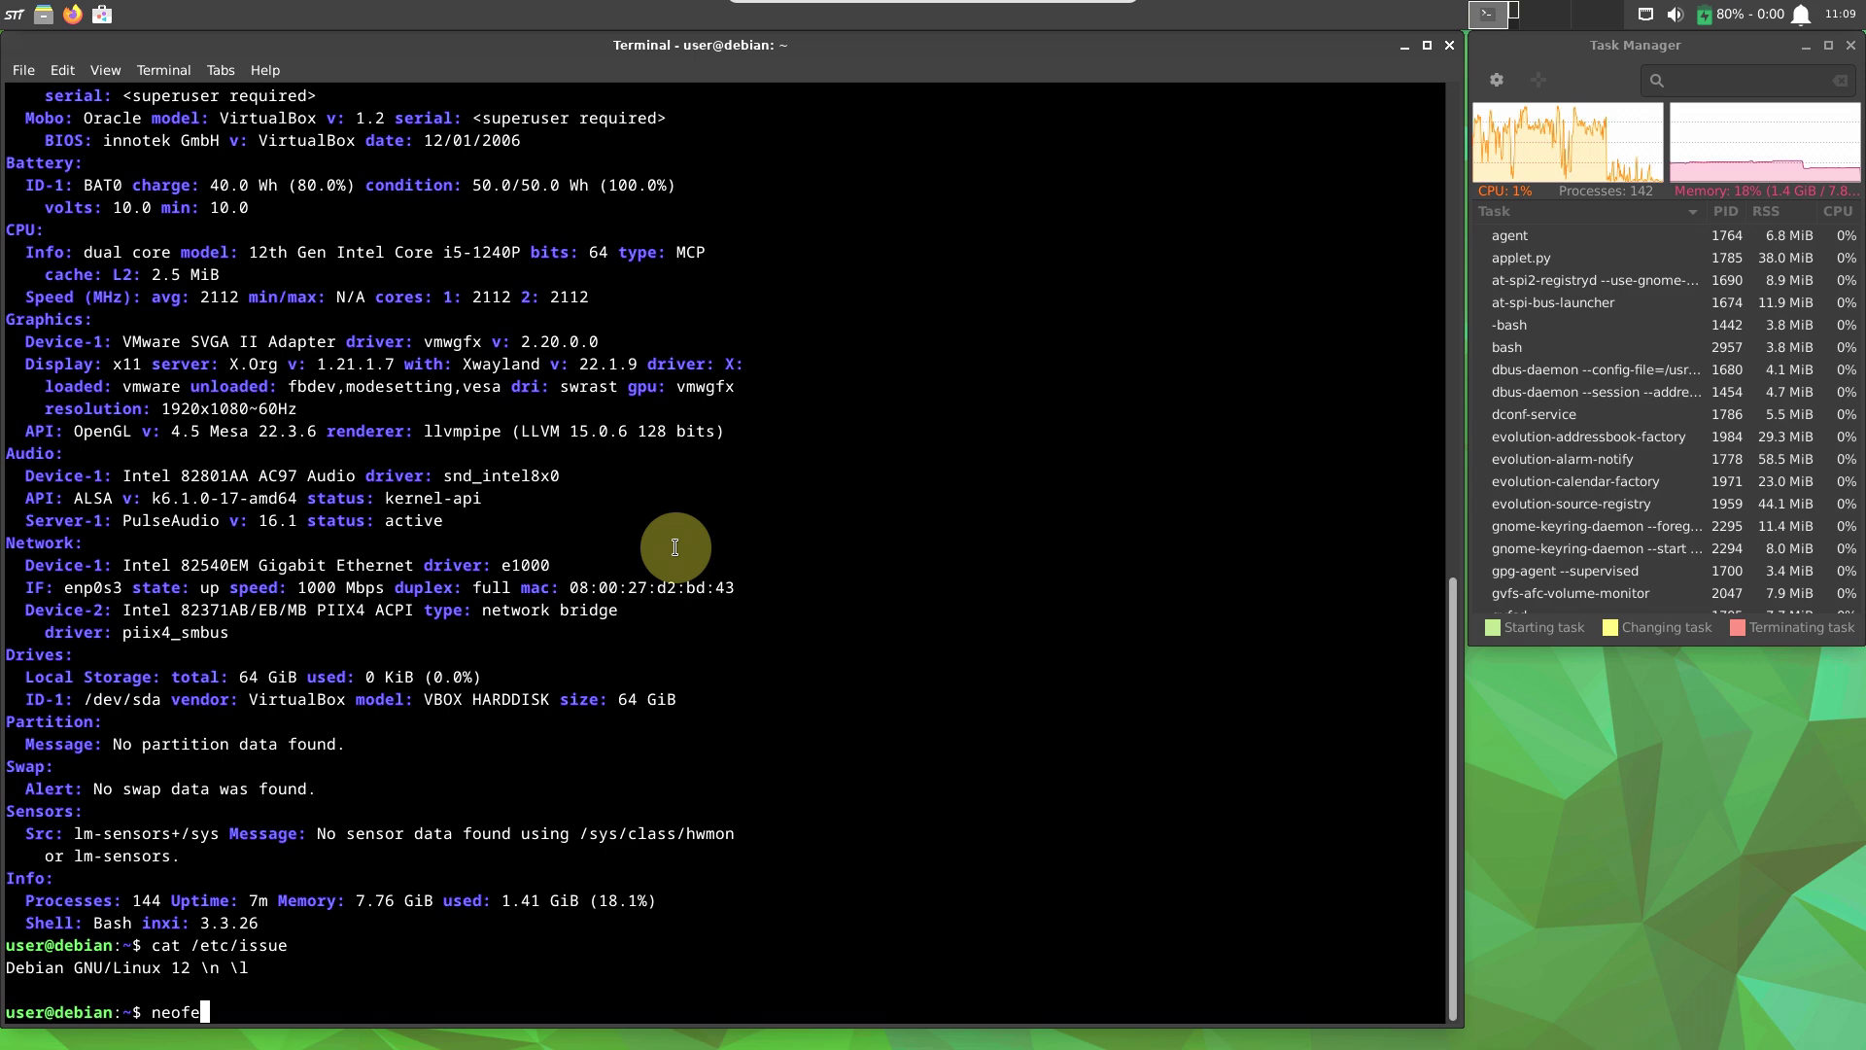
Run neofetch and inxi -sv8 for system summaries, then try launching htop.
type("tch")
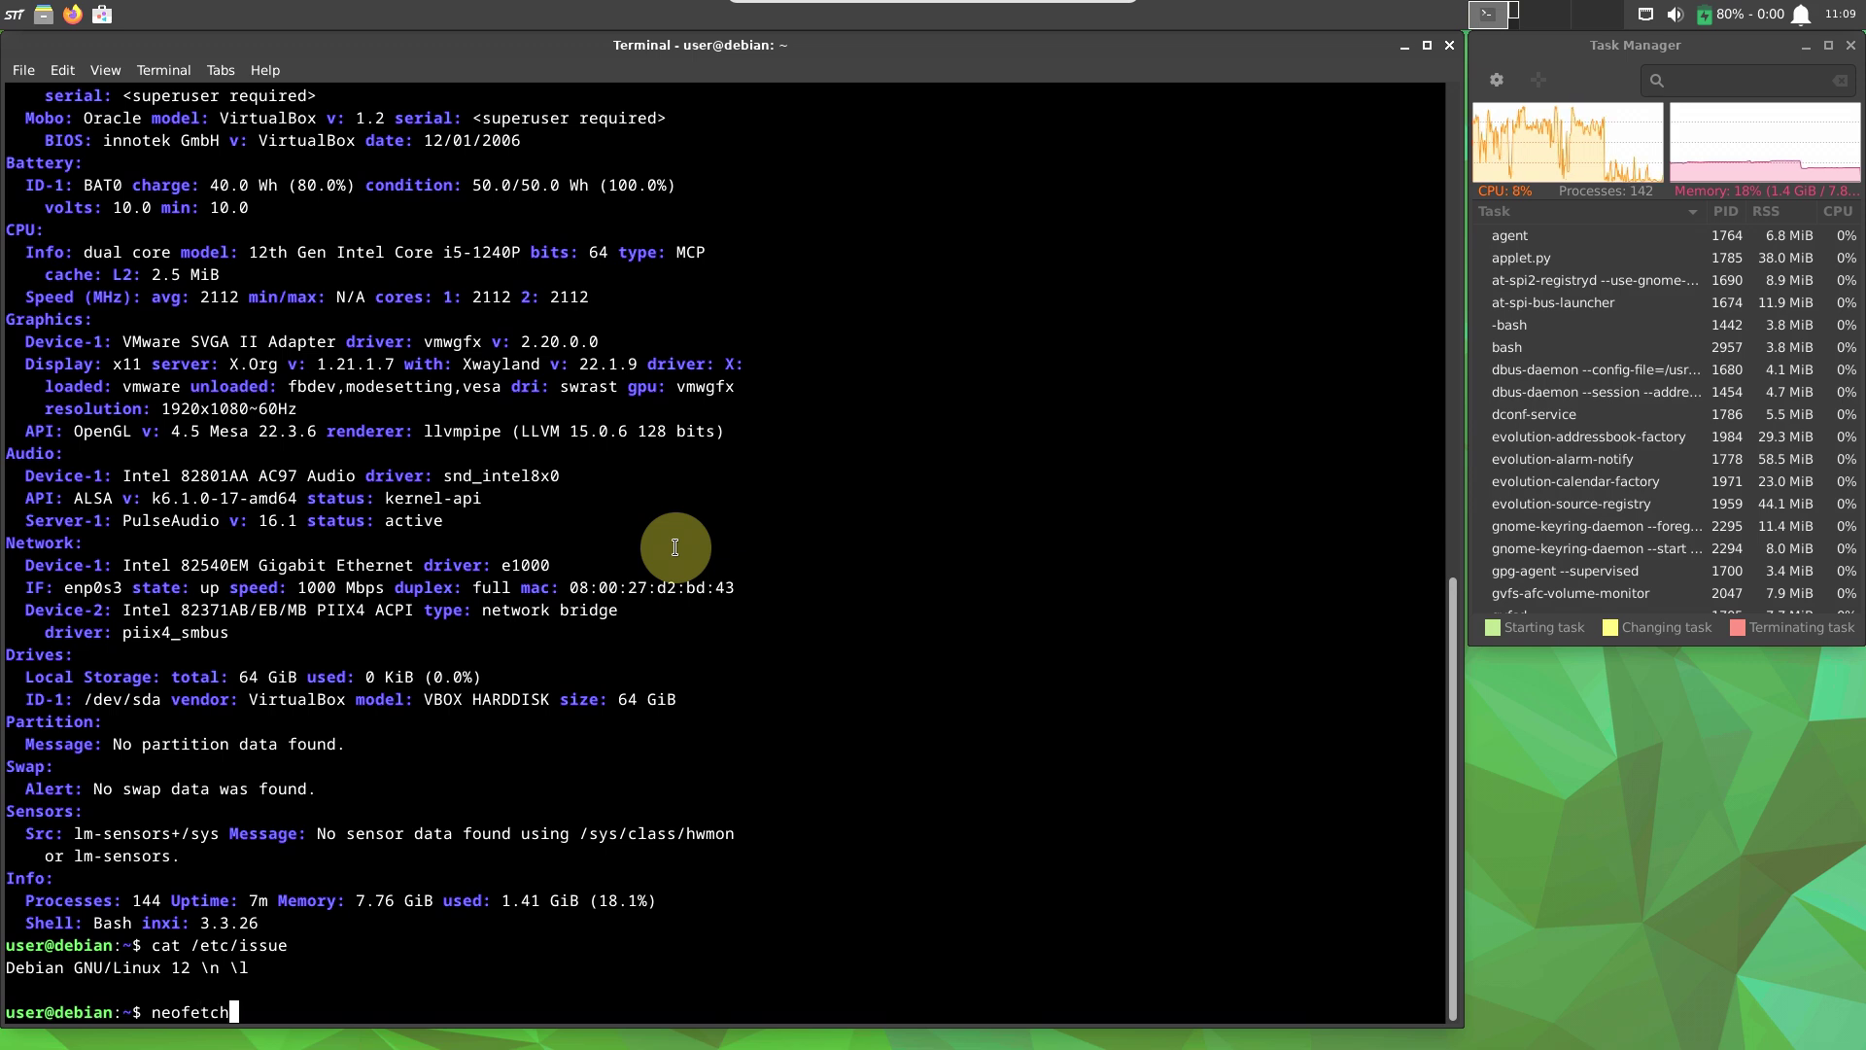
key("Return")
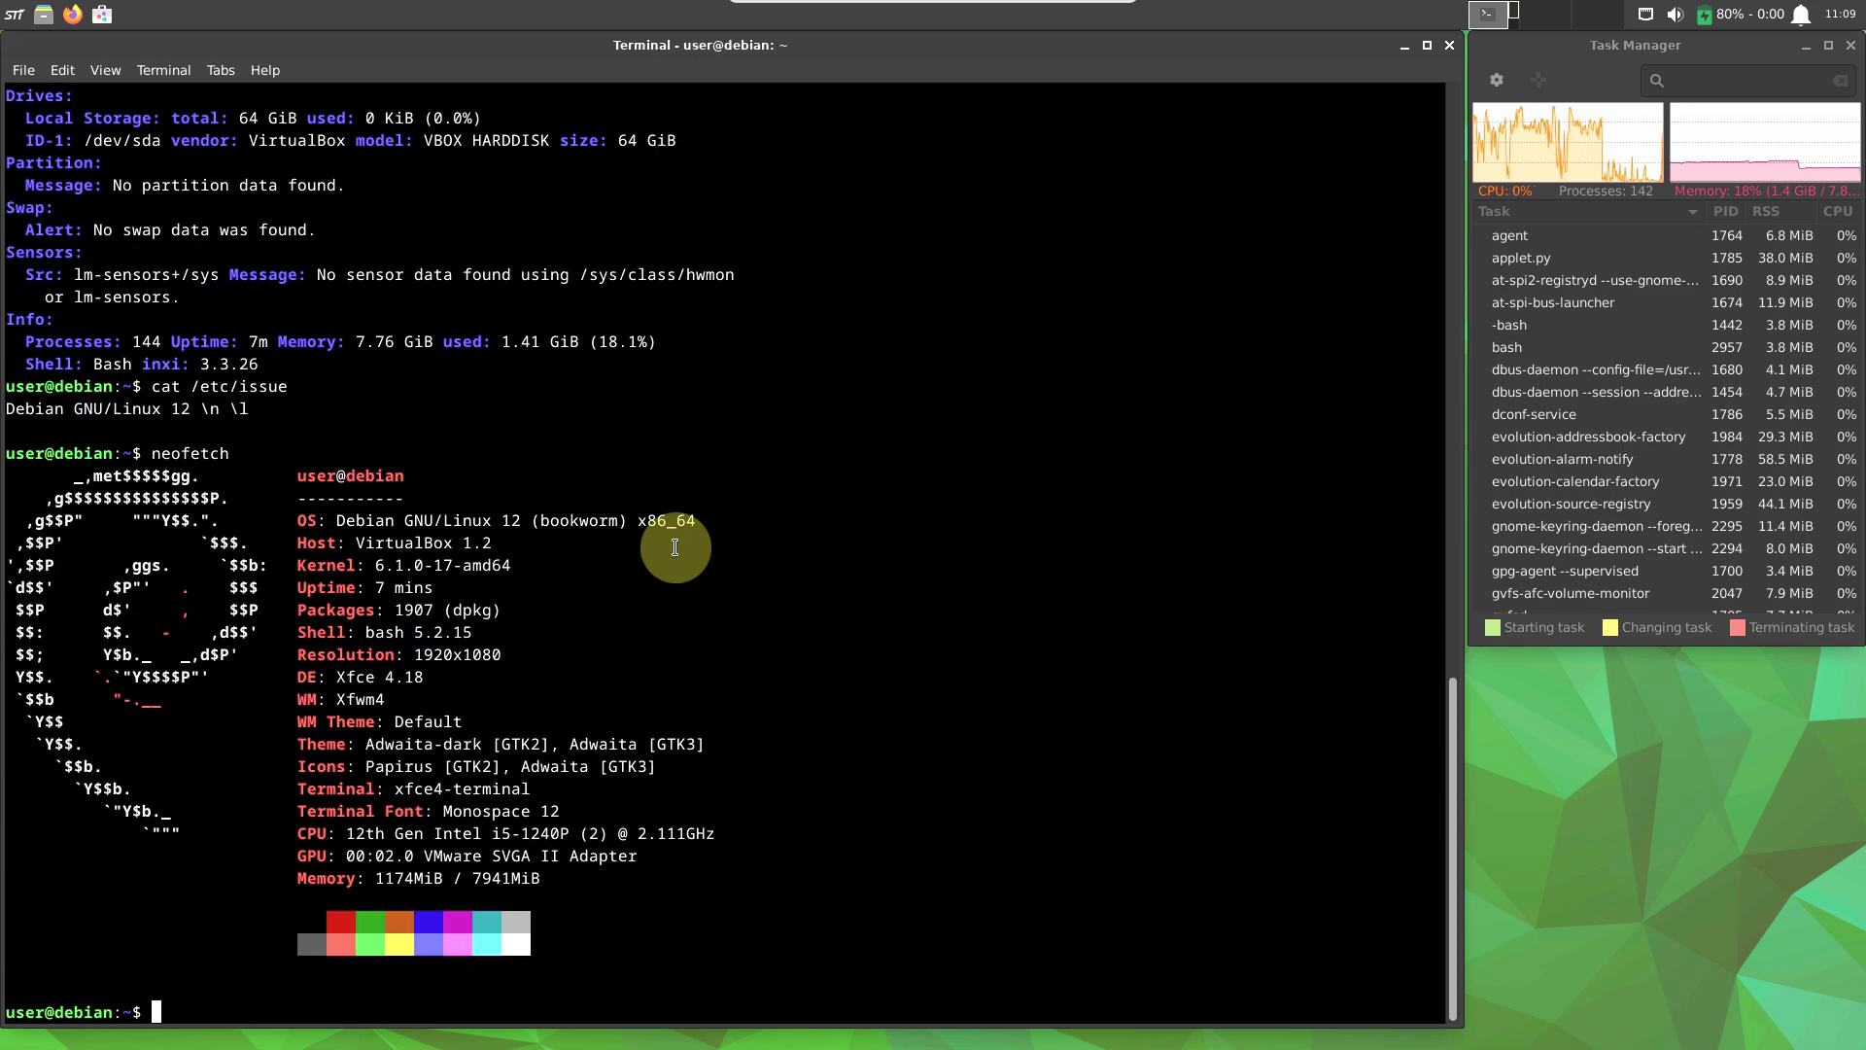
type("inxi -sv8")
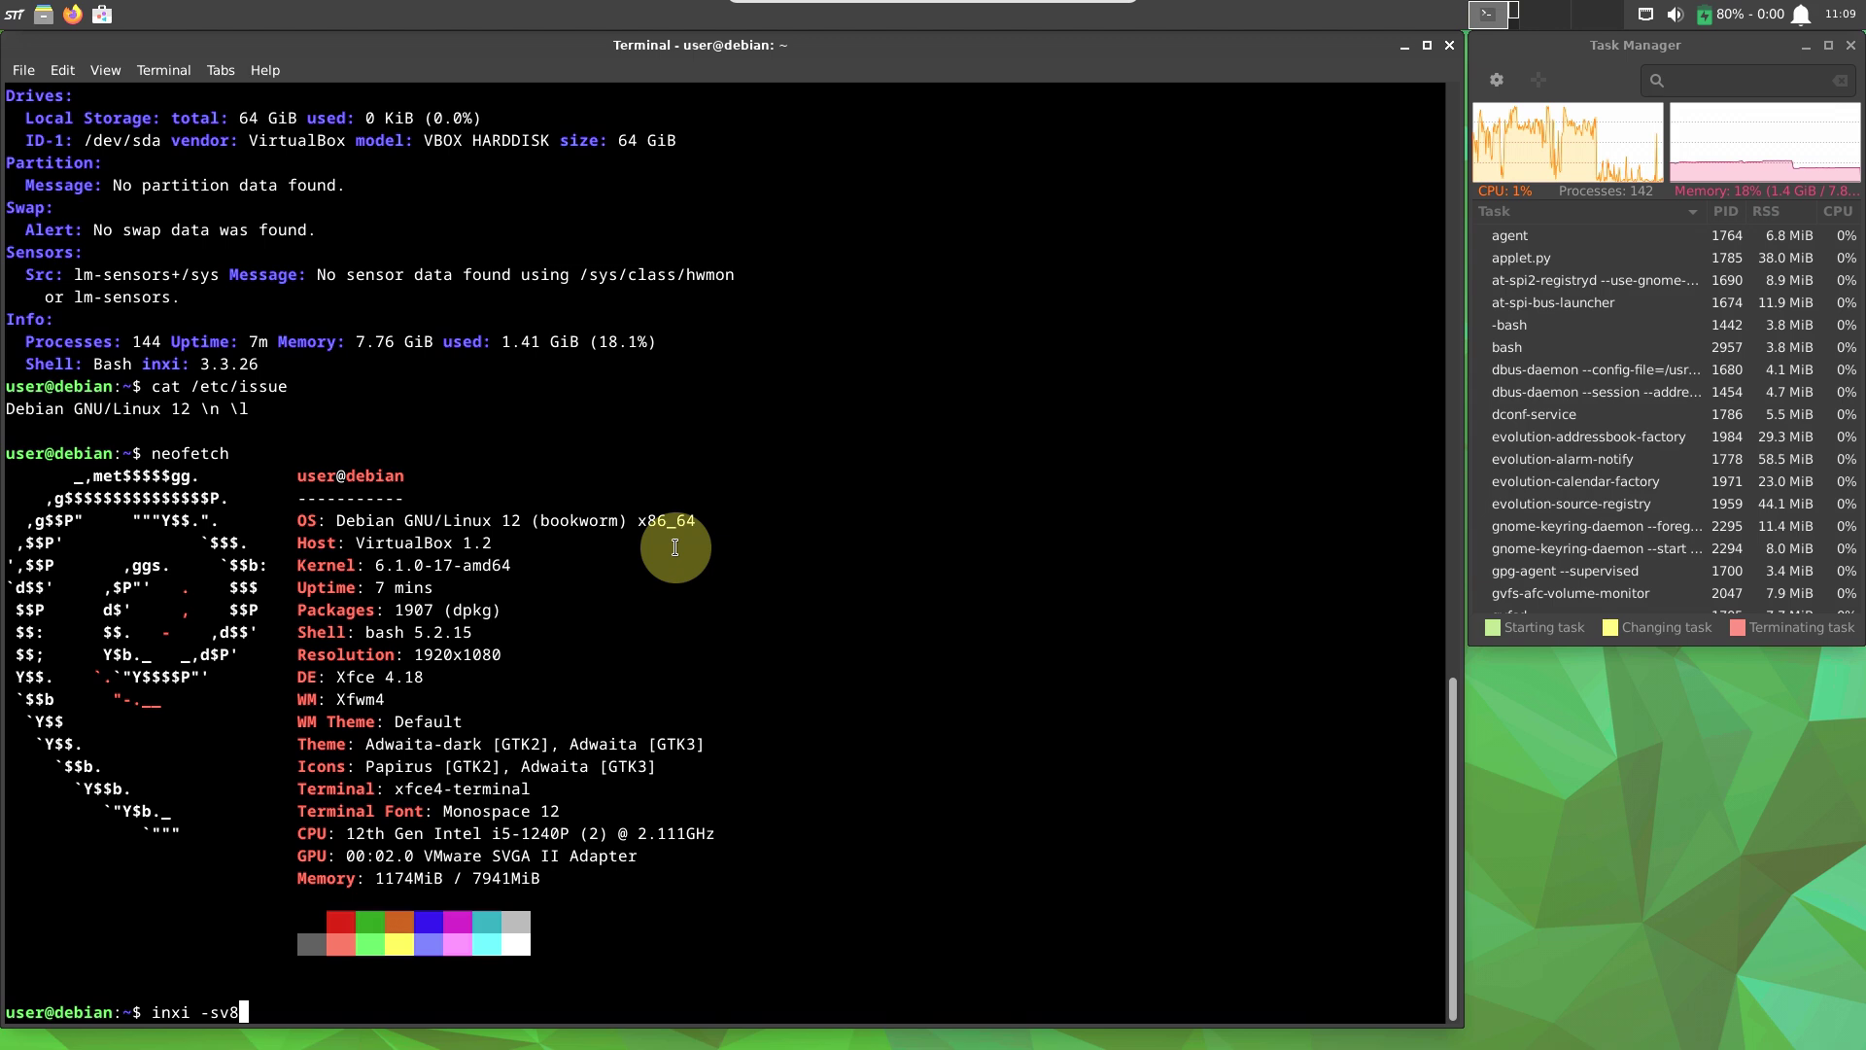
key("Return")
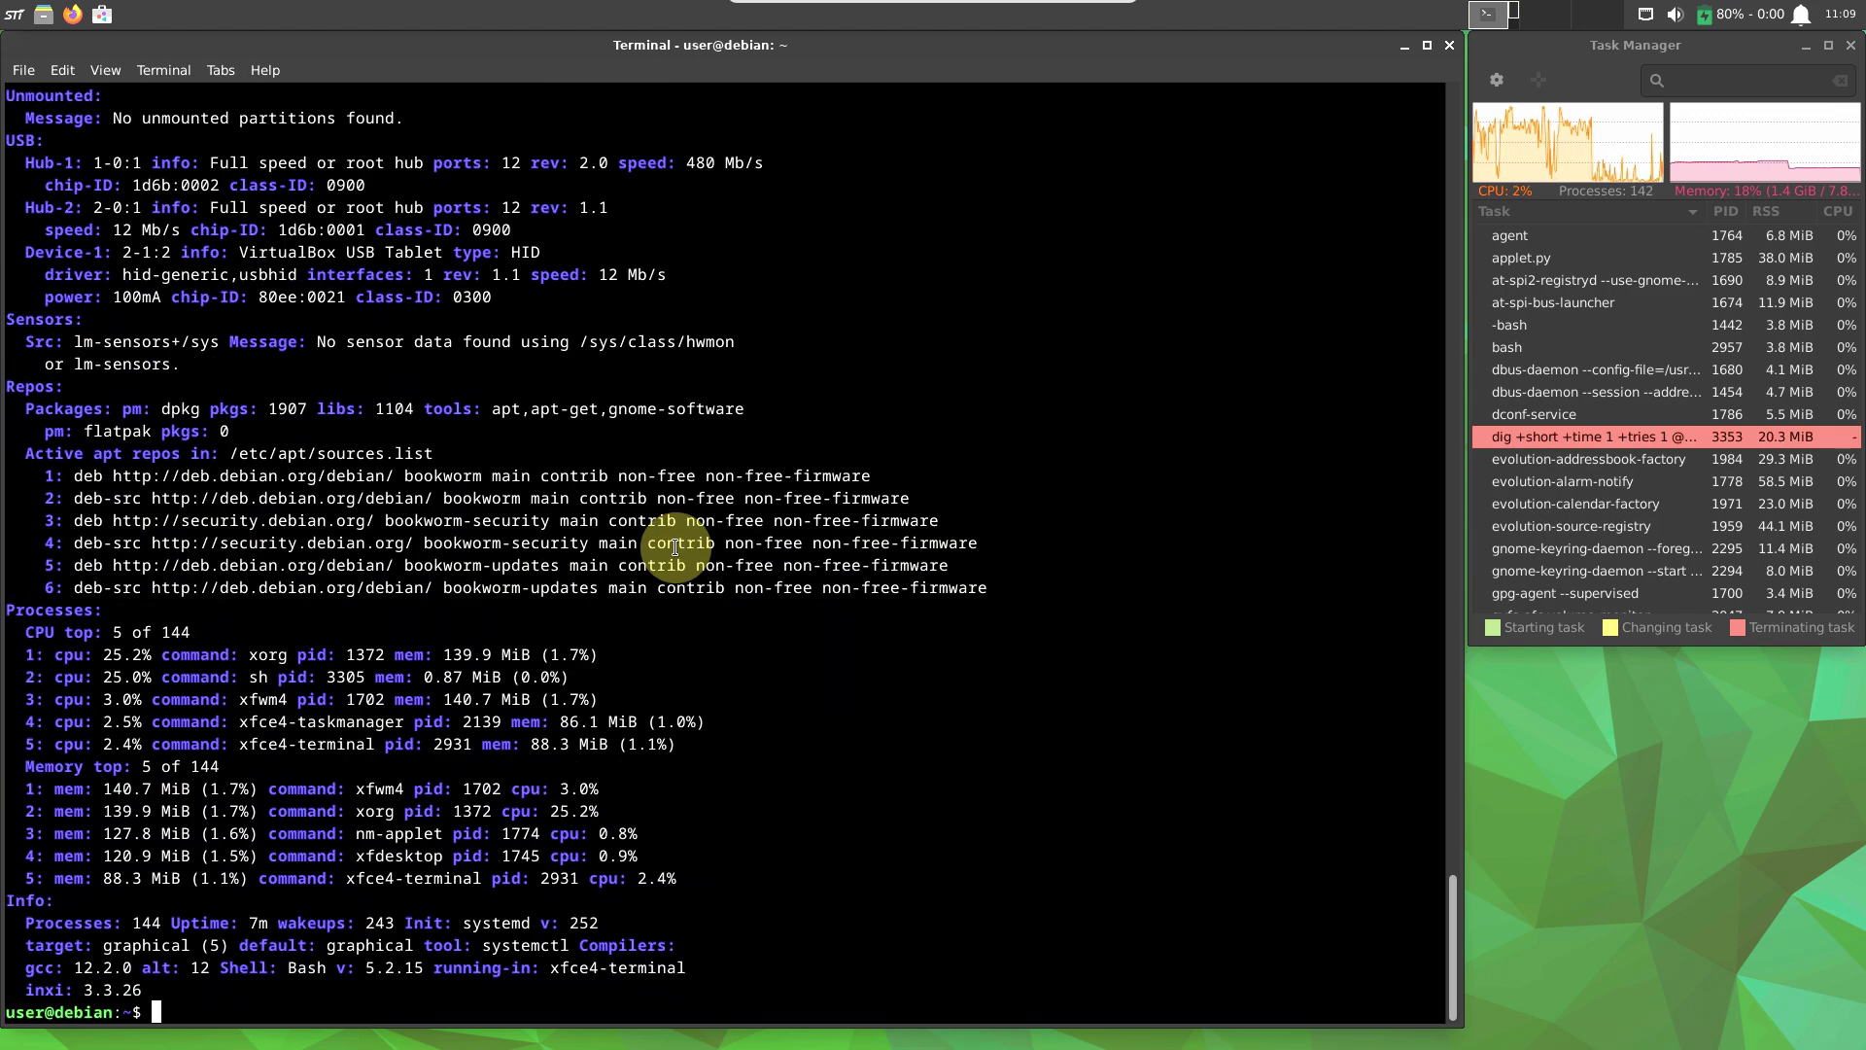
type("top")
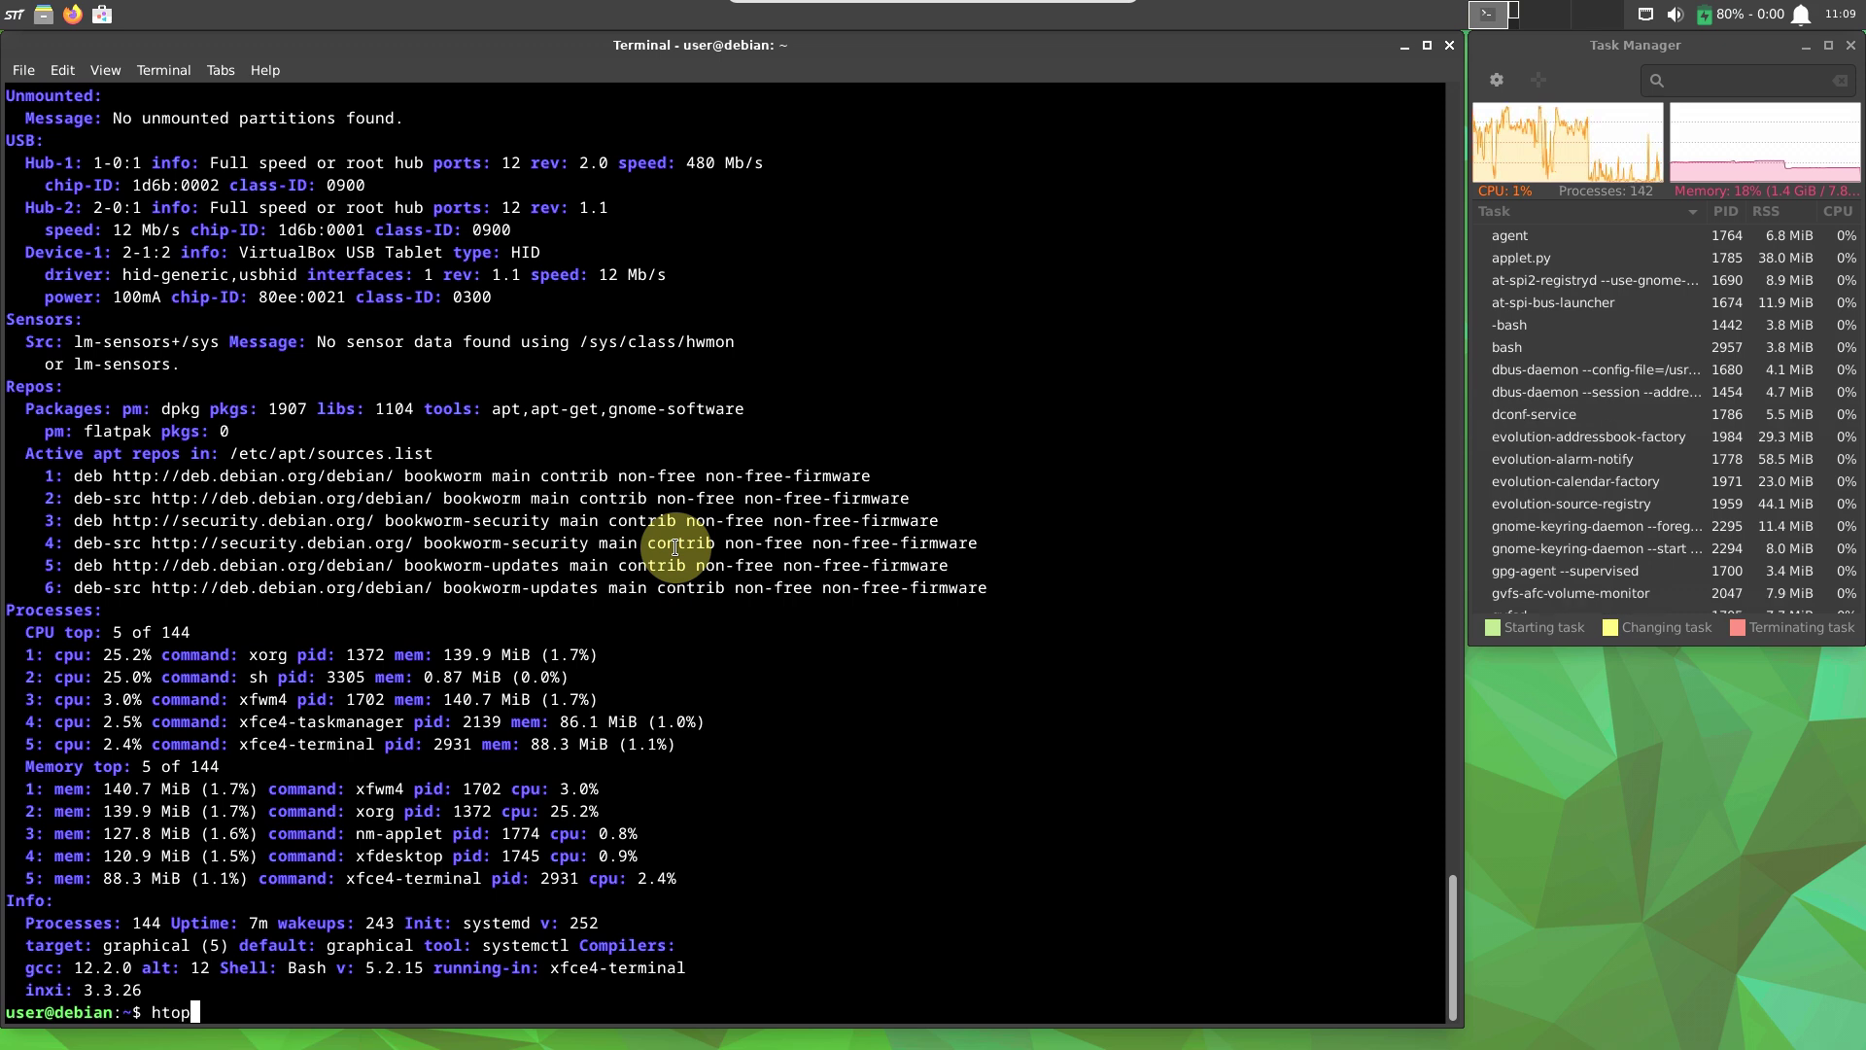
key("Return")
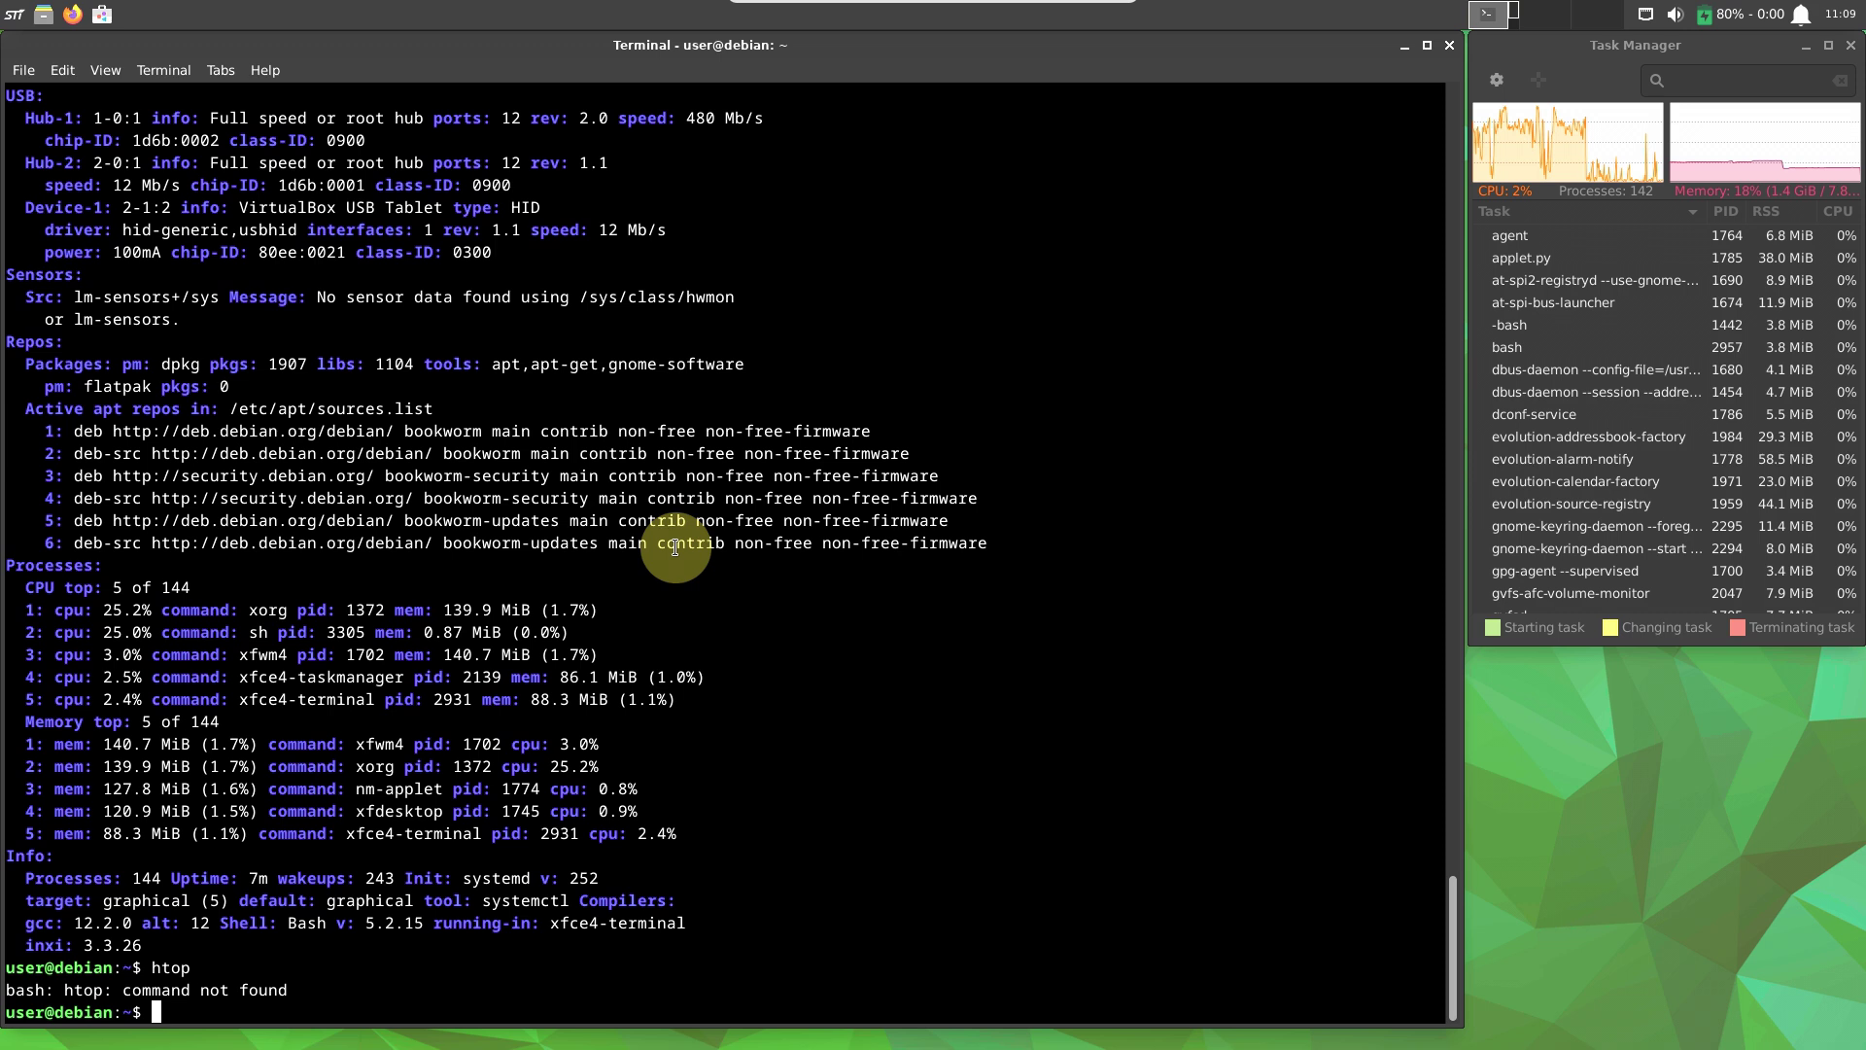
View Xfce Terminal's About information, then run exit to close the terminal.
type("exit")
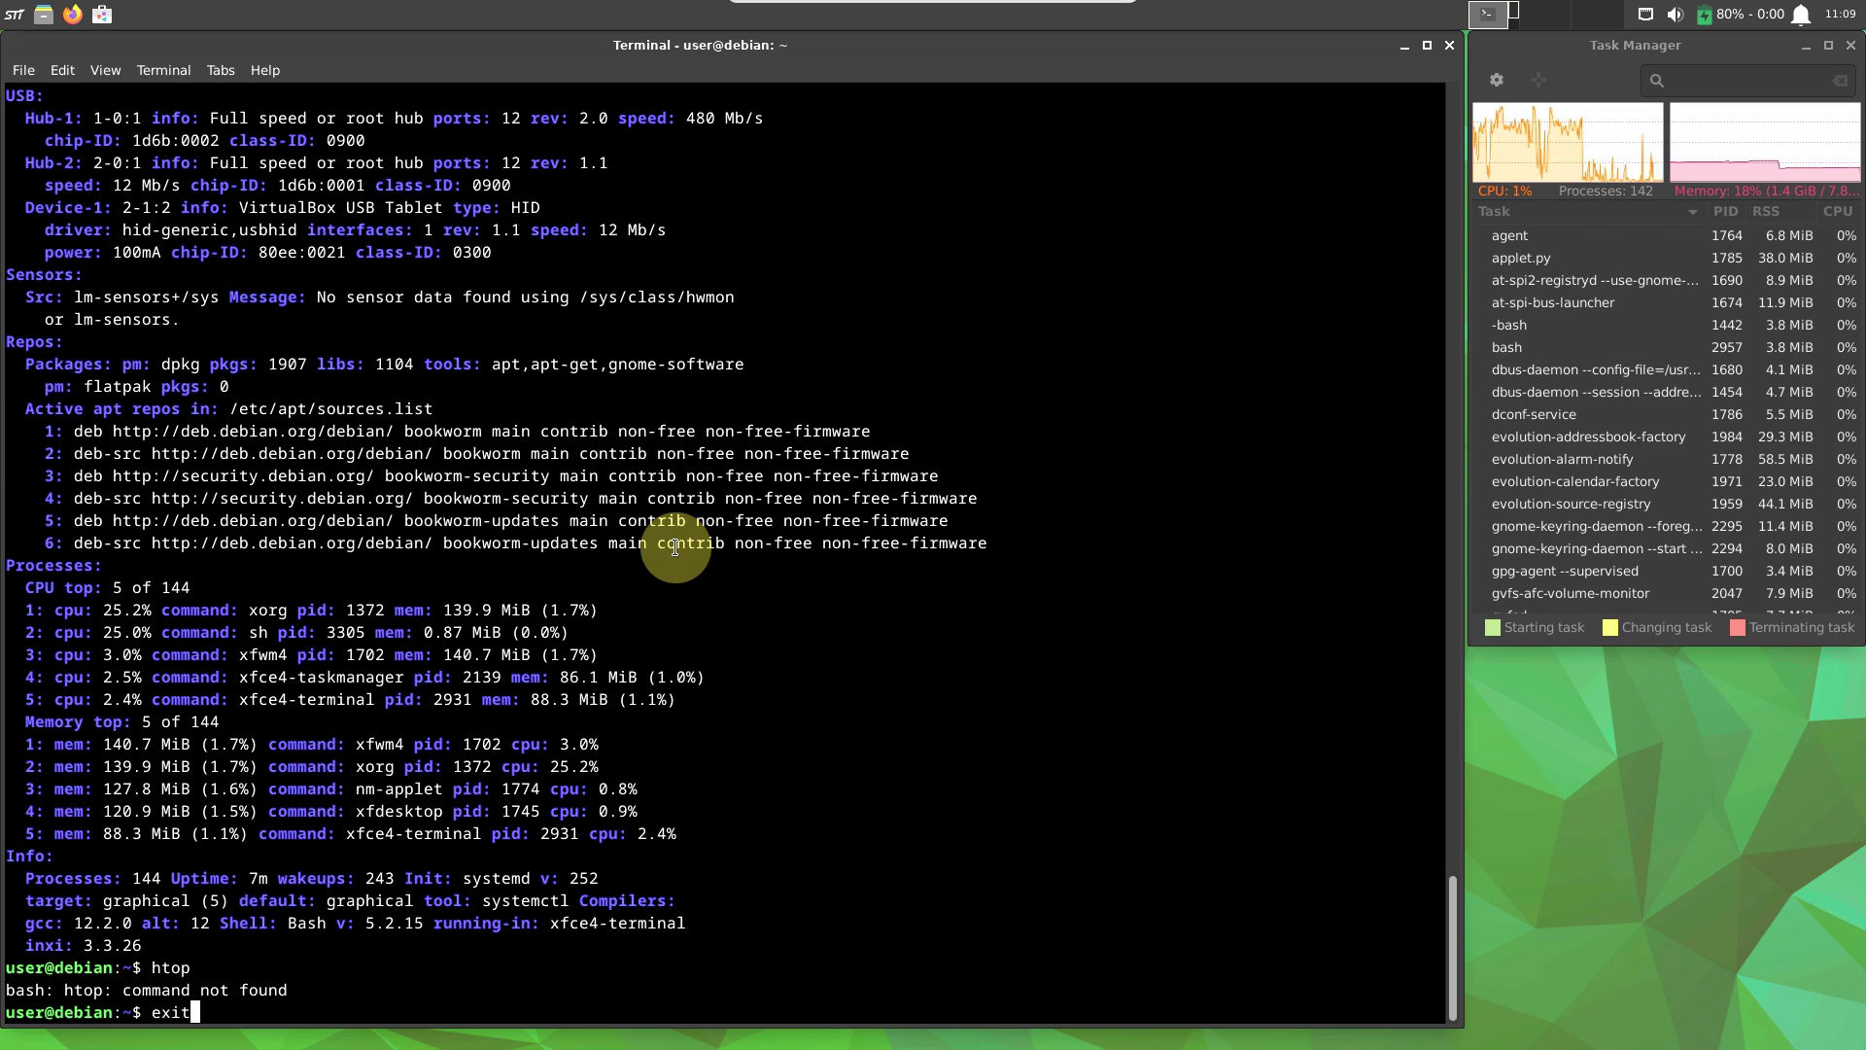
left_click(277, 68)
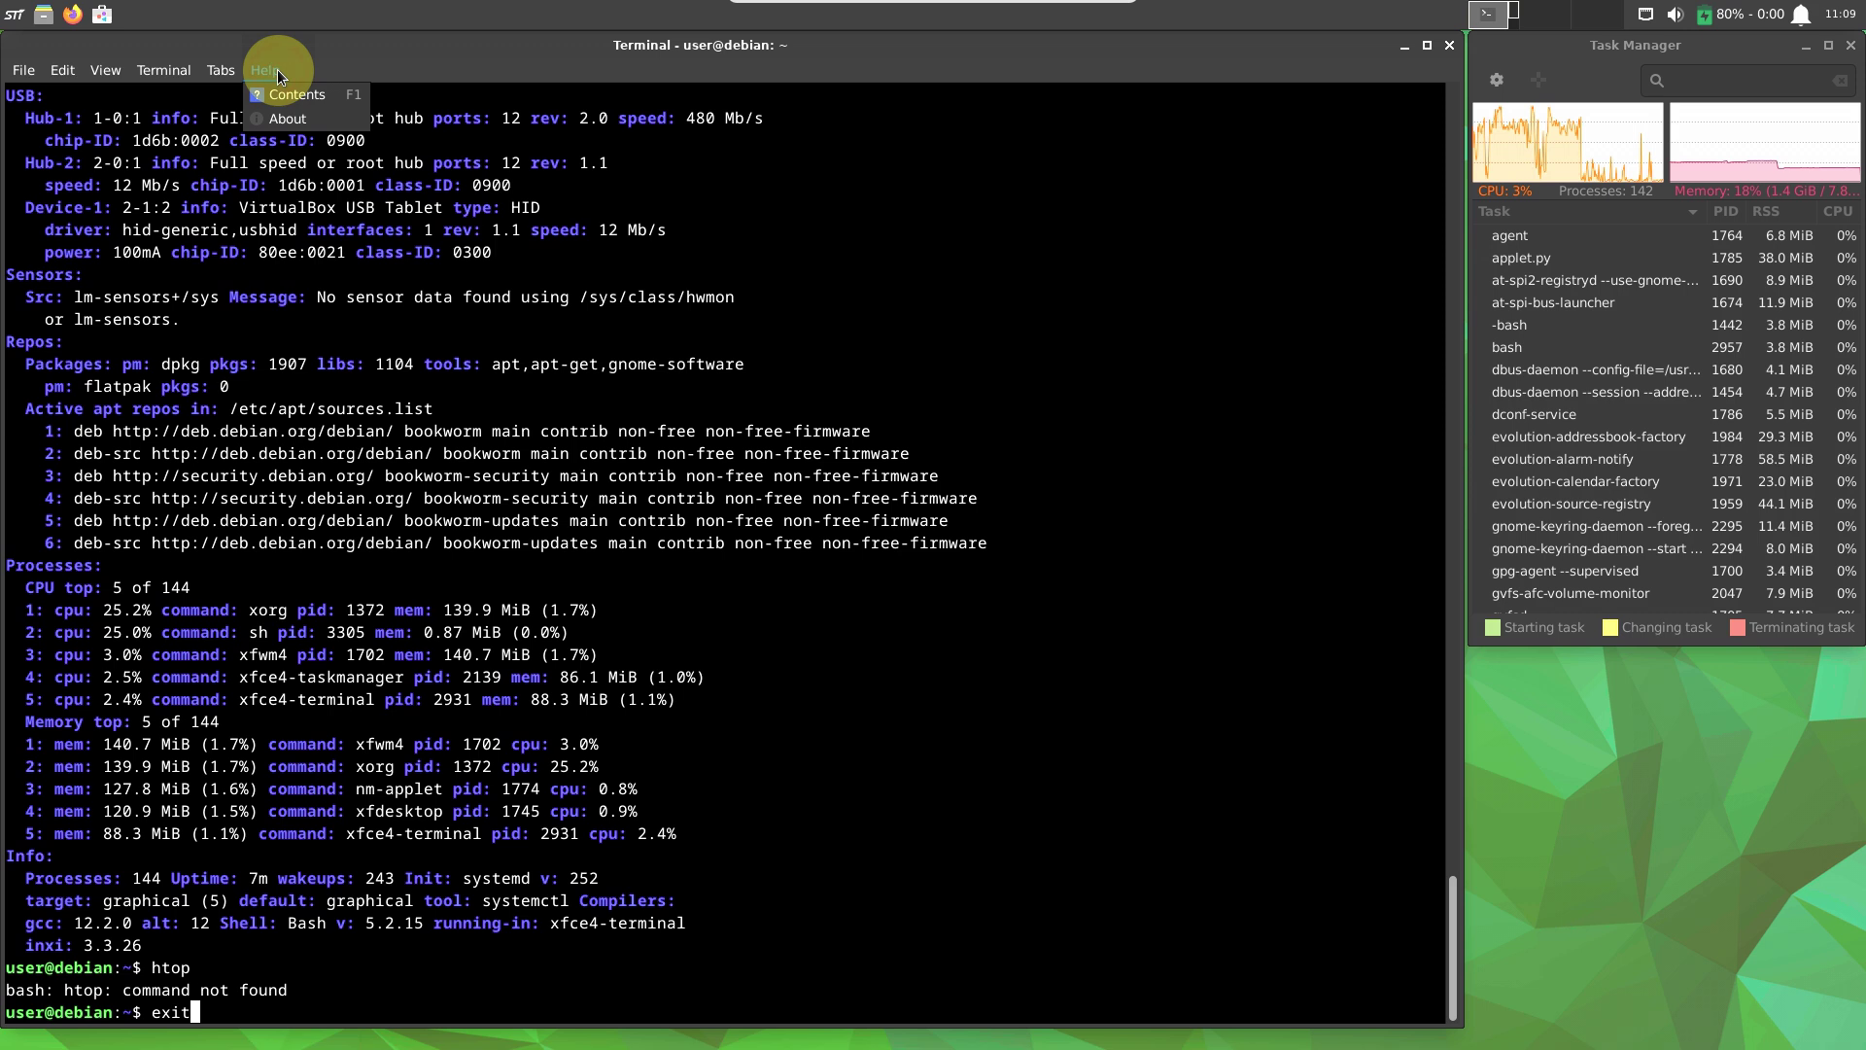
left_click(340, 121)
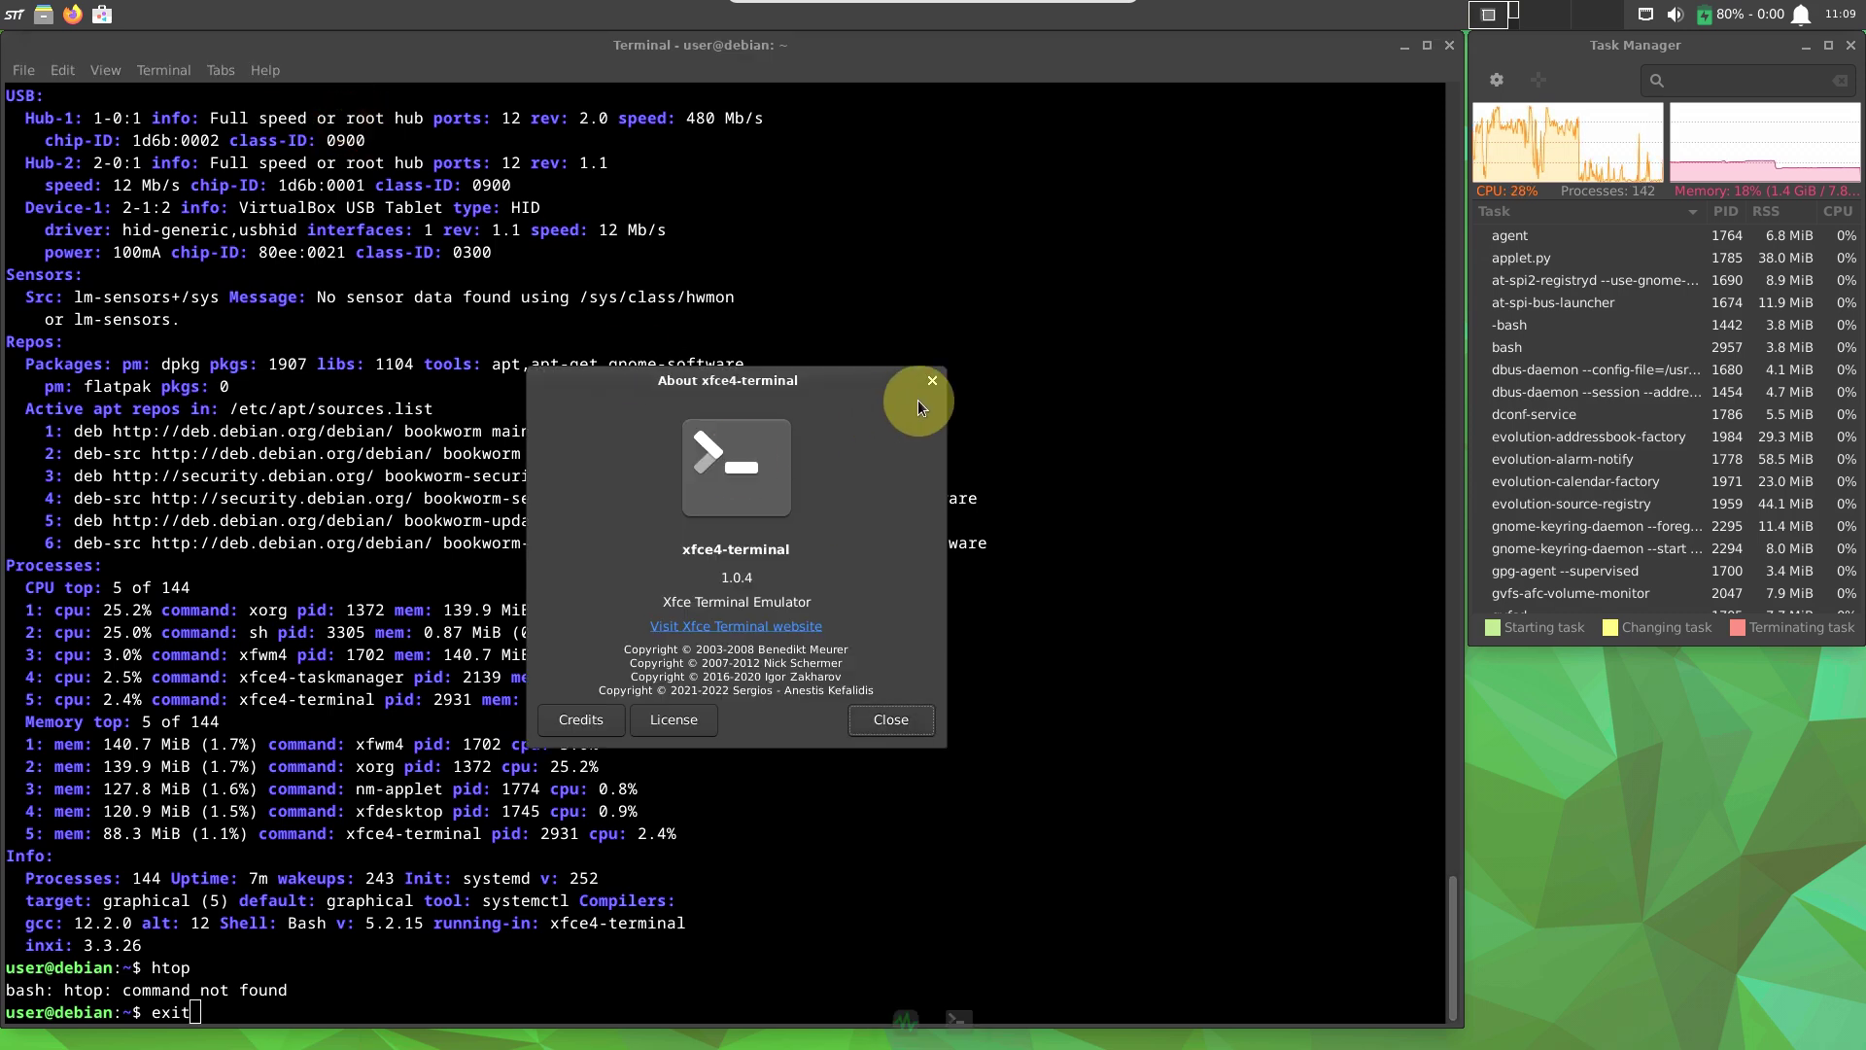
left_click(937, 377)
left_click(701, 949)
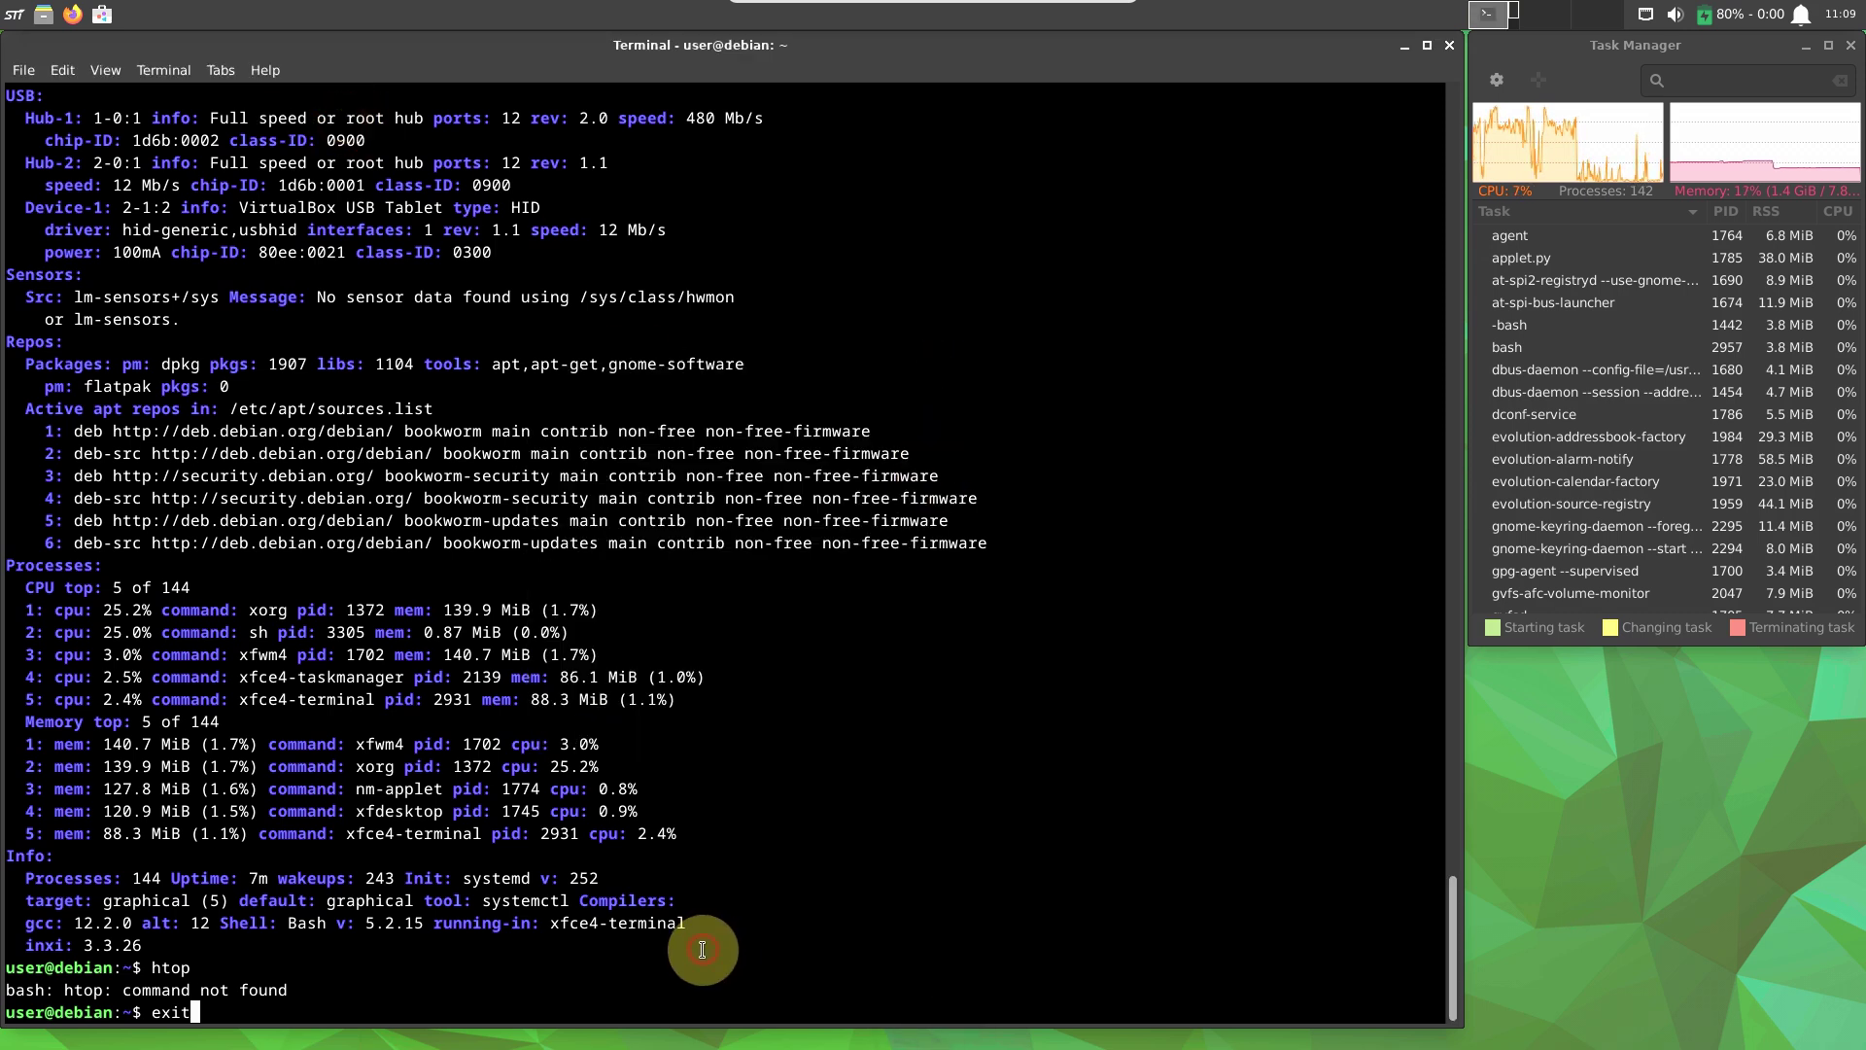
type("exit")
key("Return")
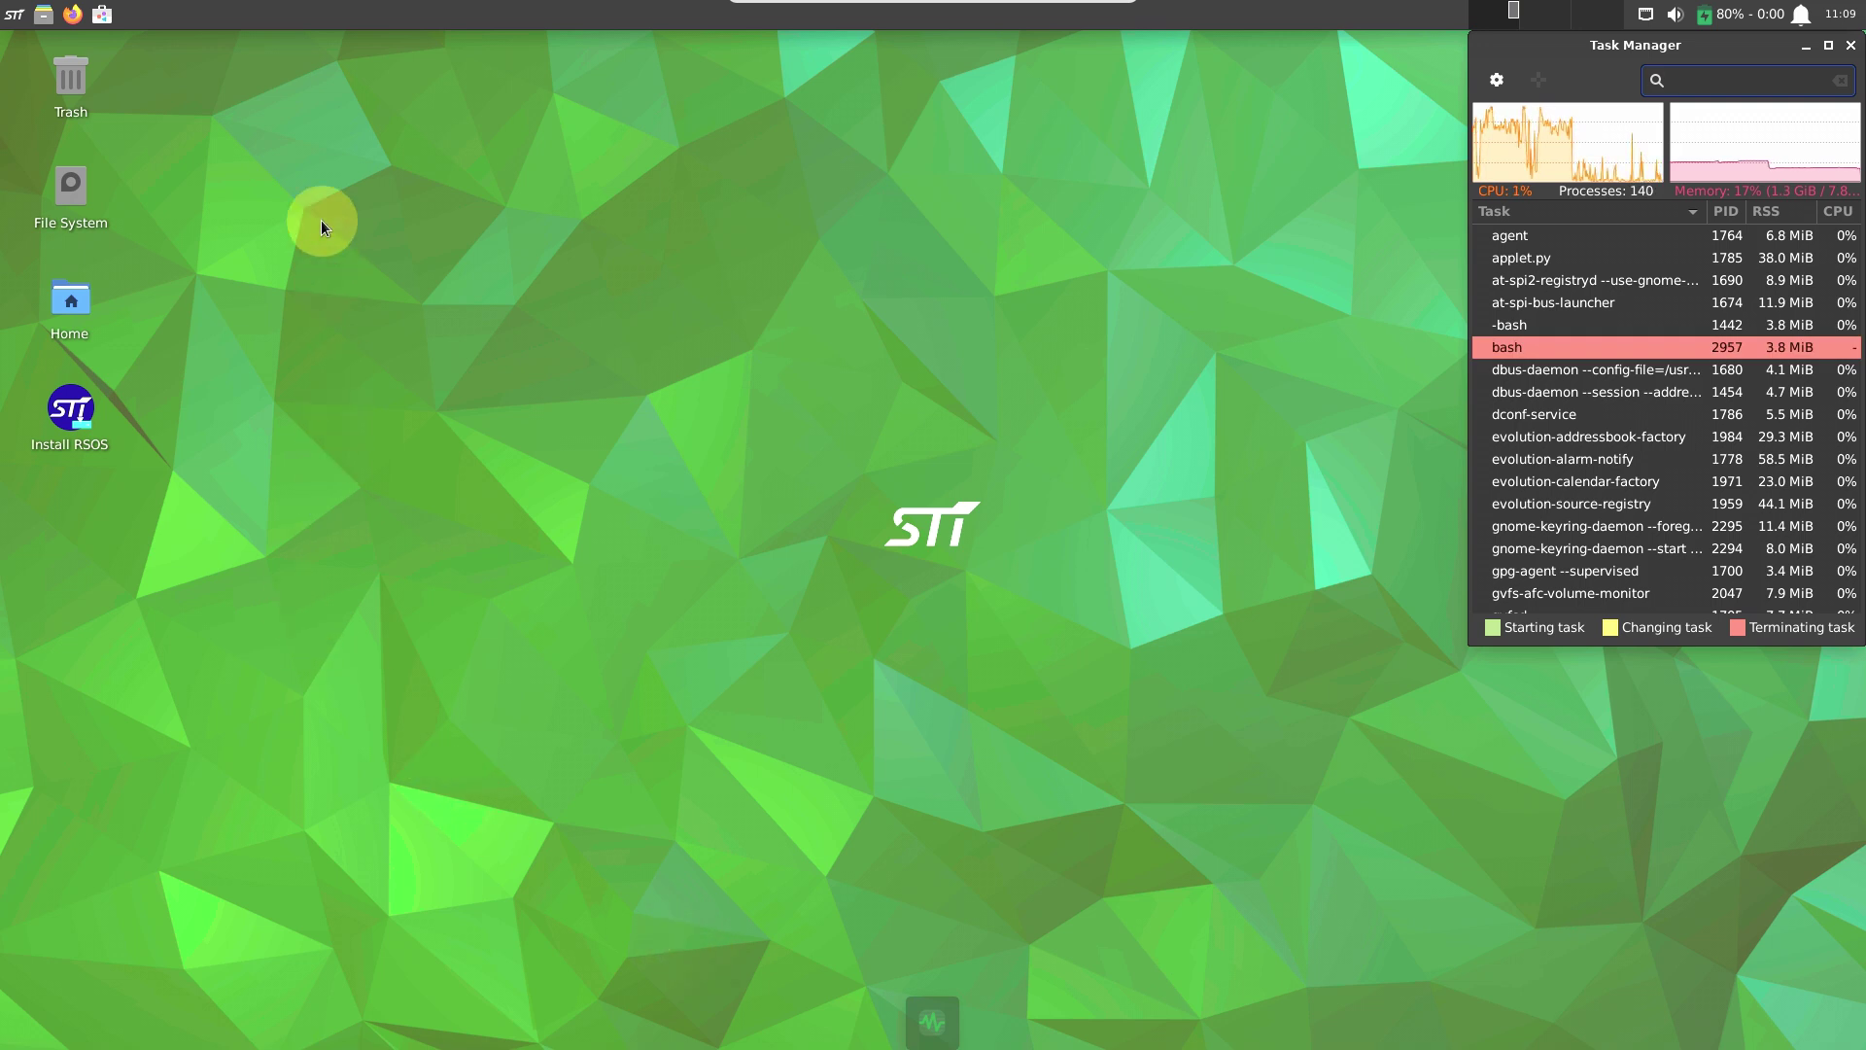
Start the Install RSOS desktop launcher, choosing Launch Anyway at the untrusted-launcher warning.
double_click(82, 406)
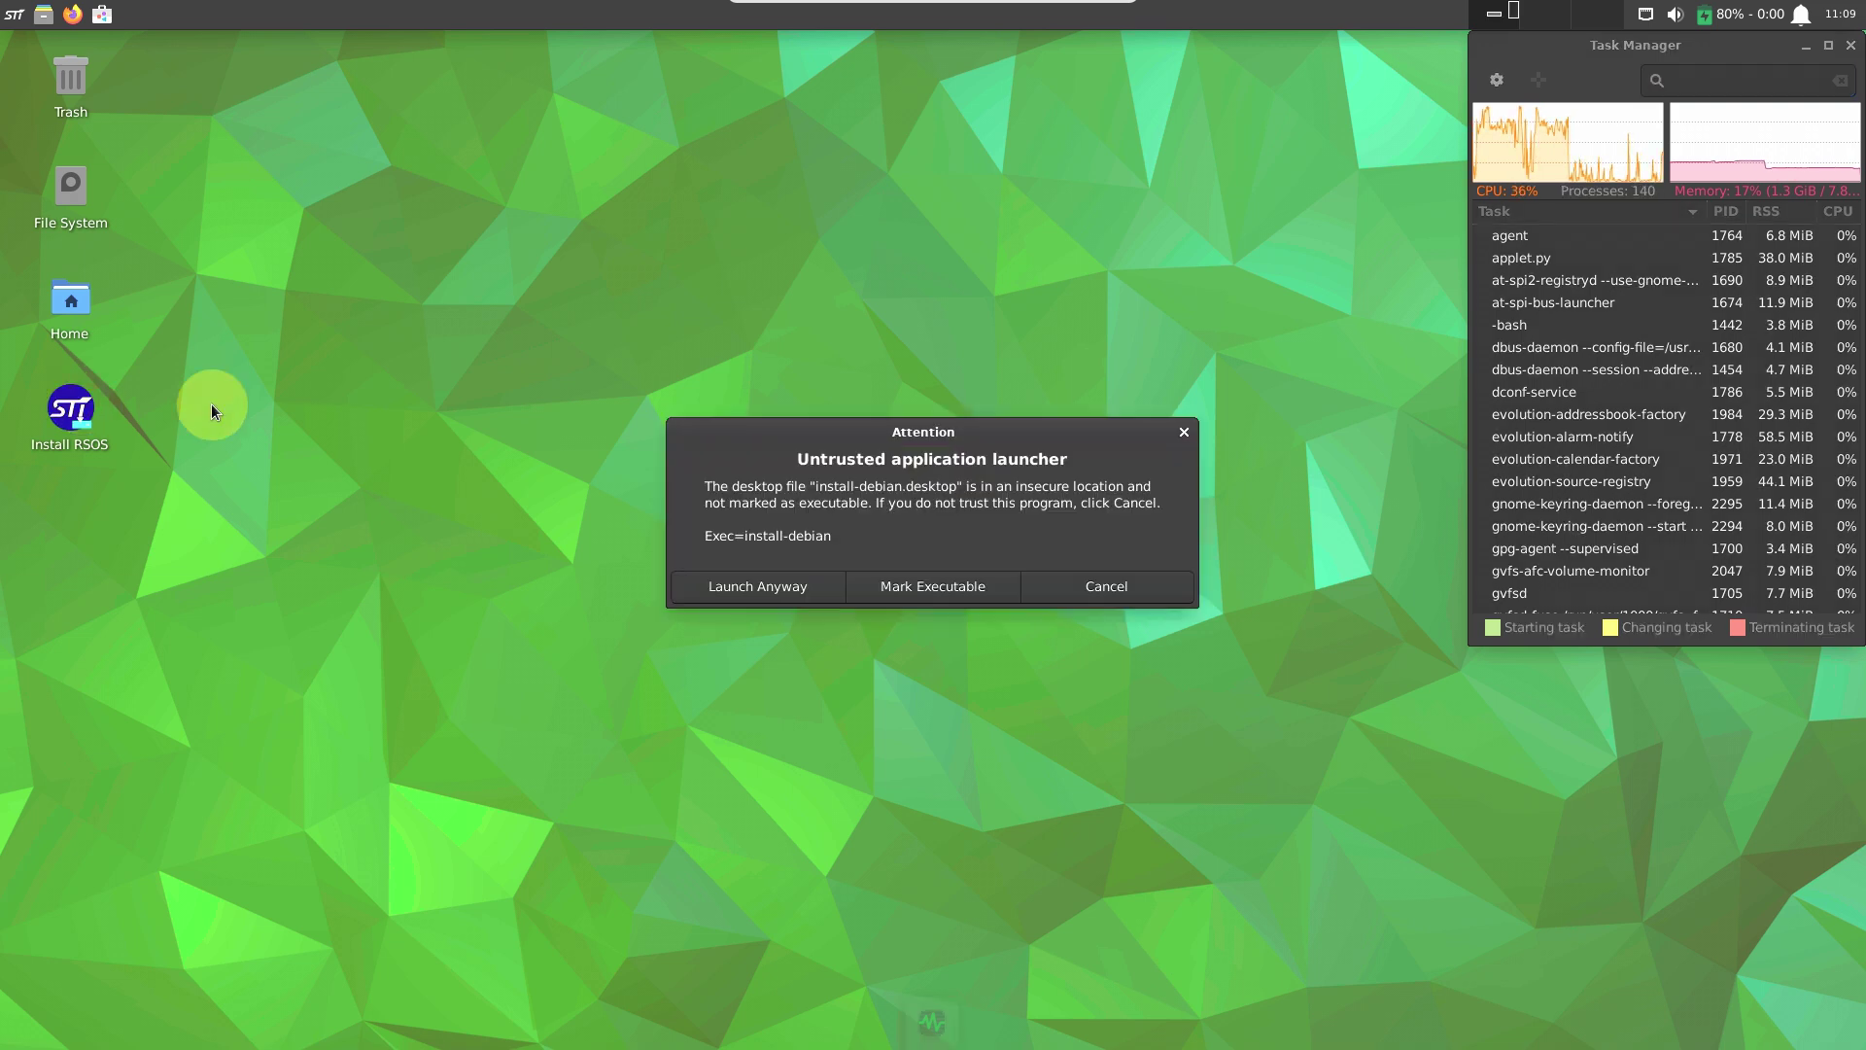
left_click(756, 597)
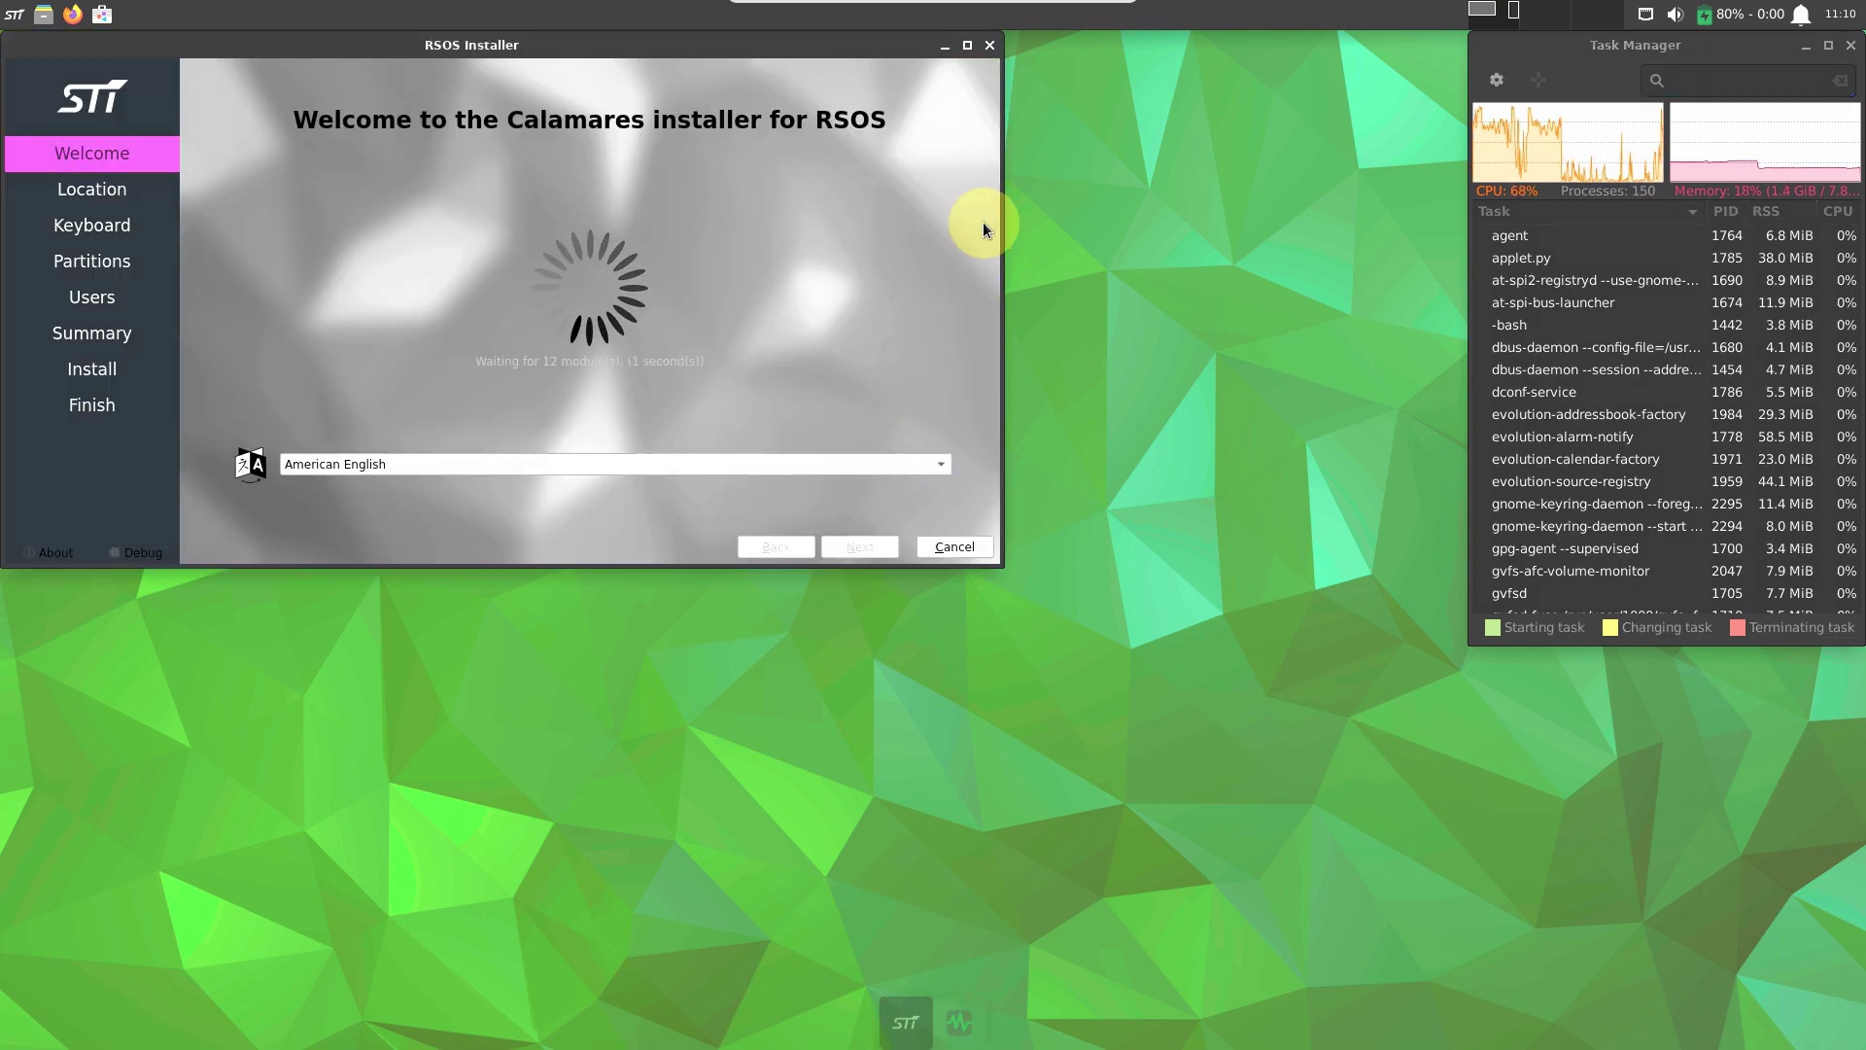
Reposition the installer window, view the Calamares About information, and continue to Location.
left_click_drag(661, 44, 907, 269)
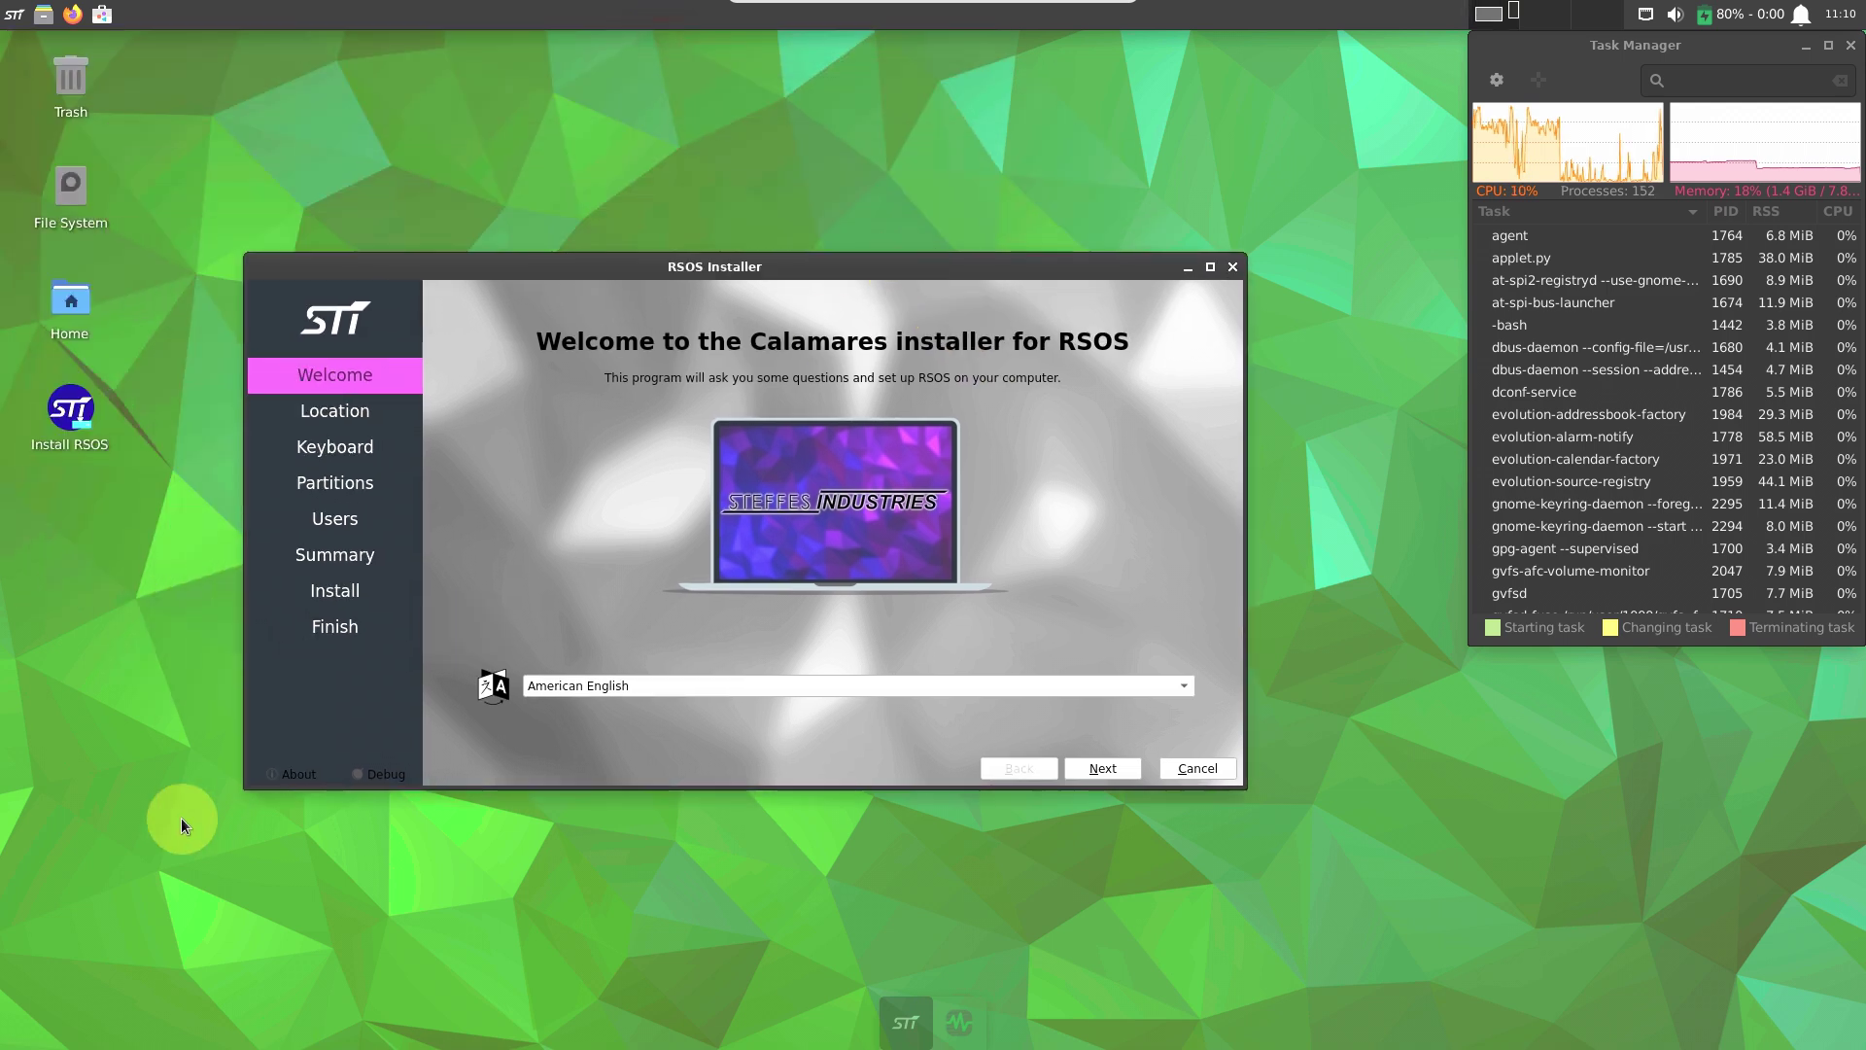
left_click(300, 774)
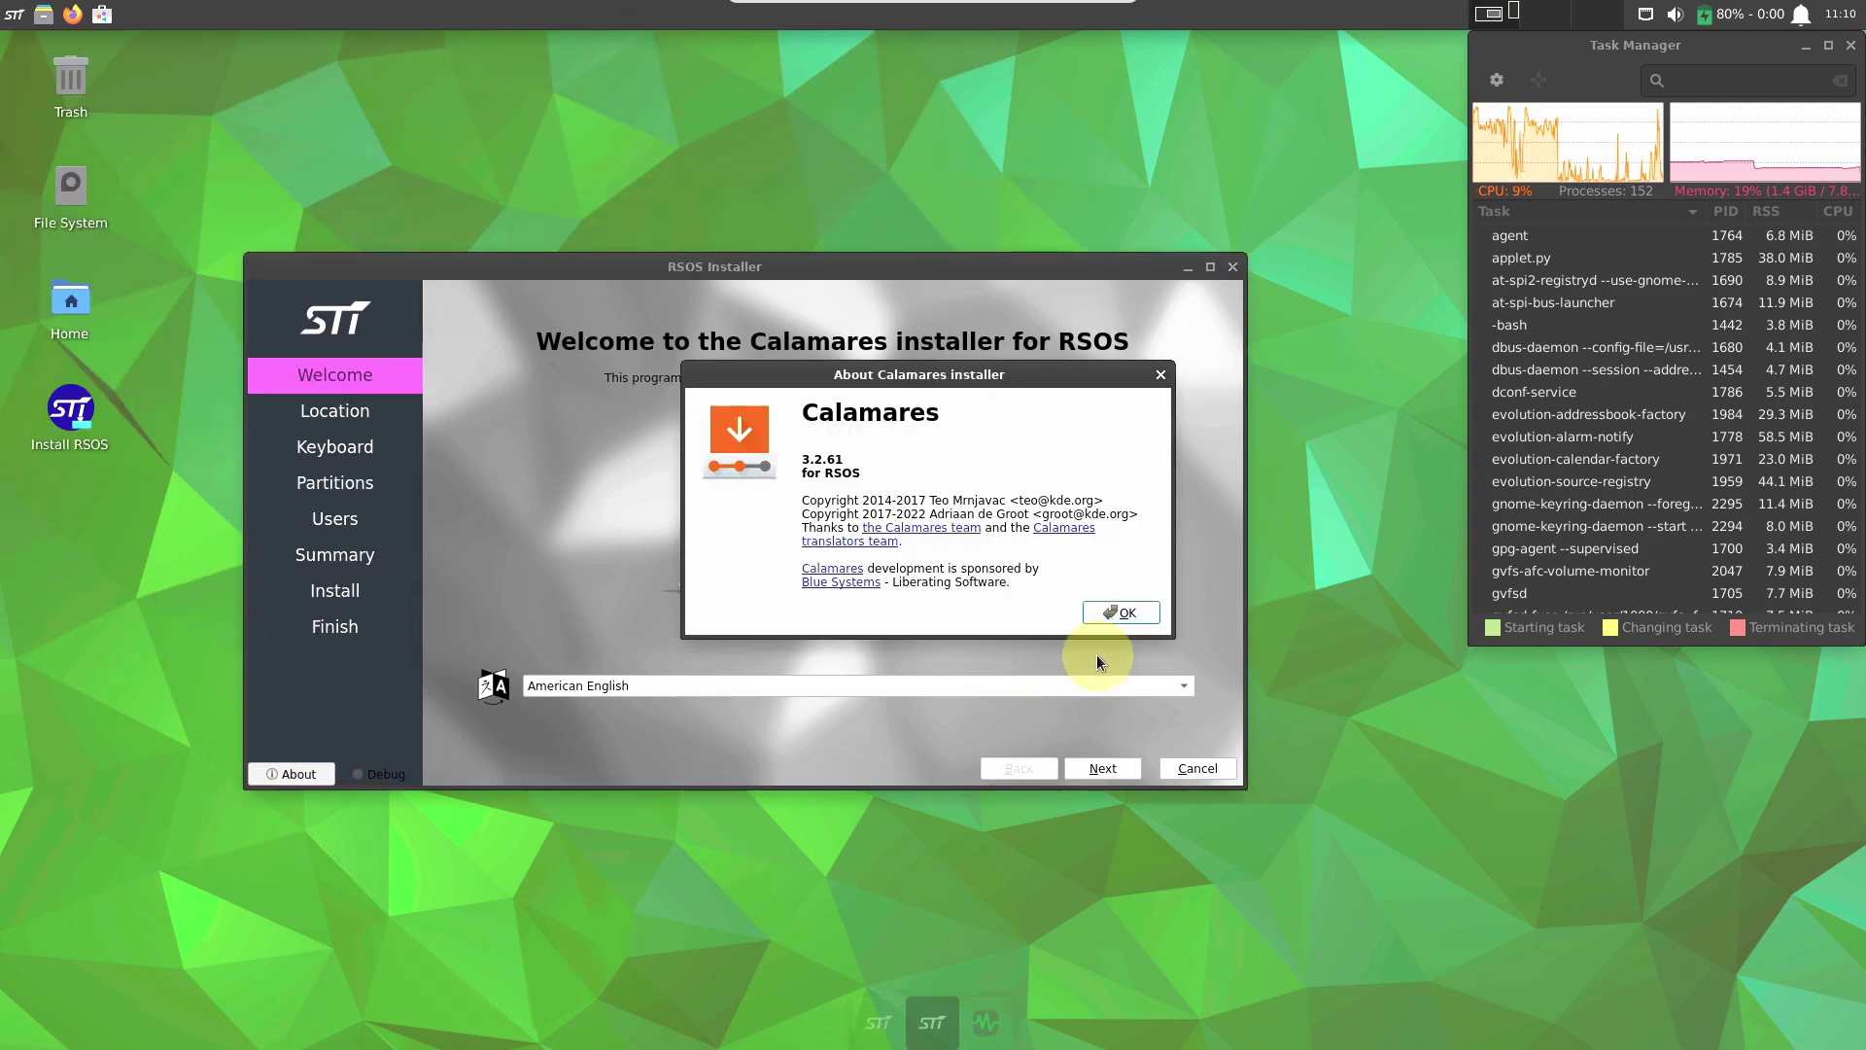
left_click(1121, 612)
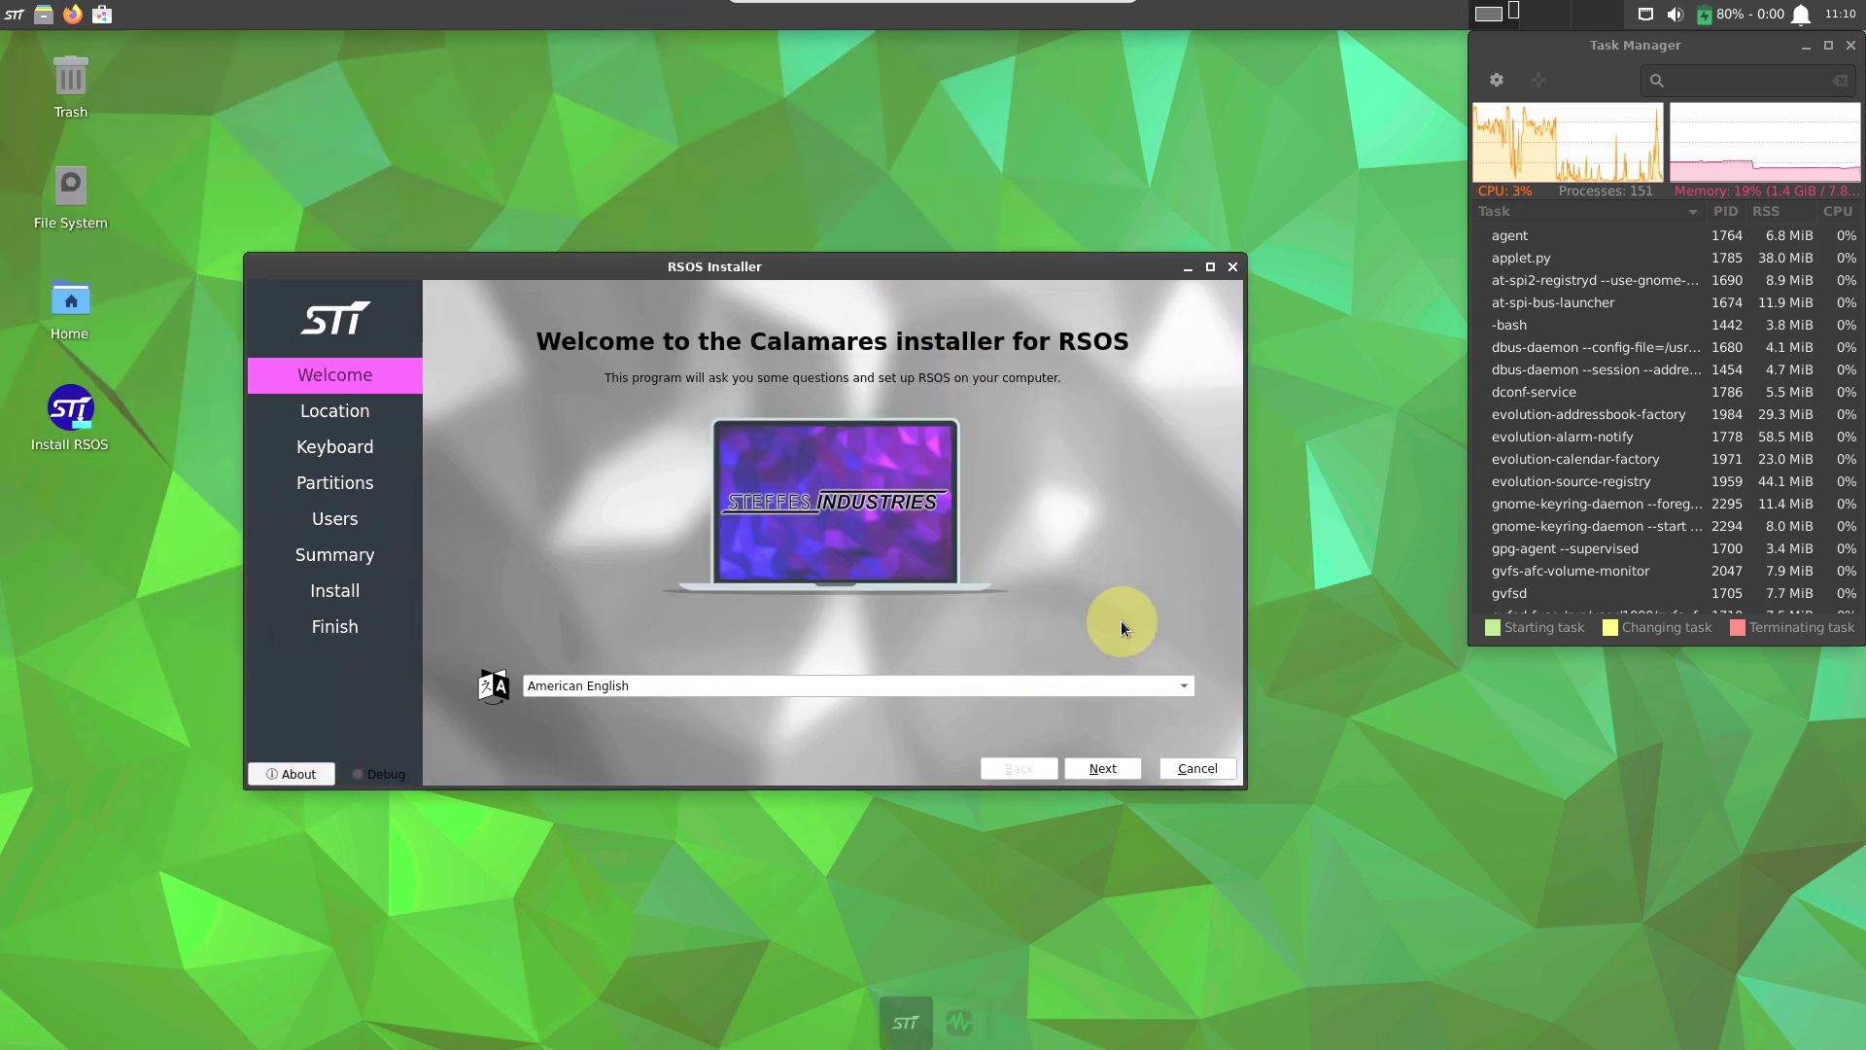
left_click(1111, 764)
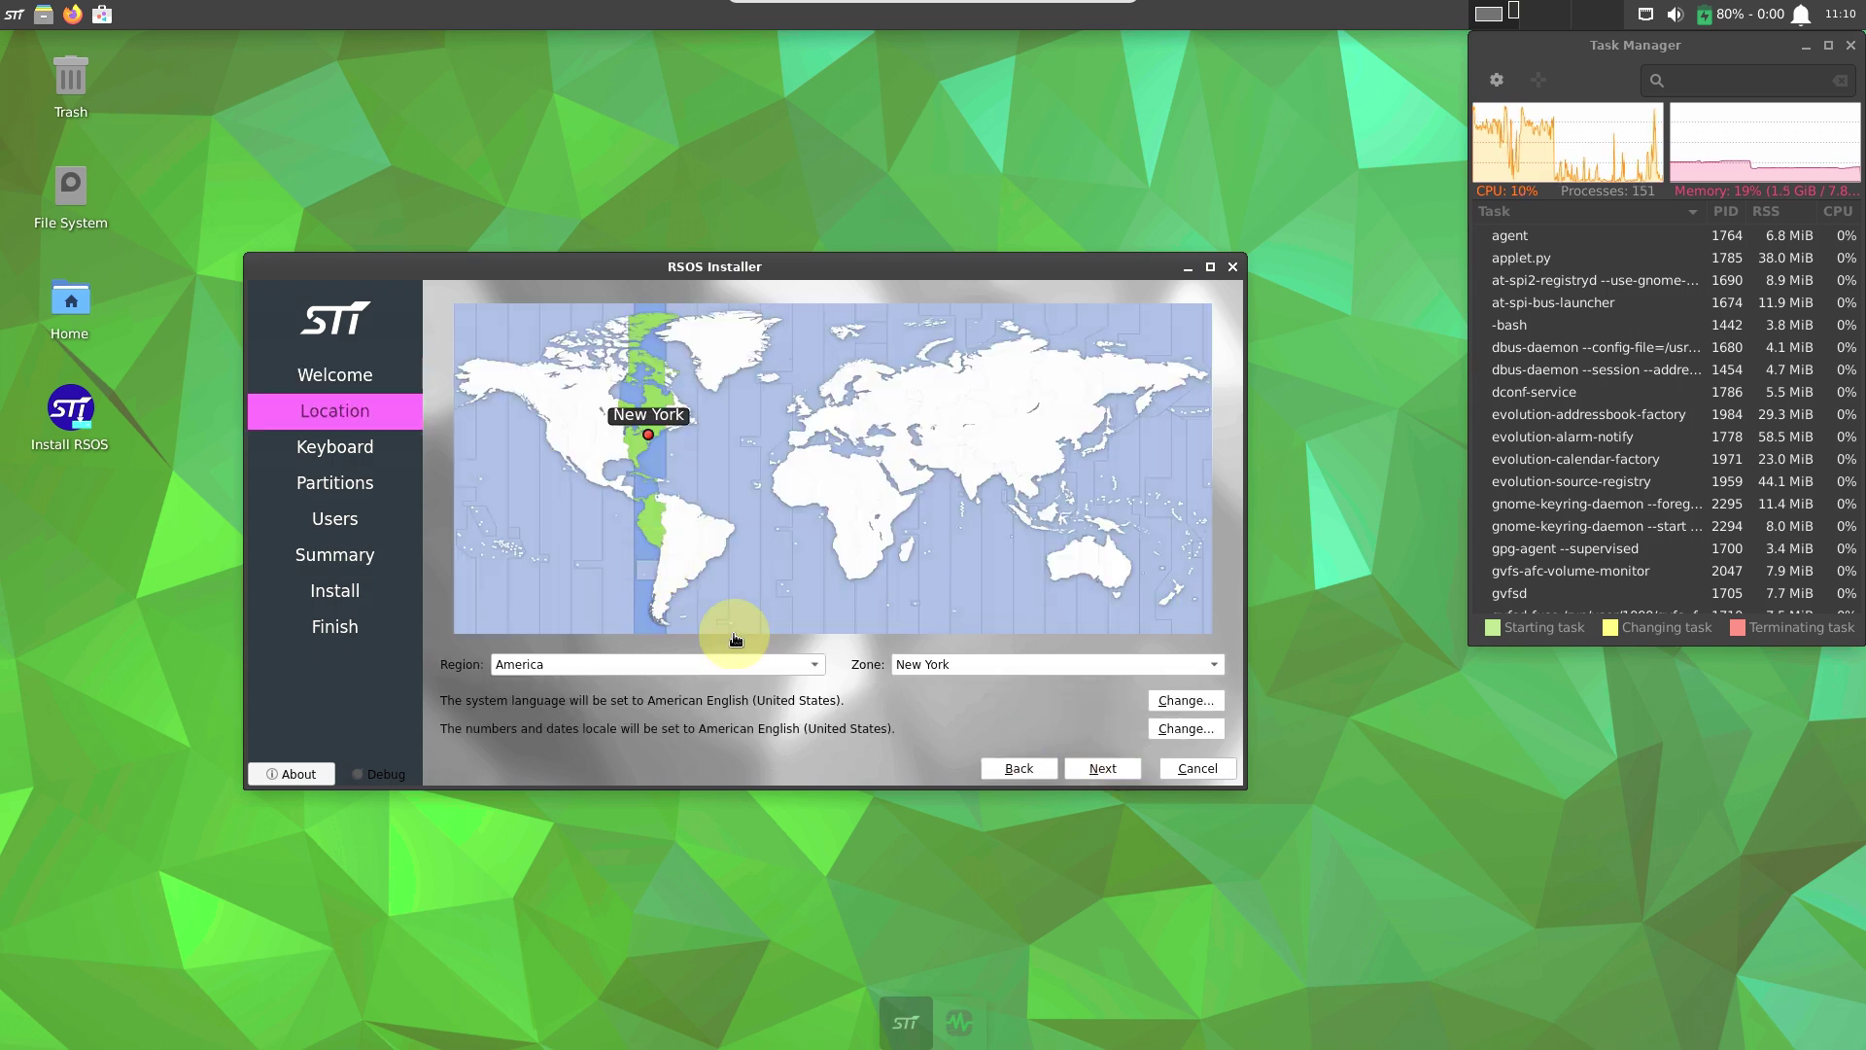
Keep the America/New York language and number locales unchanged and continue to Keyboard.
left_click(1166, 701)
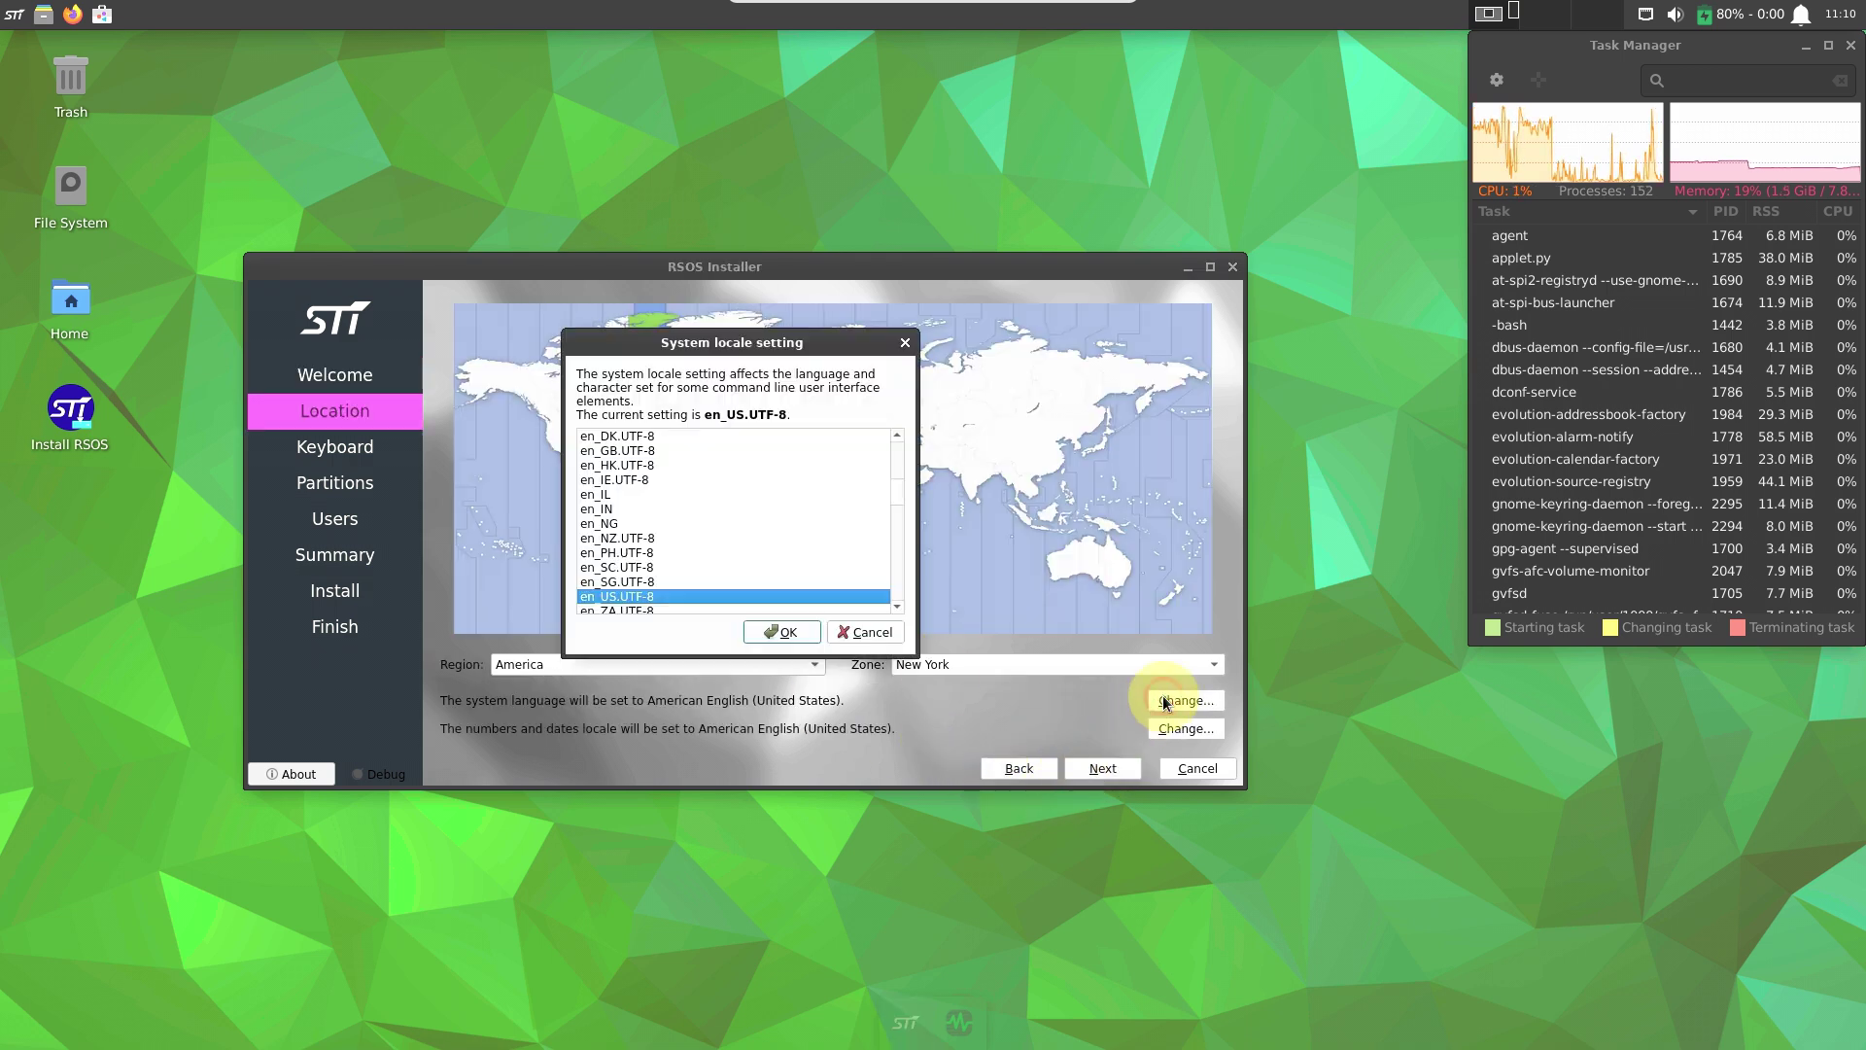
left_click(873, 630)
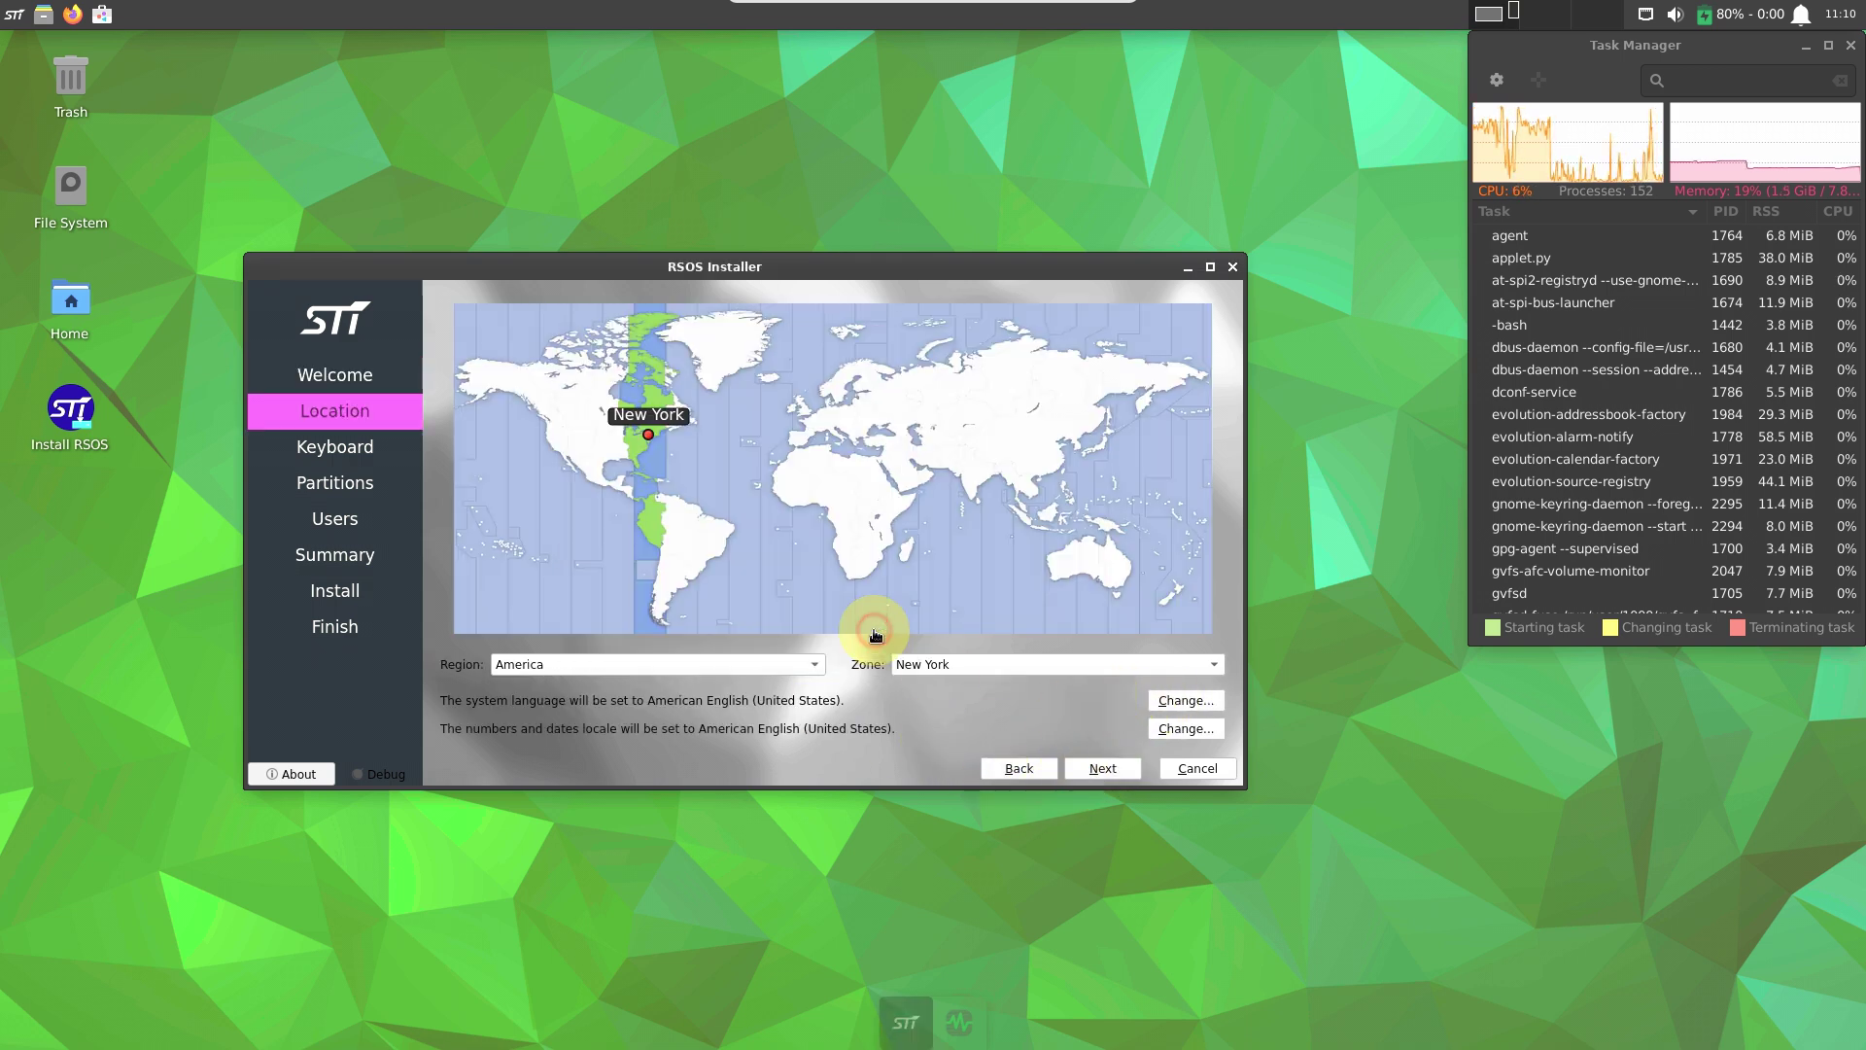
left_click(1156, 729)
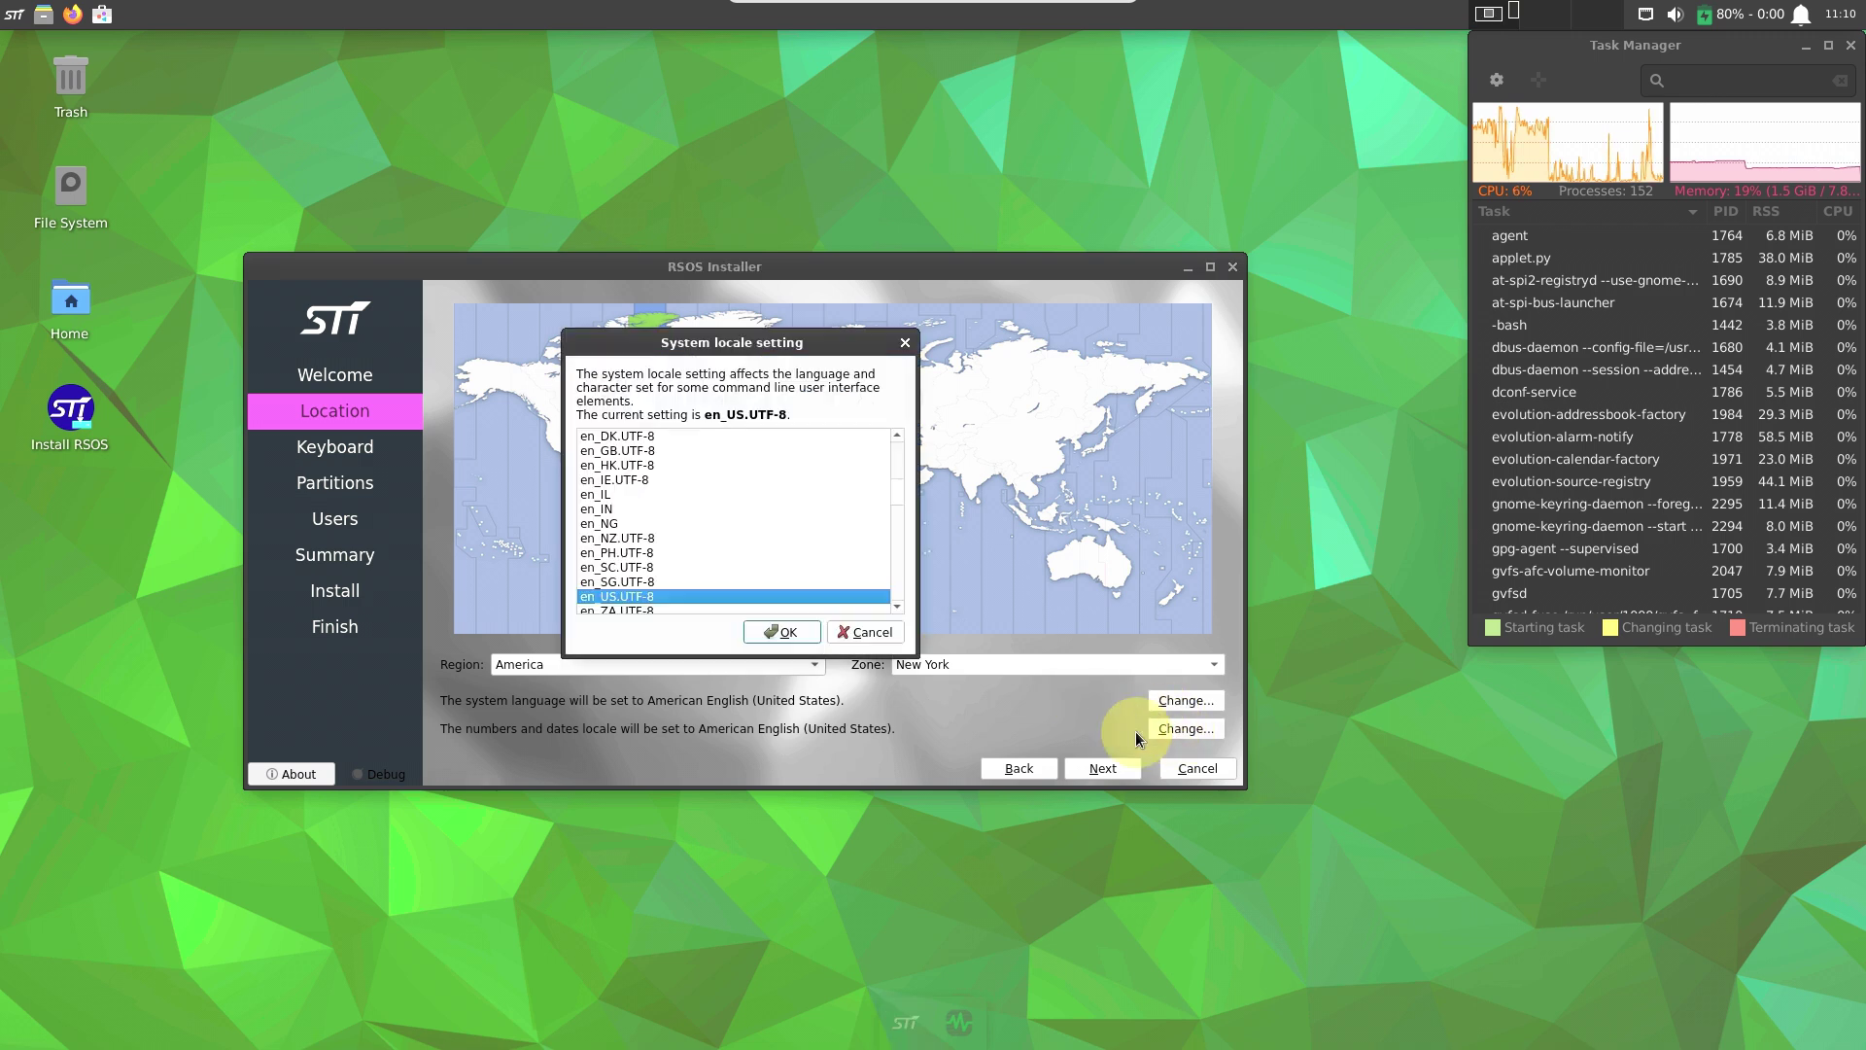
left_click(862, 638)
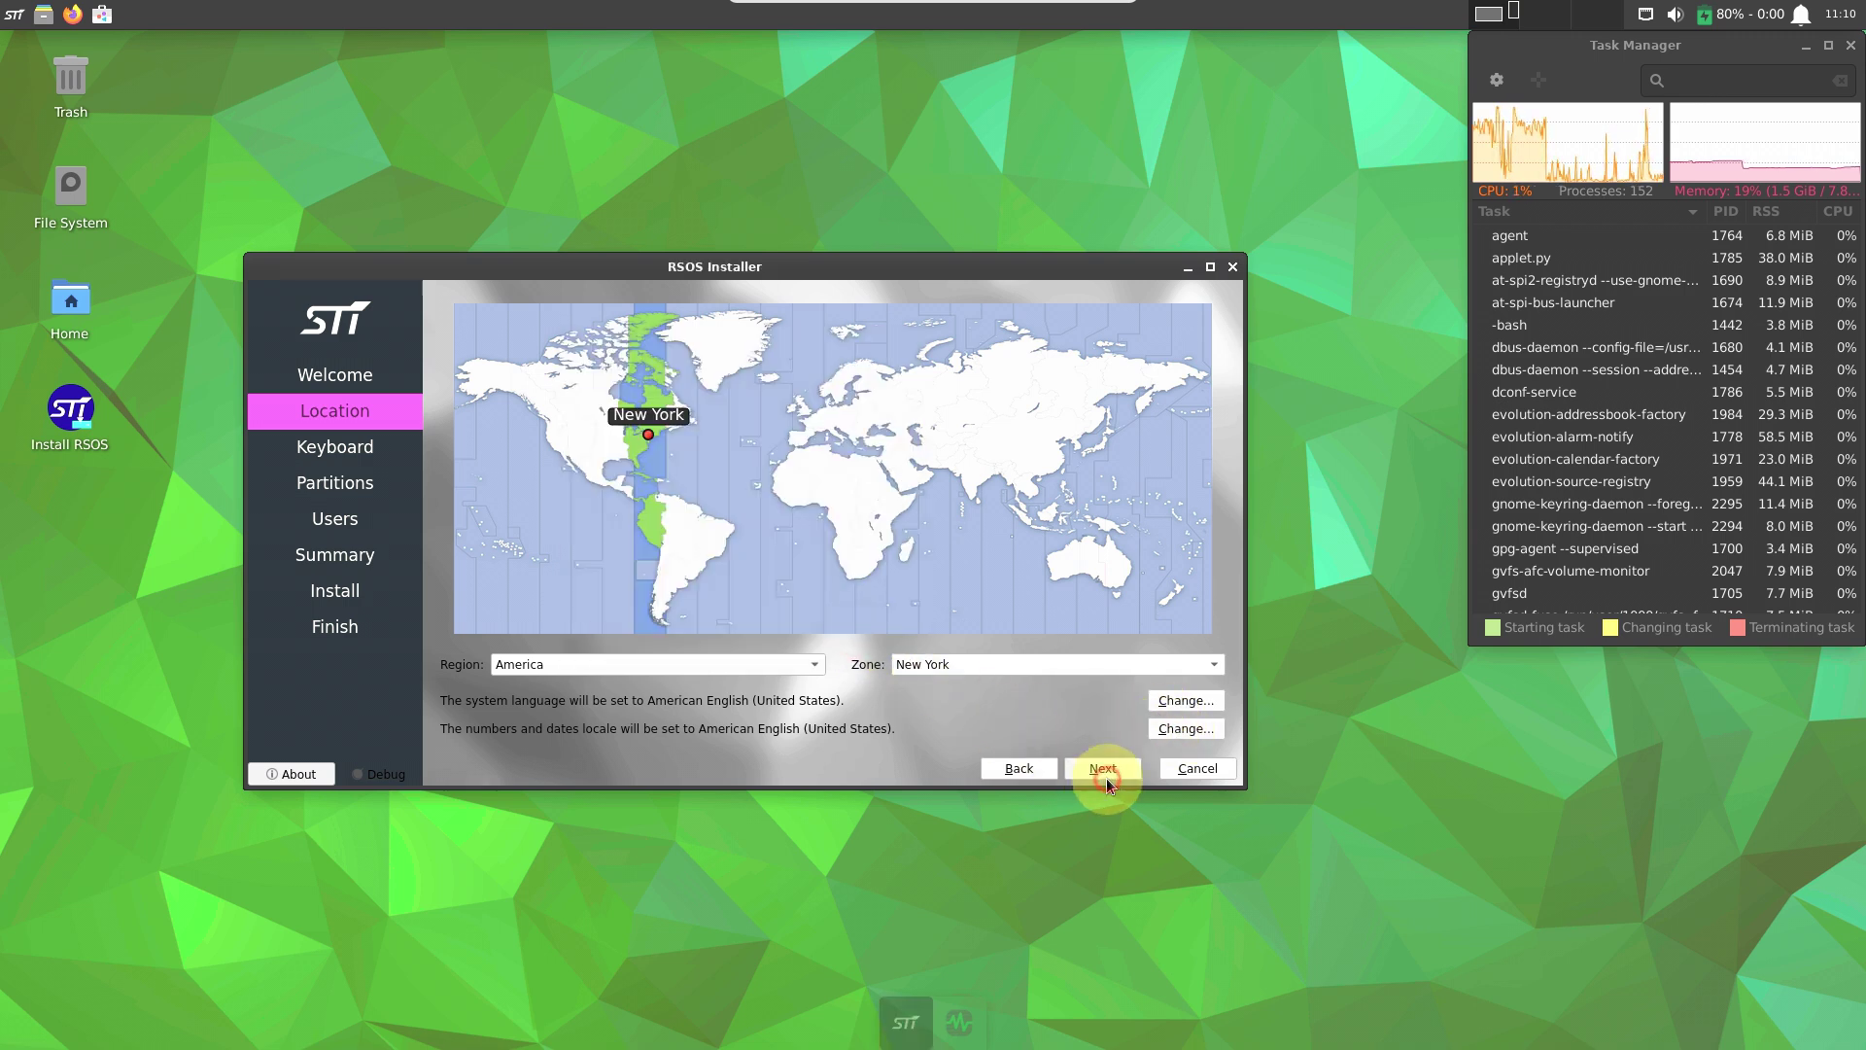
left_click(1106, 778)
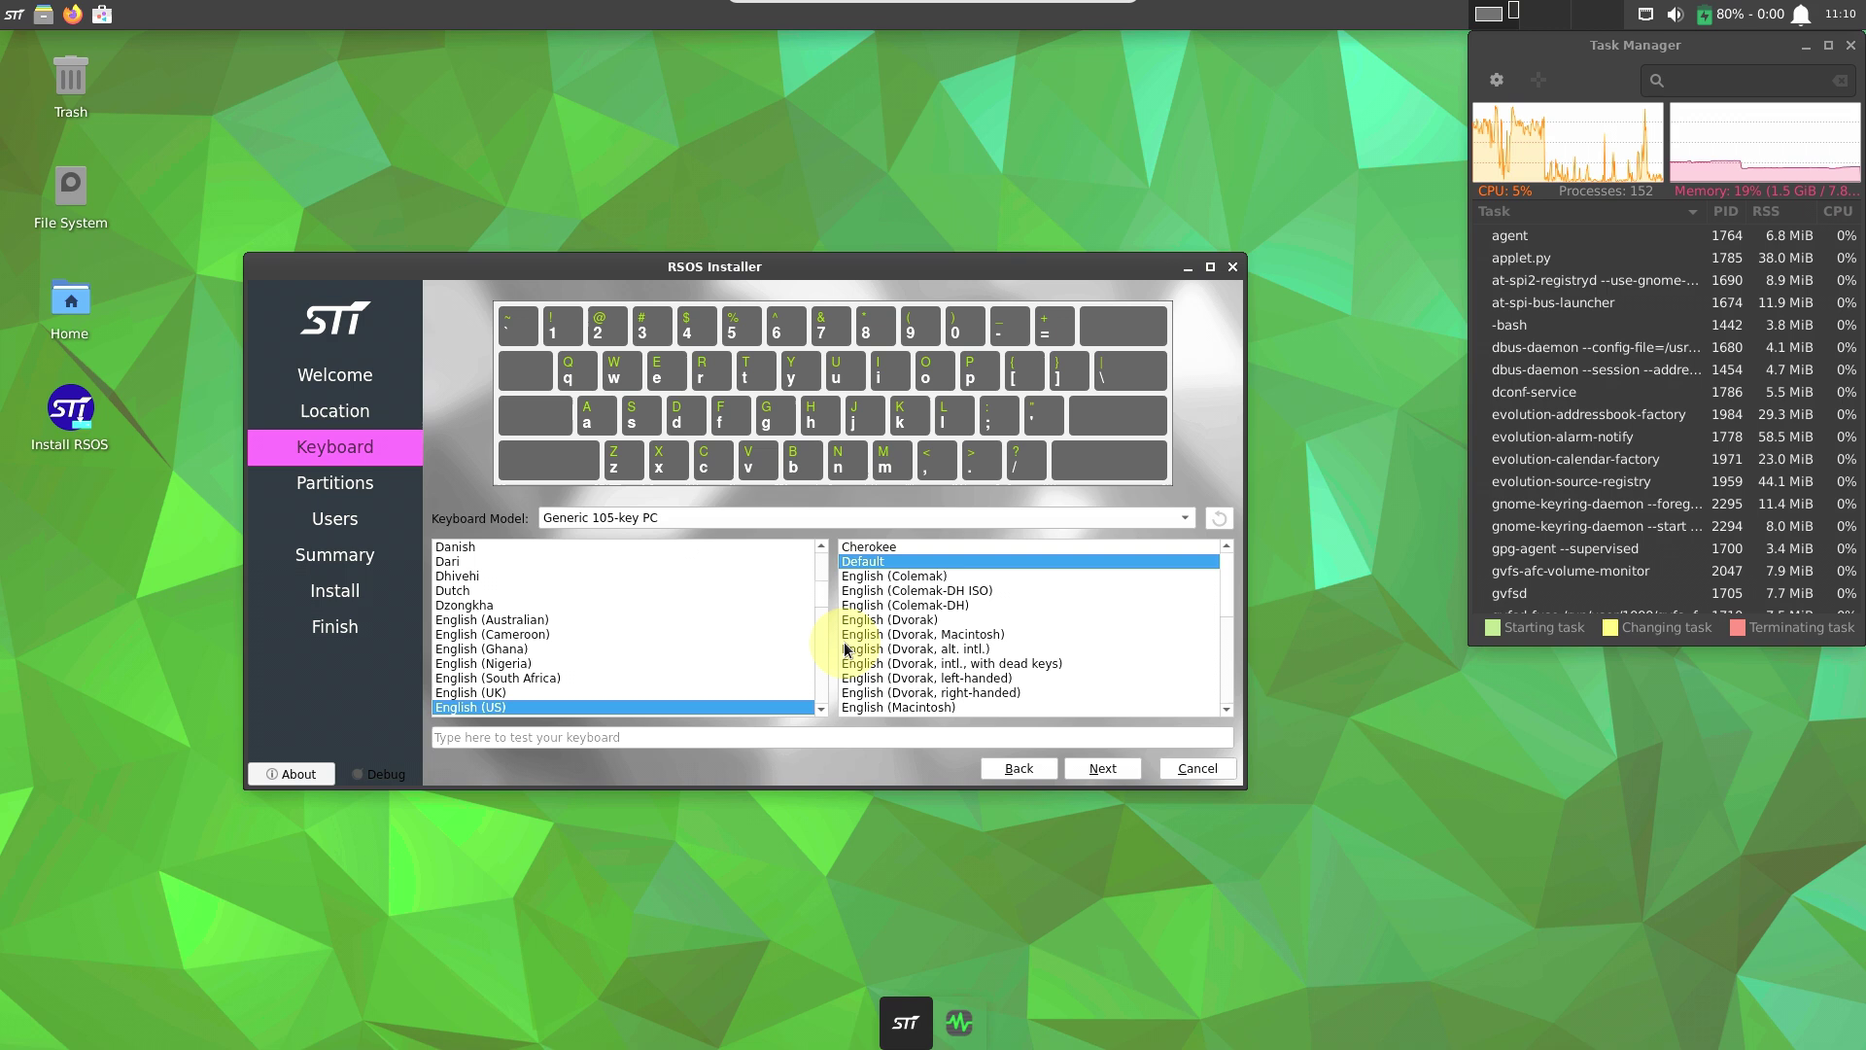
Choose the Dell keyboard model and continue to the Partitions step.
left_click(803, 527)
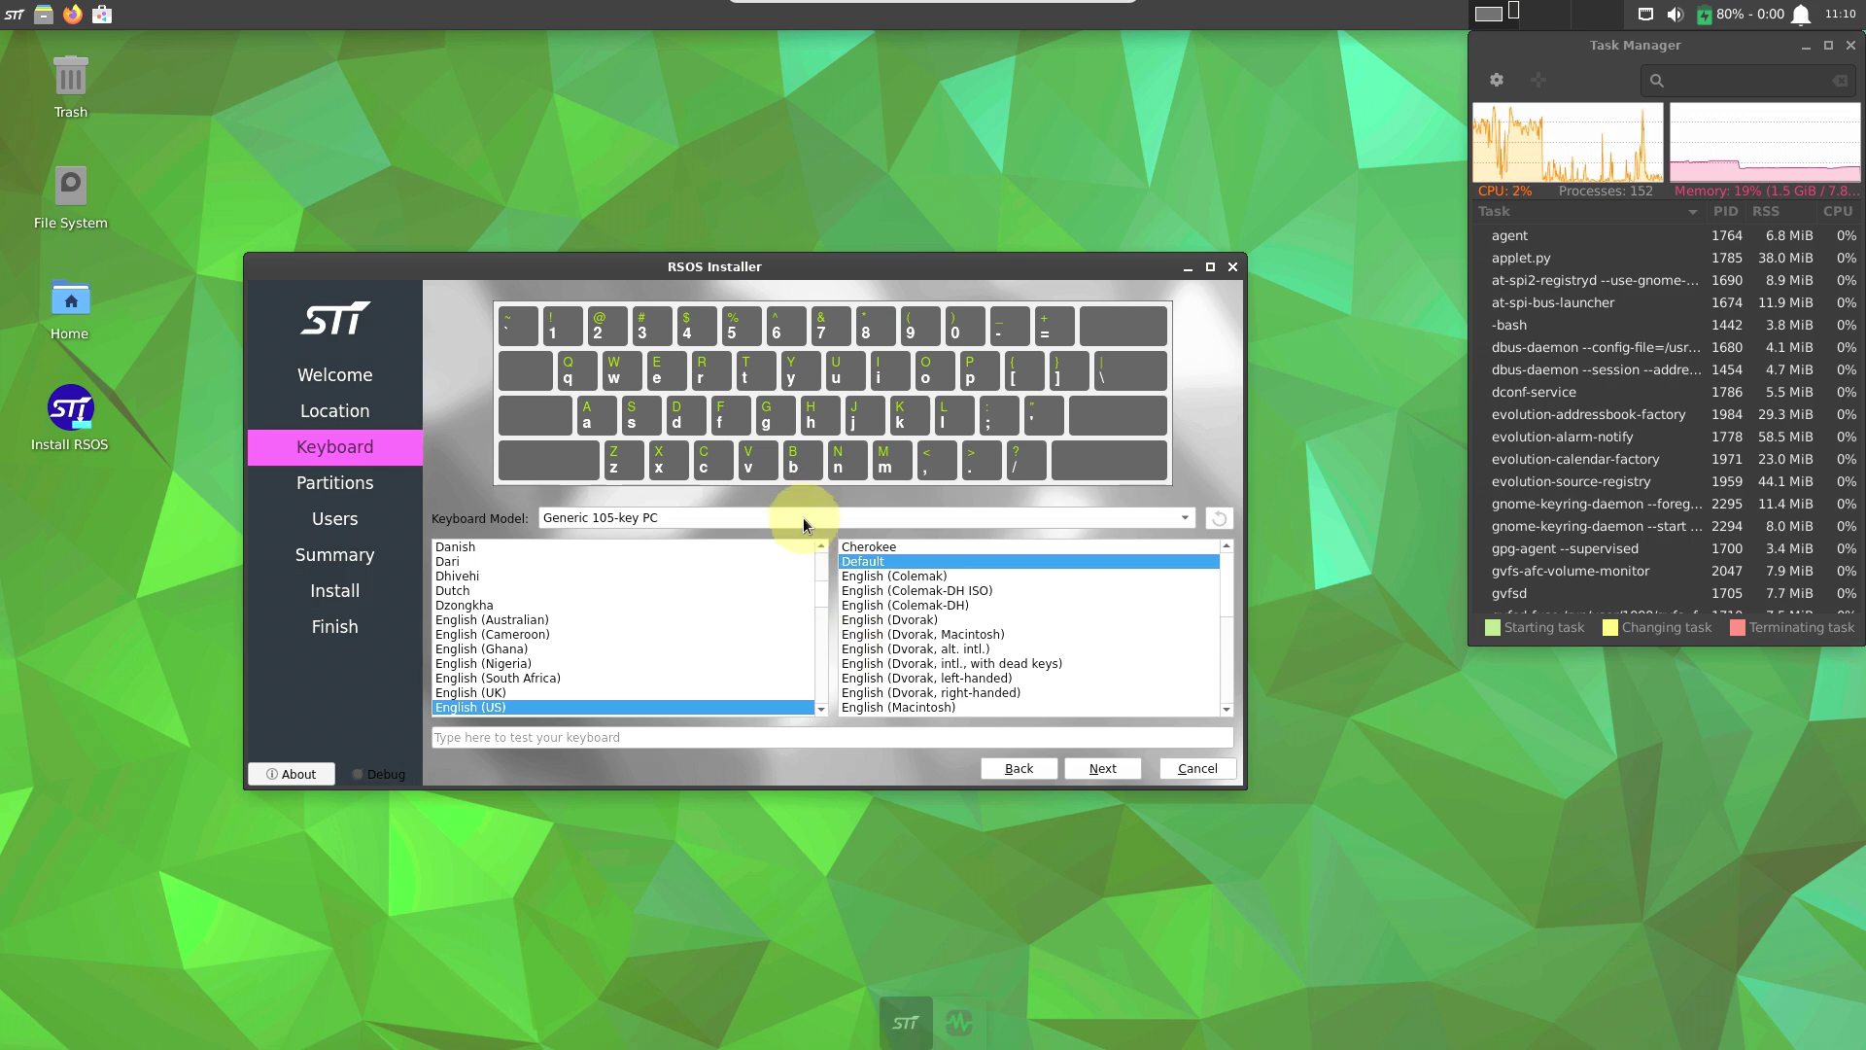
left_click(802, 517)
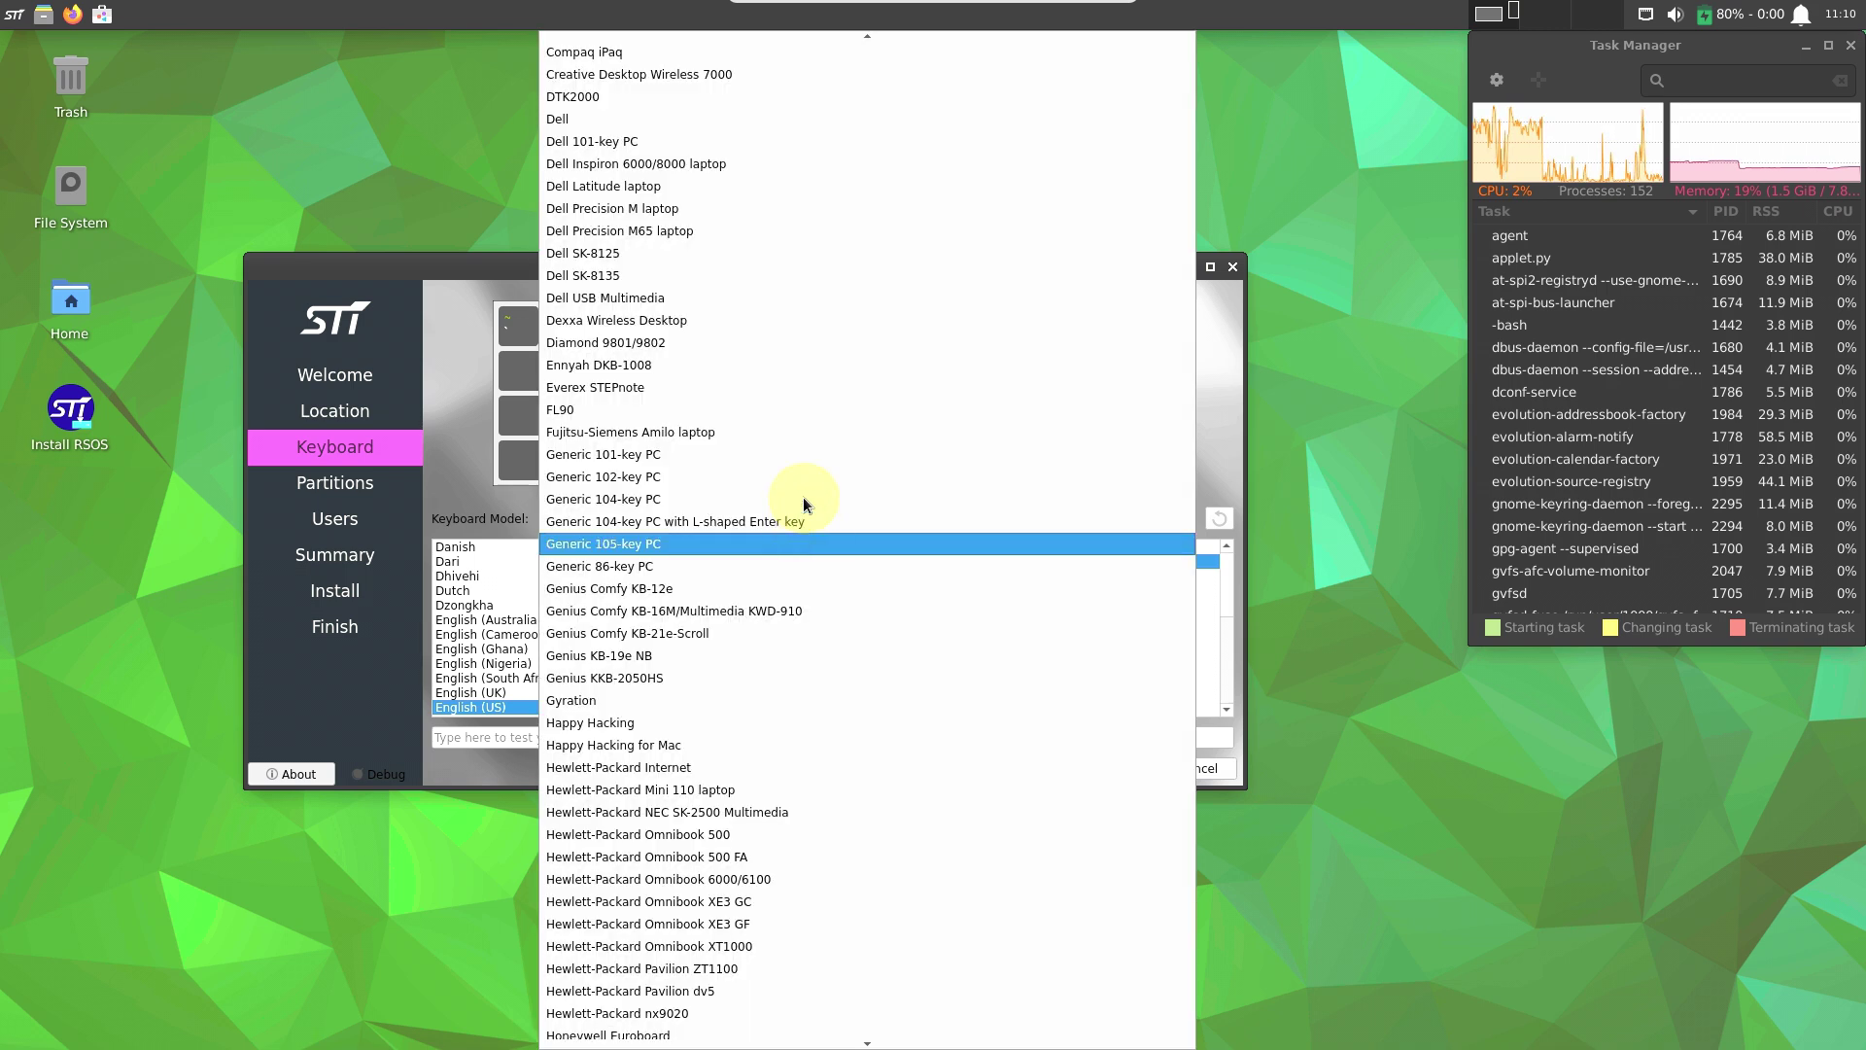
left_click(674, 118)
left_click(1099, 766)
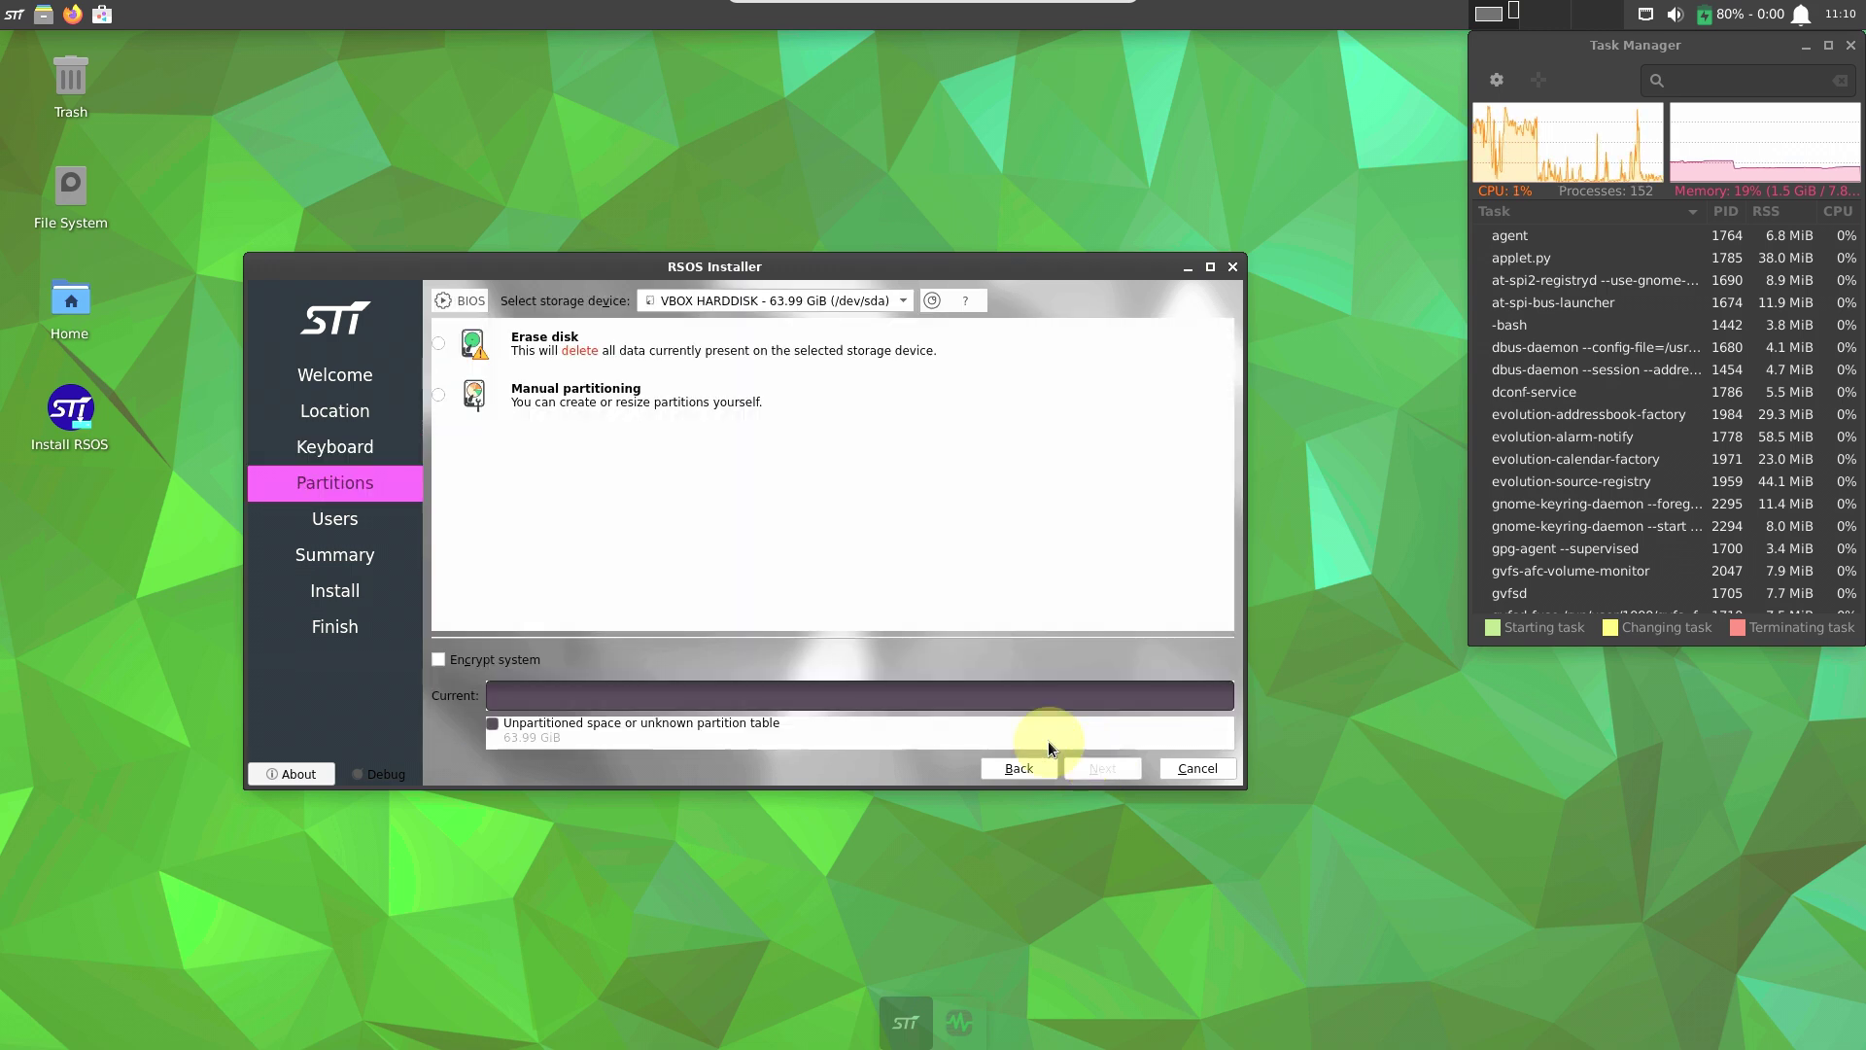
Choose Erase disk on the same VBOX HARDDISK, keeping No Swap and ext4.
left_click(882, 303)
left_click(1055, 470)
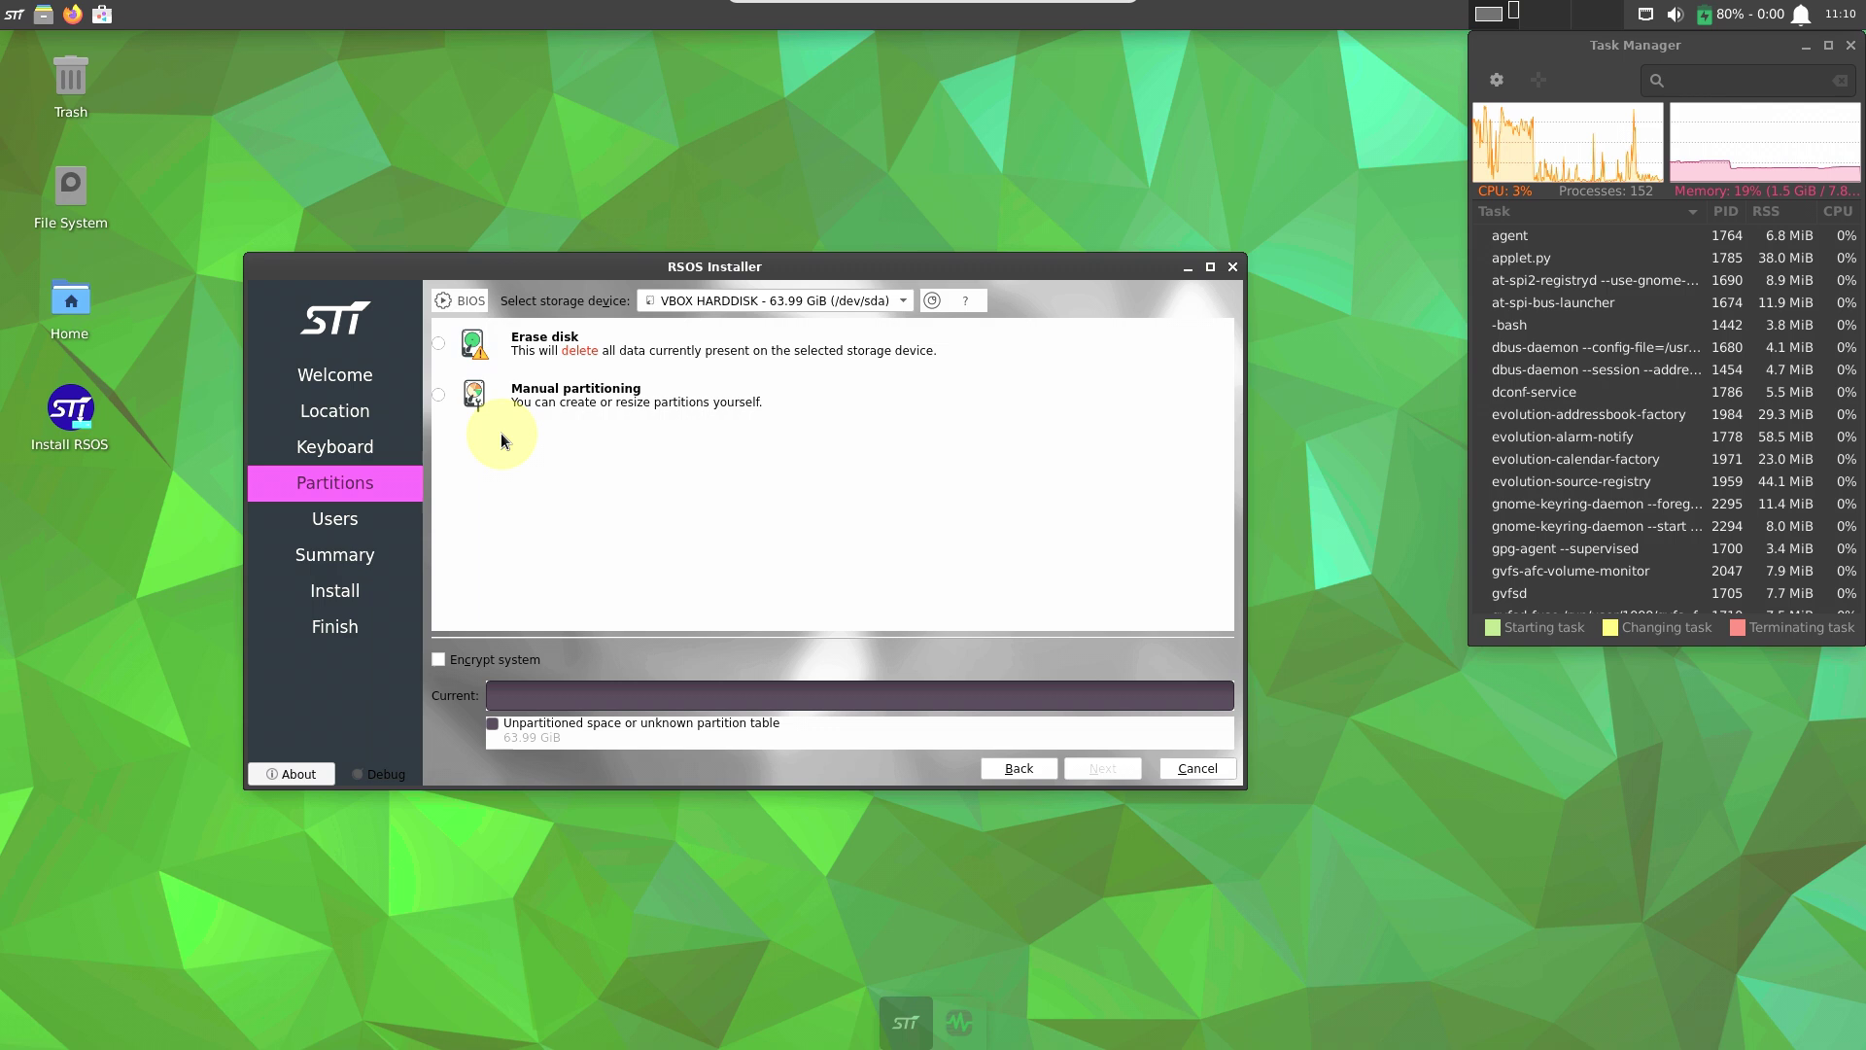
left_click(442, 346)
left_click(616, 394)
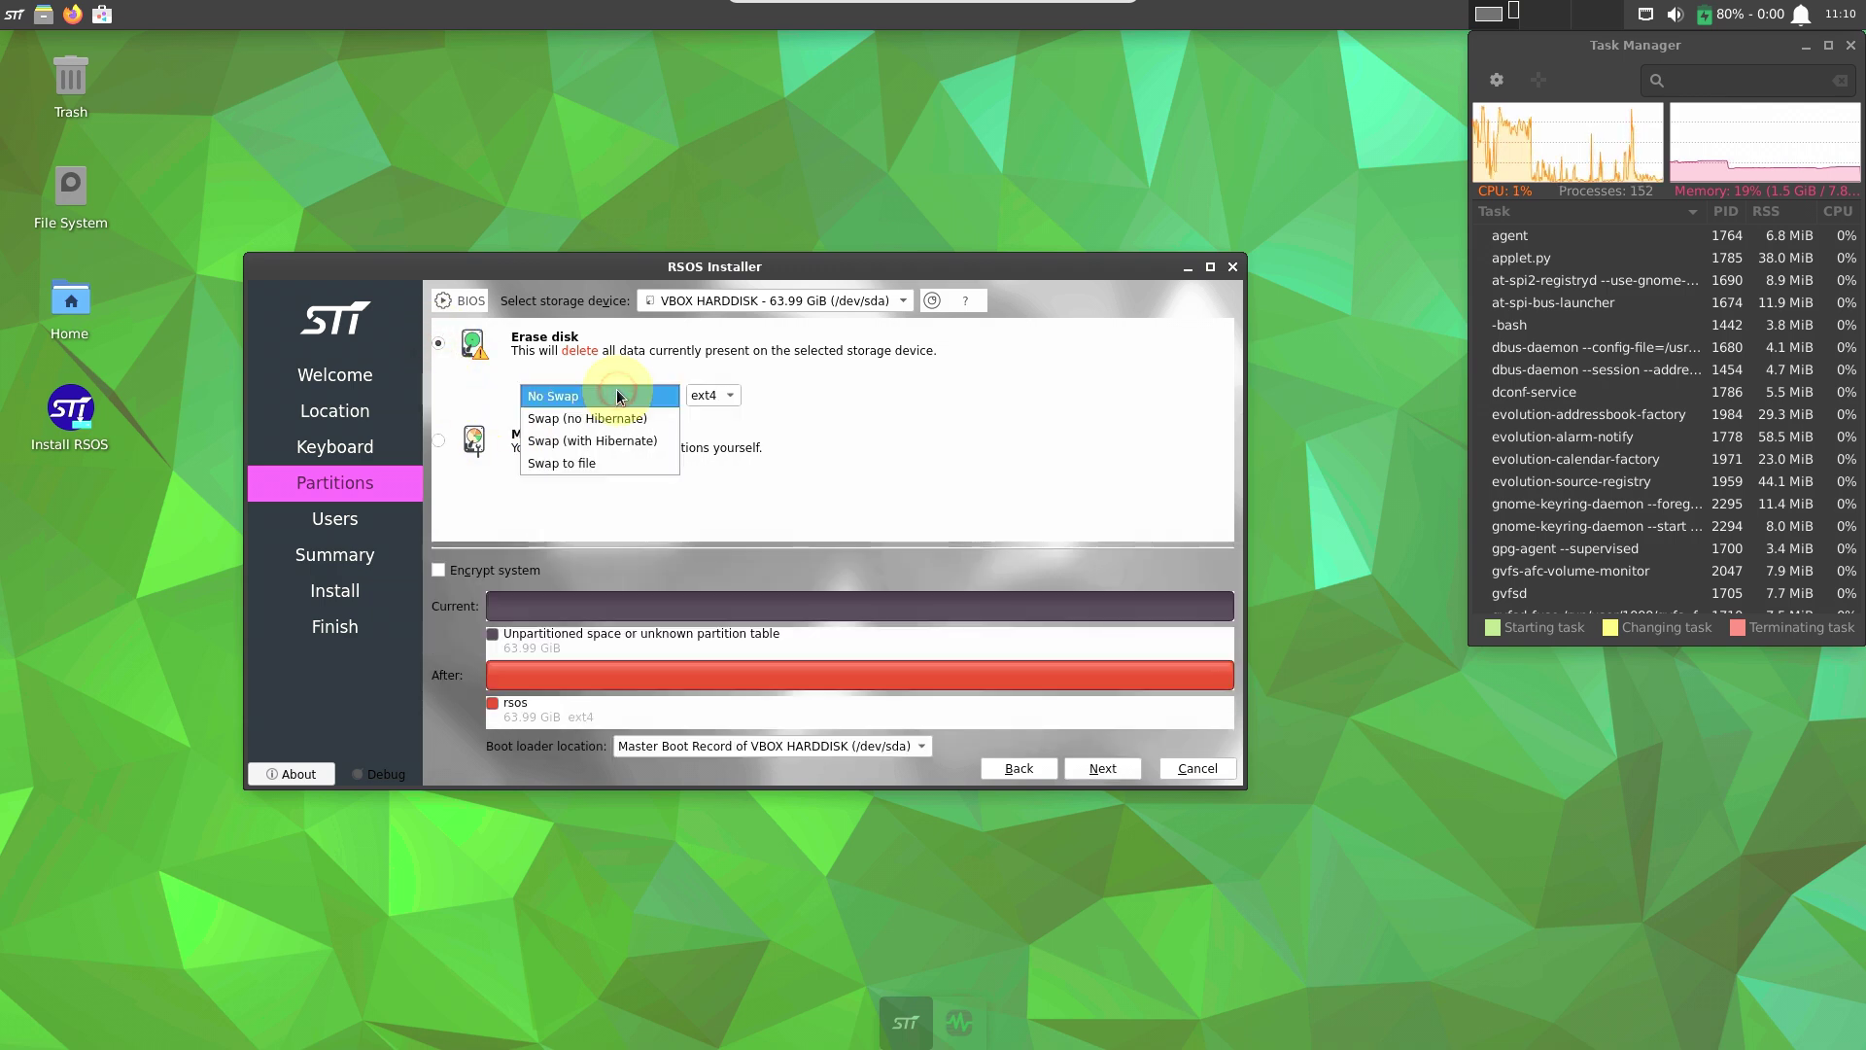
left_click(878, 393)
left_click(719, 395)
left_click(970, 398)
Return to Erase disk with encryption off and the boot loader on the MBR.
left_click(440, 441)
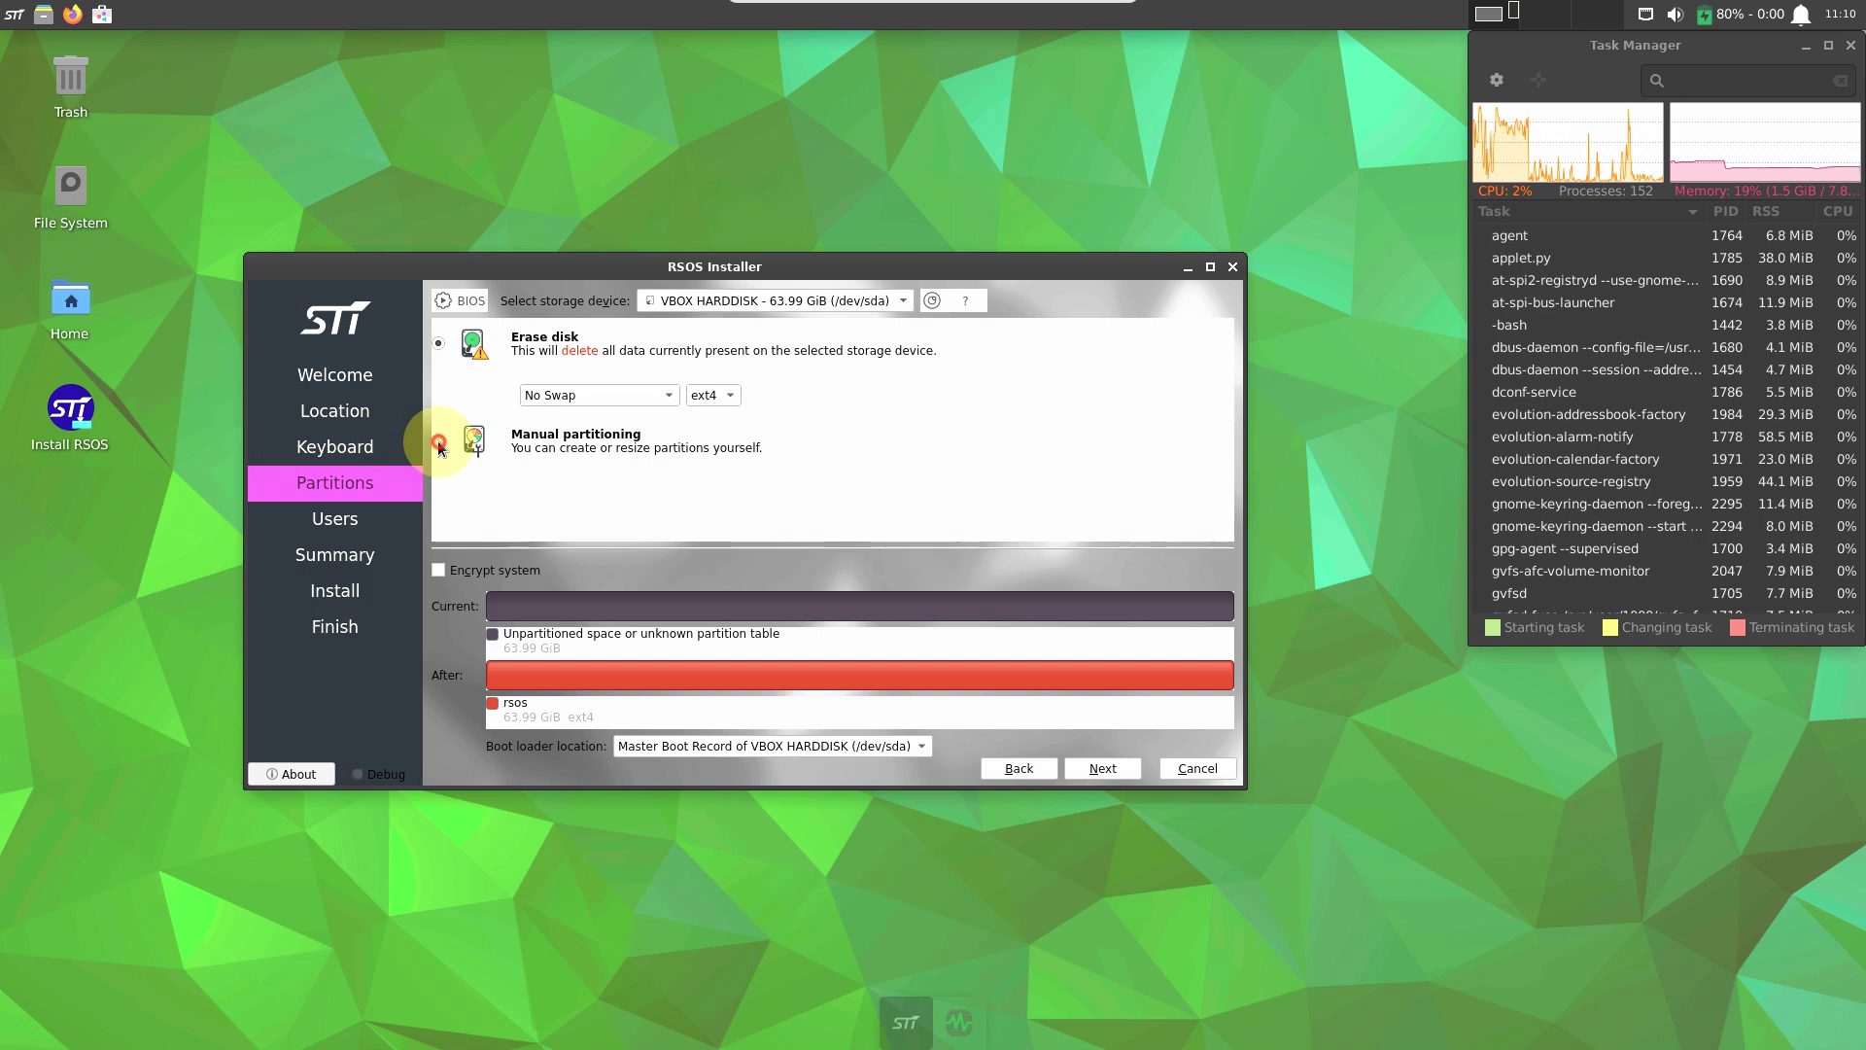
left_click(438, 346)
left_click(468, 572)
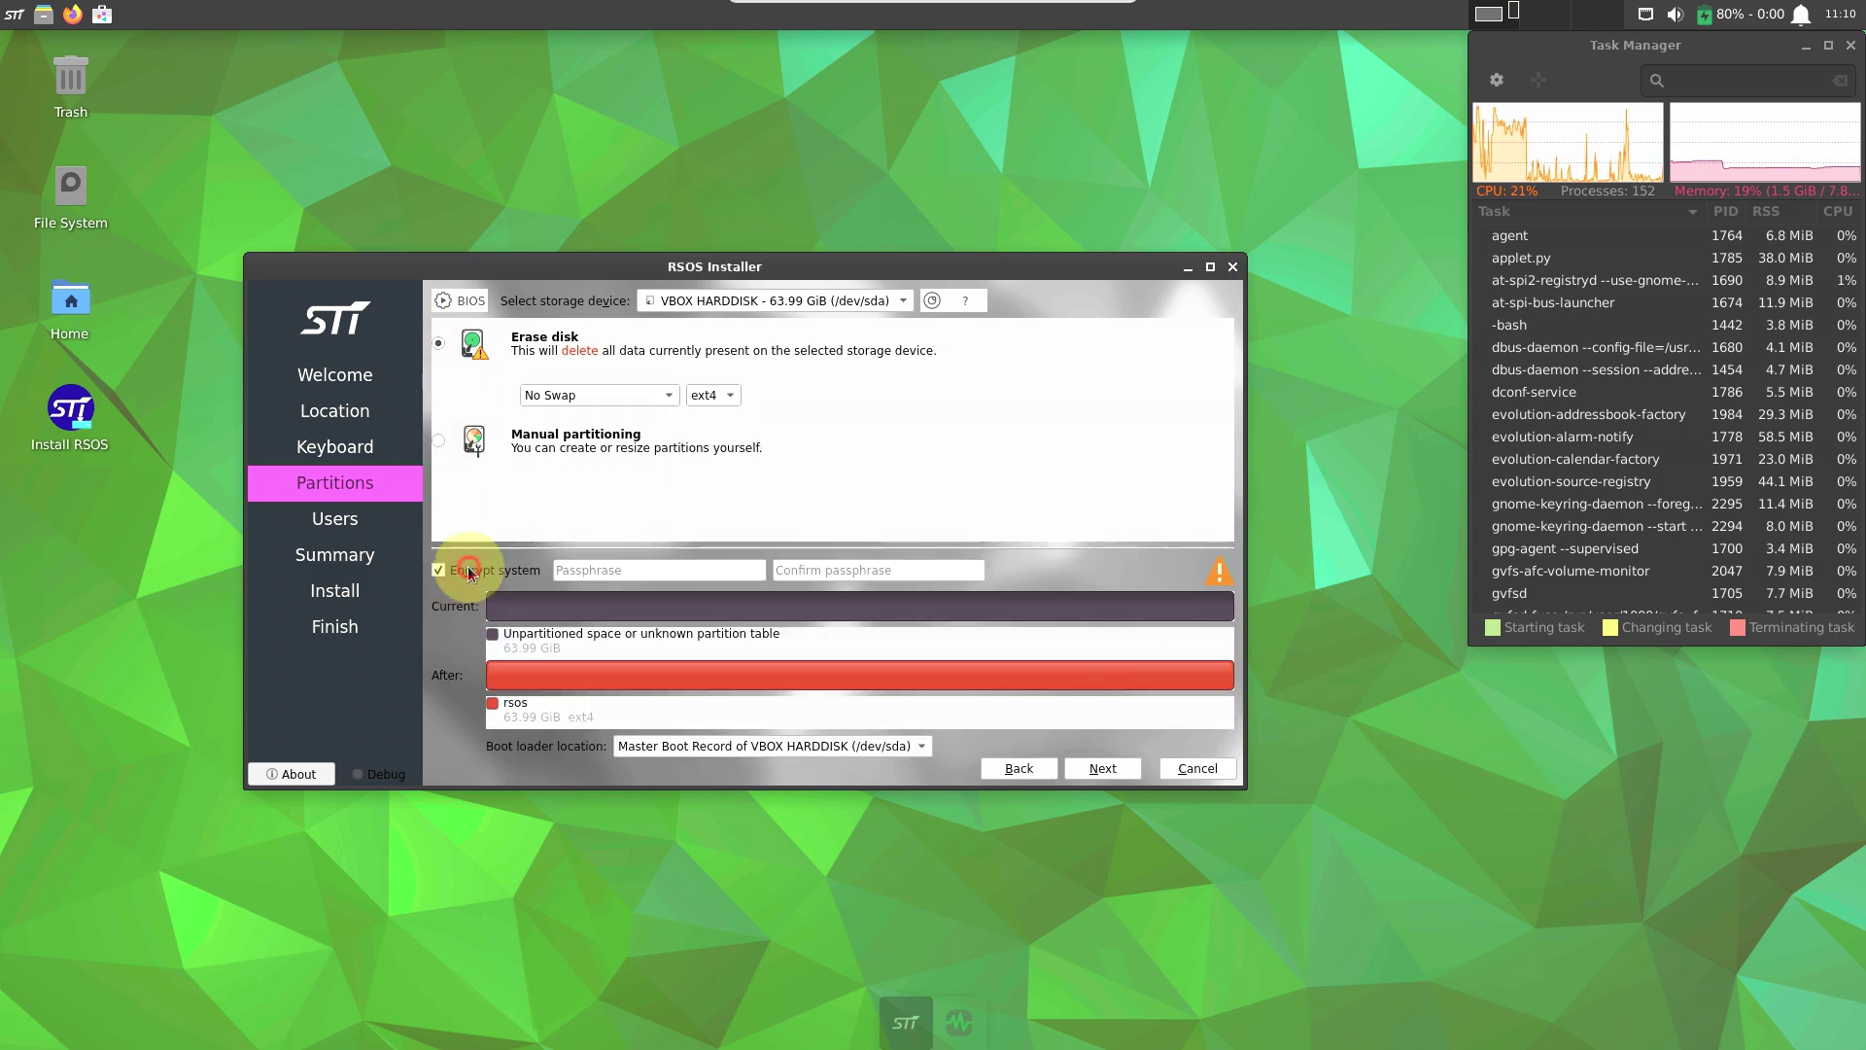
left_click(468, 568)
left_click(772, 745)
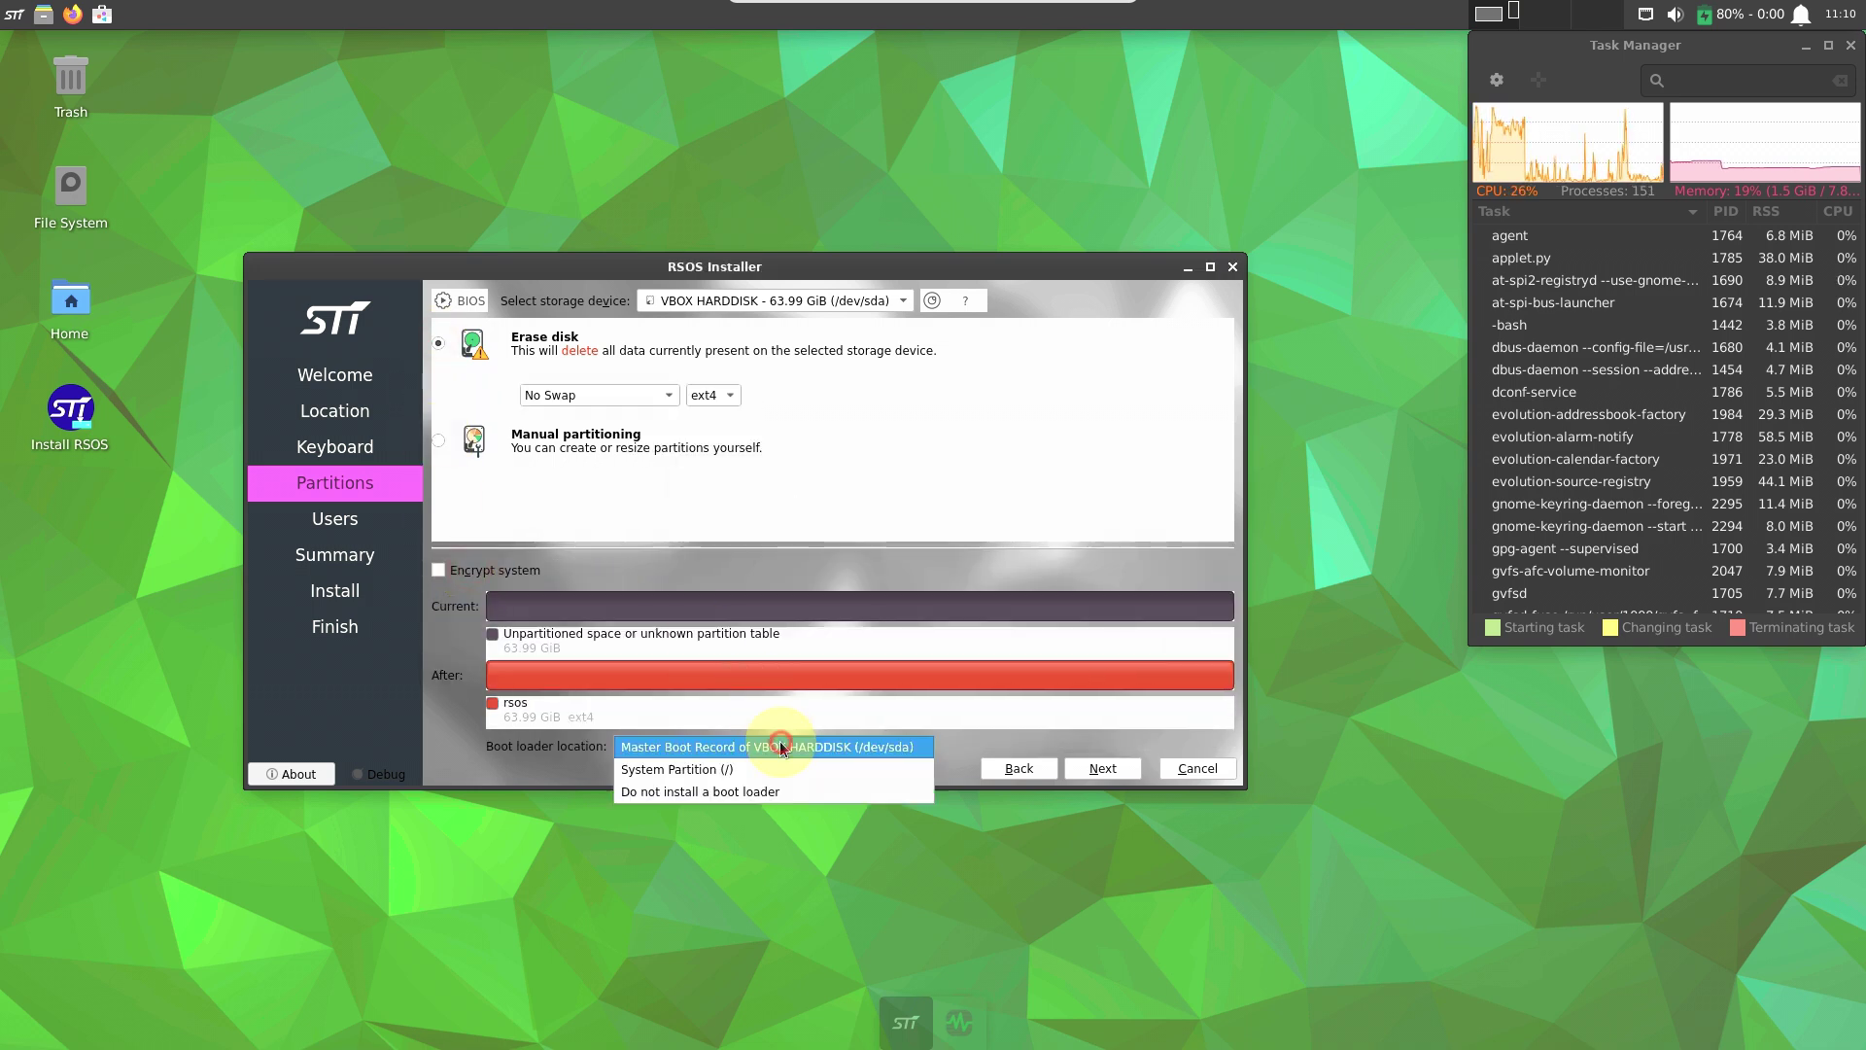
left_click(1100, 748)
On the Users page, enter the full name, login name, and the account password twice.
left_click(1102, 765)
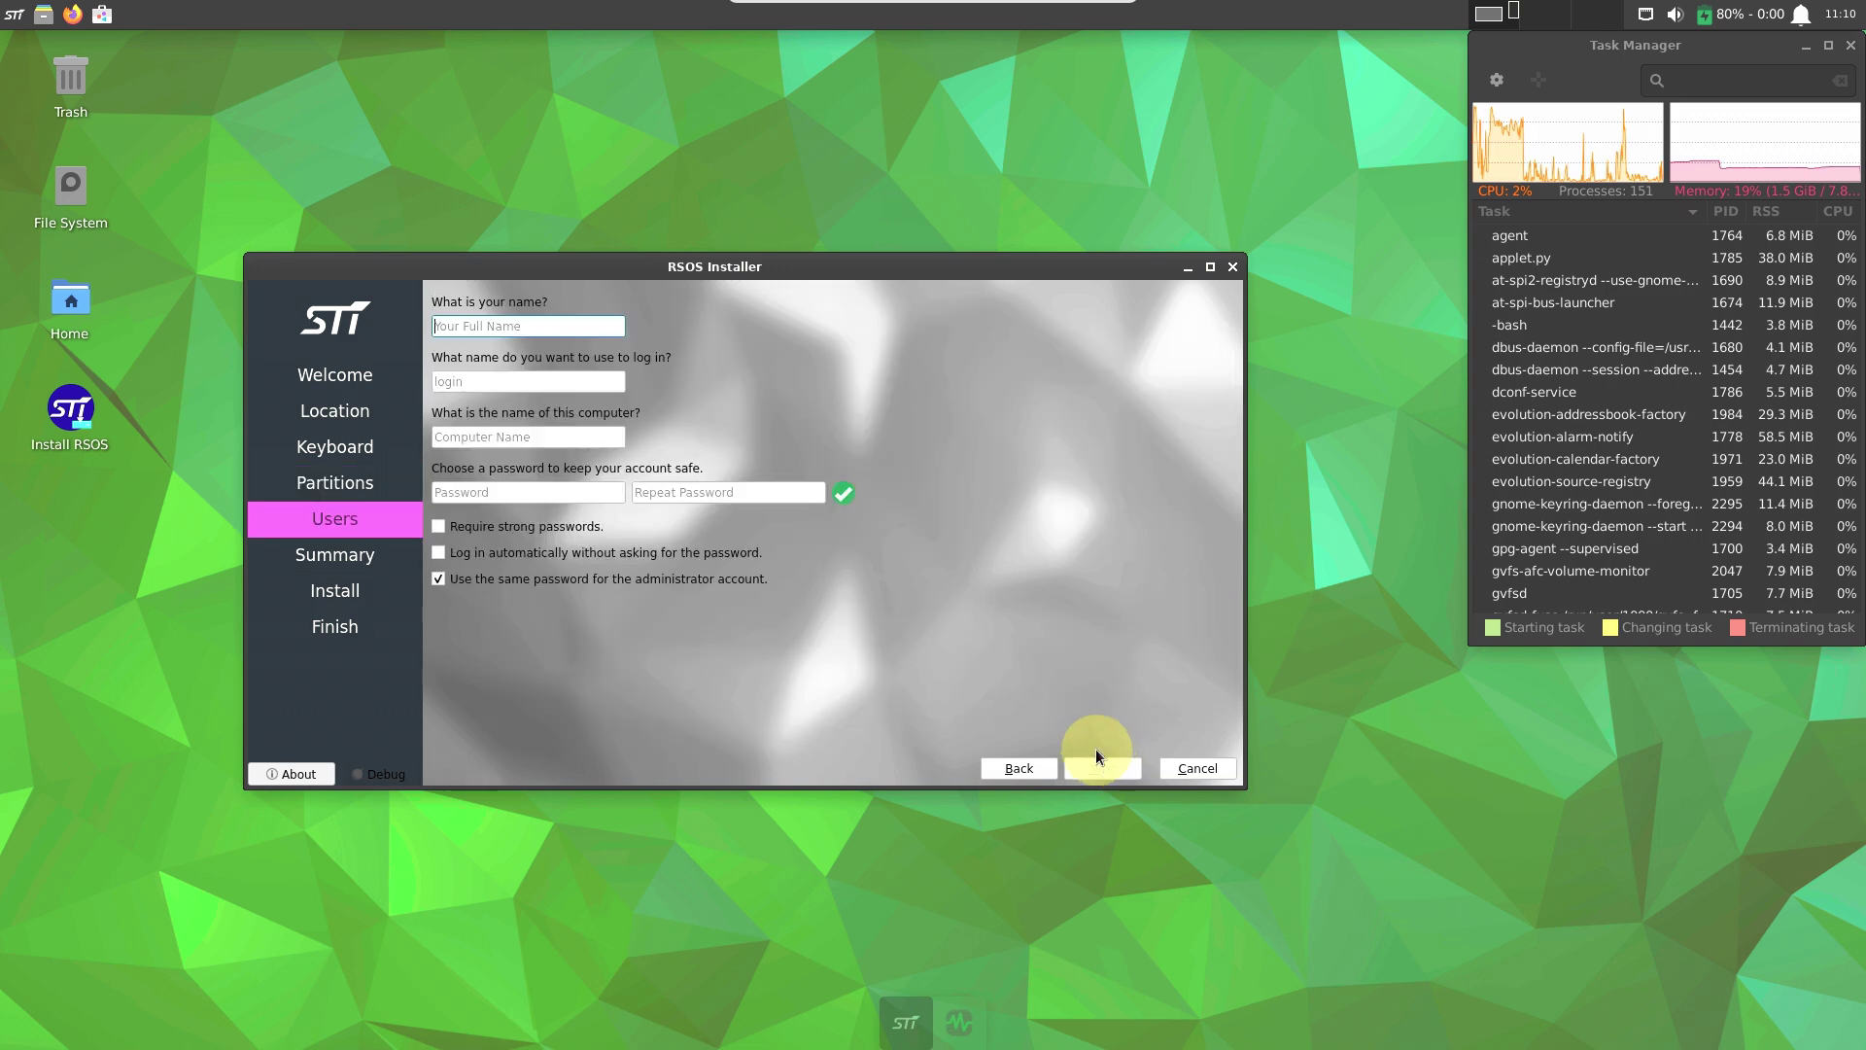
left_click(519, 325)
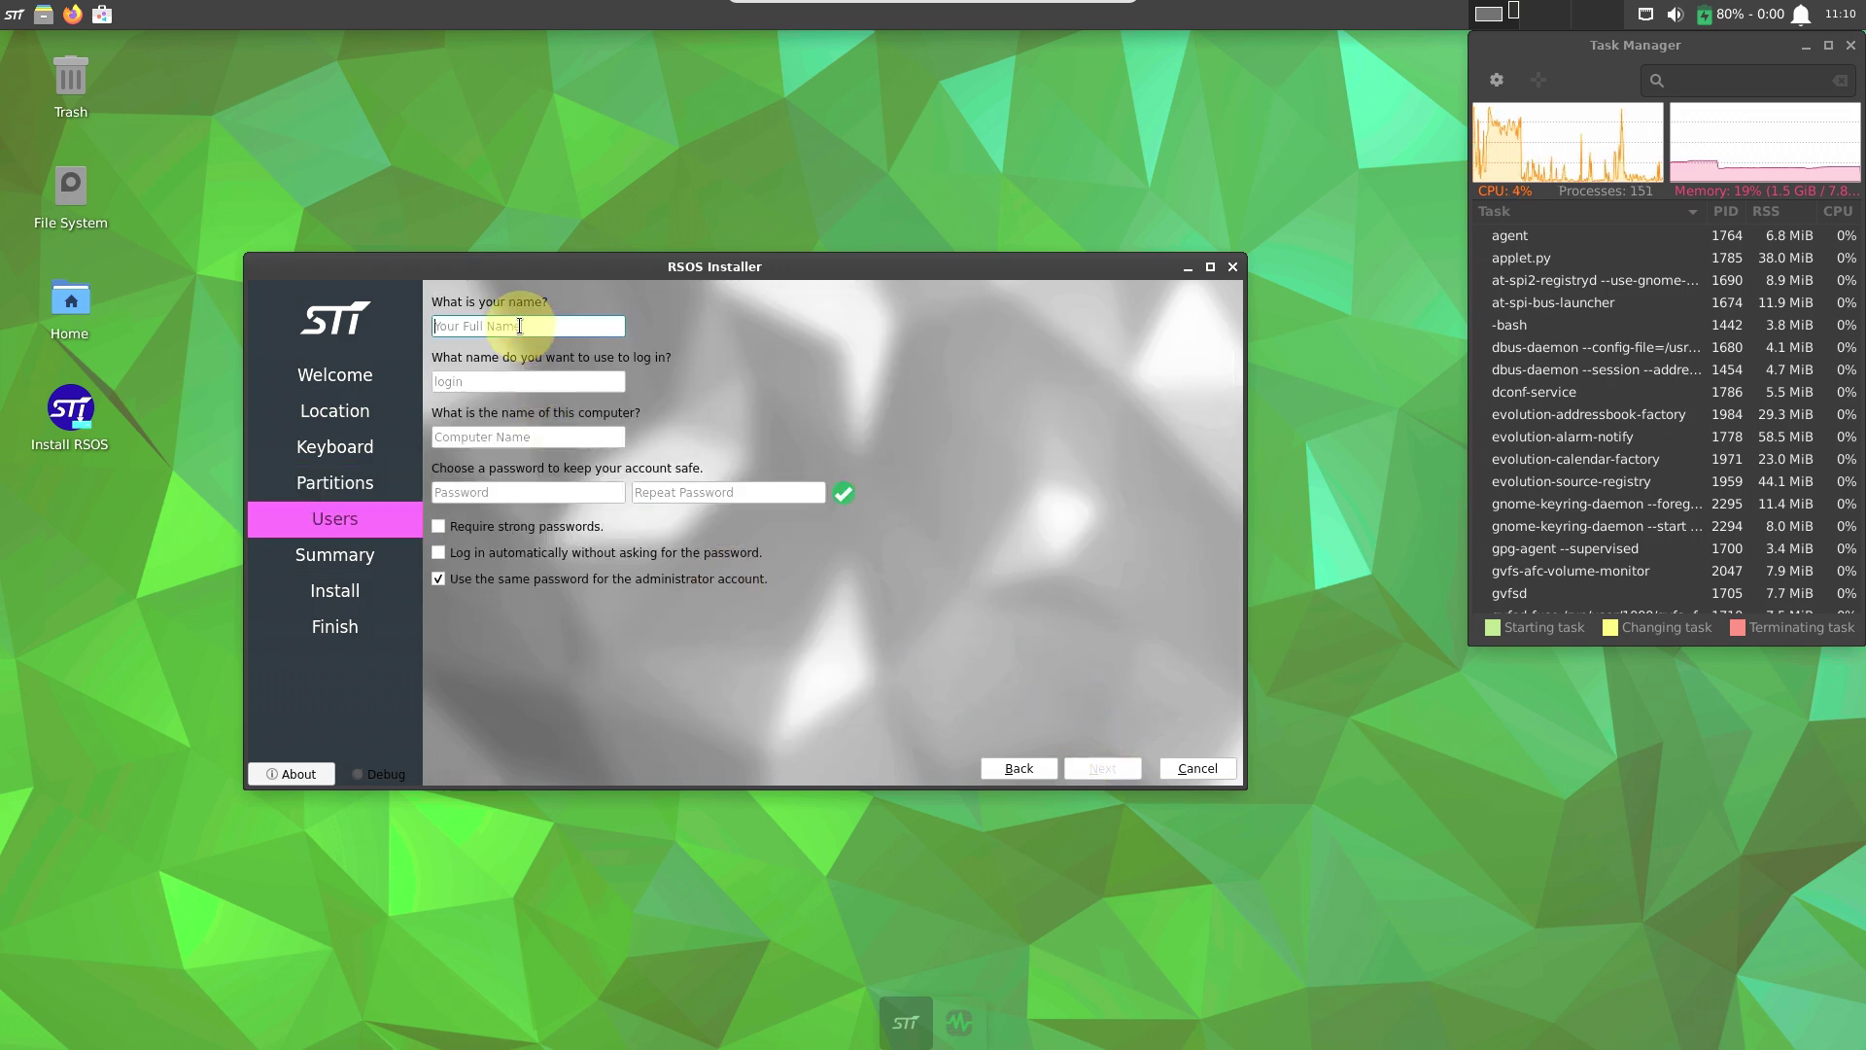
type("9t")
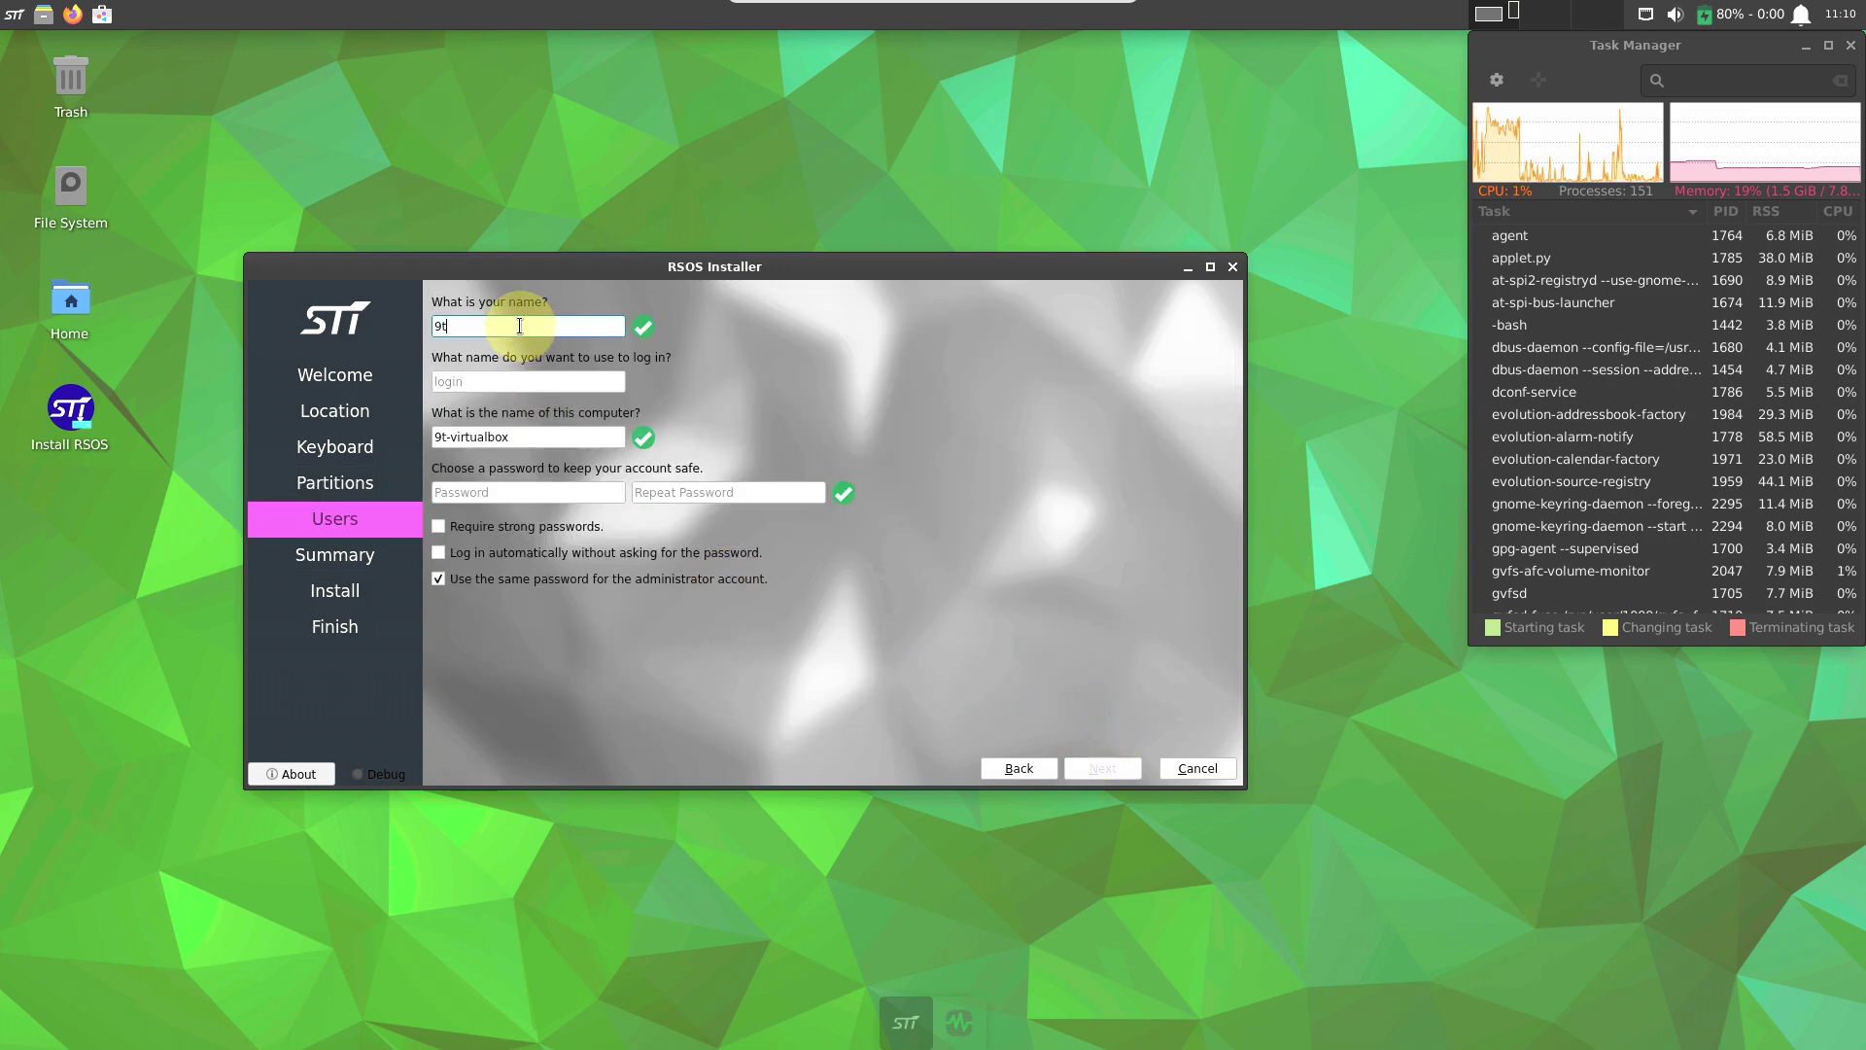
type("o5linux")
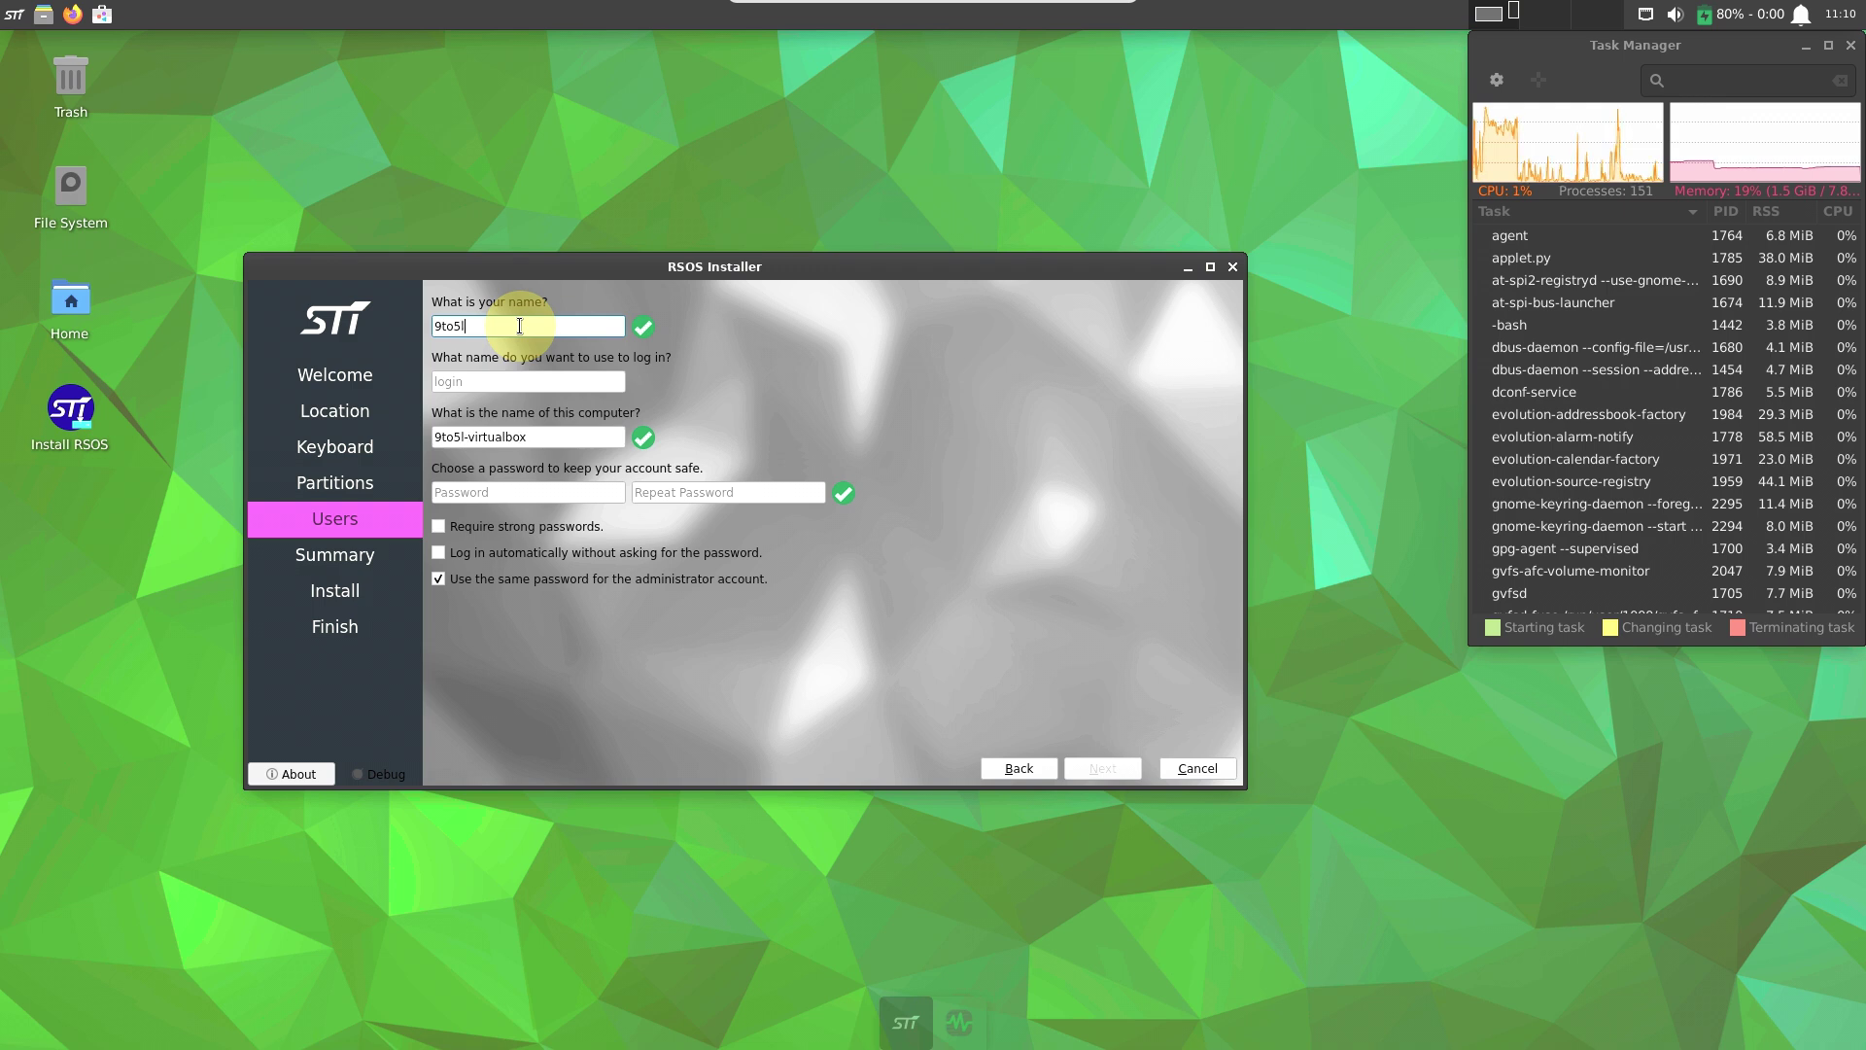
left_click(510, 375)
type("runbox")
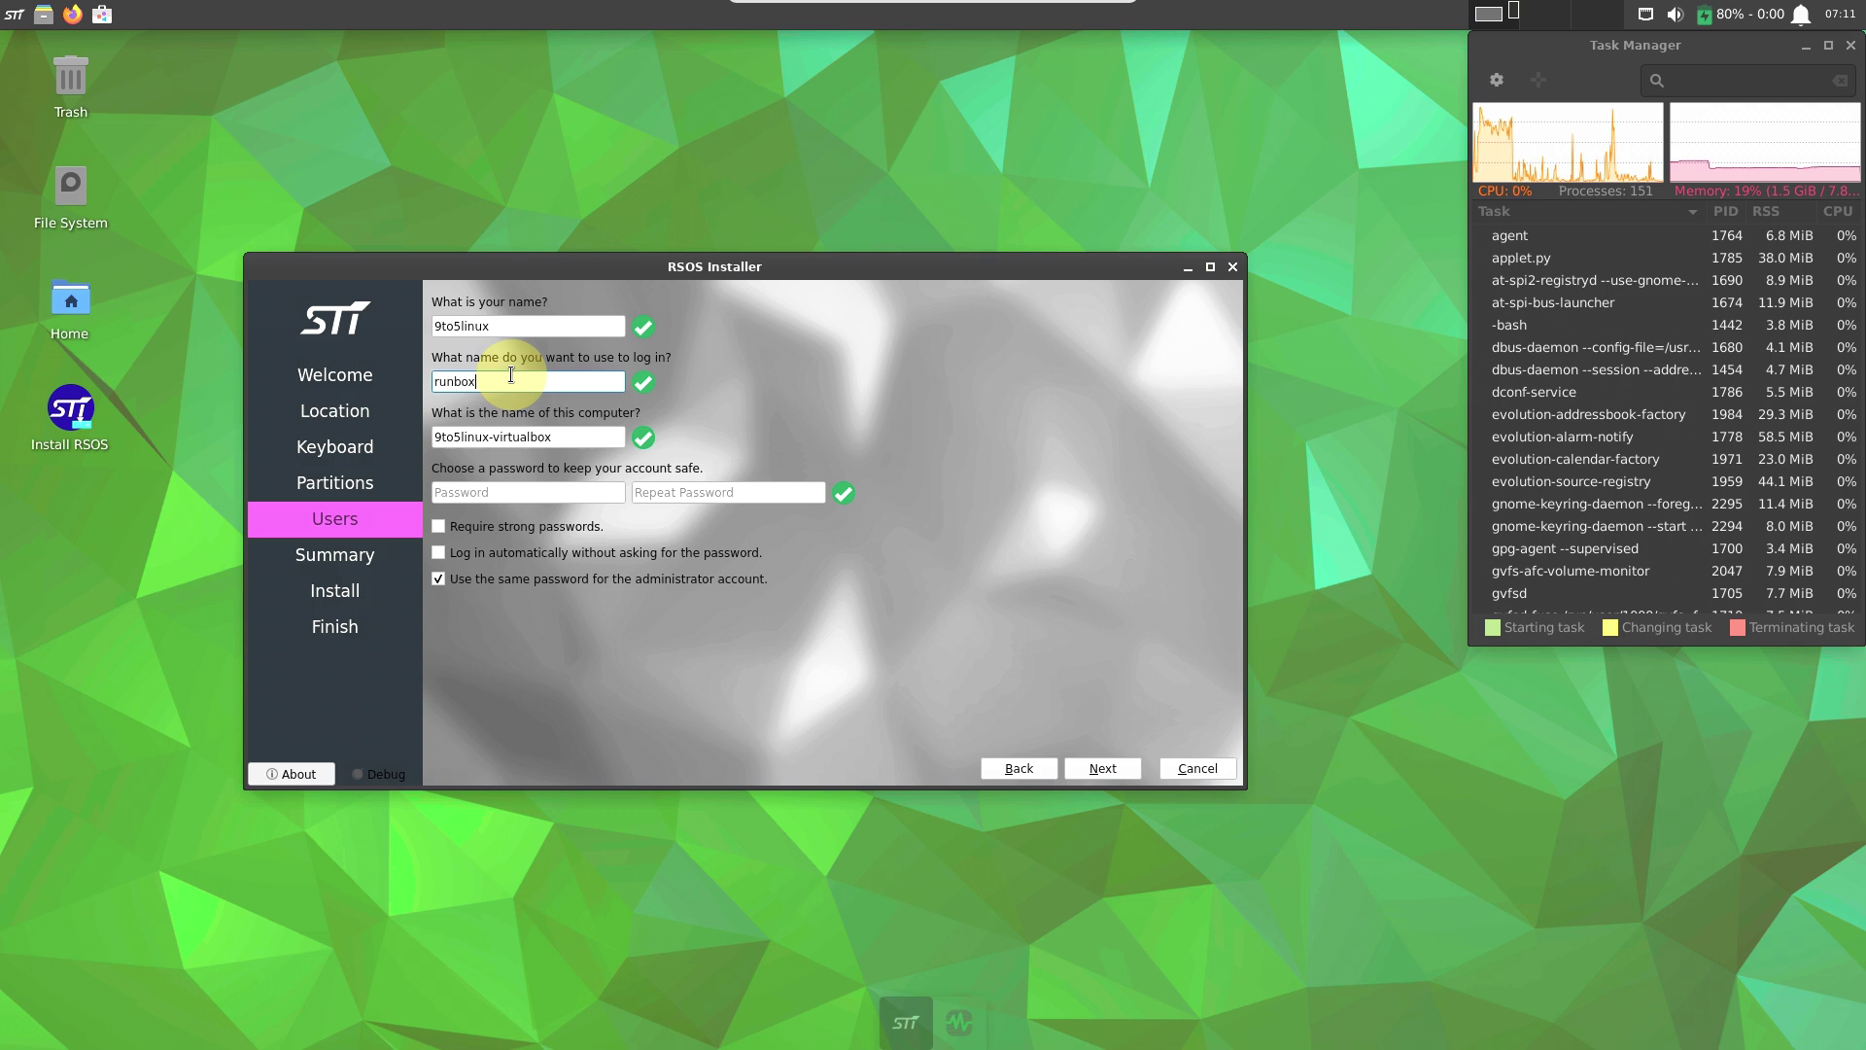
type("ing")
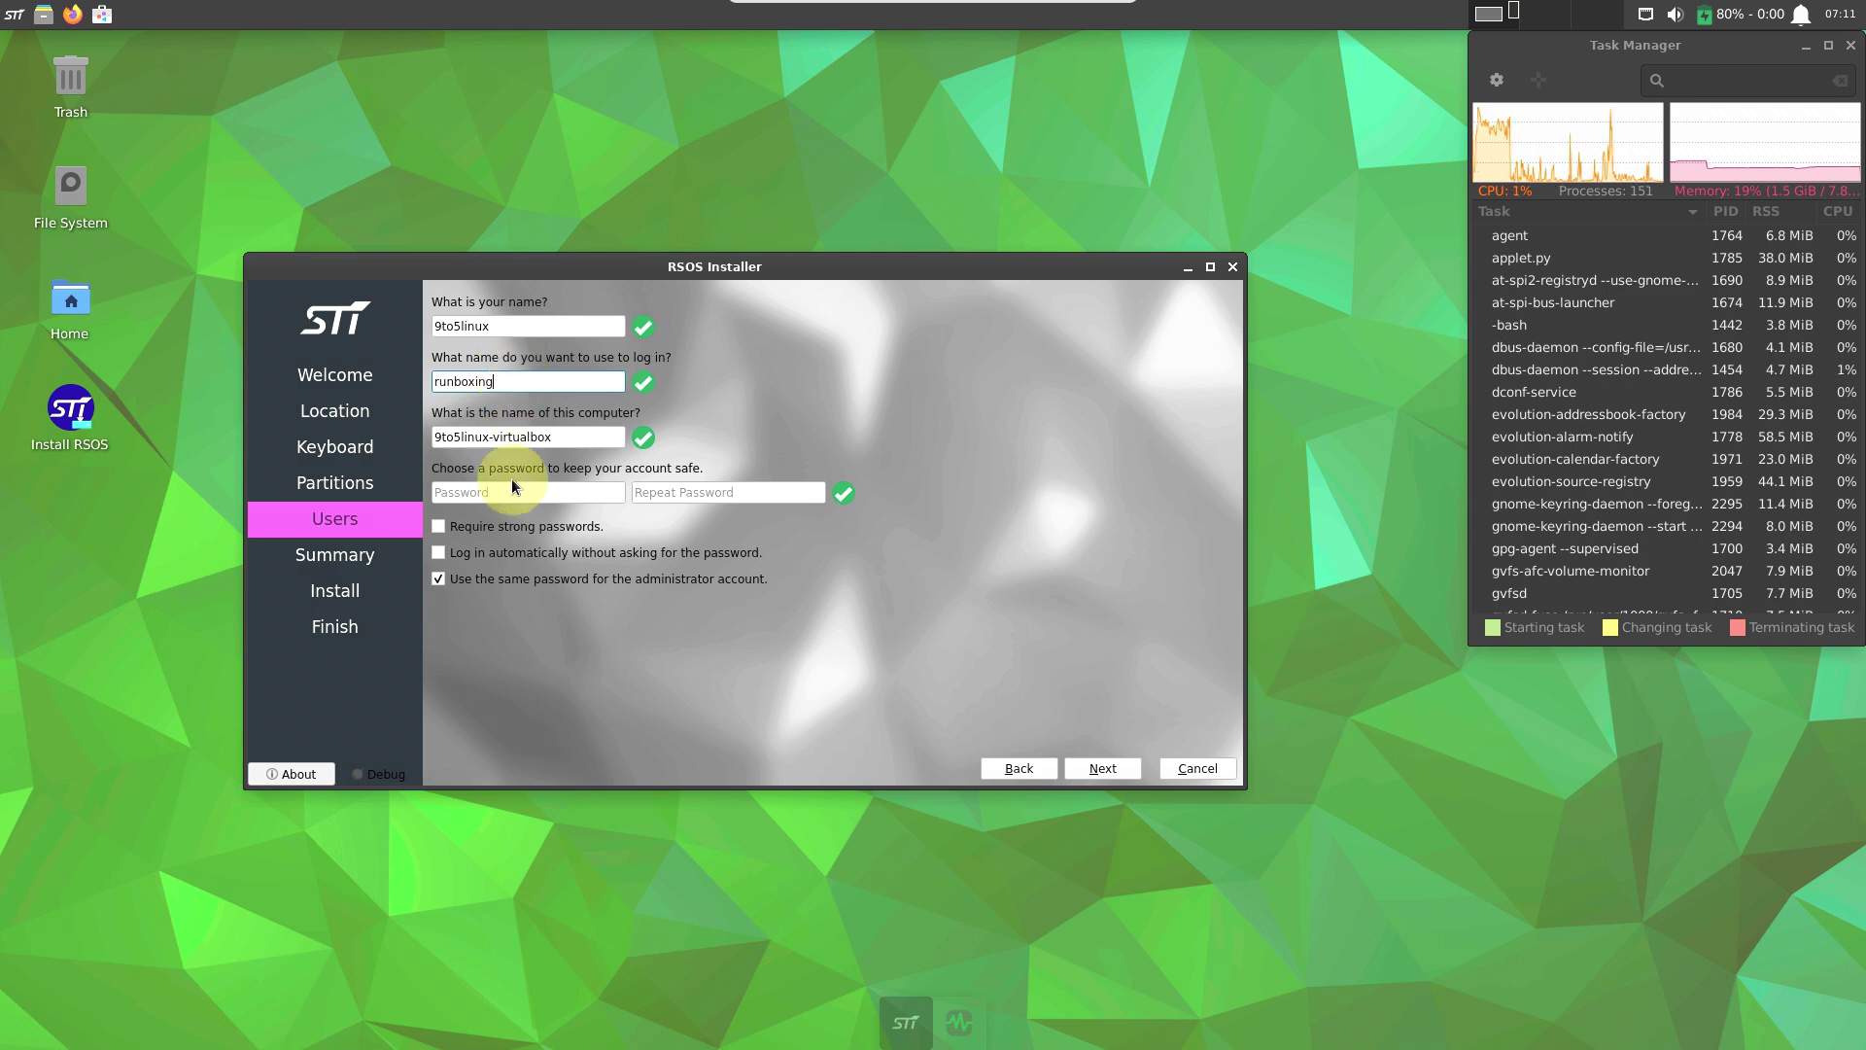
left_click(498, 502)
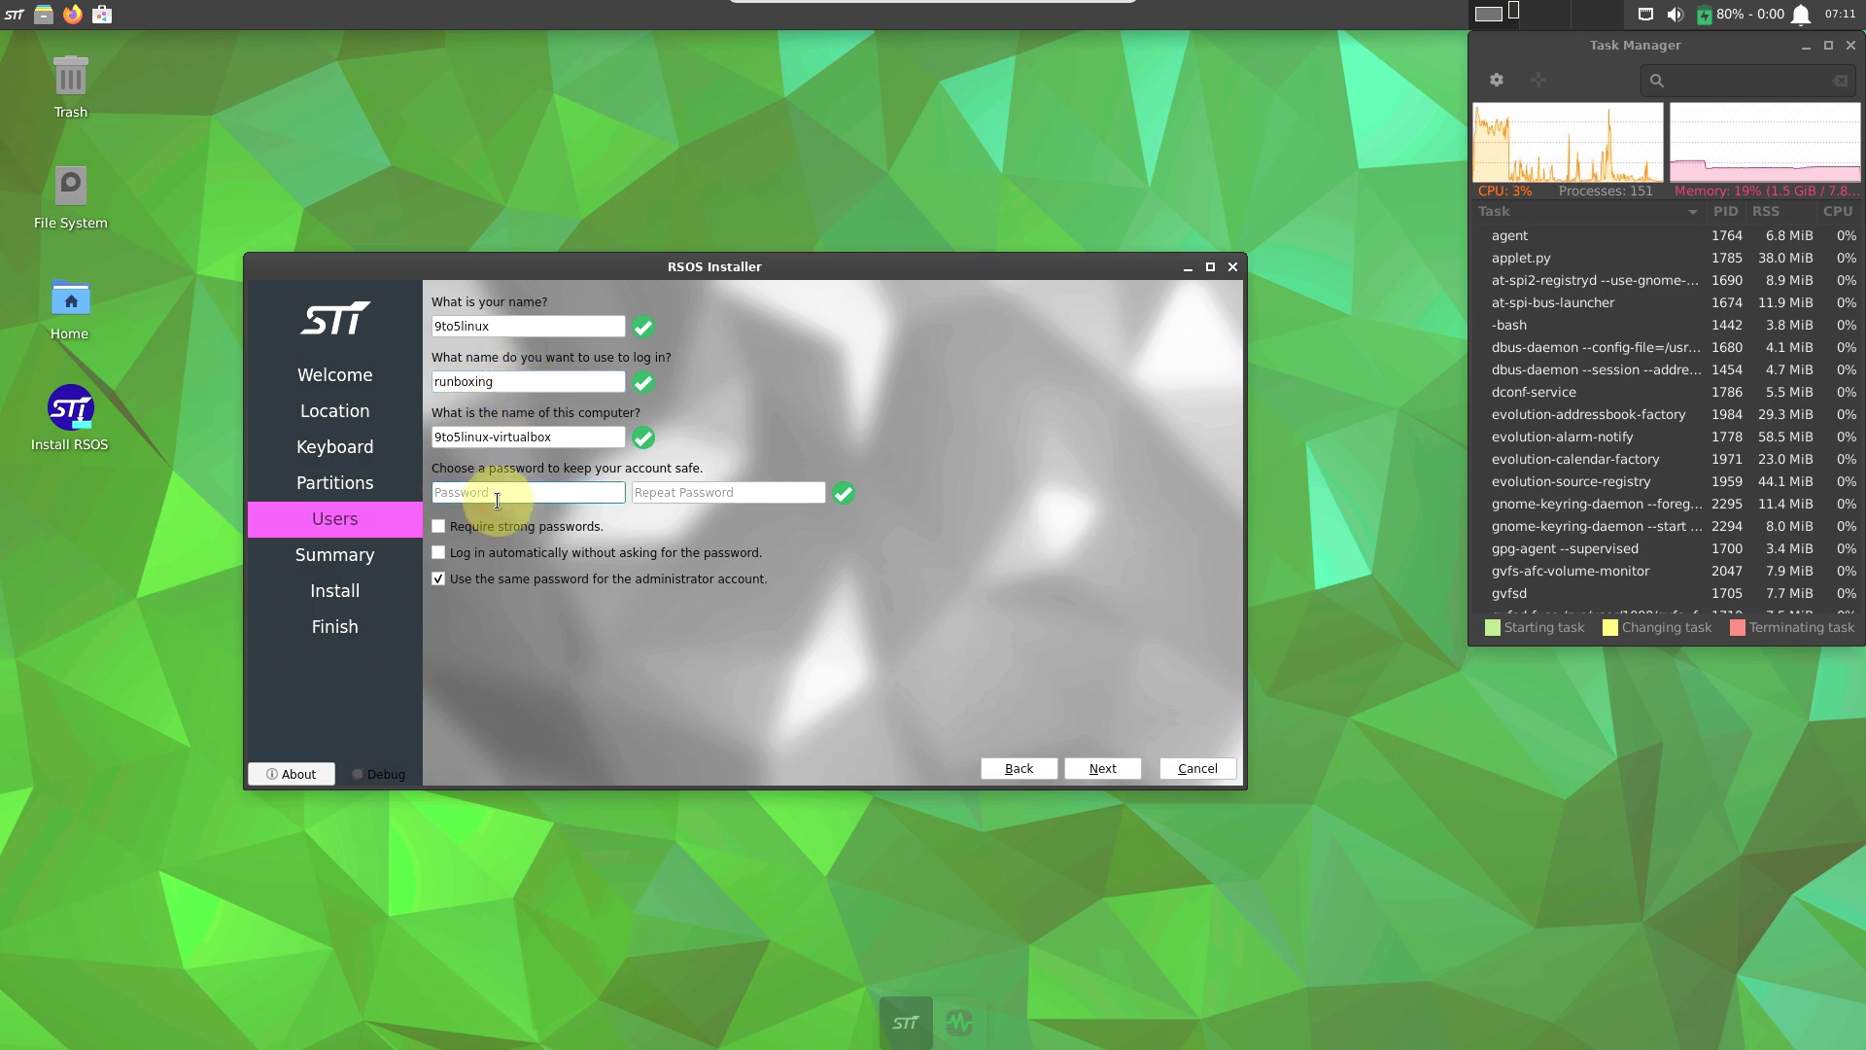
type("12345")
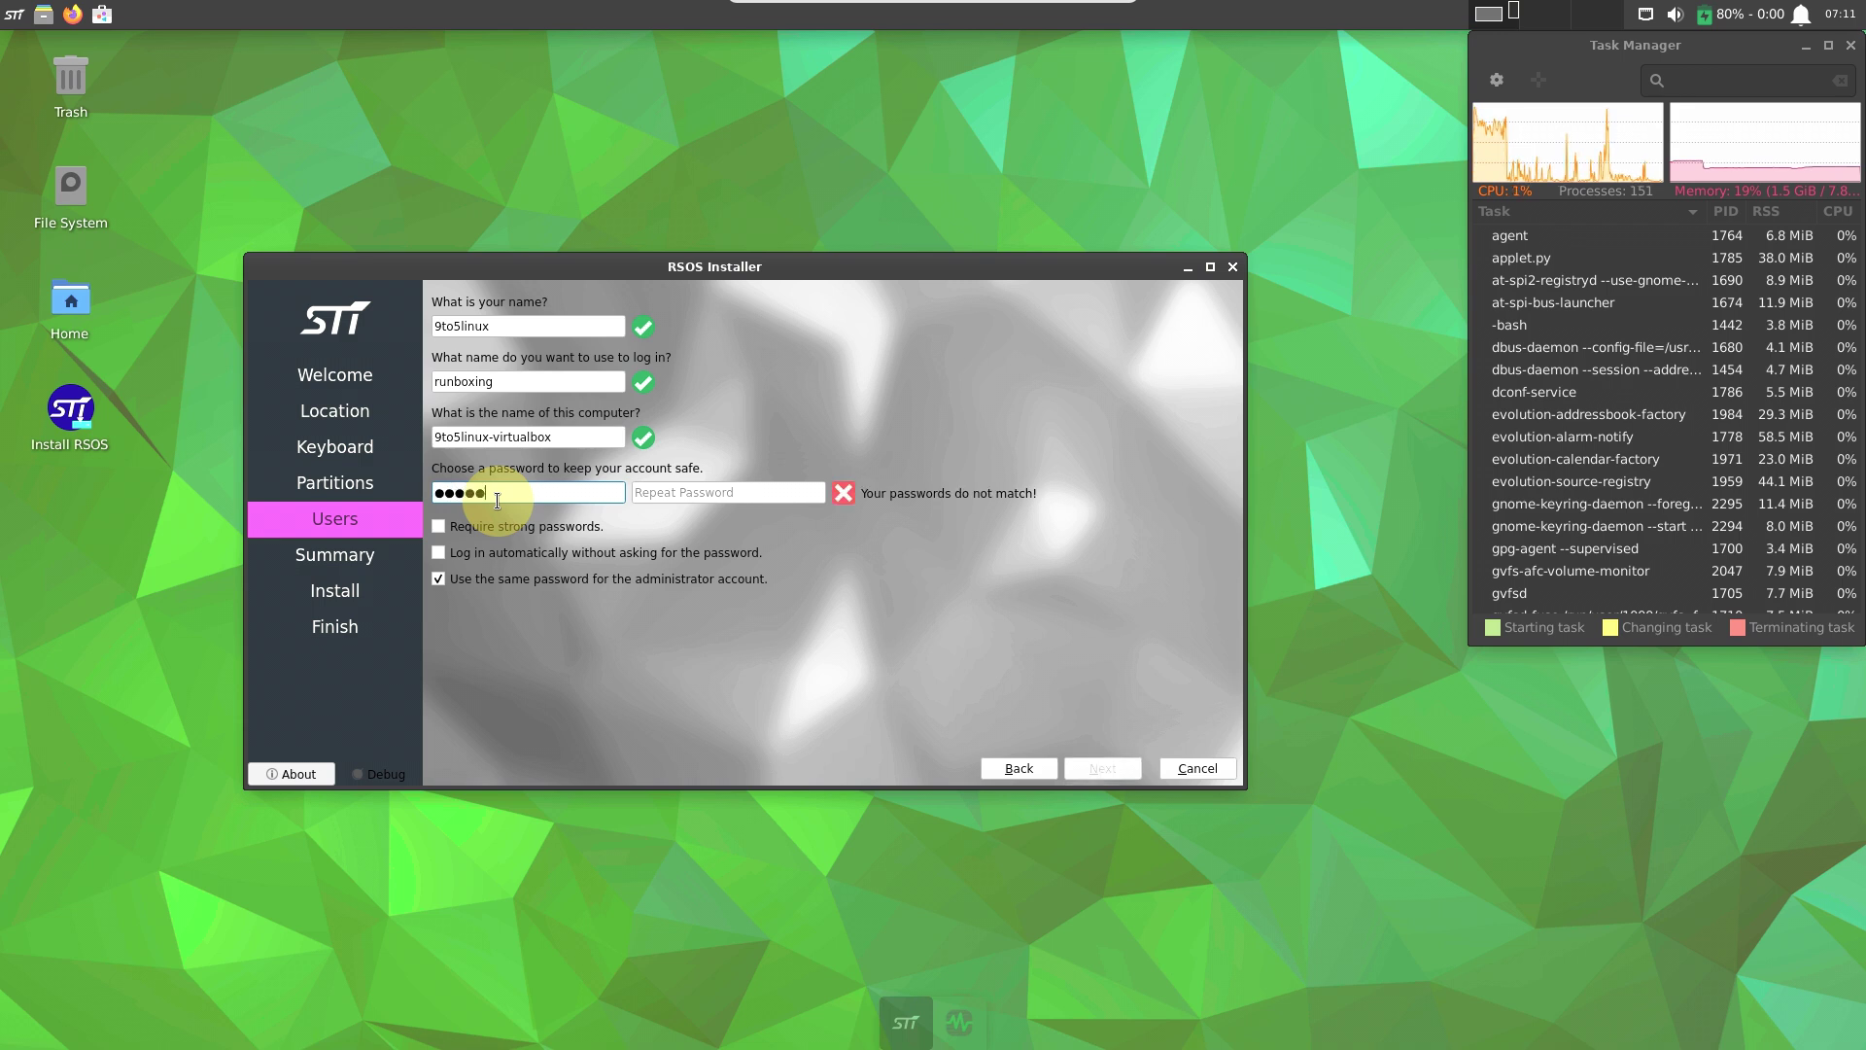
left_click(695, 485)
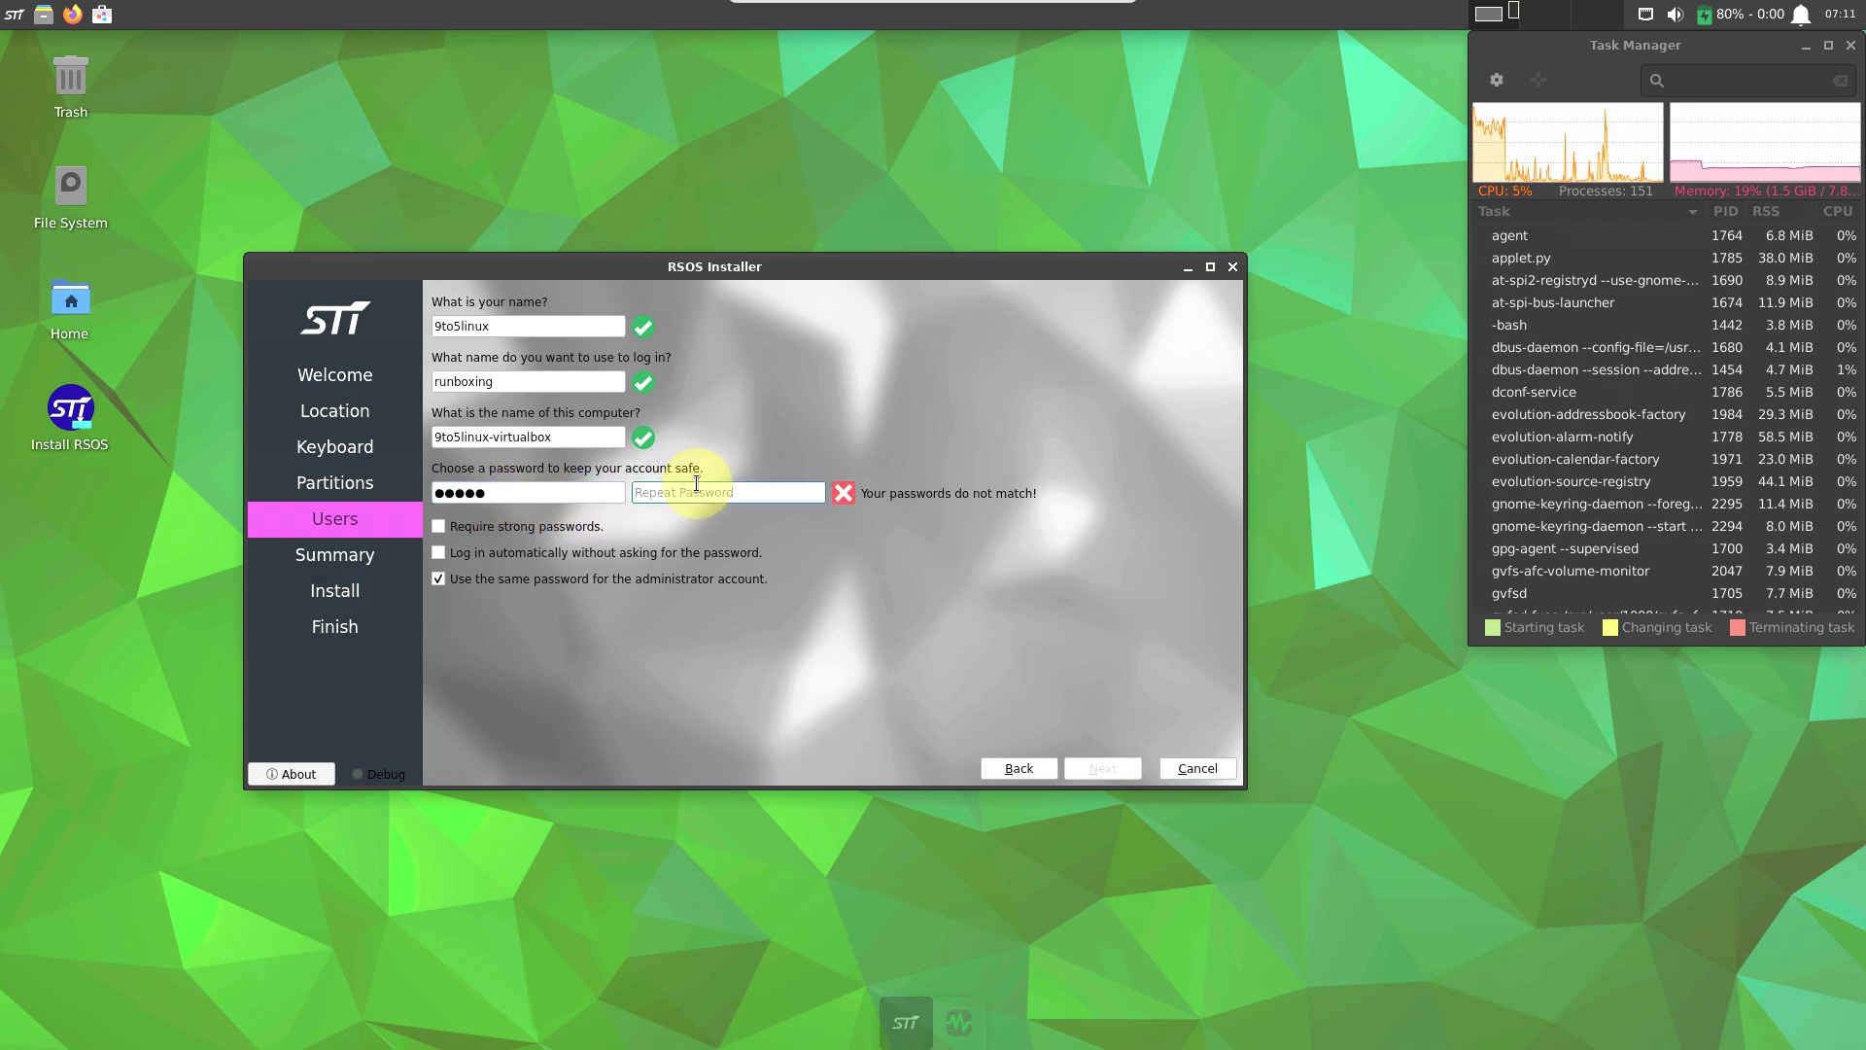
type("12345")
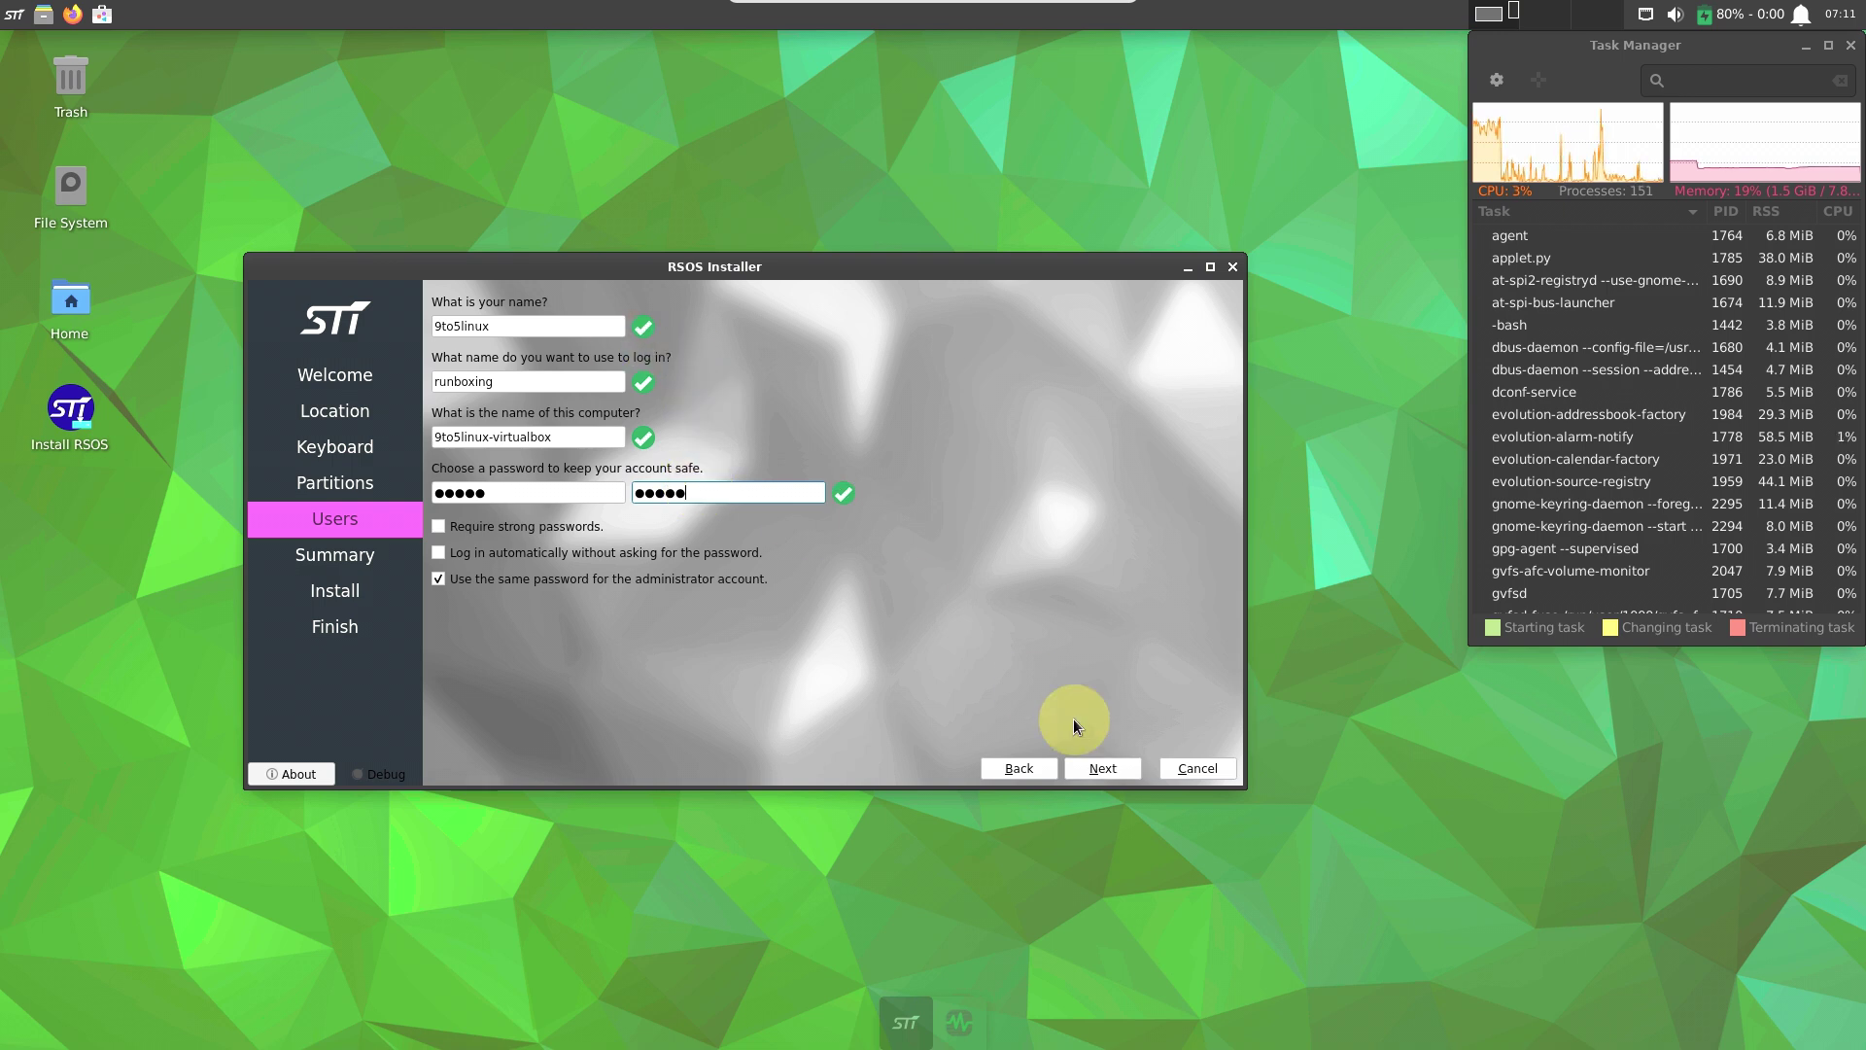
Continue to the Summary, then cancel and confirm quitting the installer.
left_click(1104, 768)
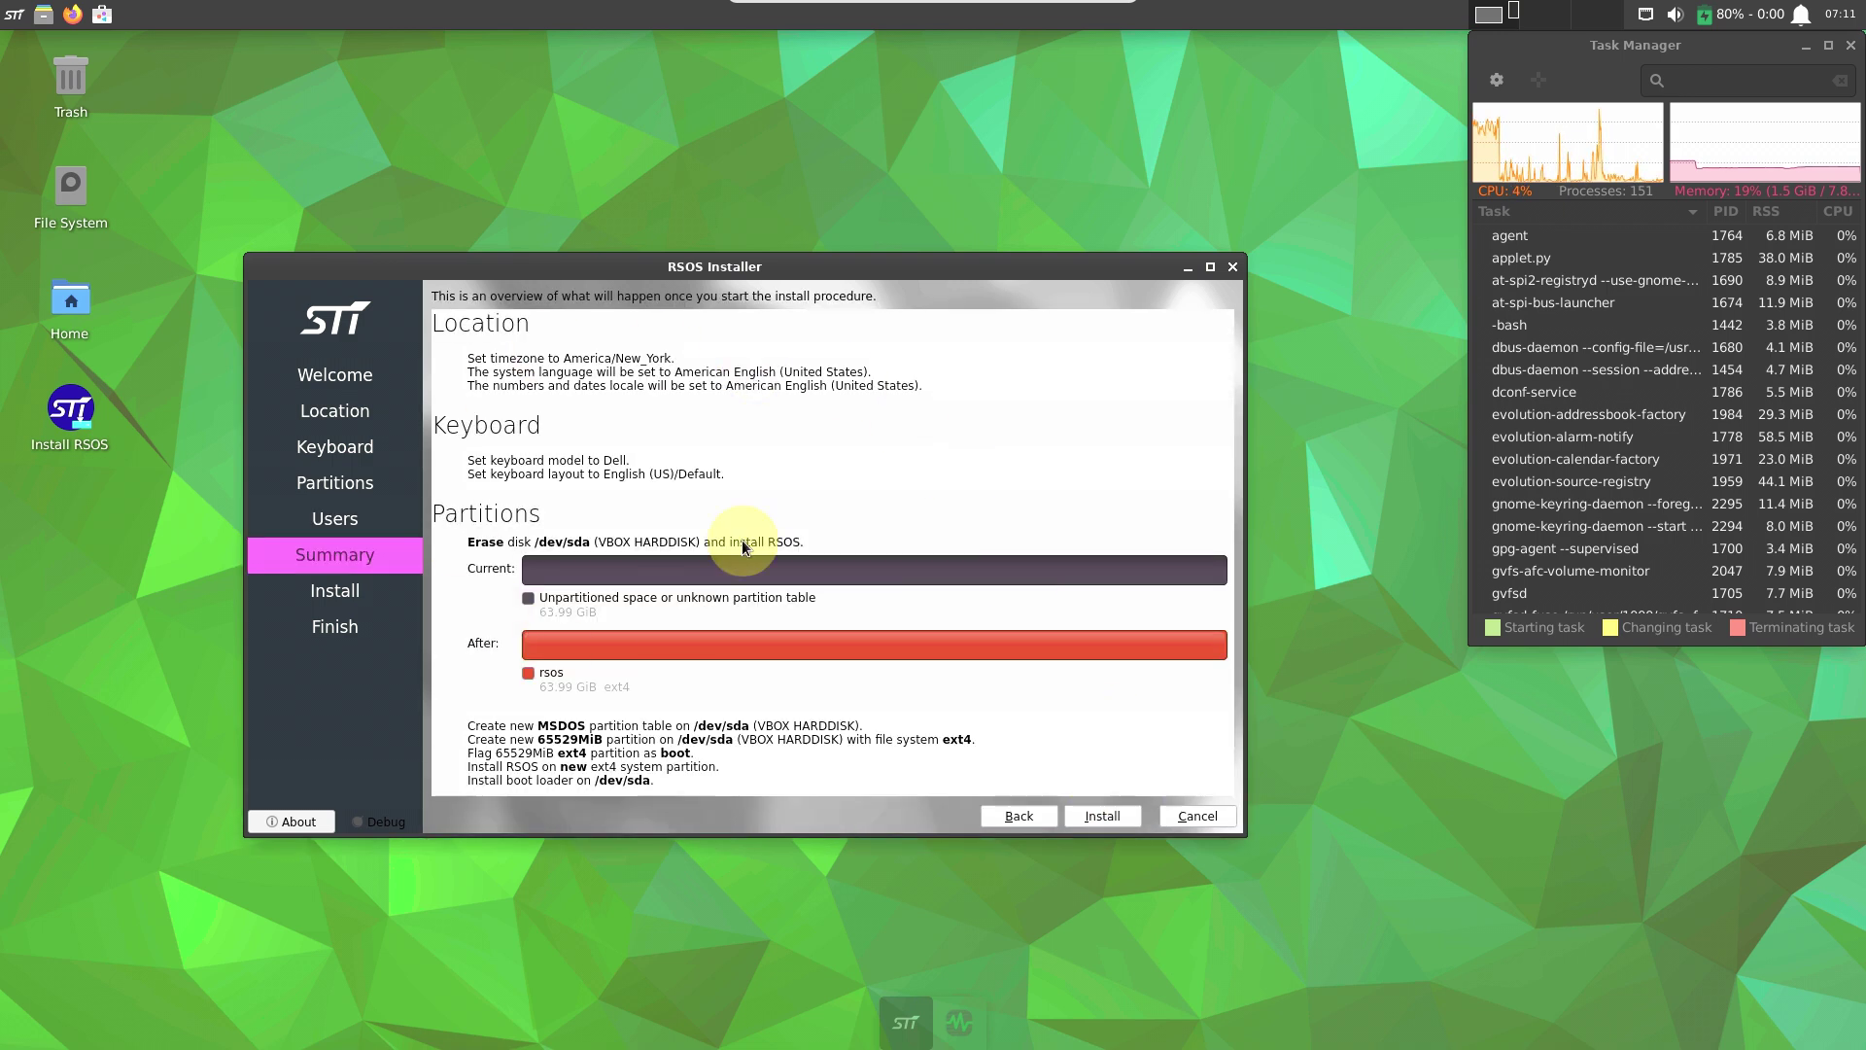
left_click(1194, 816)
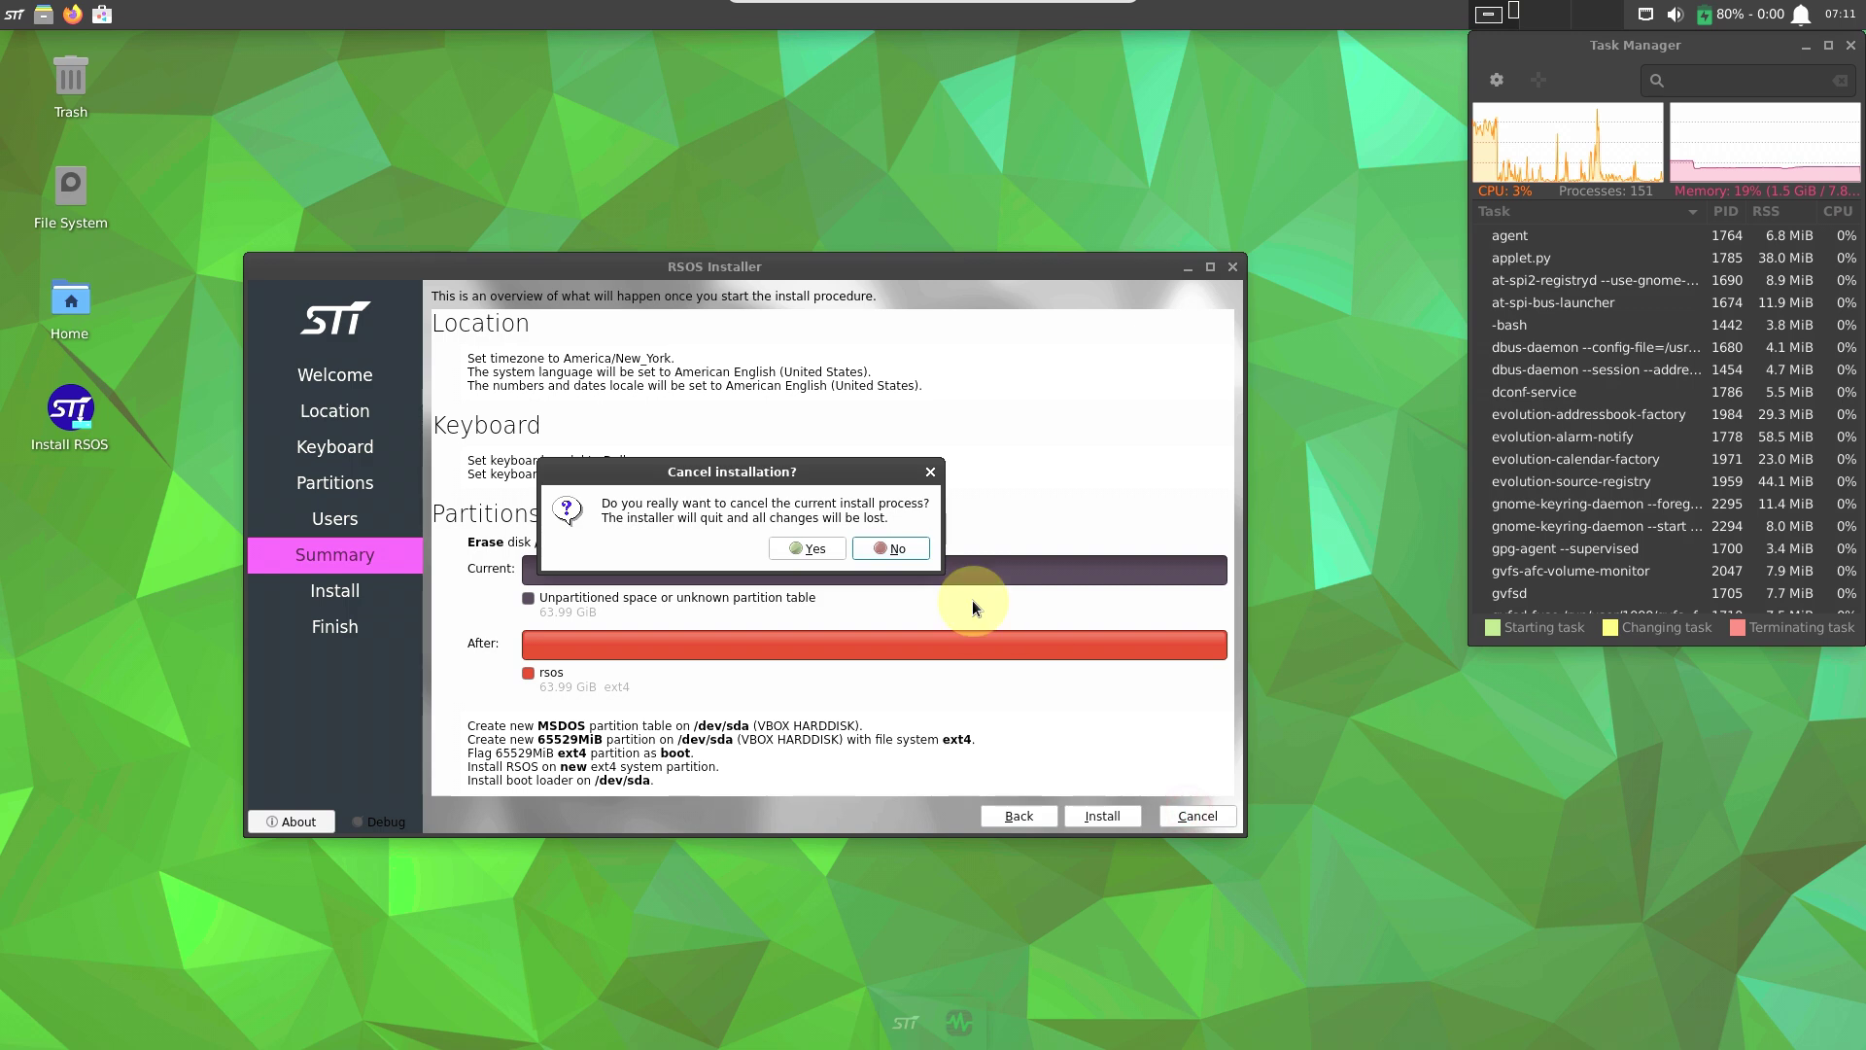
left_click(816, 550)
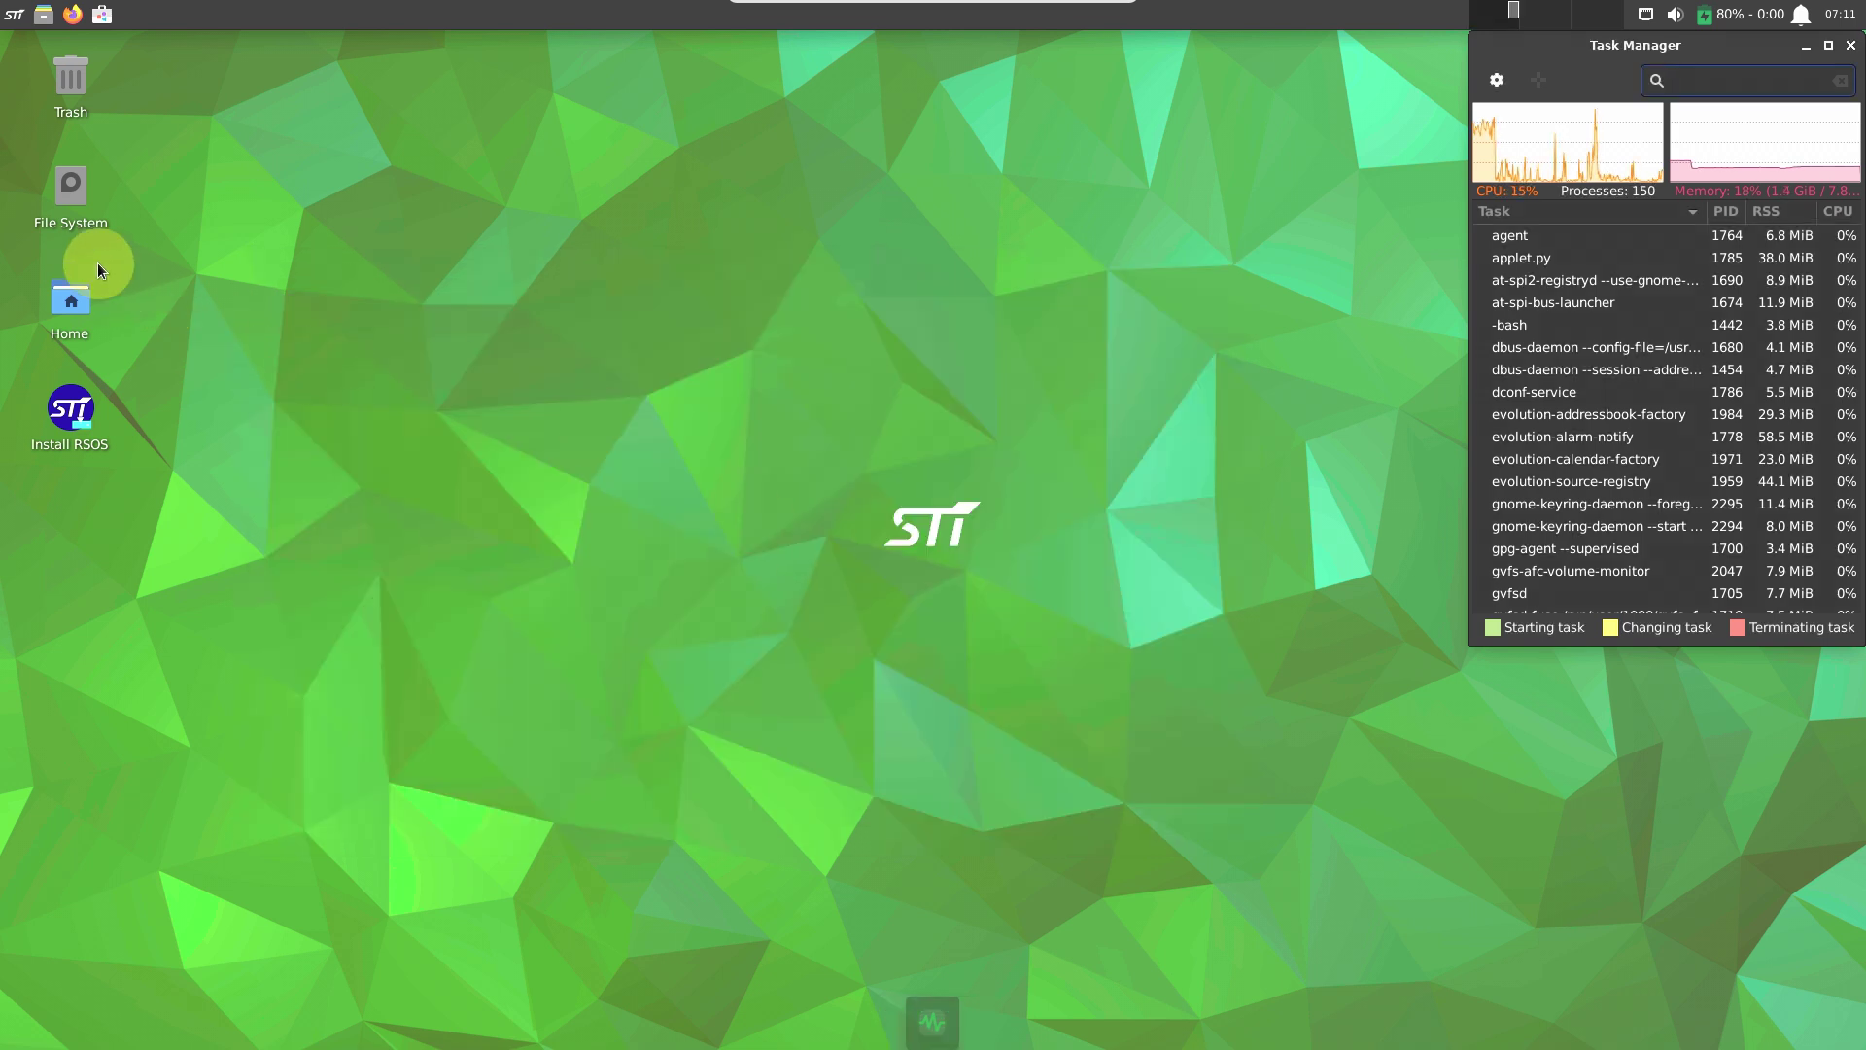
Open File System in Thunar and view its About information.
double_click(71, 227)
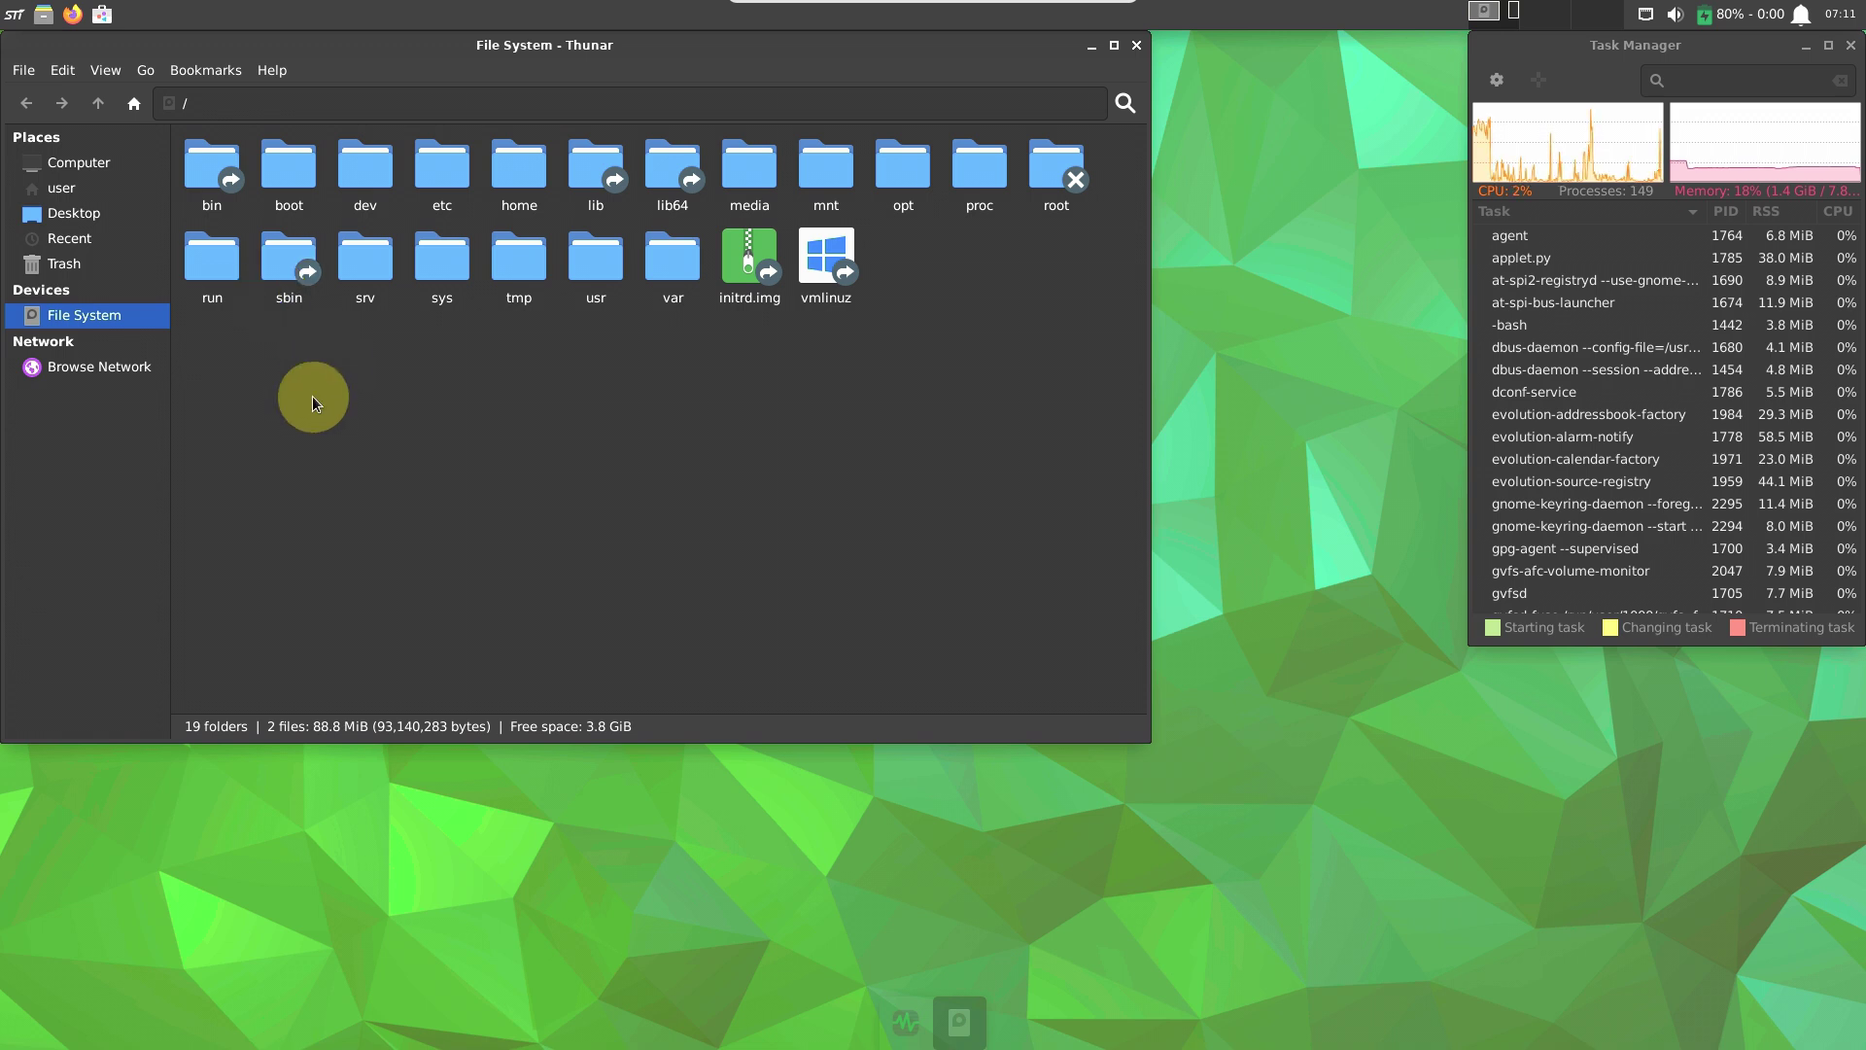
left_click(274, 70)
left_click(301, 115)
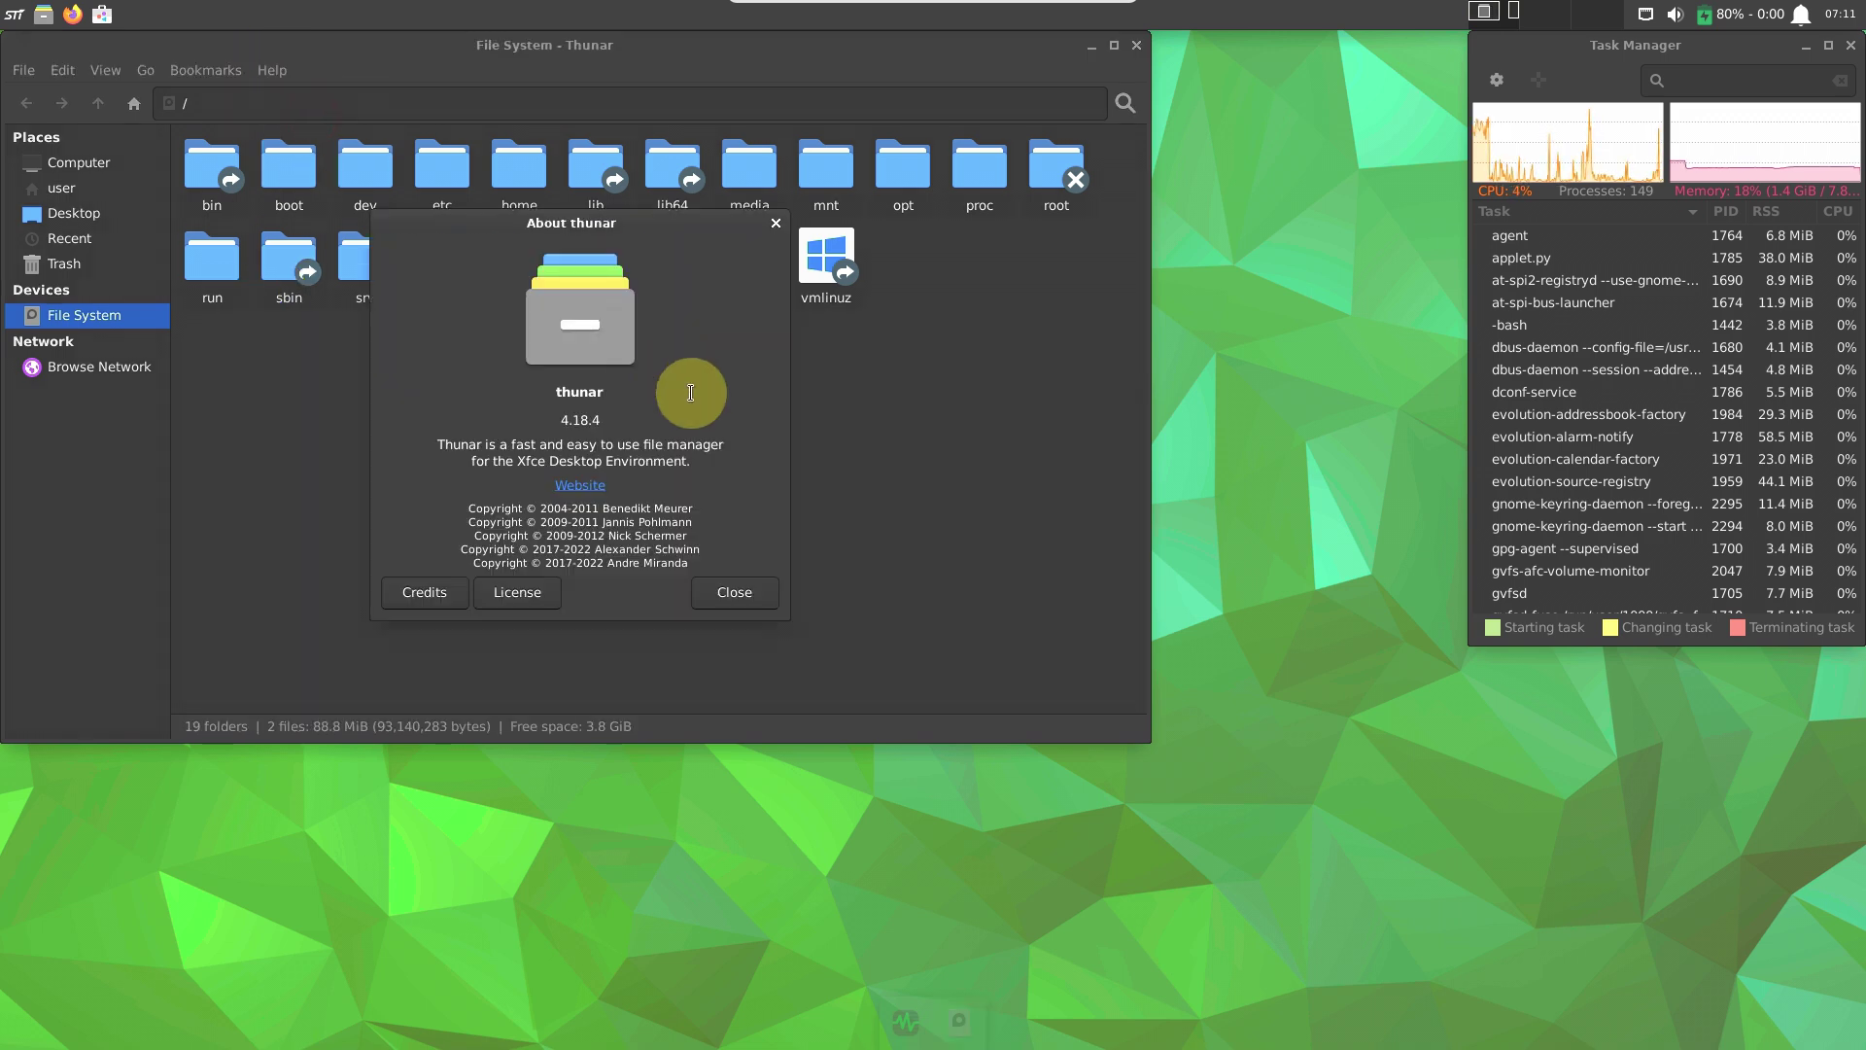
left_click(755, 604)
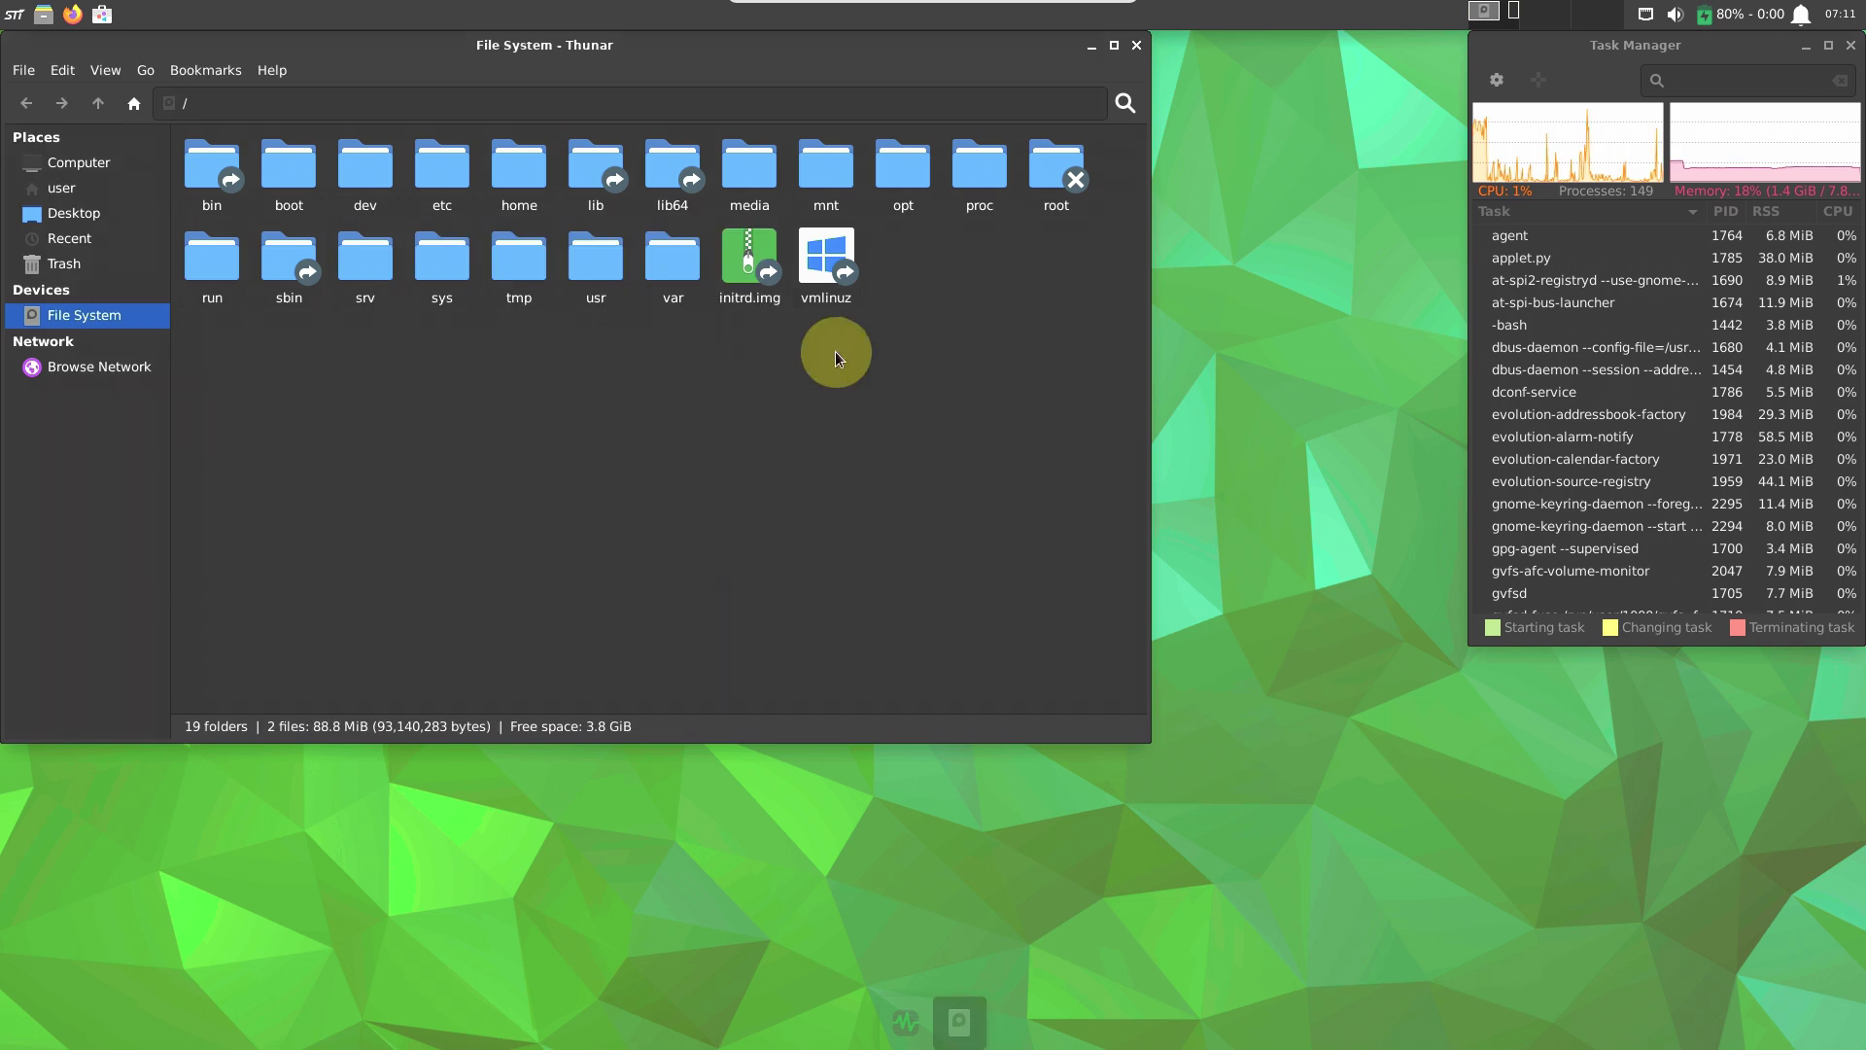
Browse Thunar's Side Pane, Behavior, Advanced and Shortcuts preferences, then close them.
left_click(63, 69)
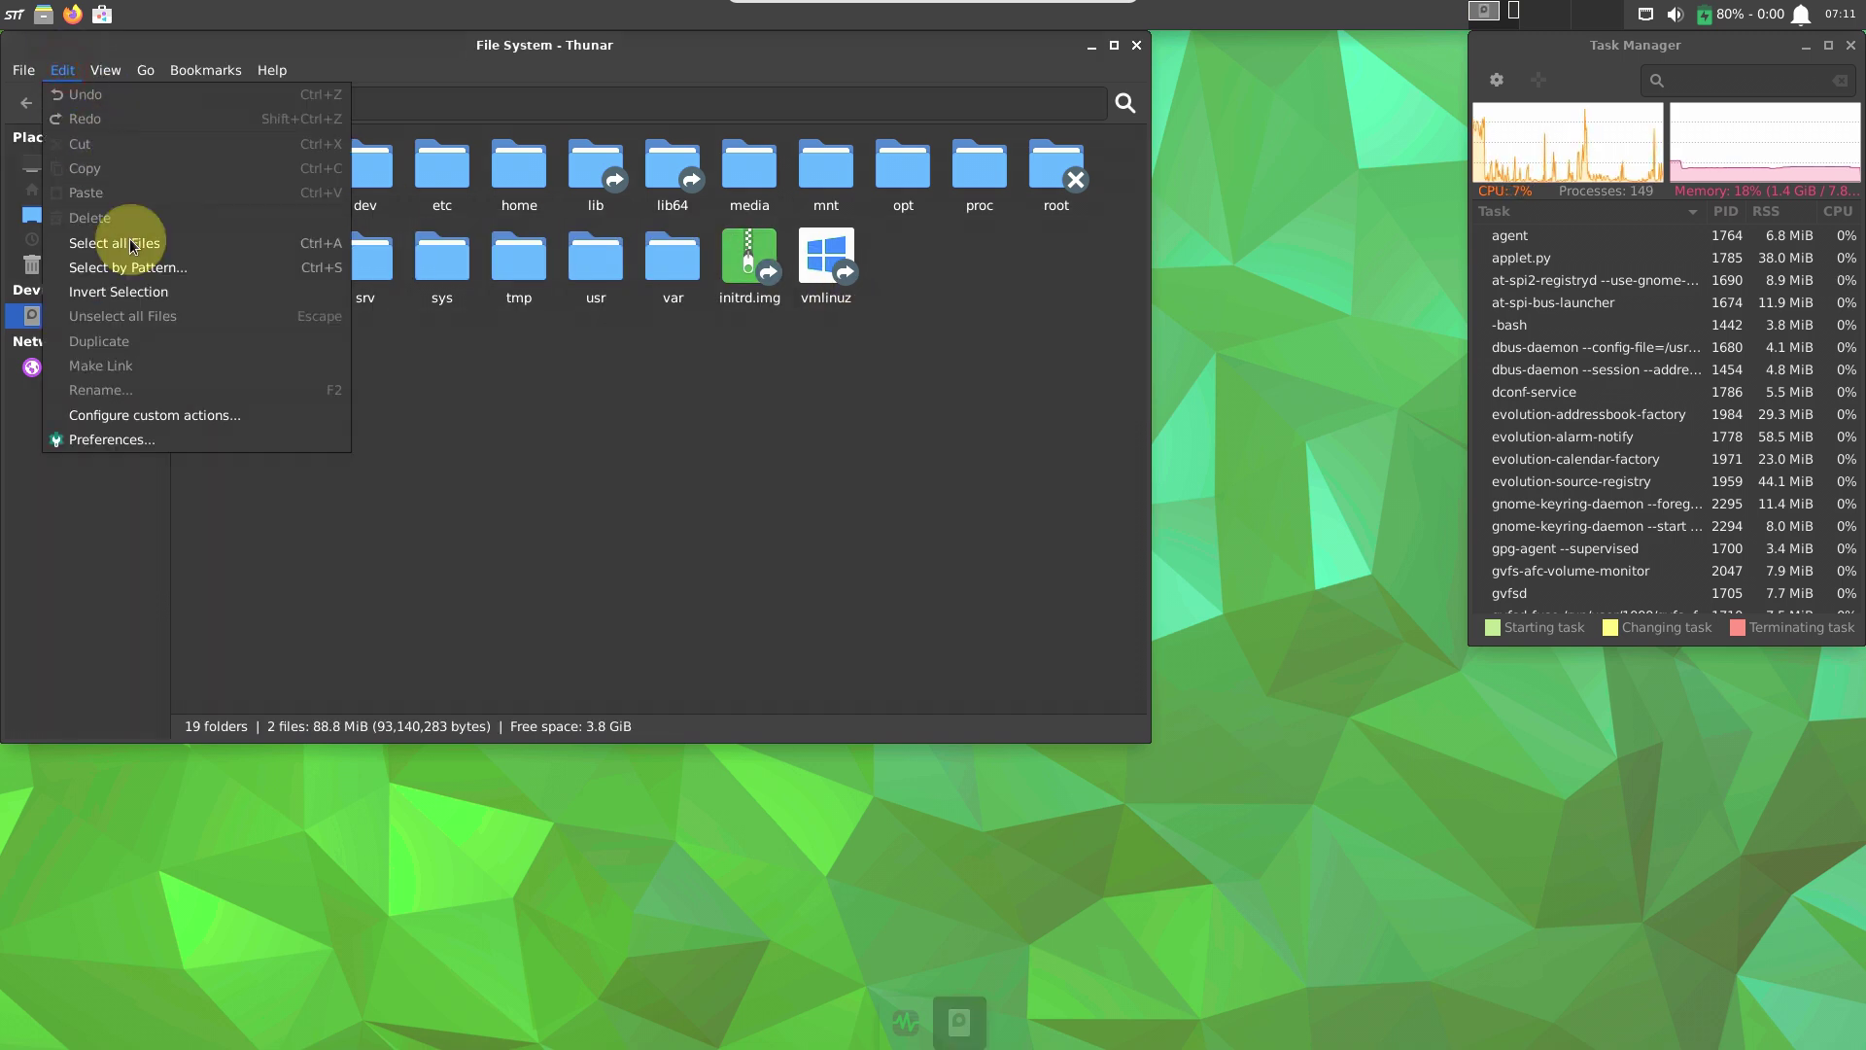
left_click(144, 442)
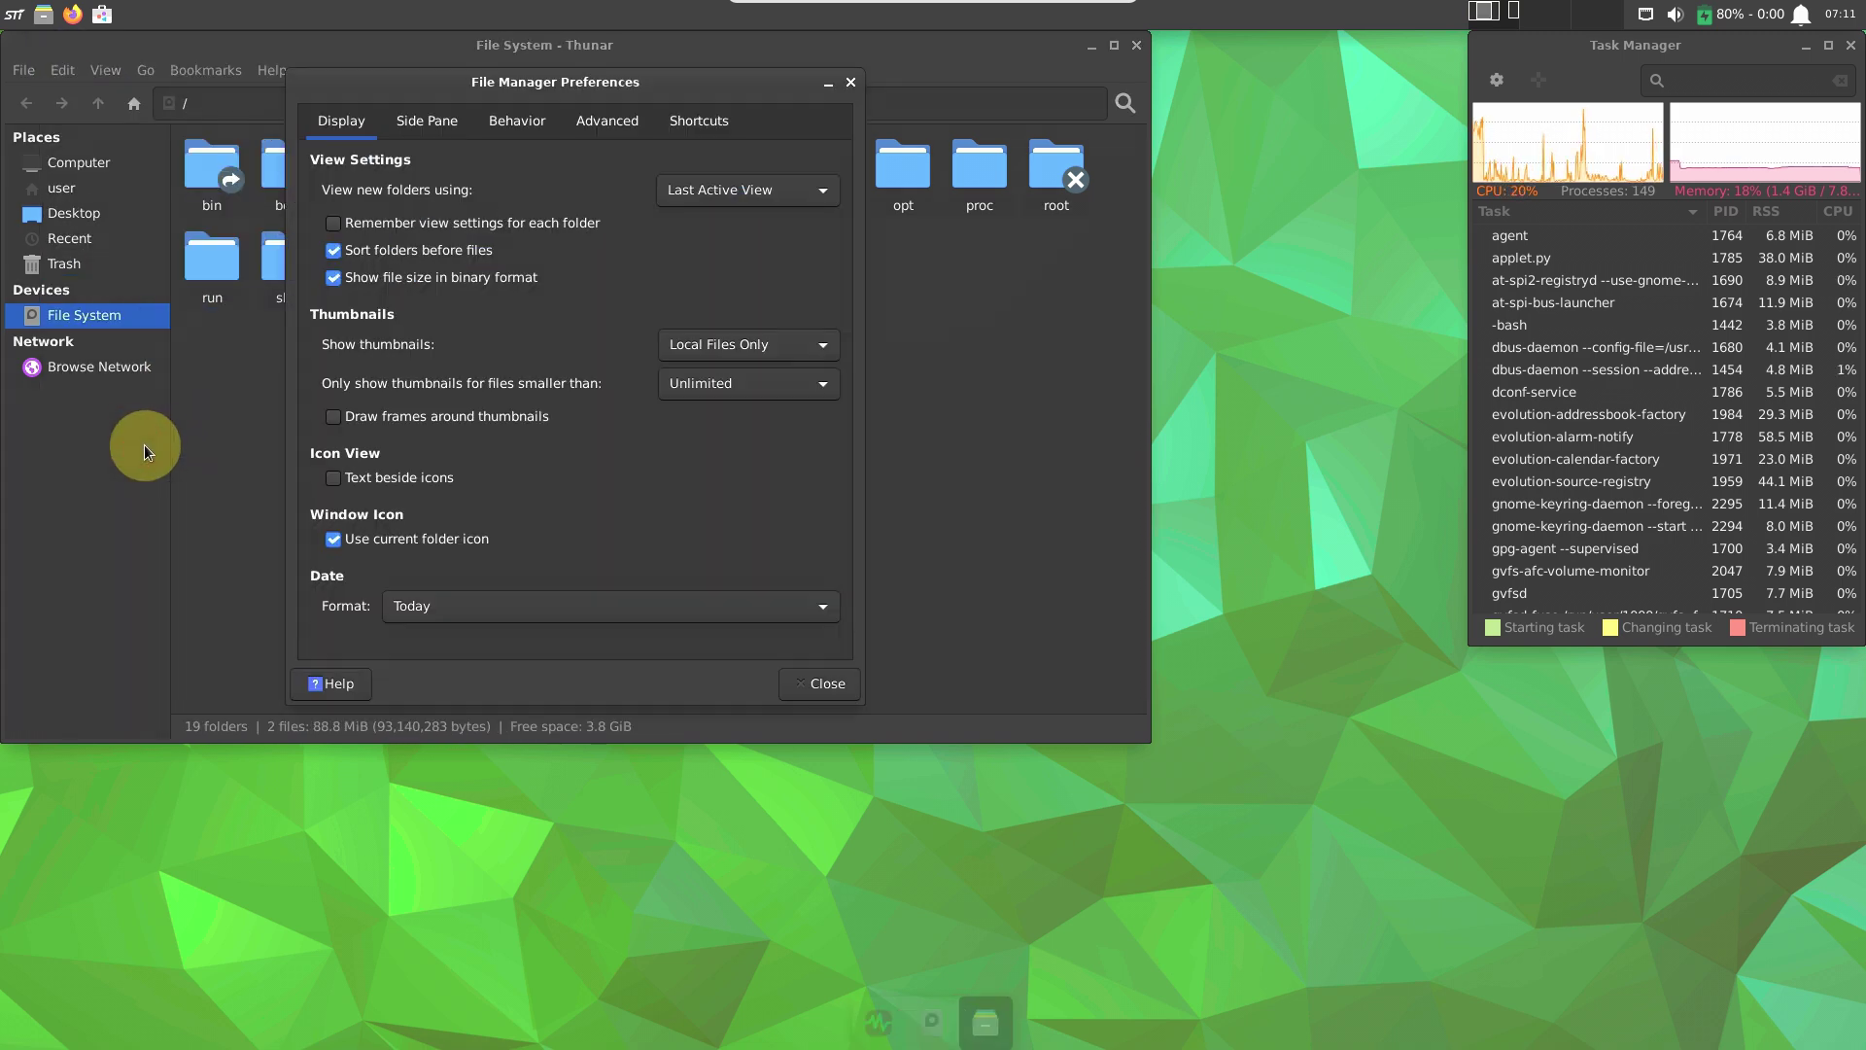
left_click(455, 113)
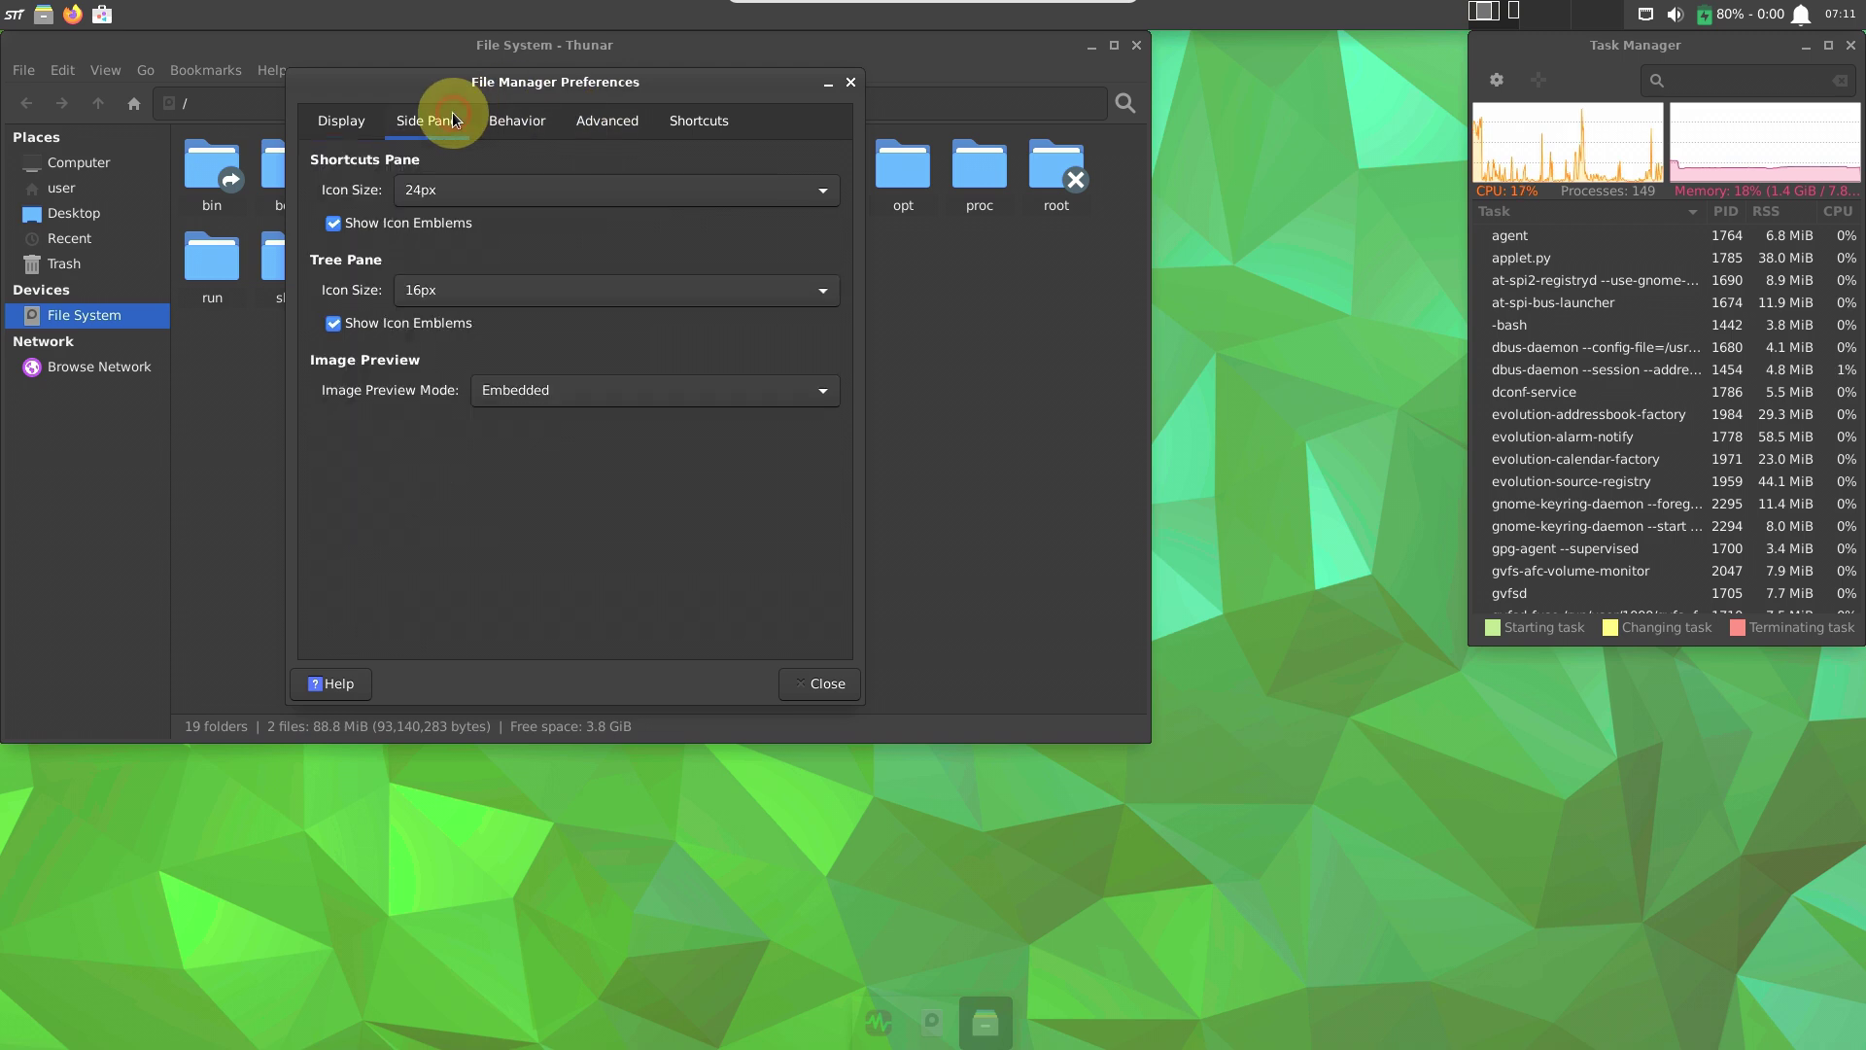
left_click(504, 121)
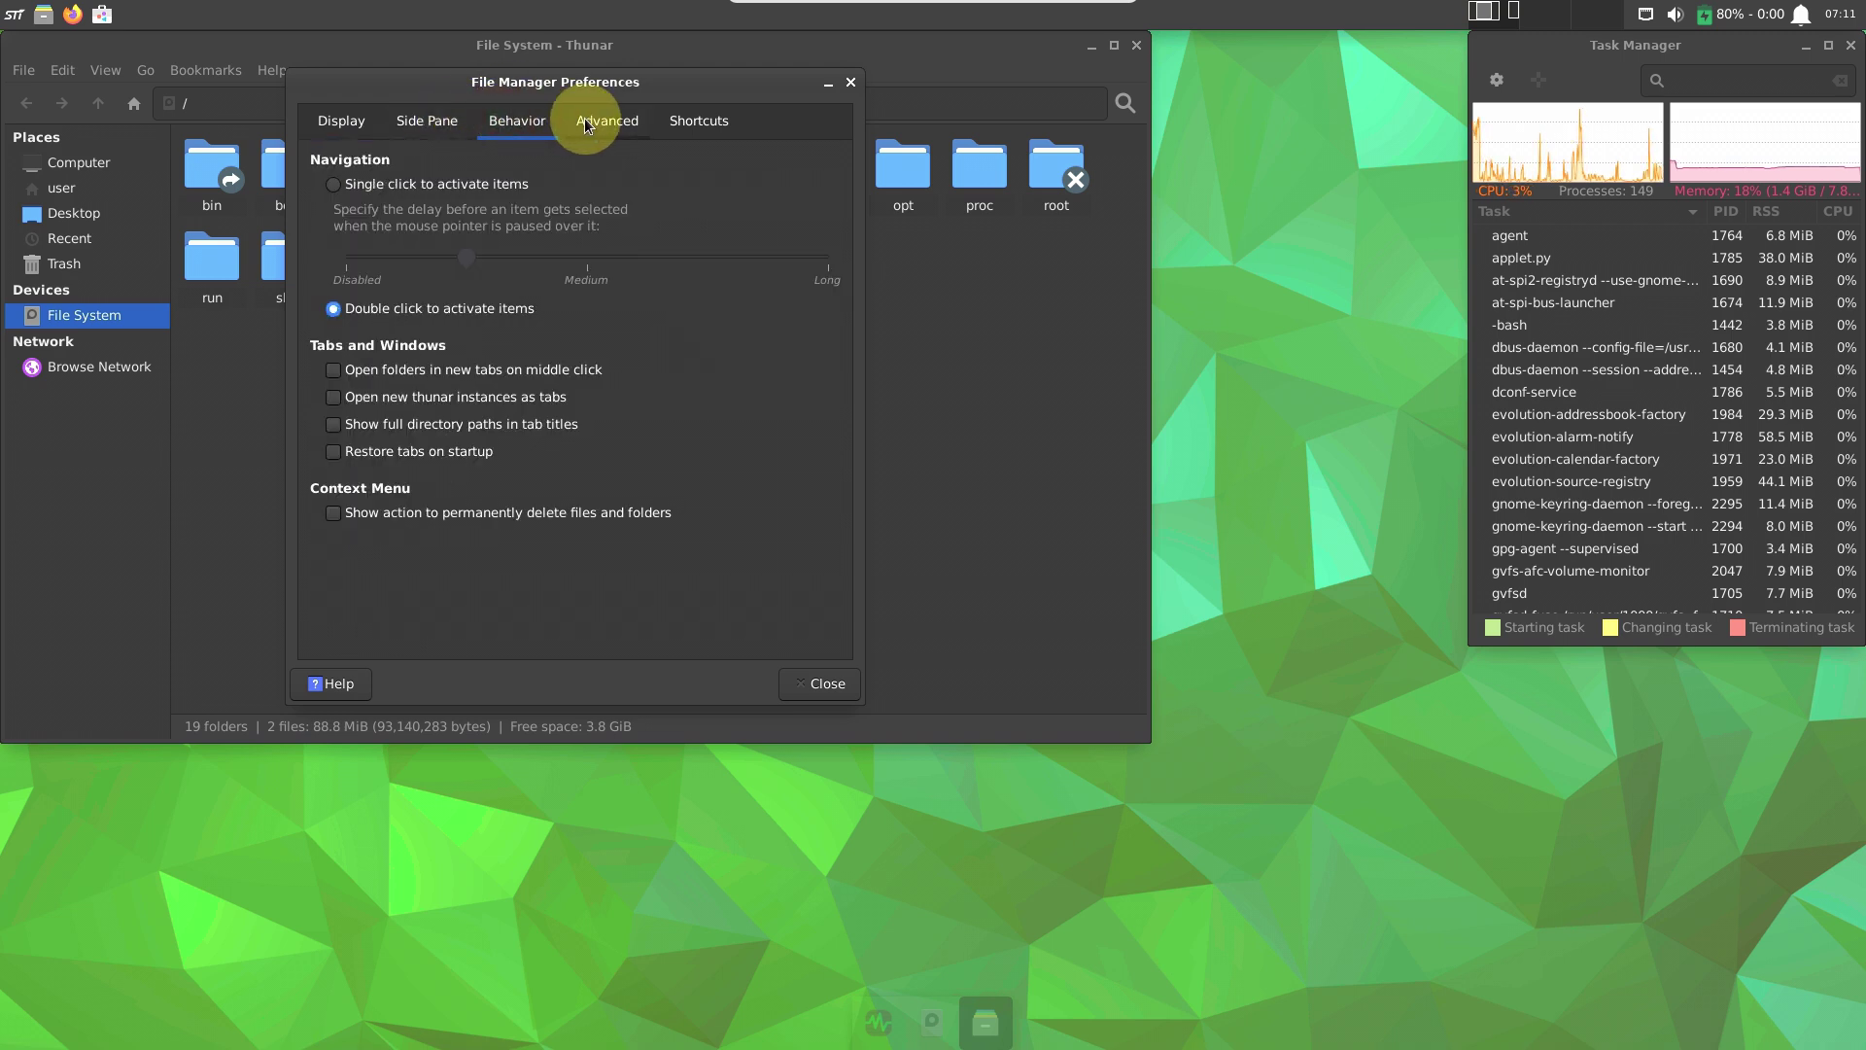
left_click(585, 119)
left_click(696, 125)
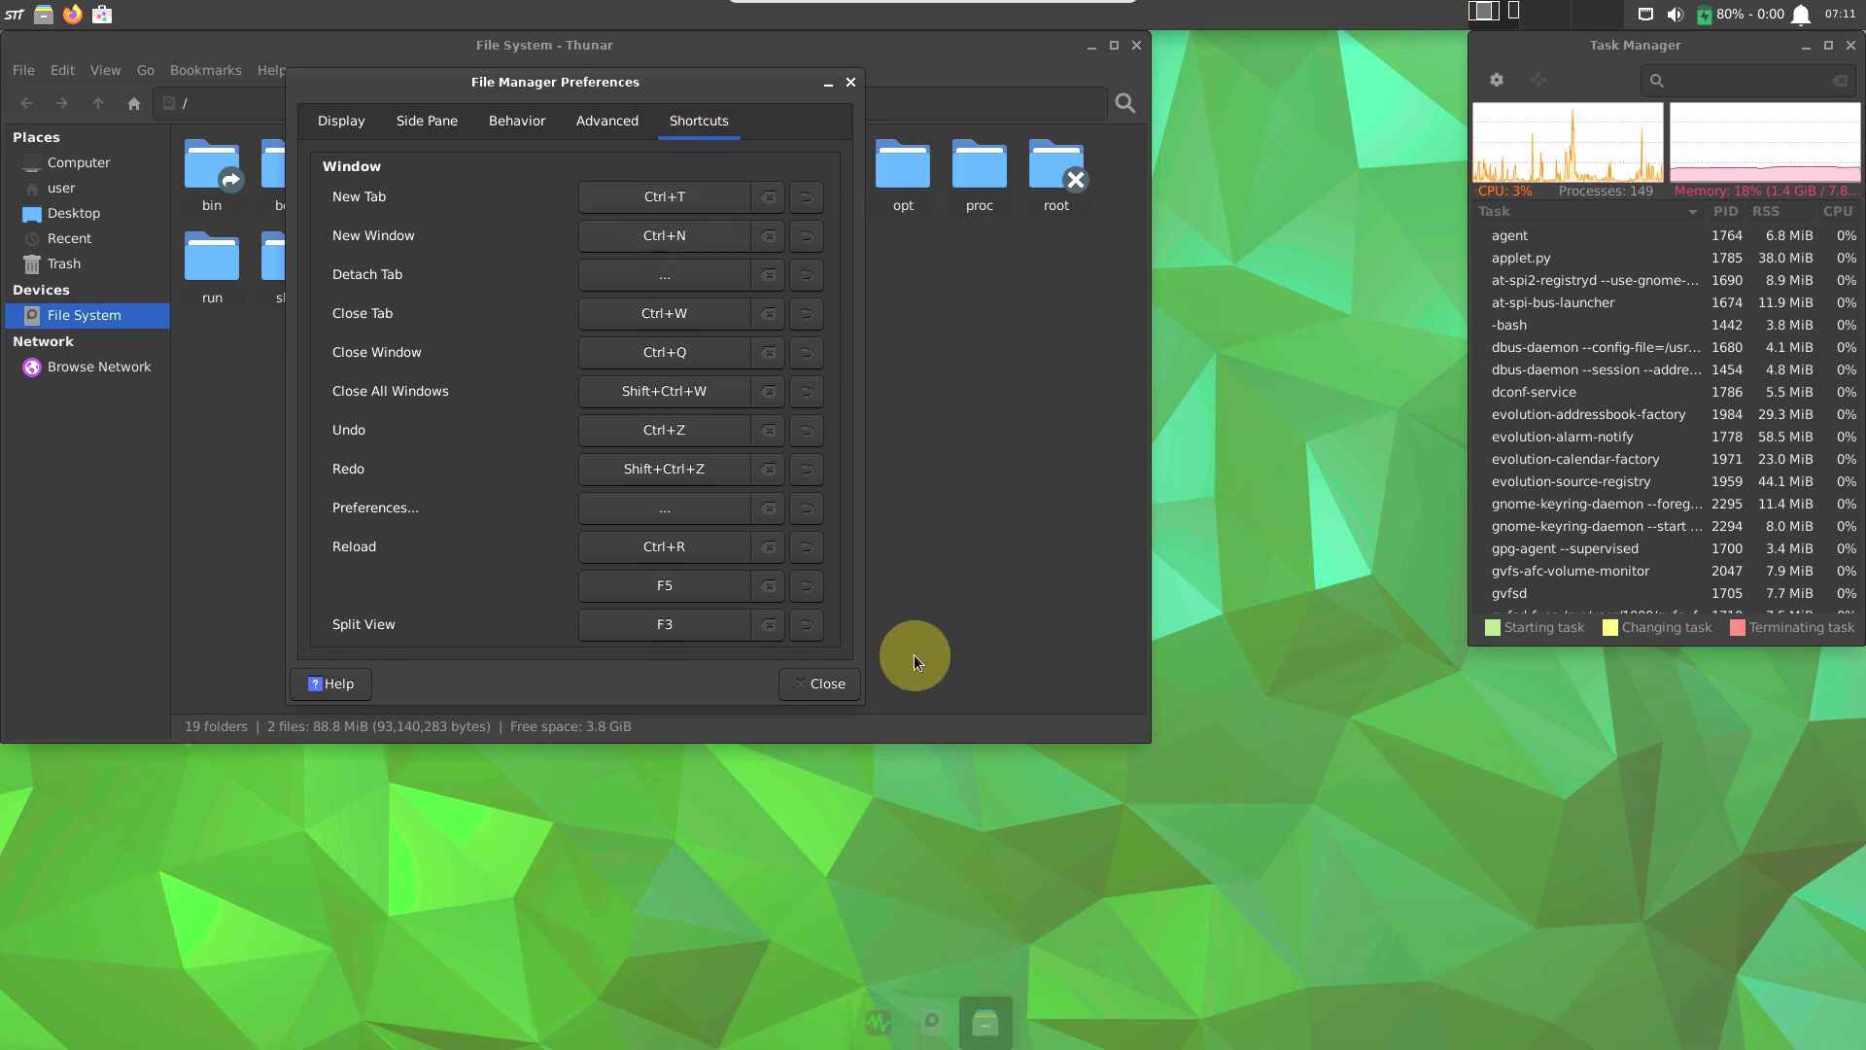
left_click(827, 685)
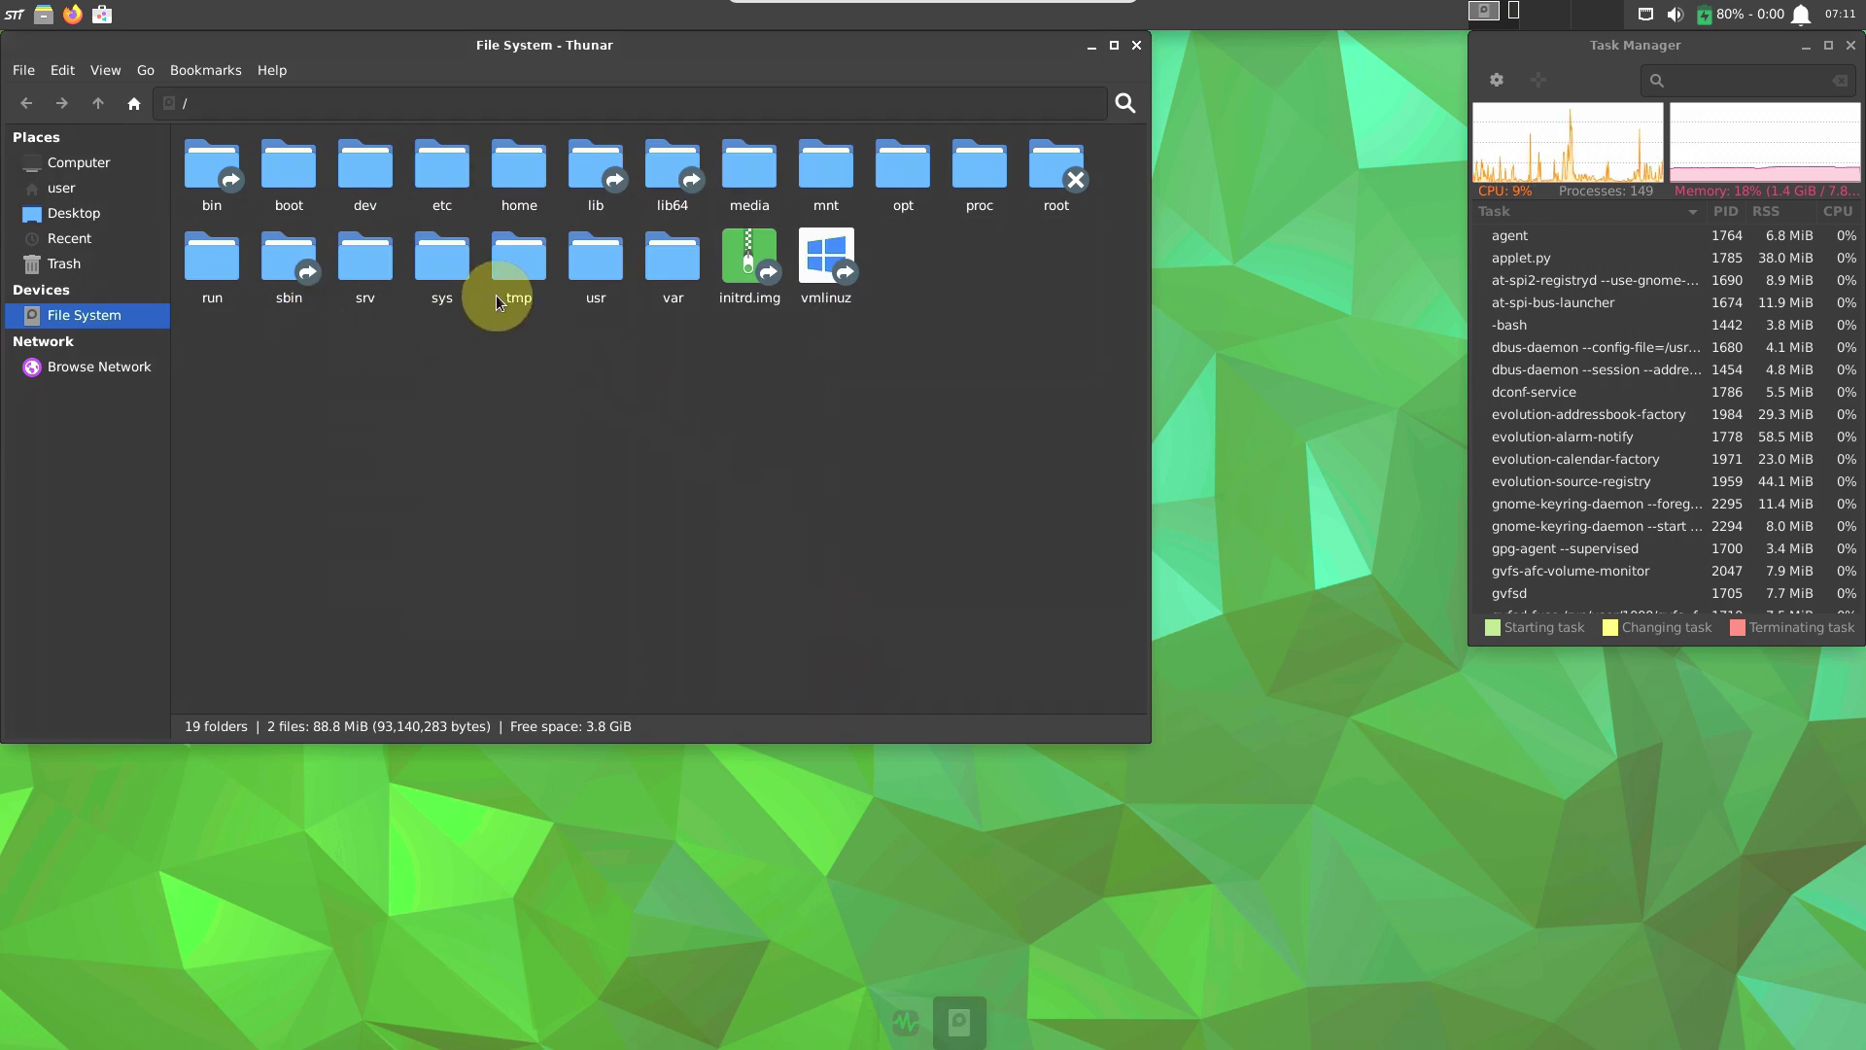
double_click(449, 272)
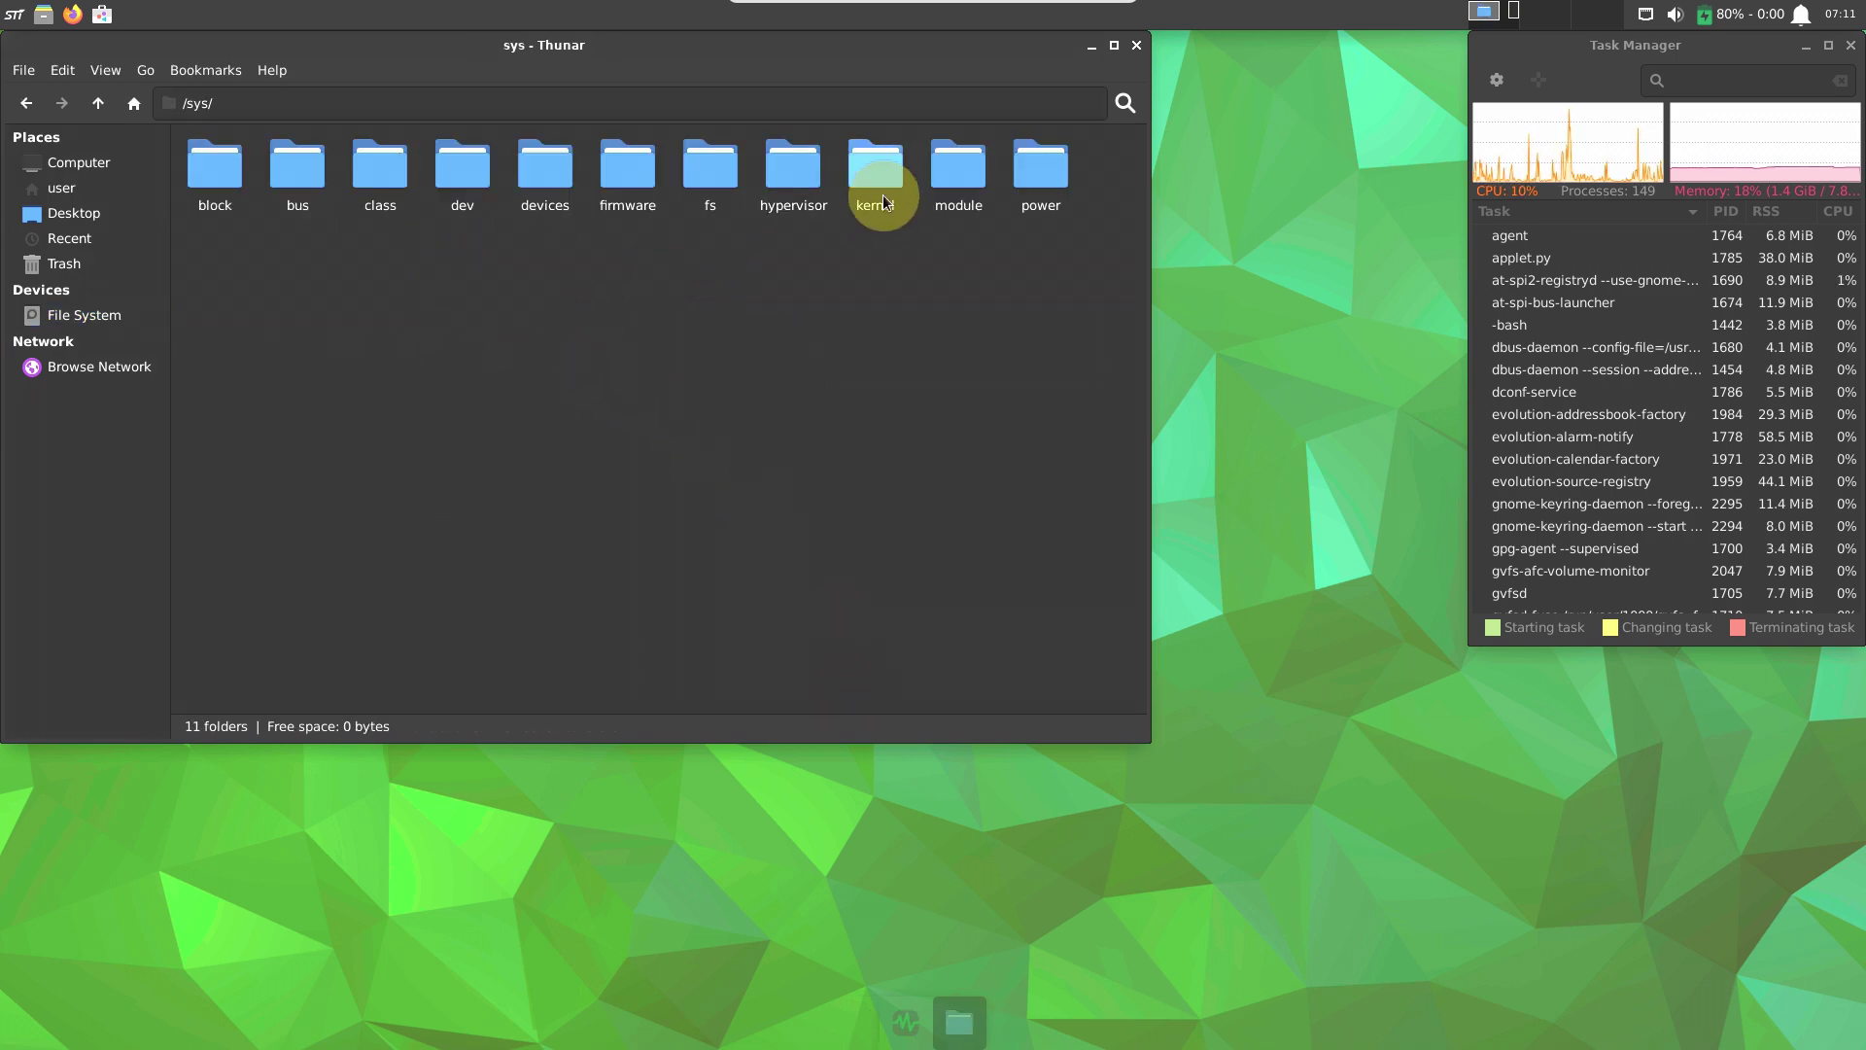
double_click(879, 190)
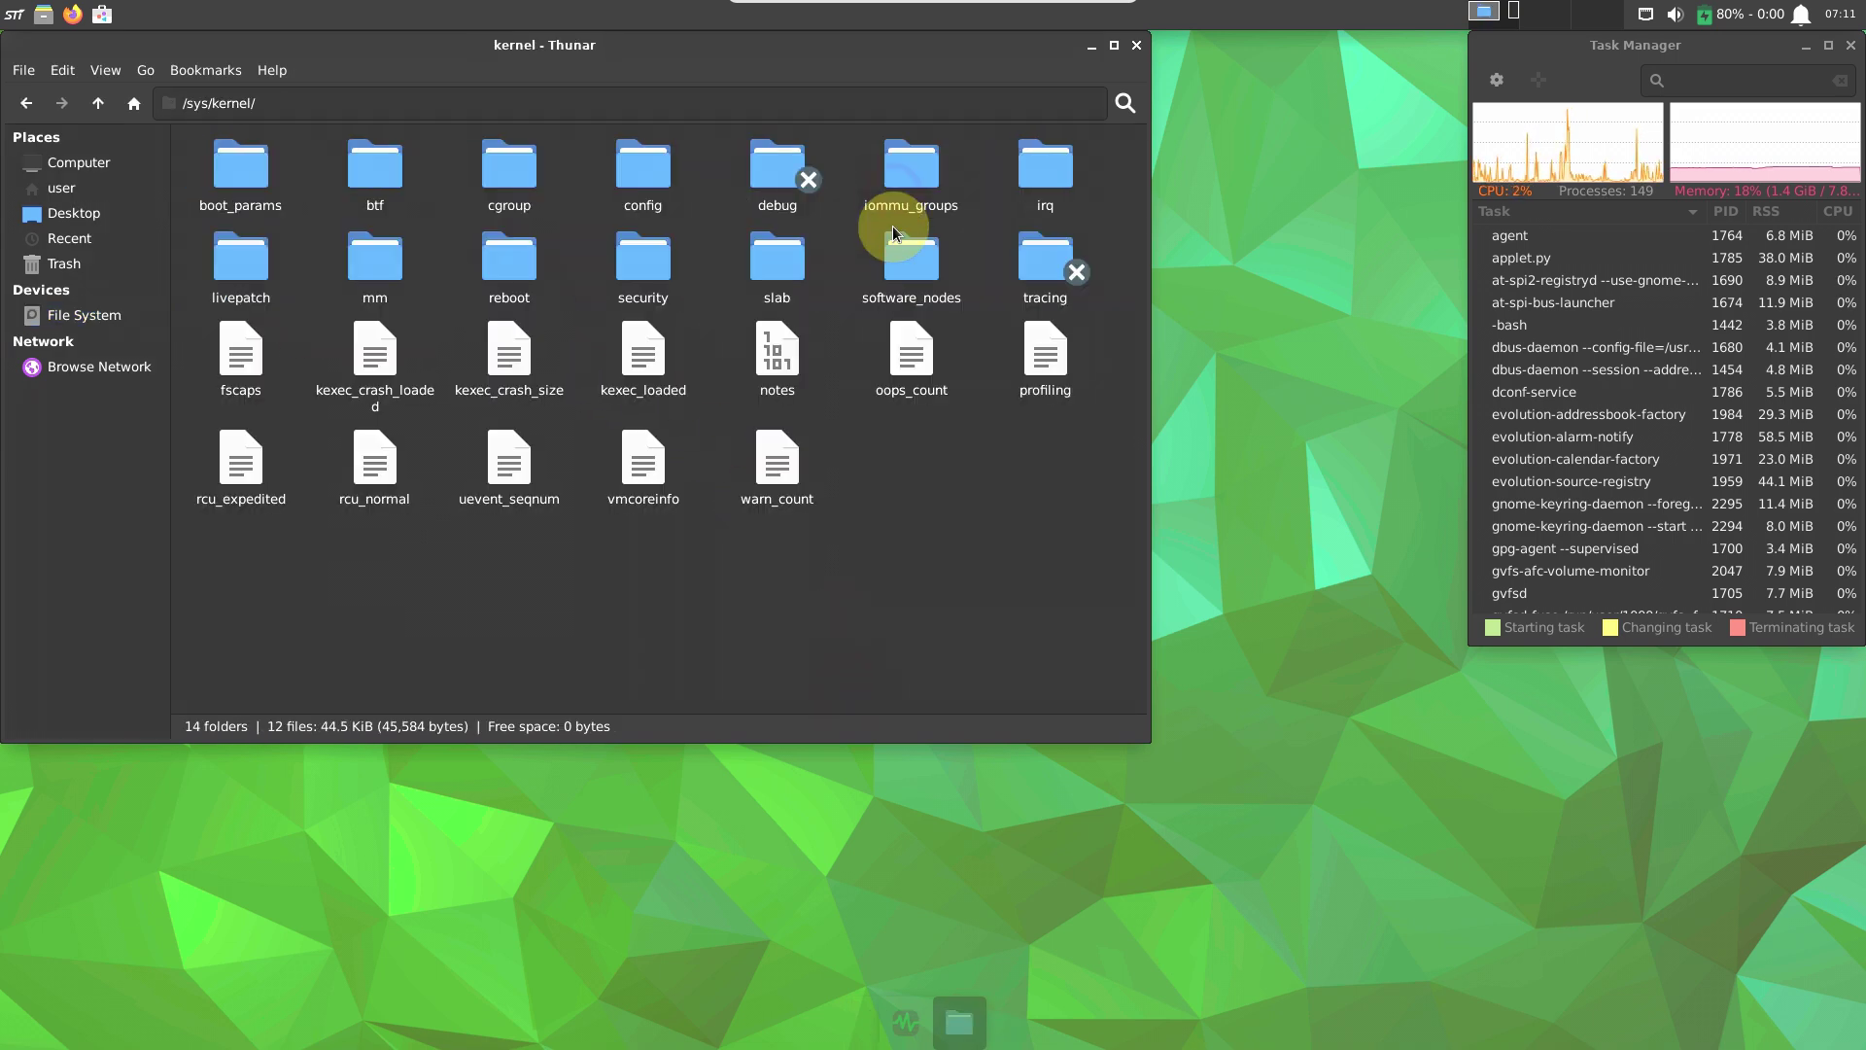
left_click(25, 104)
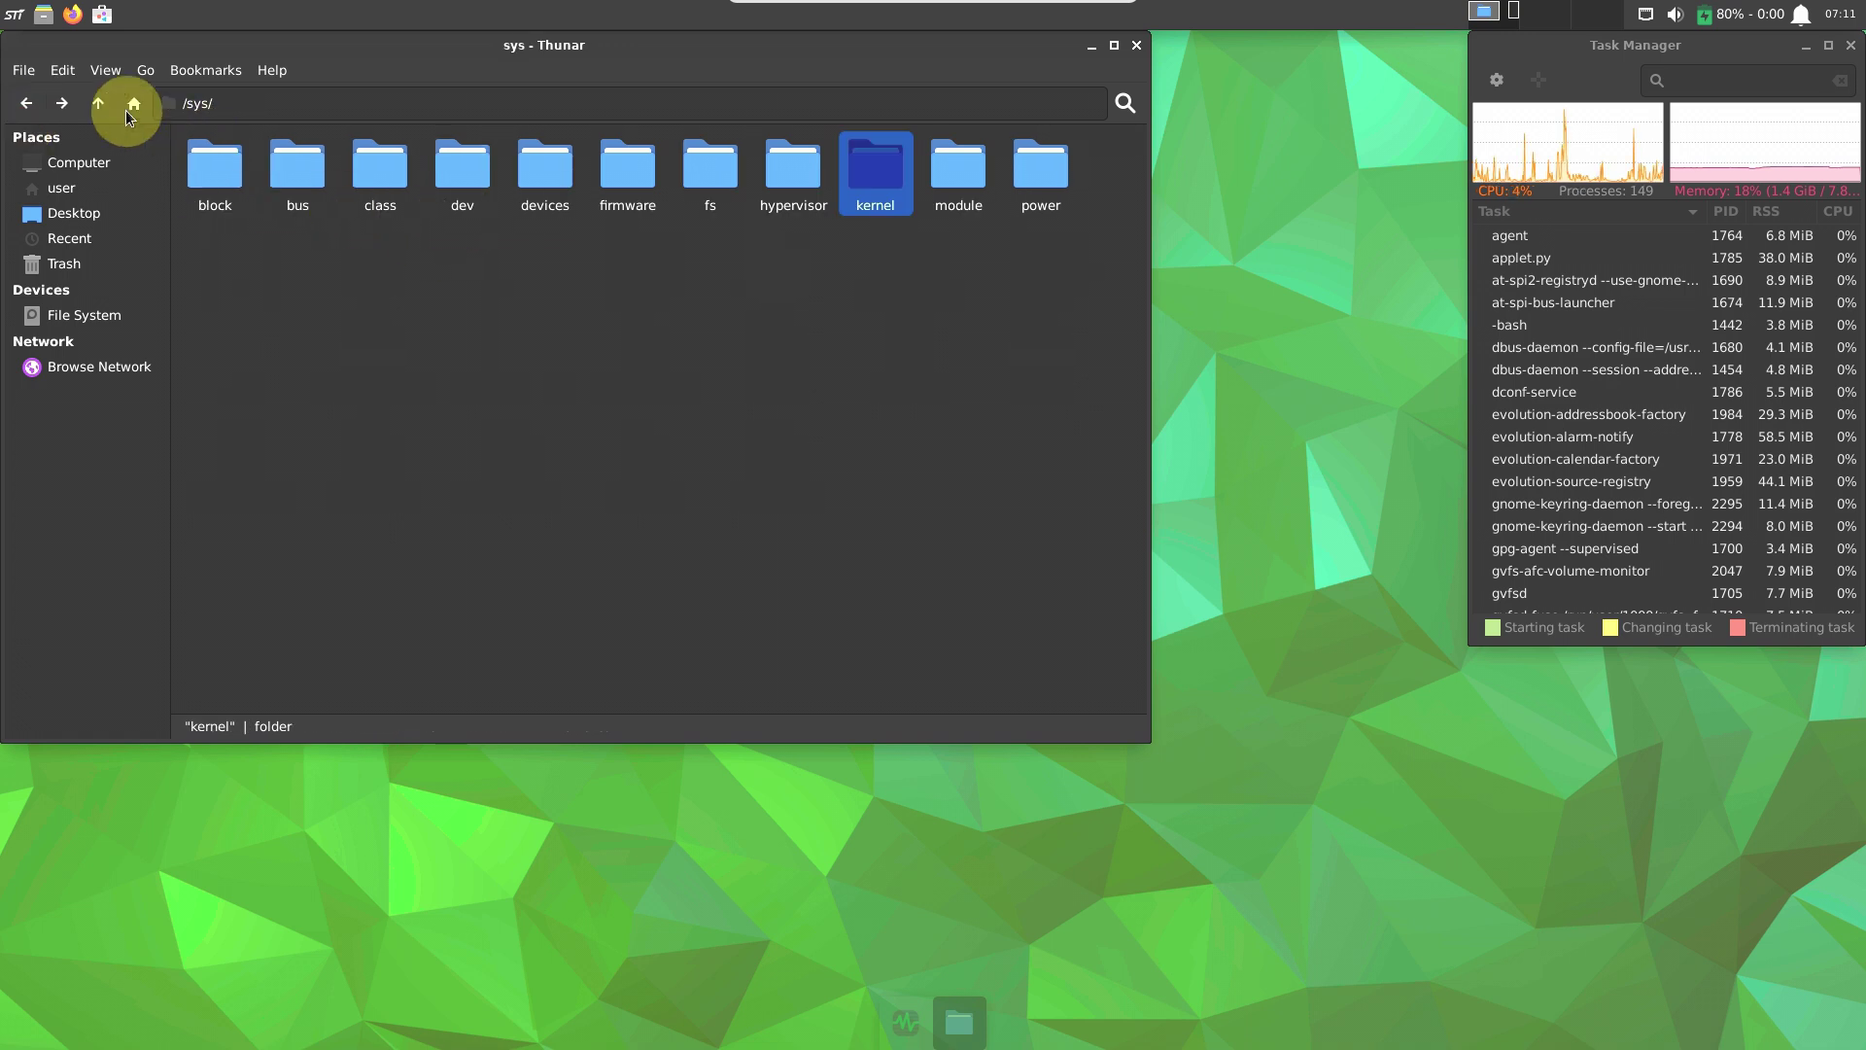
left_click(26, 103)
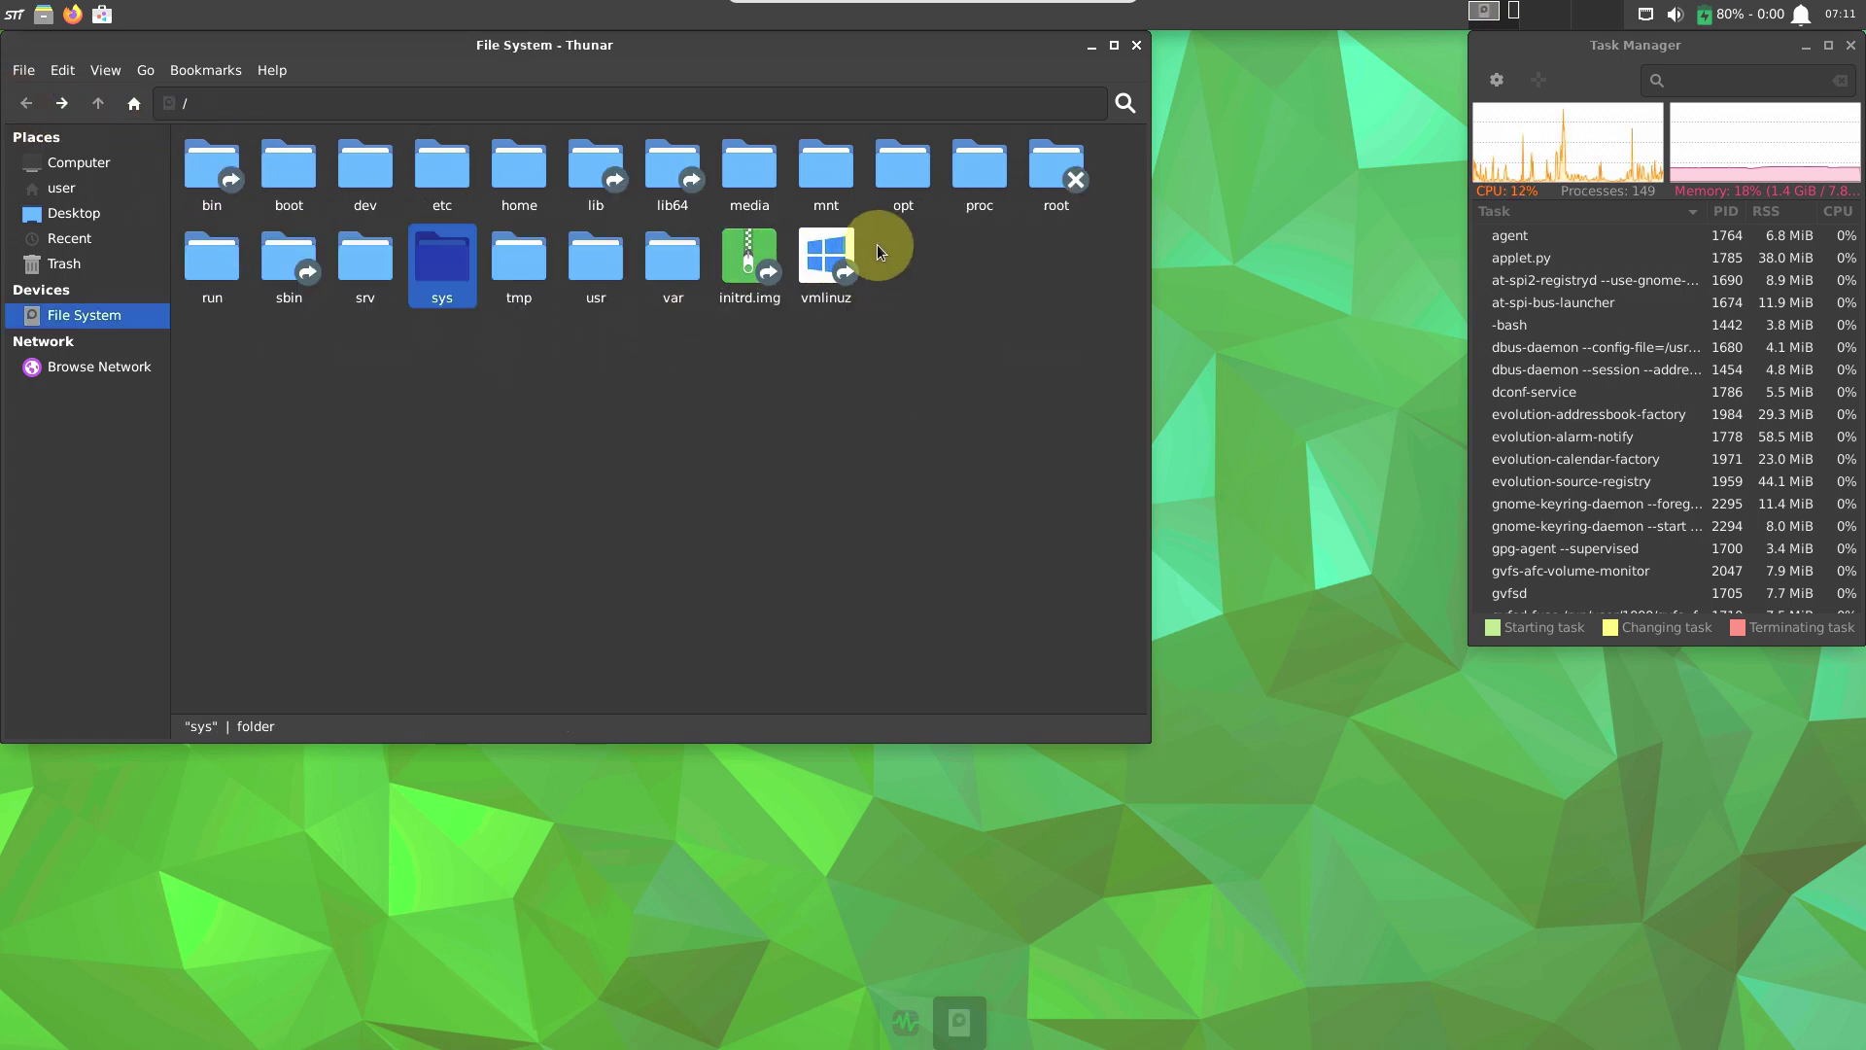
double_click(601, 200)
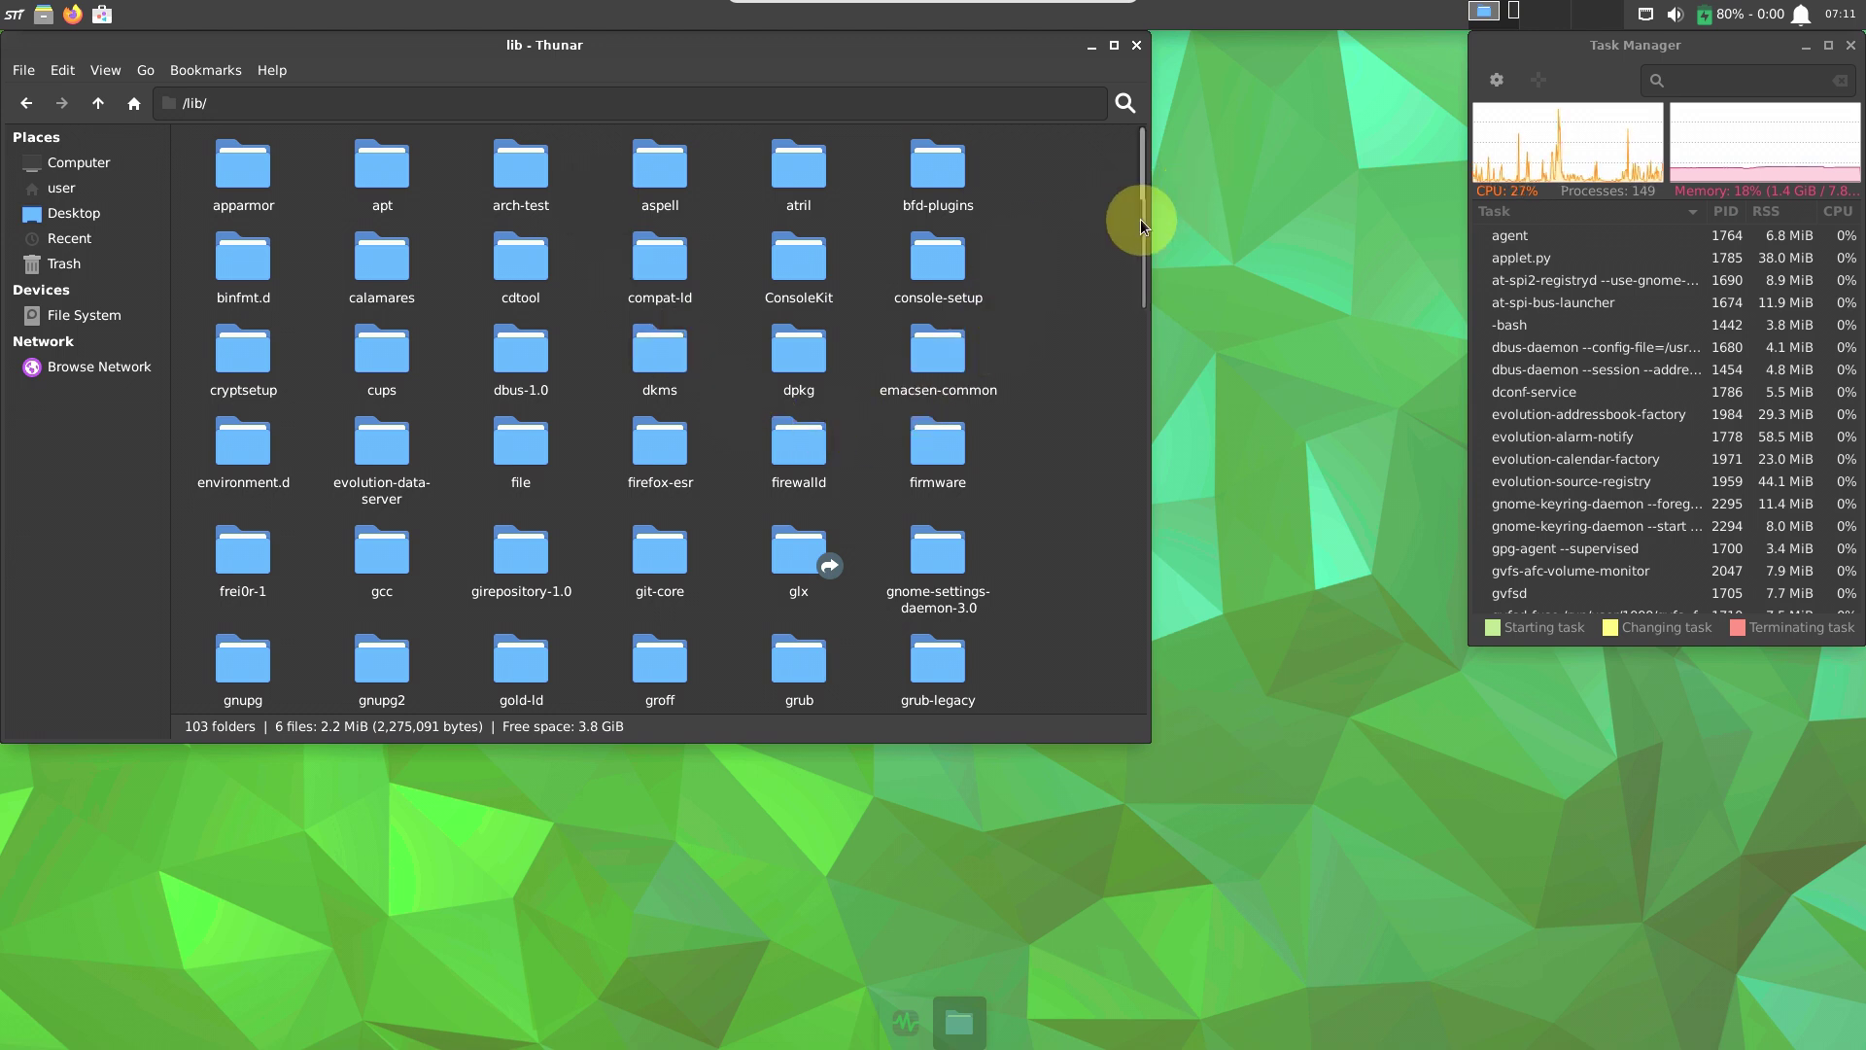
left_click_drag(1140, 219, 1124, 808)
left_click(25, 107)
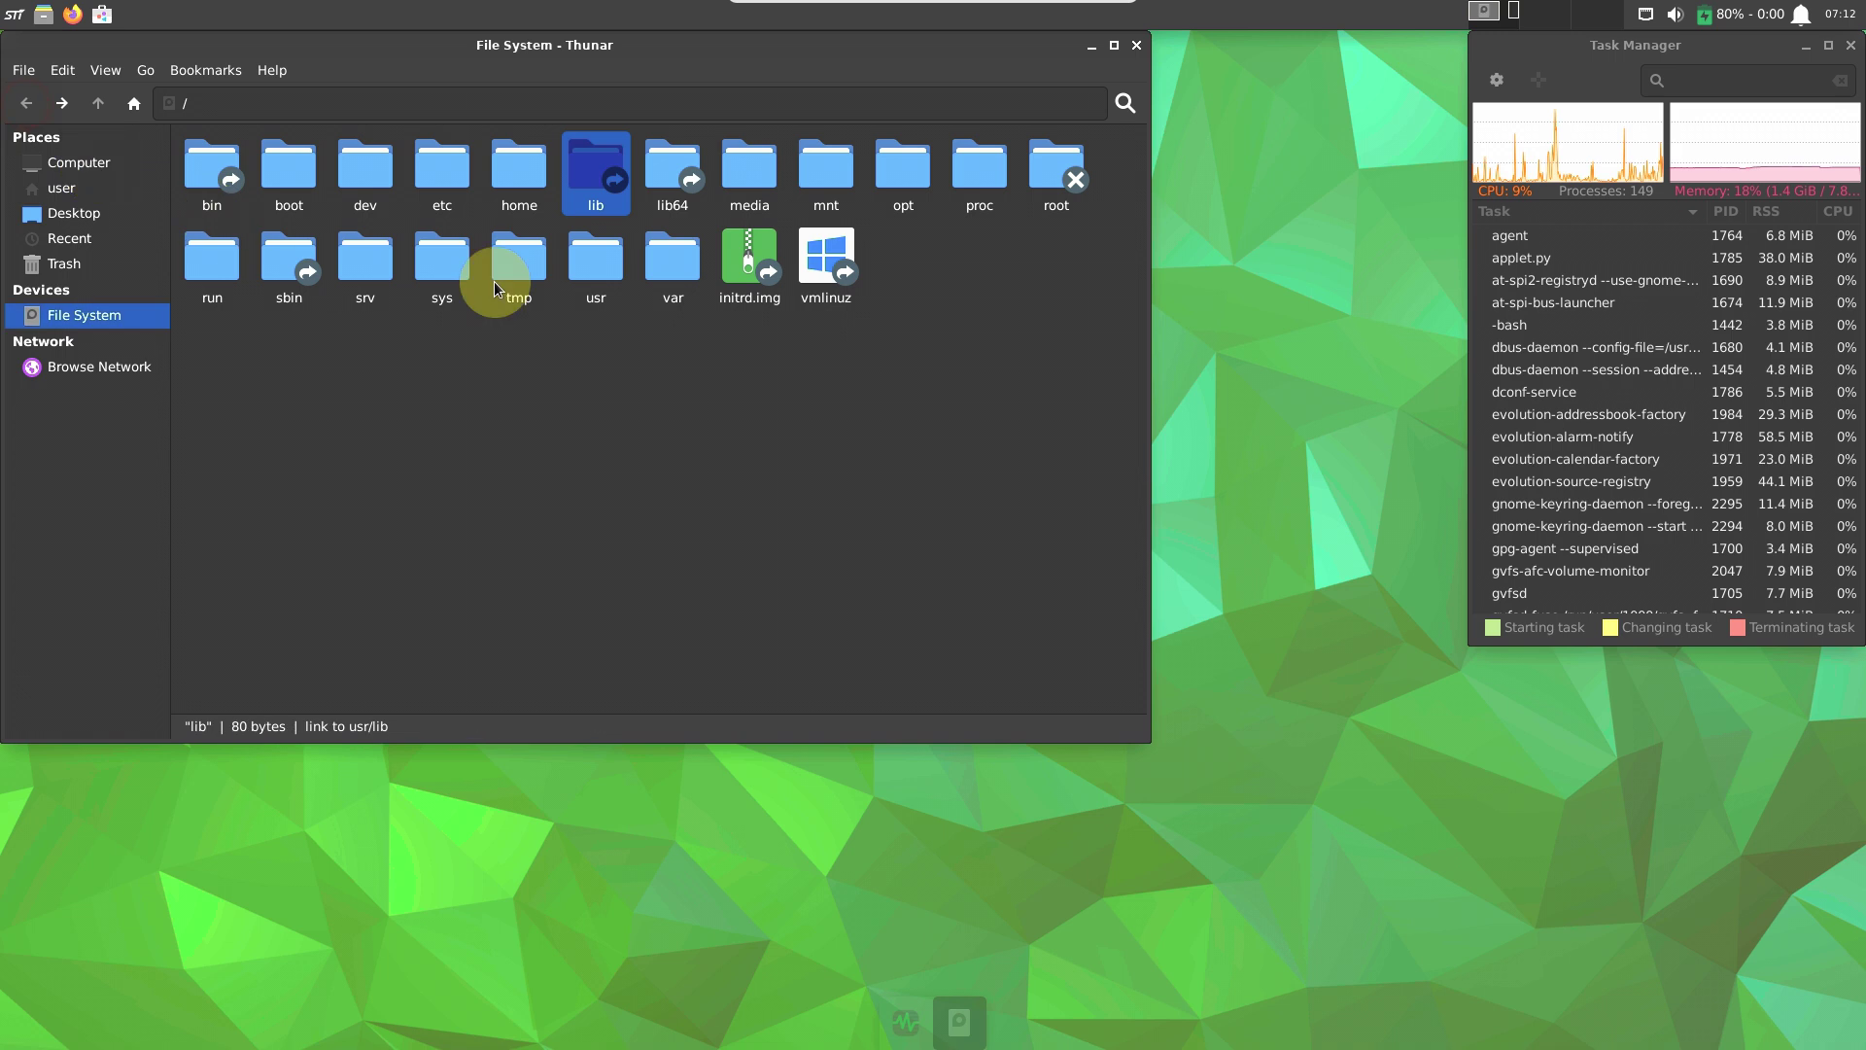
double_click(671, 189)
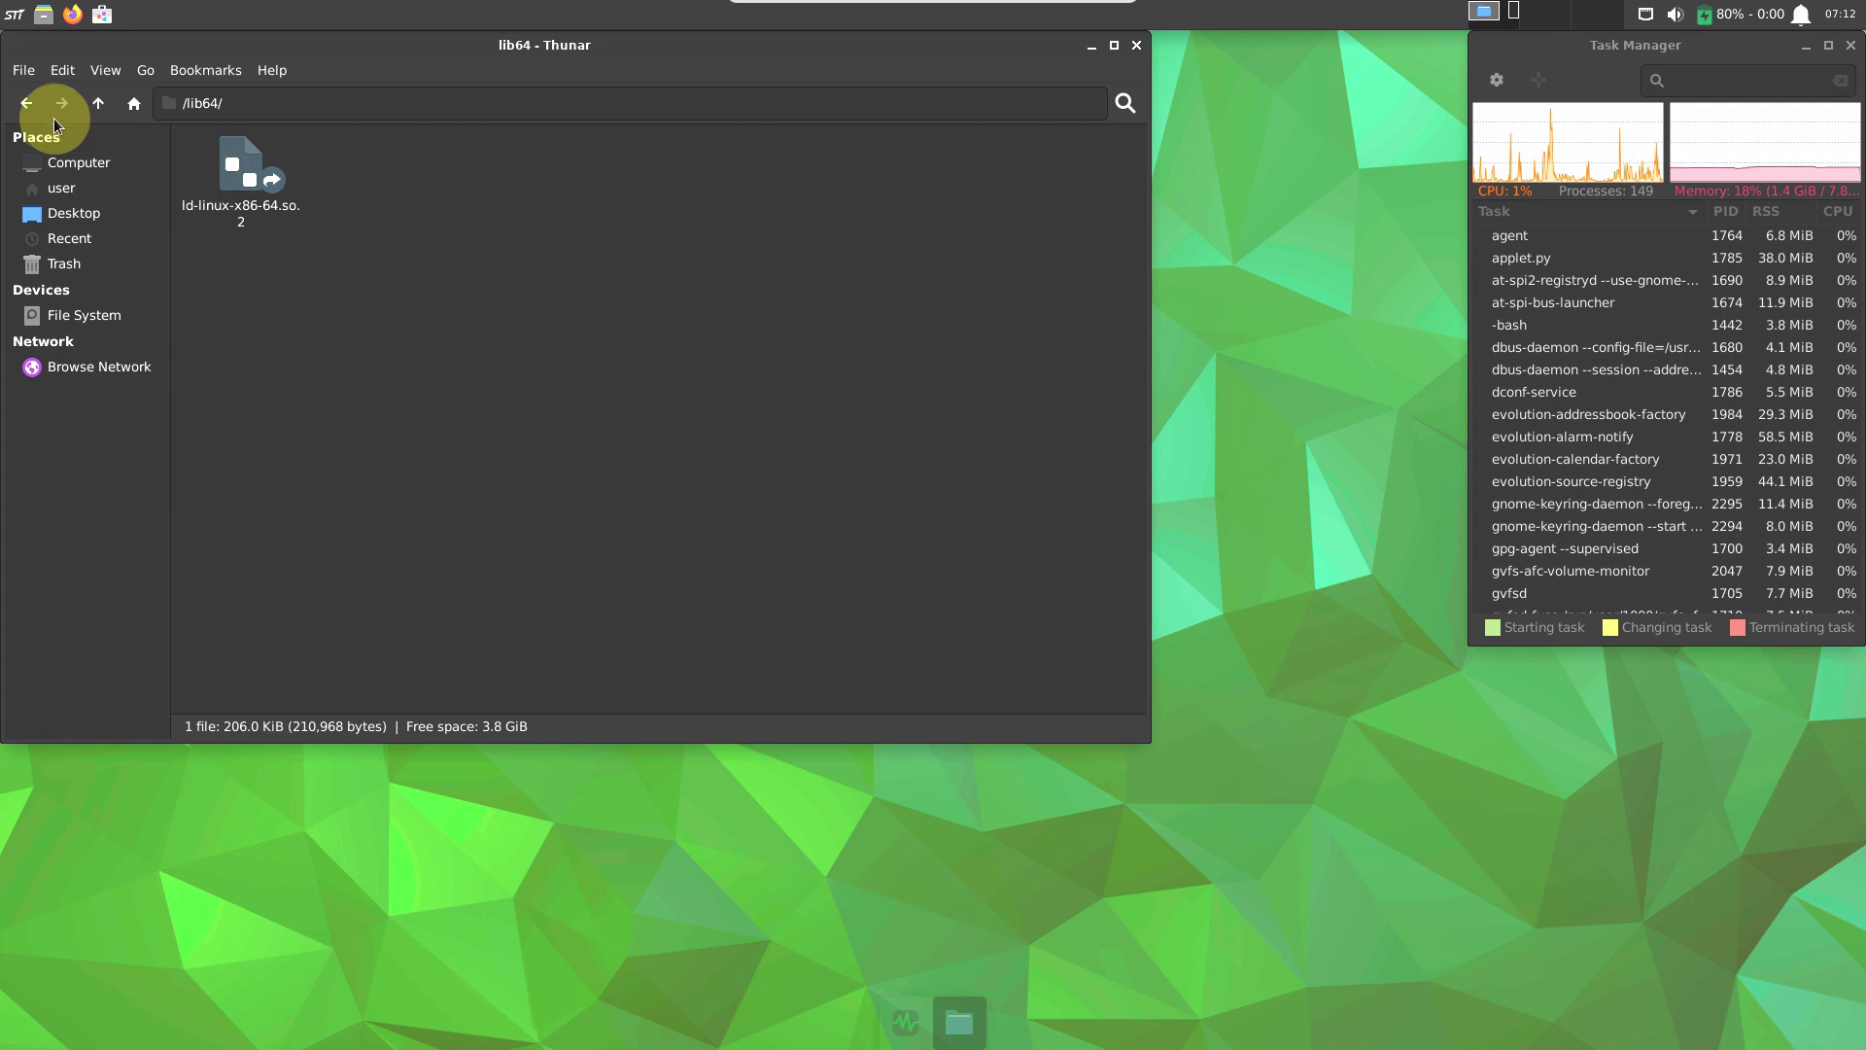
left_click(29, 105)
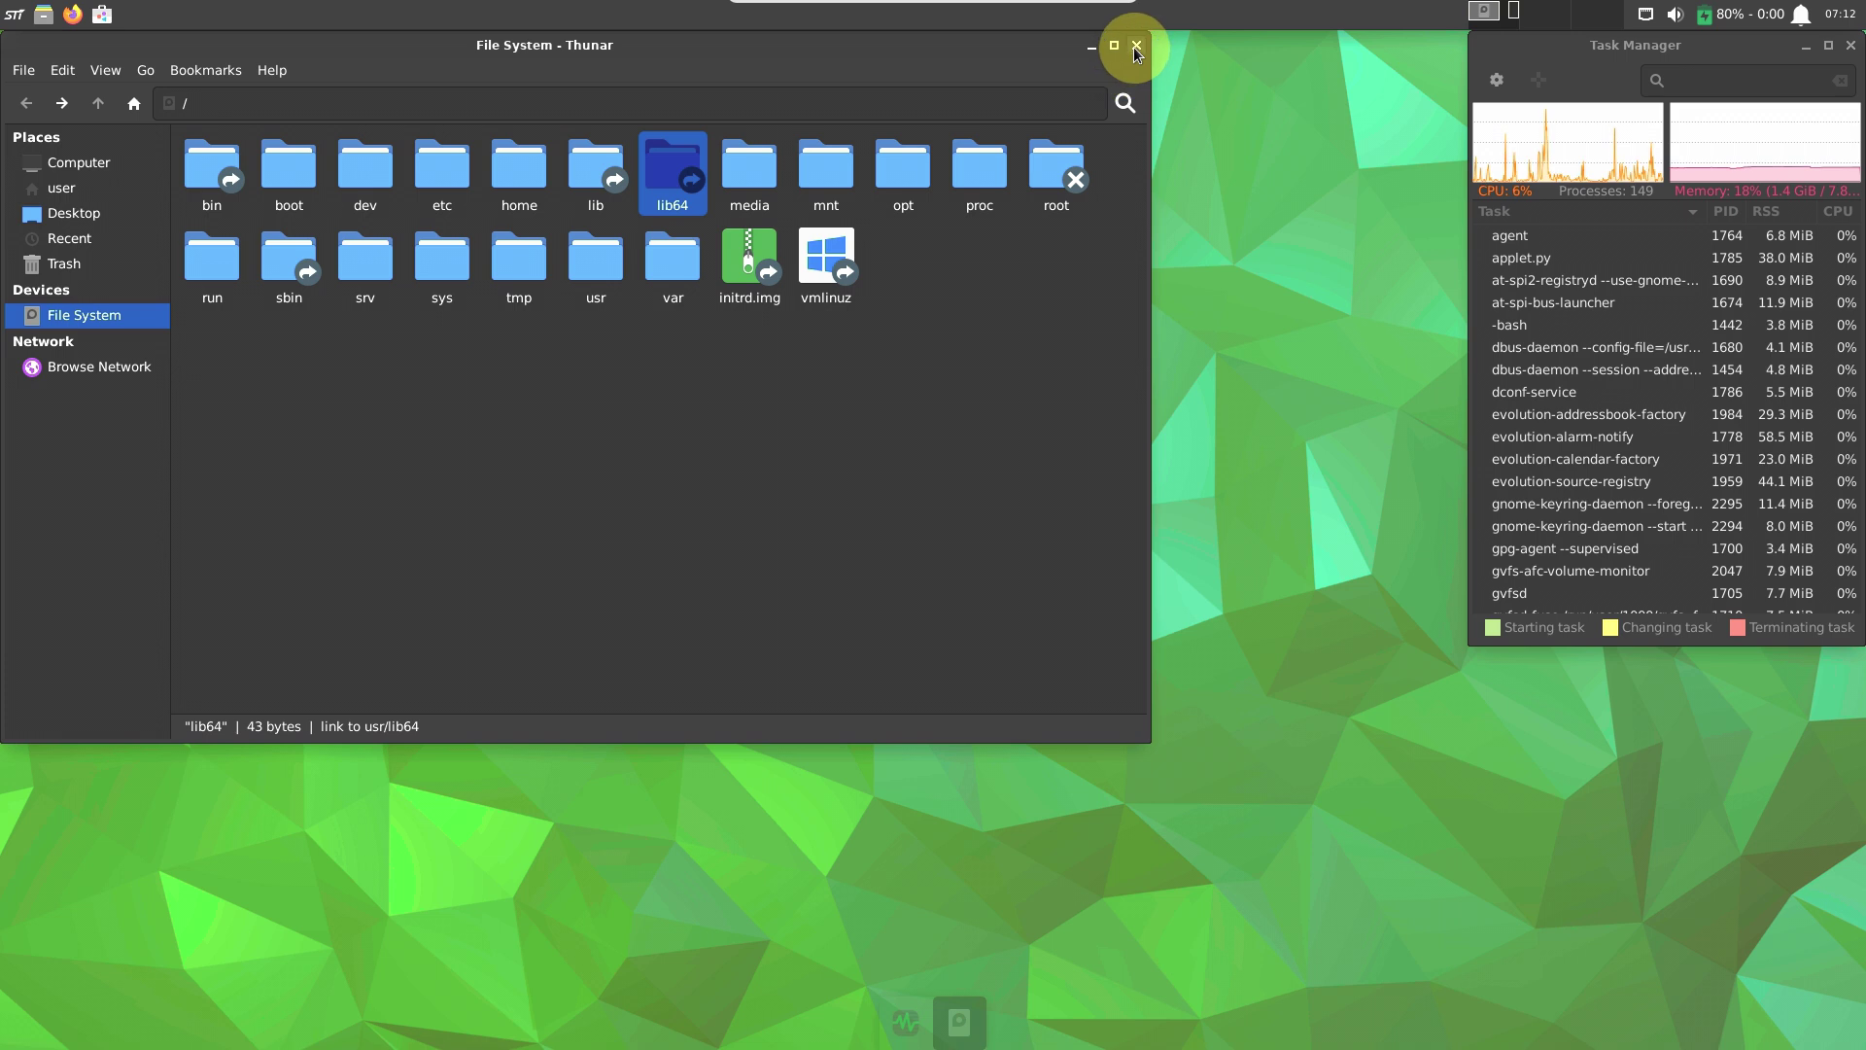
right_click(653, 14)
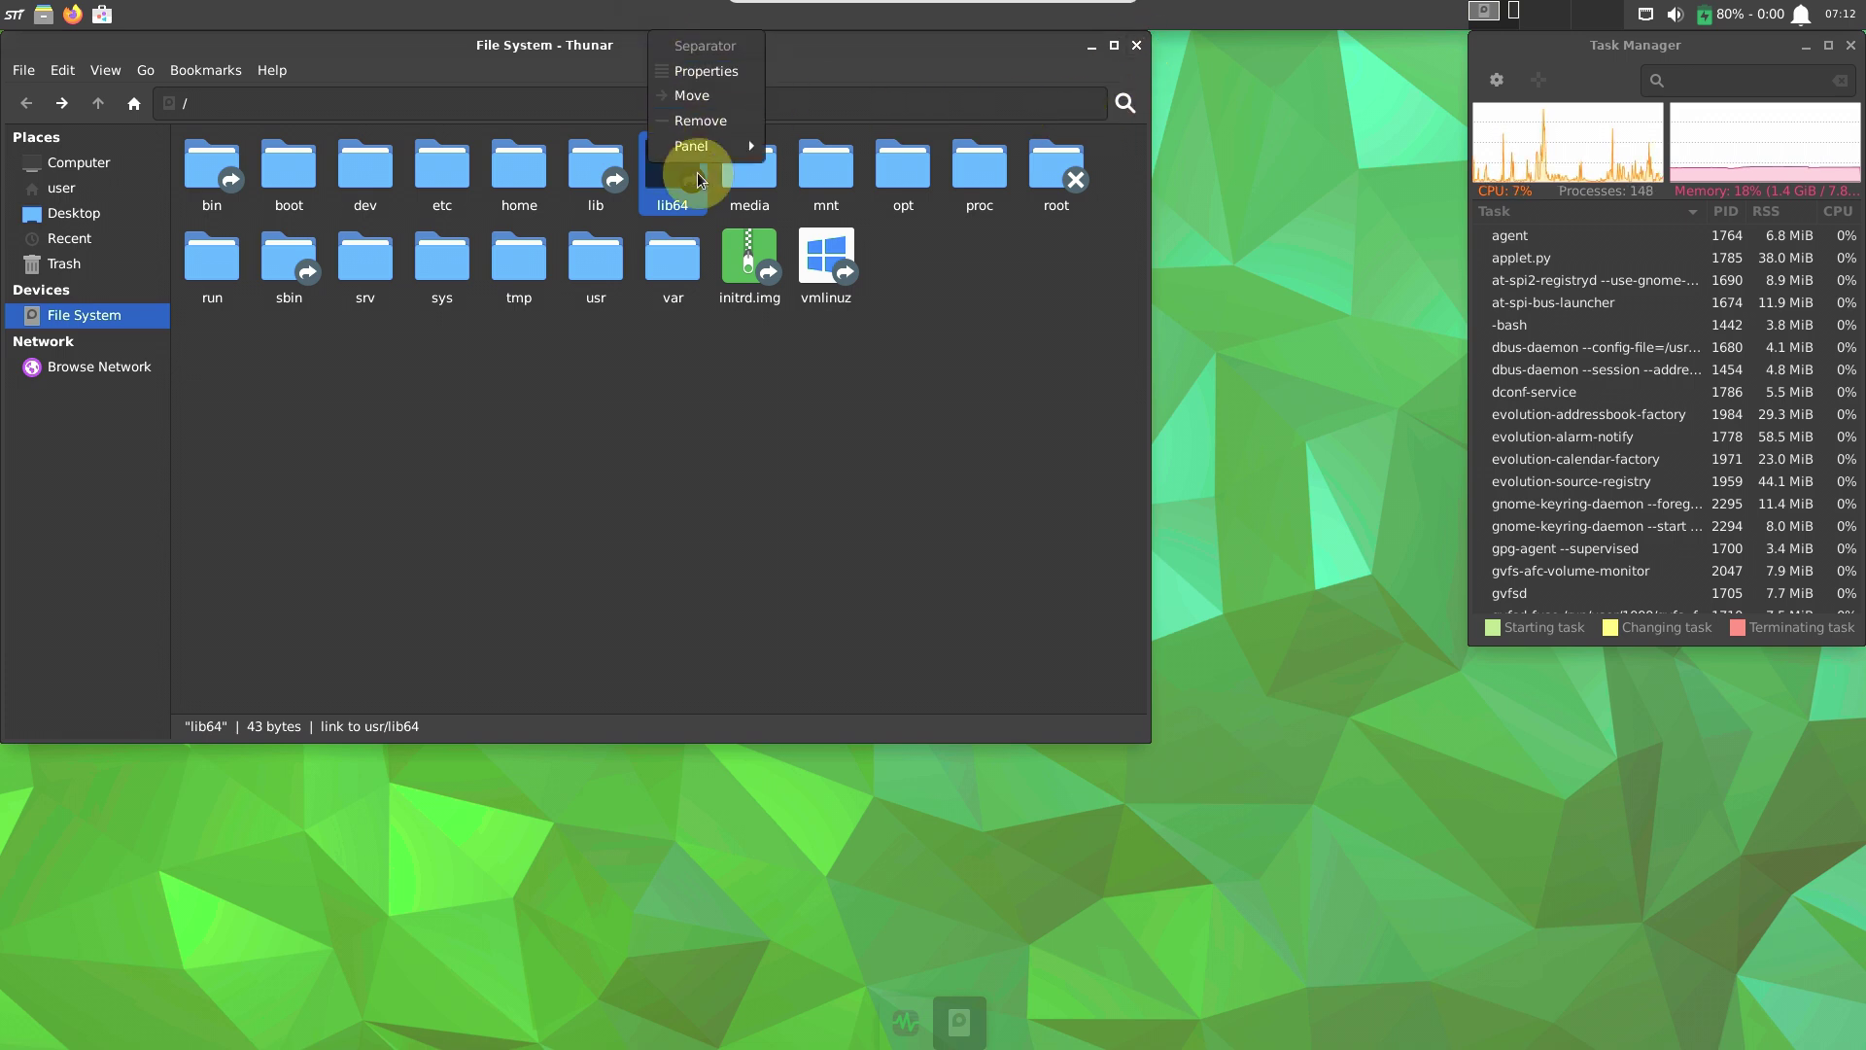
mouse_move(699, 150)
left_click(888, 237)
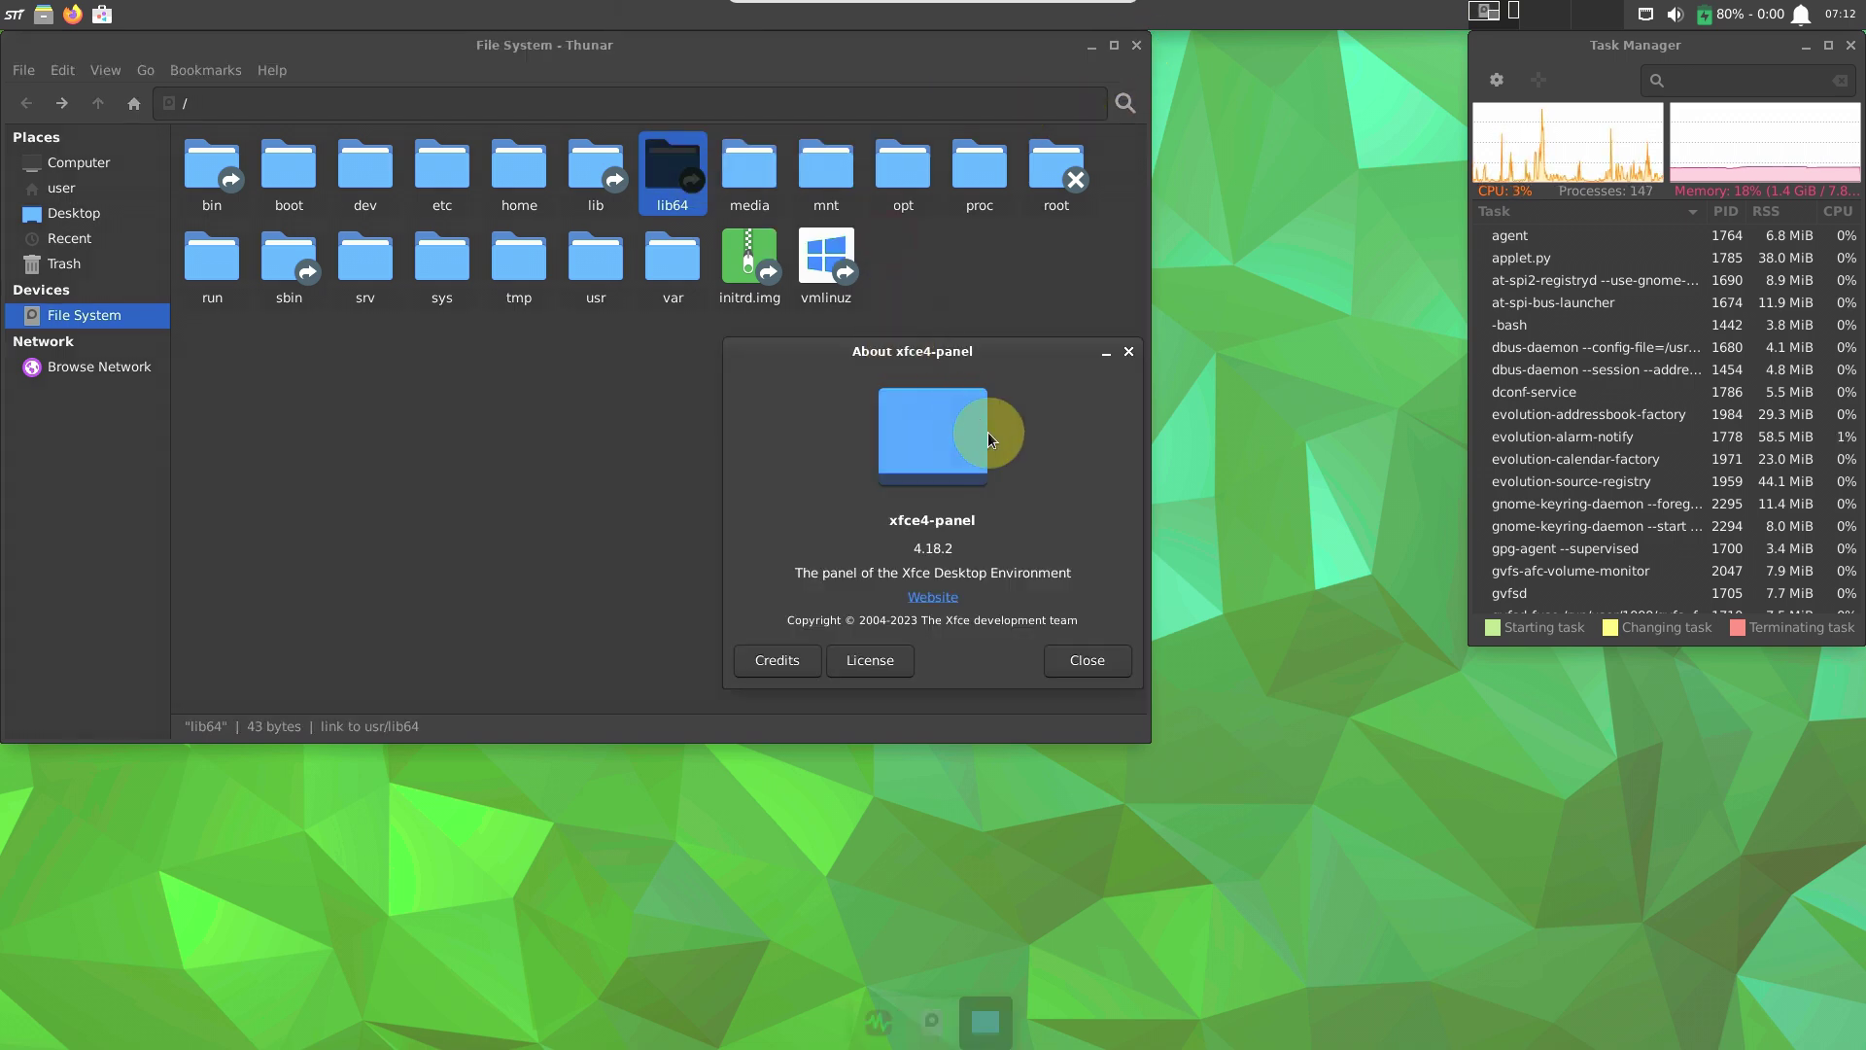
left_click(1086, 660)
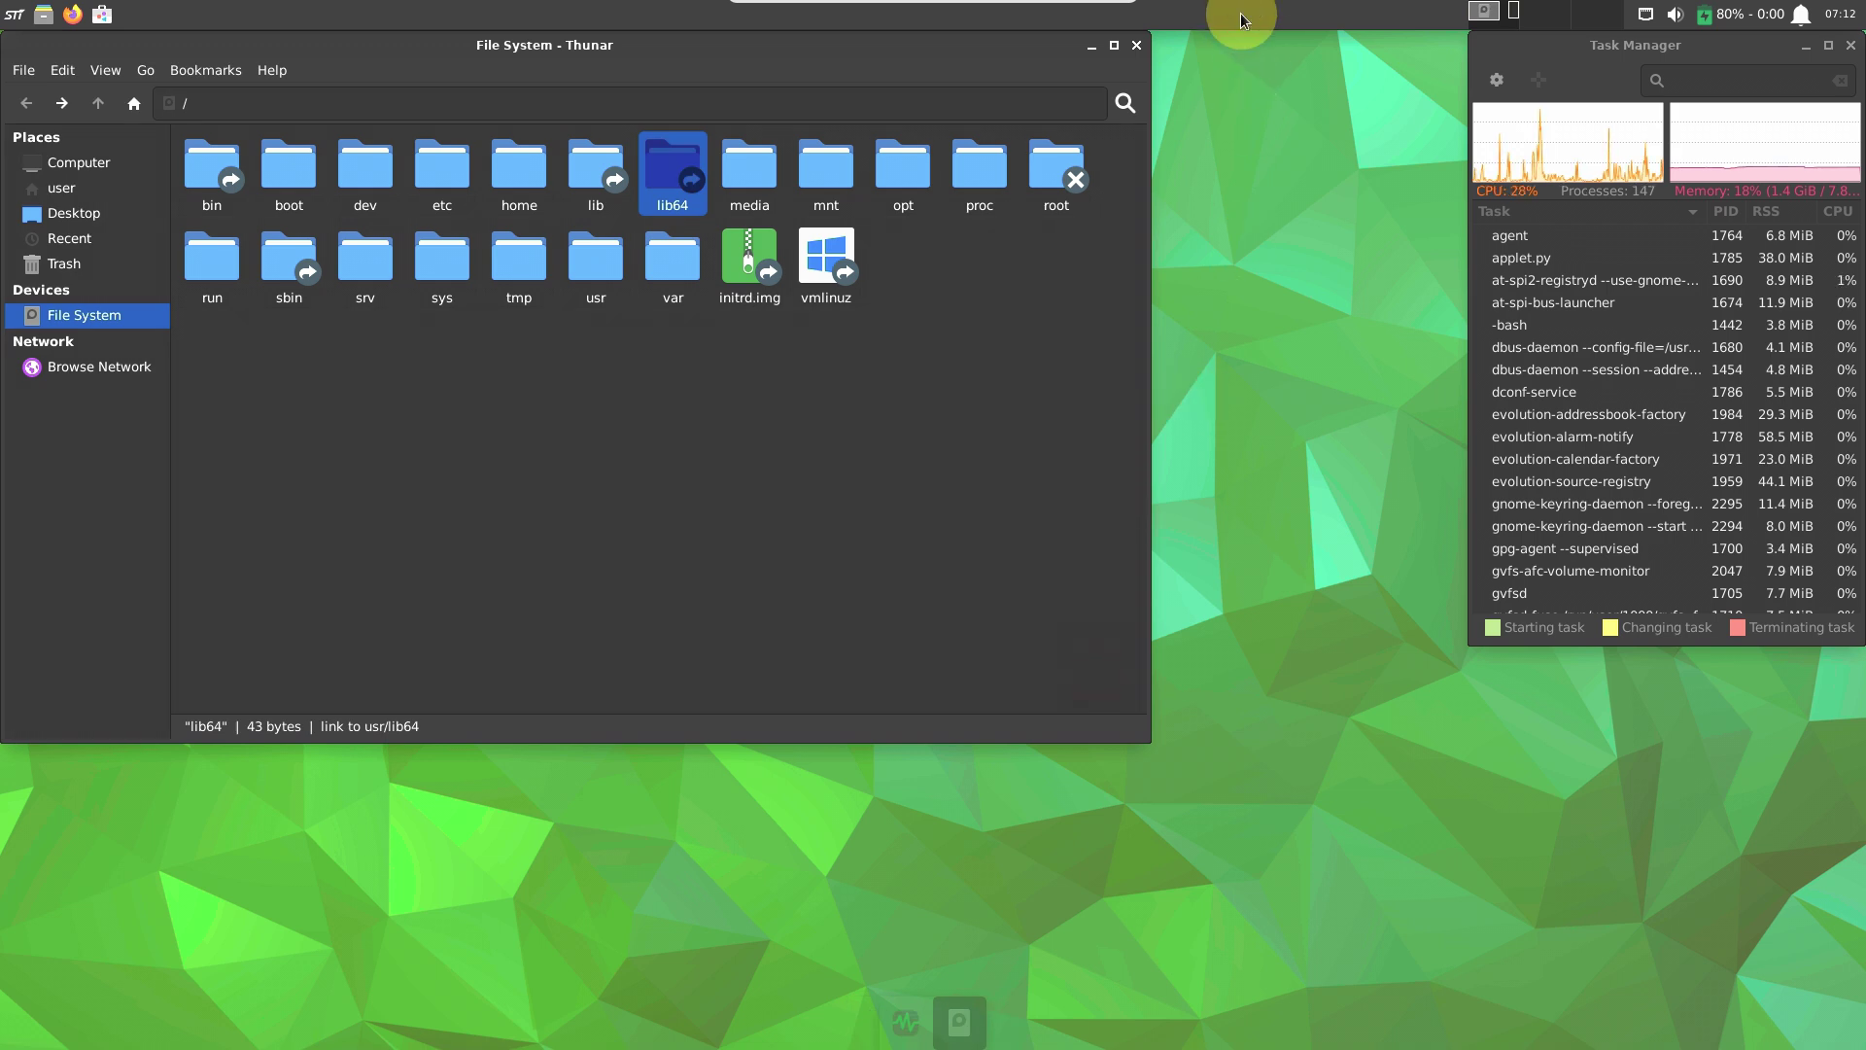
right_click(1239, 13)
left_click(1293, 73)
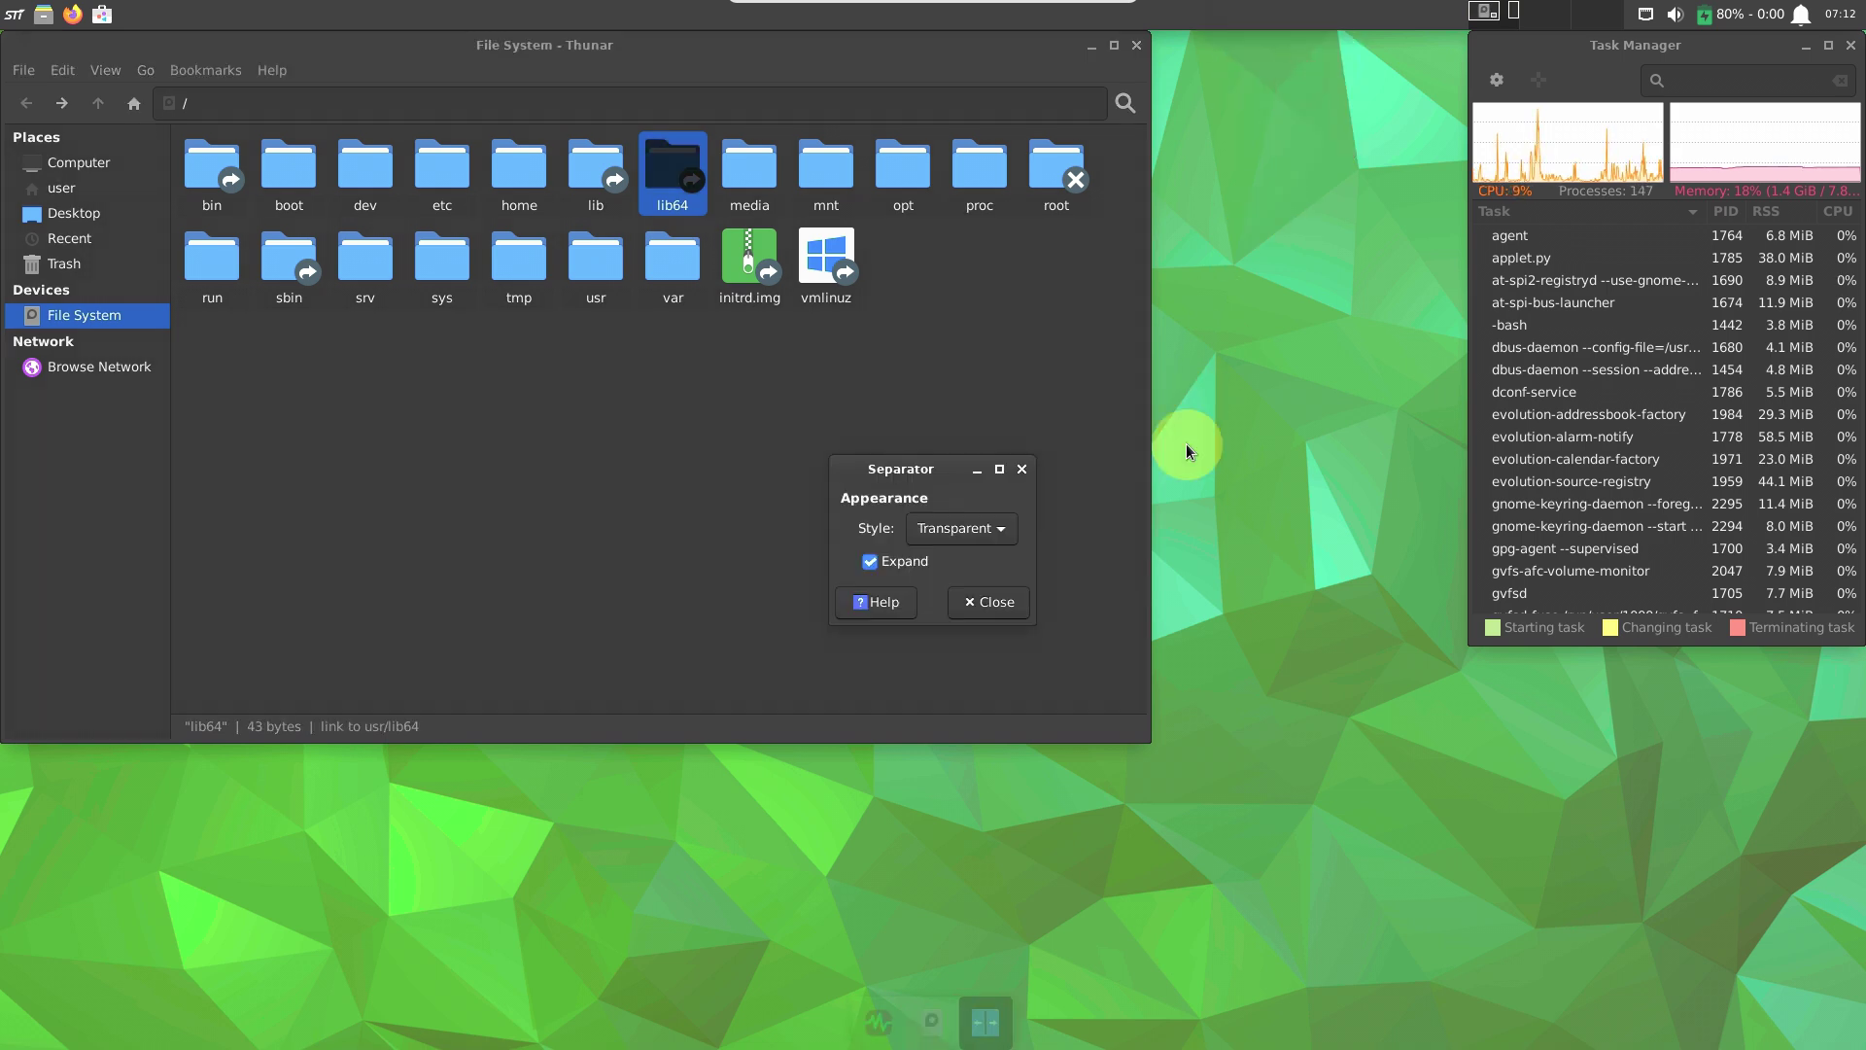
left_click(975, 537)
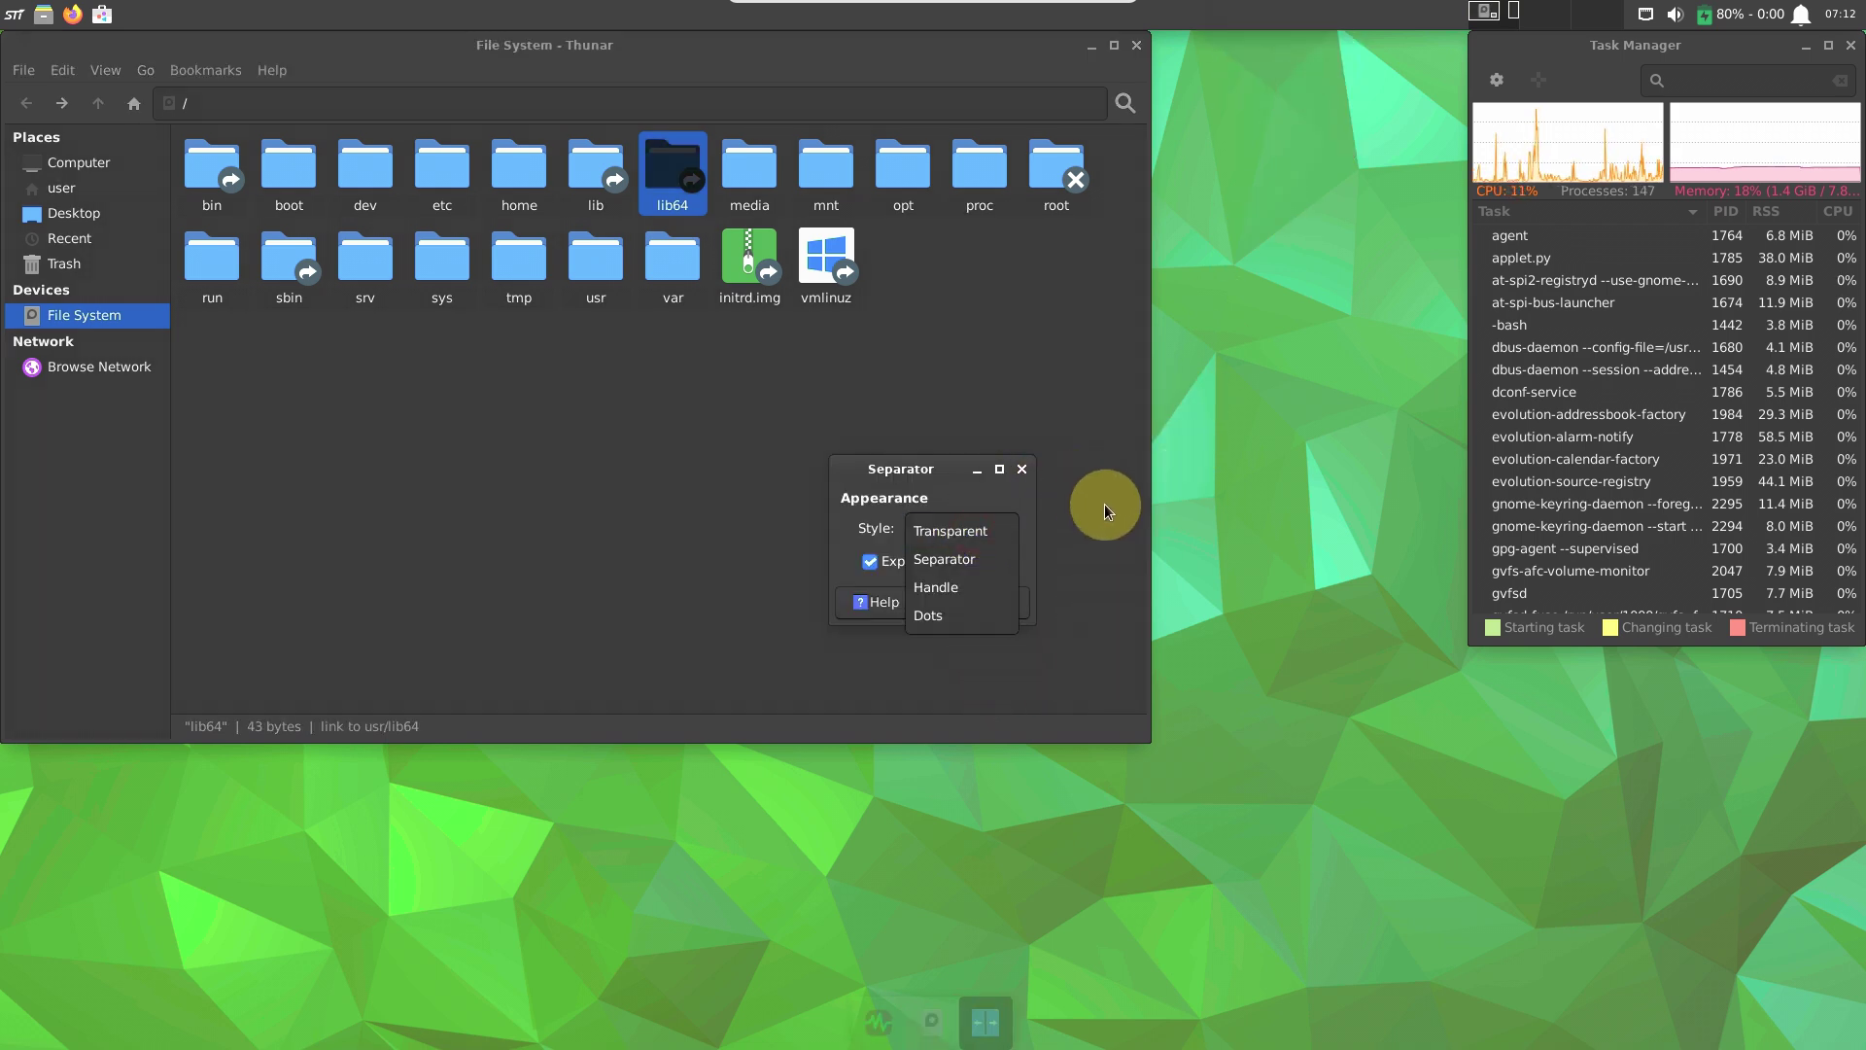
left_click(895, 662)
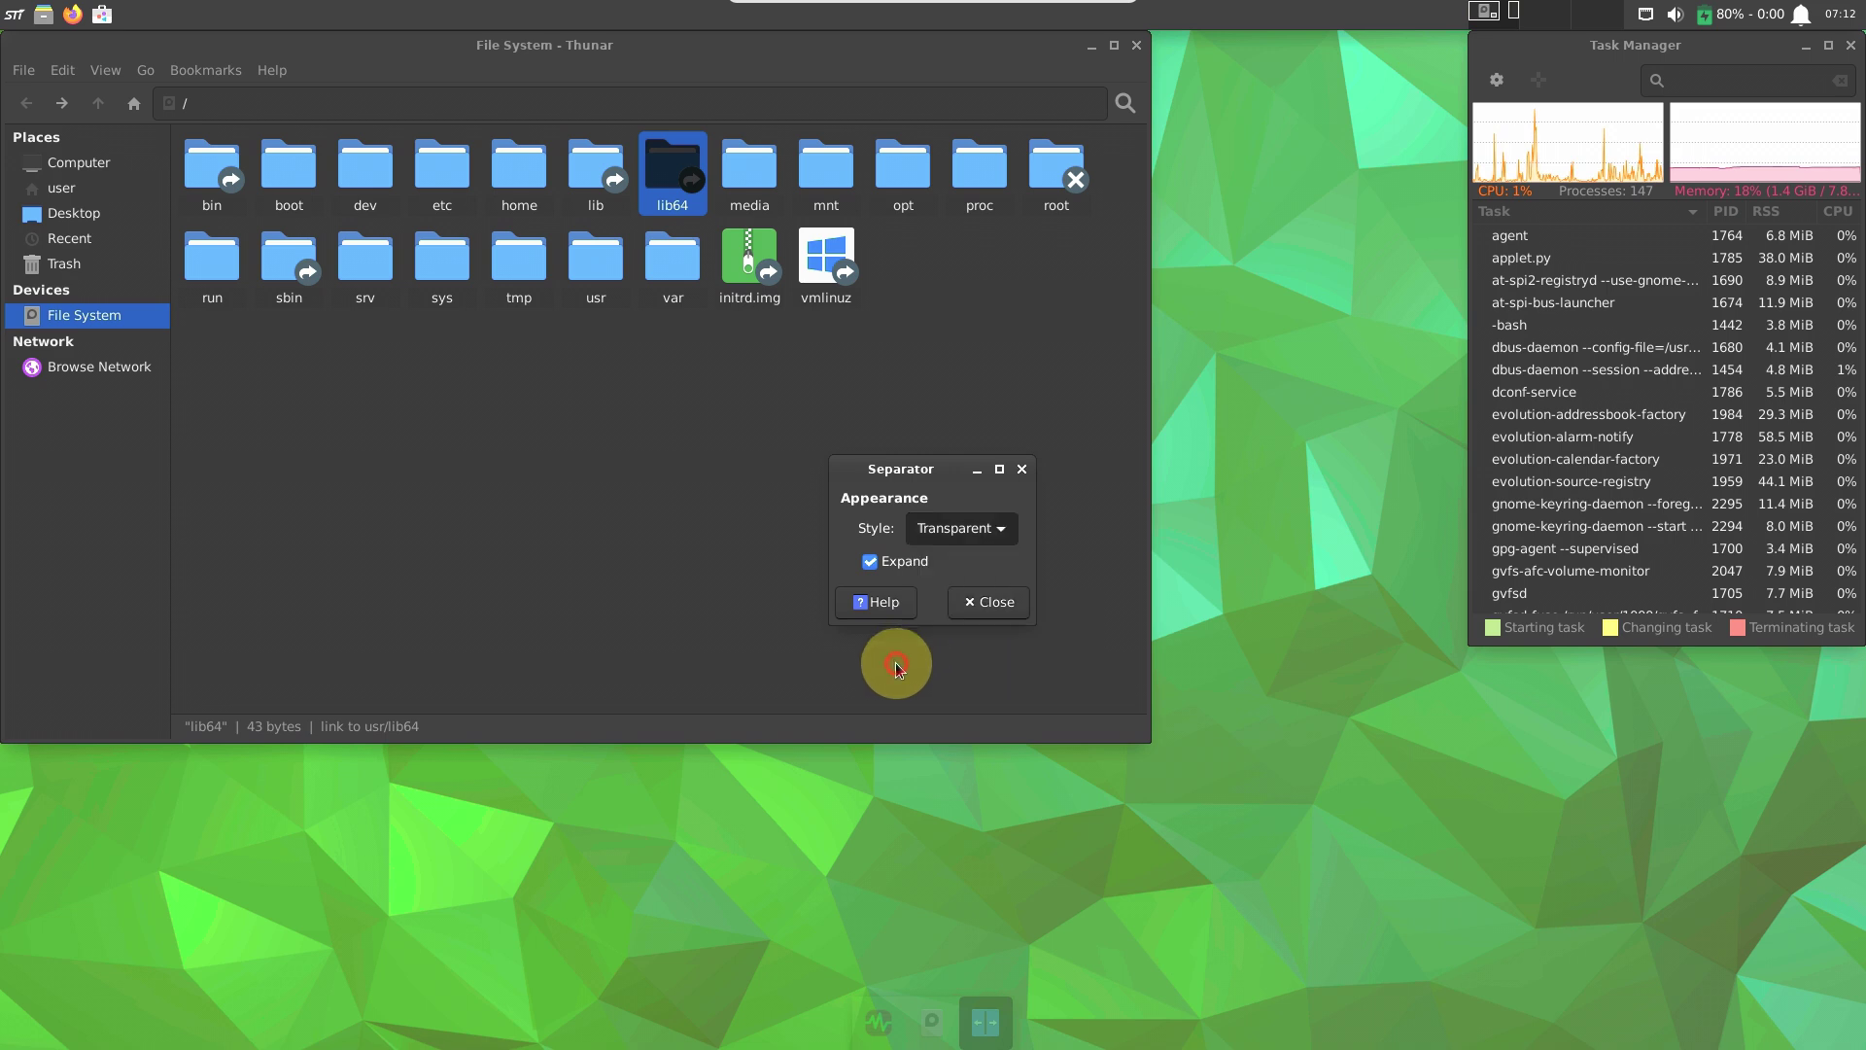
left_click(1005, 609)
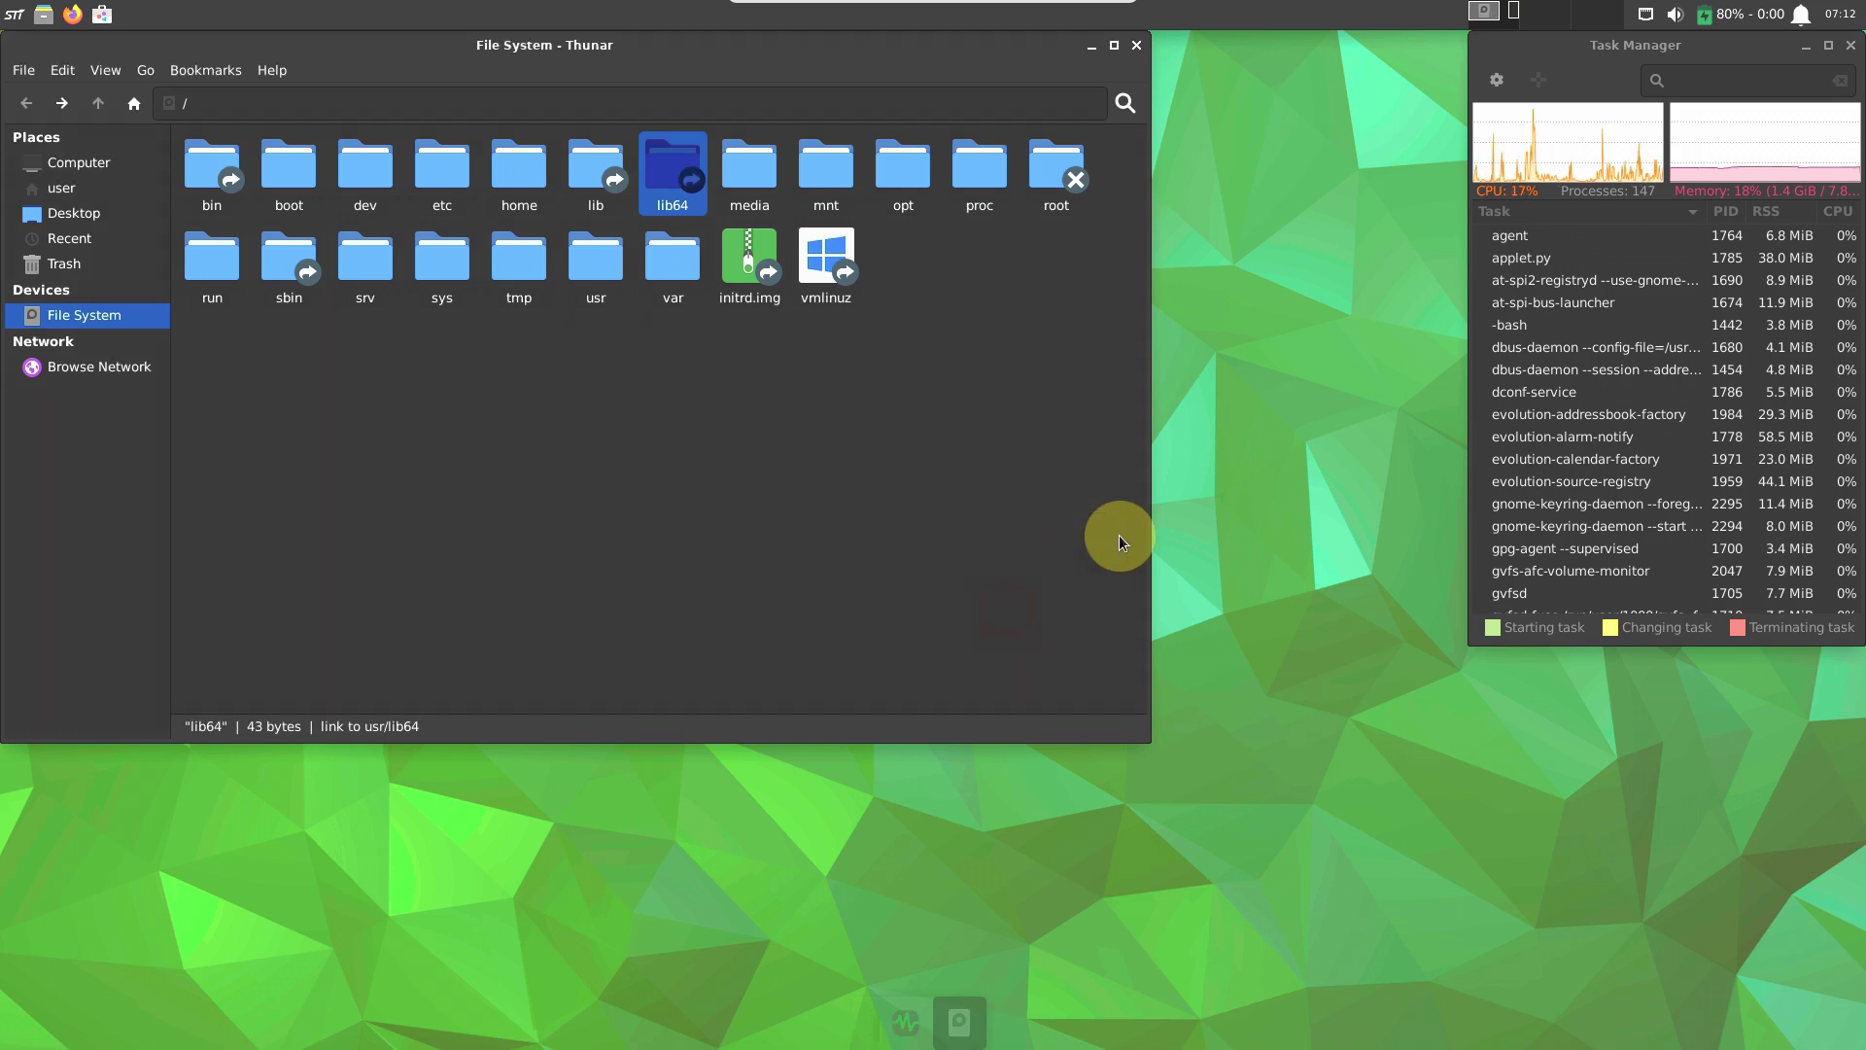
right_click(1198, 18)
mouse_move(1262, 150)
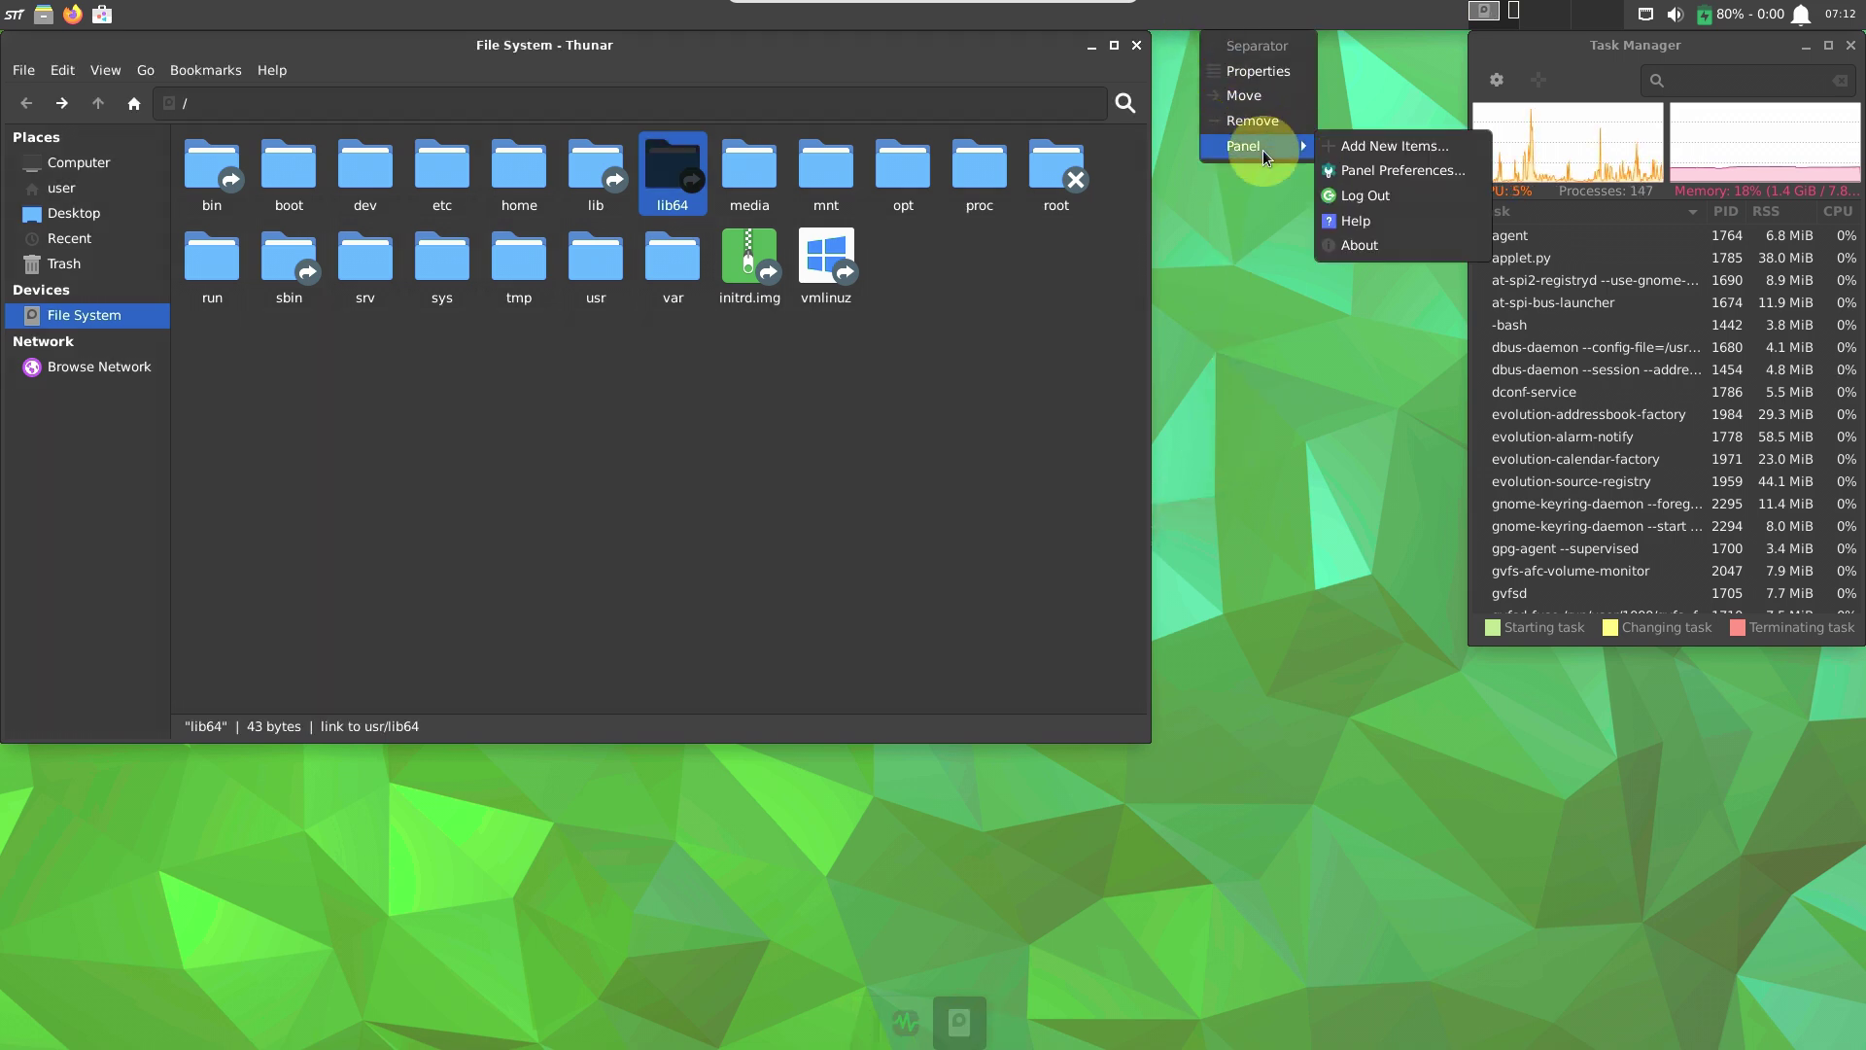
left_click(1327, 167)
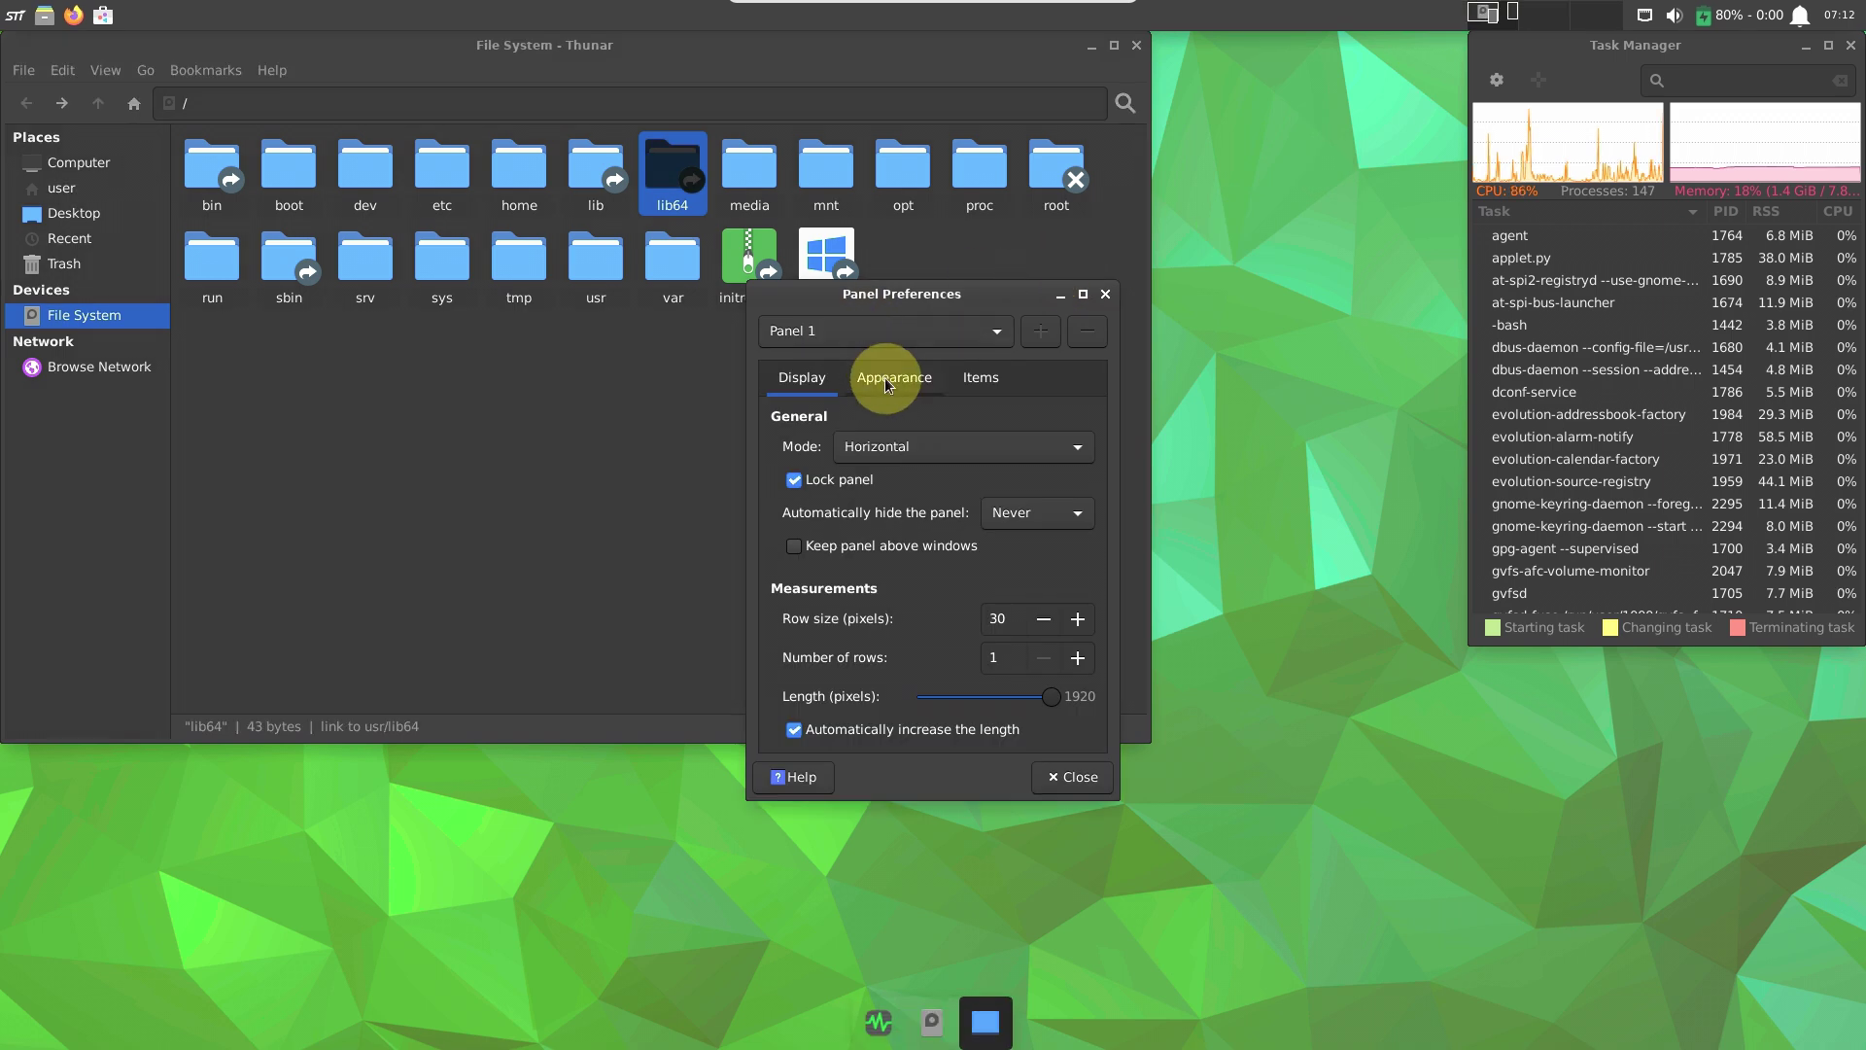
left_click(887, 381)
left_click(980, 377)
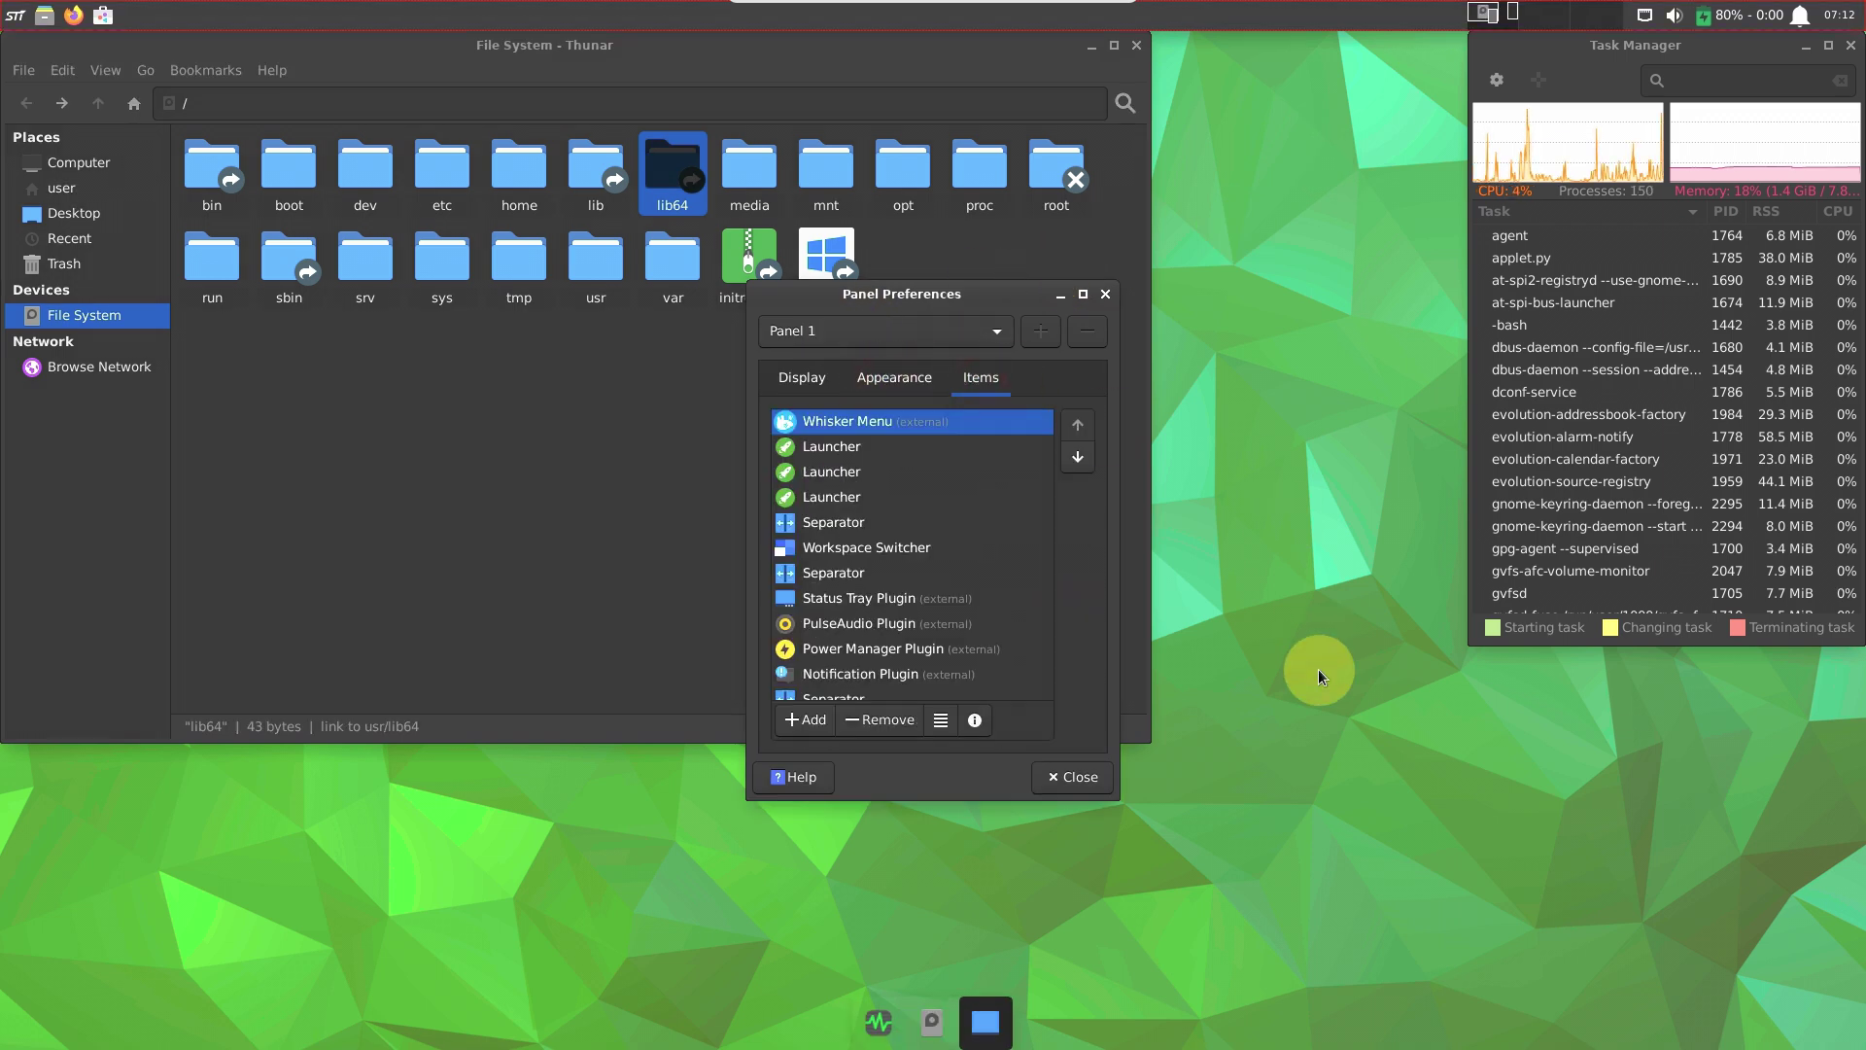
left_click(1075, 777)
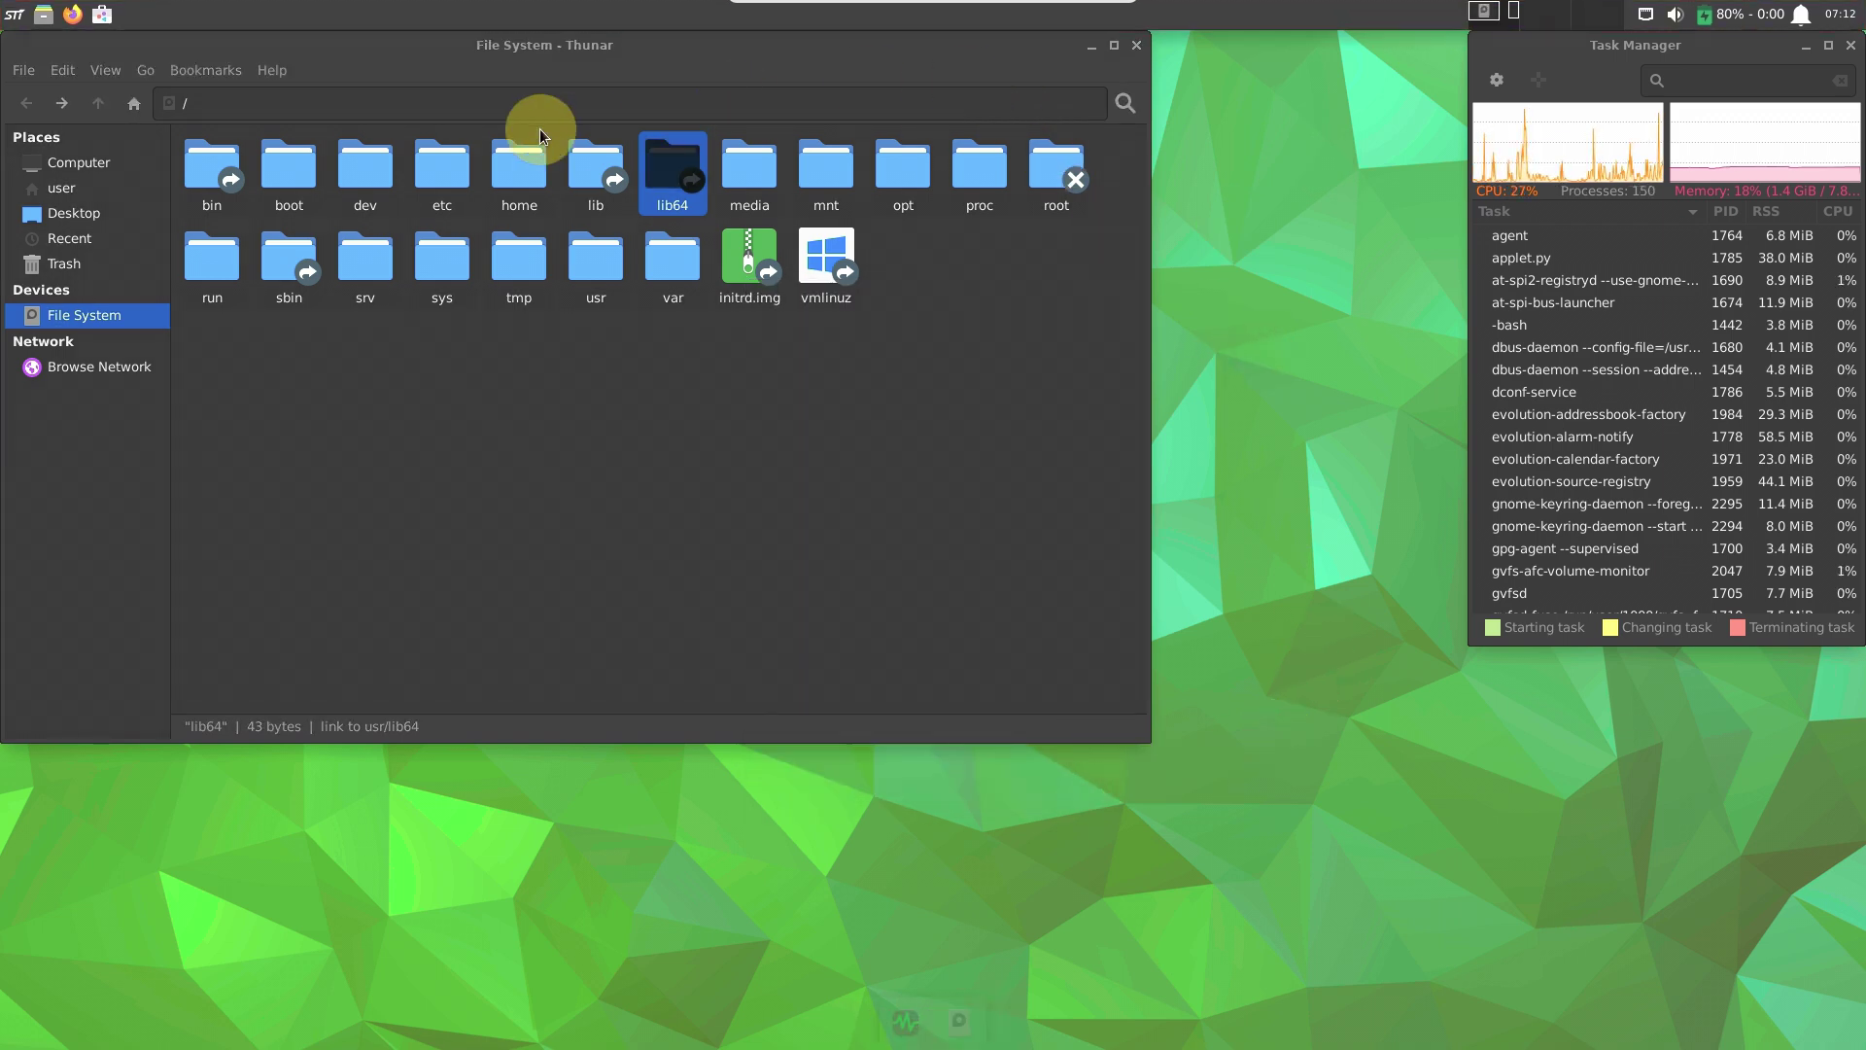
Open Desktop Settings from the desktop's right-click menu.
left_click(13, 21)
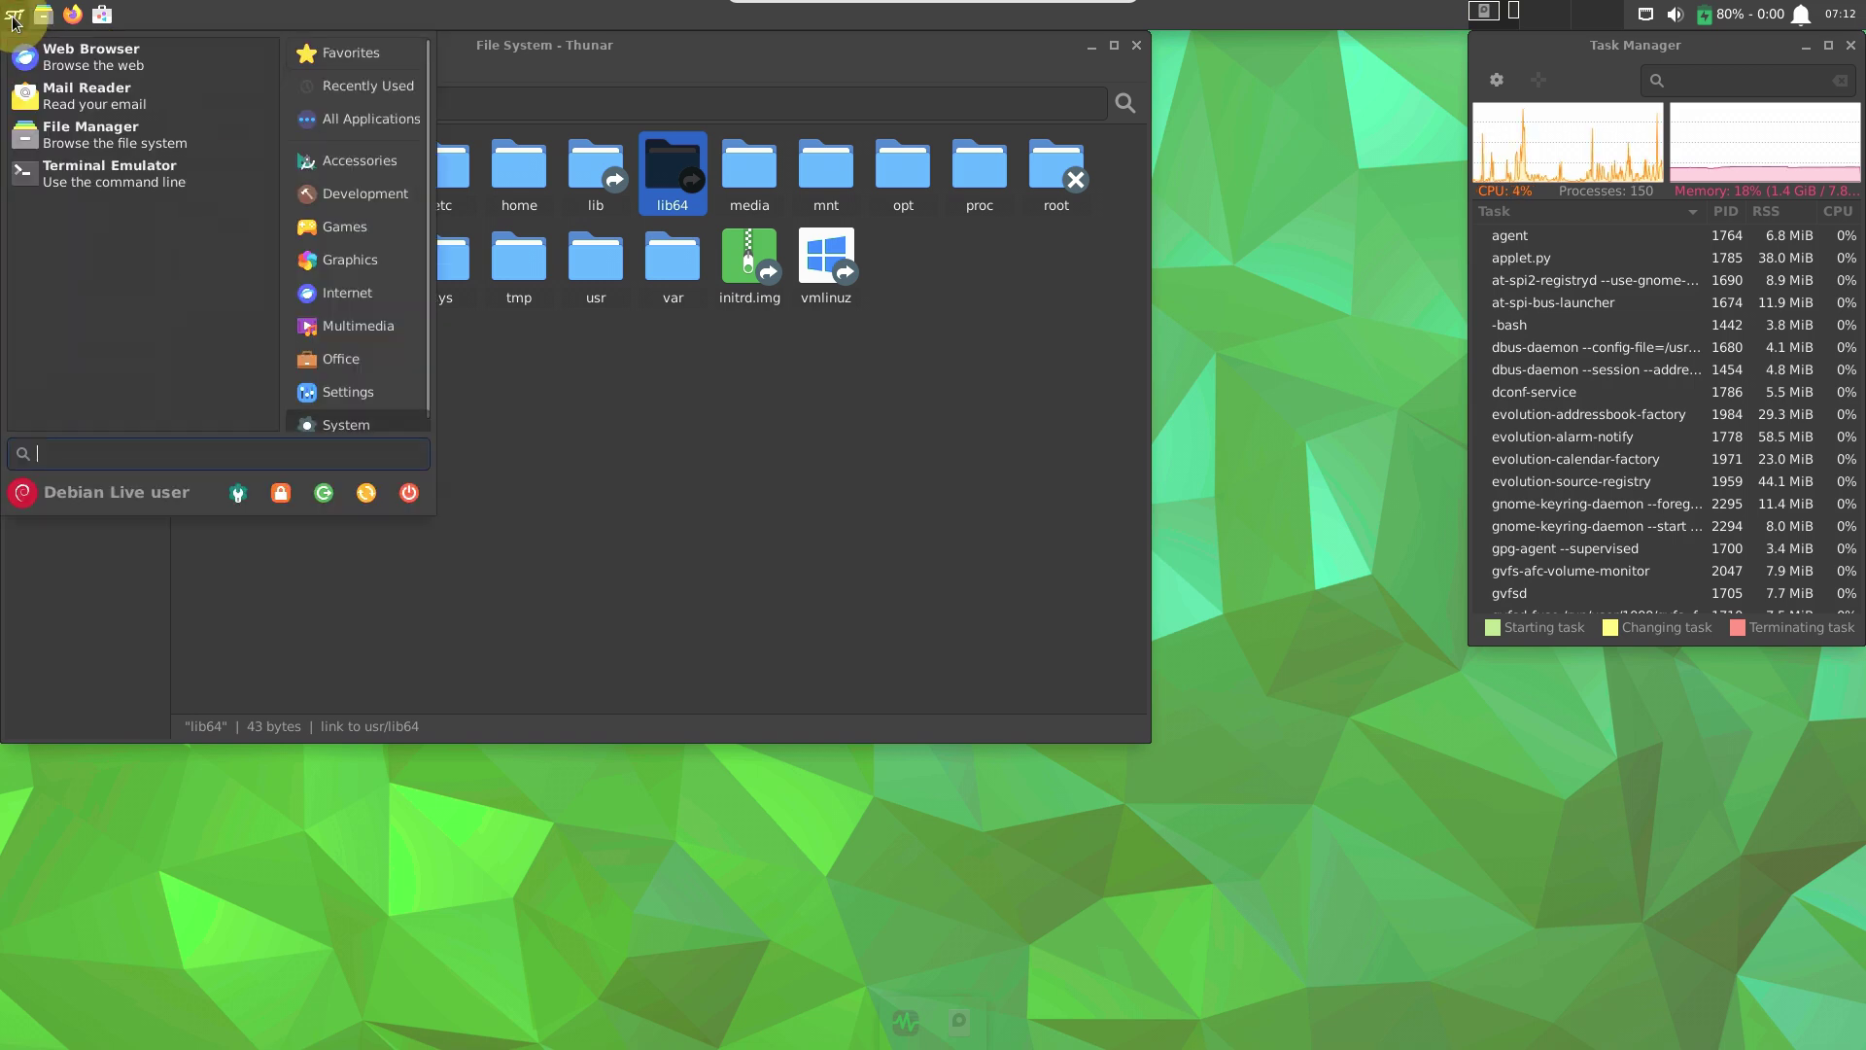
left_click(357, 158)
right_click(1283, 359)
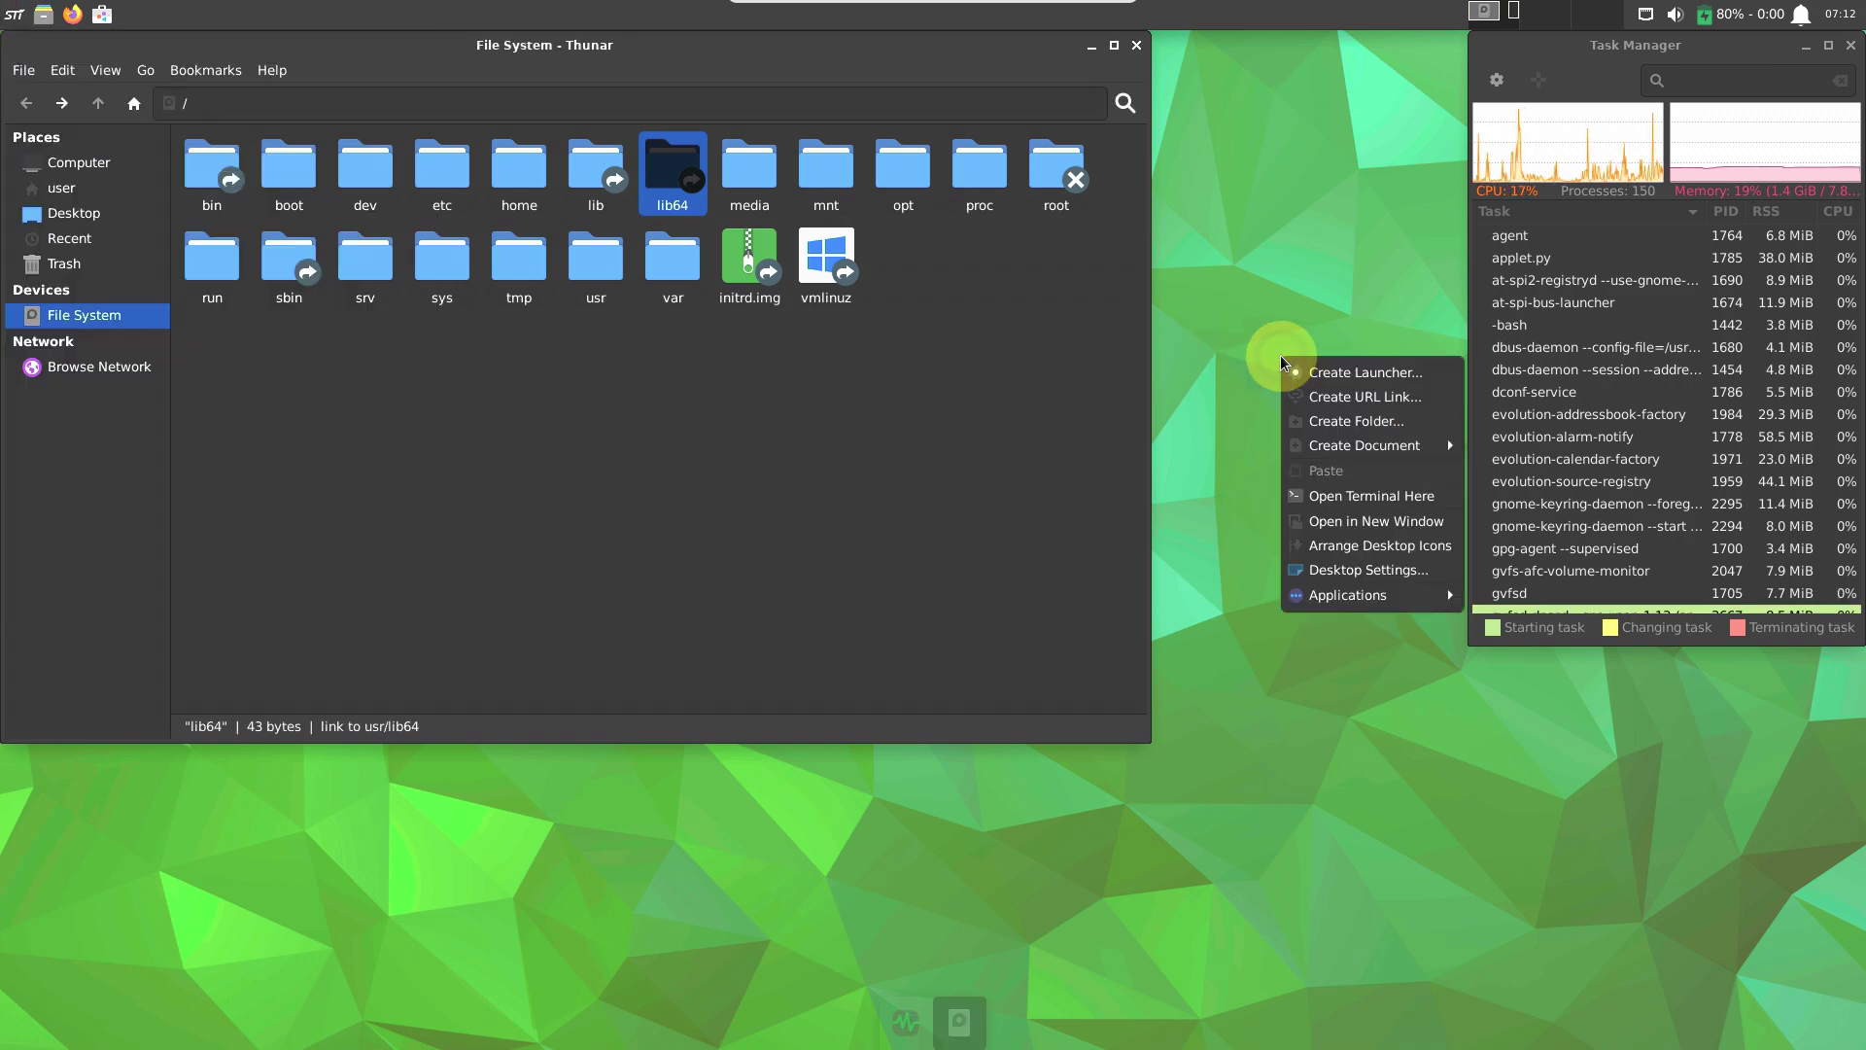
left_click(1363, 573)
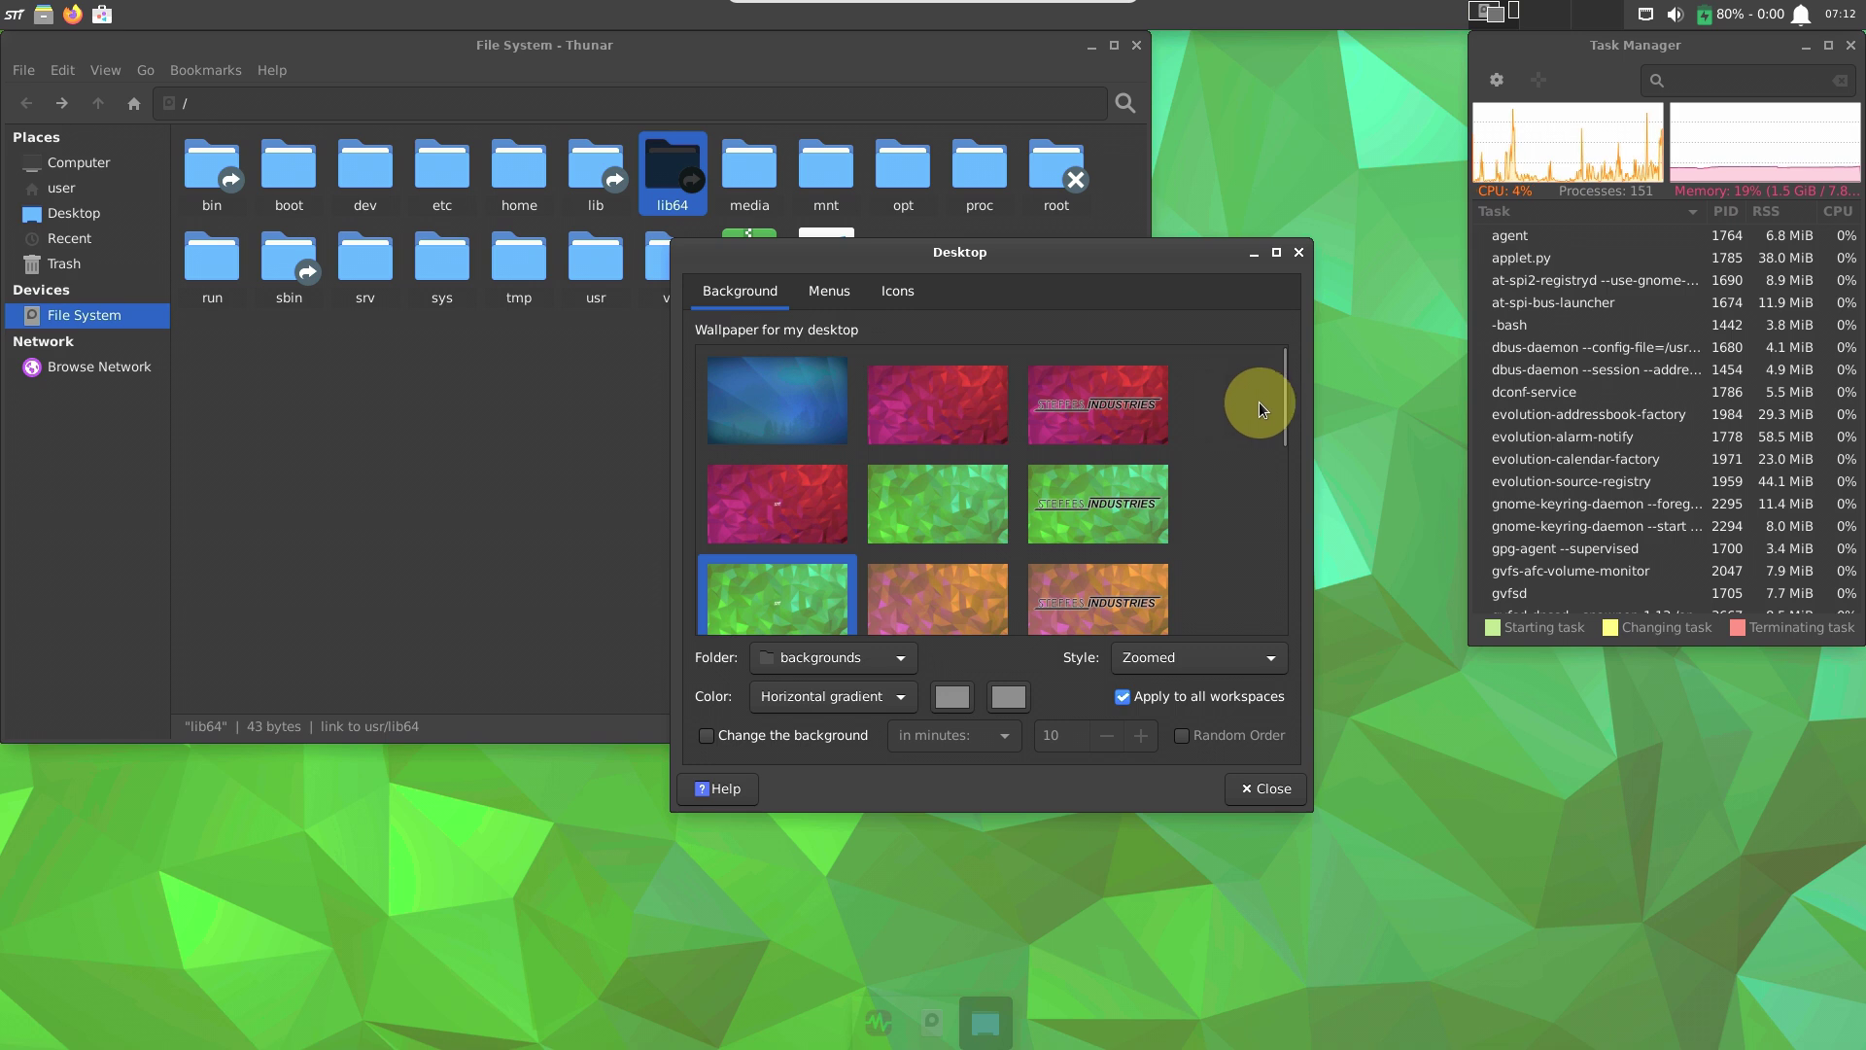
Set the green-and-orange low-poly wallpaper, view the Menus and Icons tabs, and close.
left_click_drag(1280, 400, 1261, 632)
left_click(967, 500)
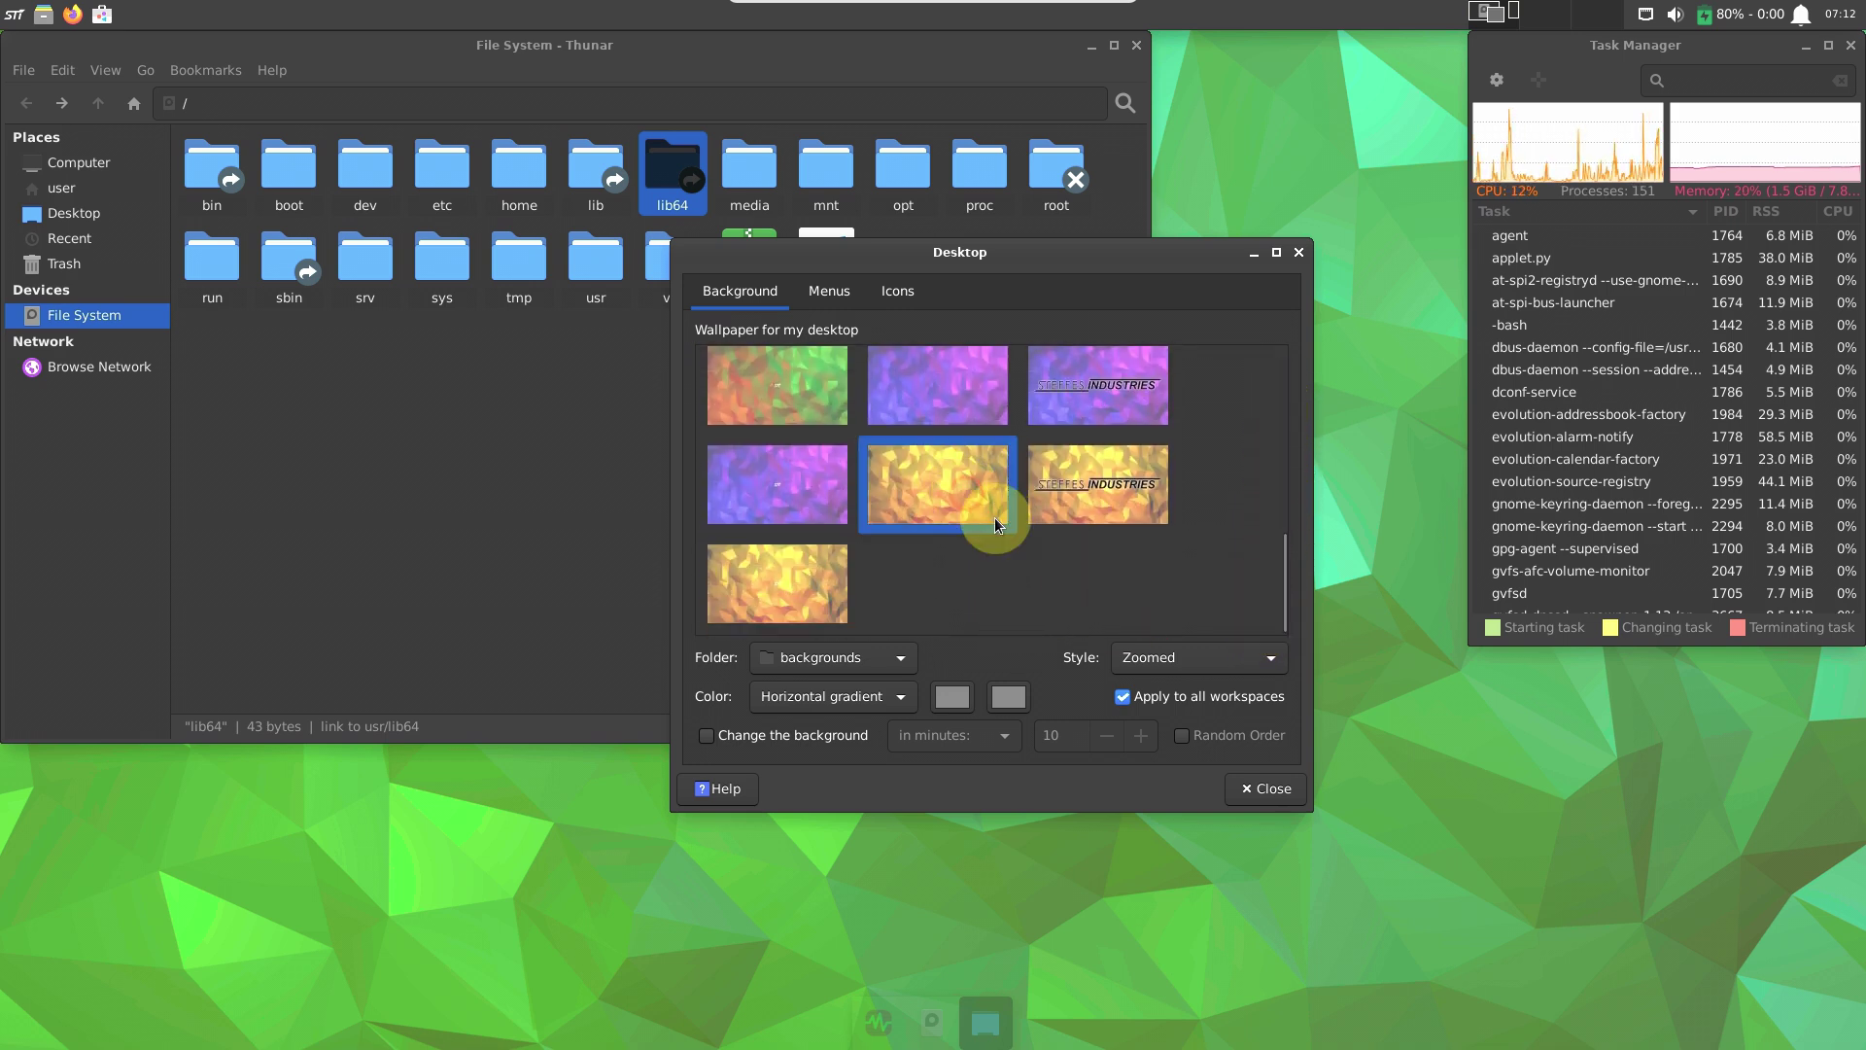
left_click(820, 383)
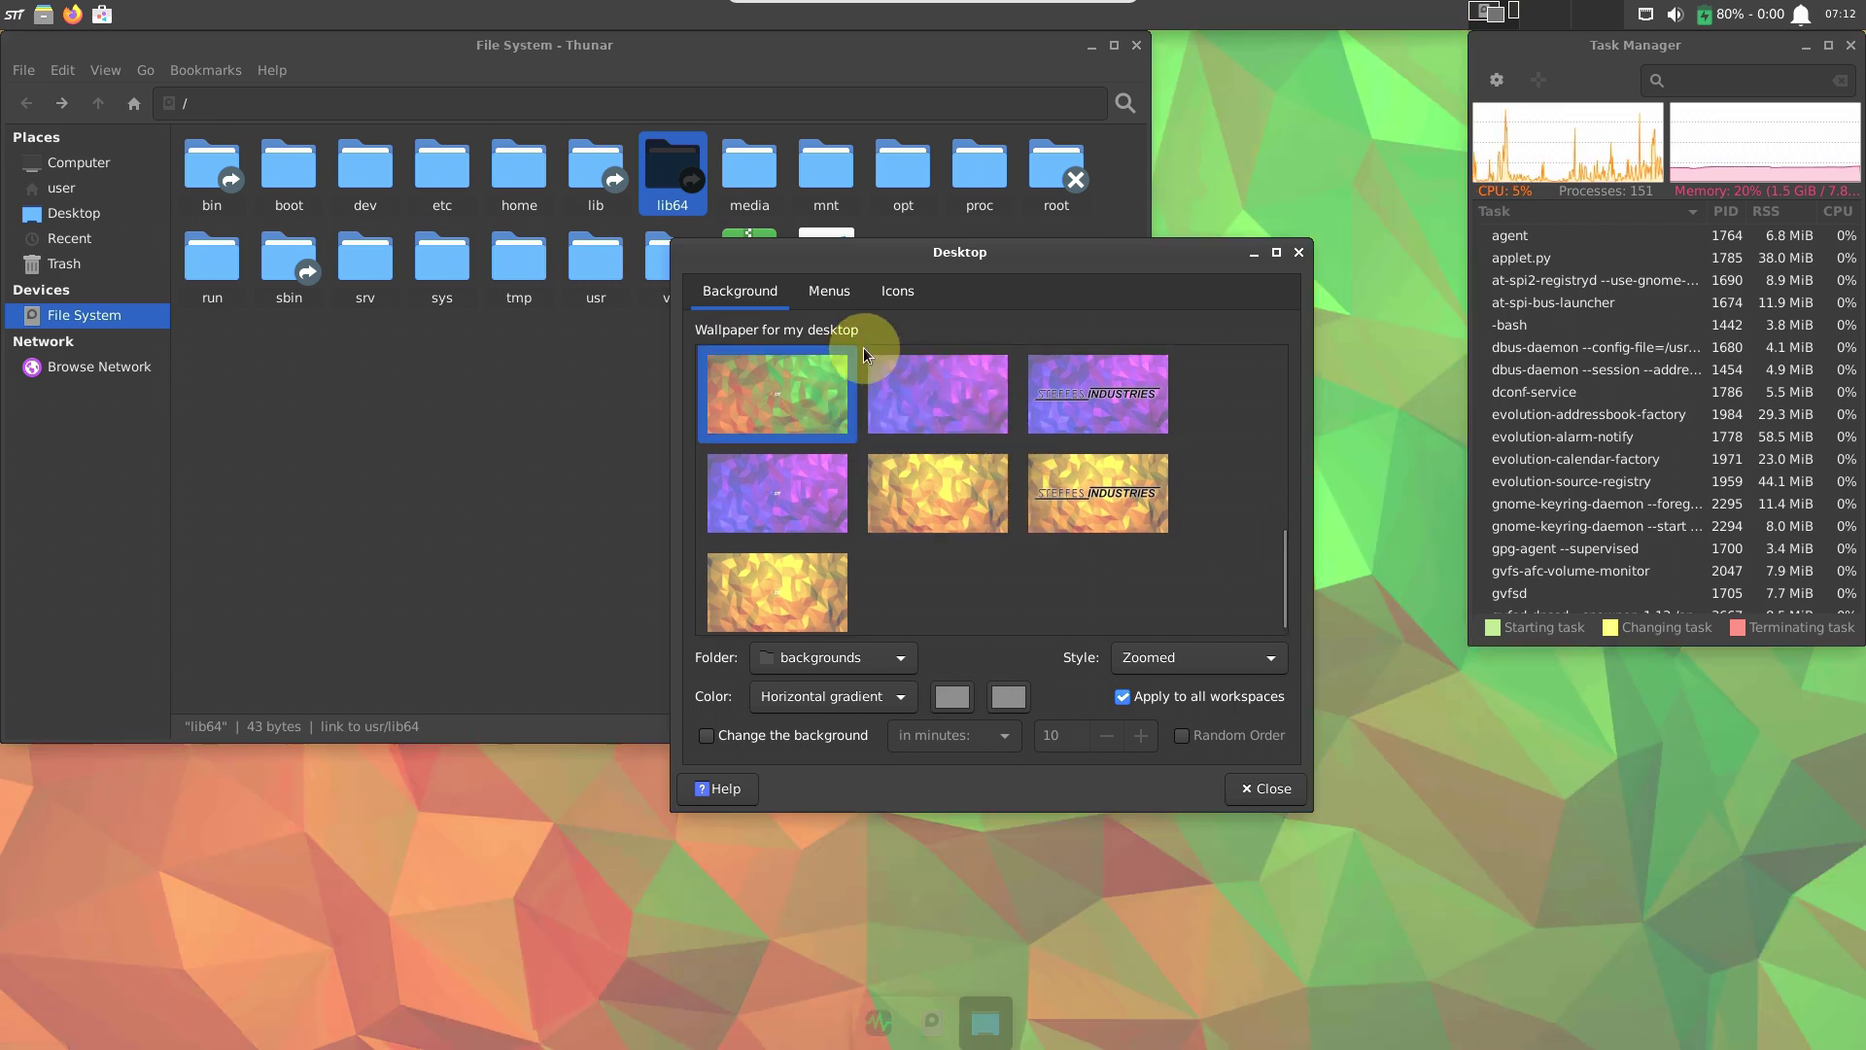
left_click(832, 298)
left_click(900, 293)
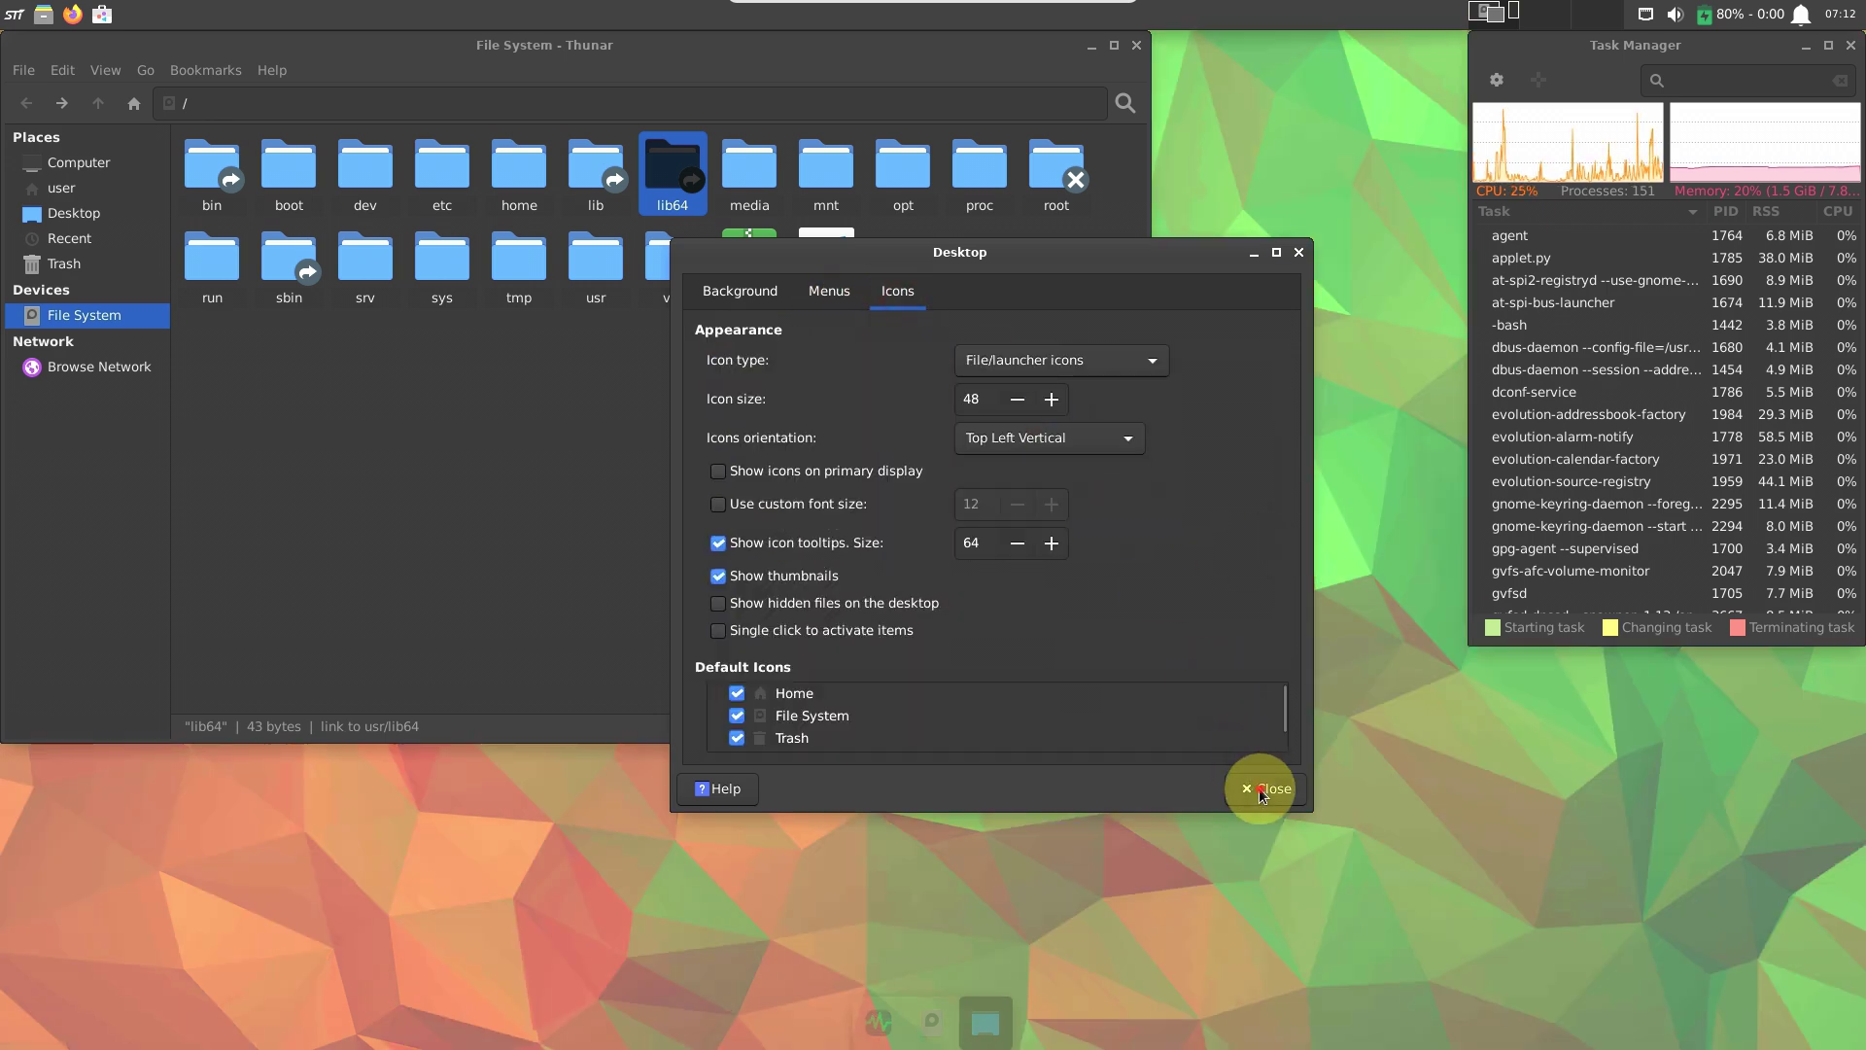
left_click(1259, 790)
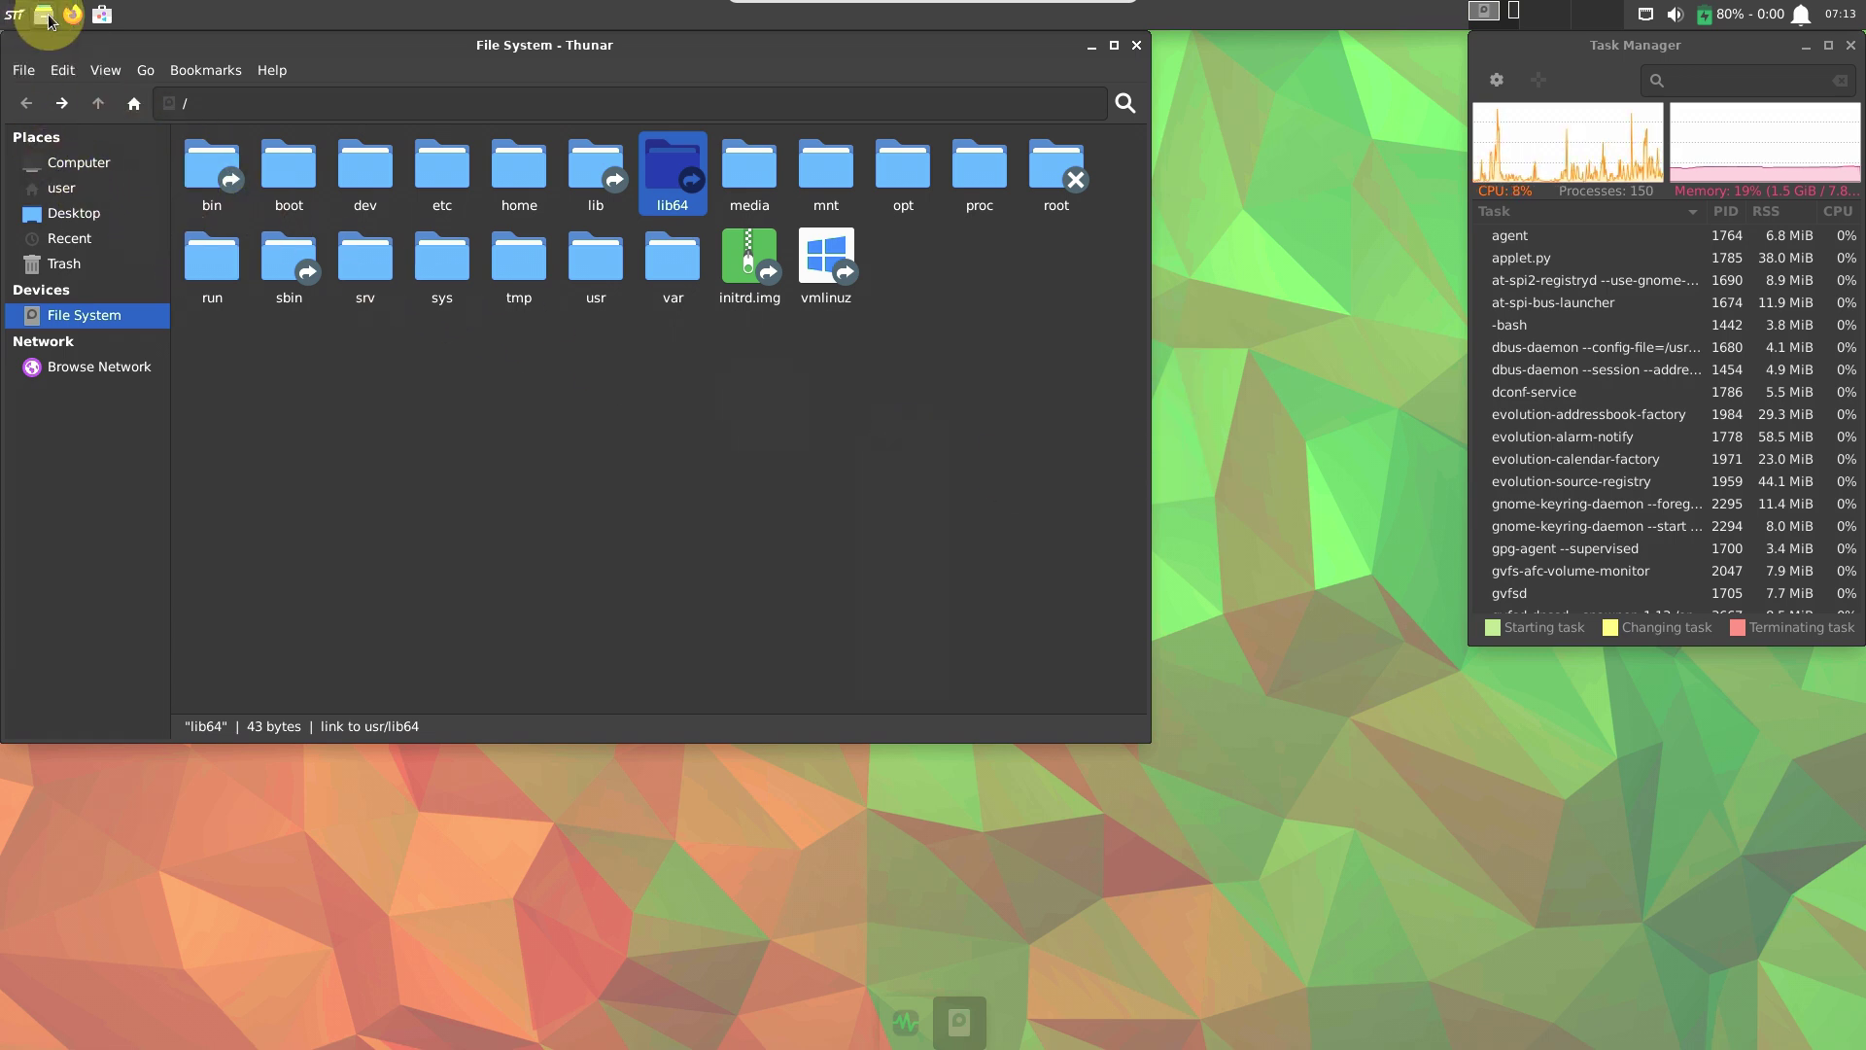
Launch Firefox from the top panel to its New Tab page.
left_click(113, 21)
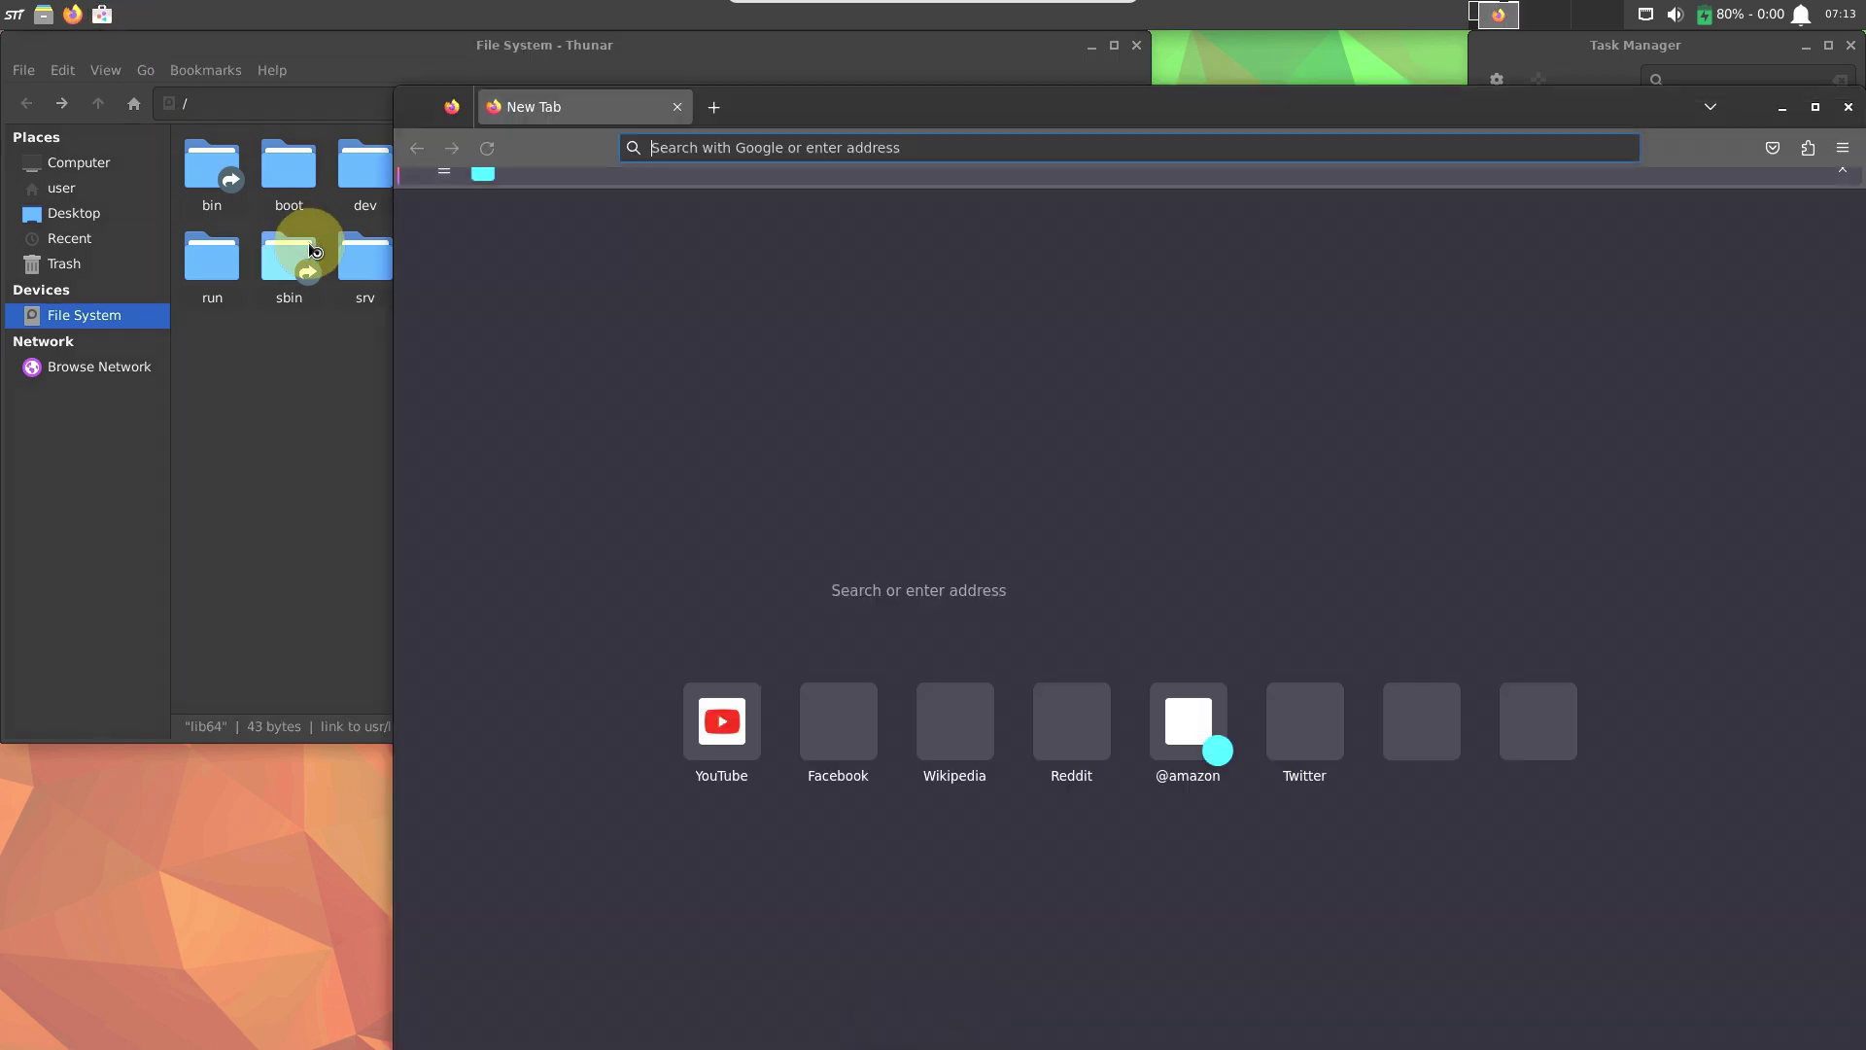
left_click(18, 20)
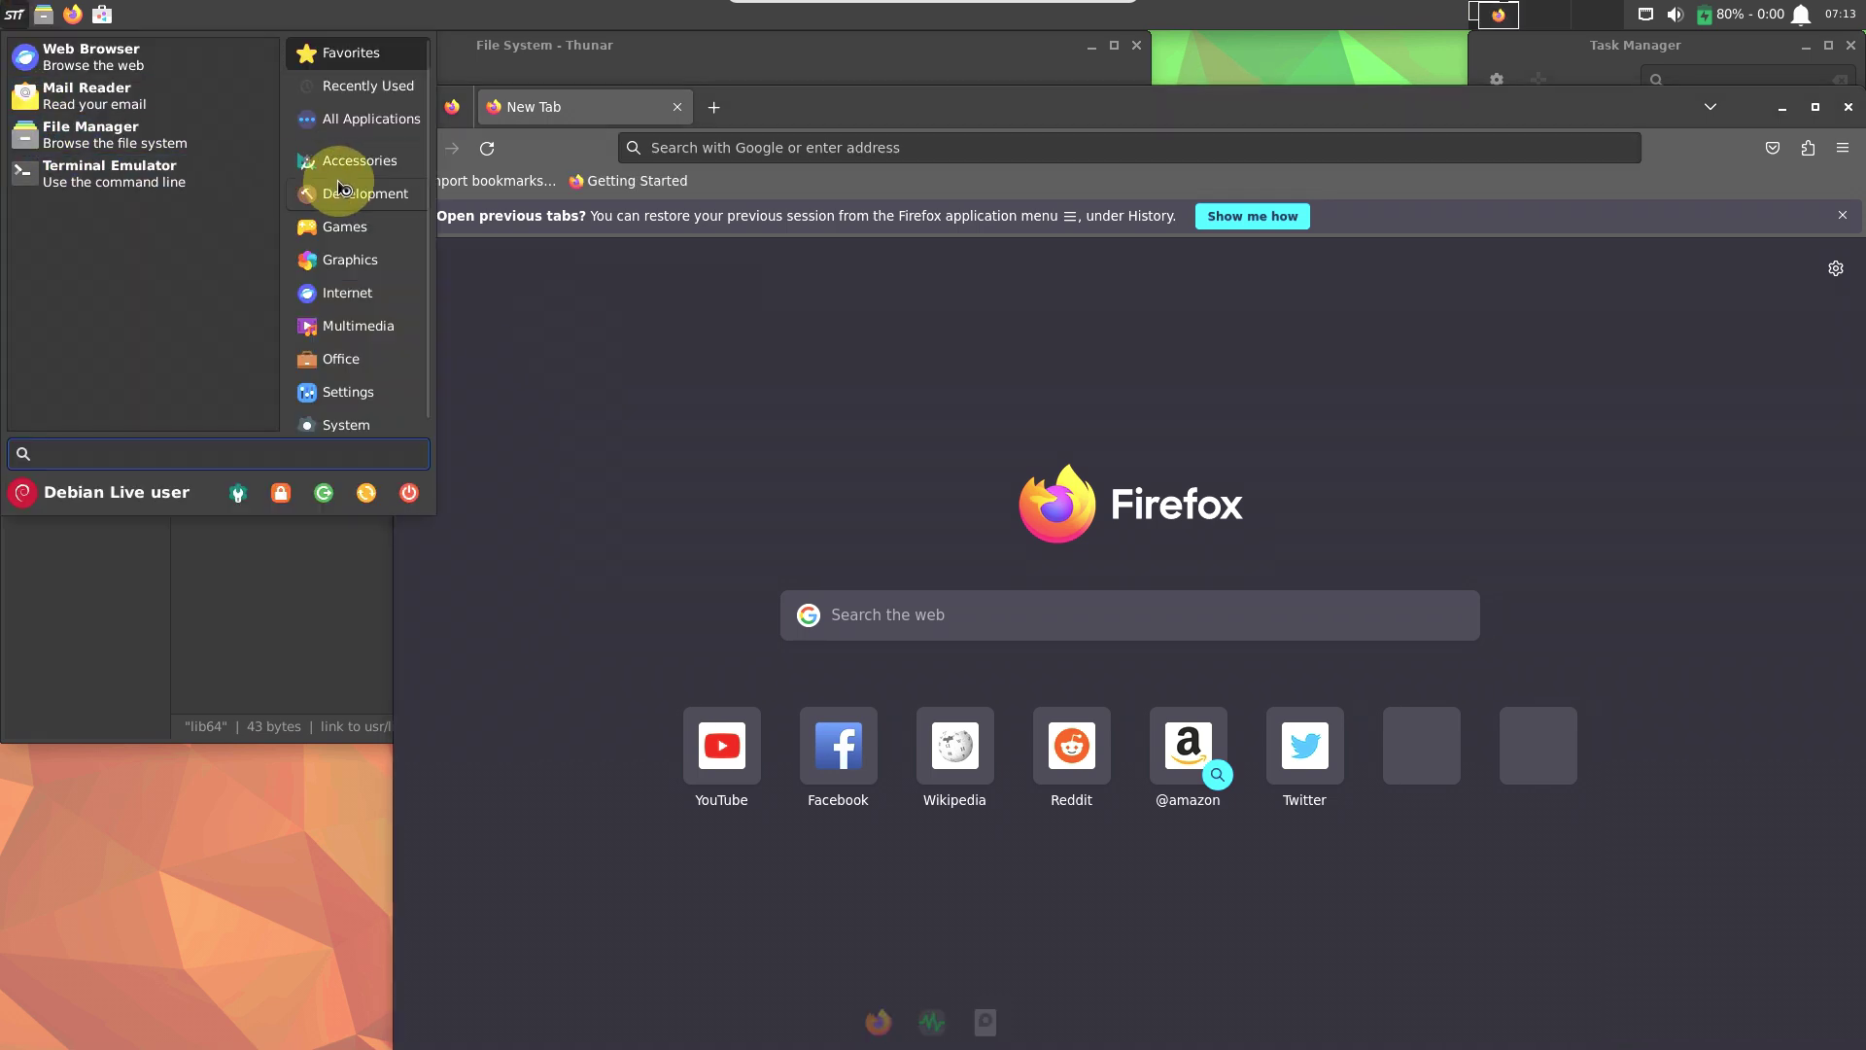
left_click(347, 154)
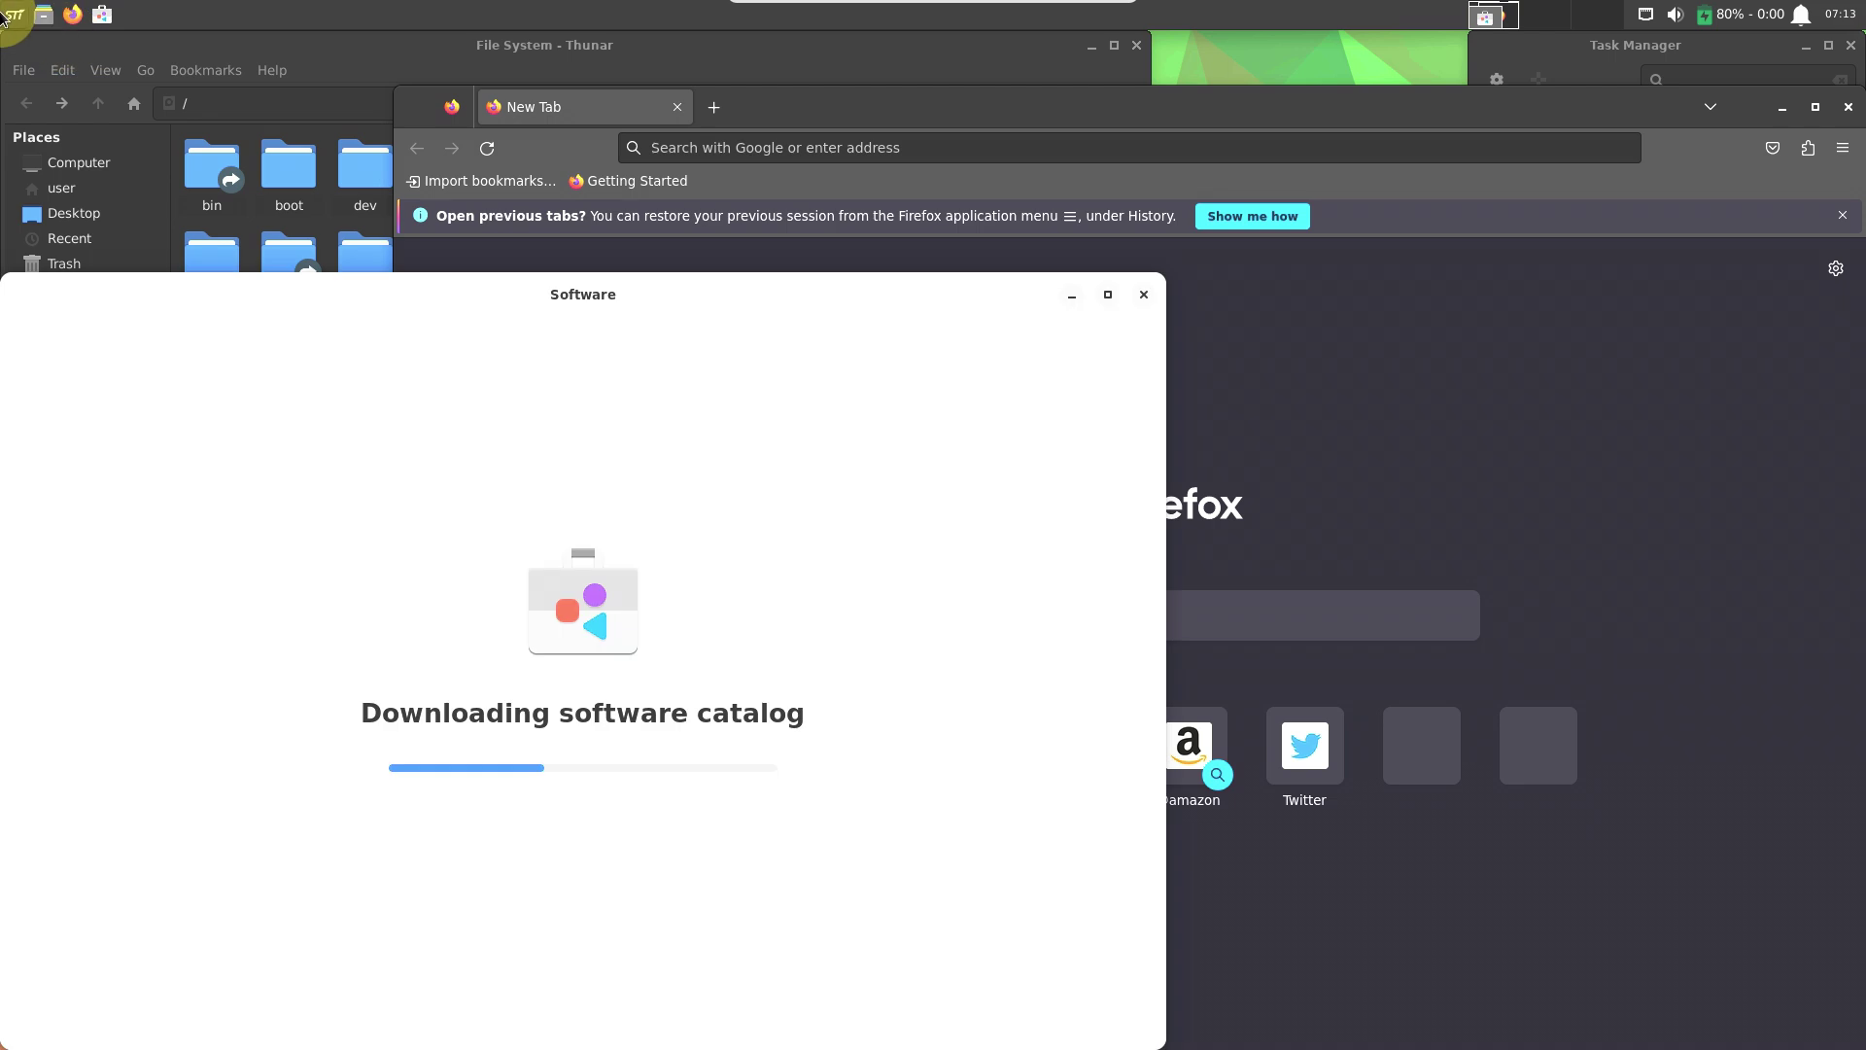
Enlarge the applications menu by dragging its corner while showing Accessories.
left_click(8, 14)
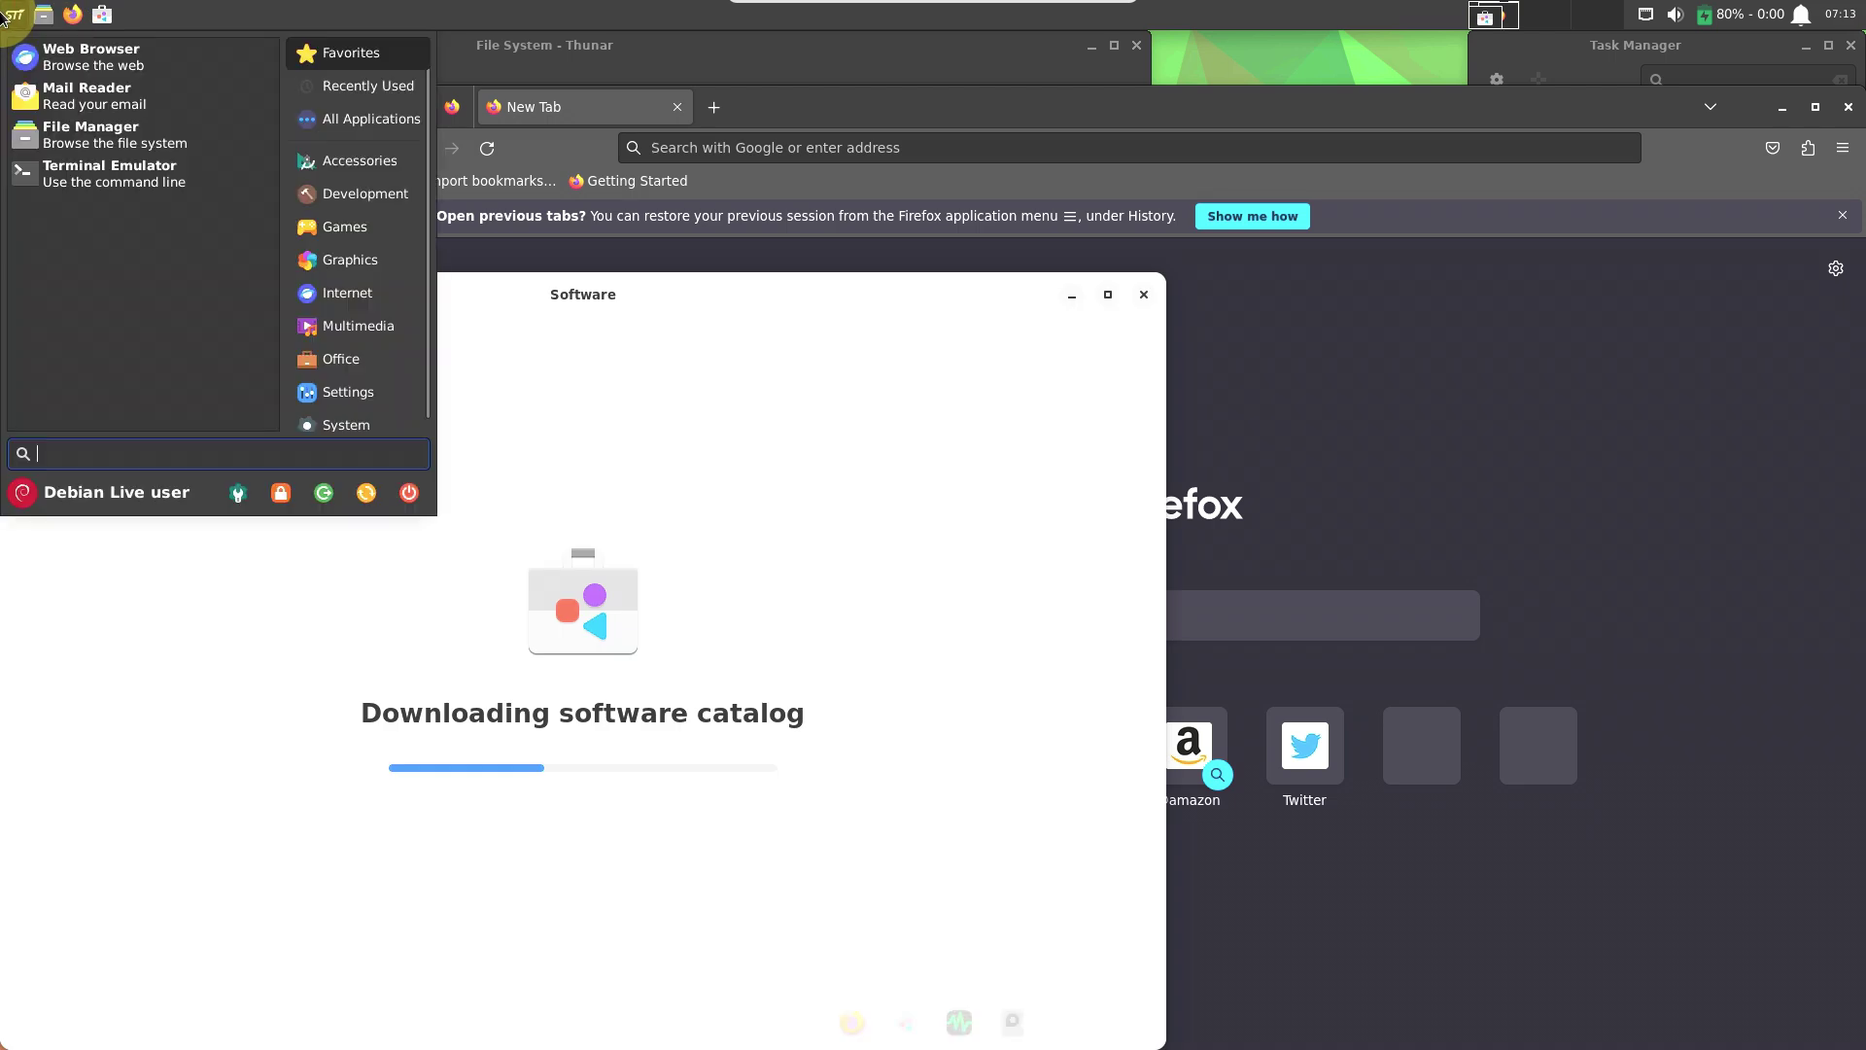
left_click(358, 171)
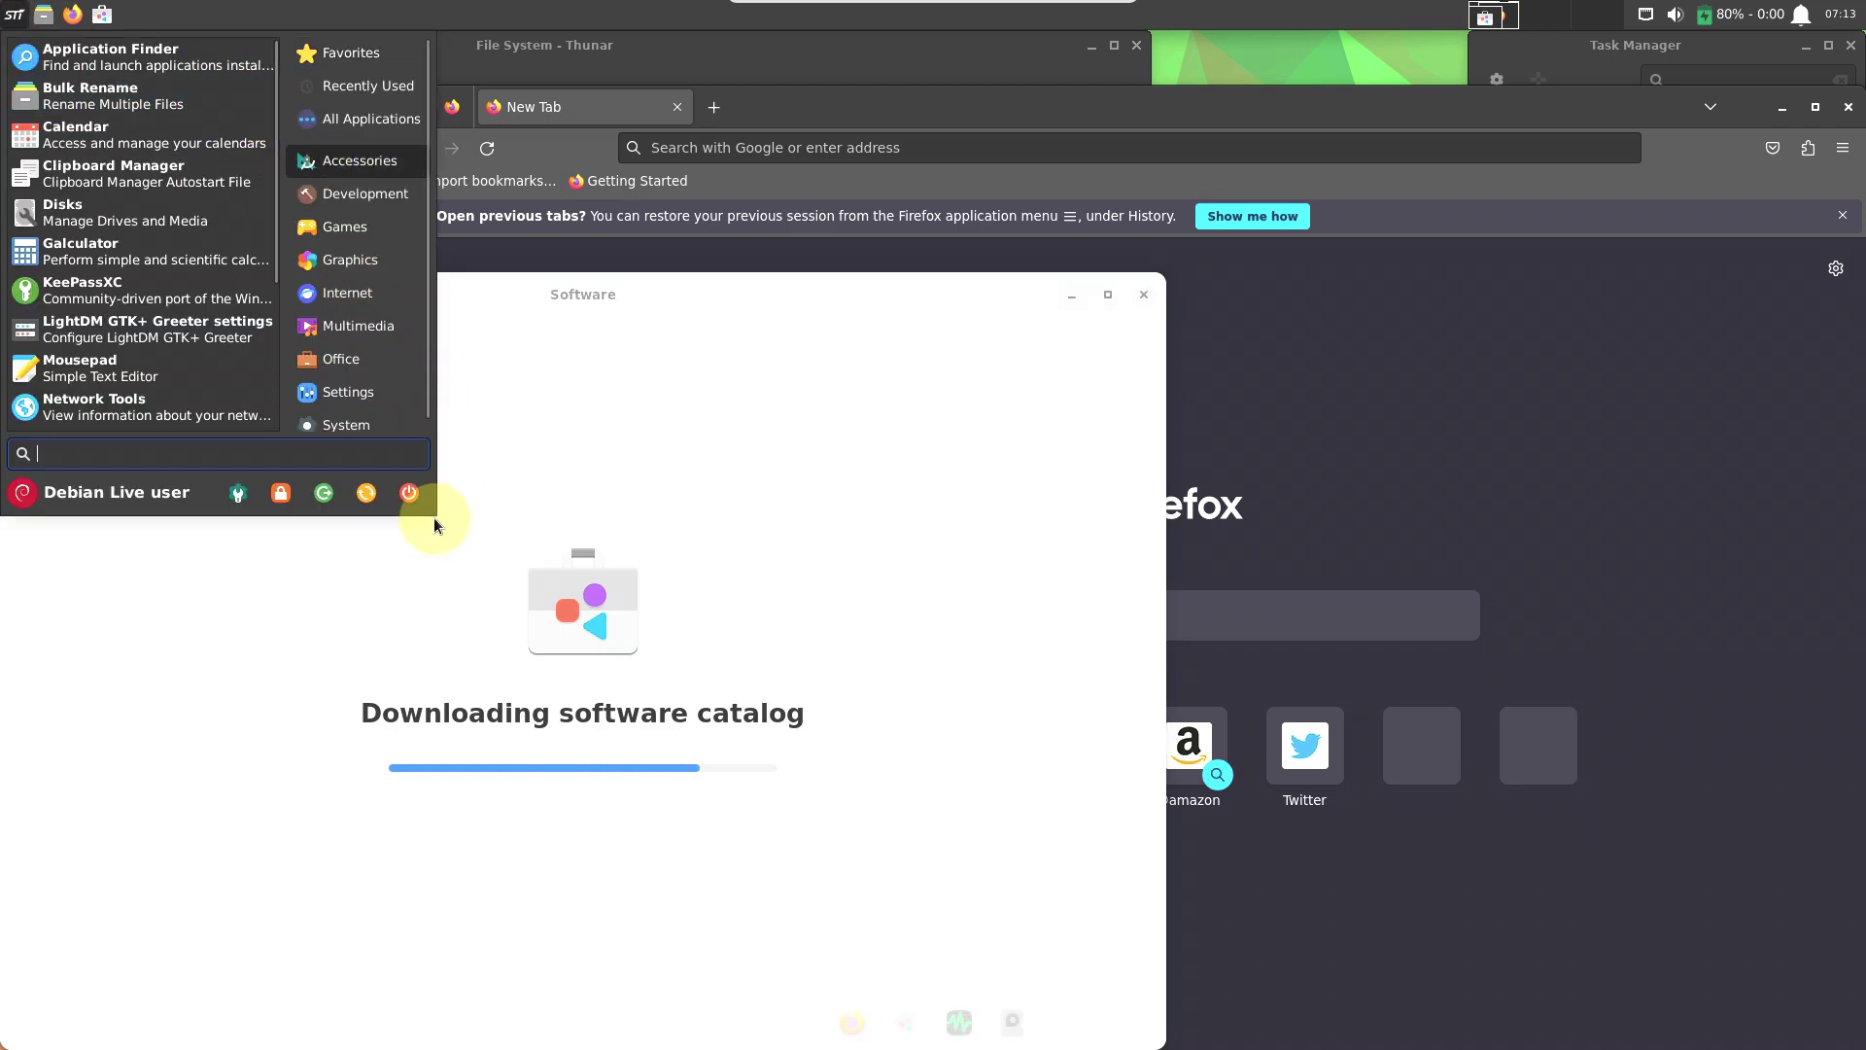
left_click_drag(434, 508, 820, 843)
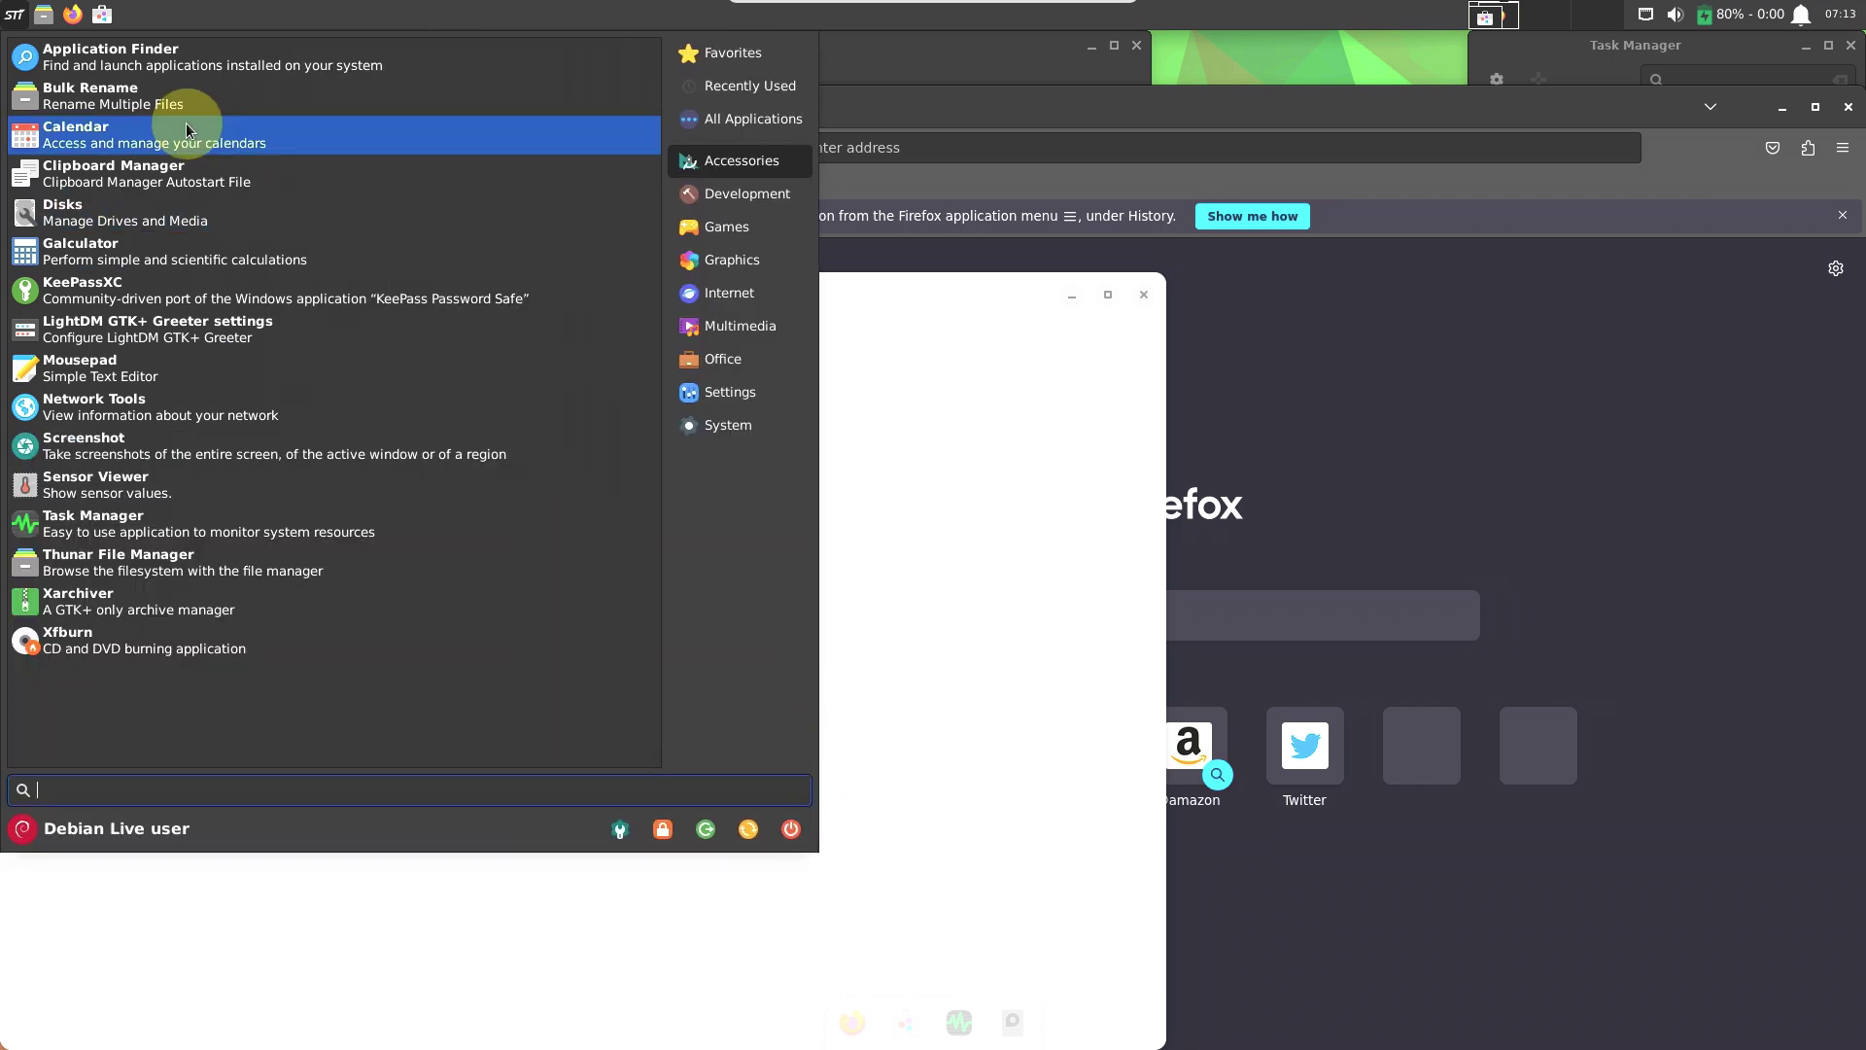
key("Escape")
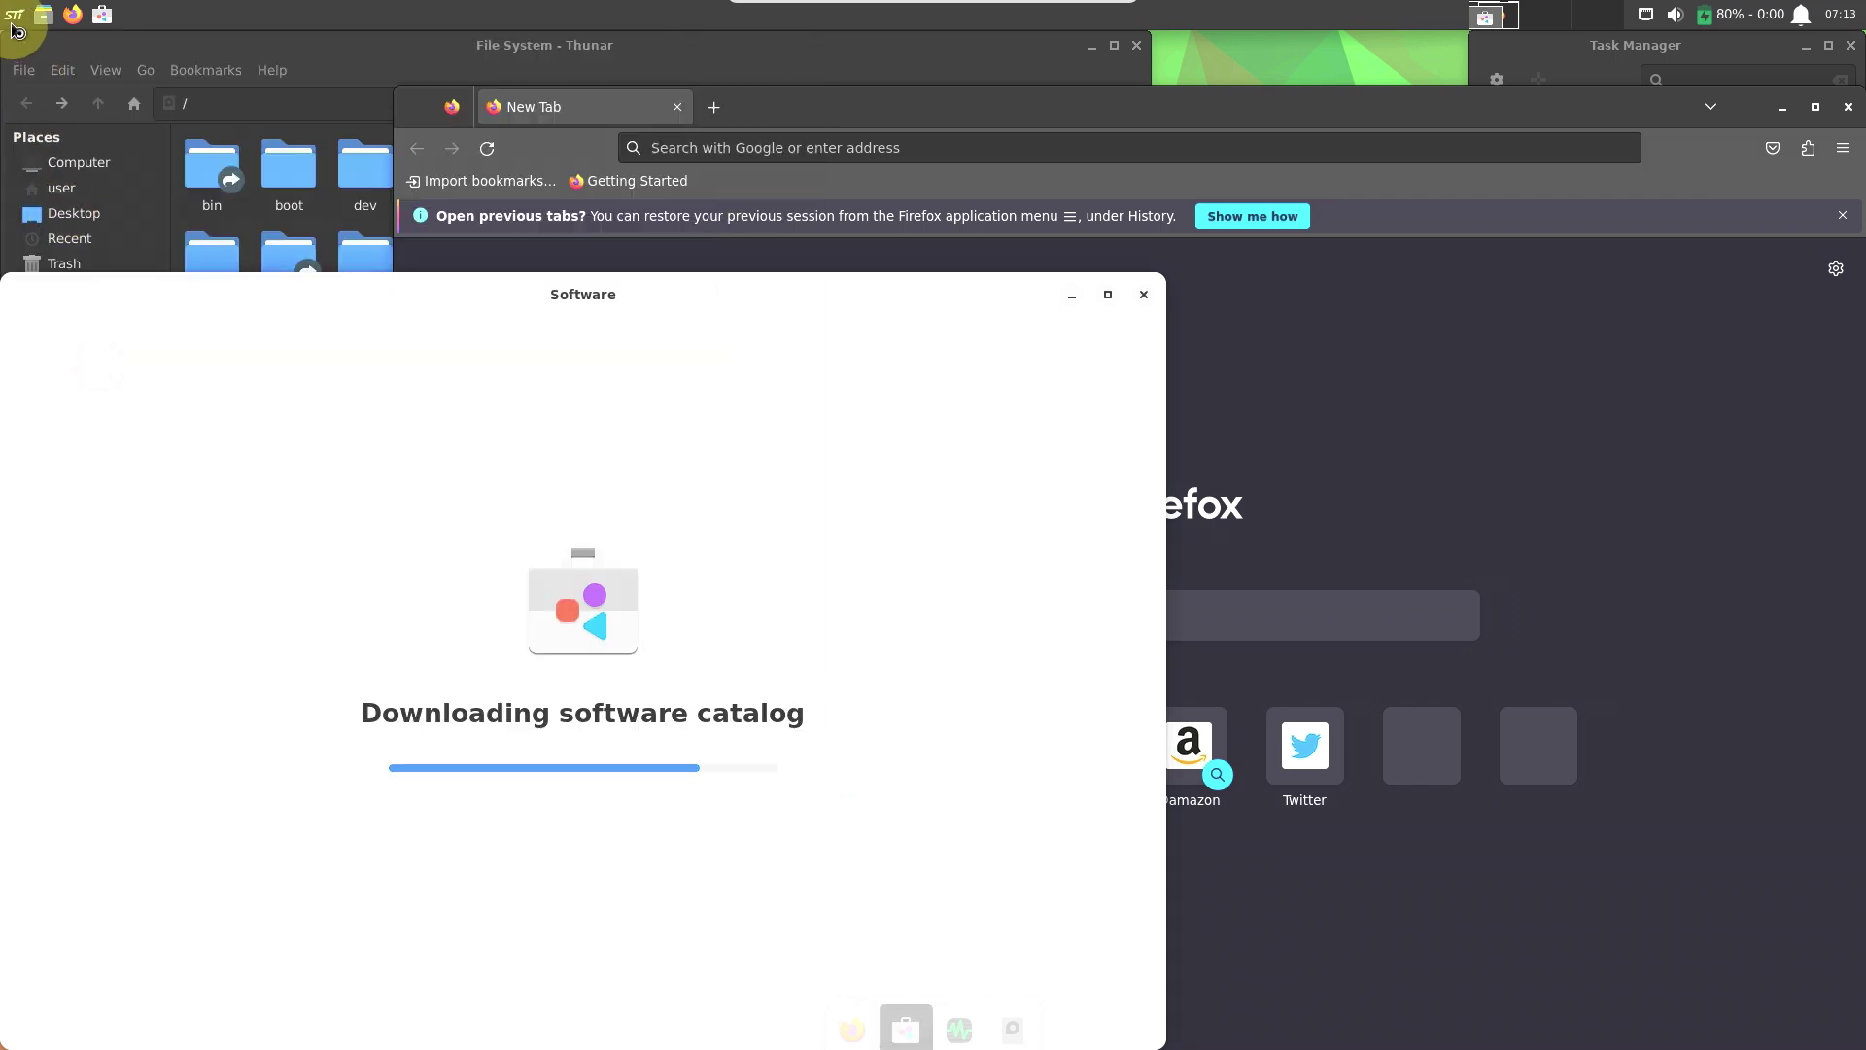
Reopen the resized applications menu and browse the Accessories programs.
left_click(15, 19)
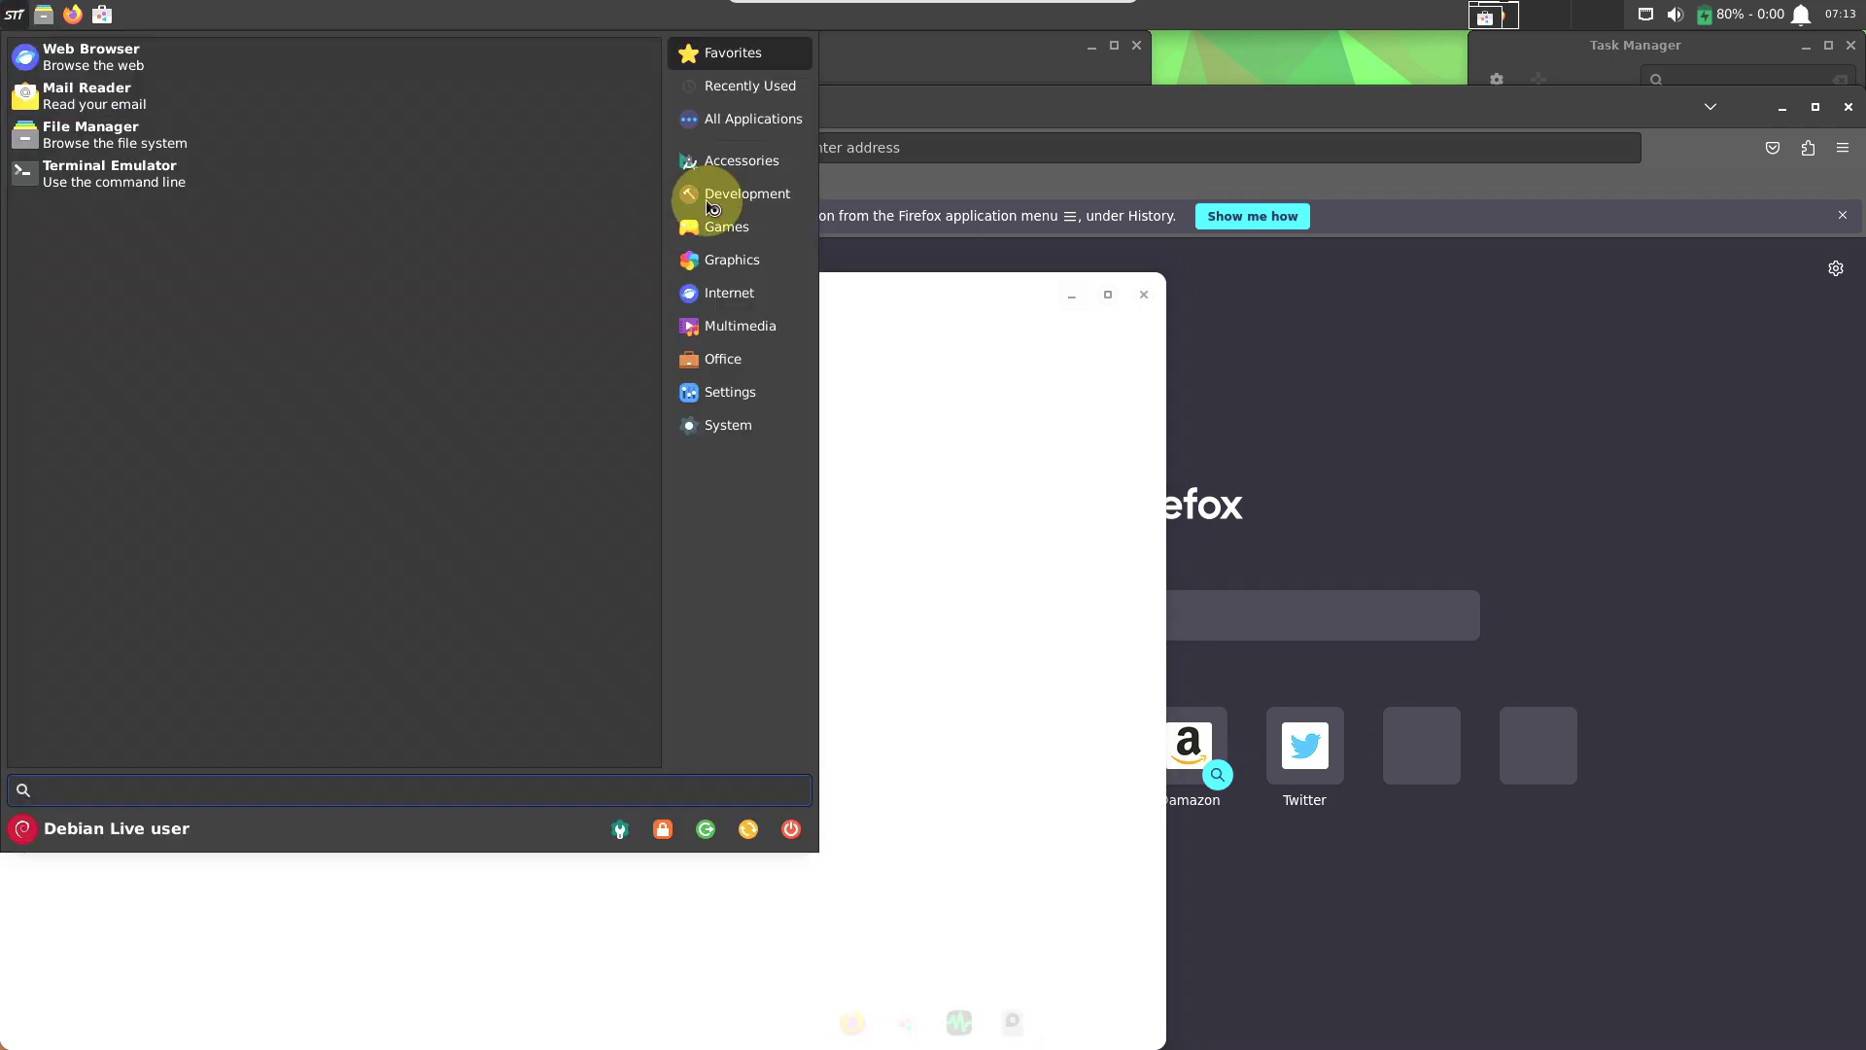
left_click(709, 147)
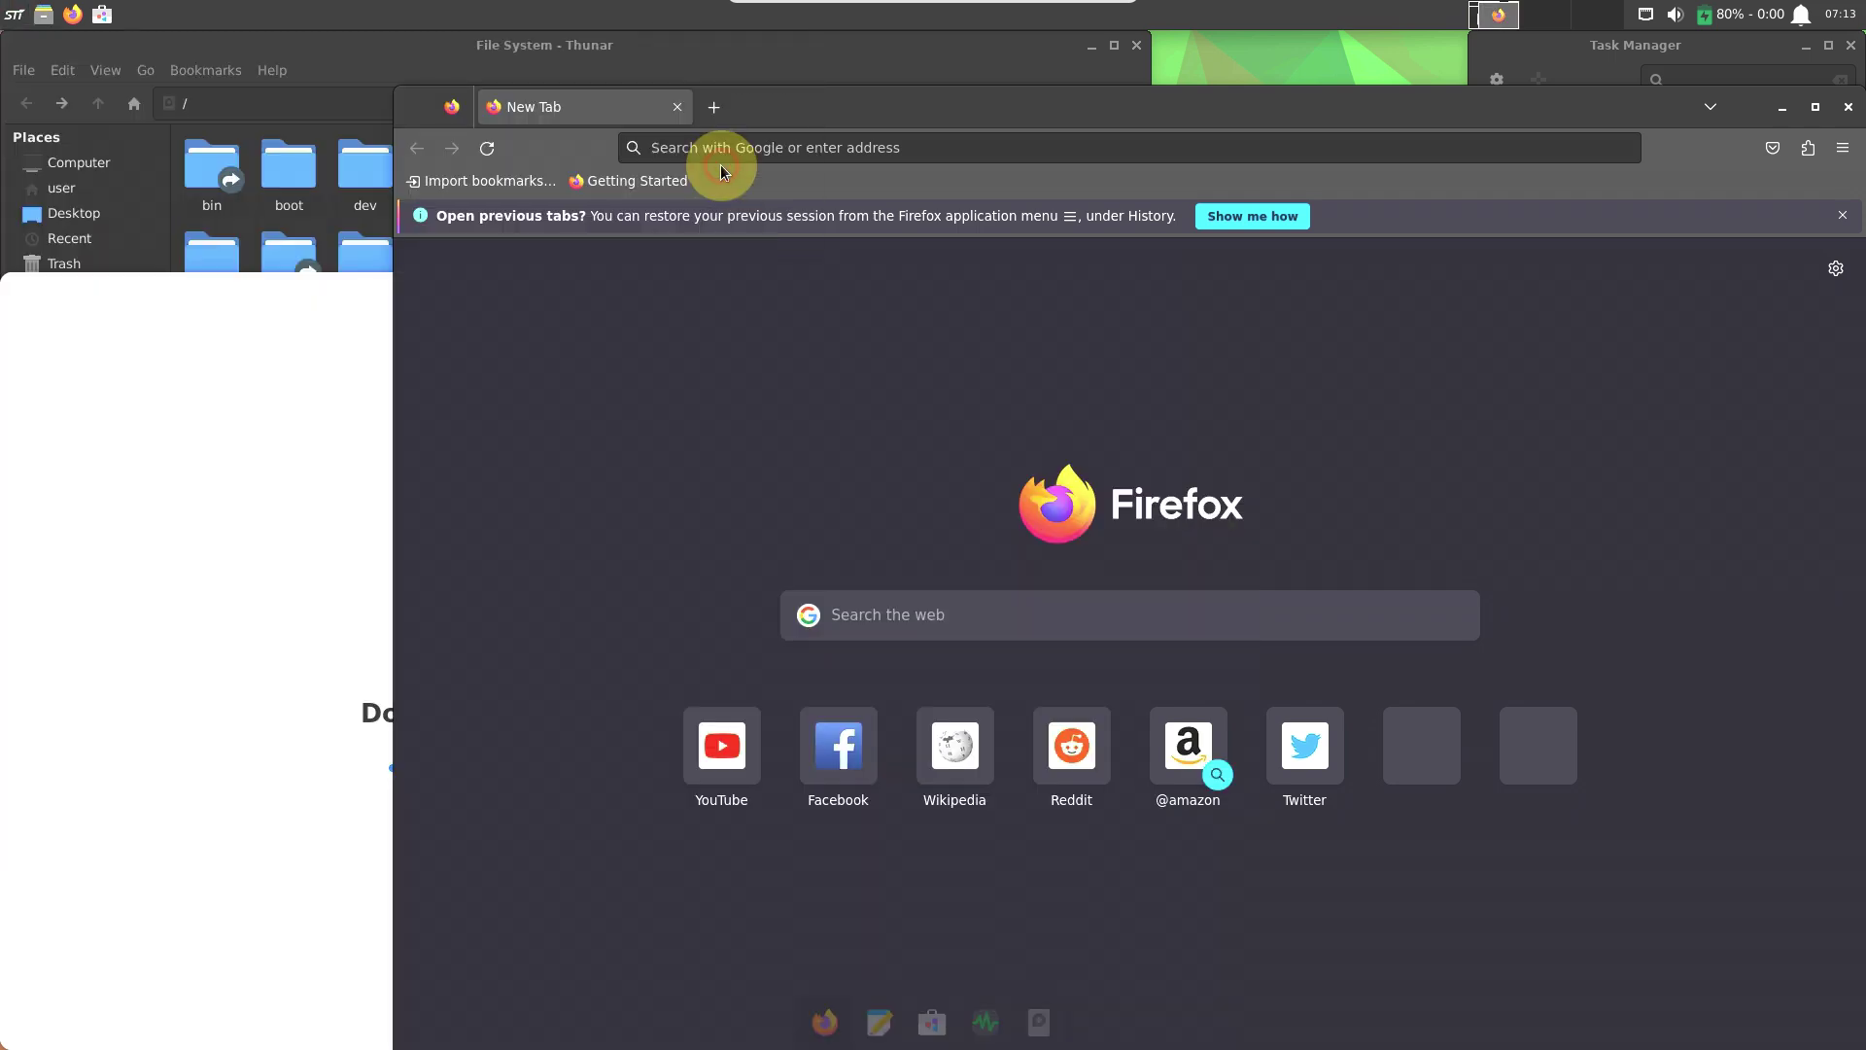
left_click(11, 16)
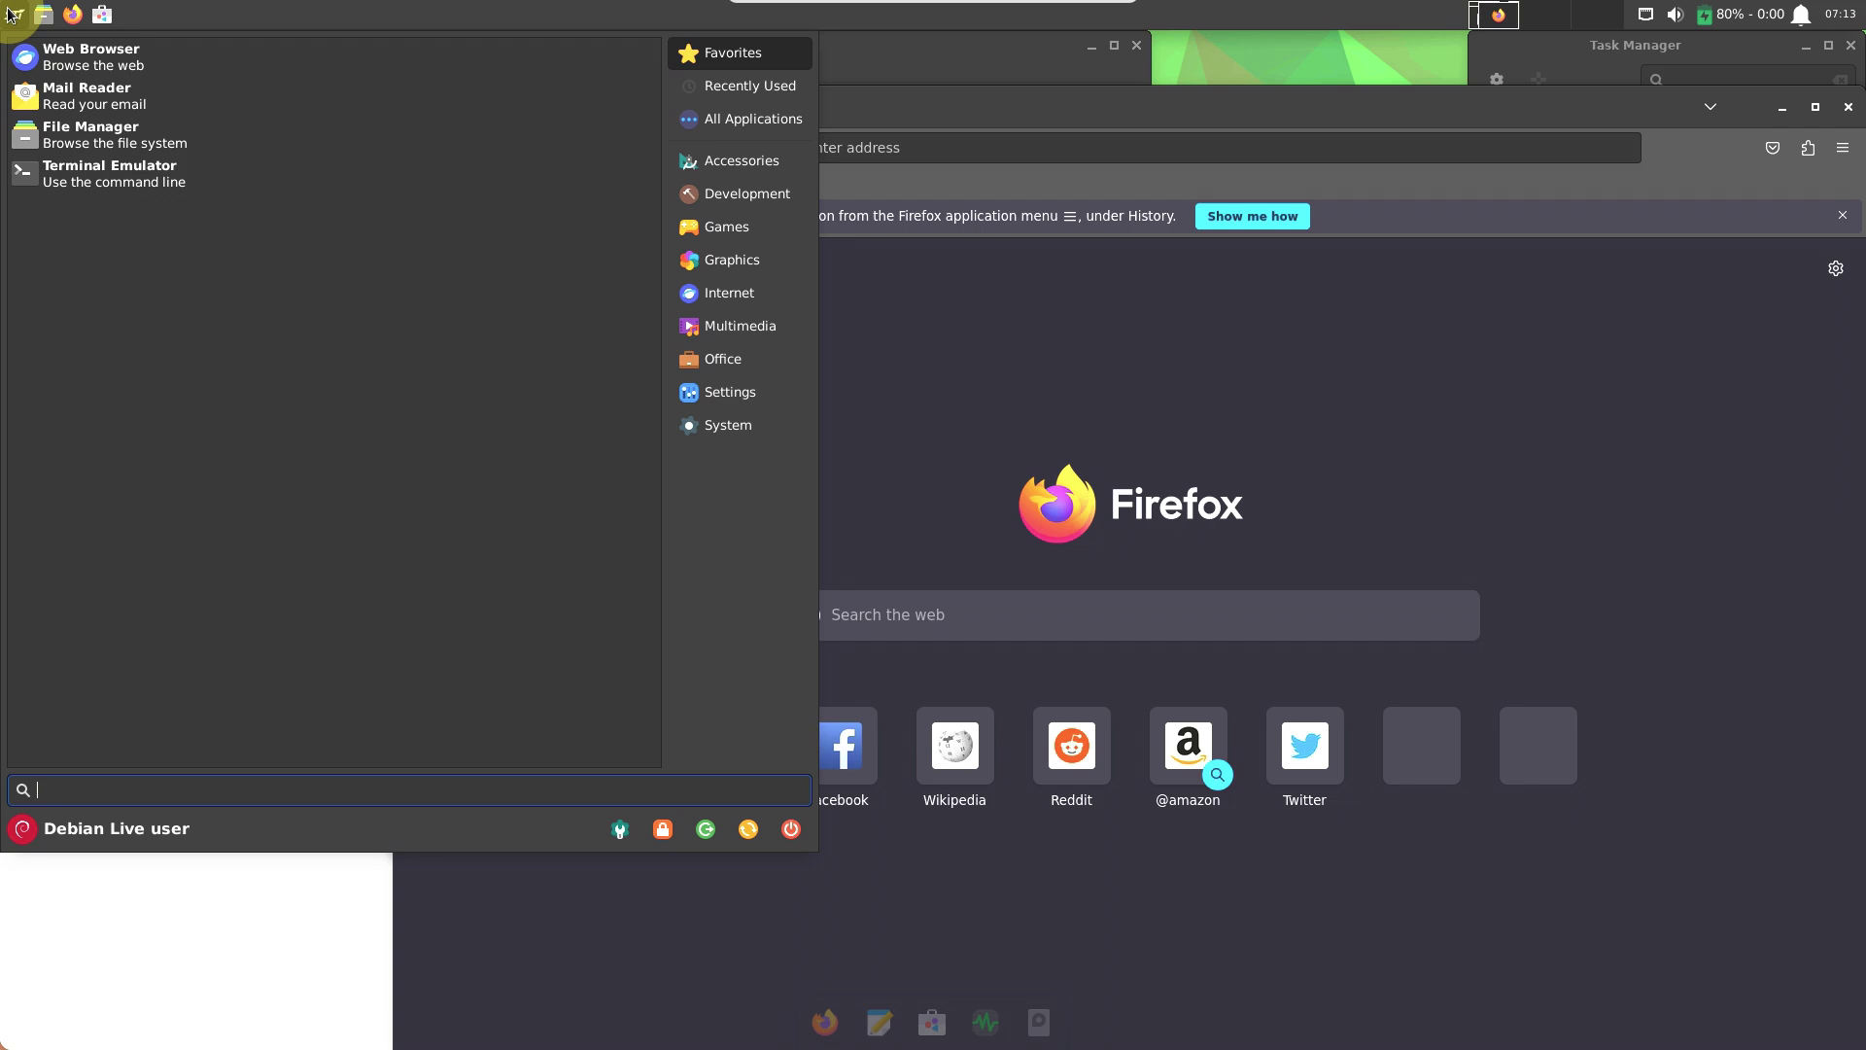
left_click(738, 167)
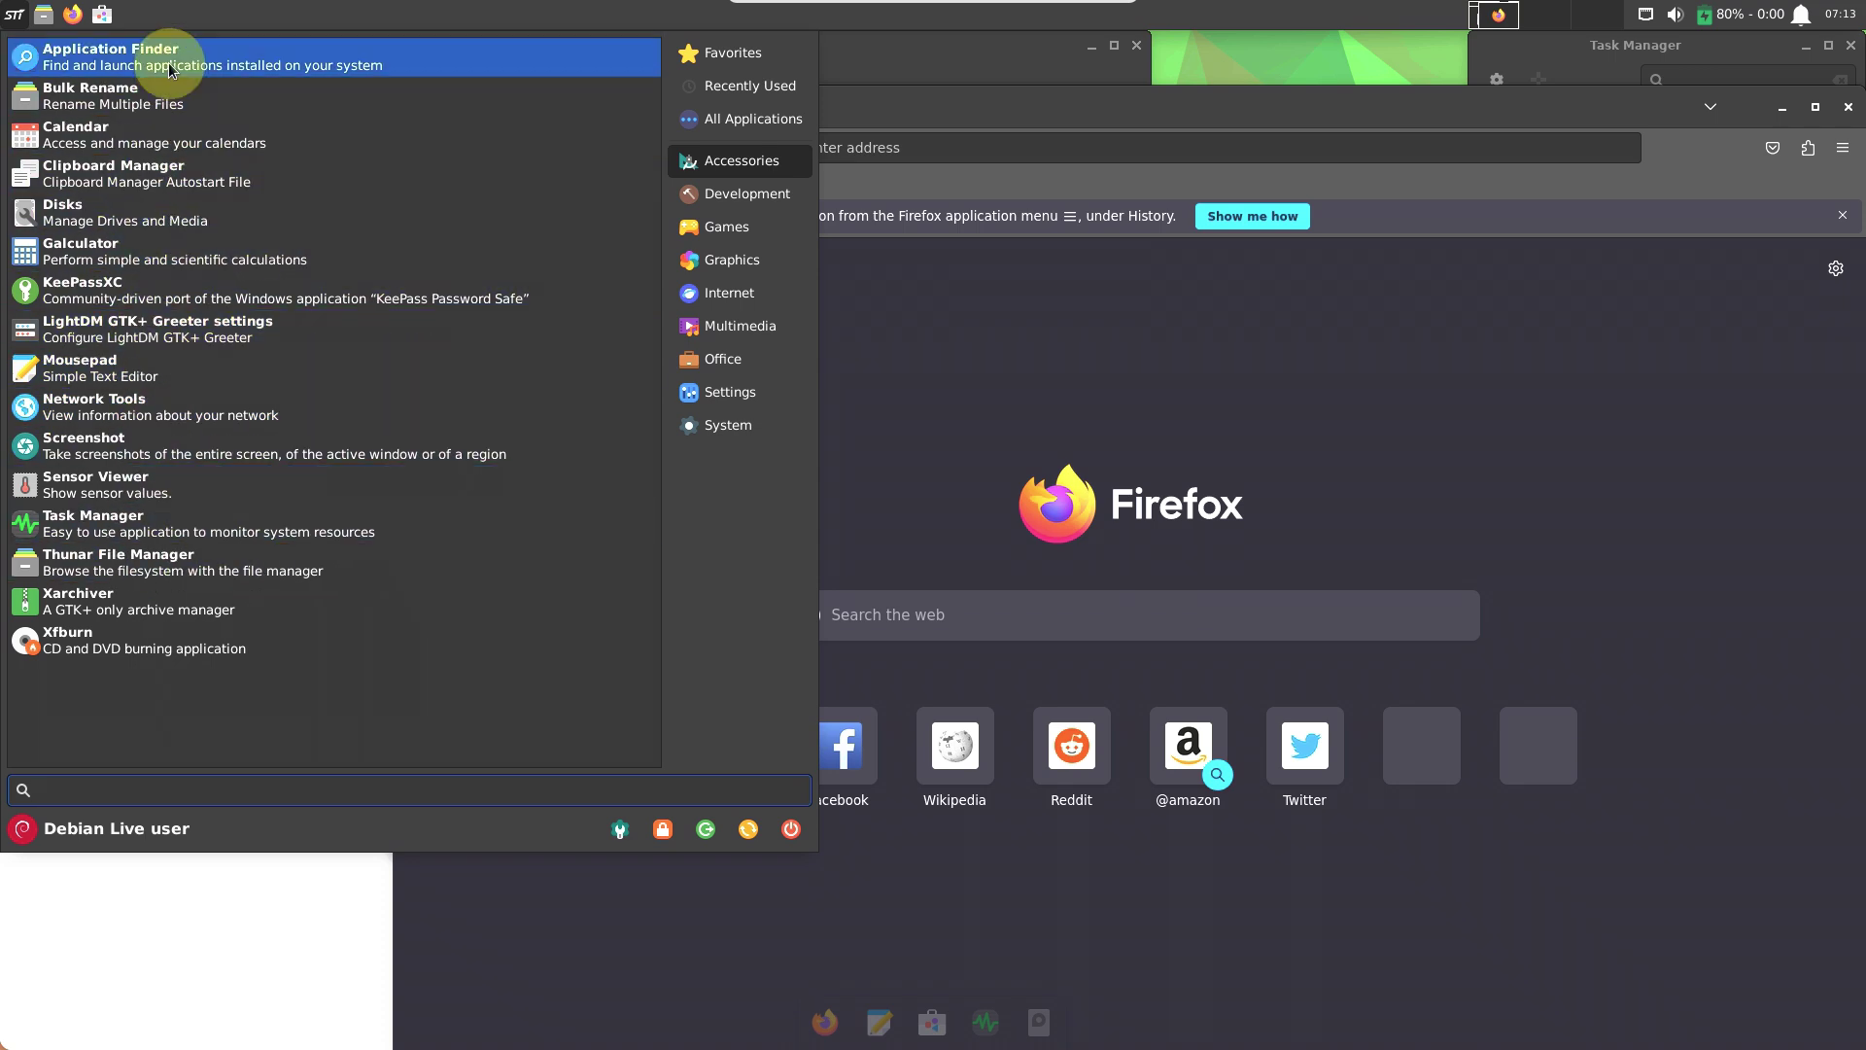
key("Escape")
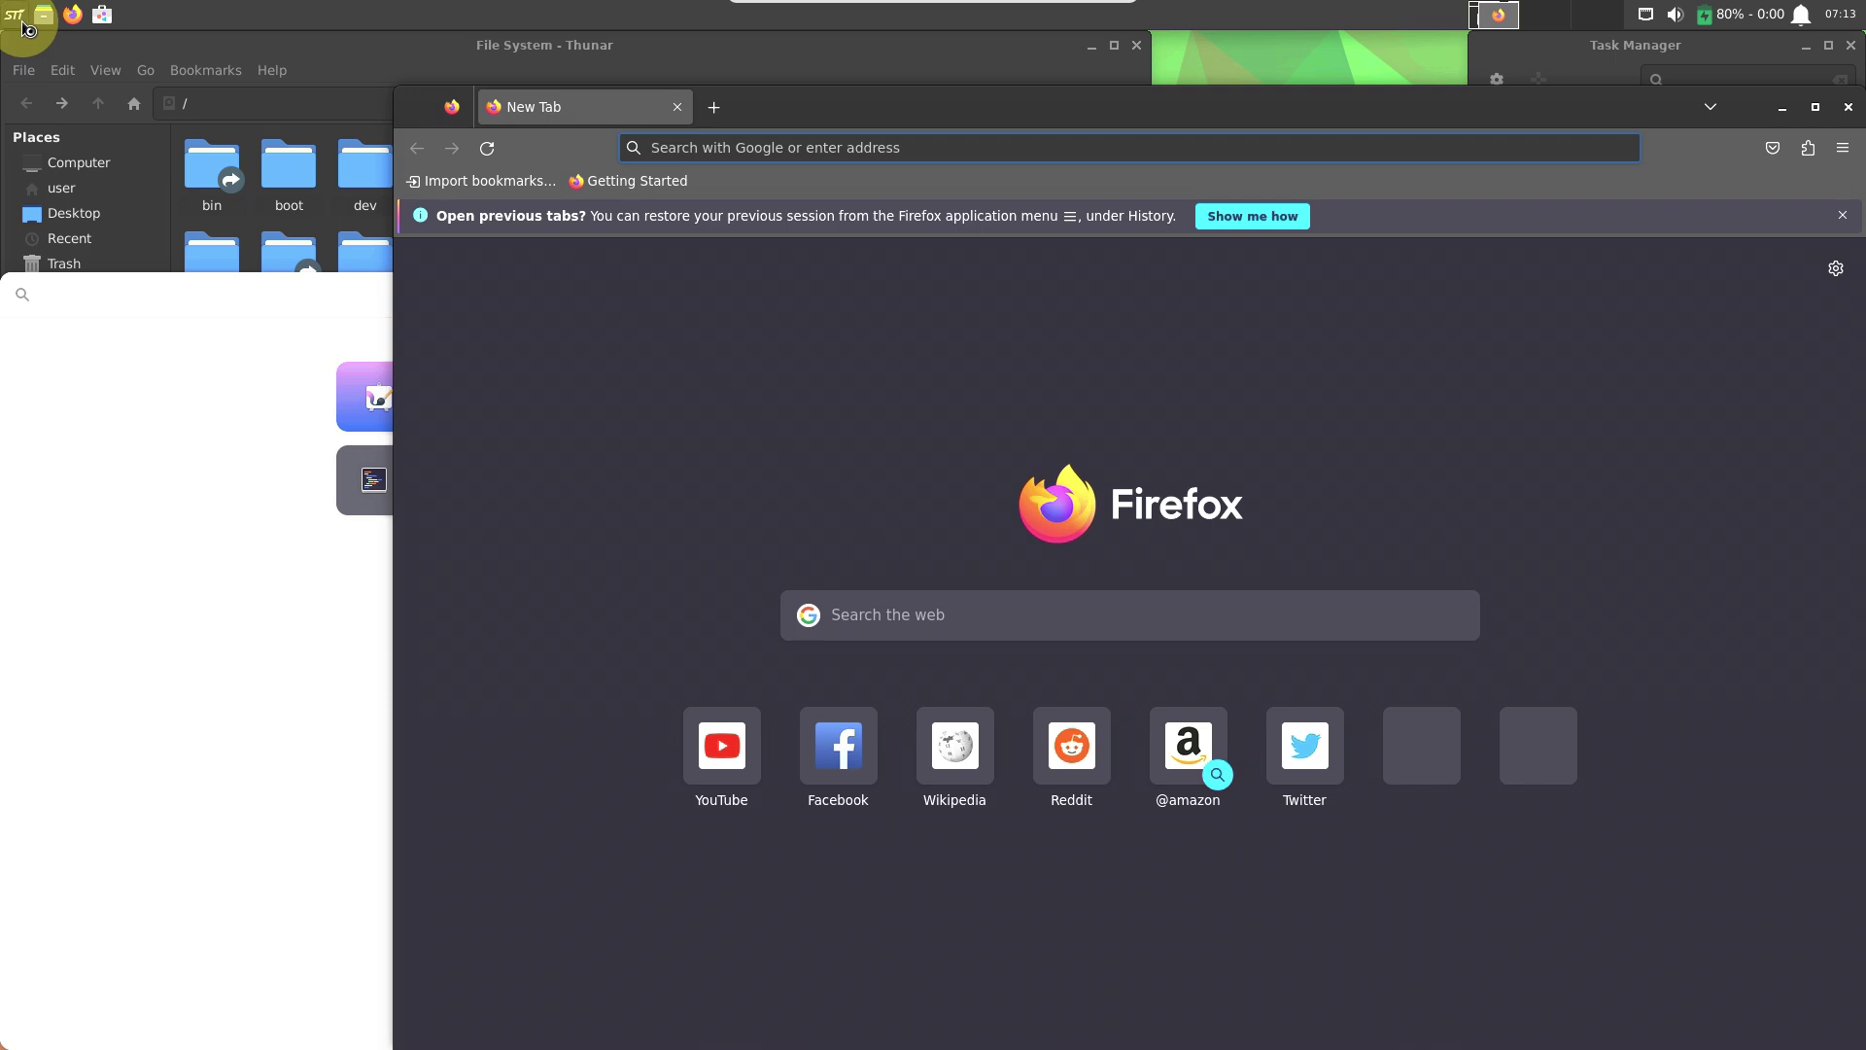
Open Application Finder, then launch Geany from Development with a new untitled file.
left_click(28, 29)
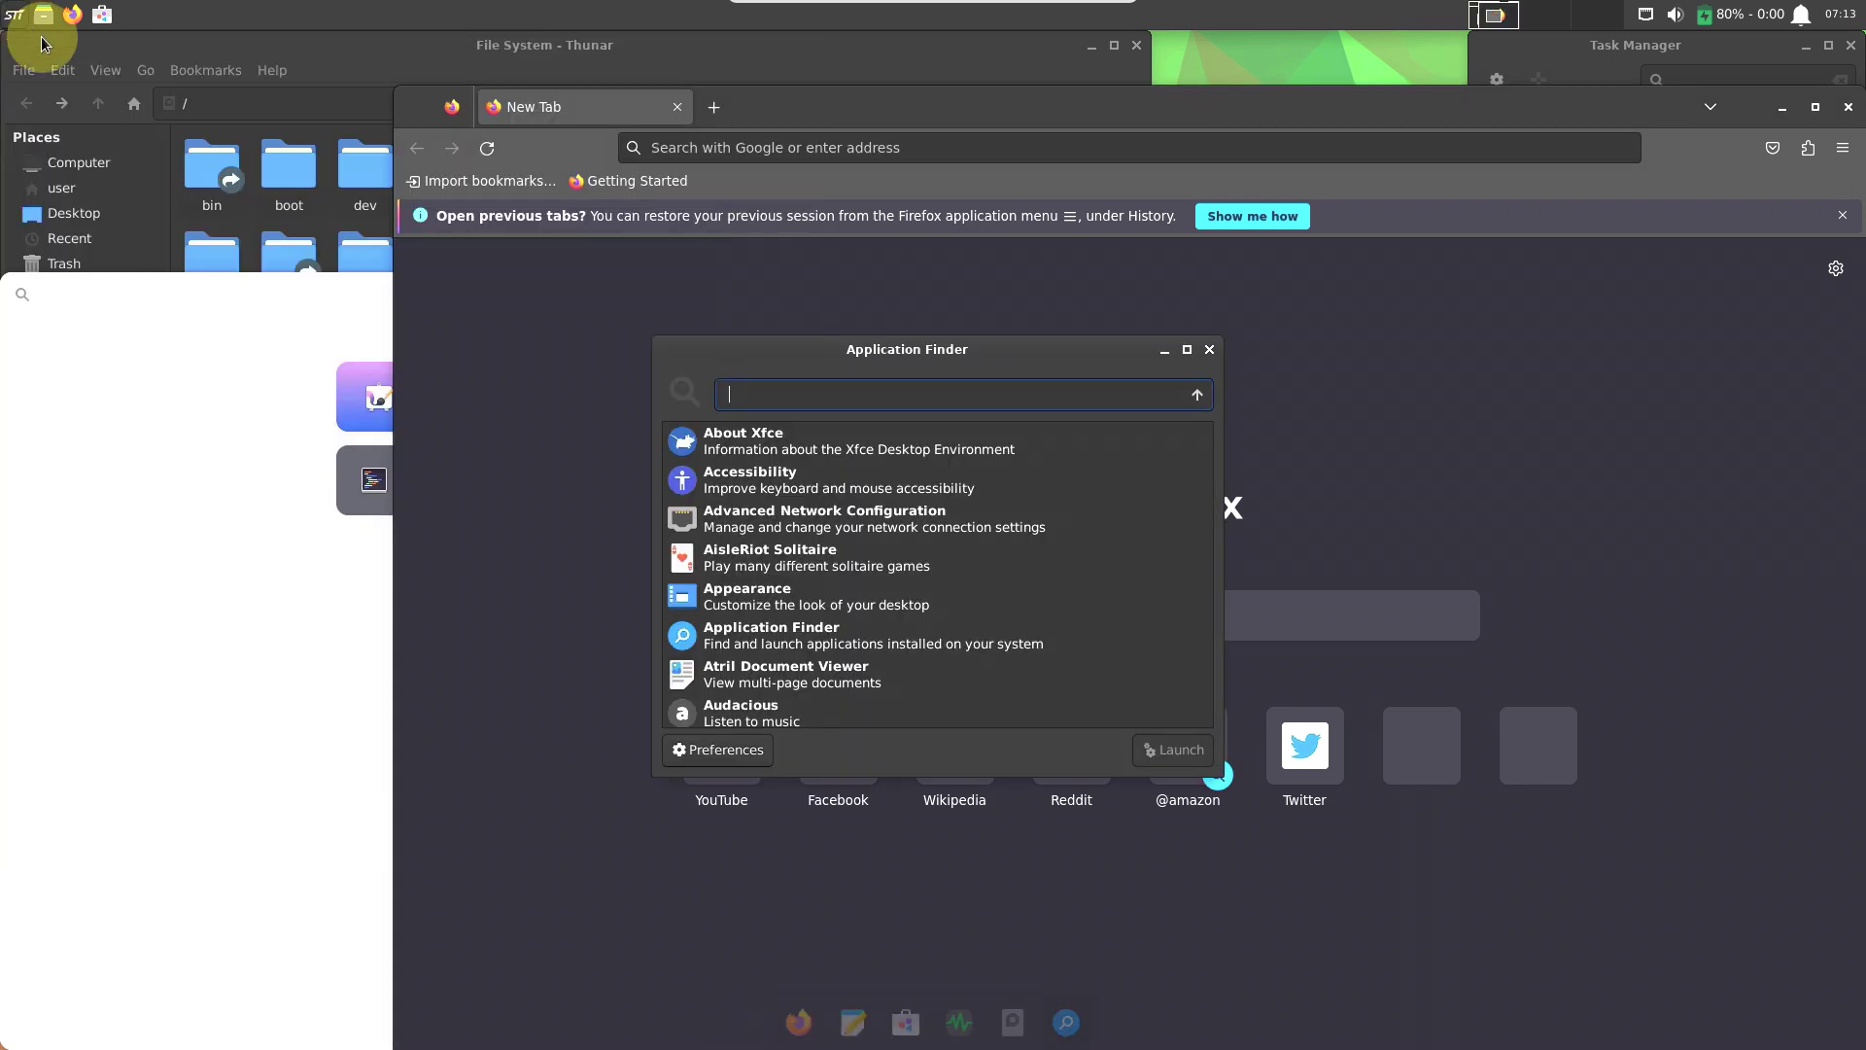
left_click(23, 27)
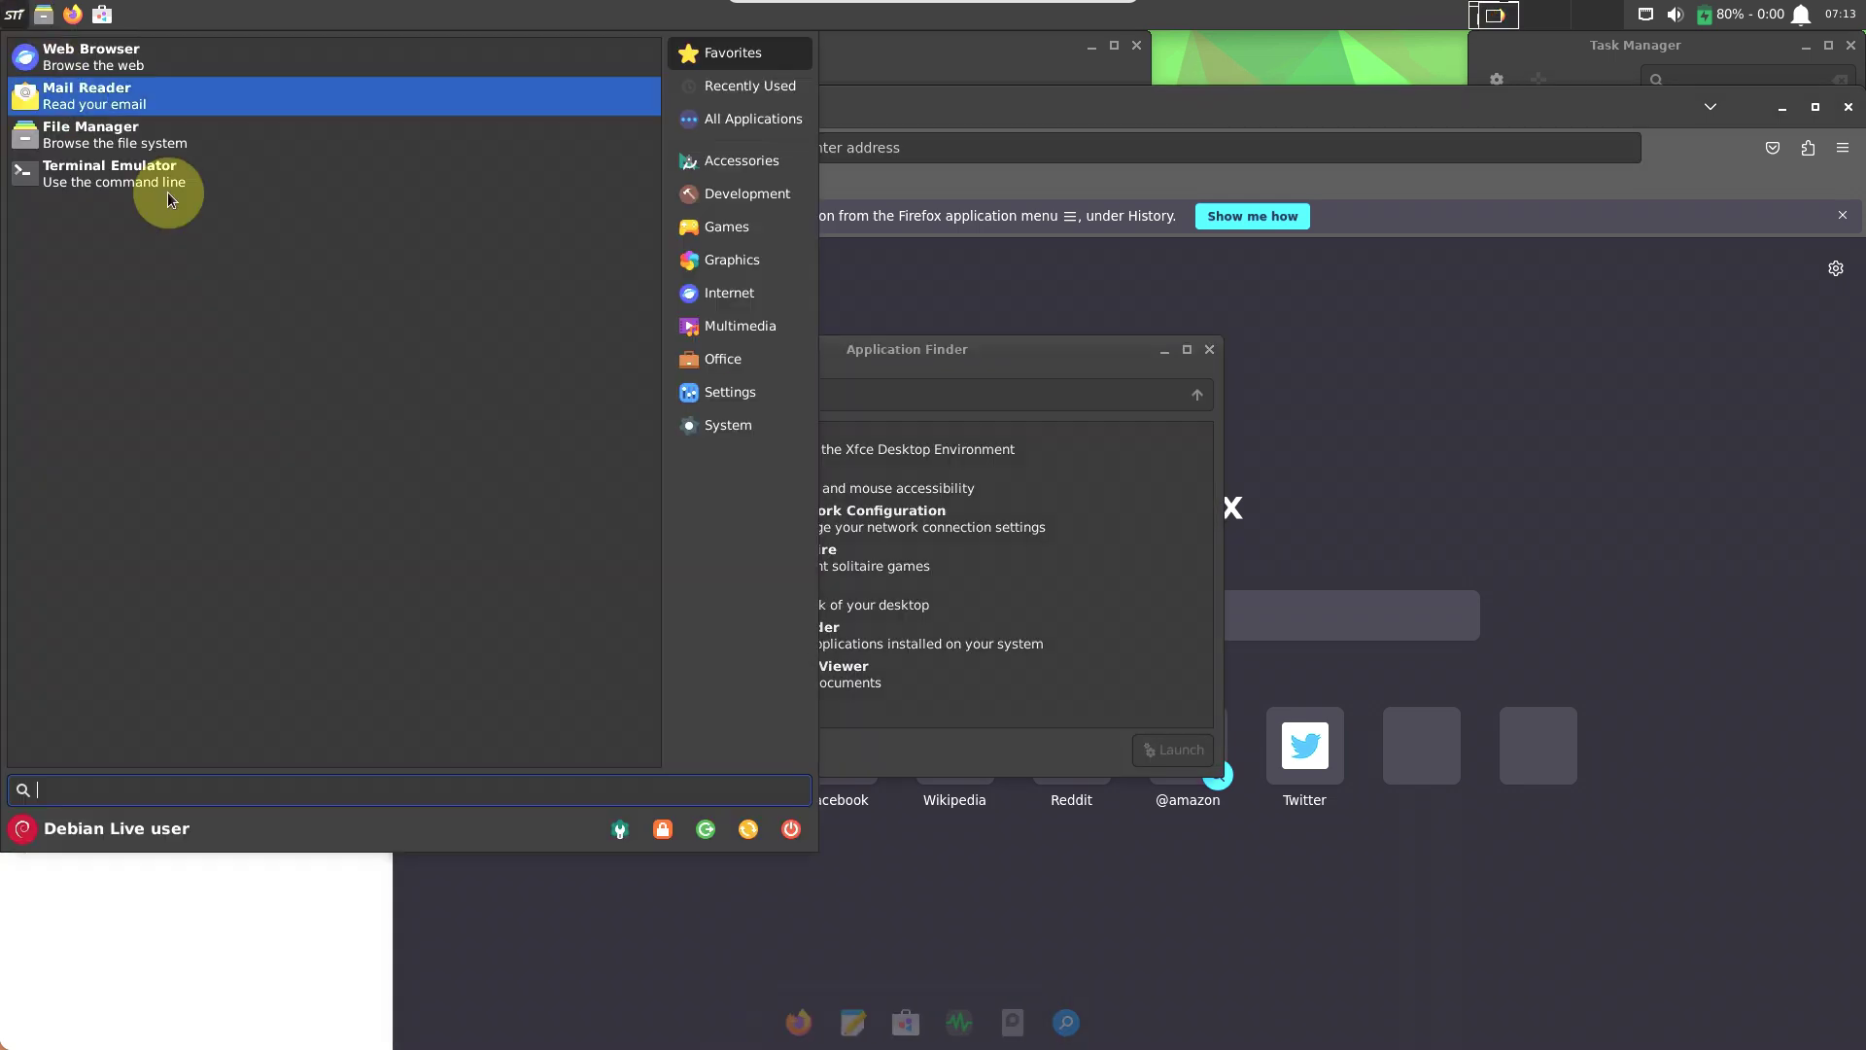
left_click(729, 199)
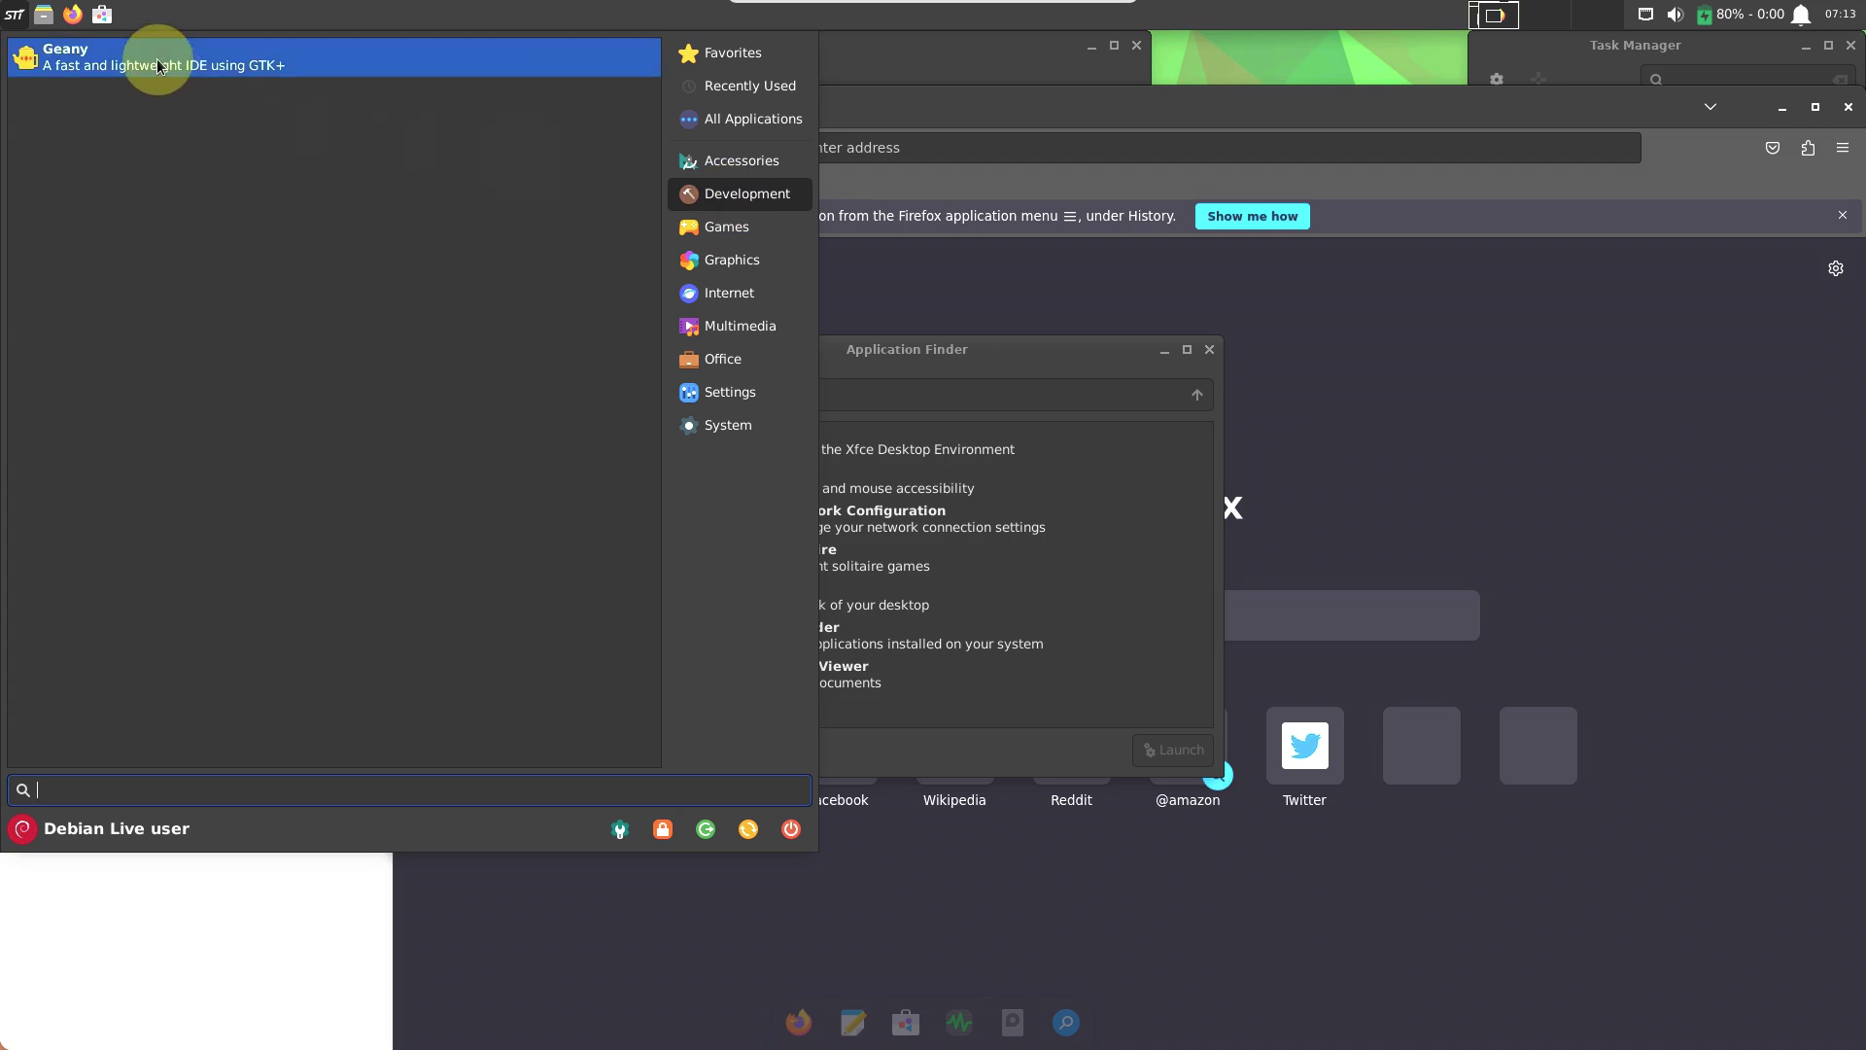
left_click(159, 61)
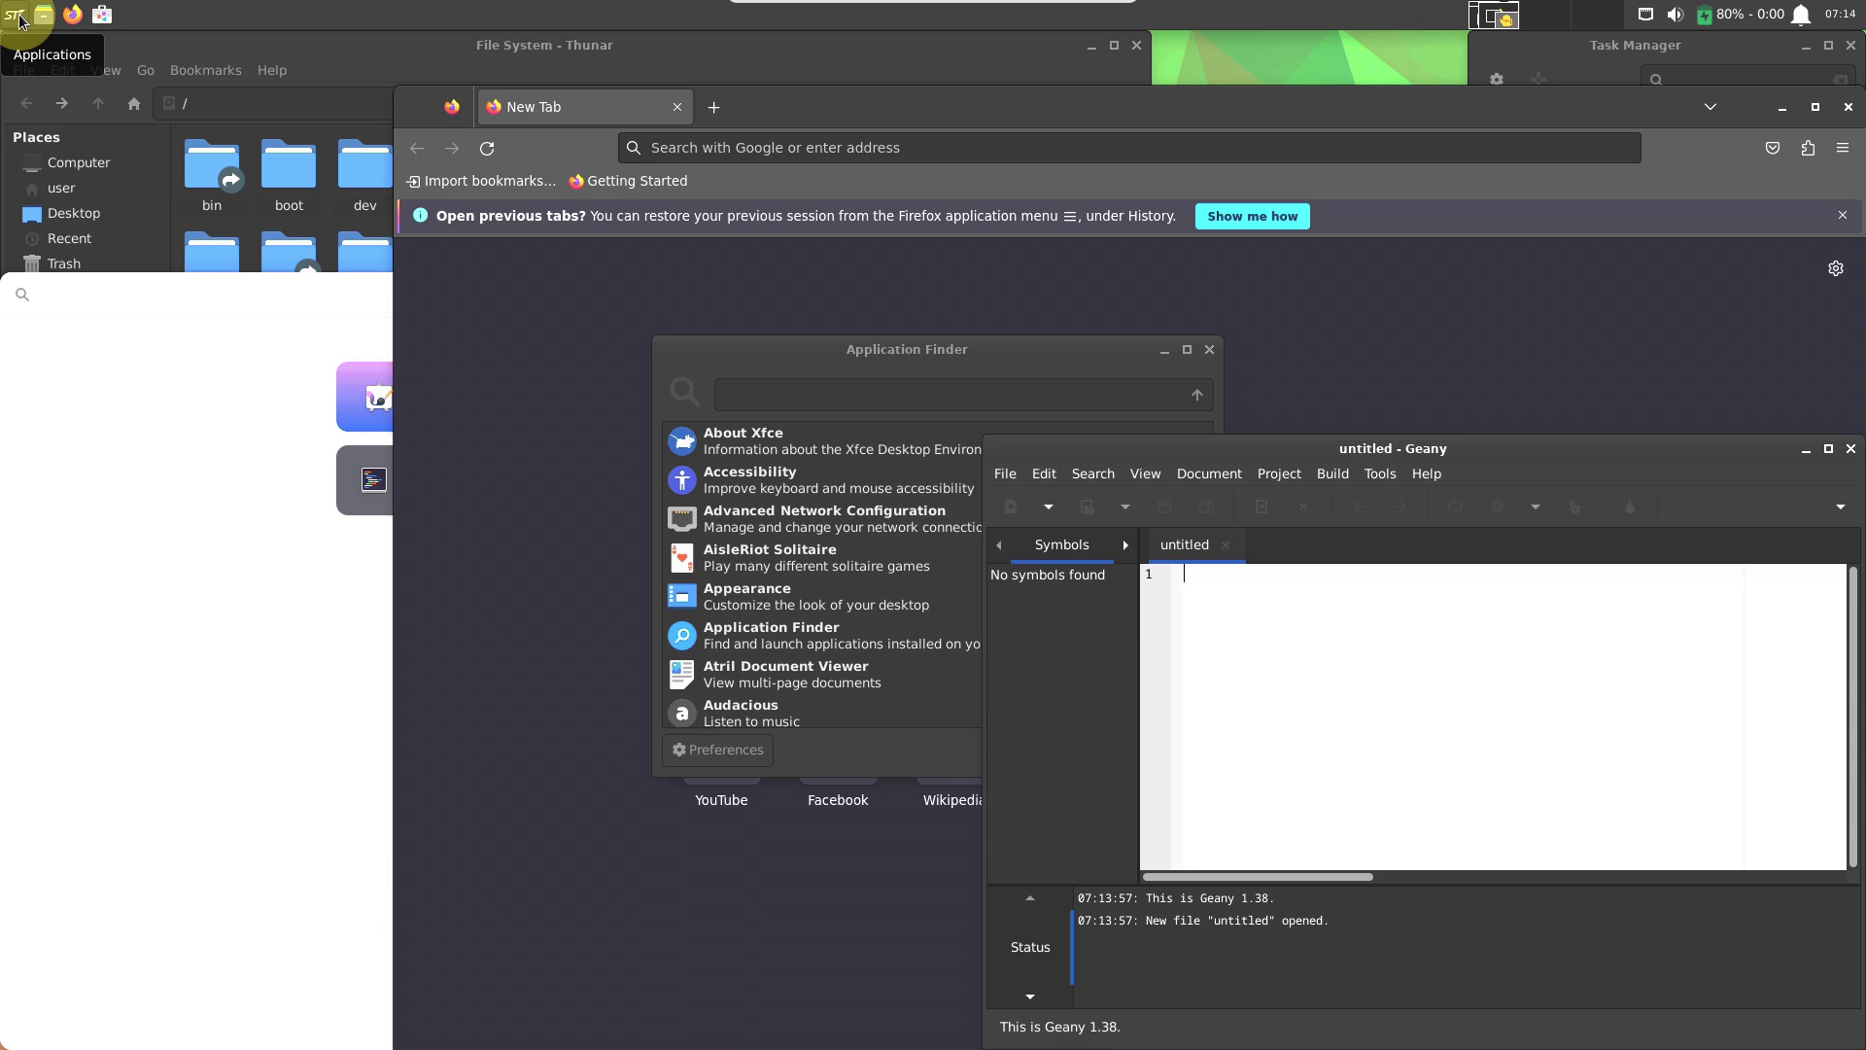
left_click(18, 16)
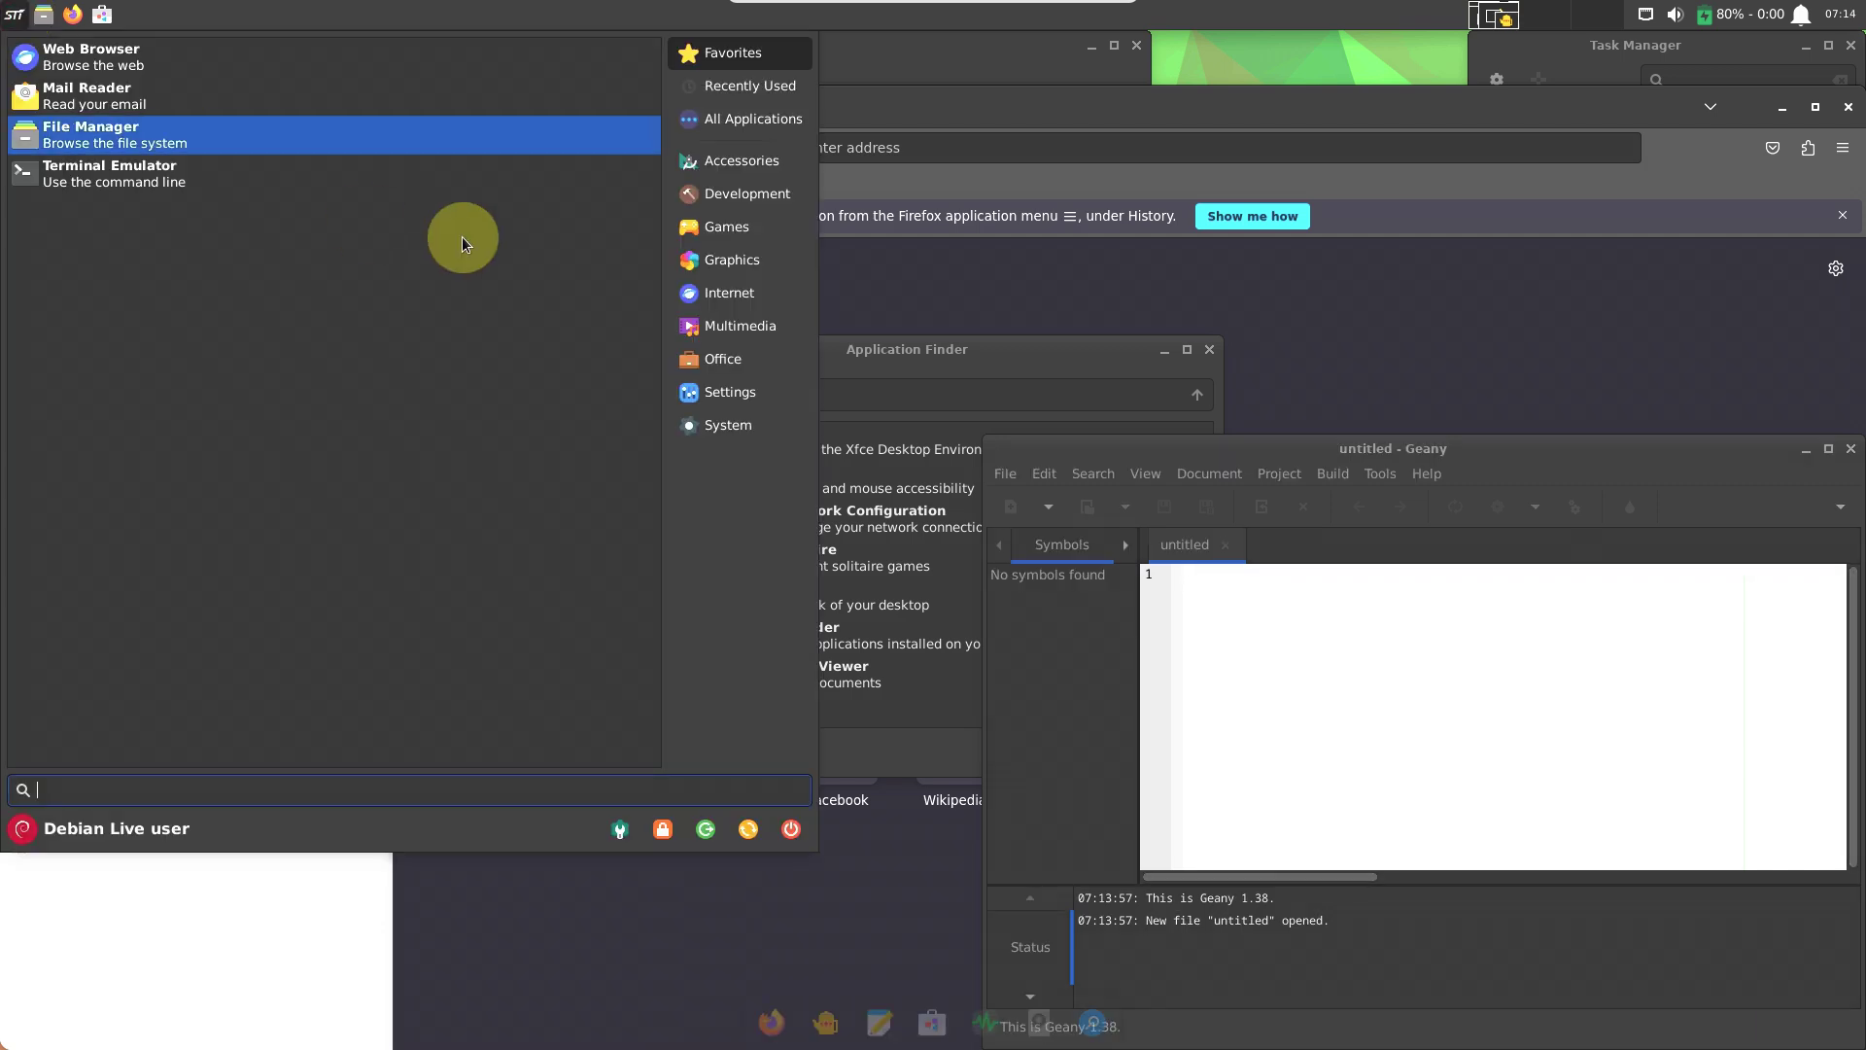
Launch LibreOffice Draw from the Graphics applications.
left_click(732, 231)
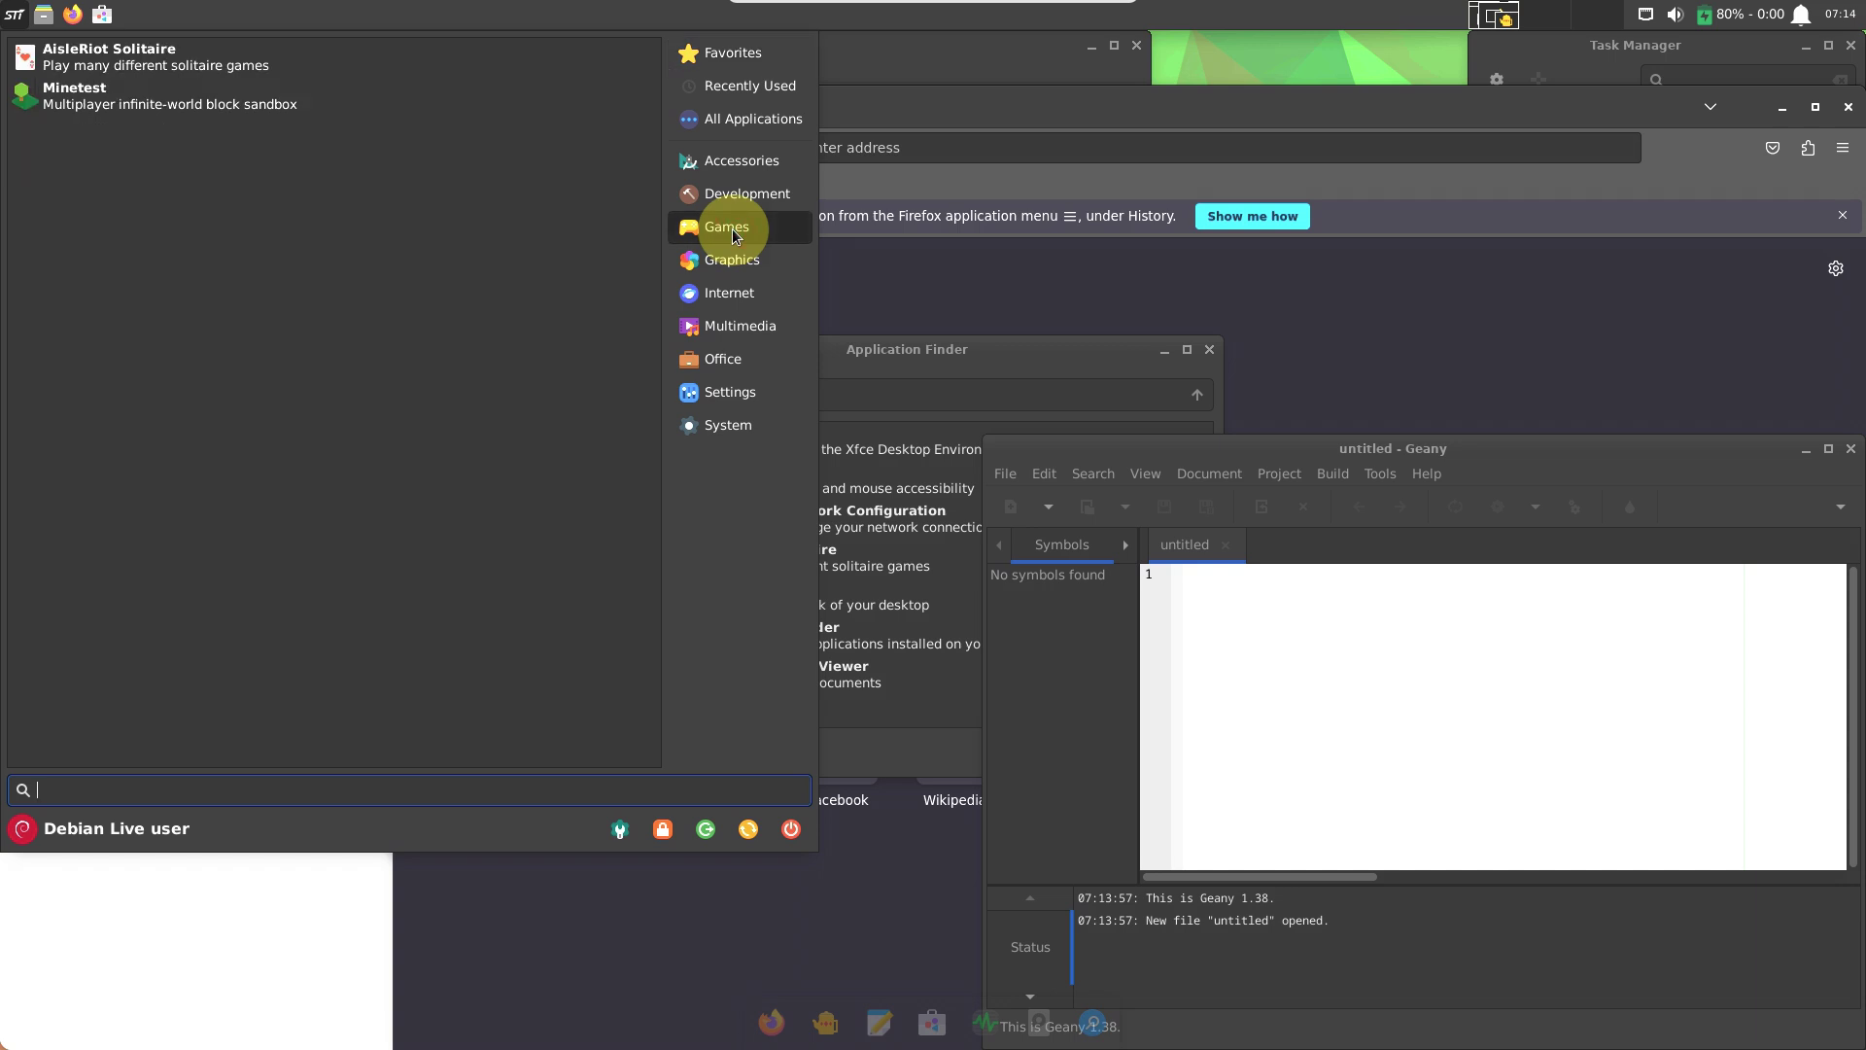
left_click(702, 260)
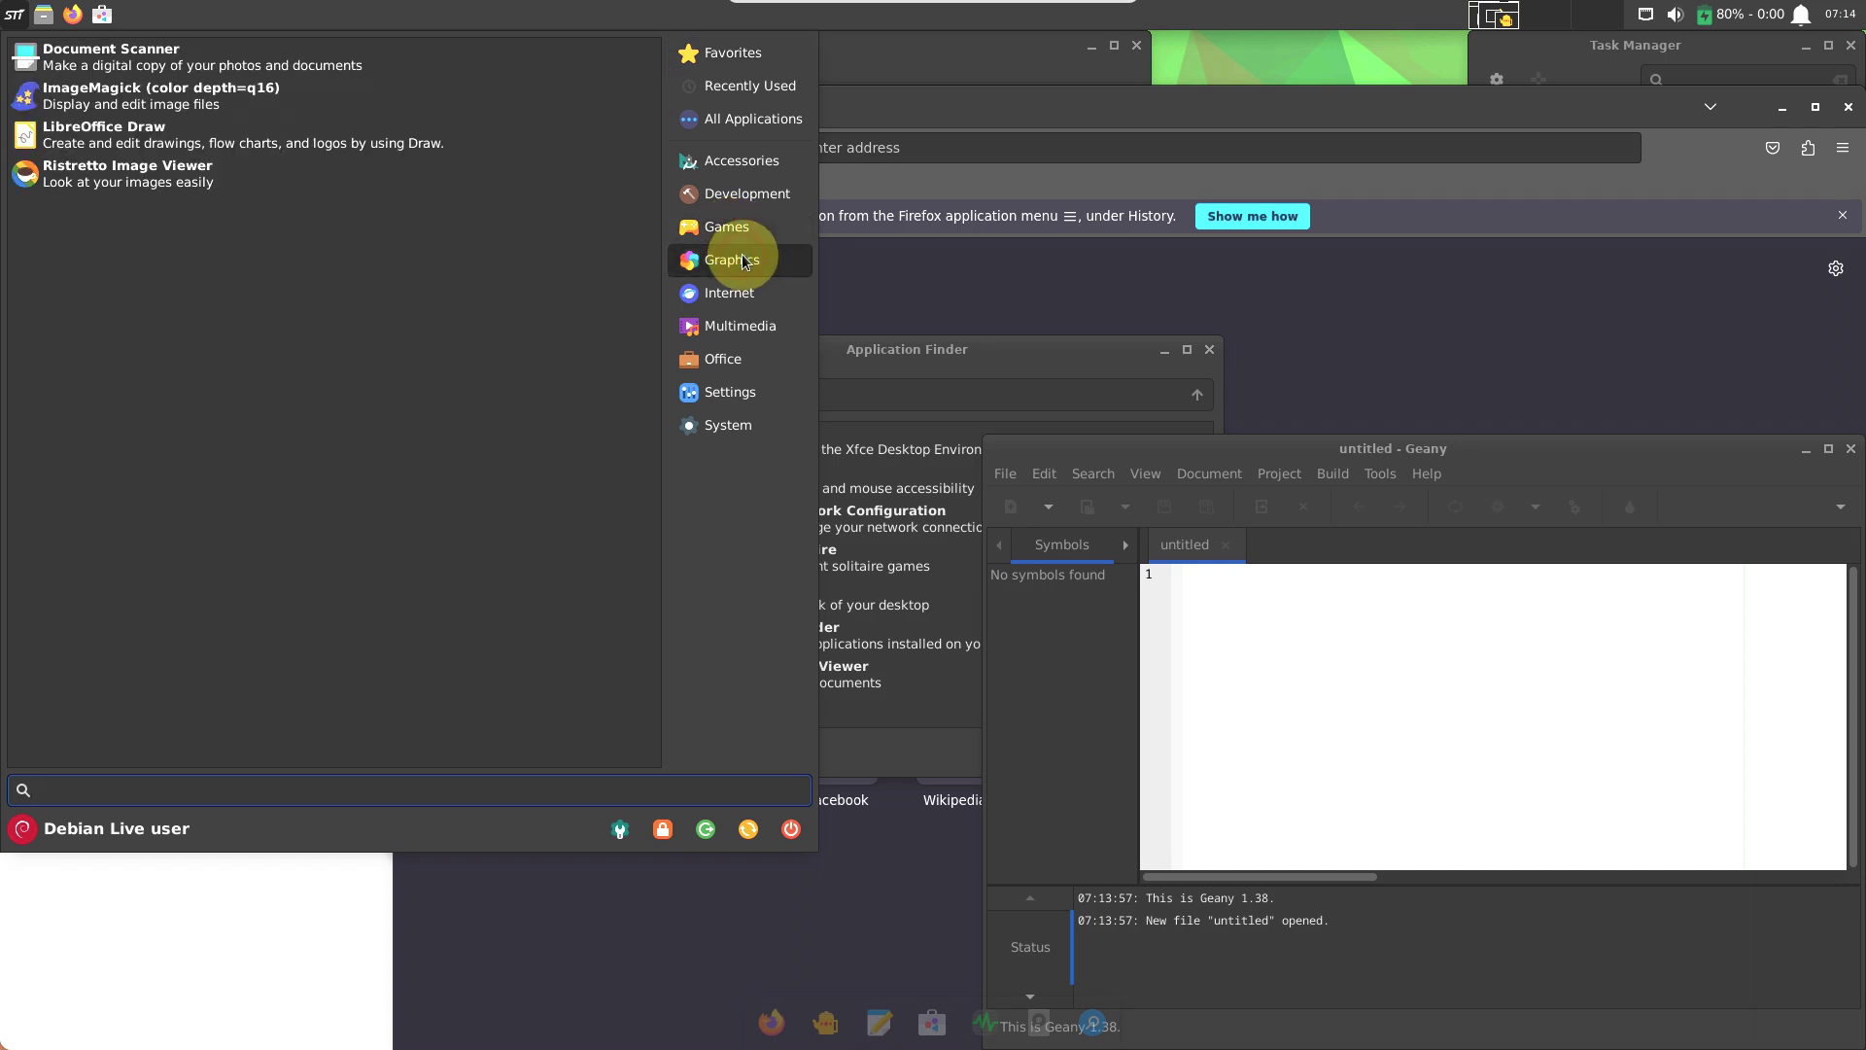
left_click(150, 136)
Launch the Document Scanner from the Graphics category.
key("super")
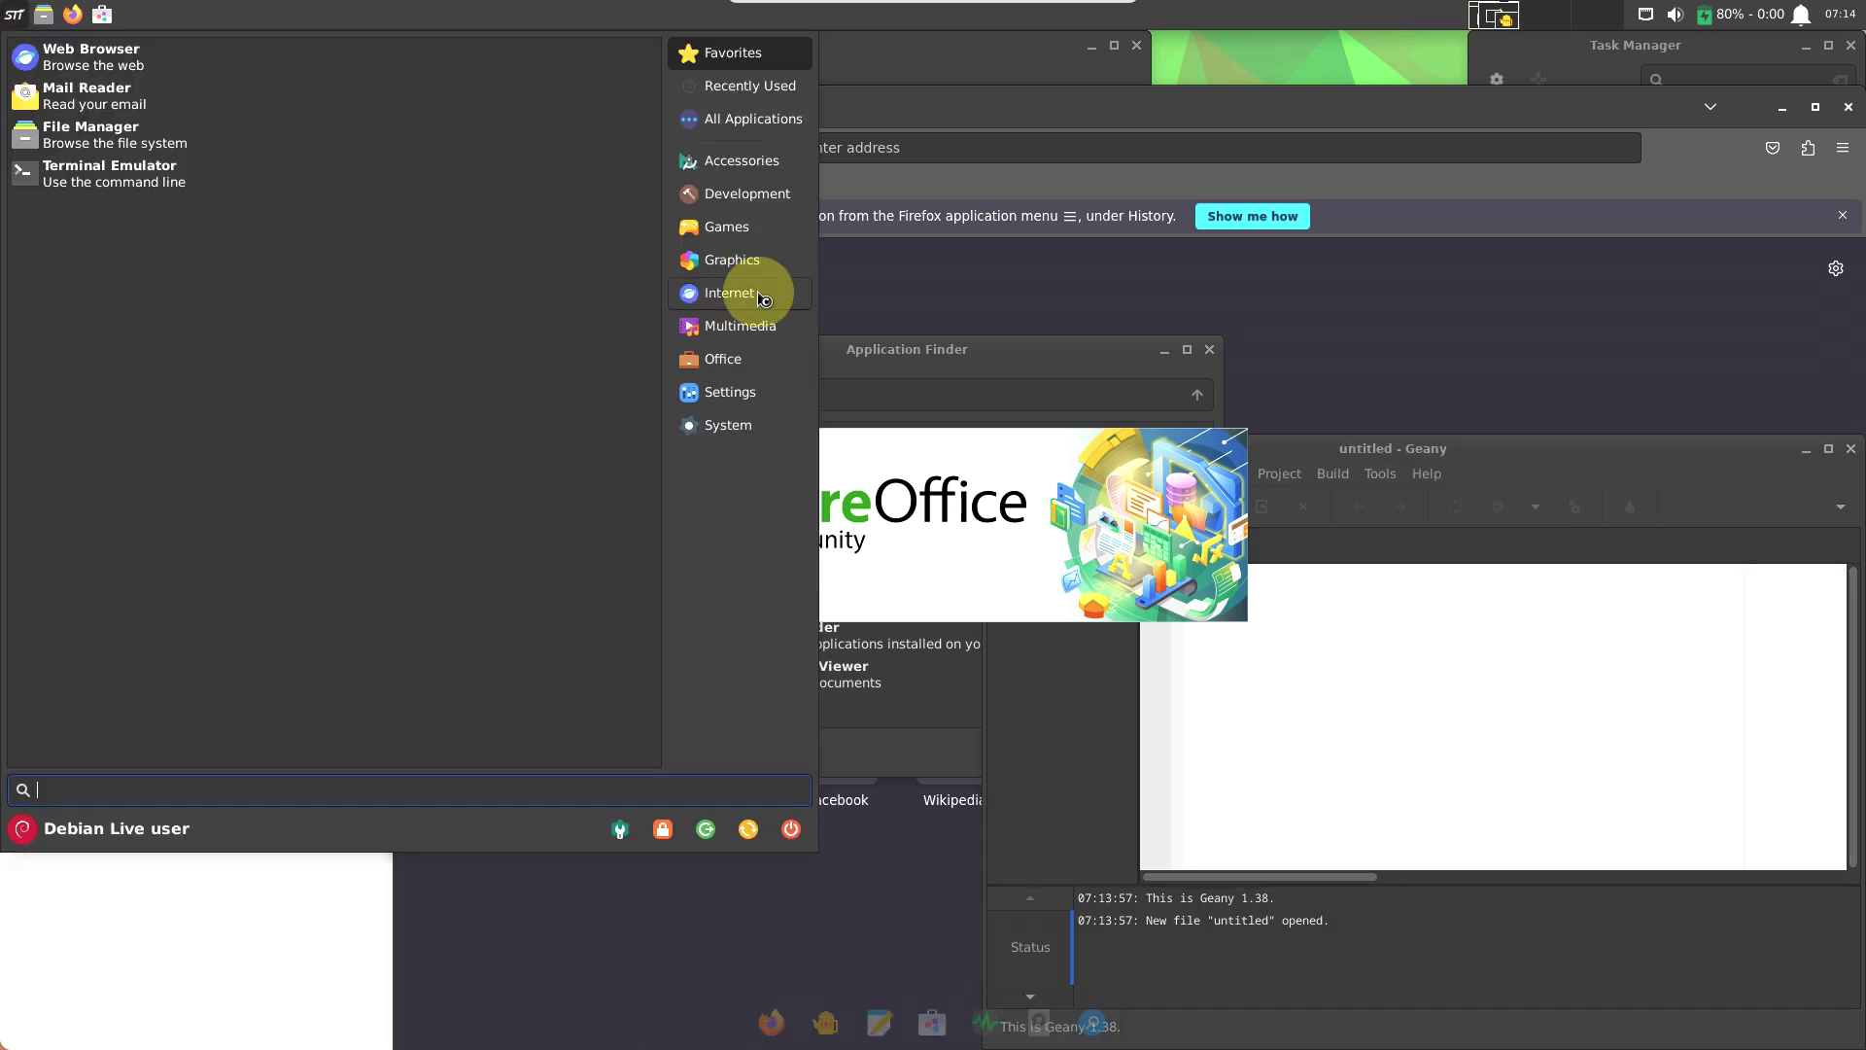
left_click(739, 259)
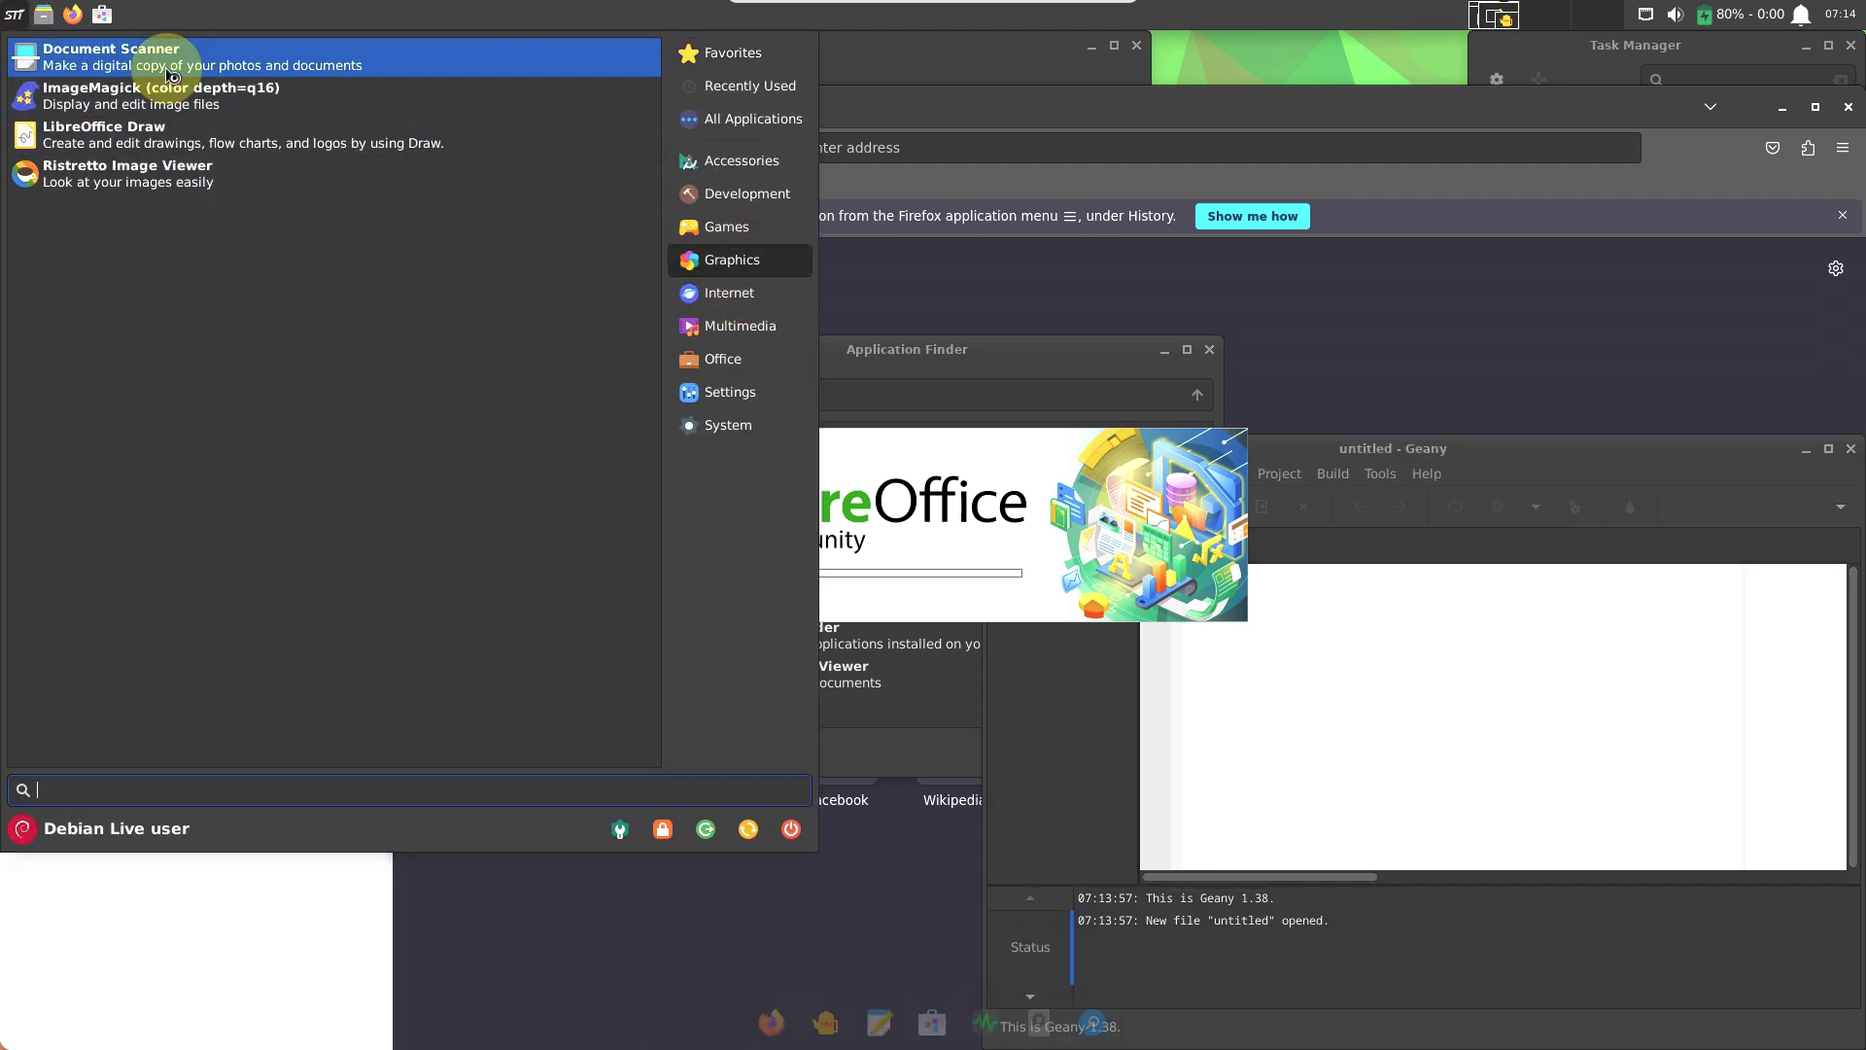
left_click(170, 68)
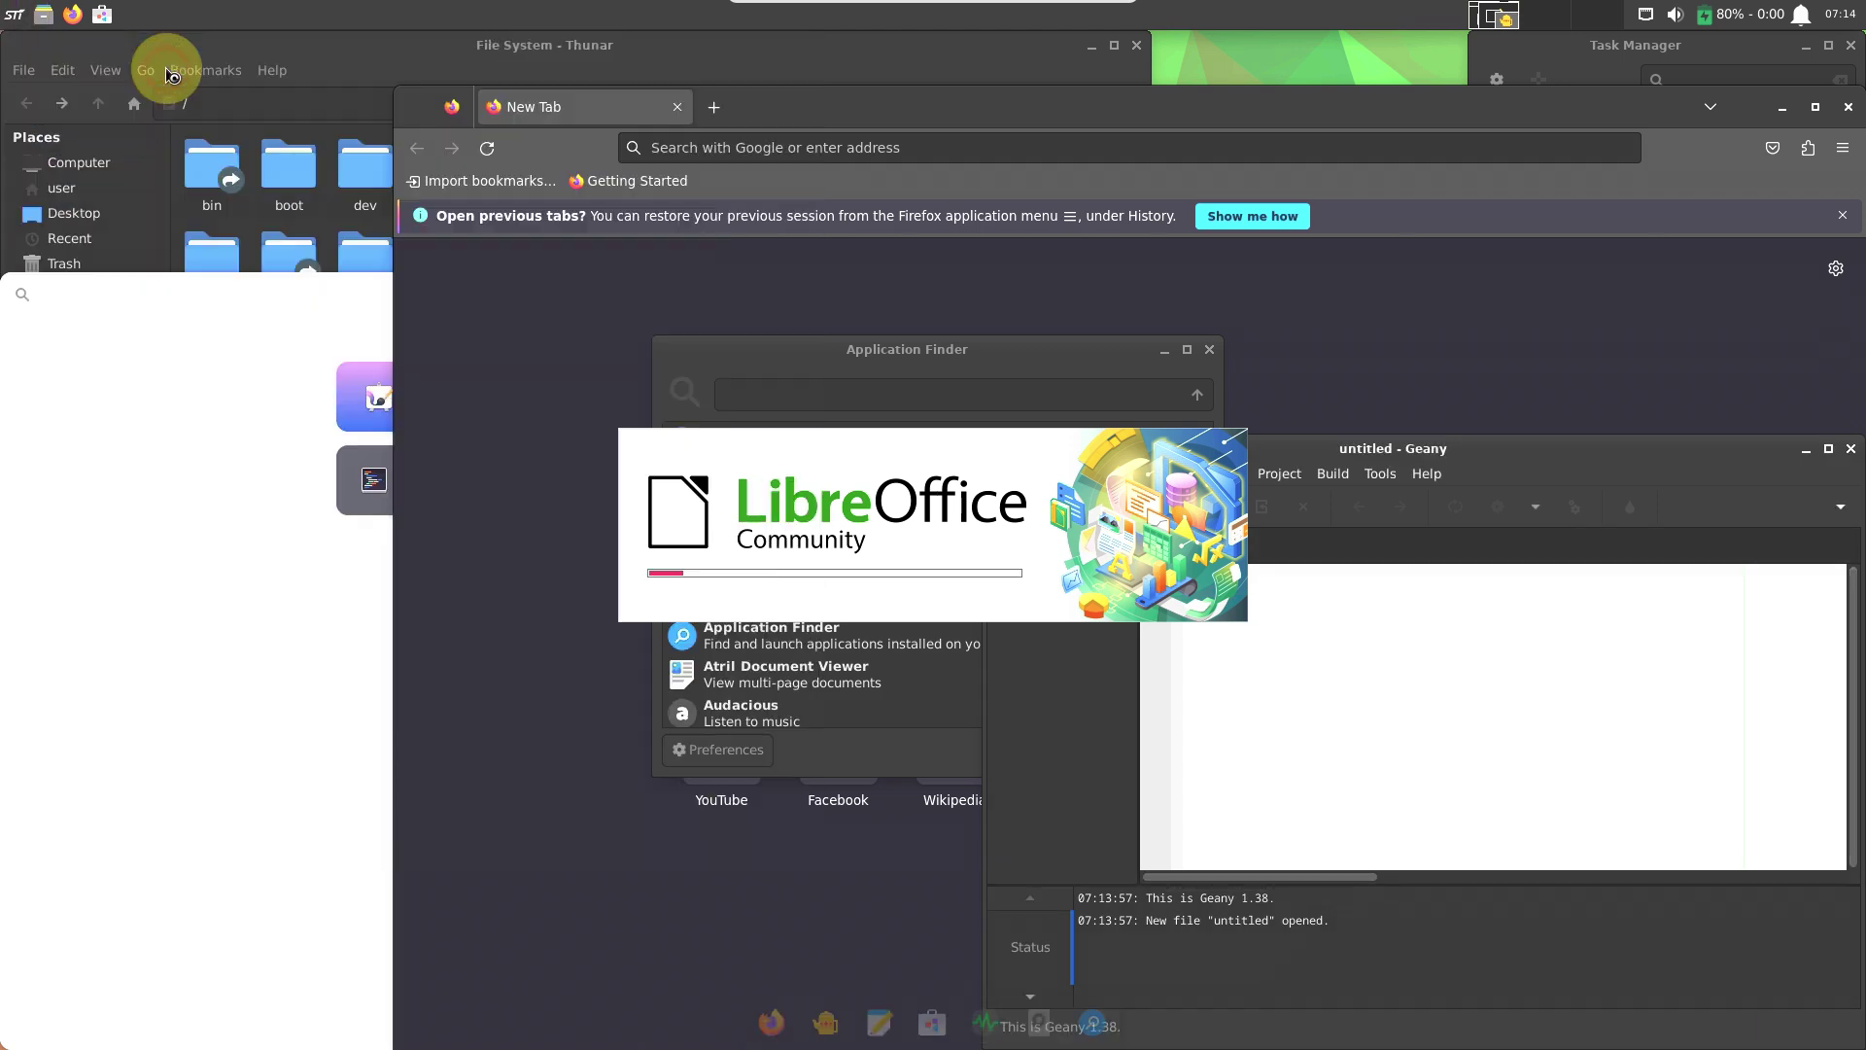
Relaunch LibreOffice Draw from the Graphics category.
left_click(15, 17)
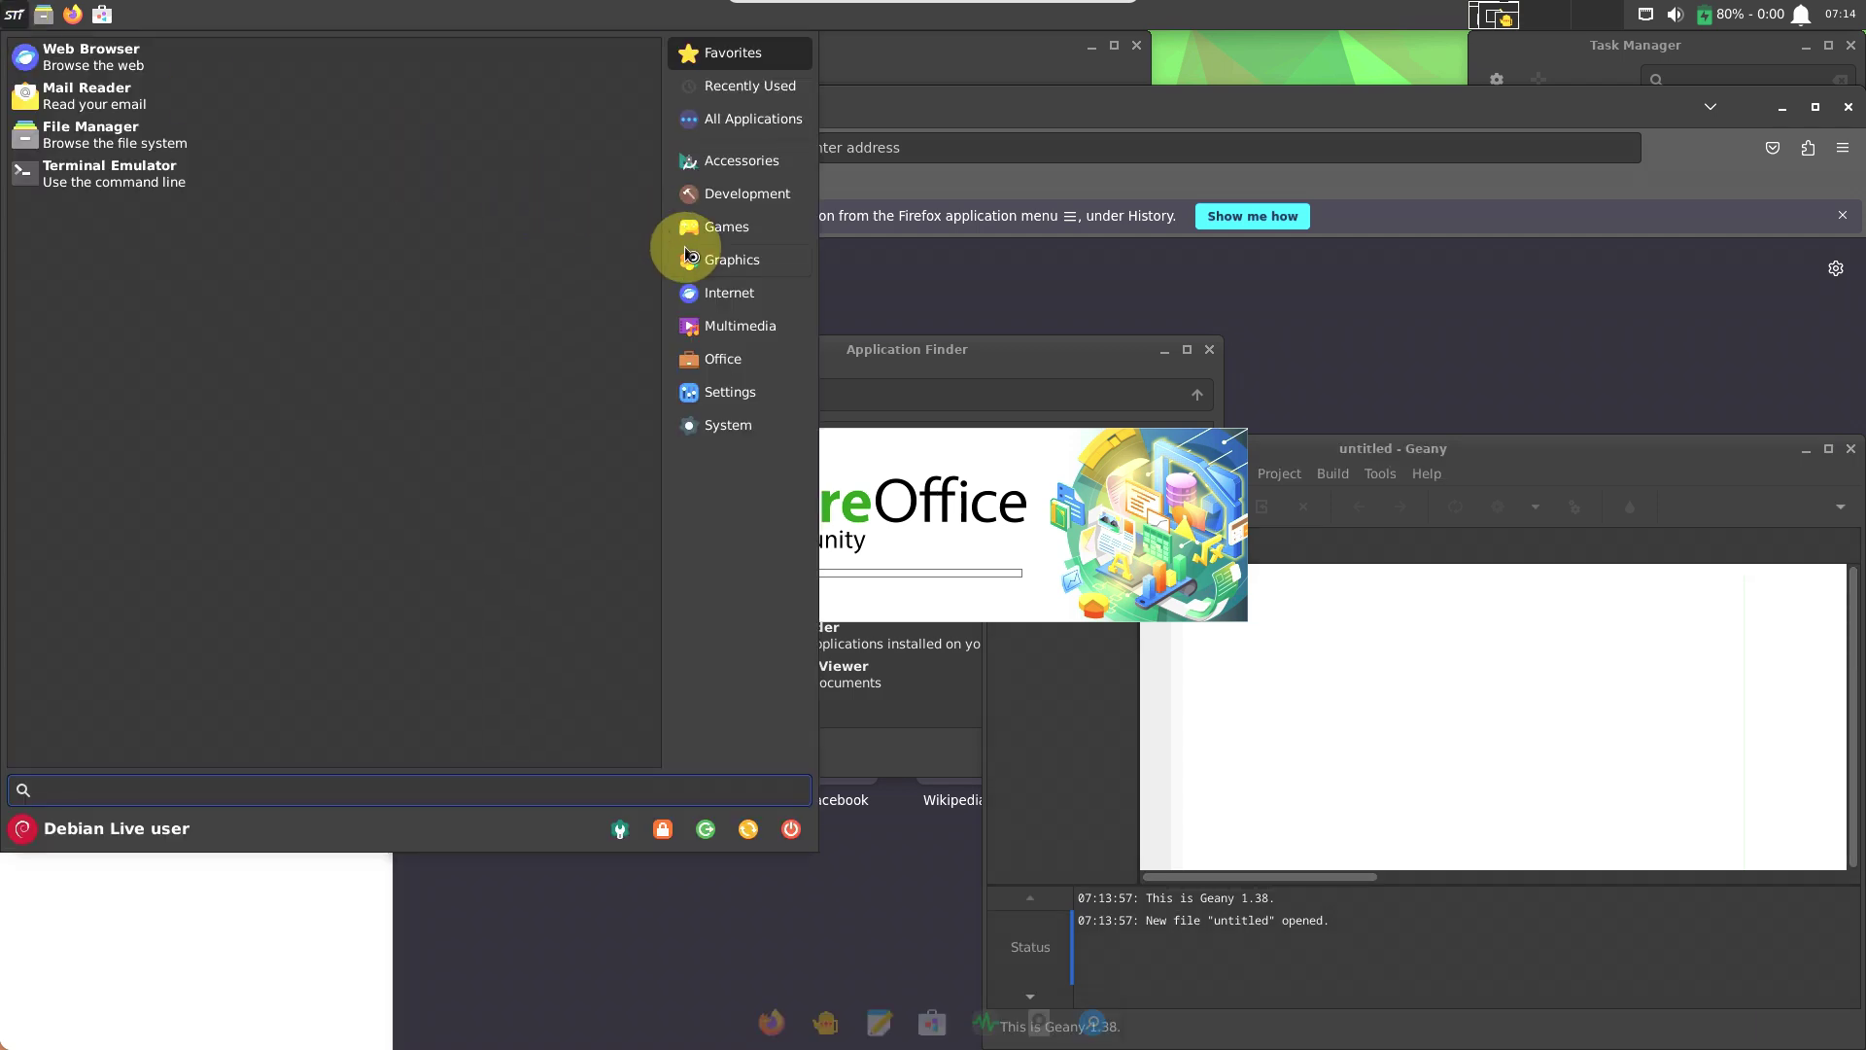
left_click(16, 17)
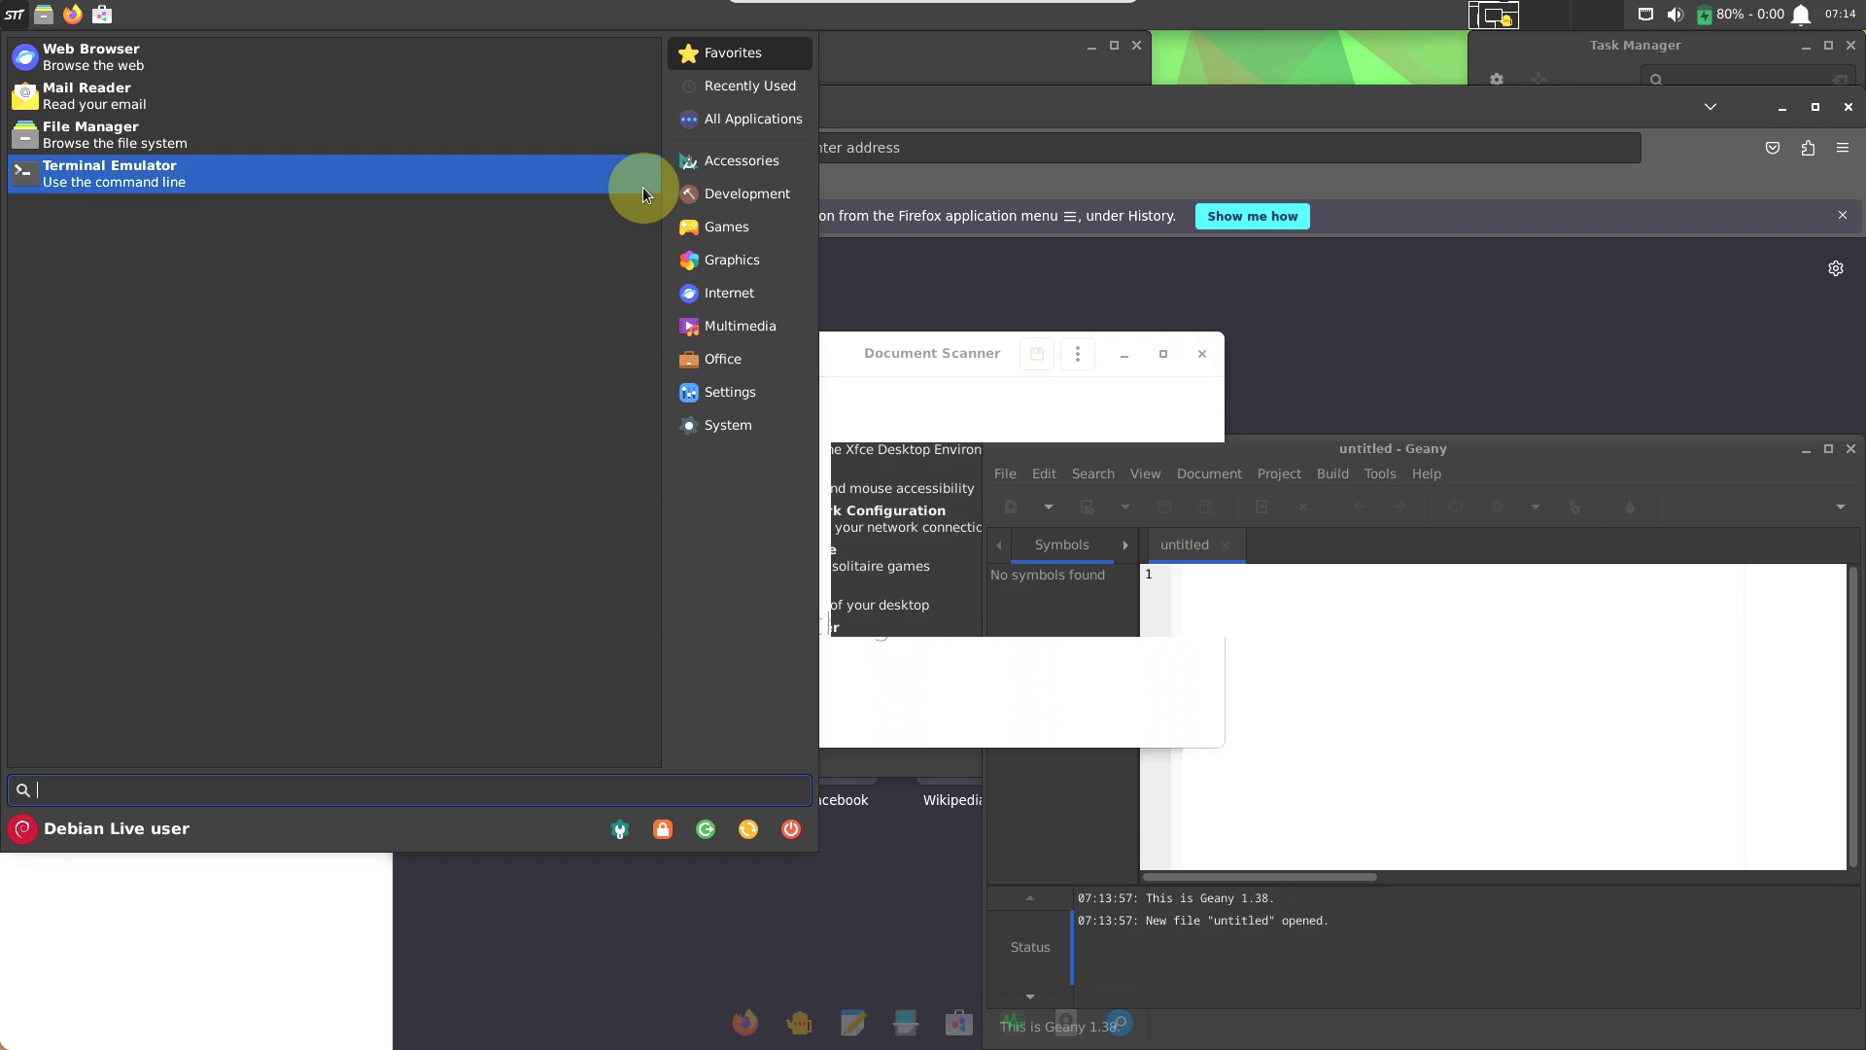
left_click(719, 260)
left_click(241, 130)
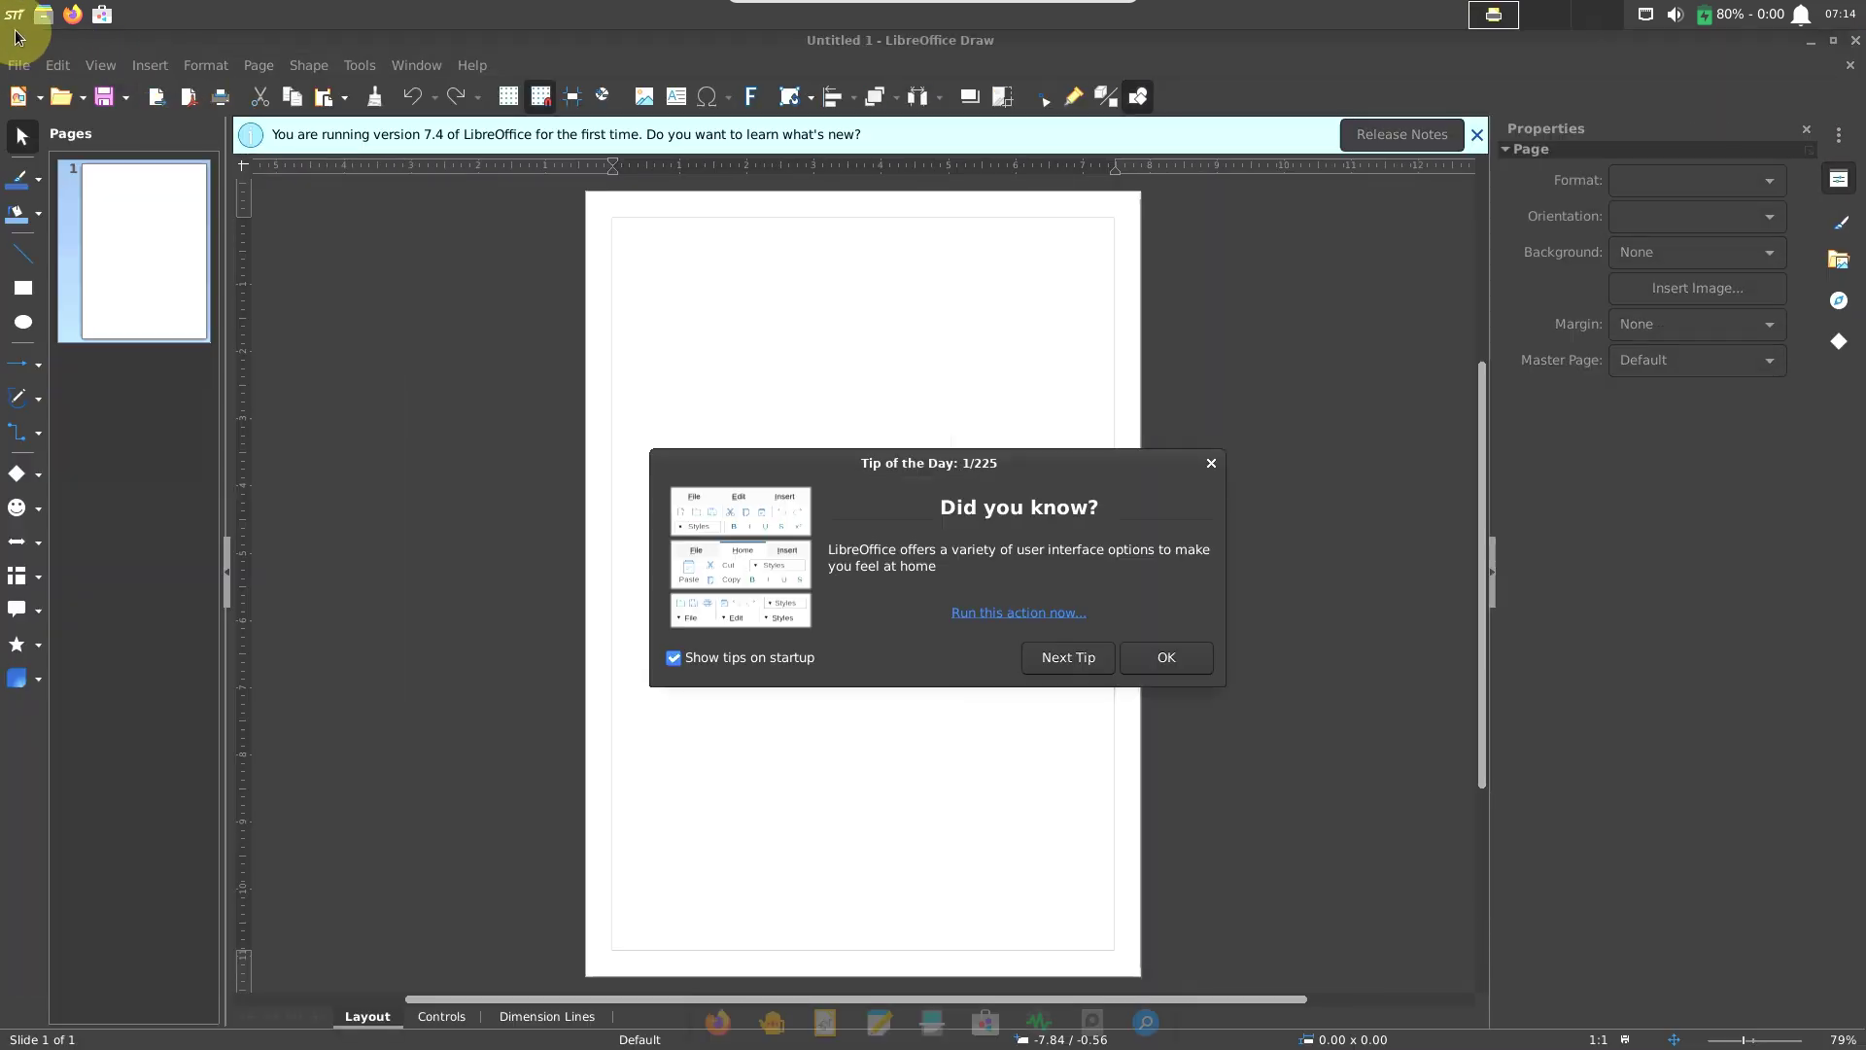
Launch the Ristretto Image Viewer from the Graphics applications.
left_click(20, 21)
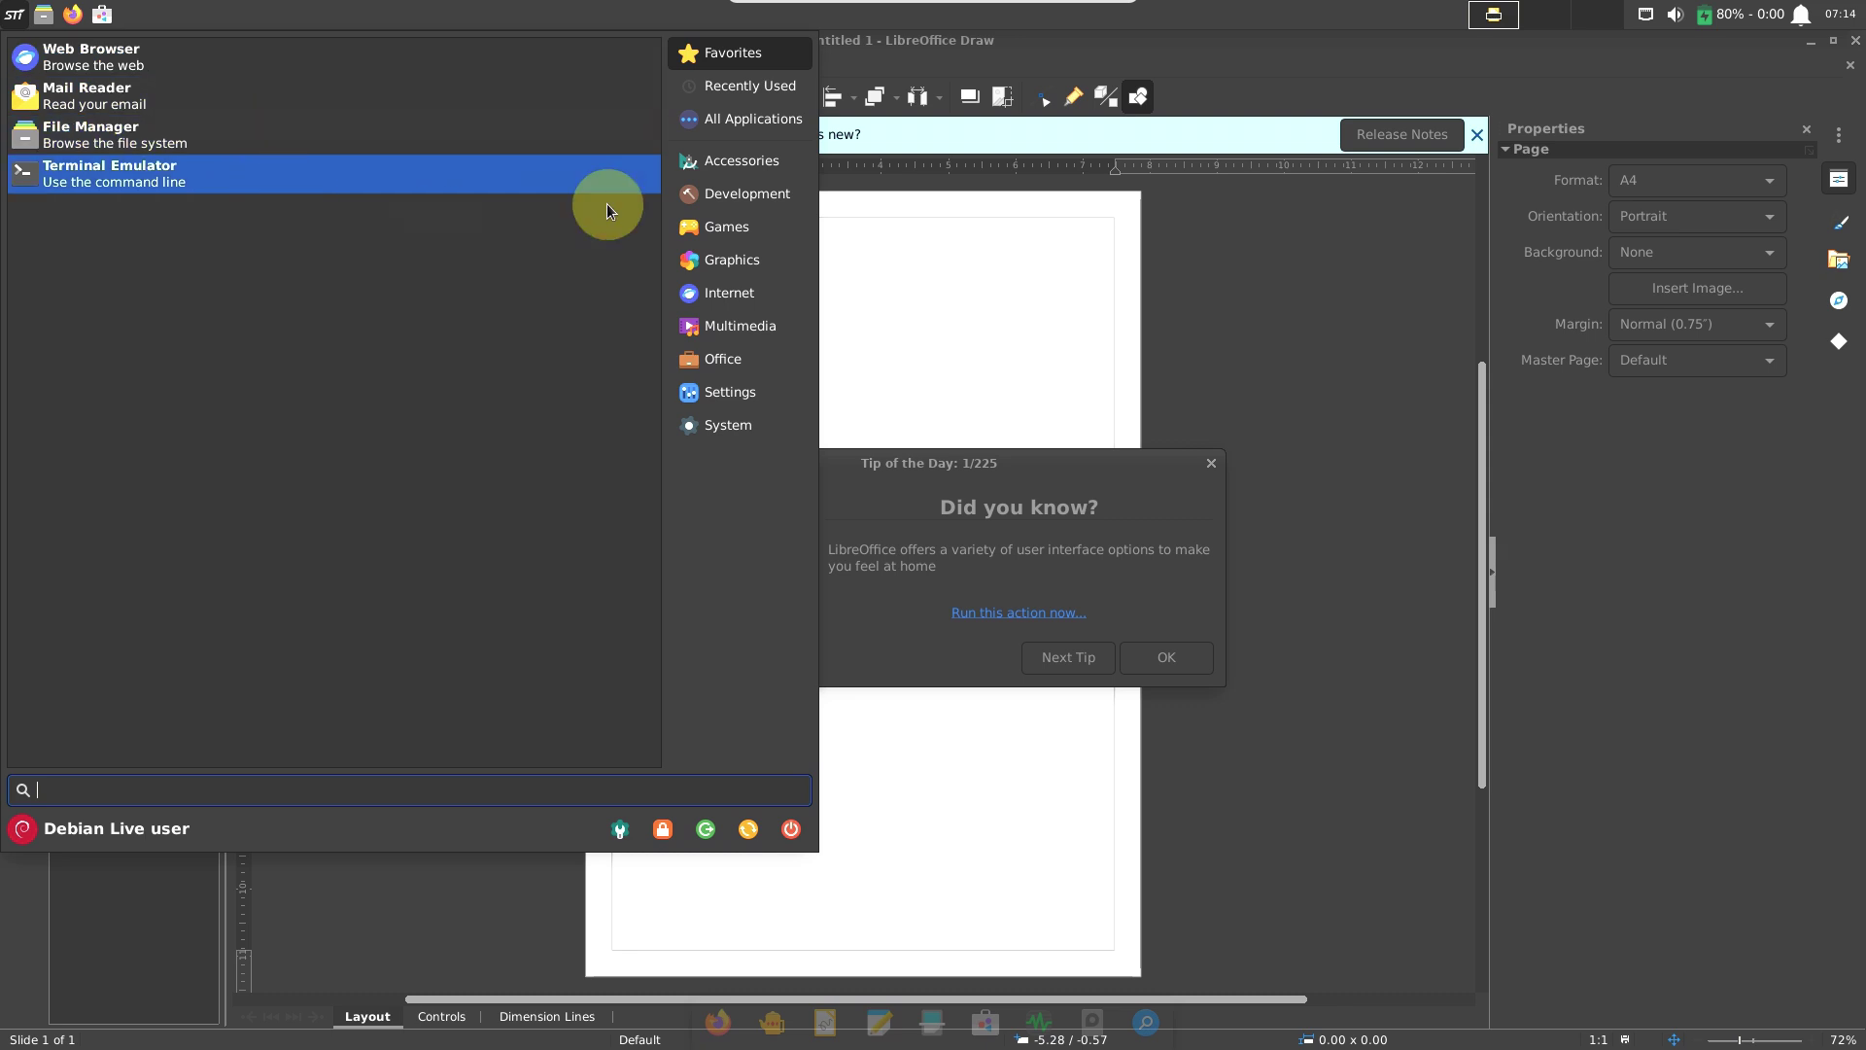
left_click(754, 265)
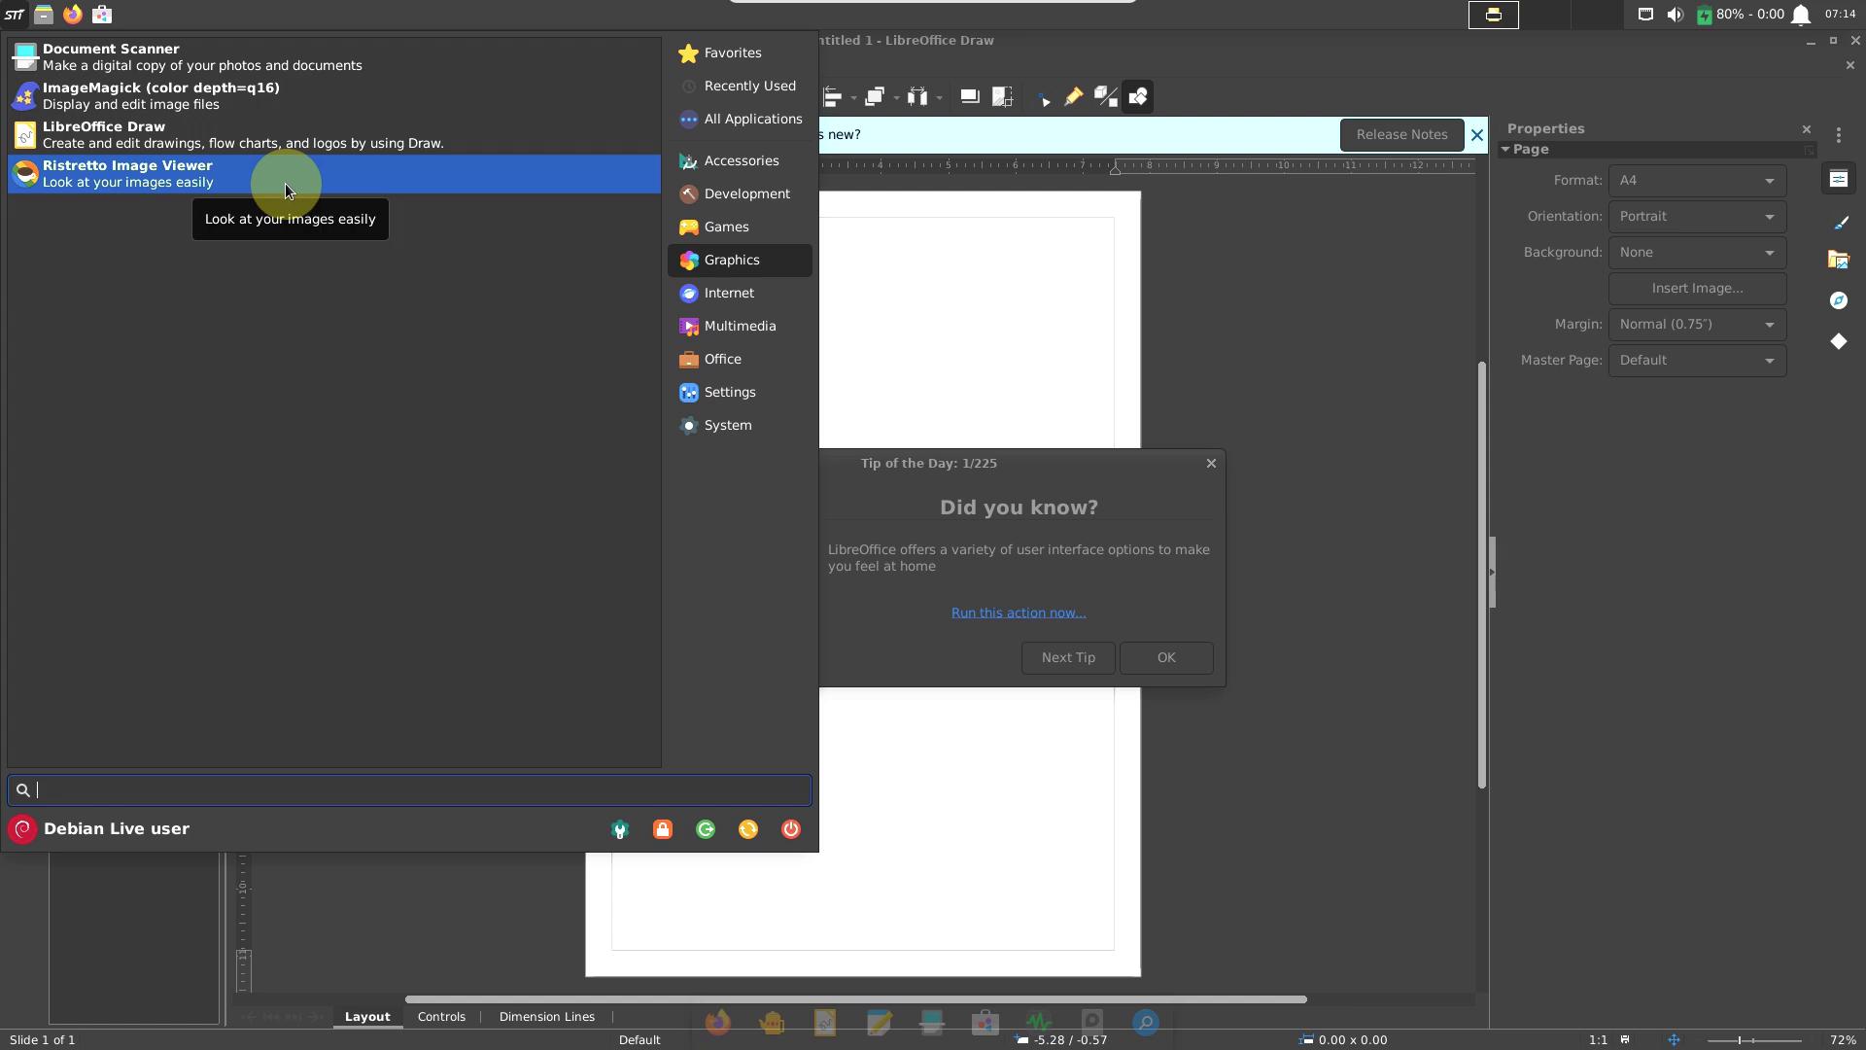
key("Escape")
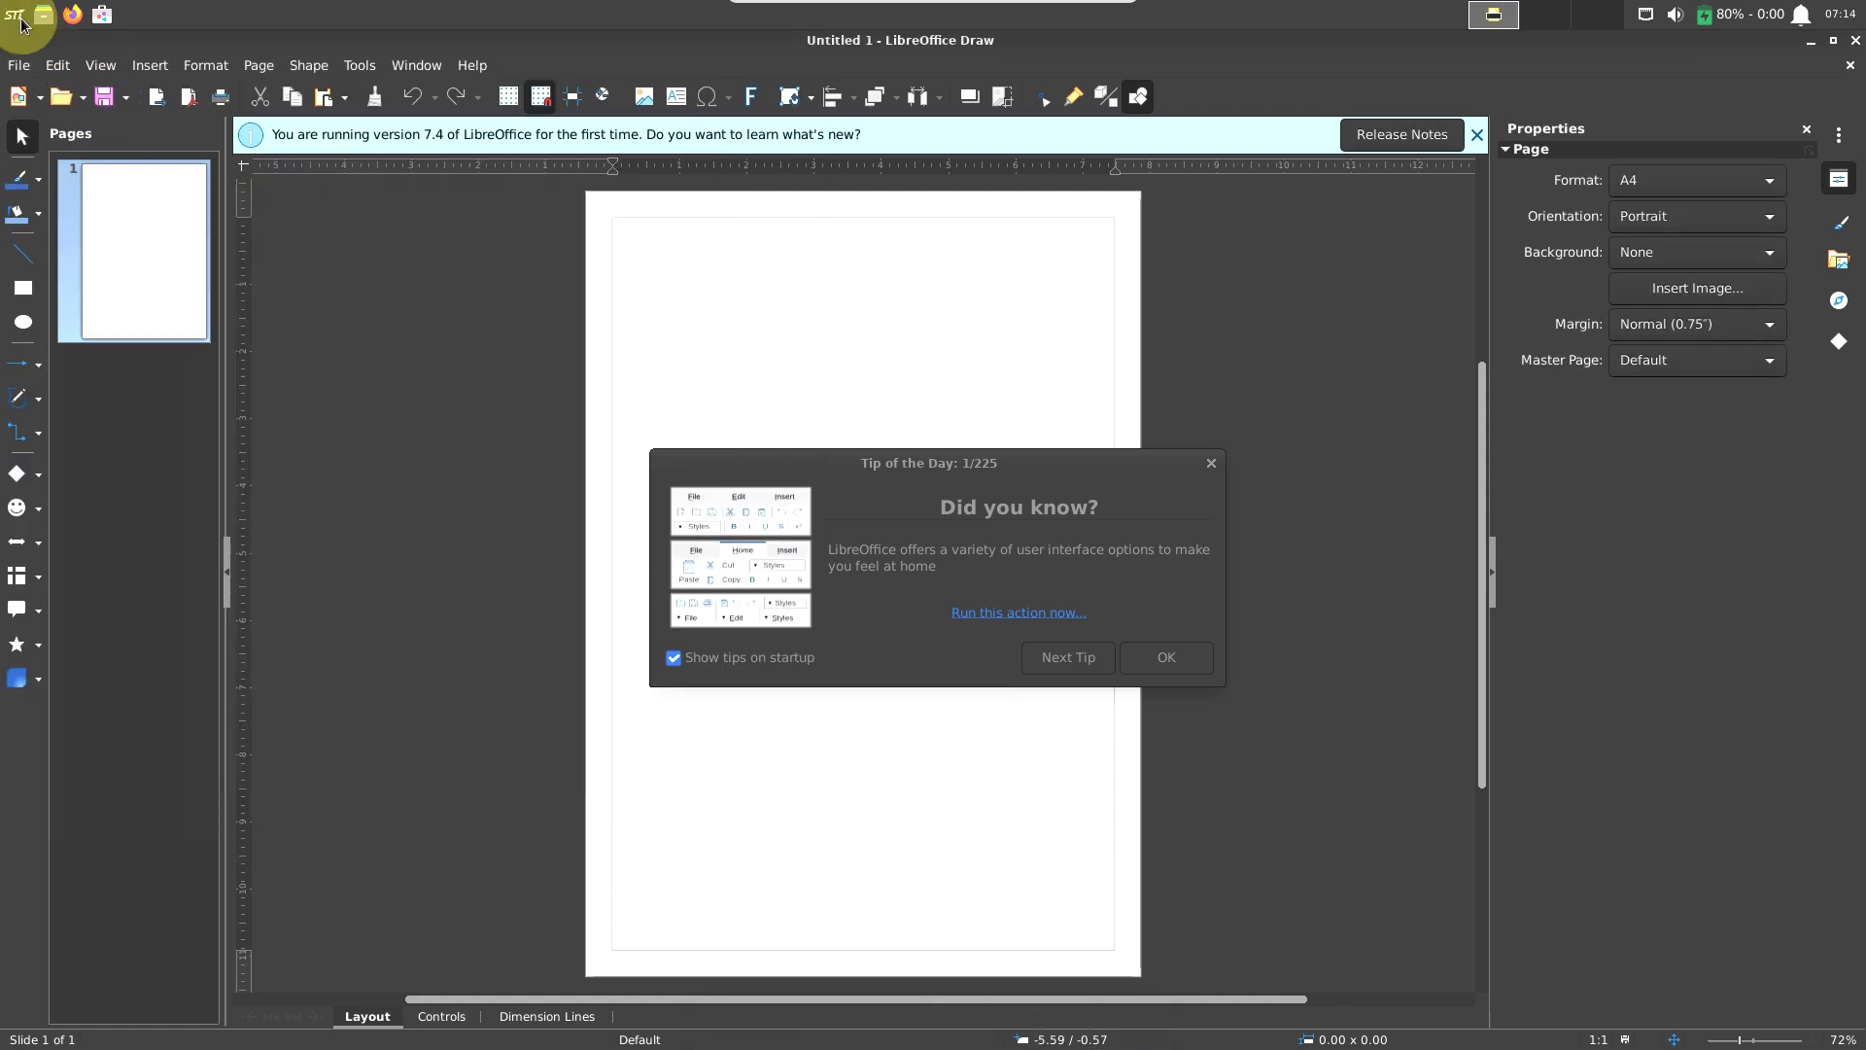
Launch PulseAudio Volume Control from the Multimedia applications.
left_click(21, 24)
left_click(773, 294)
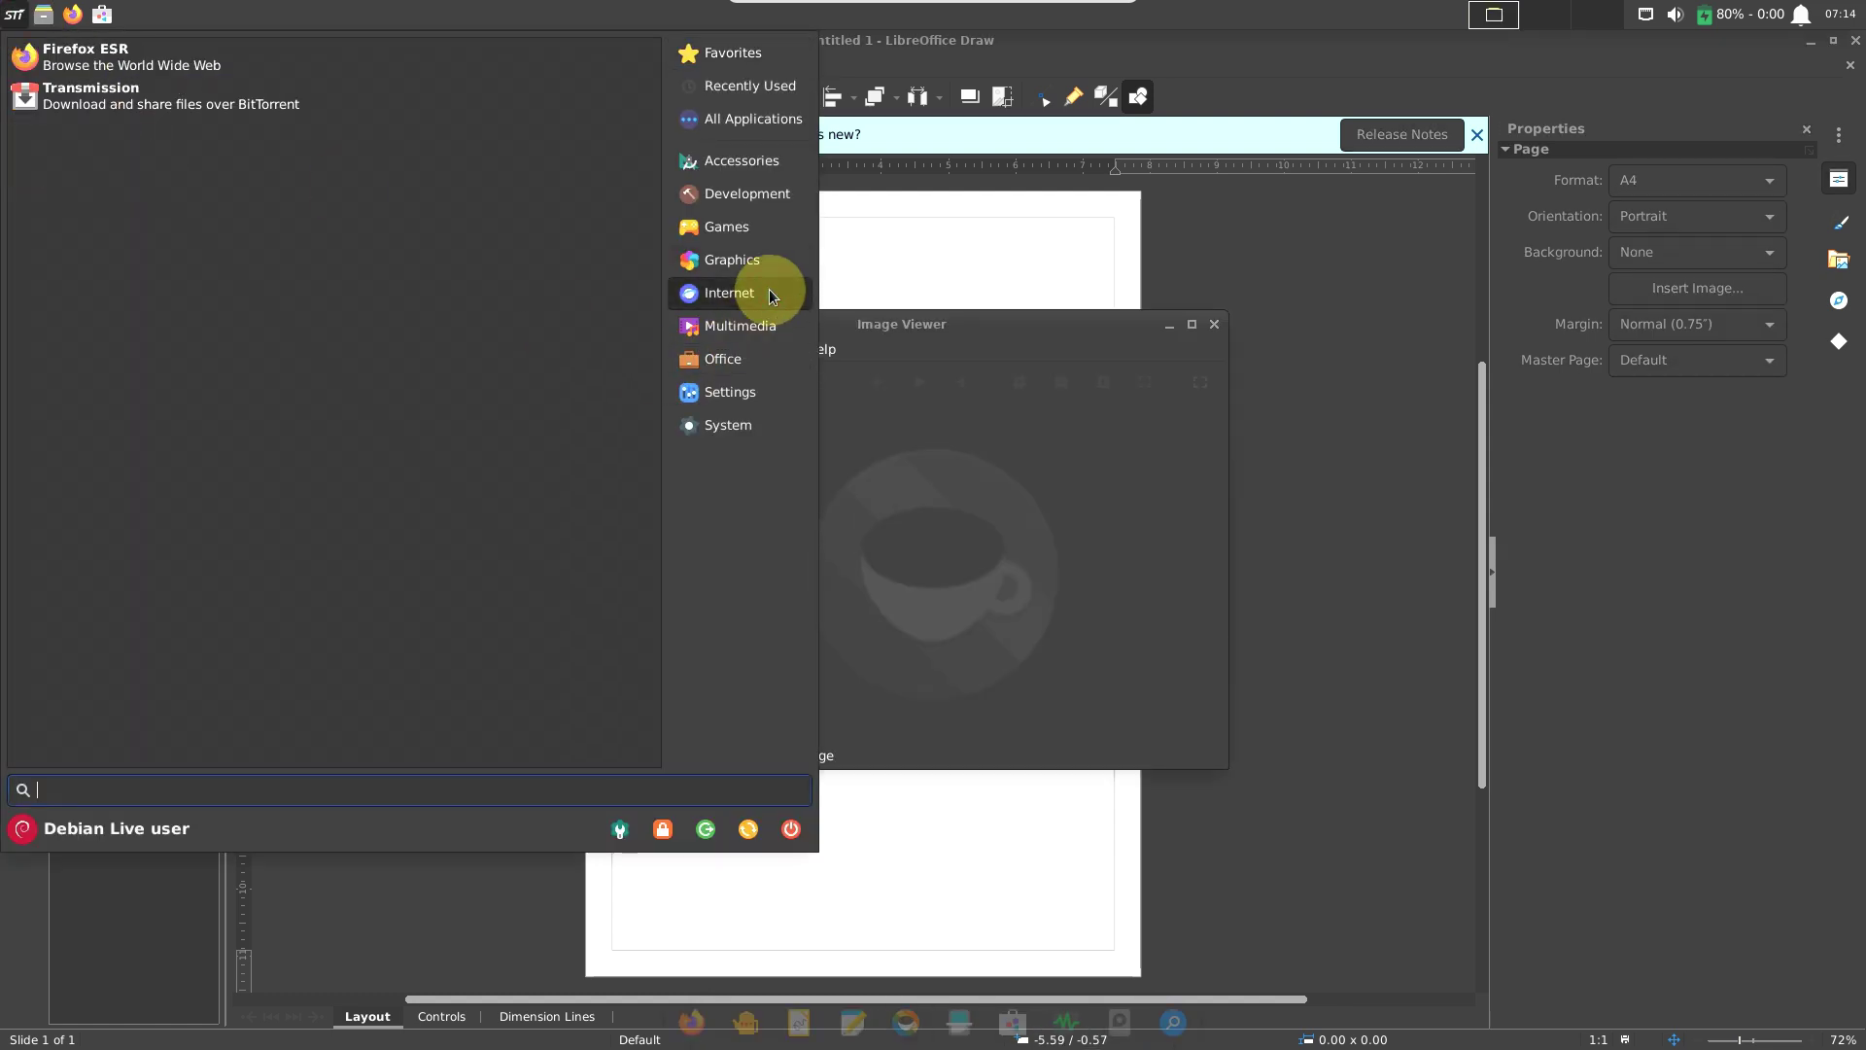
left_click(758, 326)
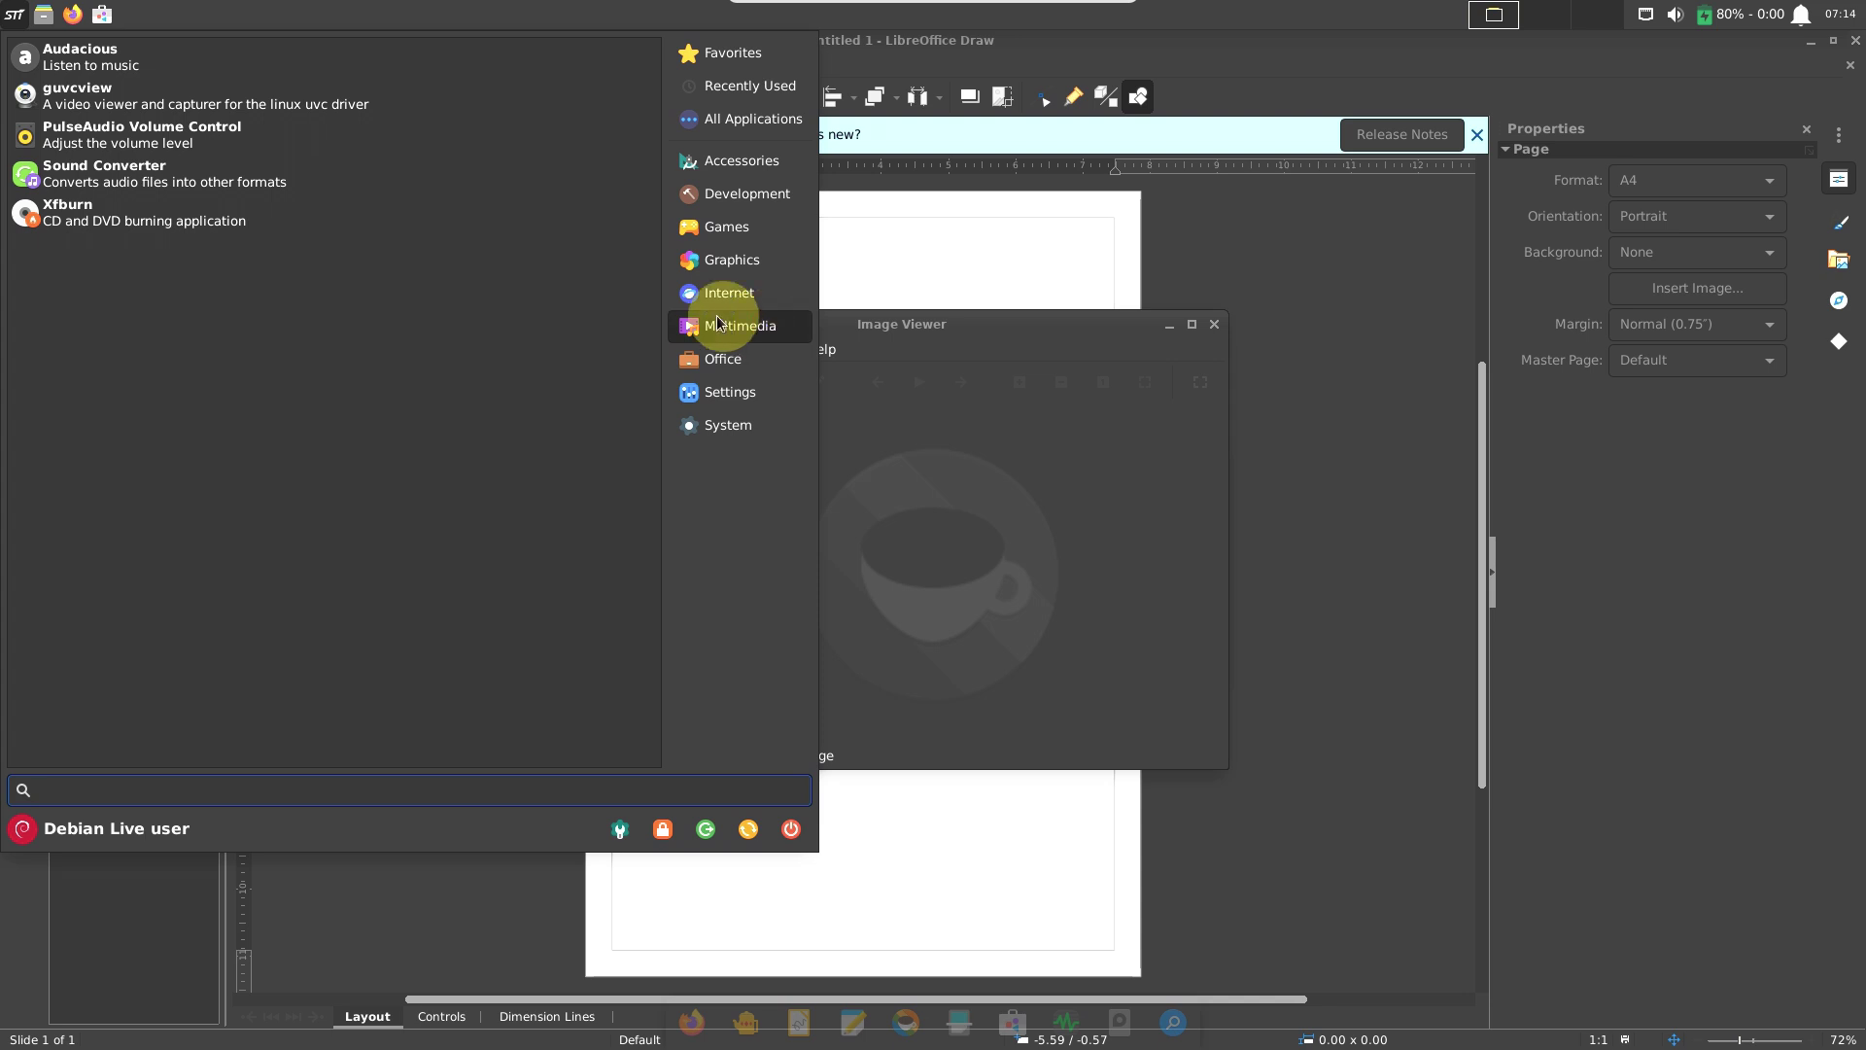
key("Escape")
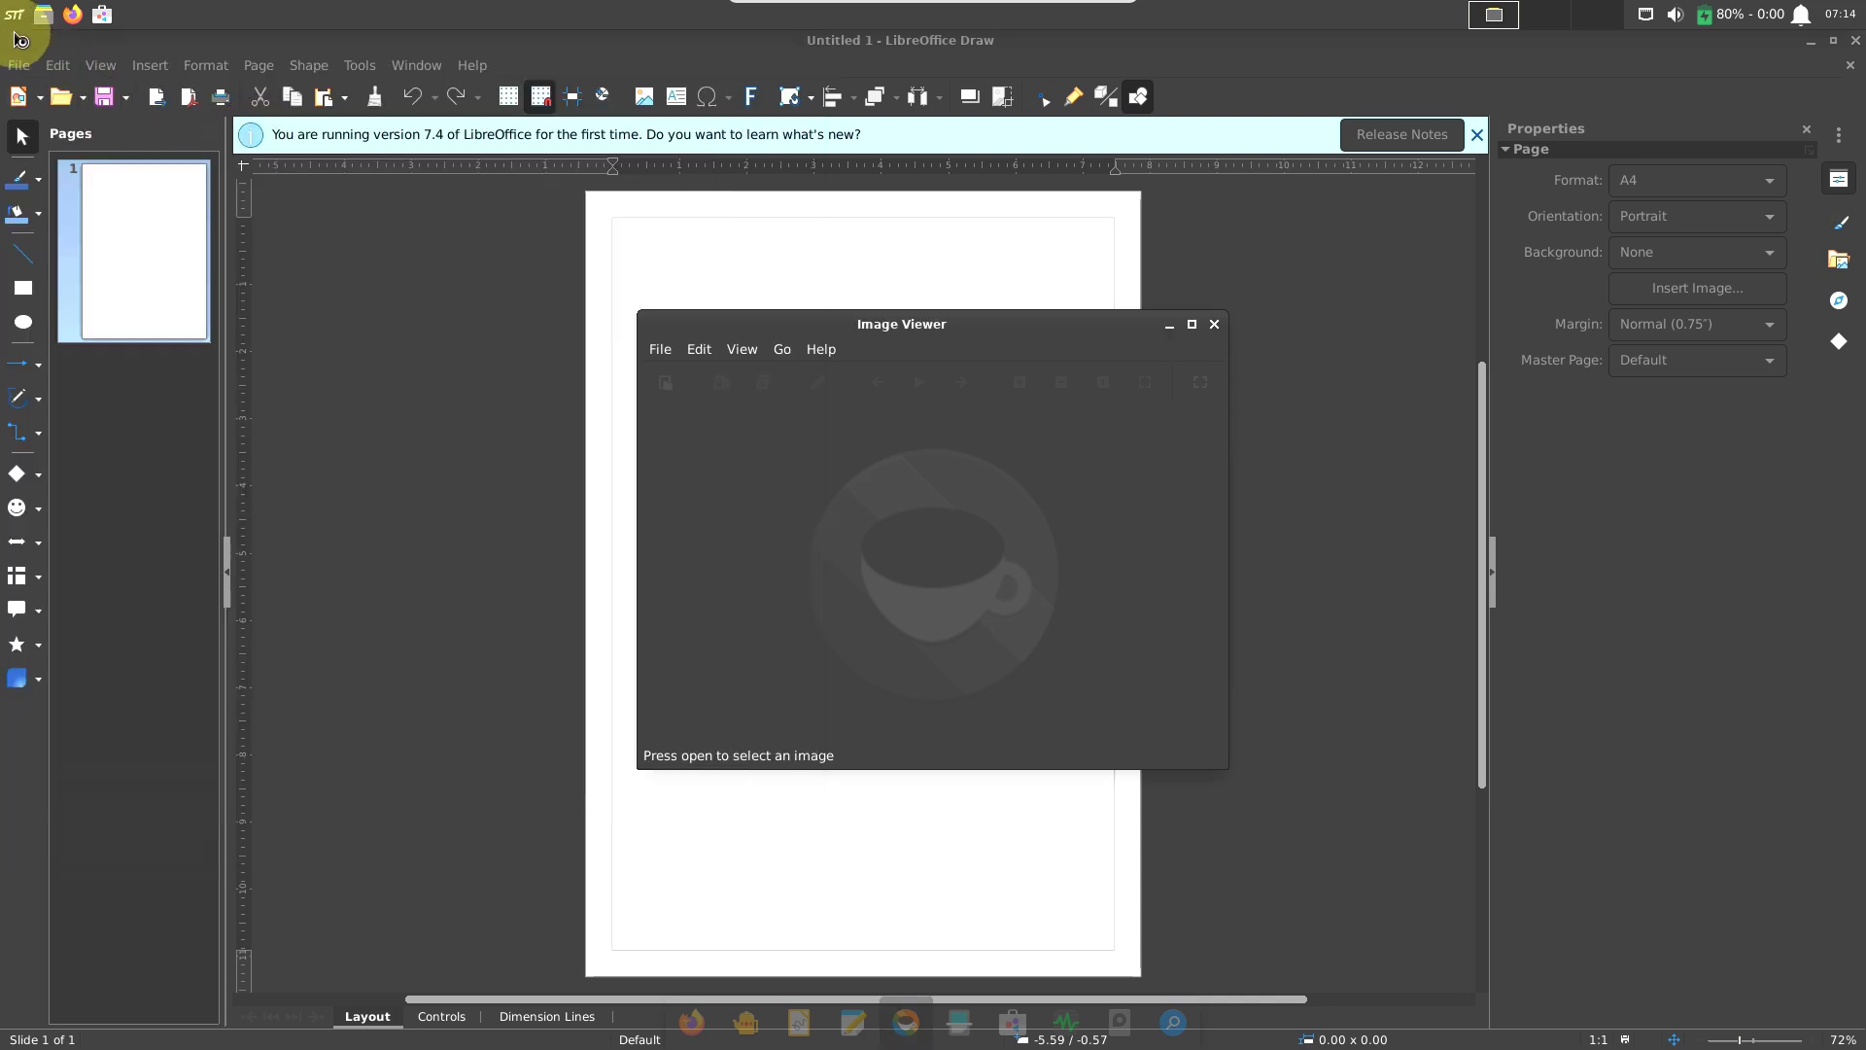
left_click(11, 21)
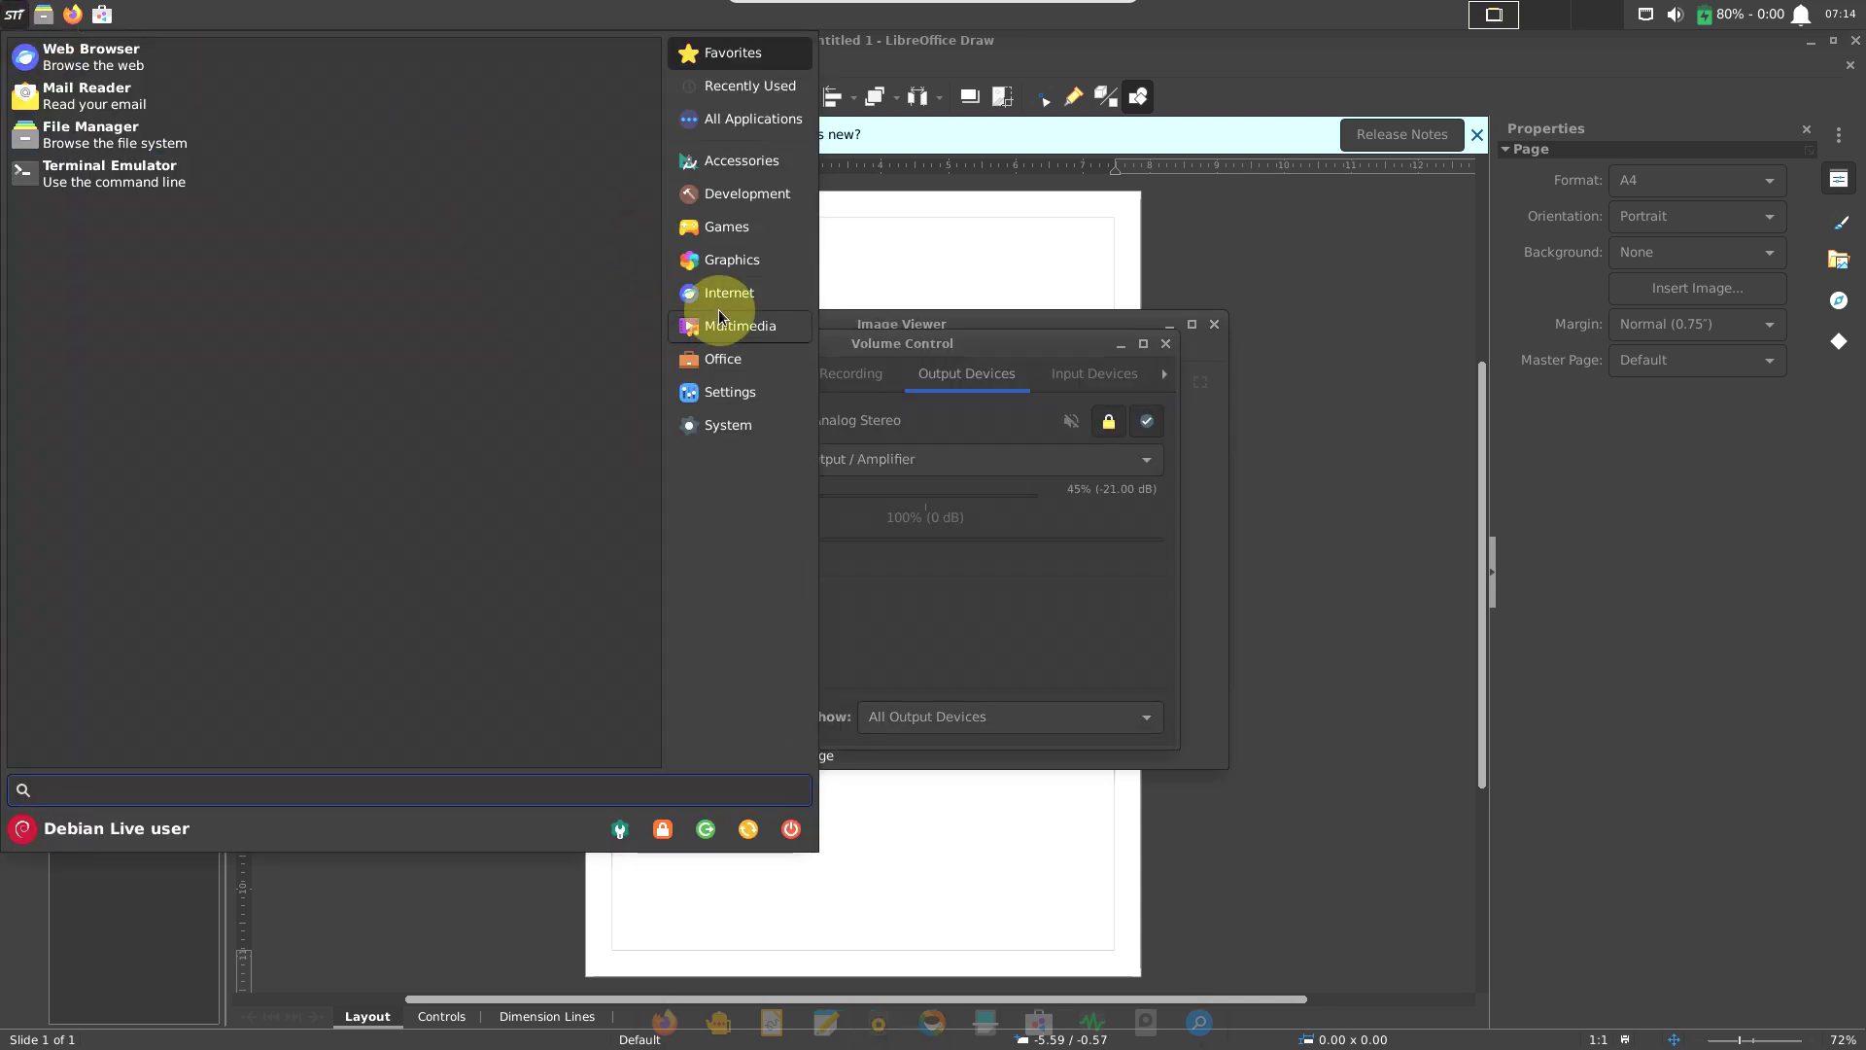
mouse_move(738, 326)
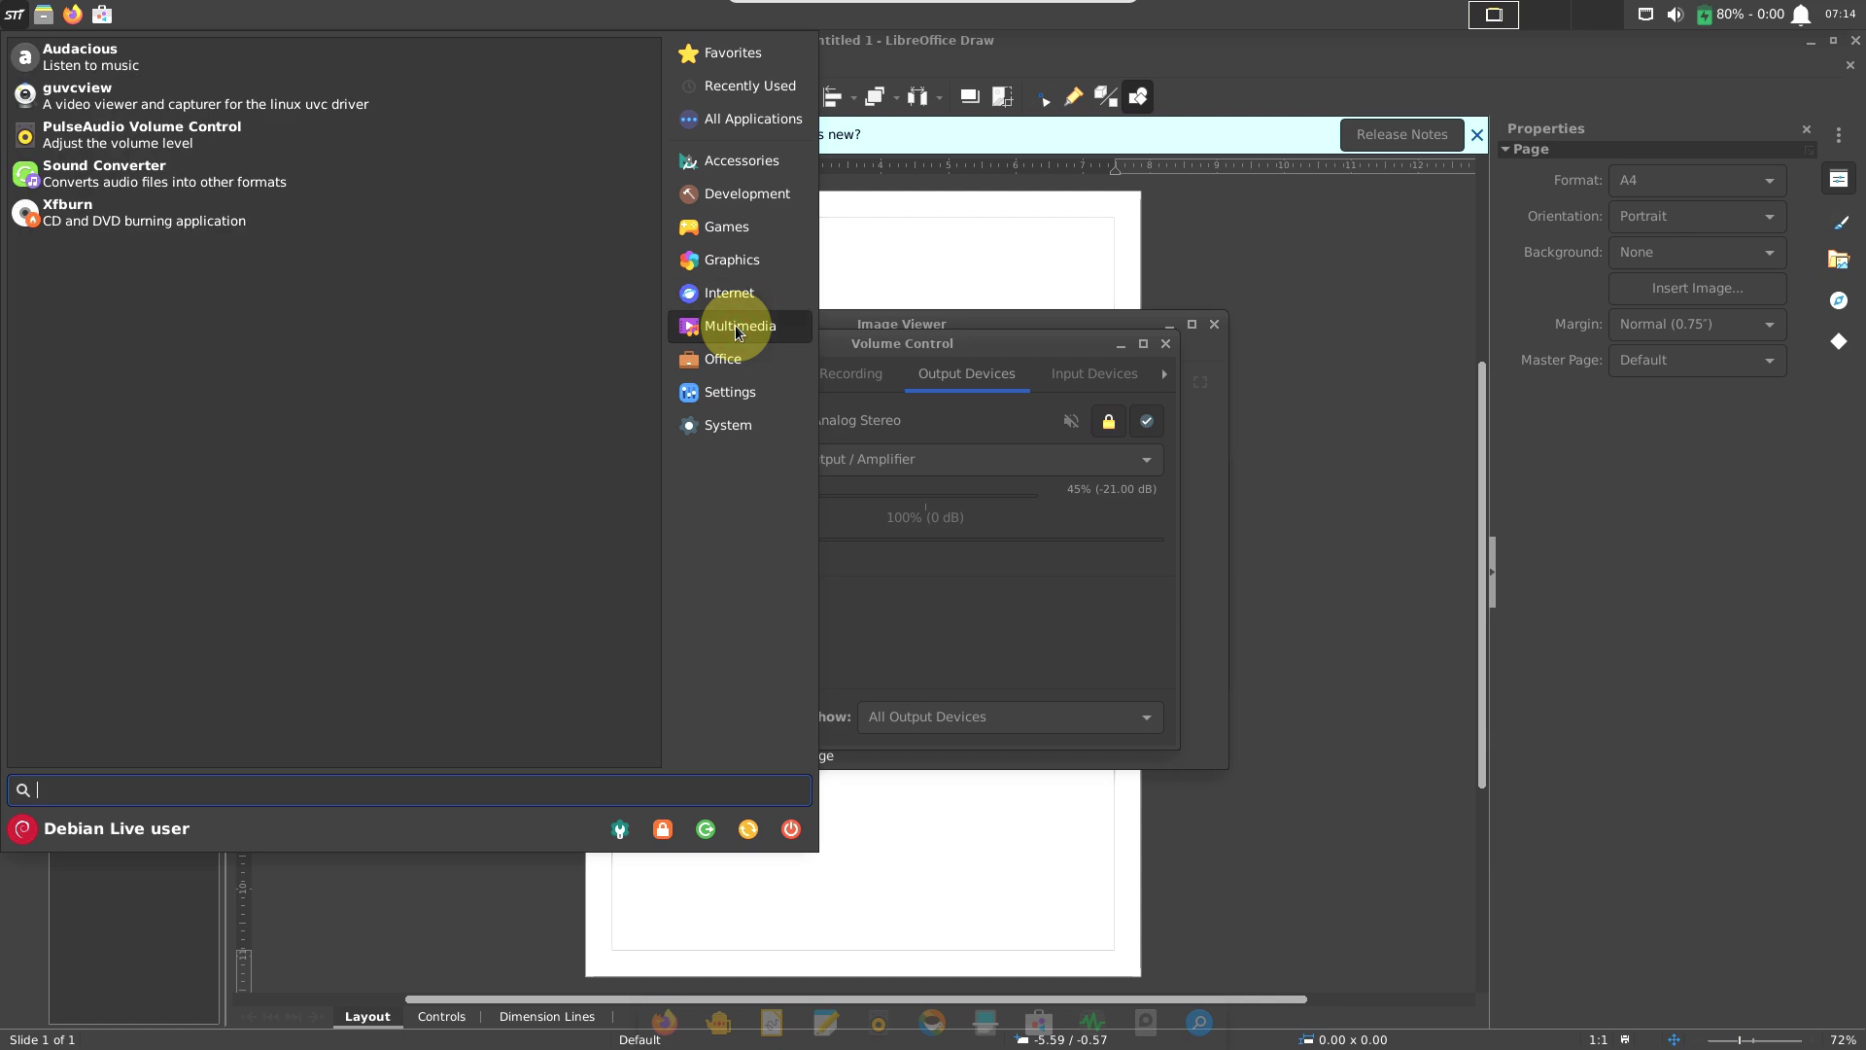
Launch Audacious from Multimedia and the Atril Document Viewer from Office.
left_click(171, 68)
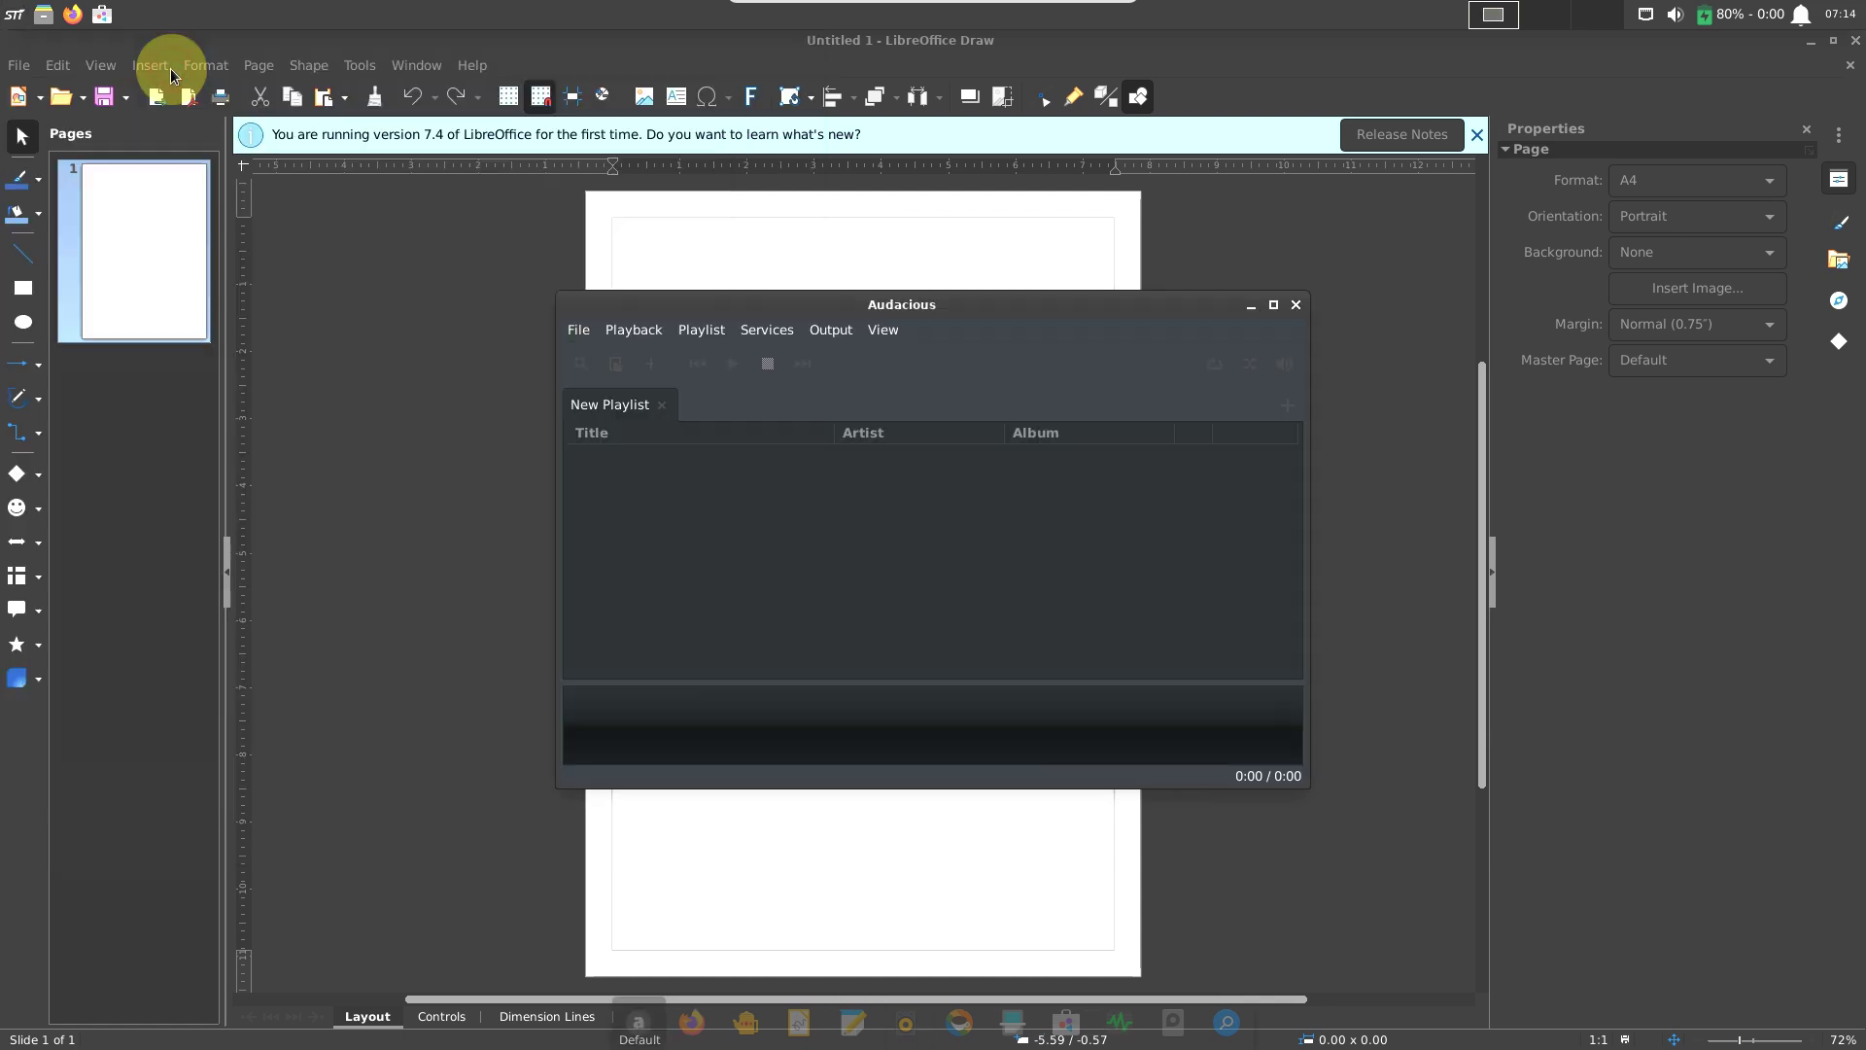
left_click(13, 19)
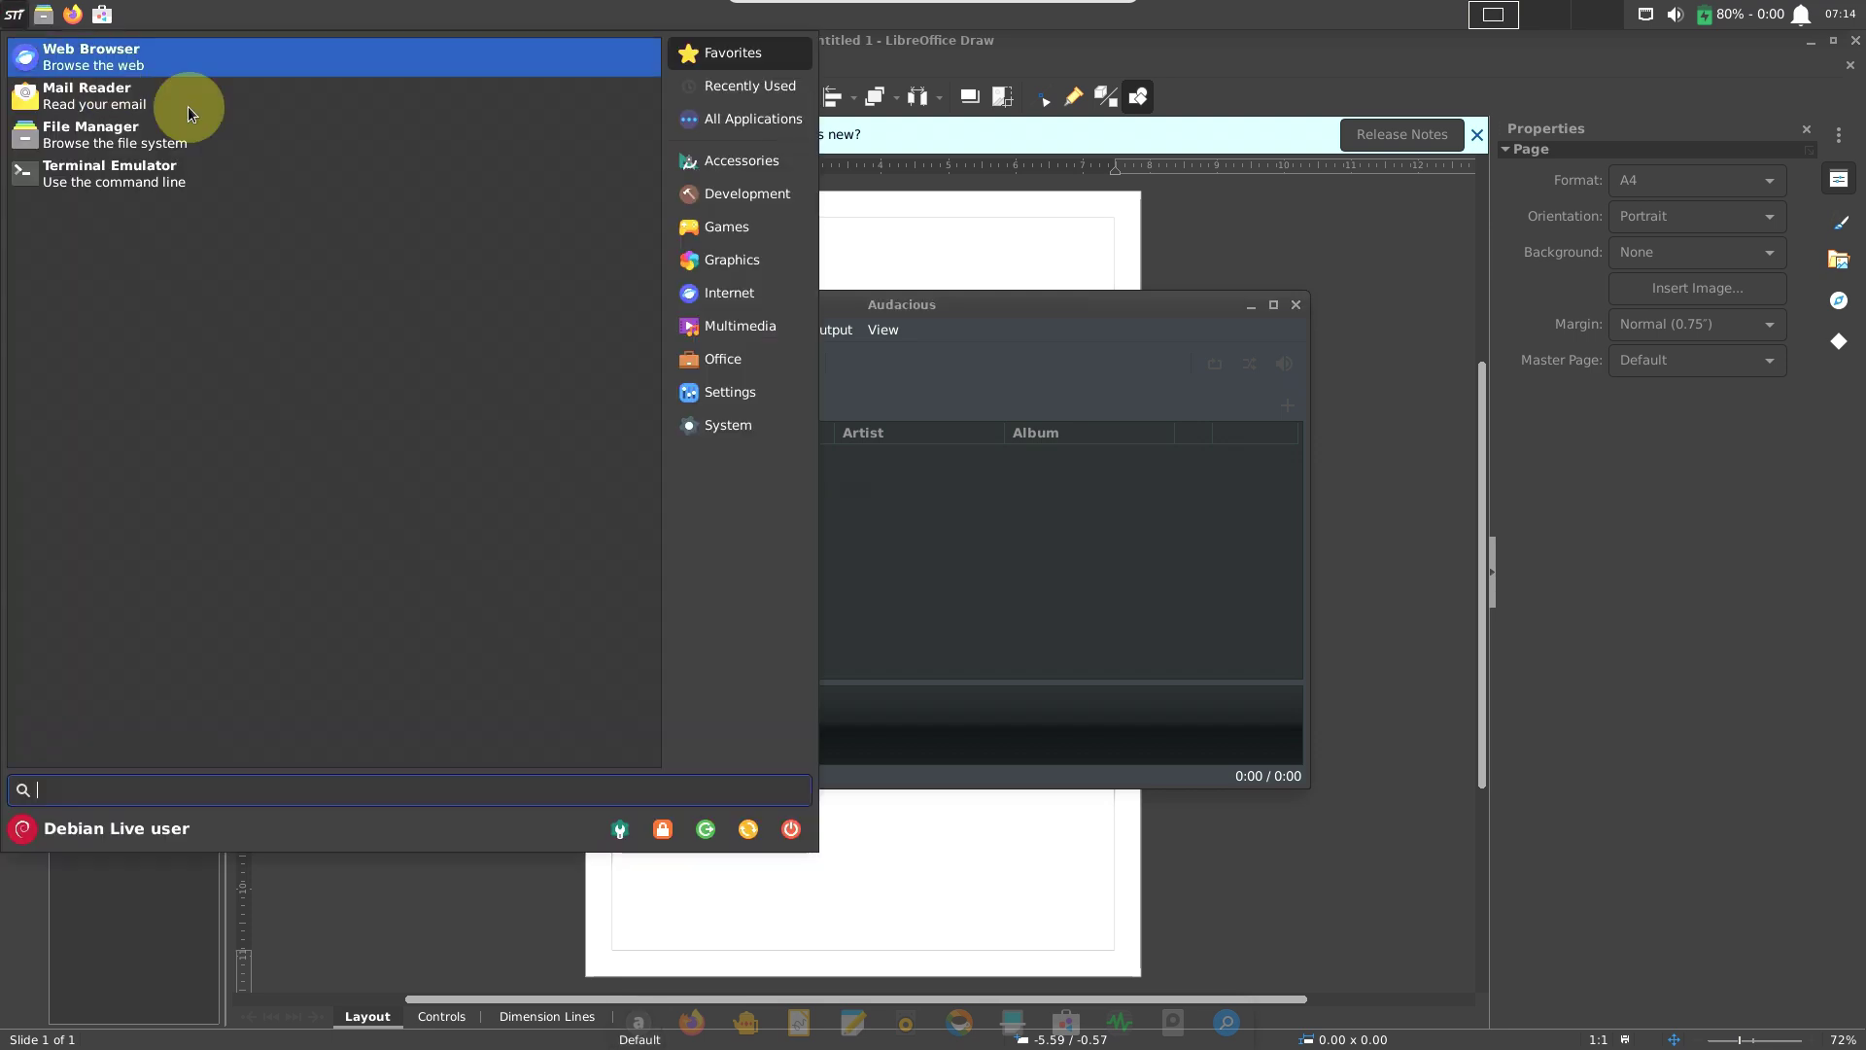
left_click(732, 349)
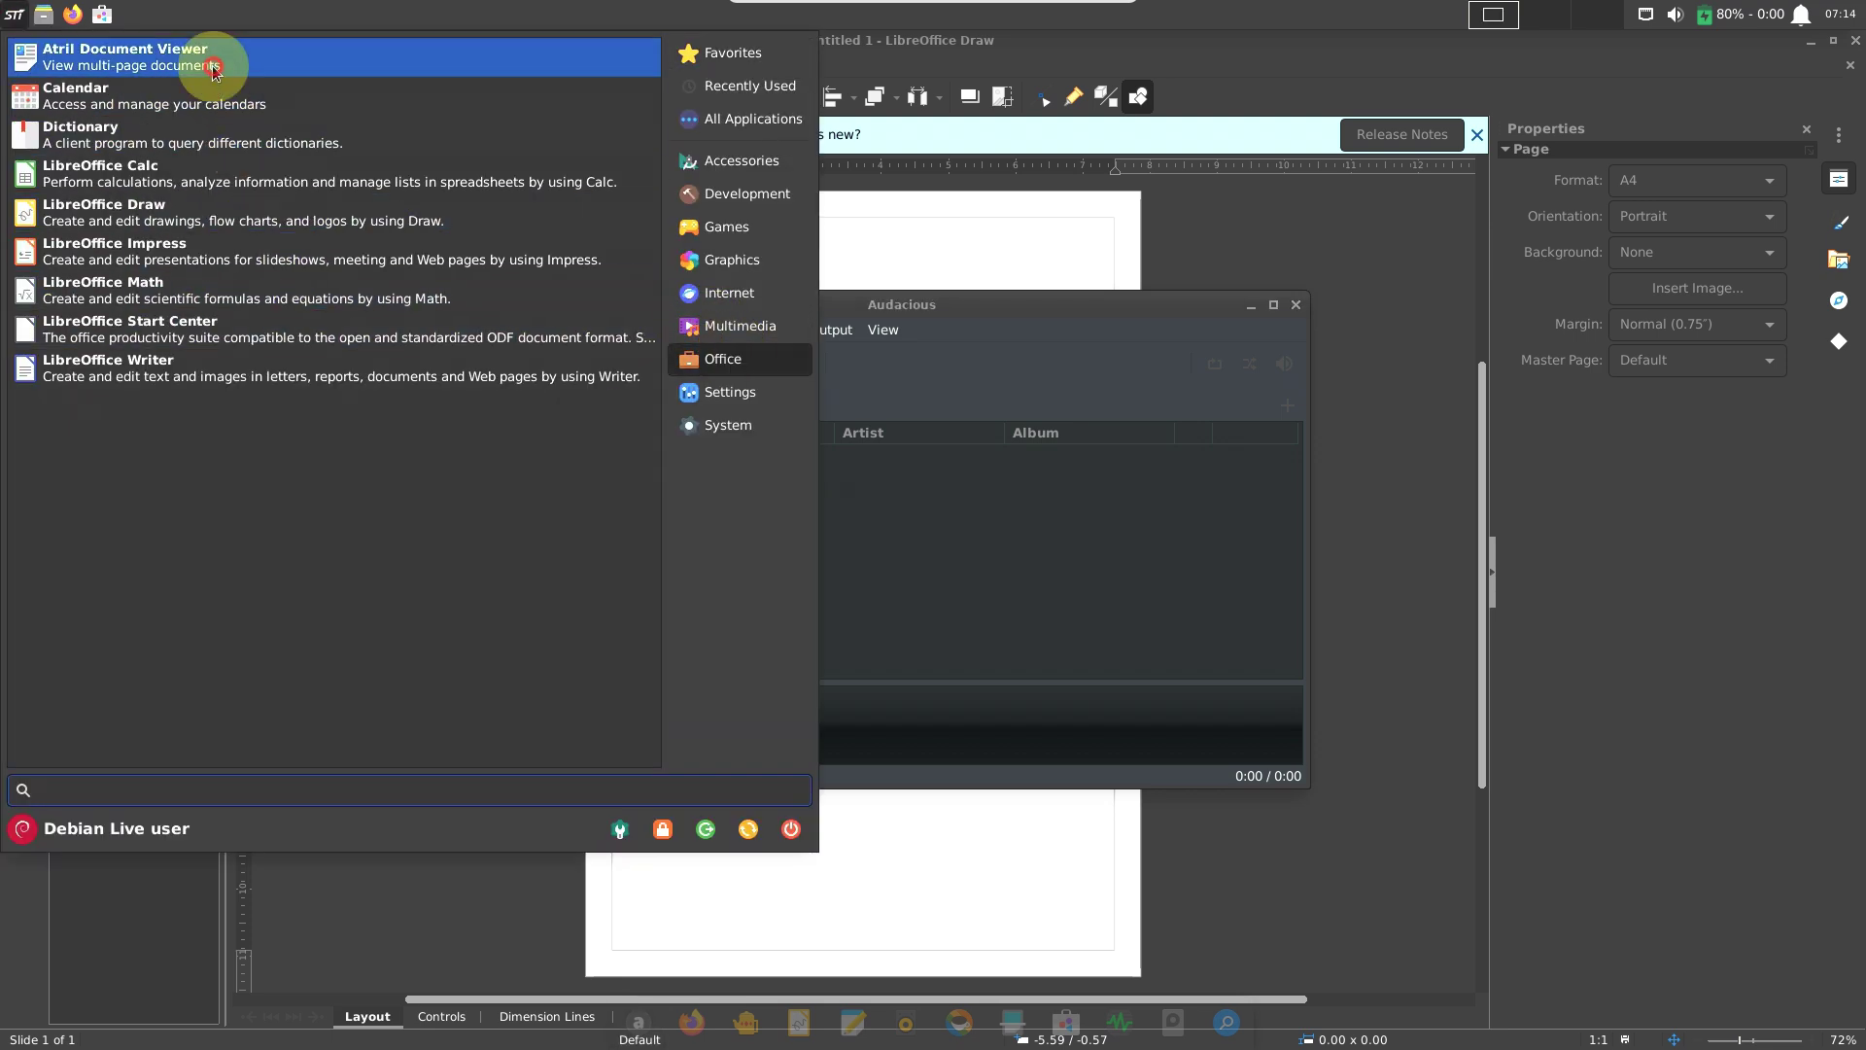
left_click(215, 73)
Launch Calendar from the Office applications.
left_click(14, 19)
left_click(731, 360)
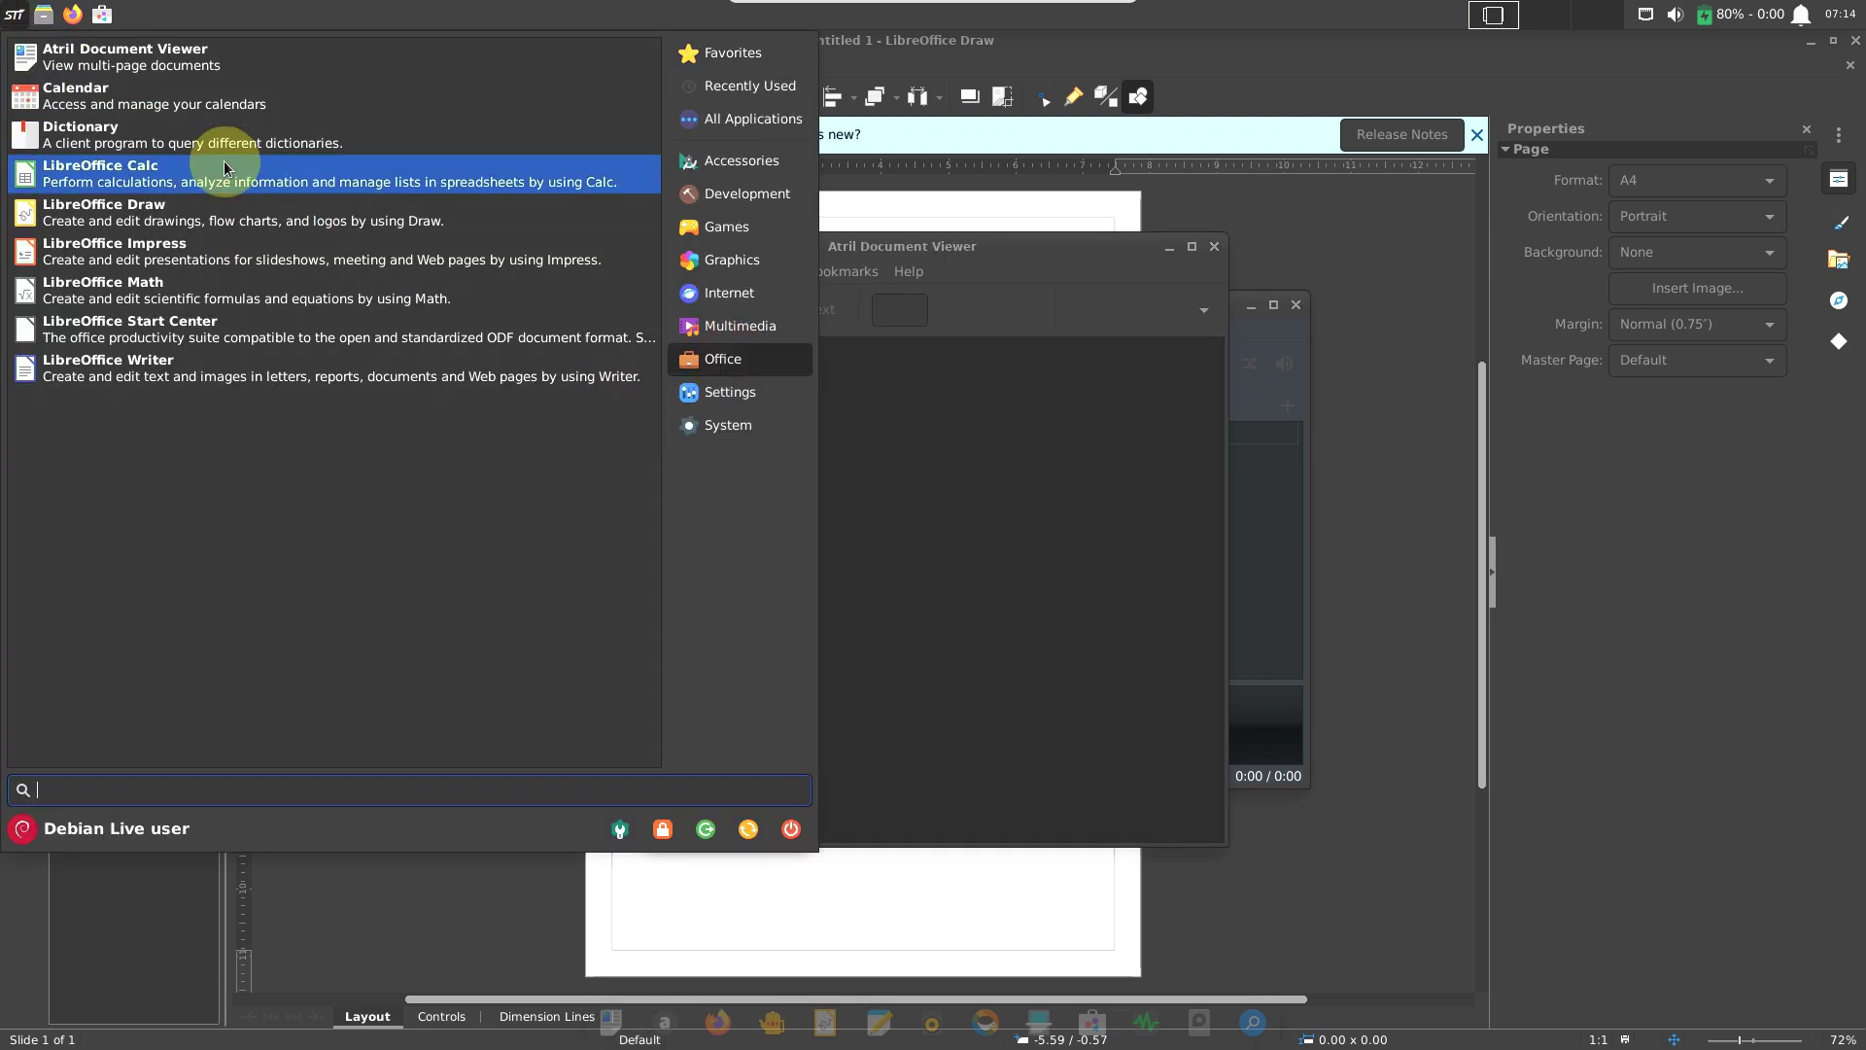
left_click(223, 97)
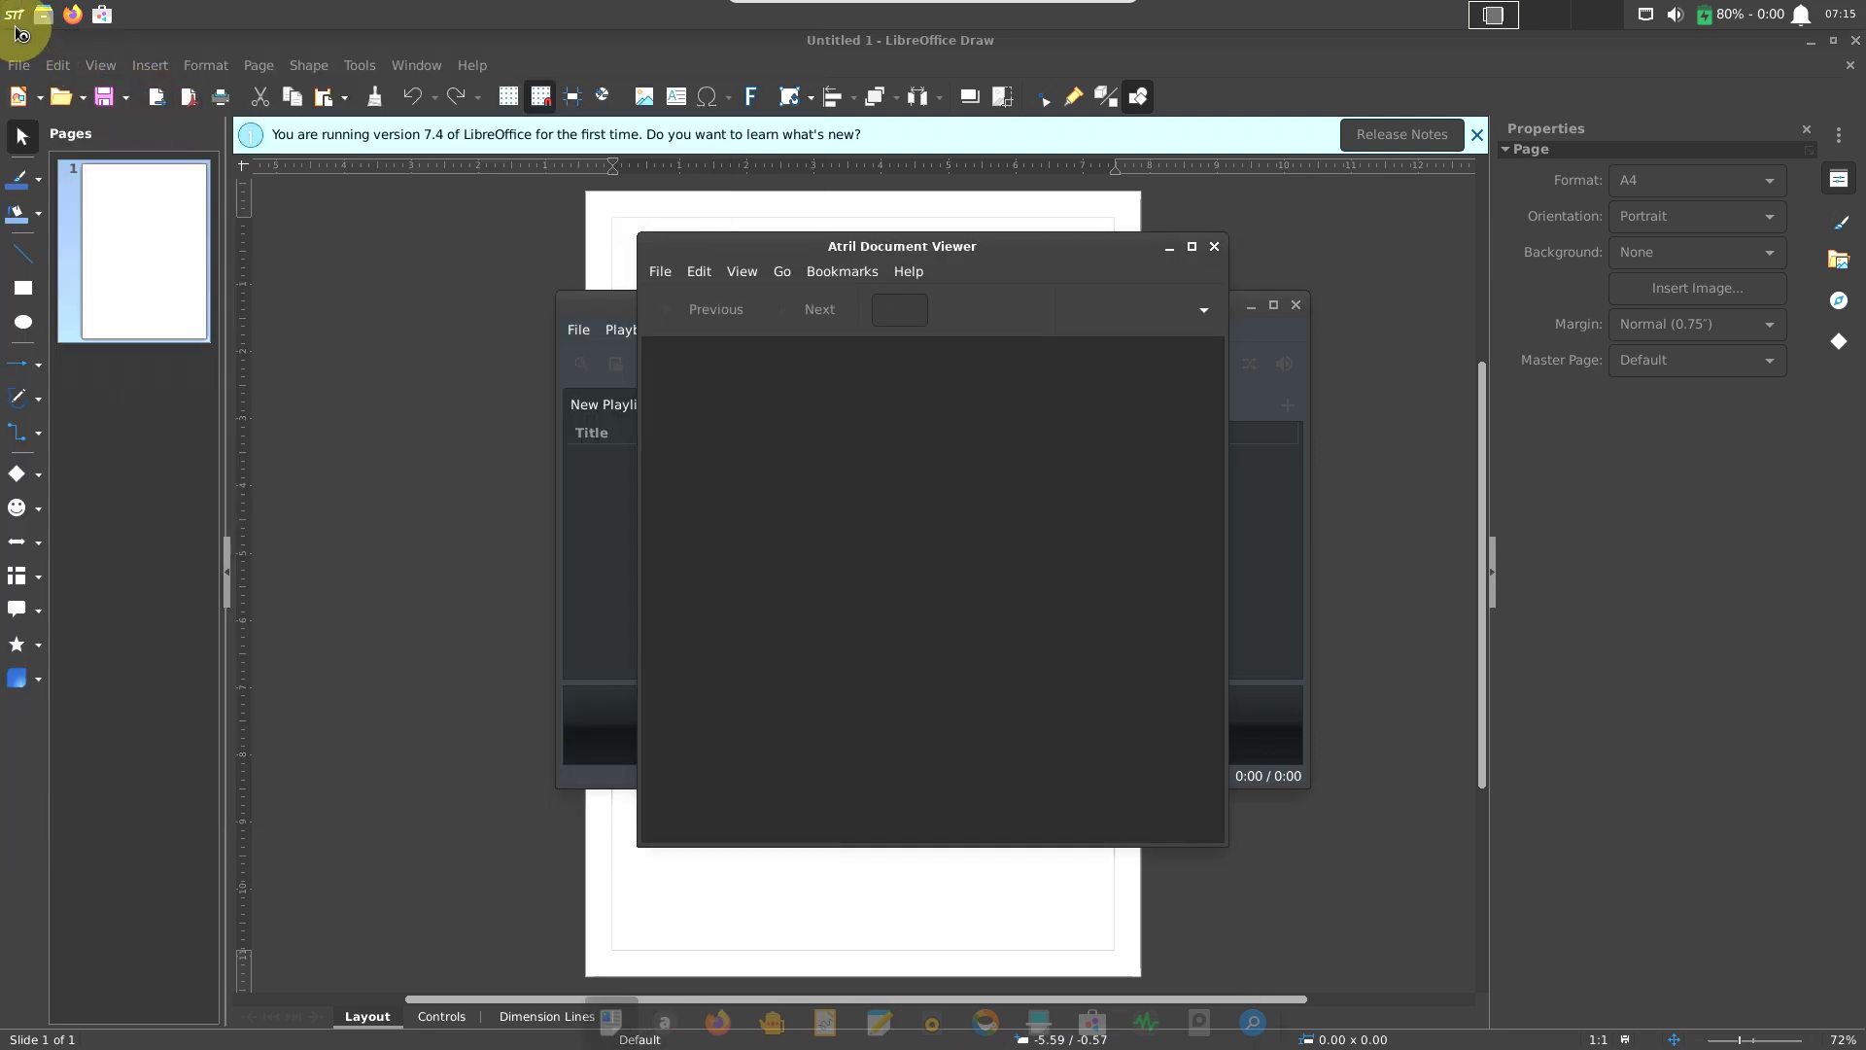
Launch the Dictionary from the Office applications.
left_click(15, 29)
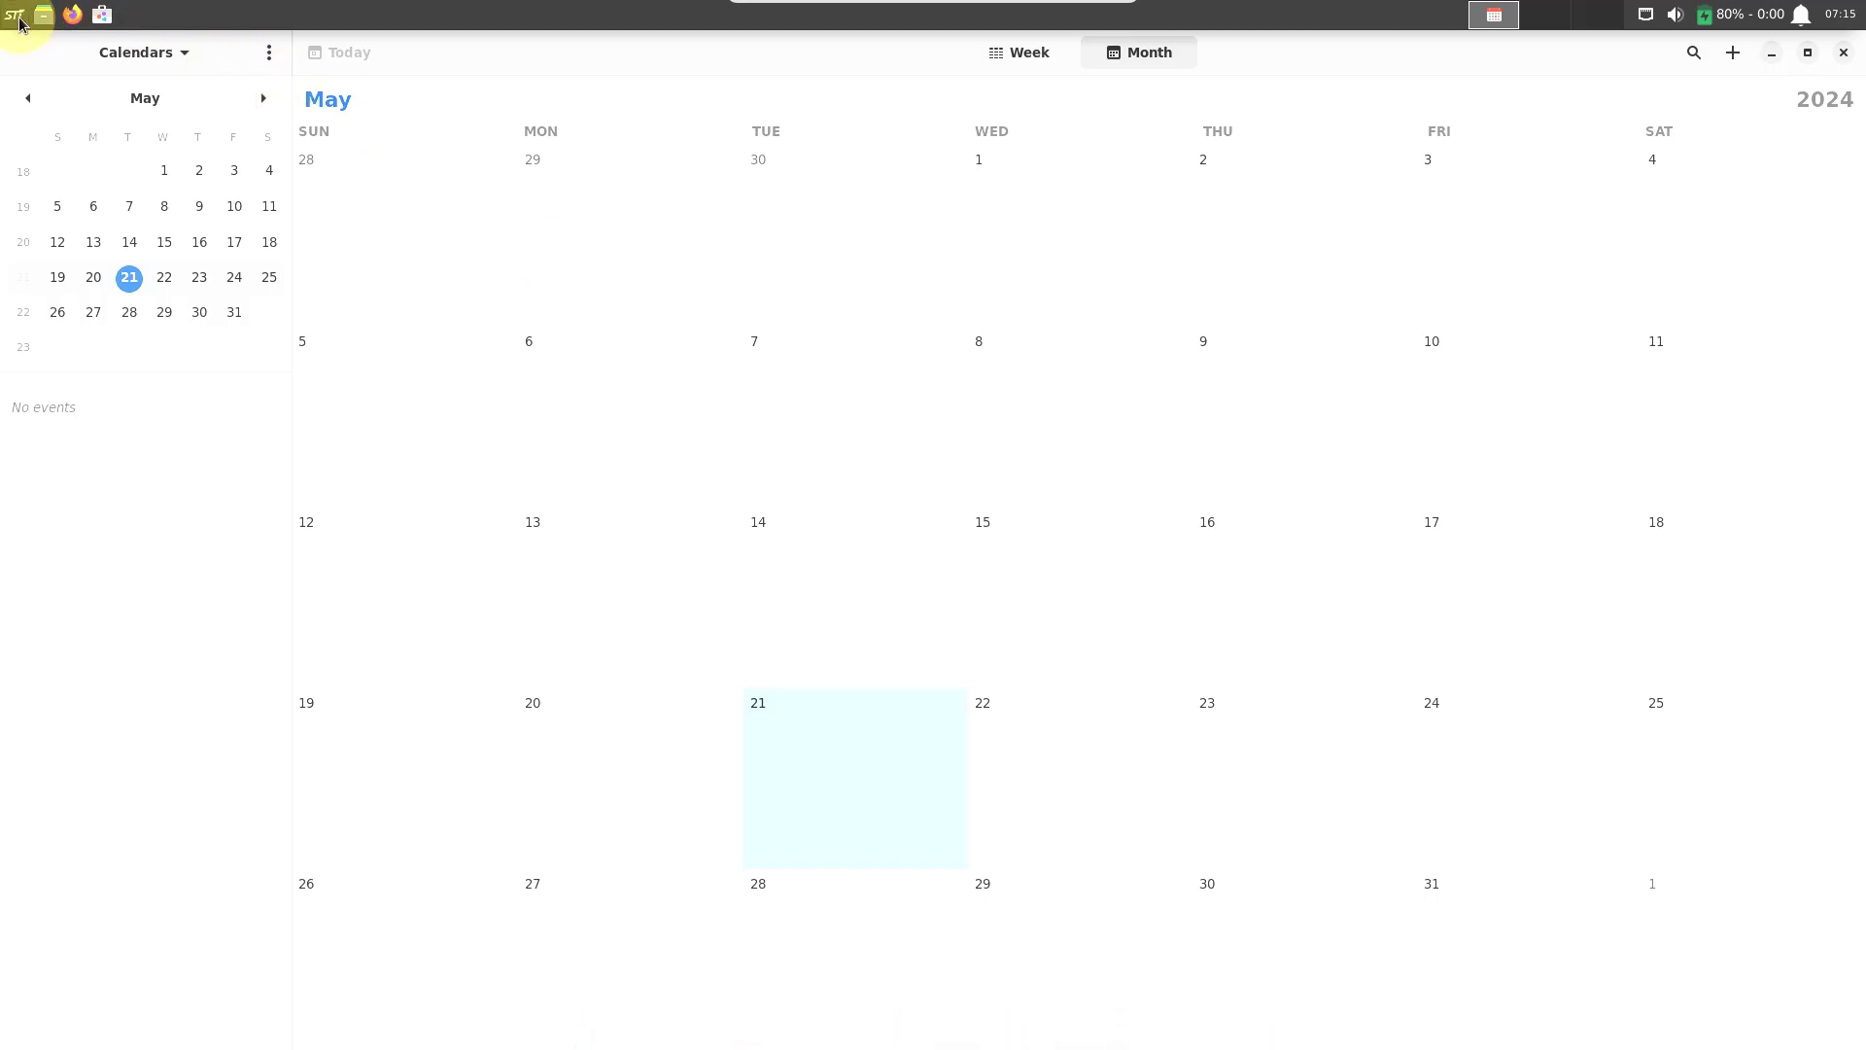
left_click(17, 22)
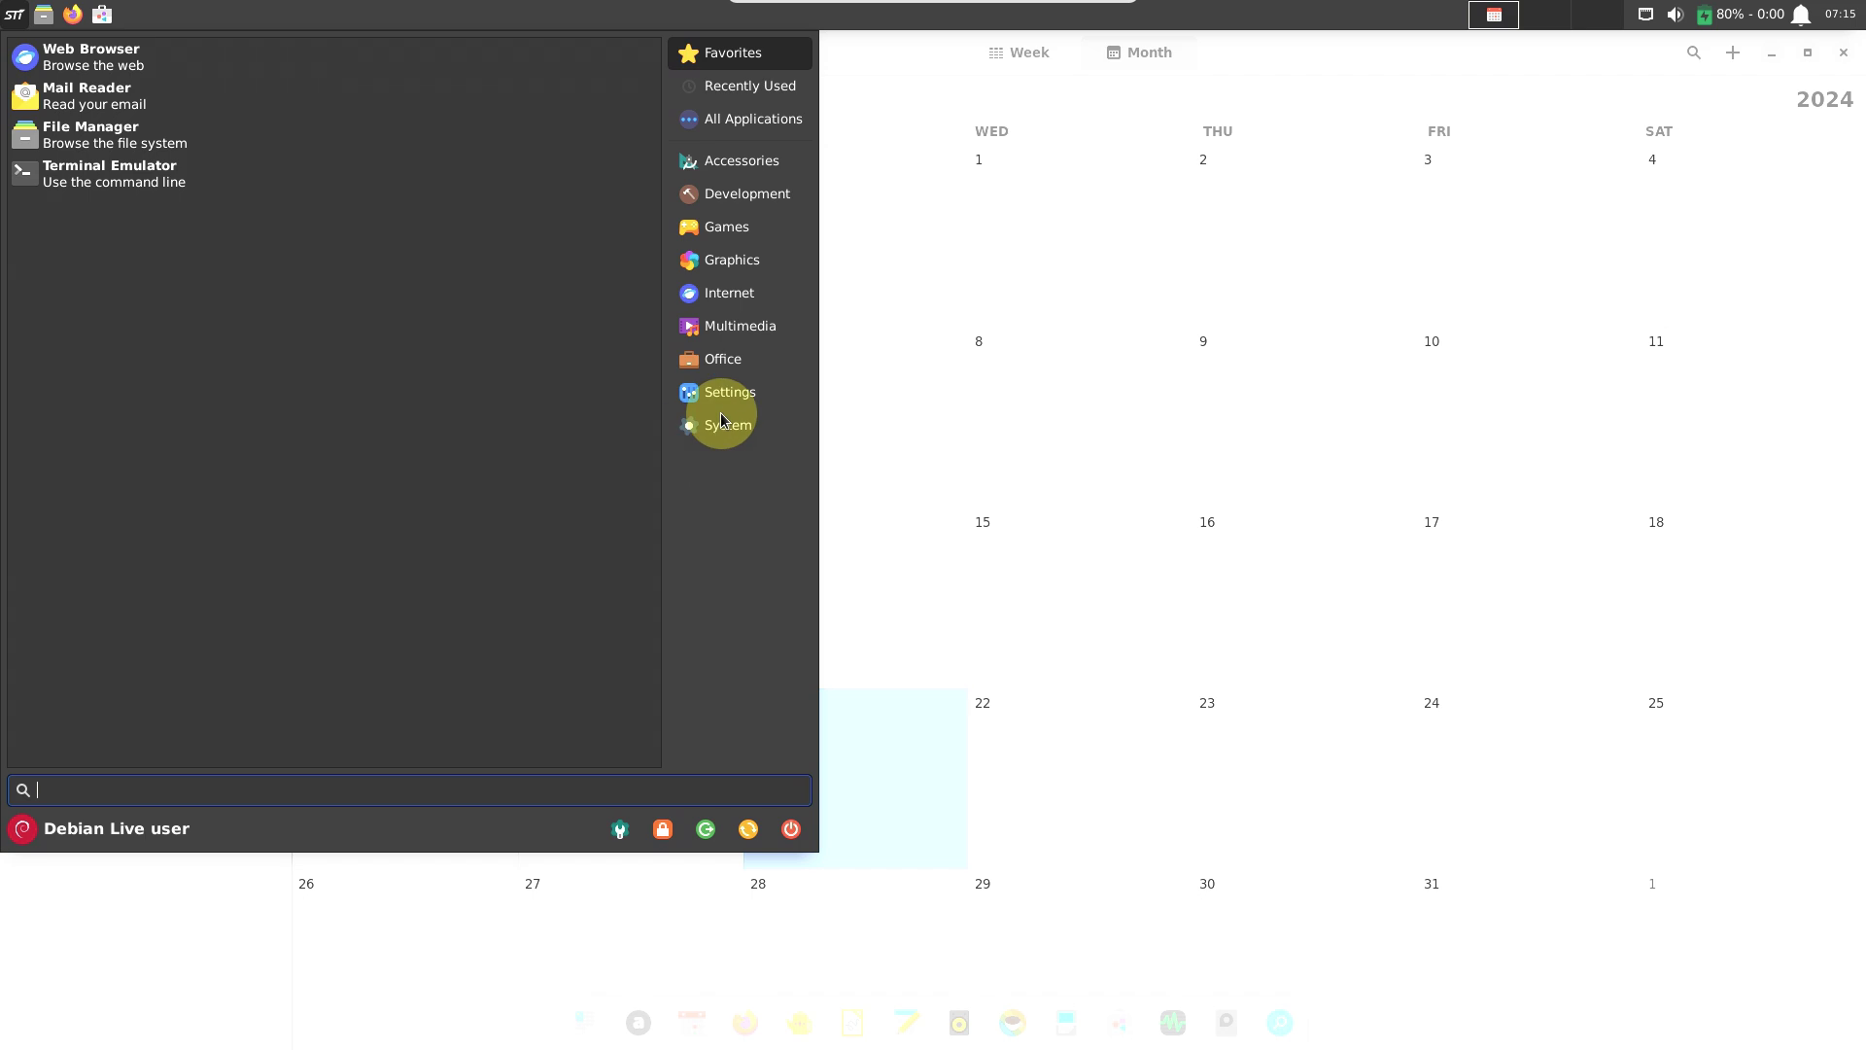
left_click(759, 360)
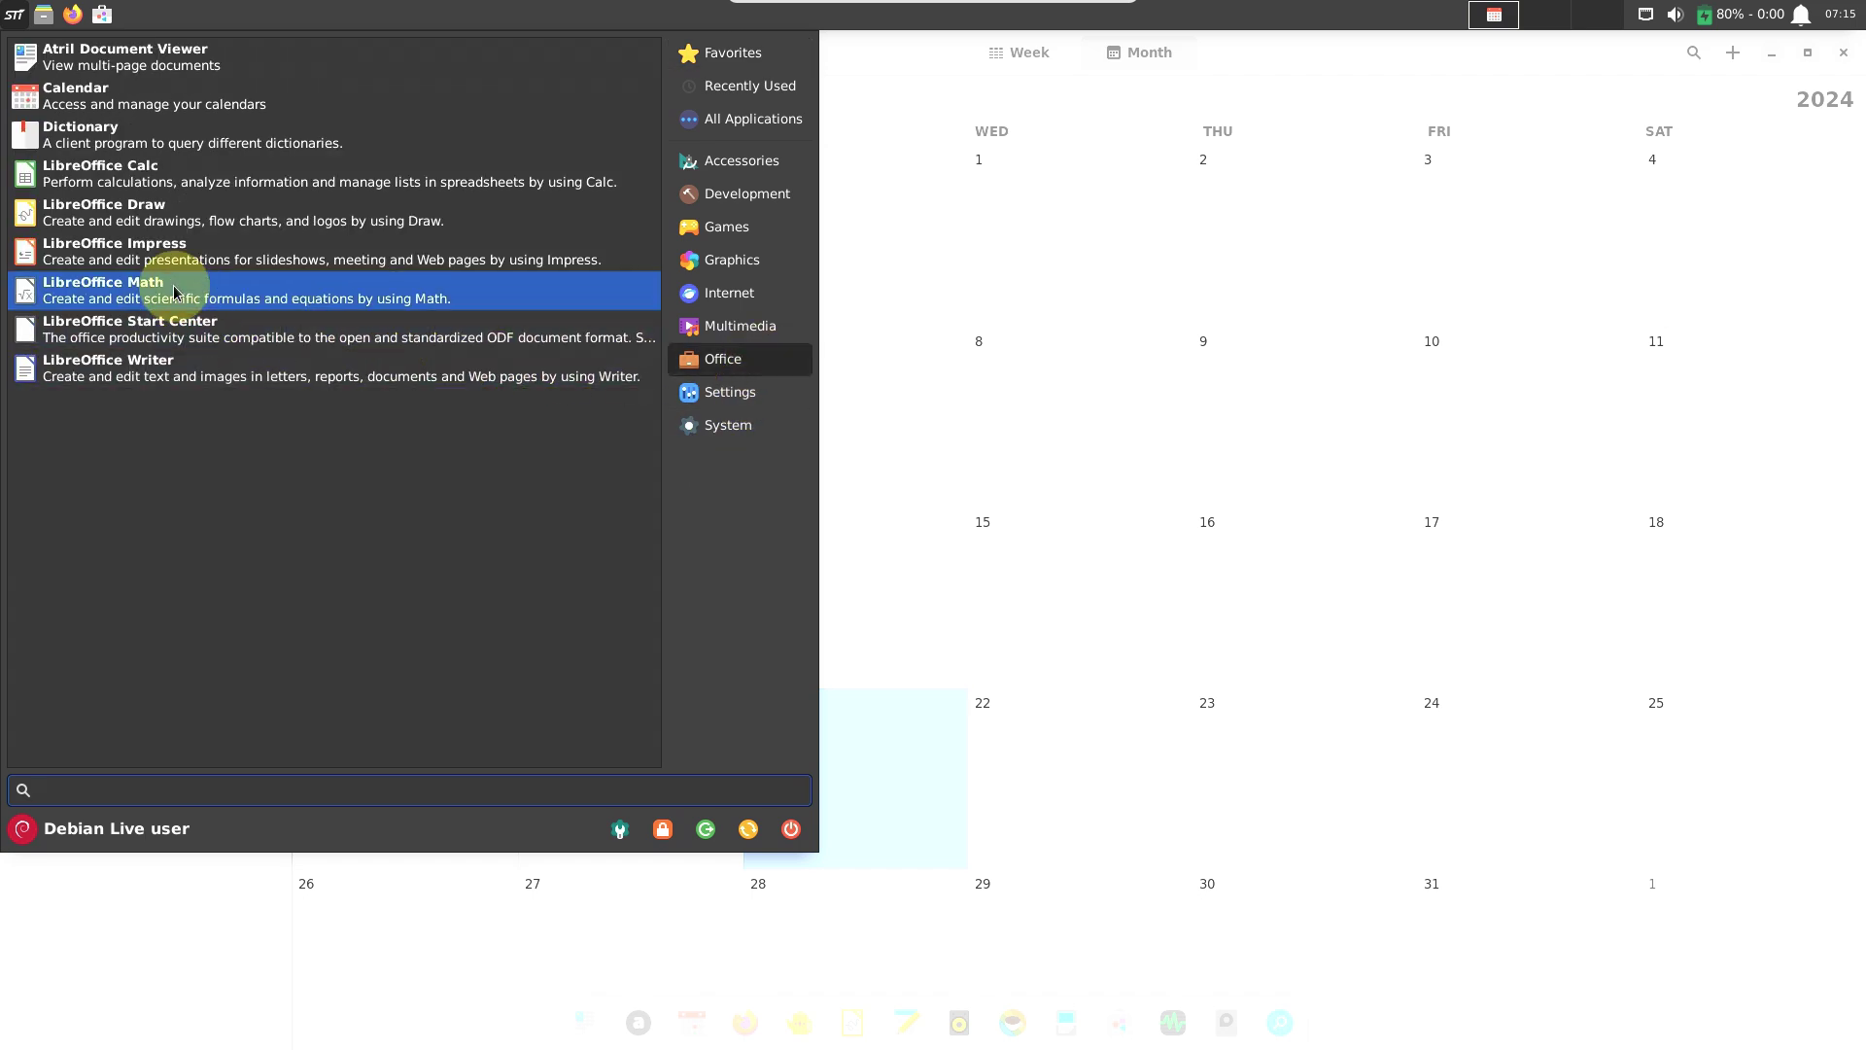
left_click(160, 136)
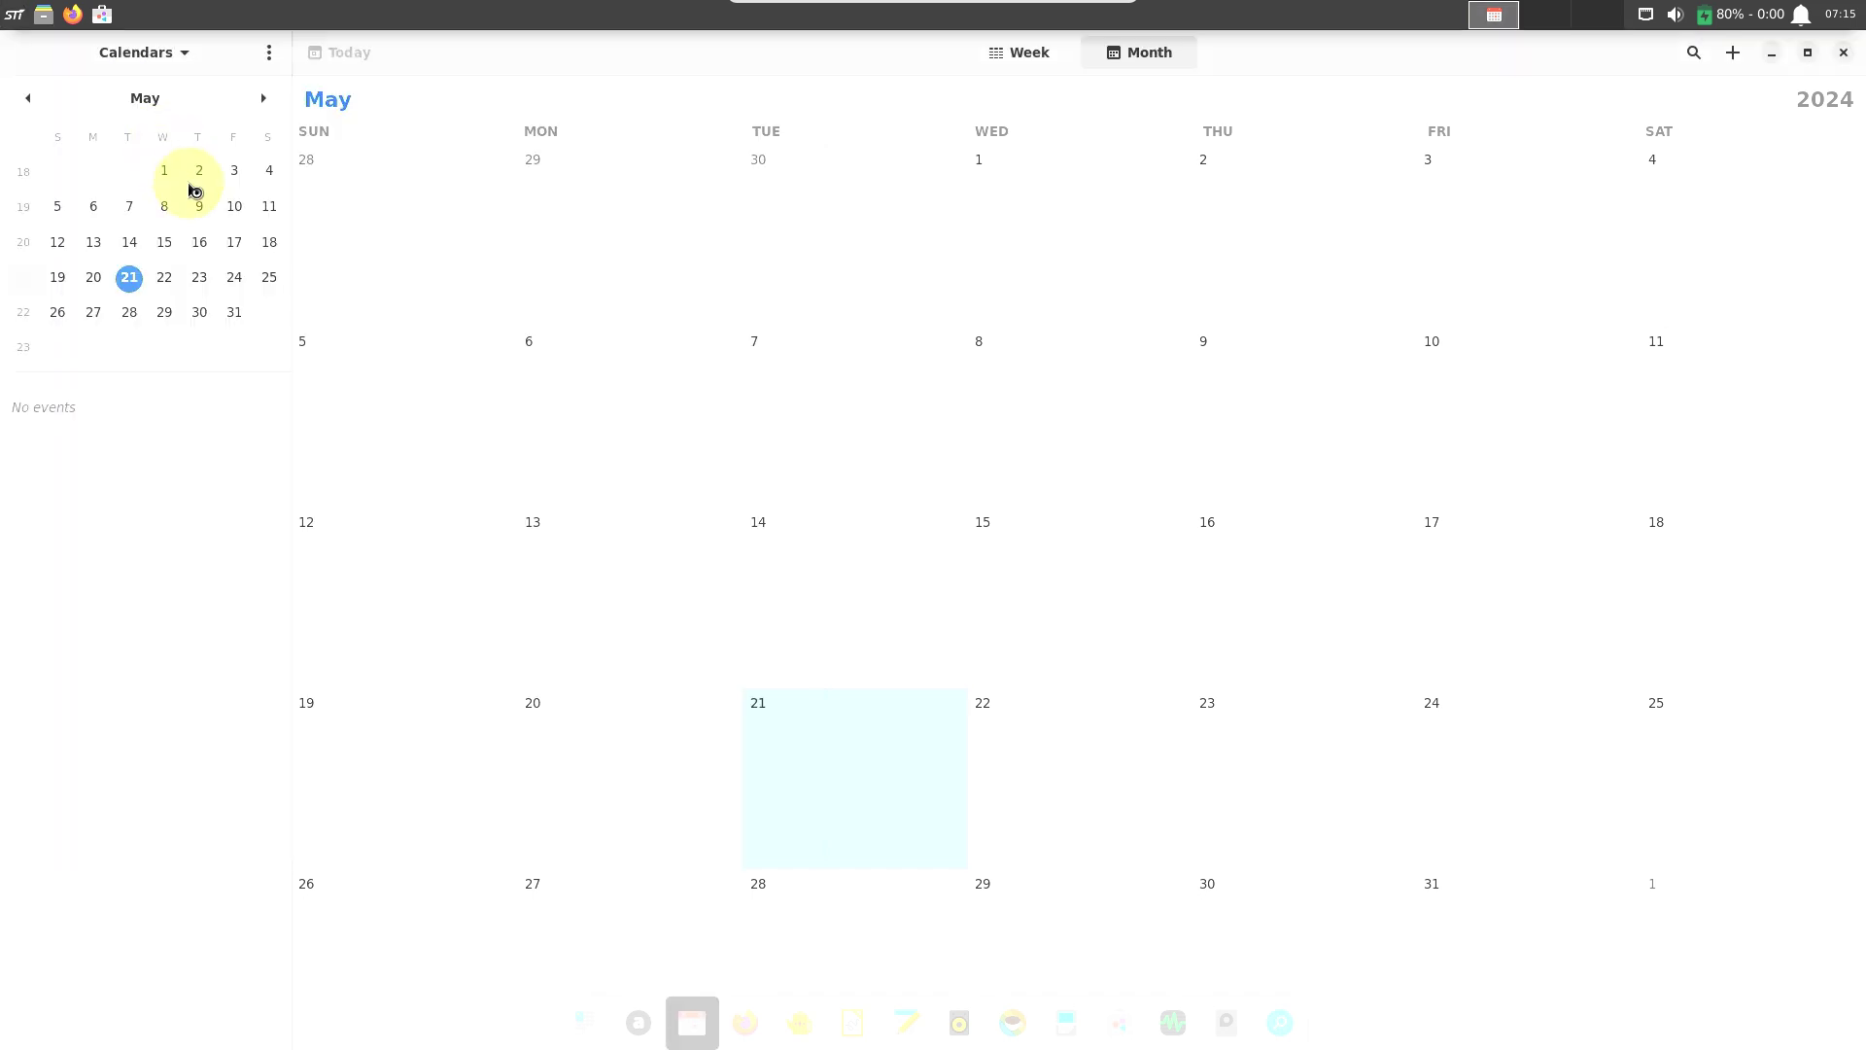
Launch the Appearance settings from the Settings category.
left_click(17, 16)
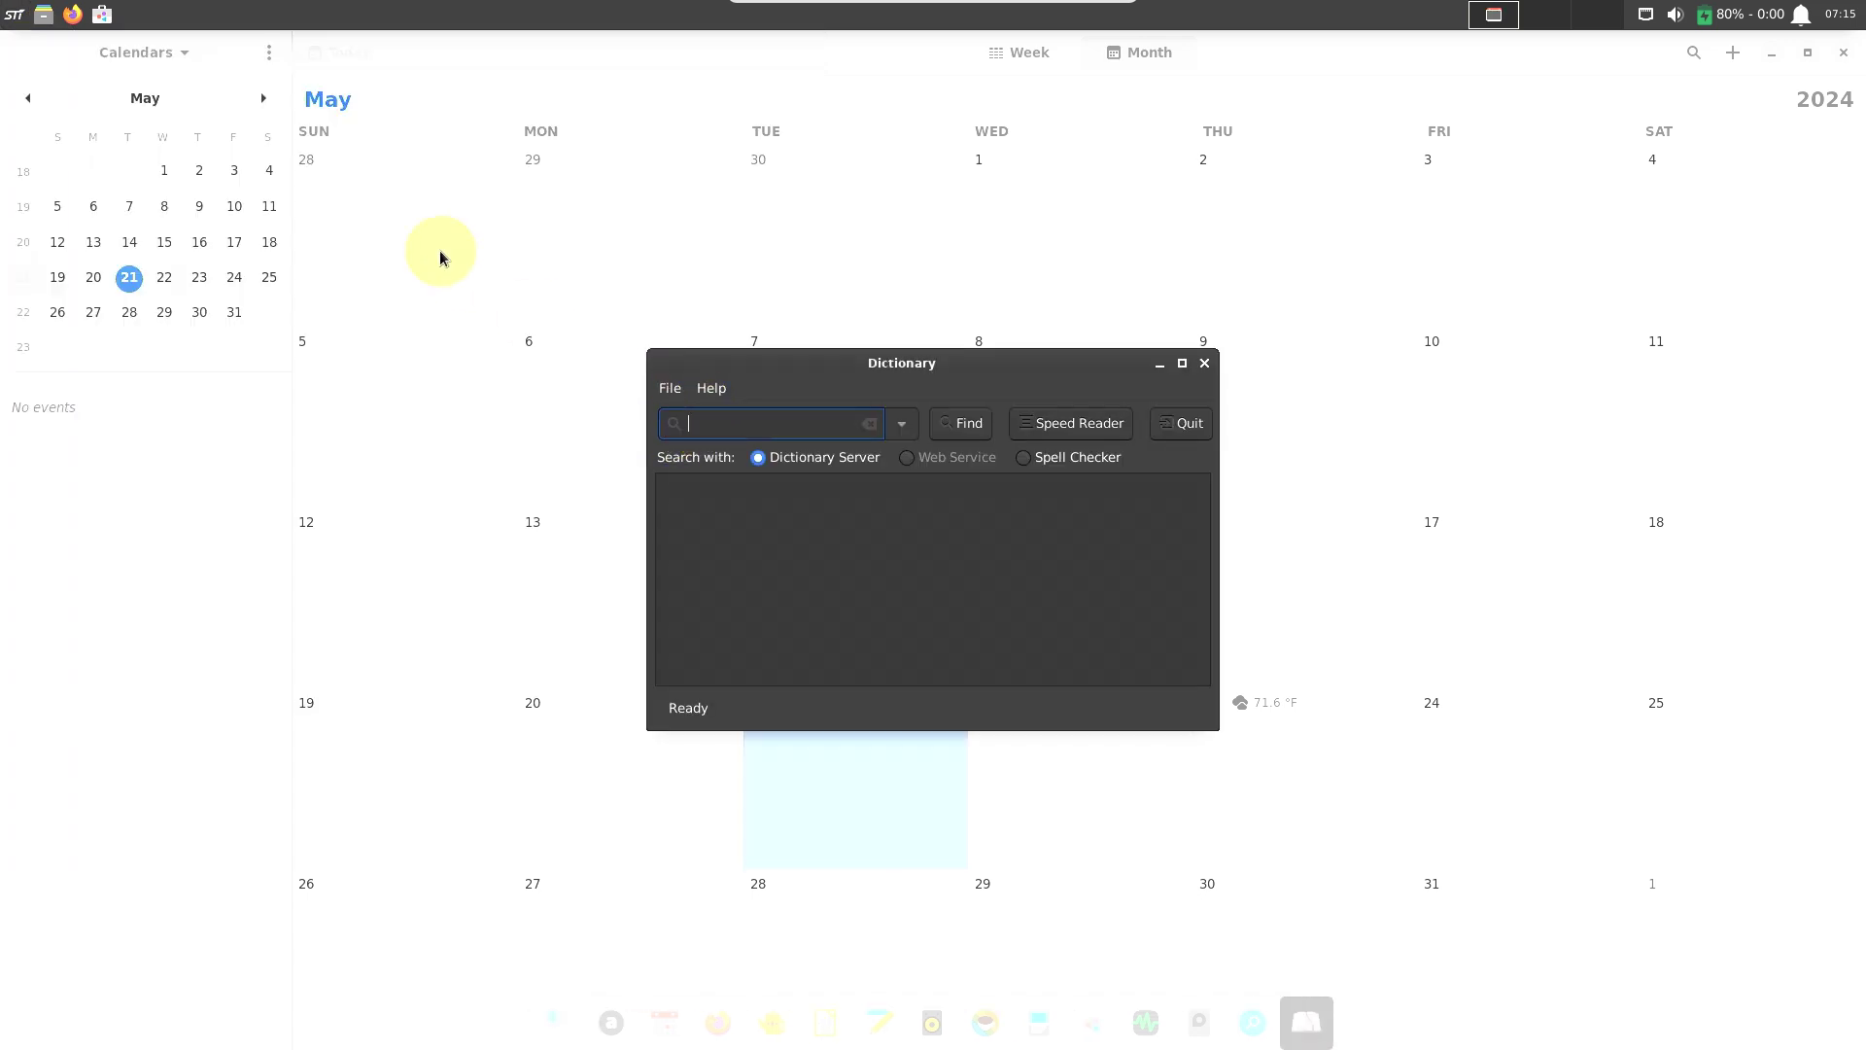
left_click(17, 15)
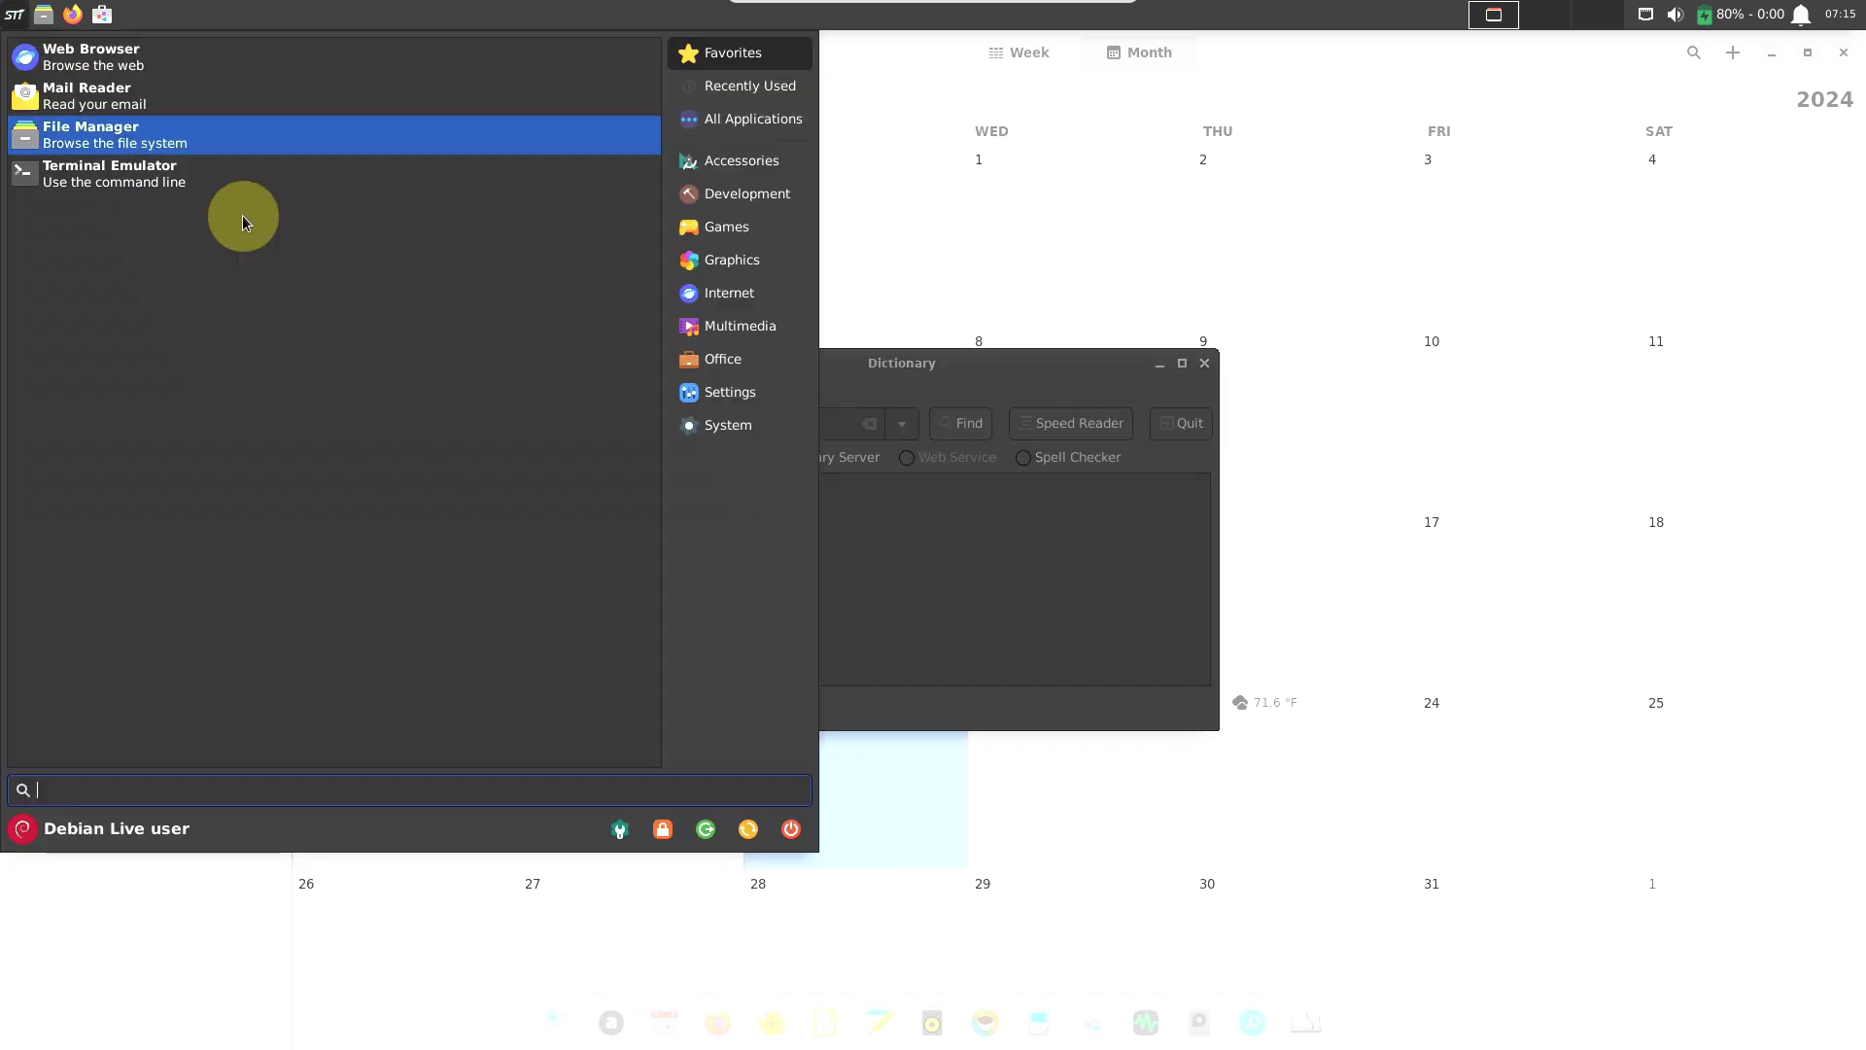
left_click(695, 358)
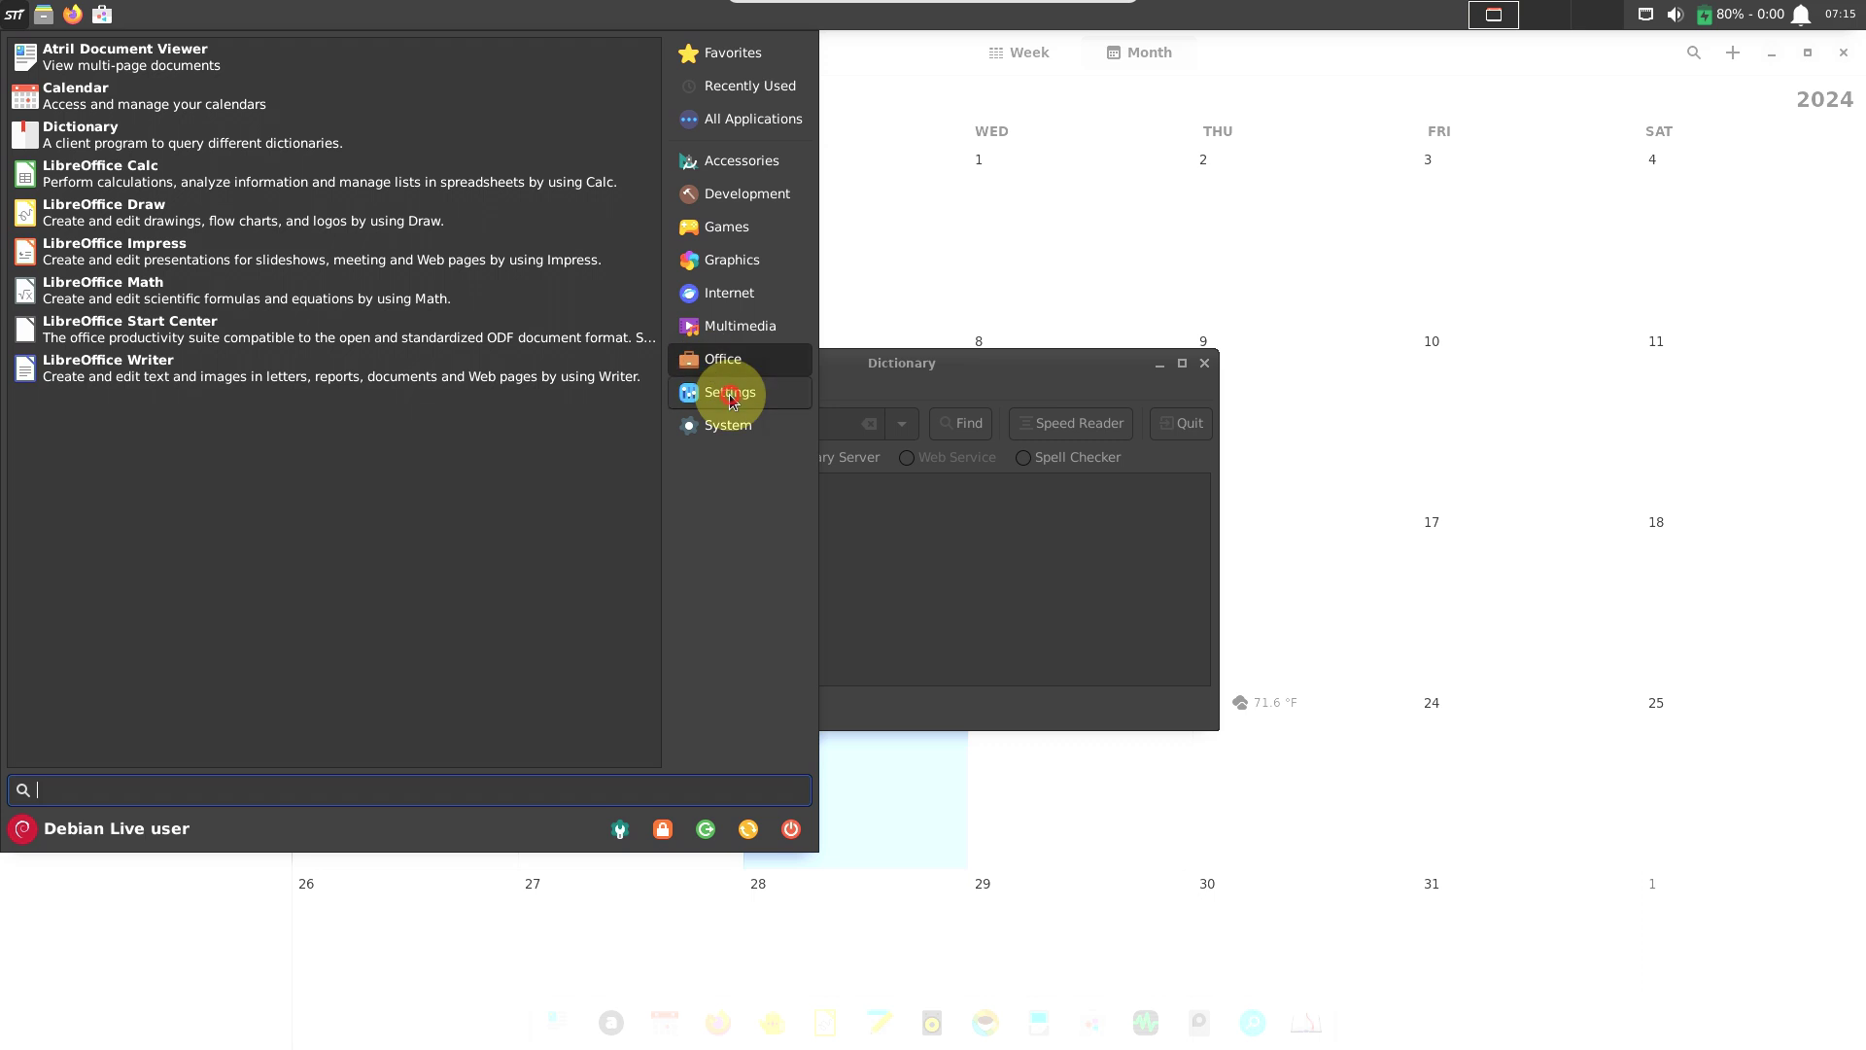
left_click(731, 393)
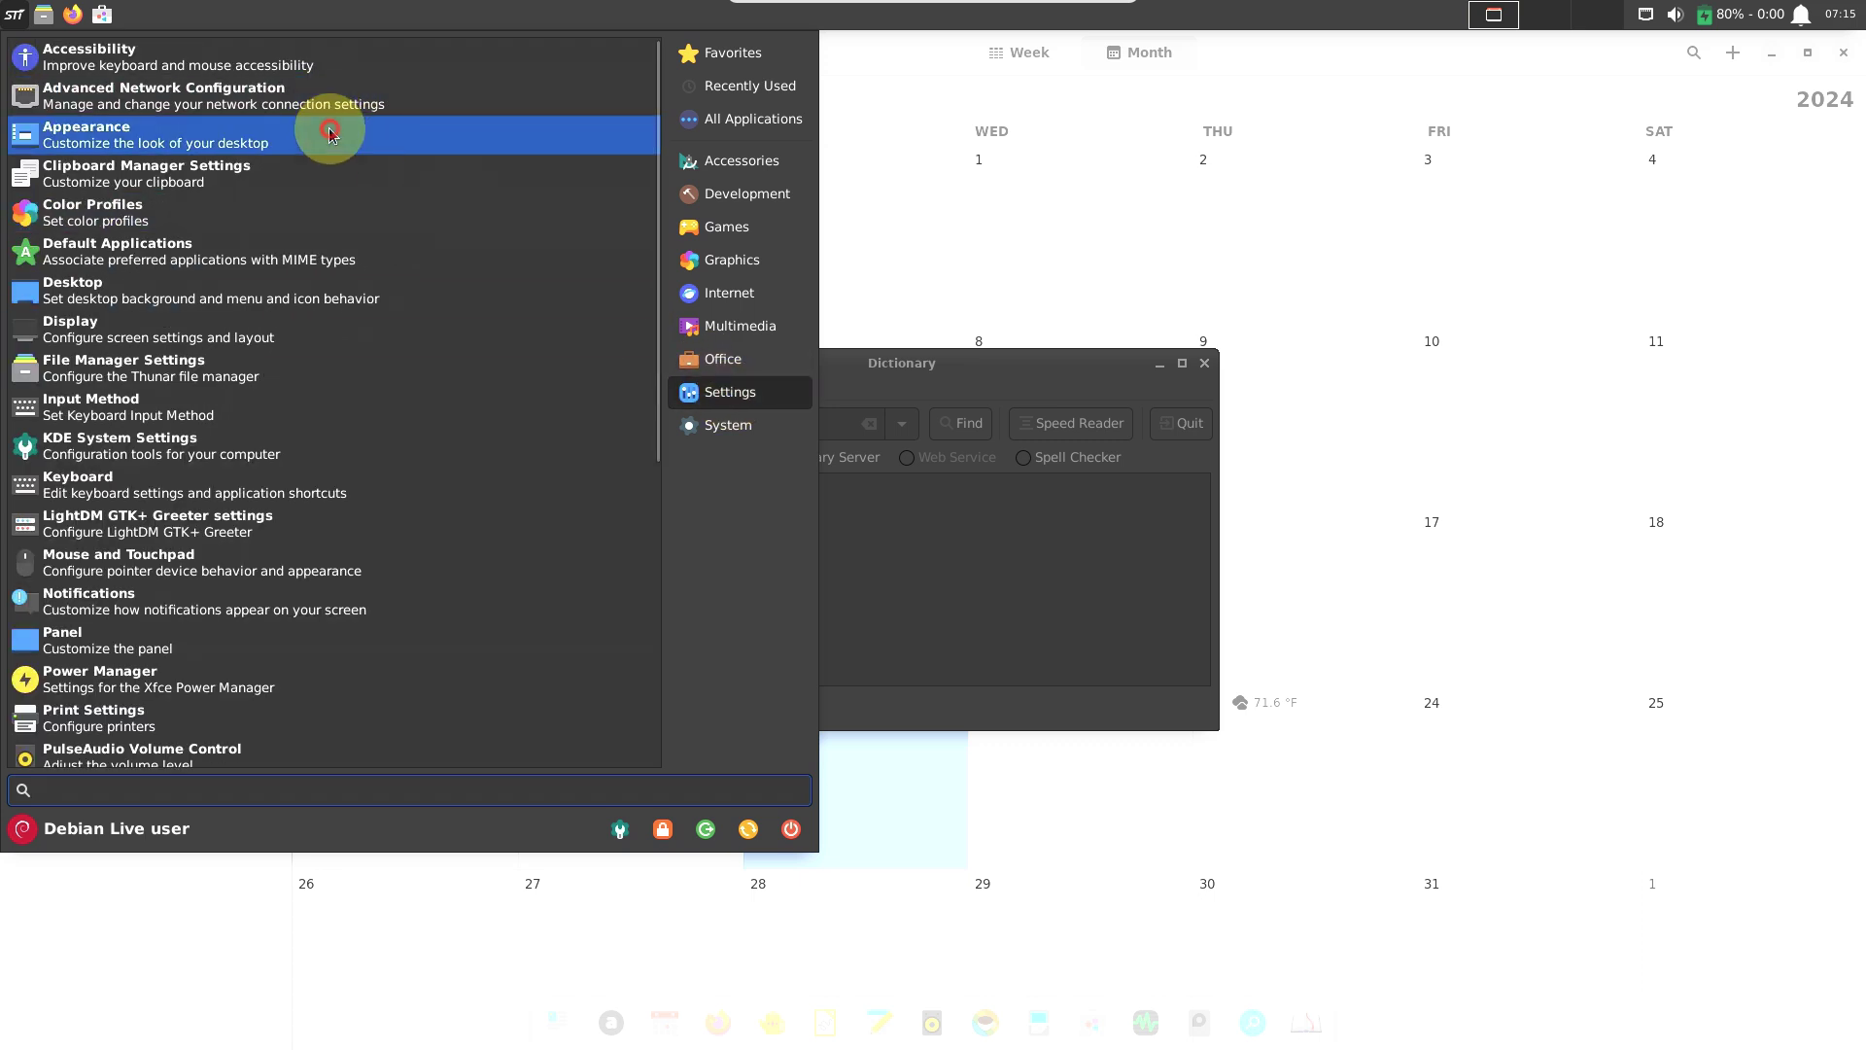
left_click(330, 134)
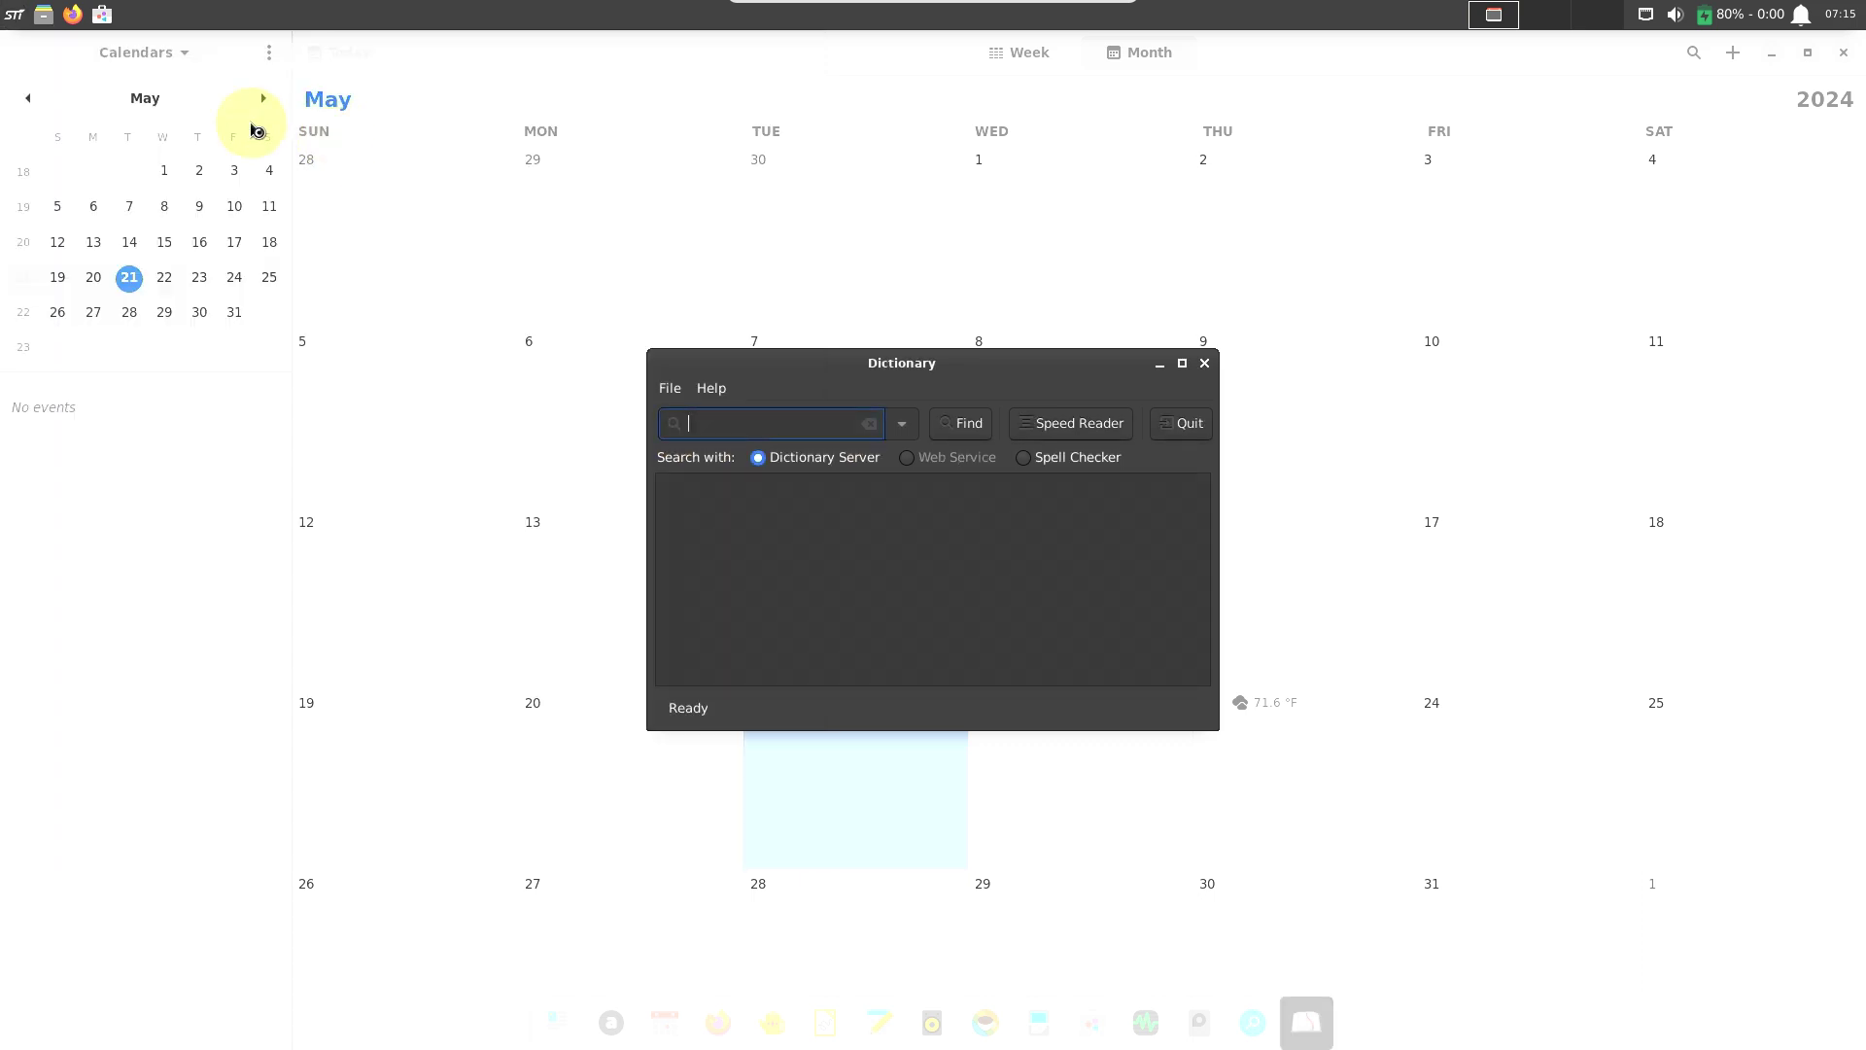
Launch Window Manager Tweaks from further down the Settings list.
left_click(16, 17)
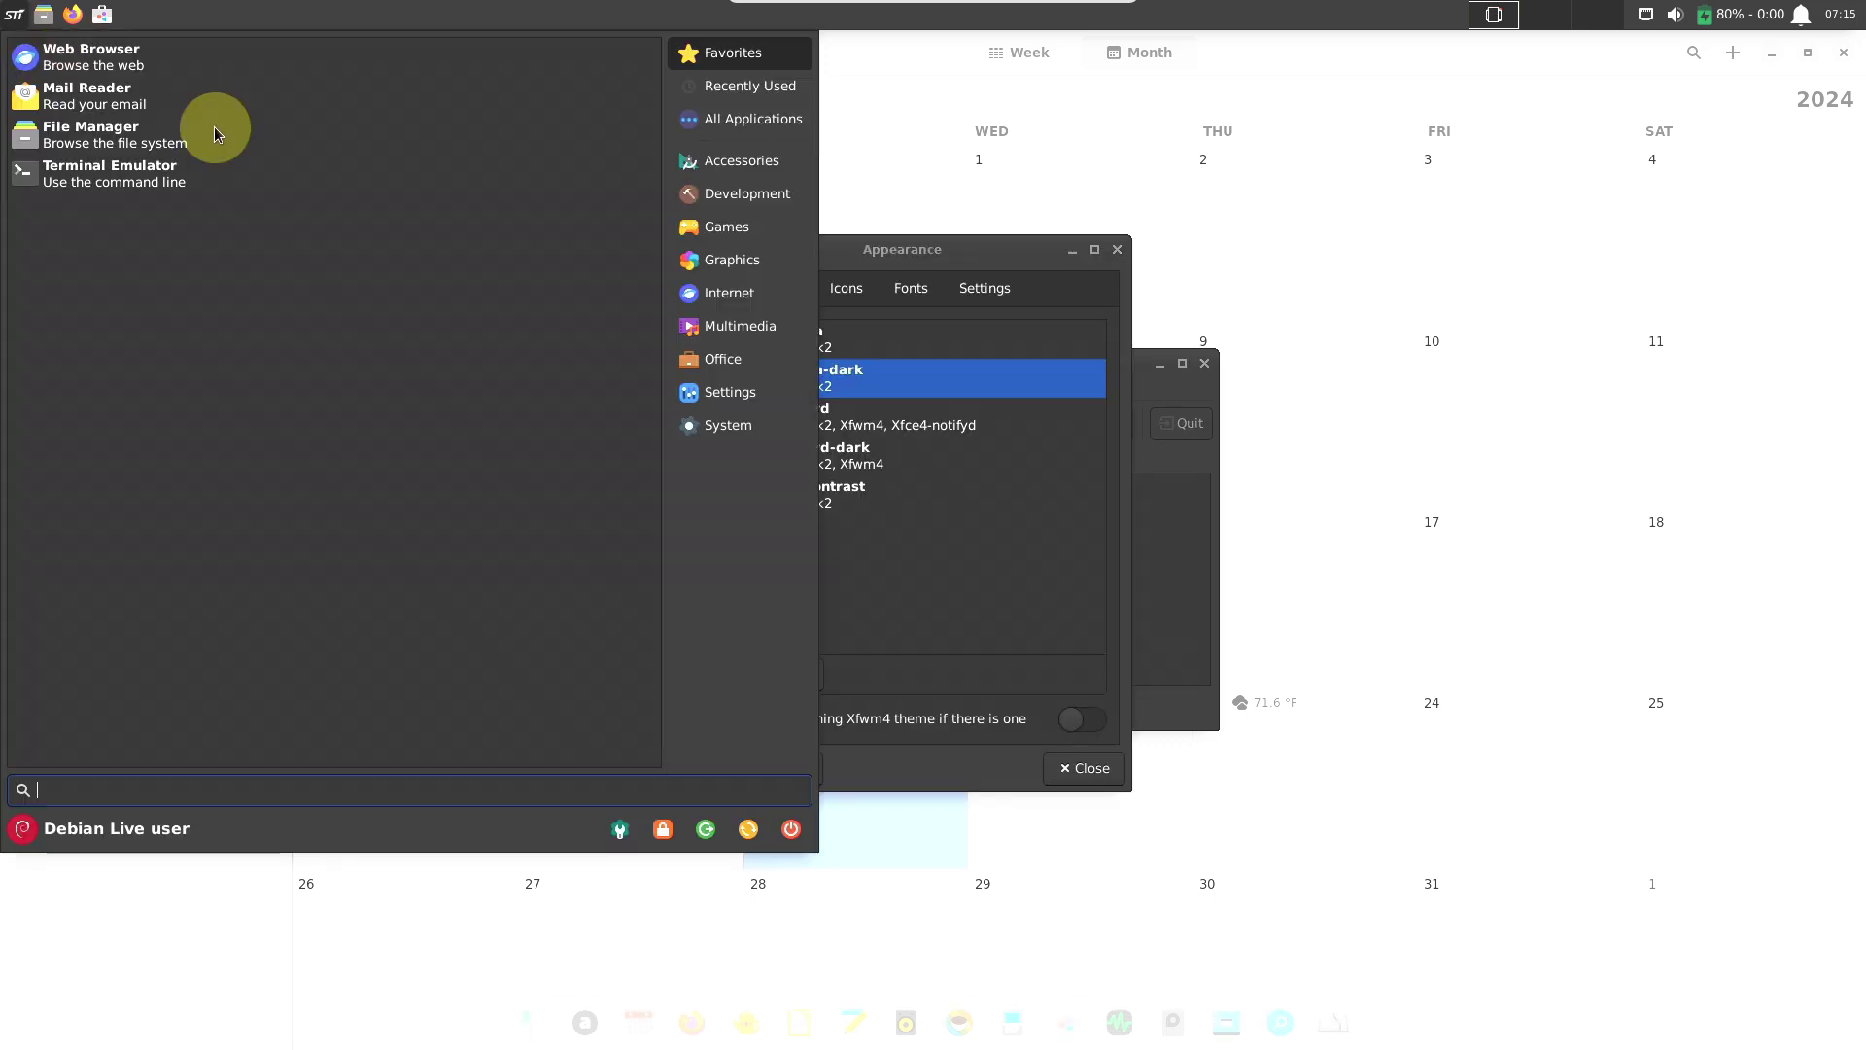
left_click(750, 390)
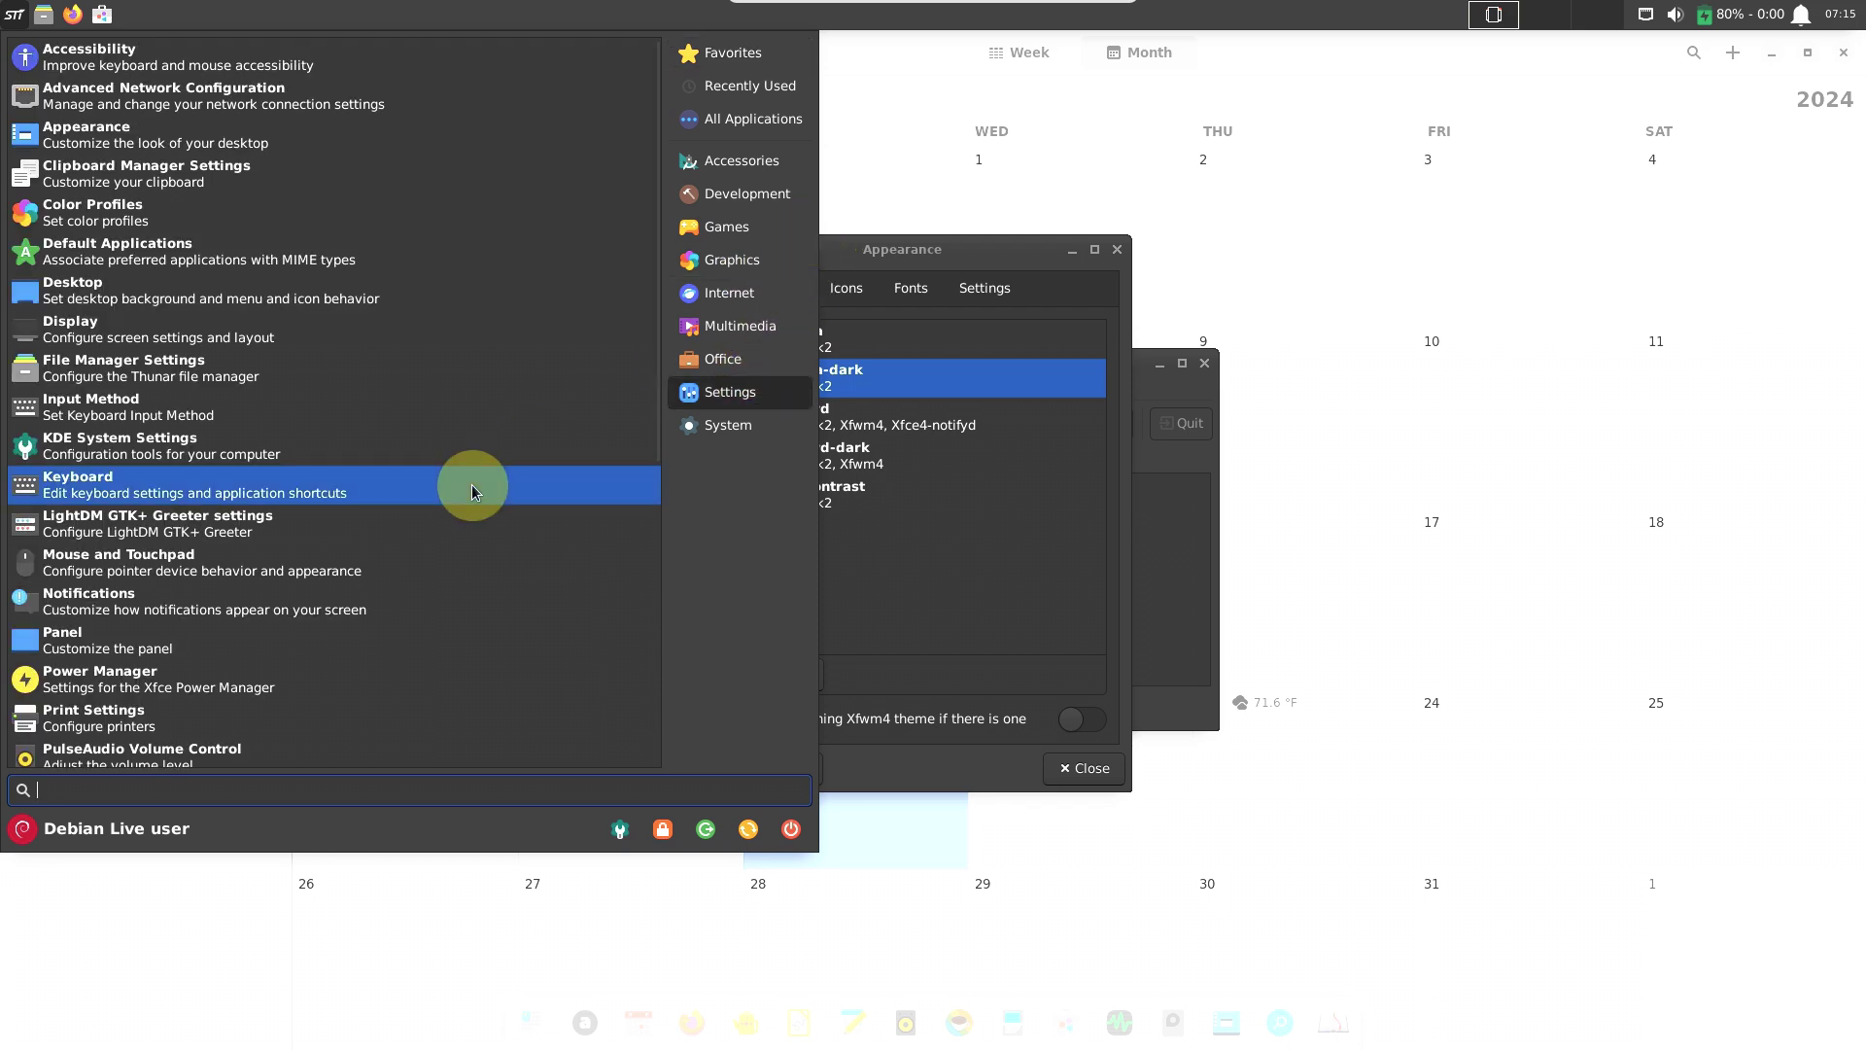
scroll(473, 487, "down", 1)
scroll(472, 488, "down", 1)
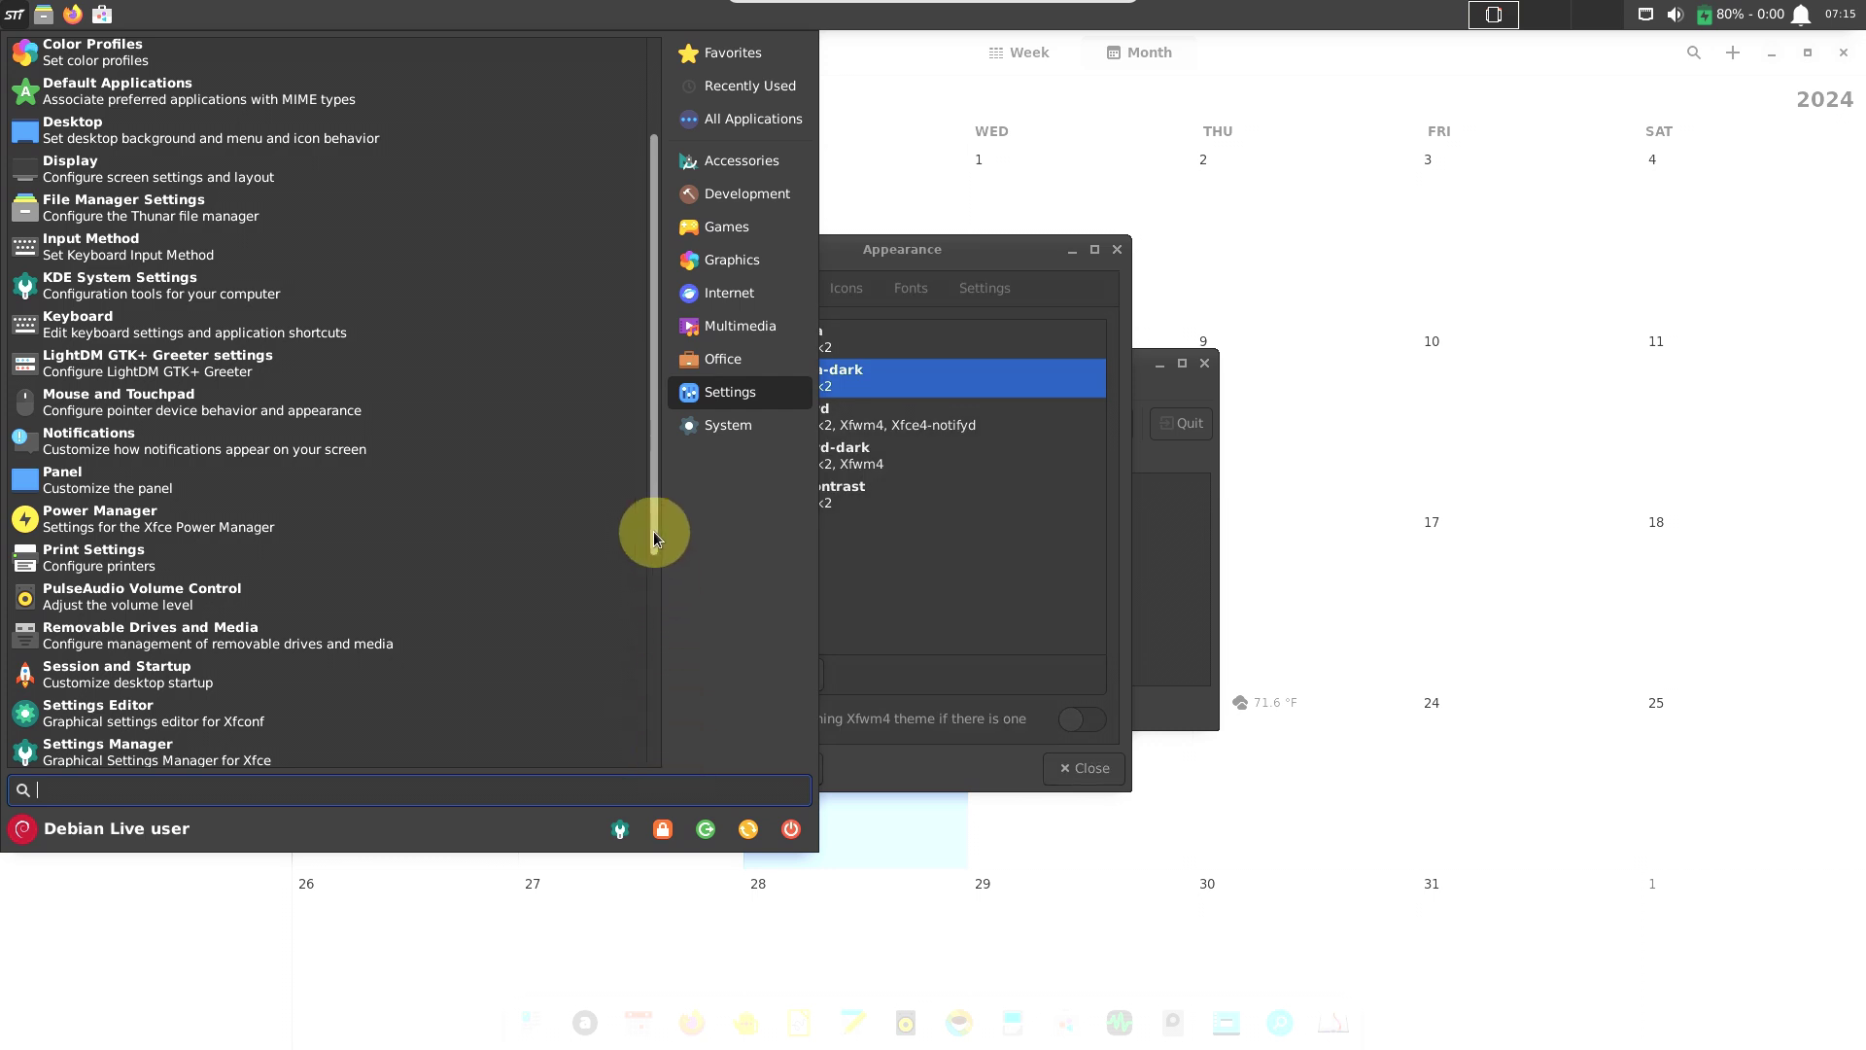
left_click_drag(654, 528, 667, 770)
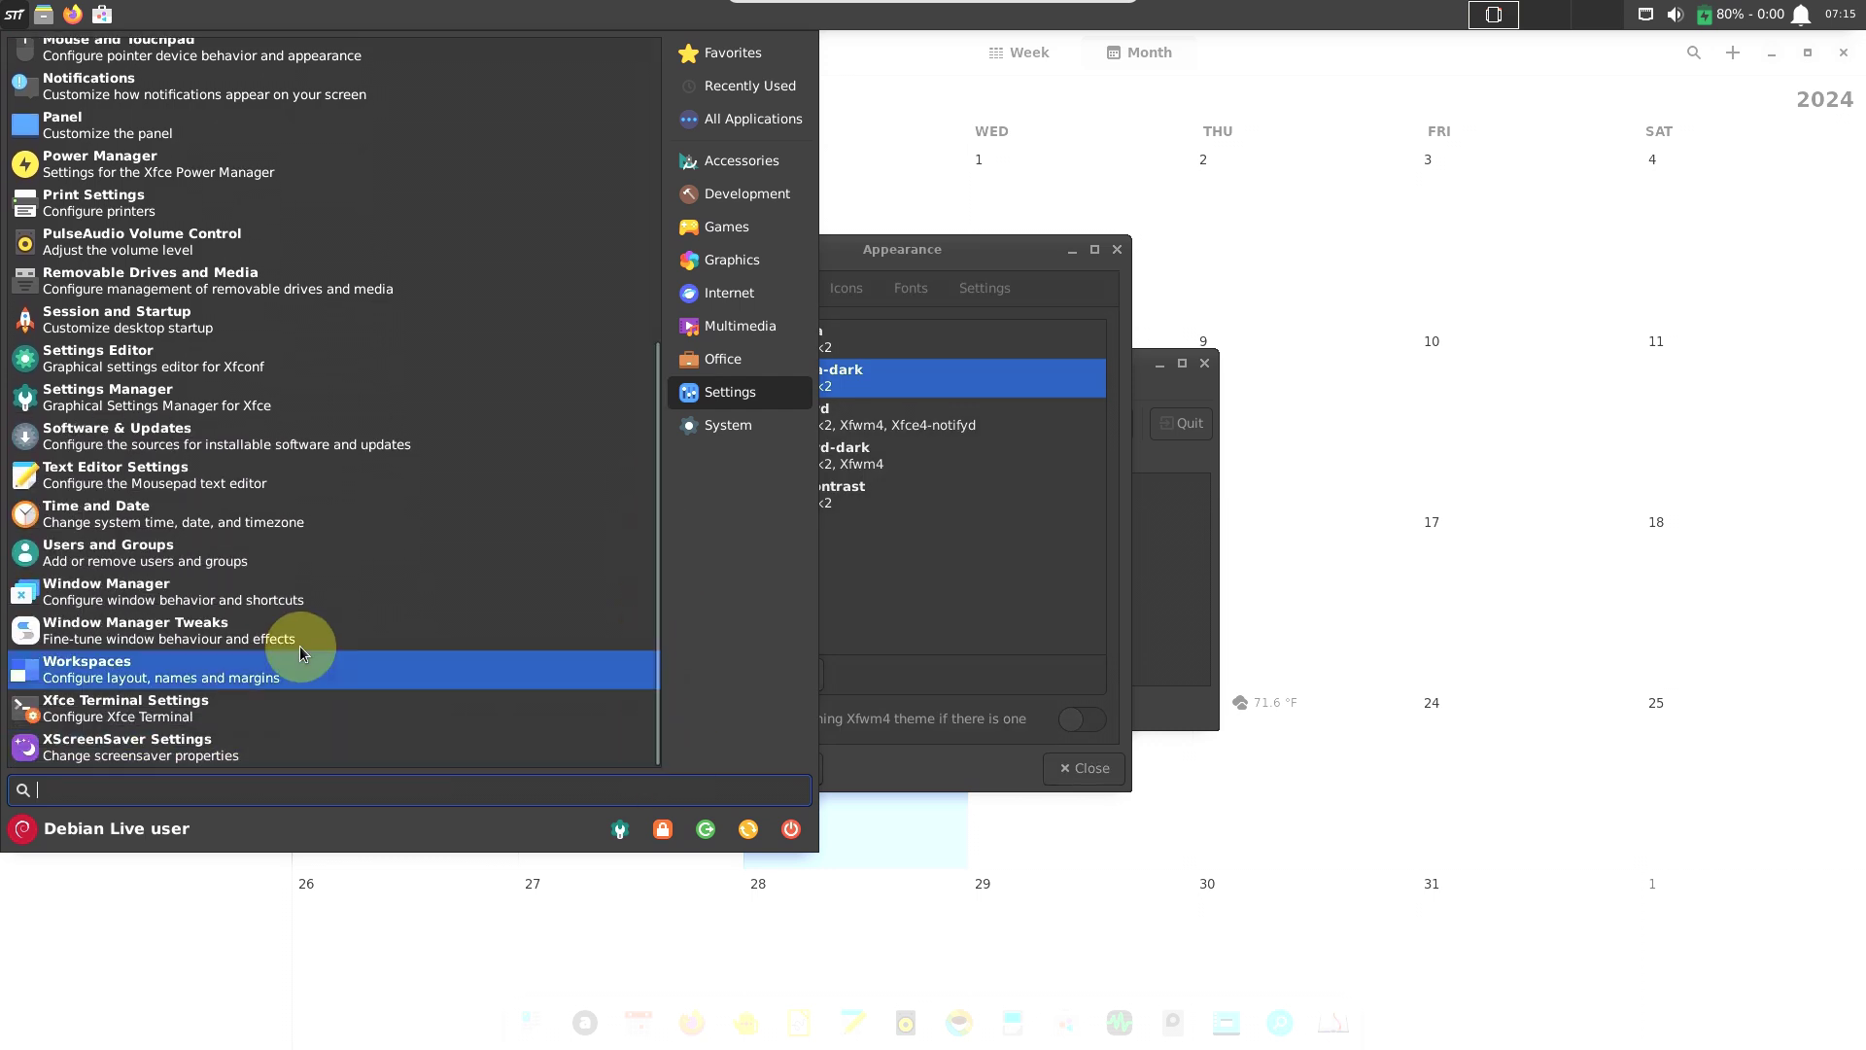
left_click(257, 640)
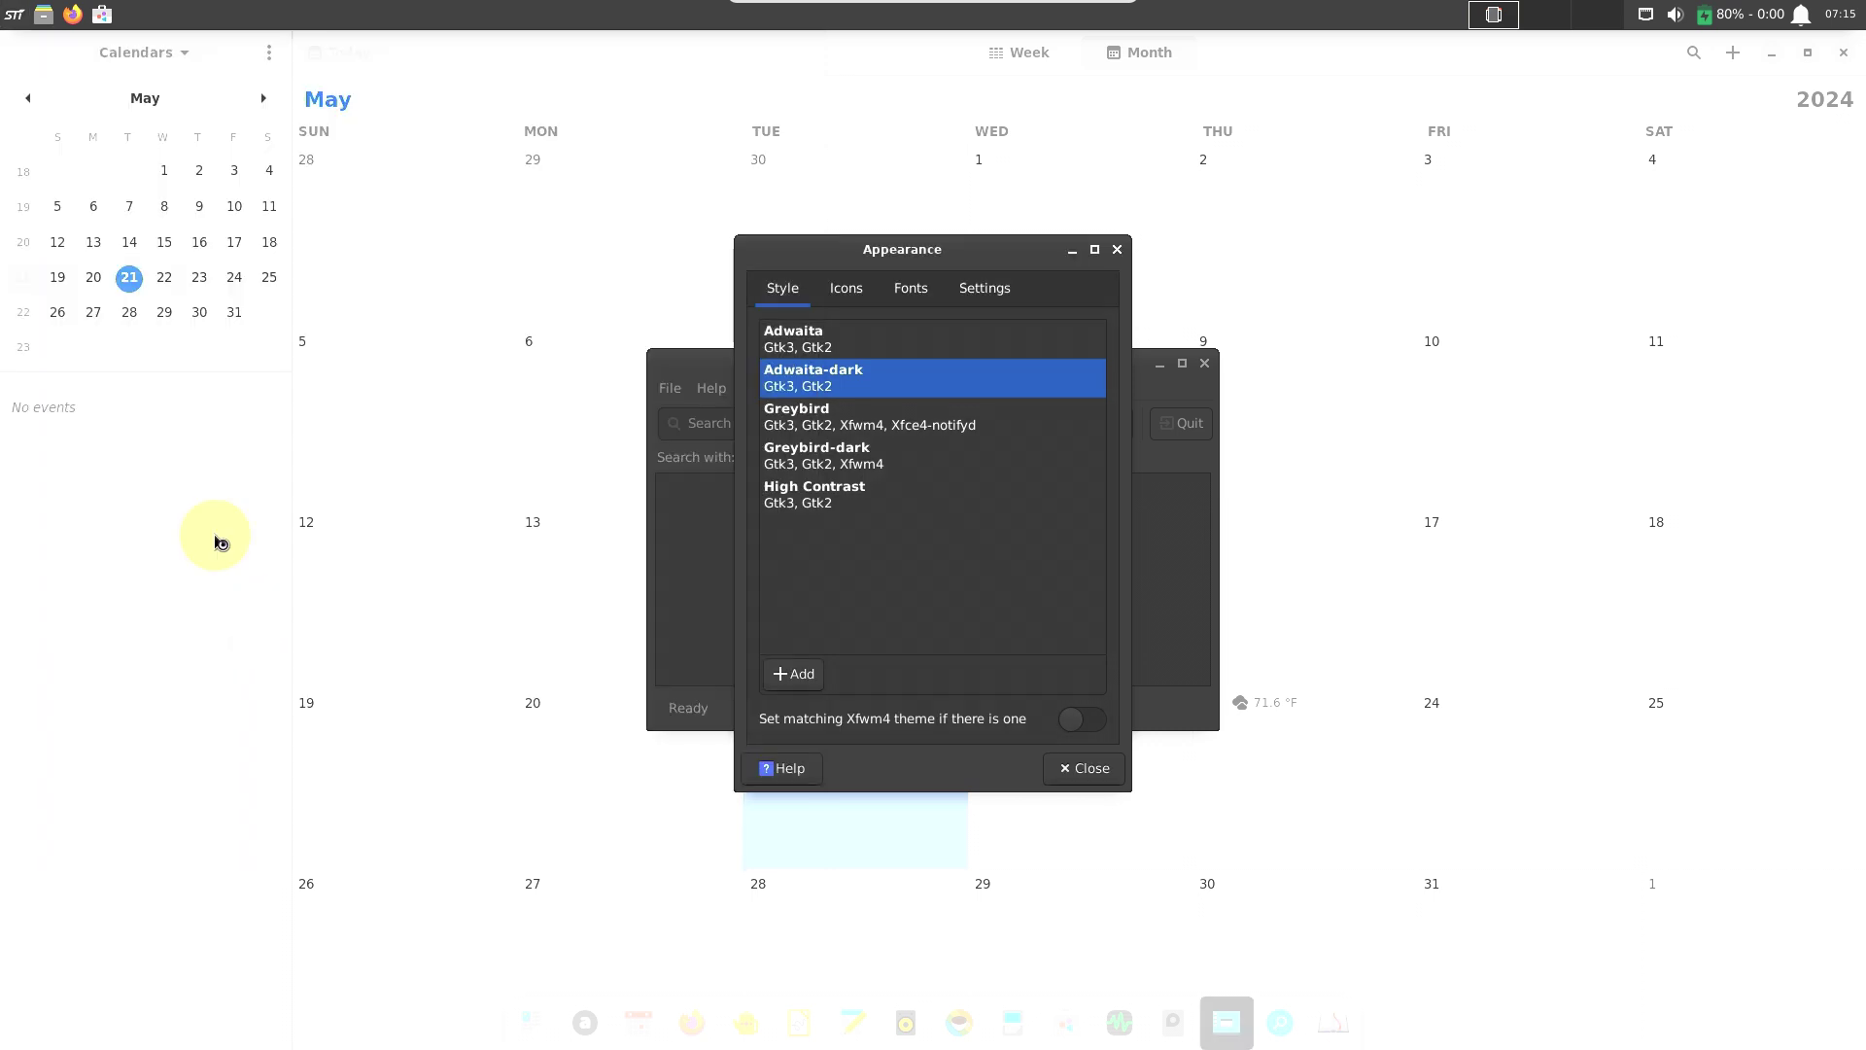
left_click(15, 16)
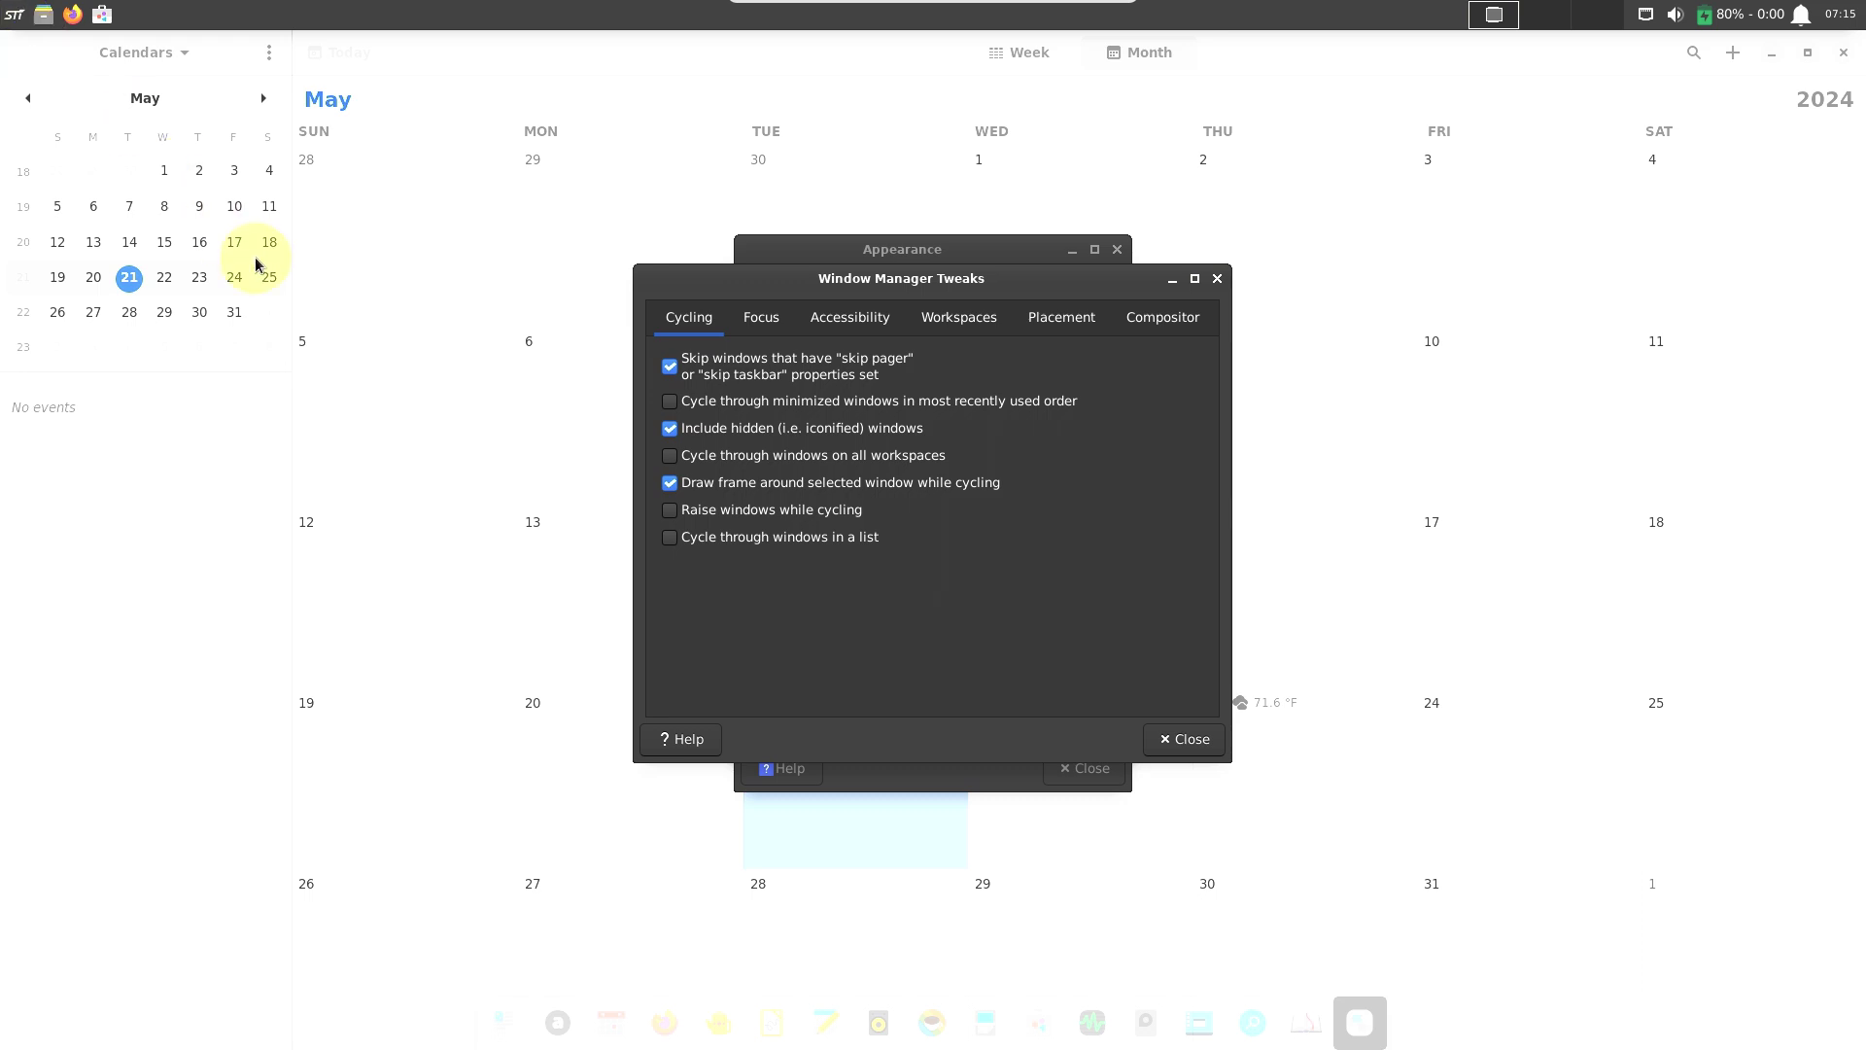
left_click(16, 15)
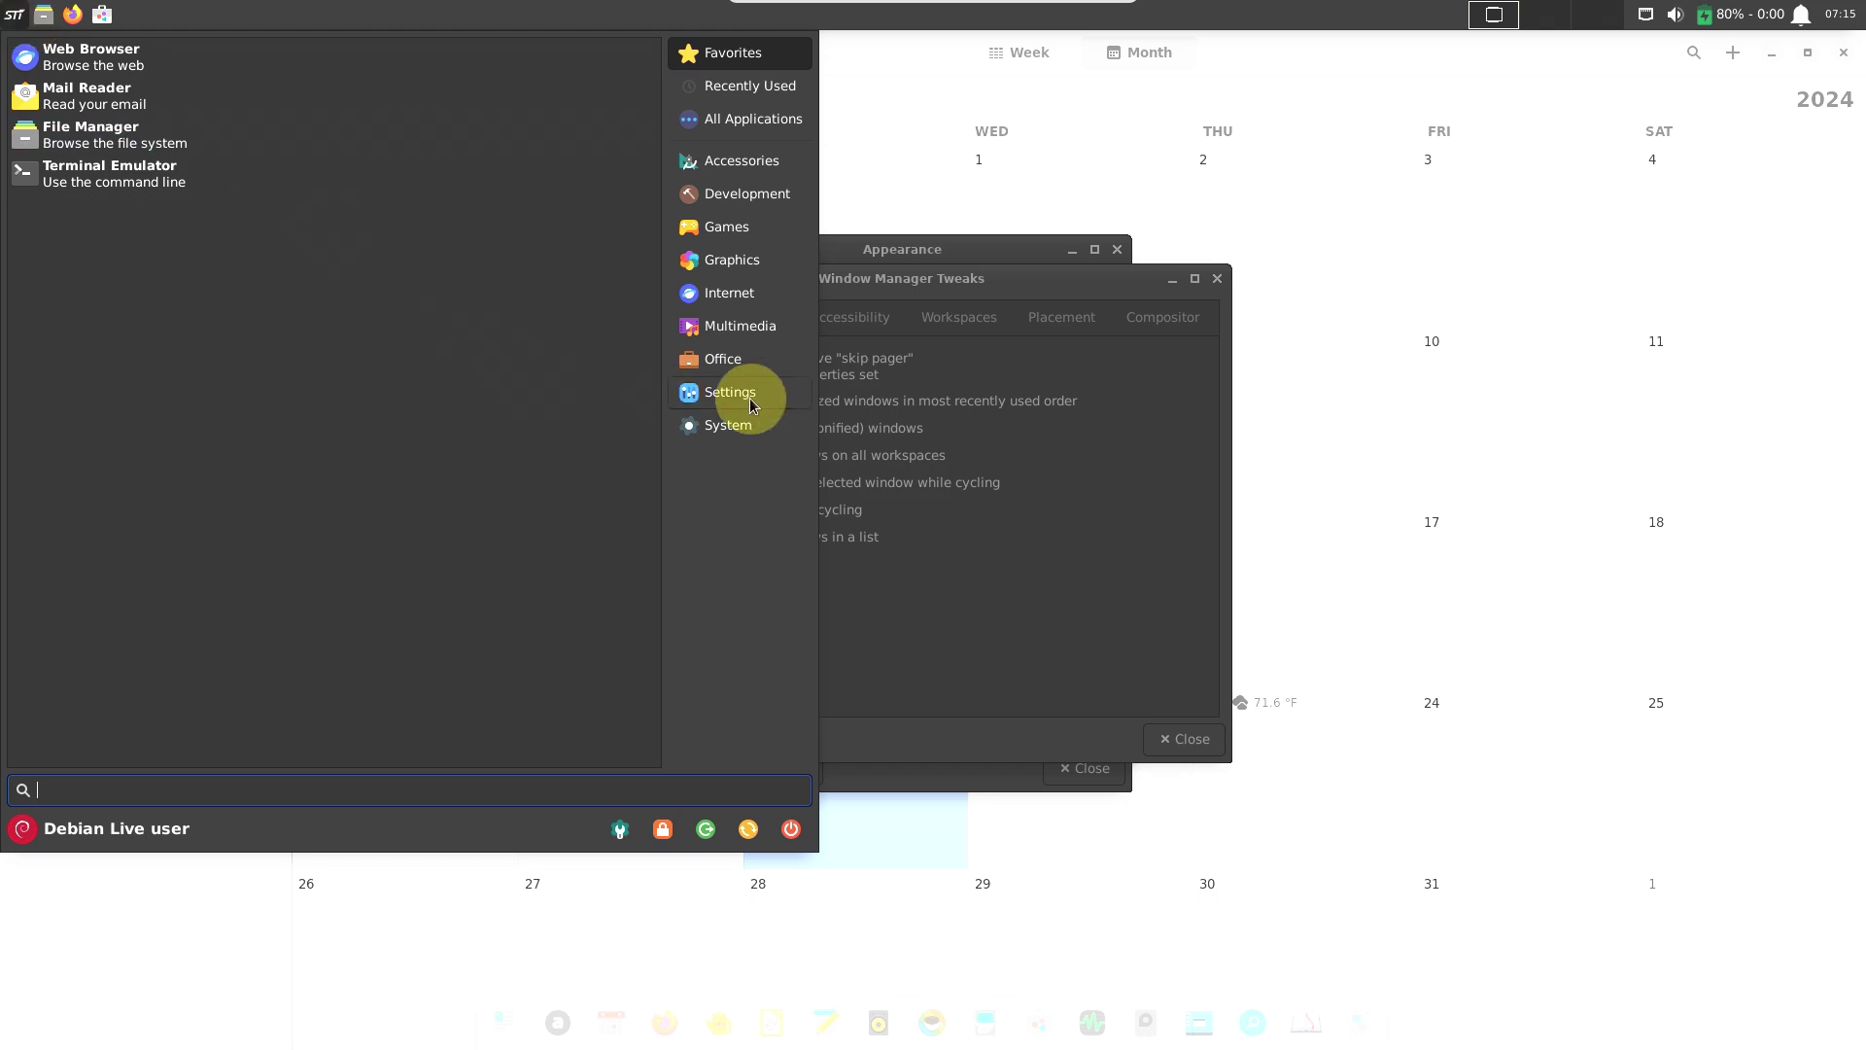
Launch GParted from the System applications.
left_click(752, 427)
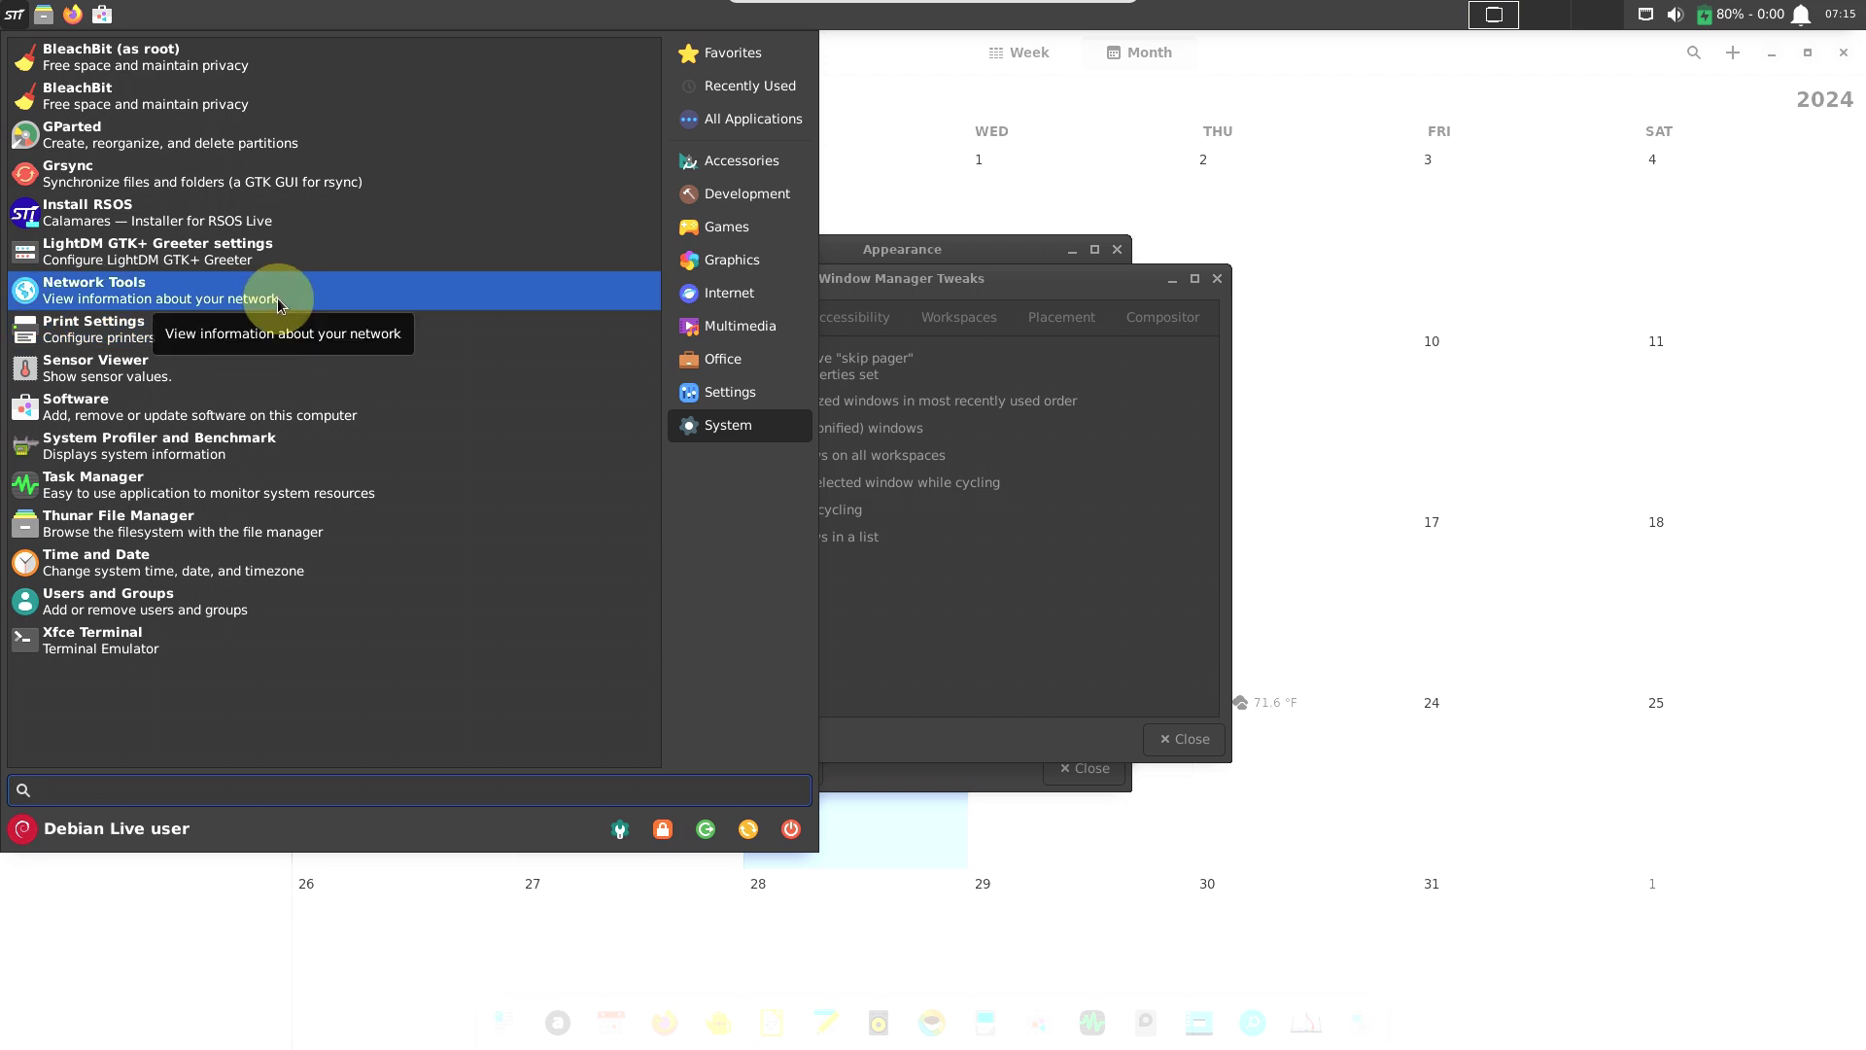
left_click(323, 156)
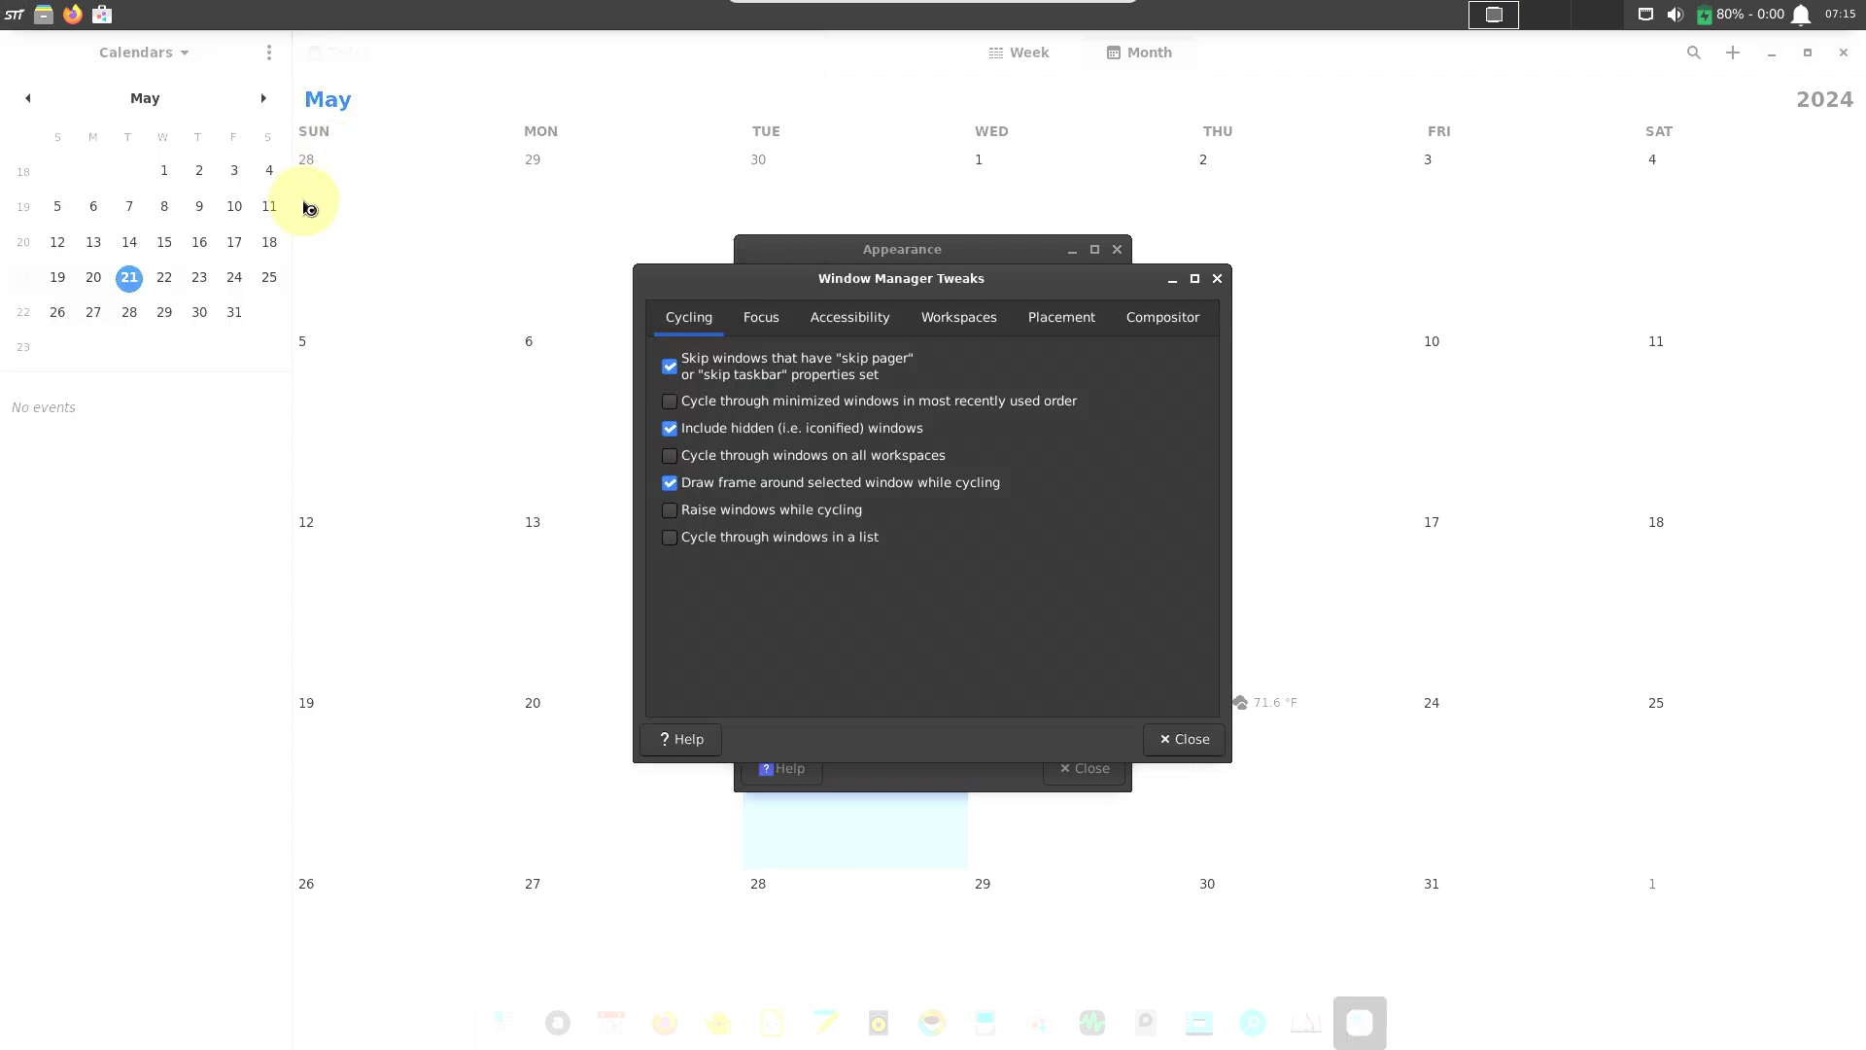
left_click(19, 11)
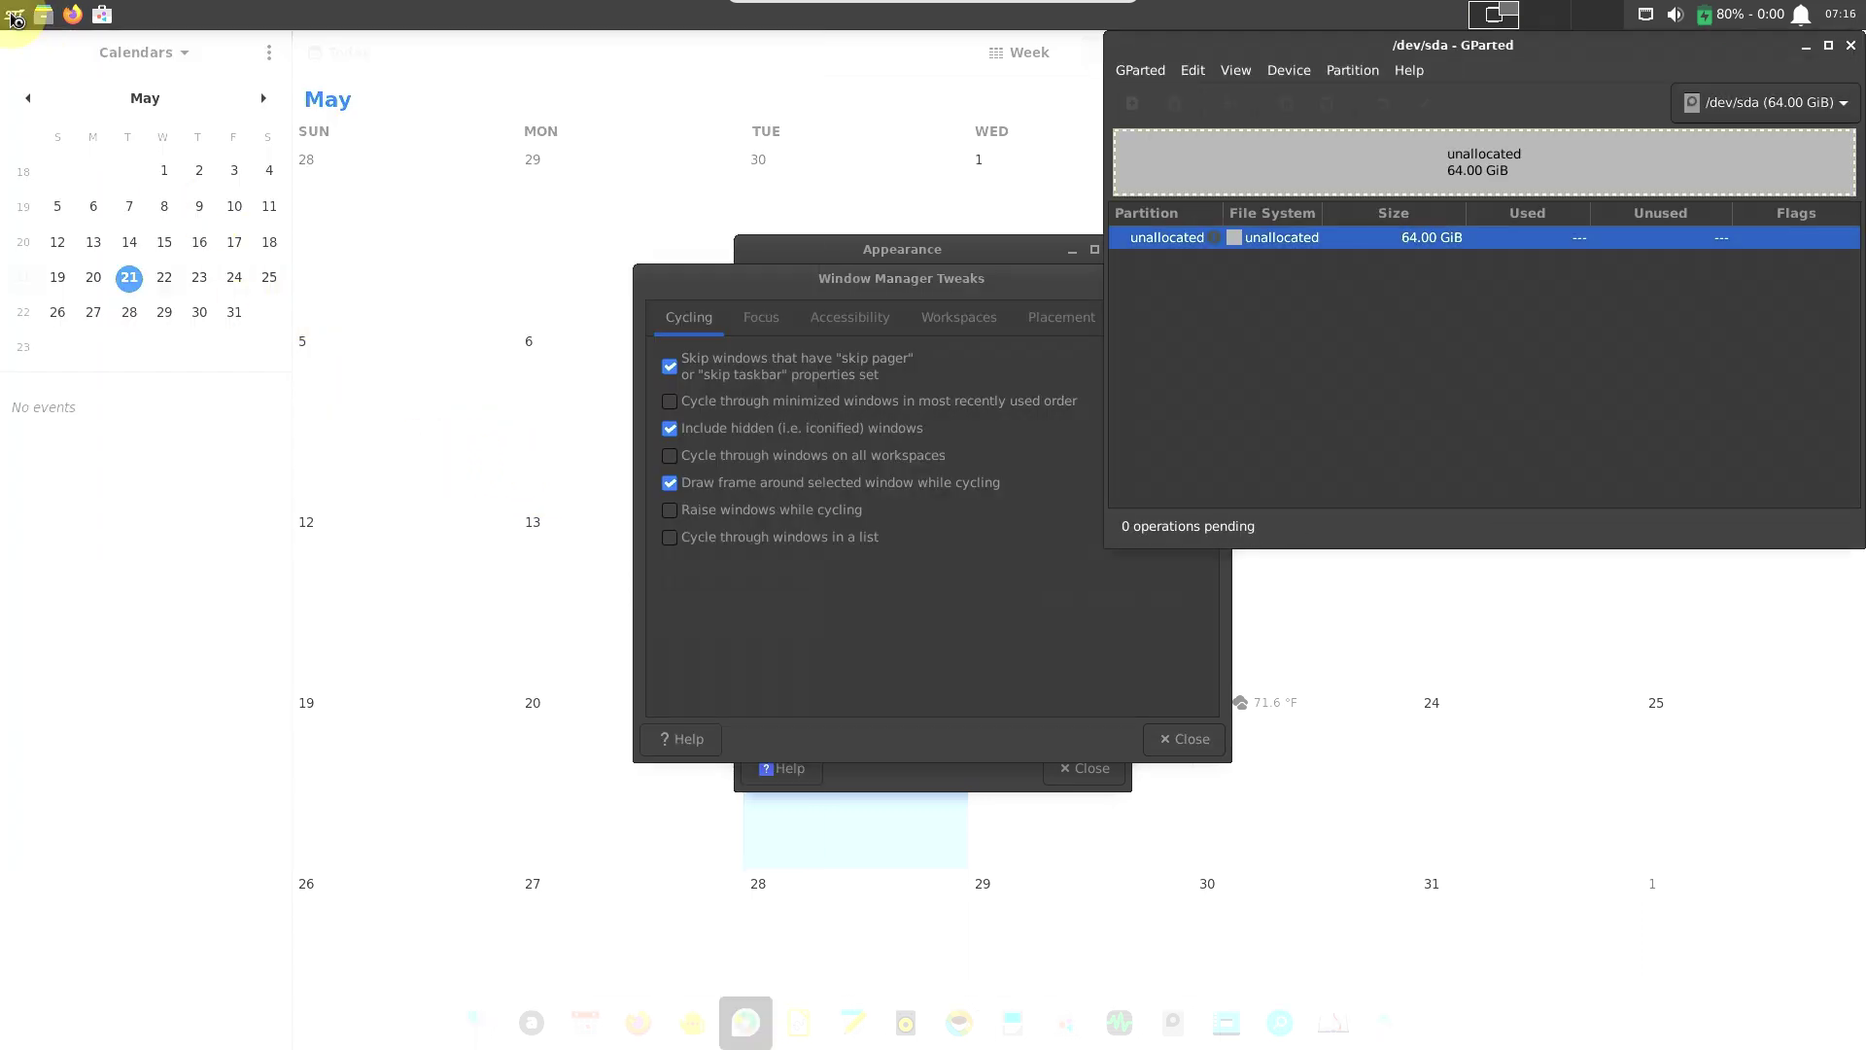
Launch Network Tools from the System applications.
left_click(17, 19)
left_click(715, 433)
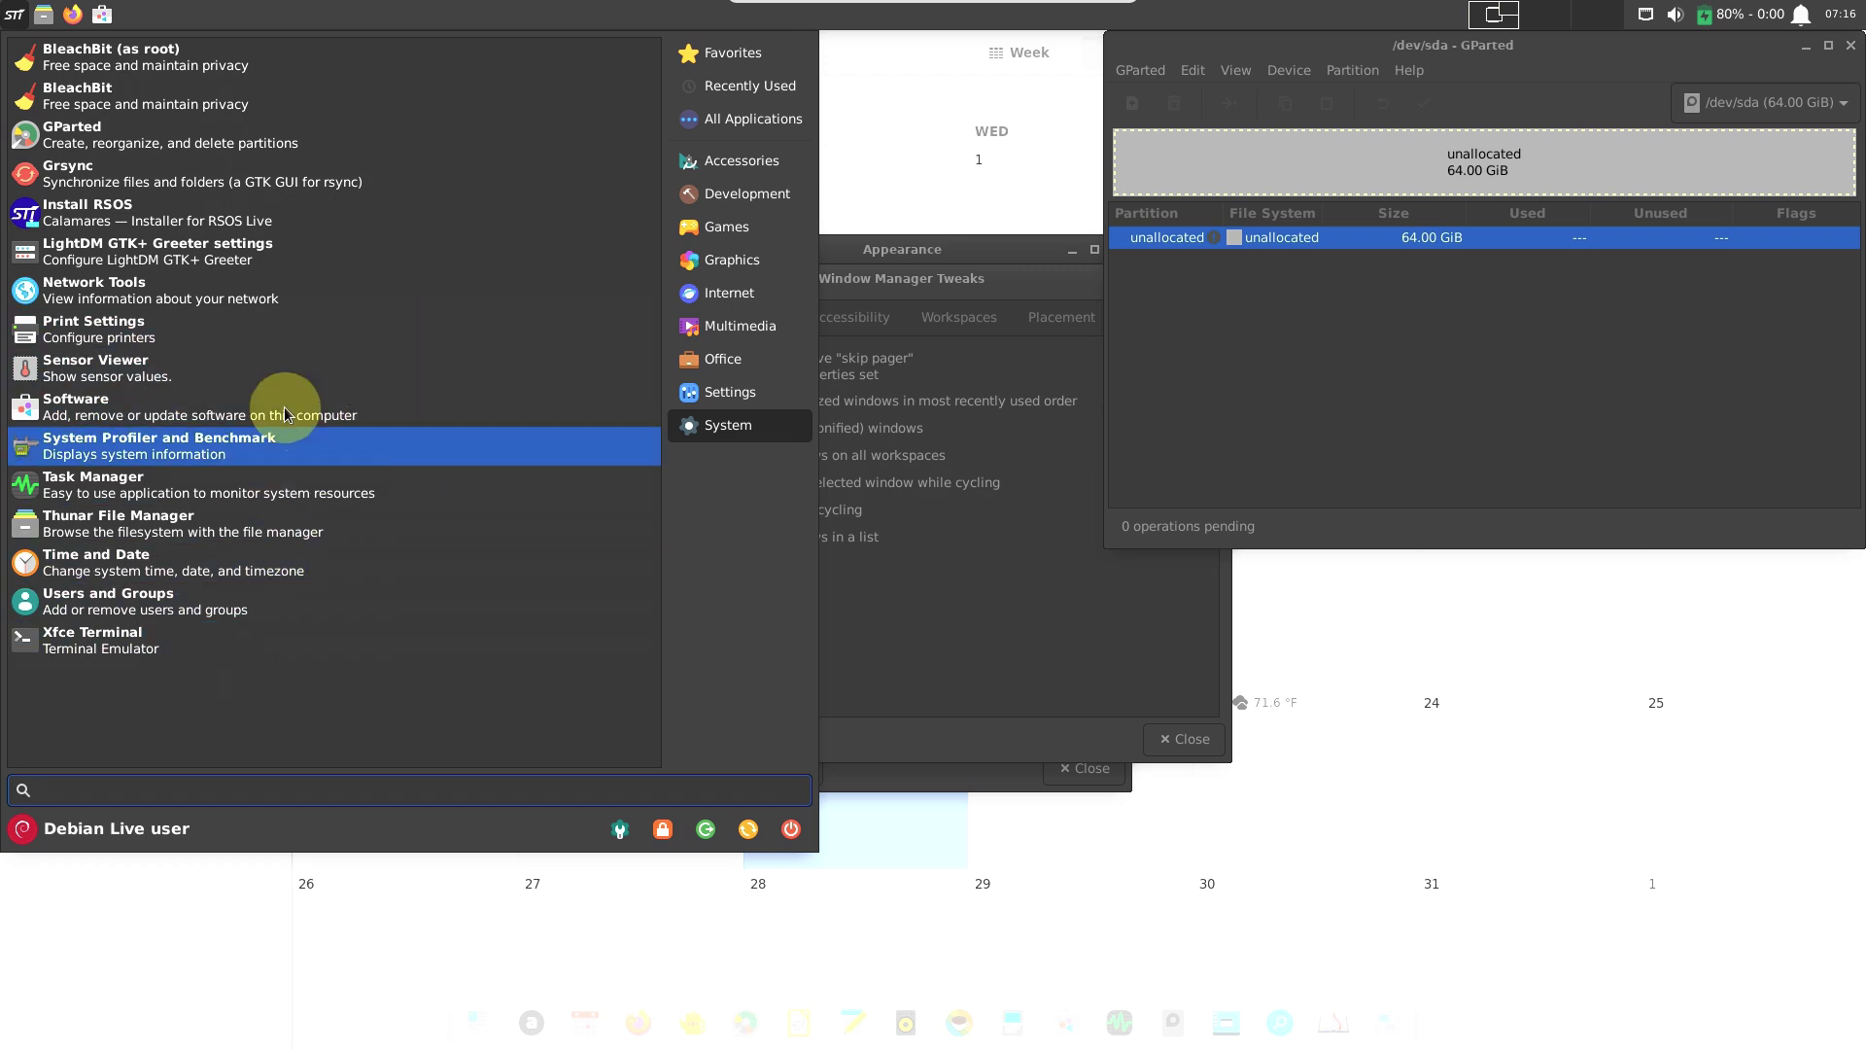
left_click(283, 304)
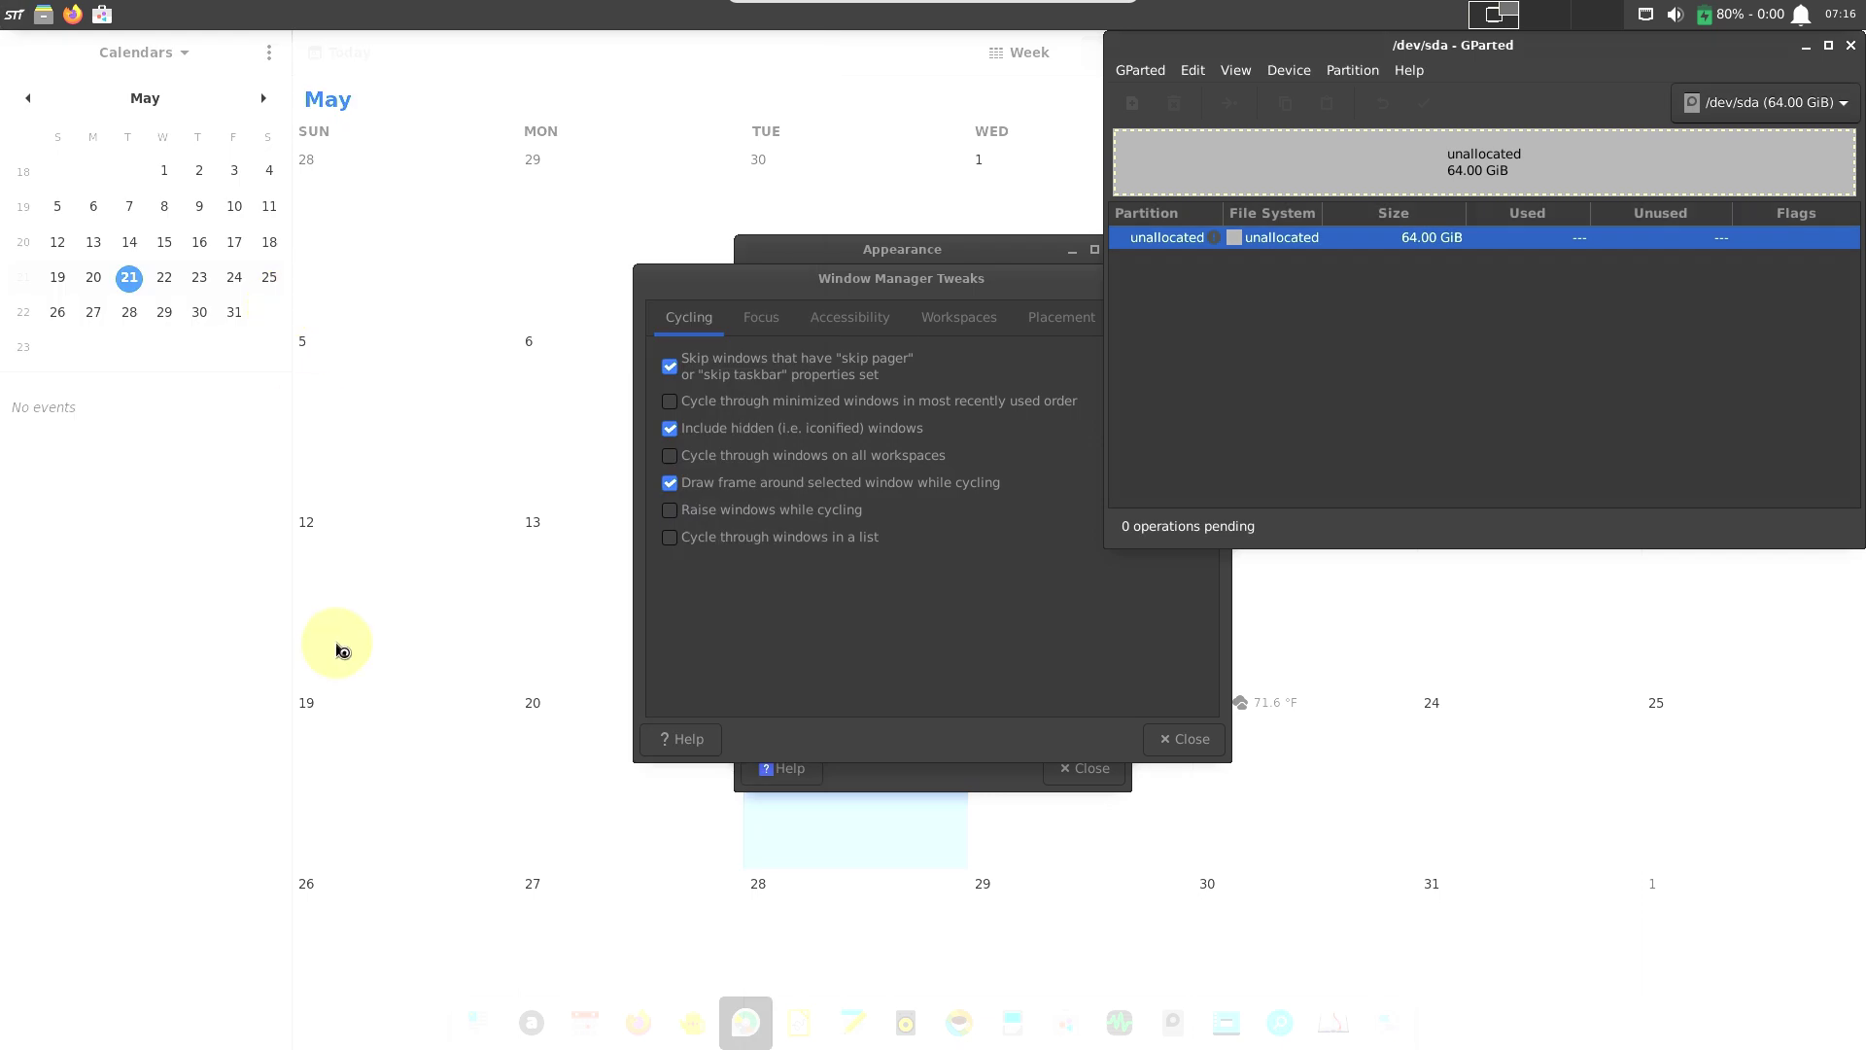
Open Session and Startup from the Settings category and the Task Manager from the dock.
left_click(17, 20)
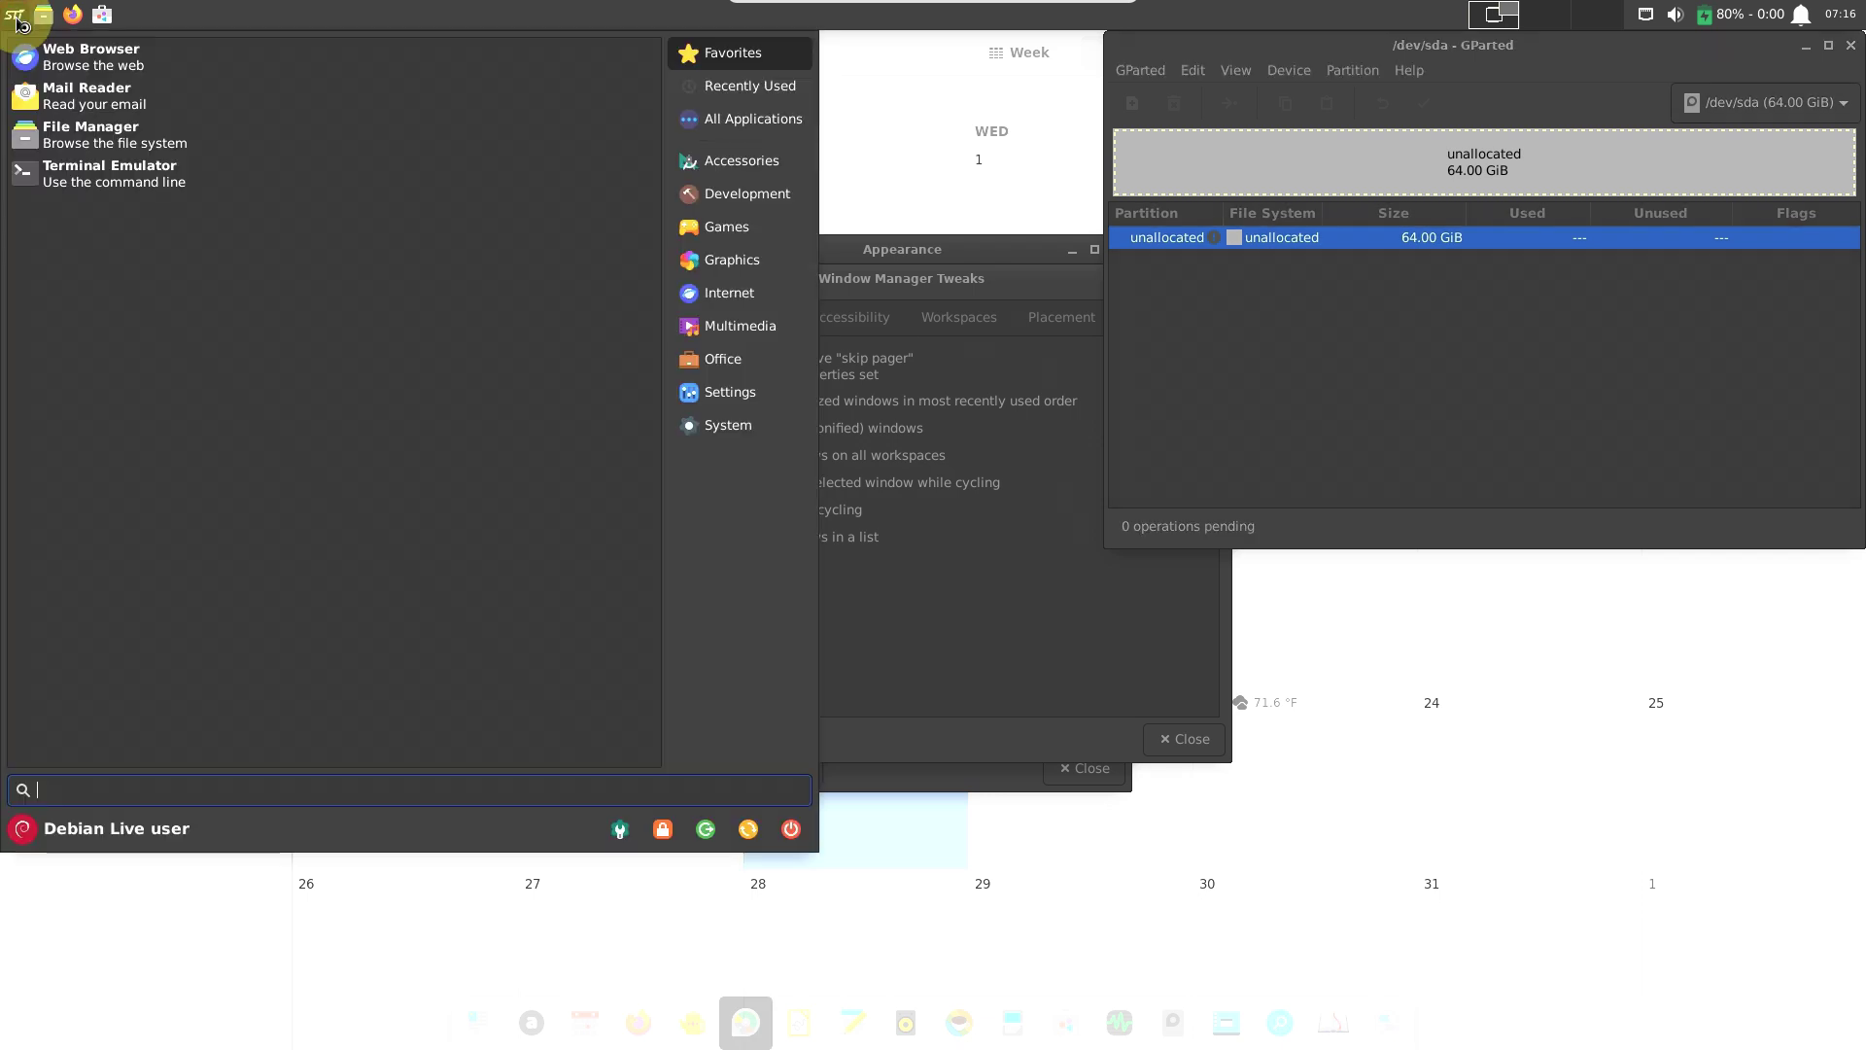
left_click(15, 17)
left_click(715, 430)
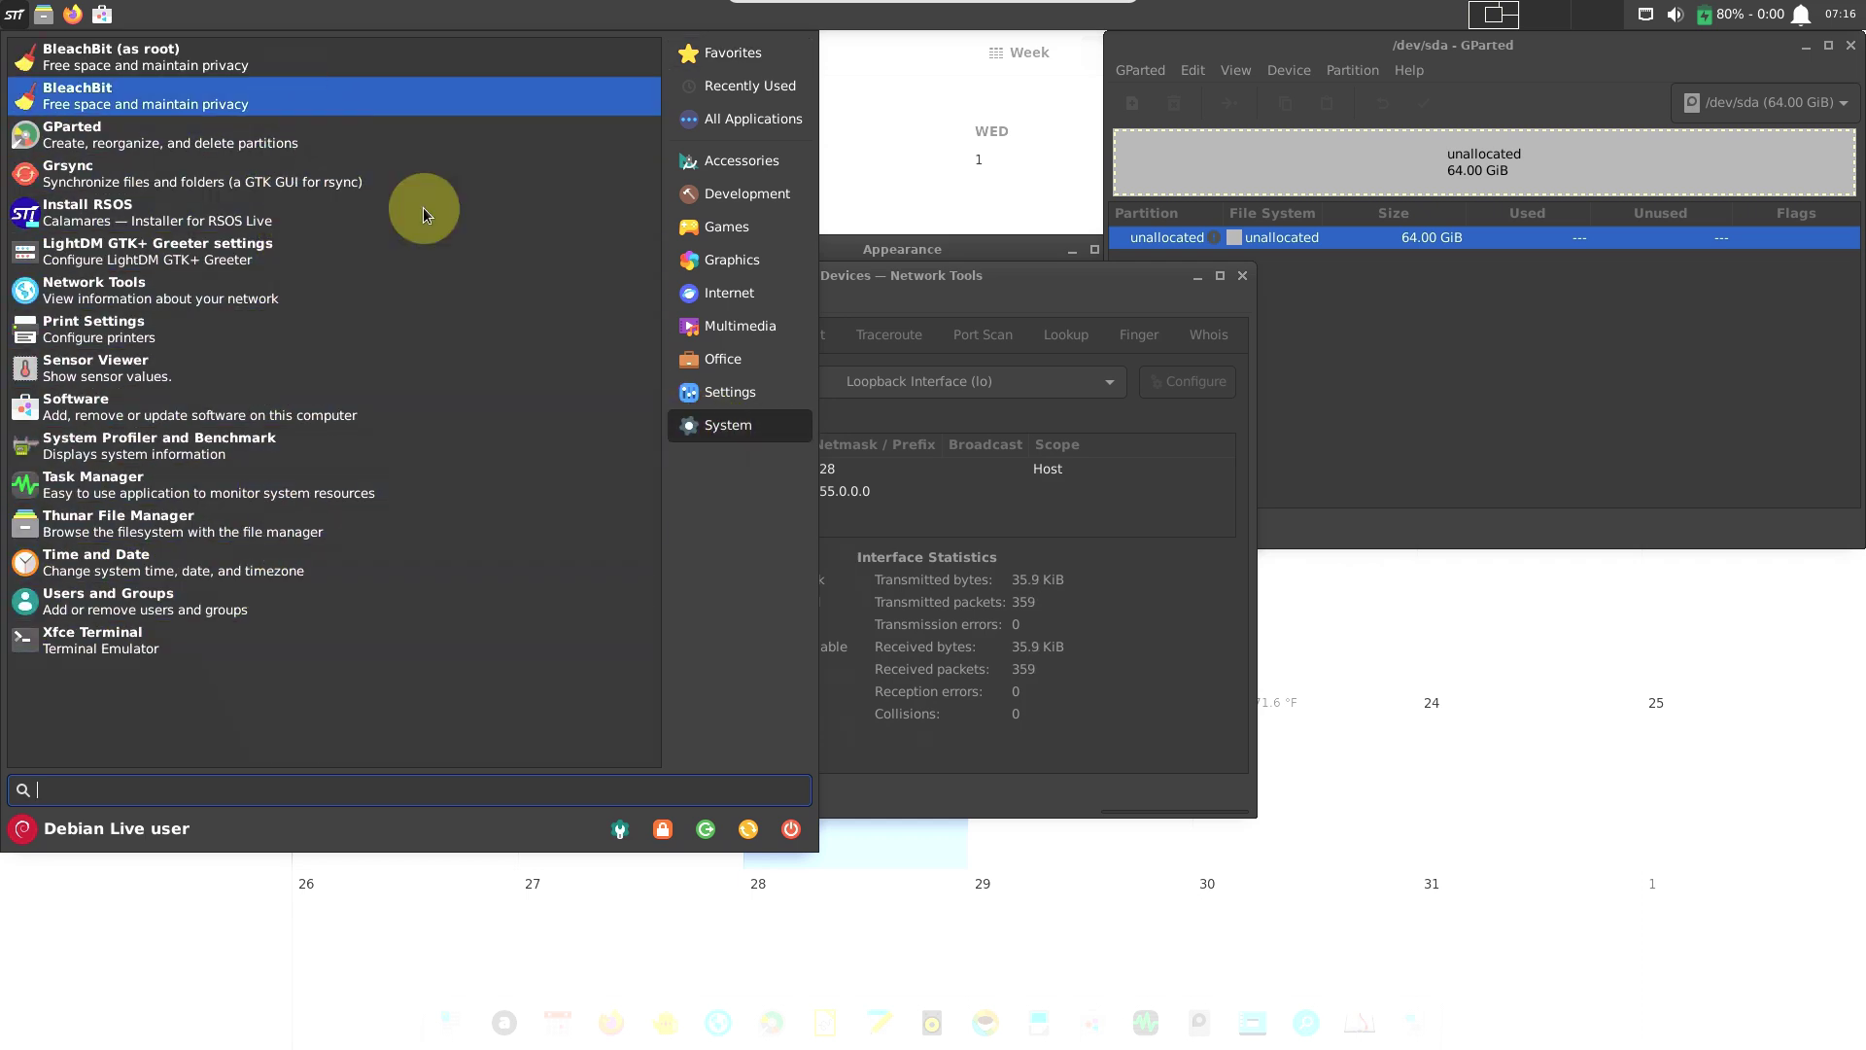
left_click(713, 394)
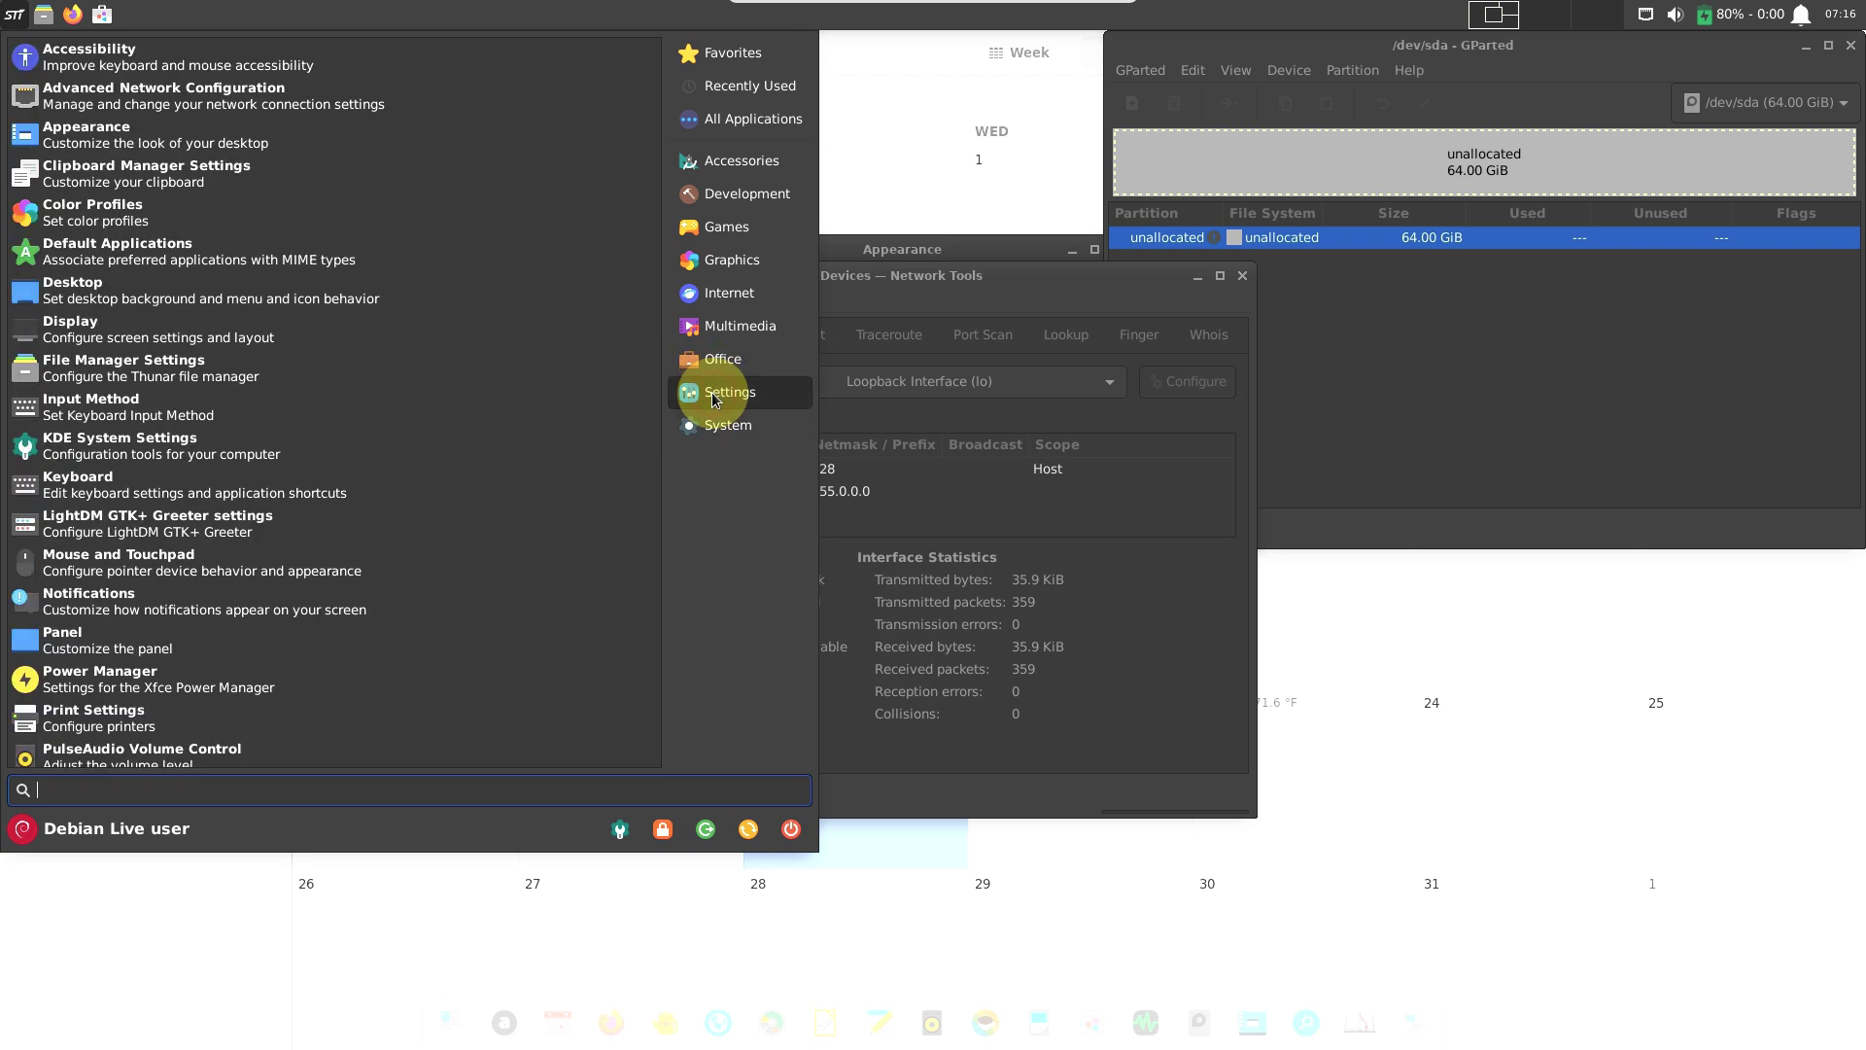
left_click_drag(657, 317, 667, 575)
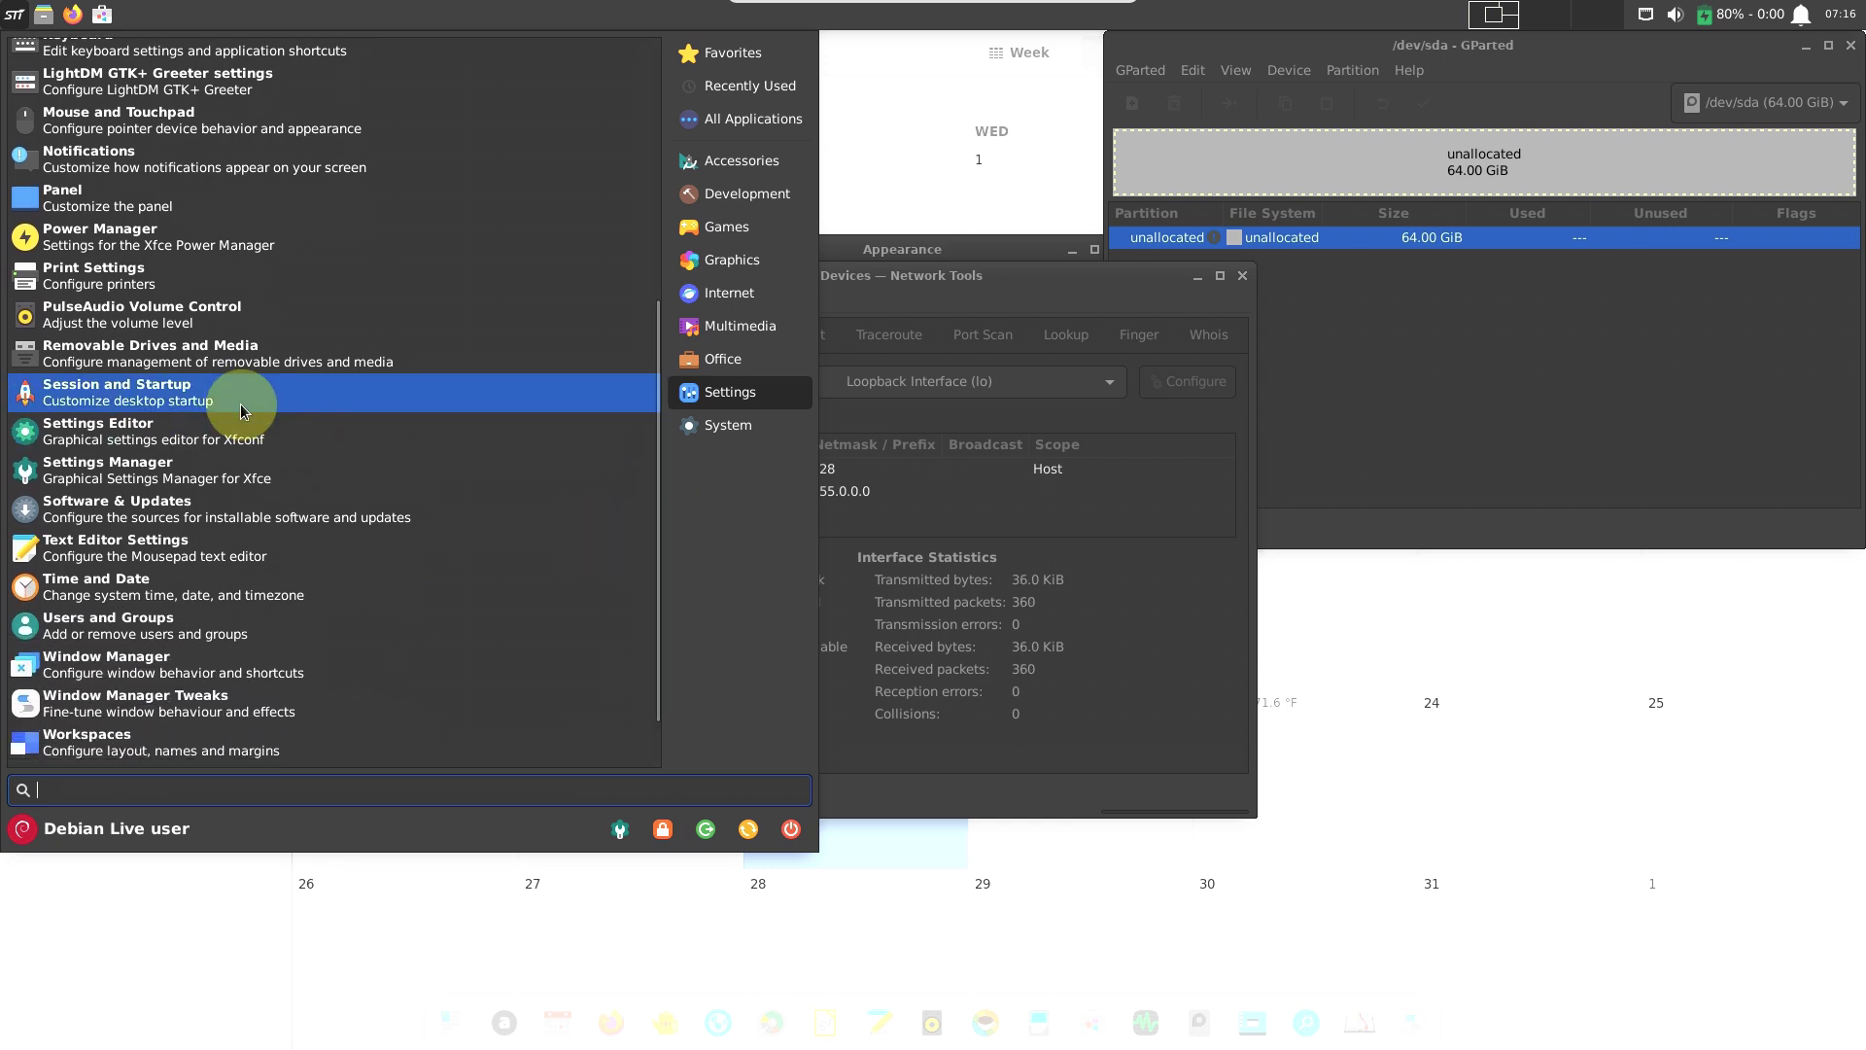
left_click(241, 399)
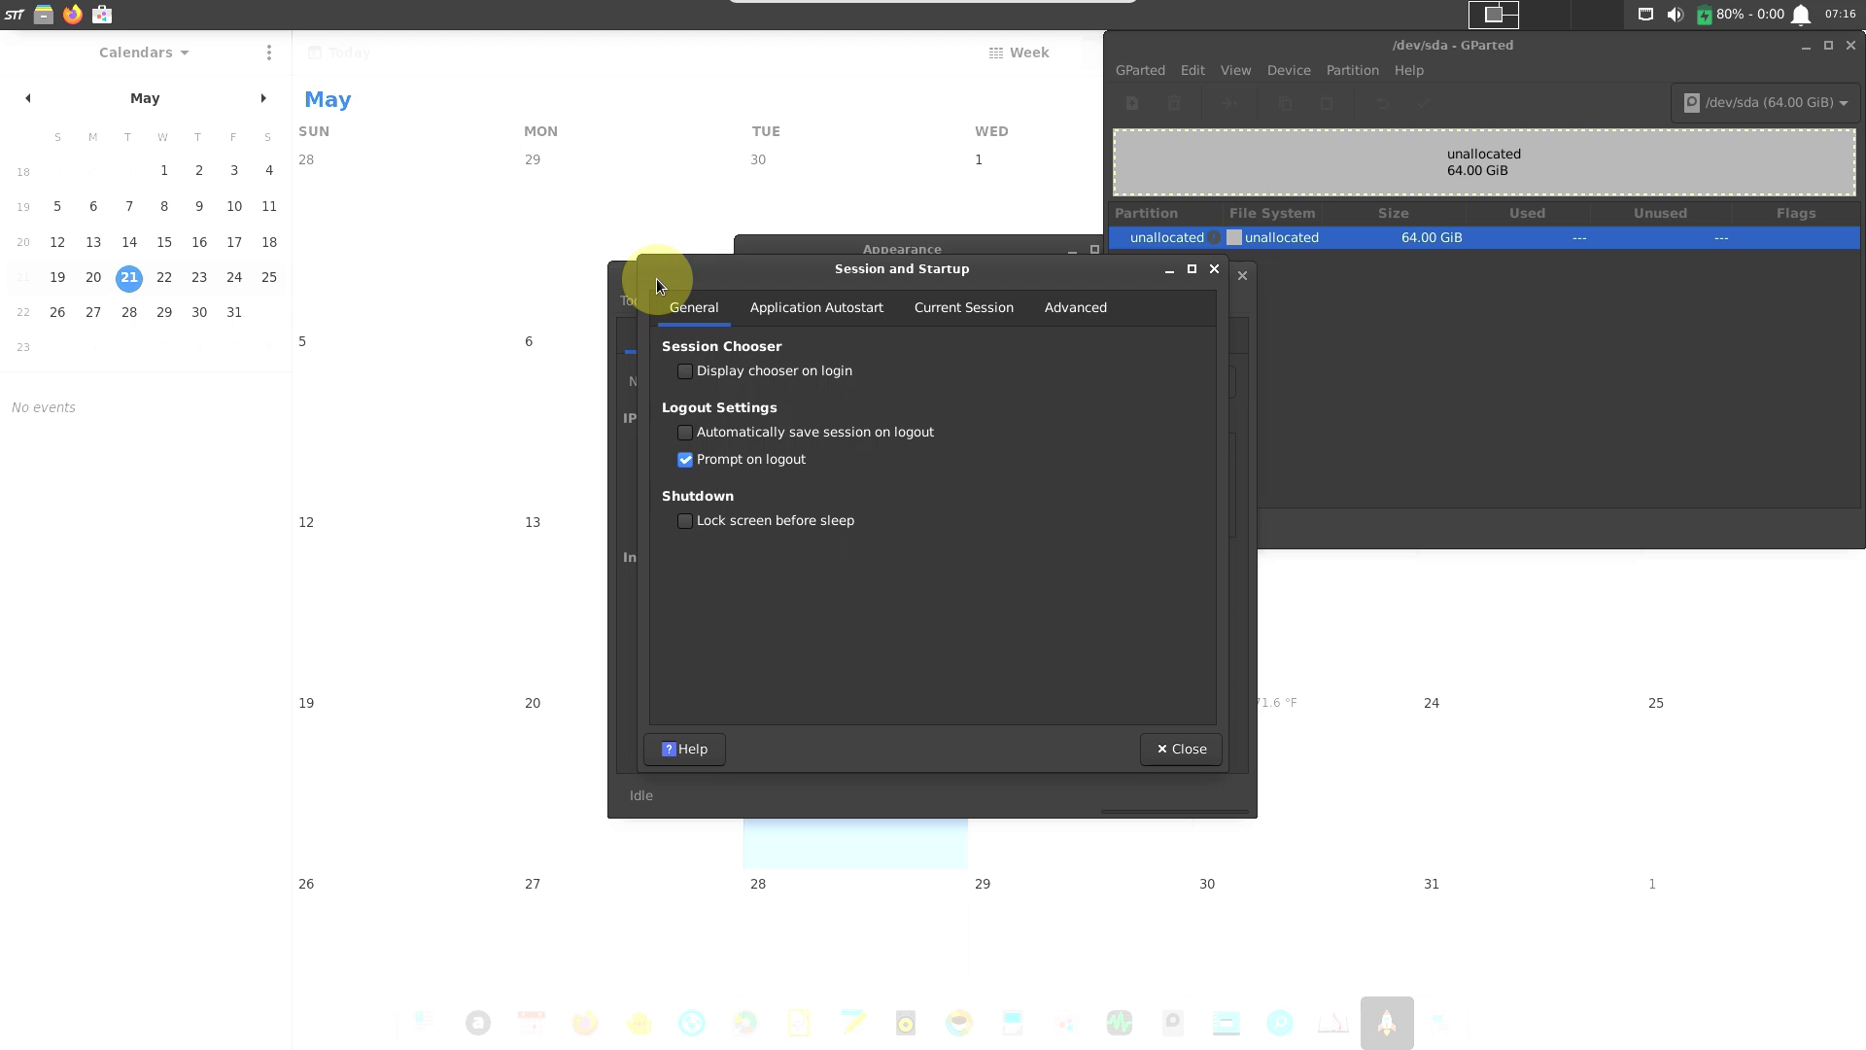
left_click(1119, 1023)
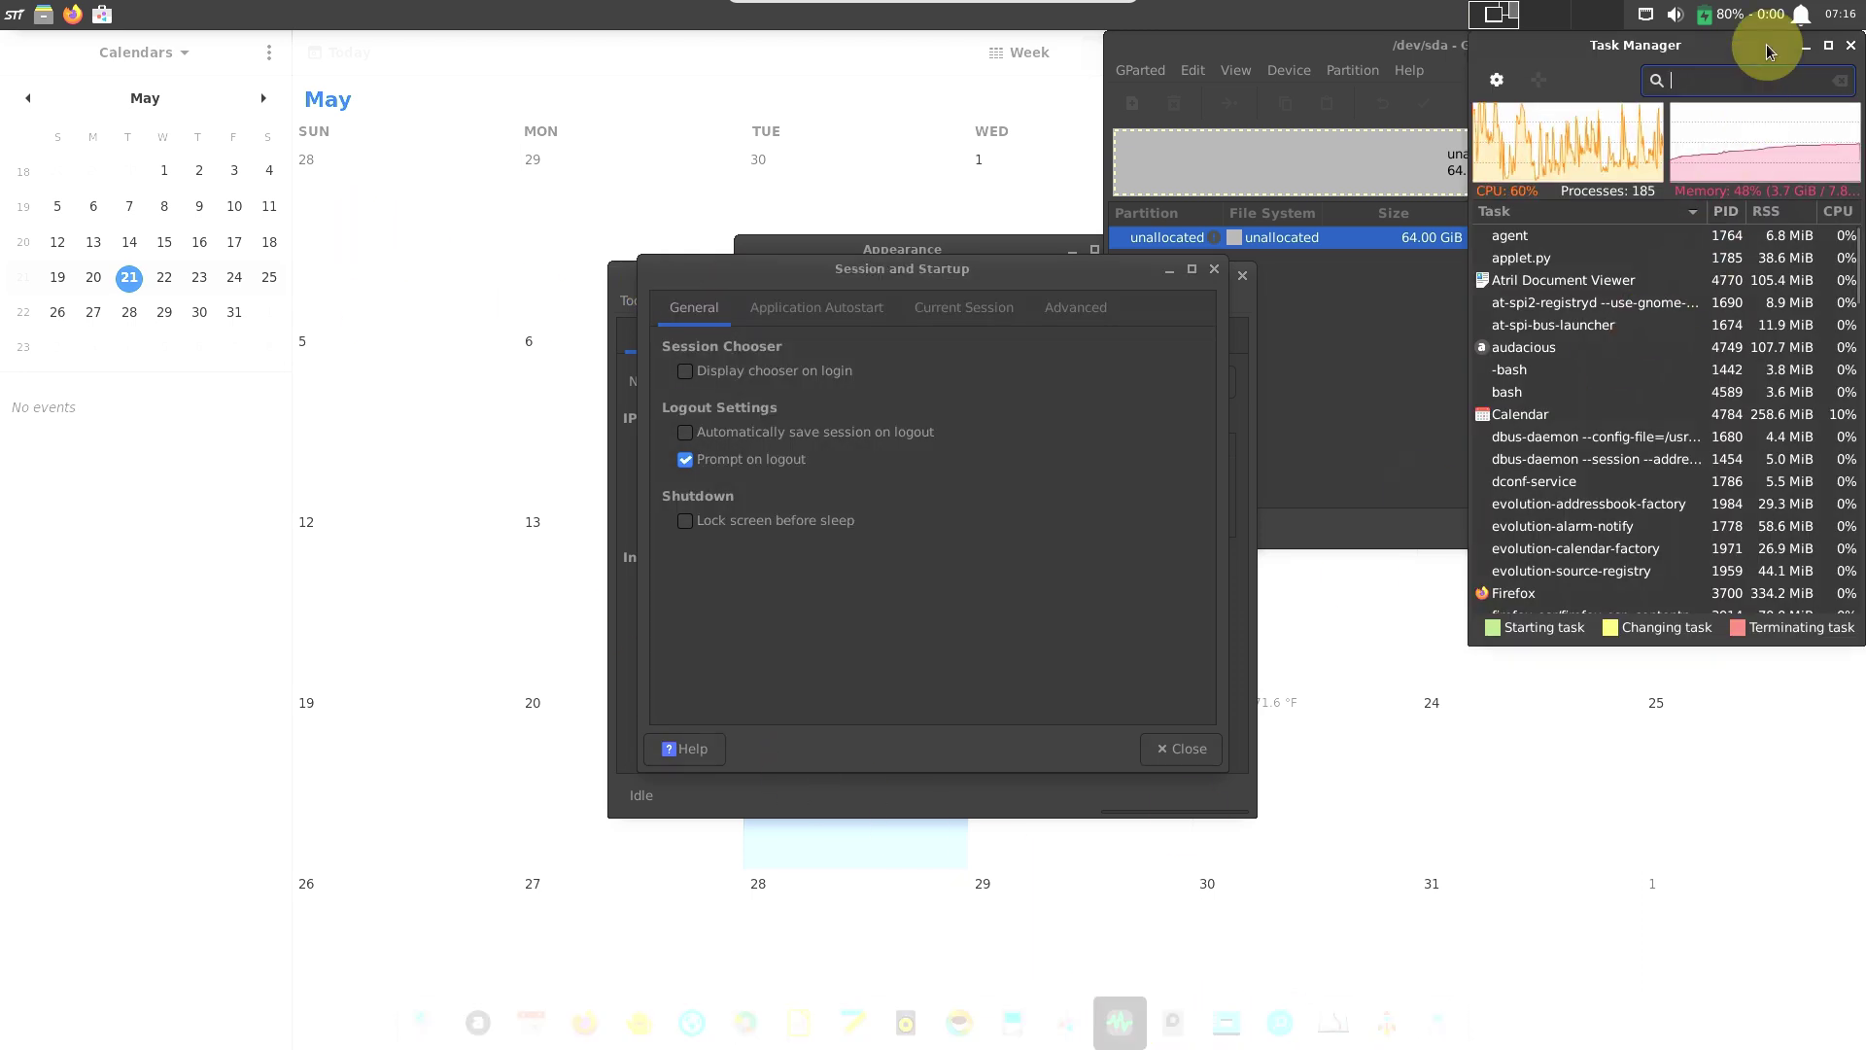
left_click(1823, 53)
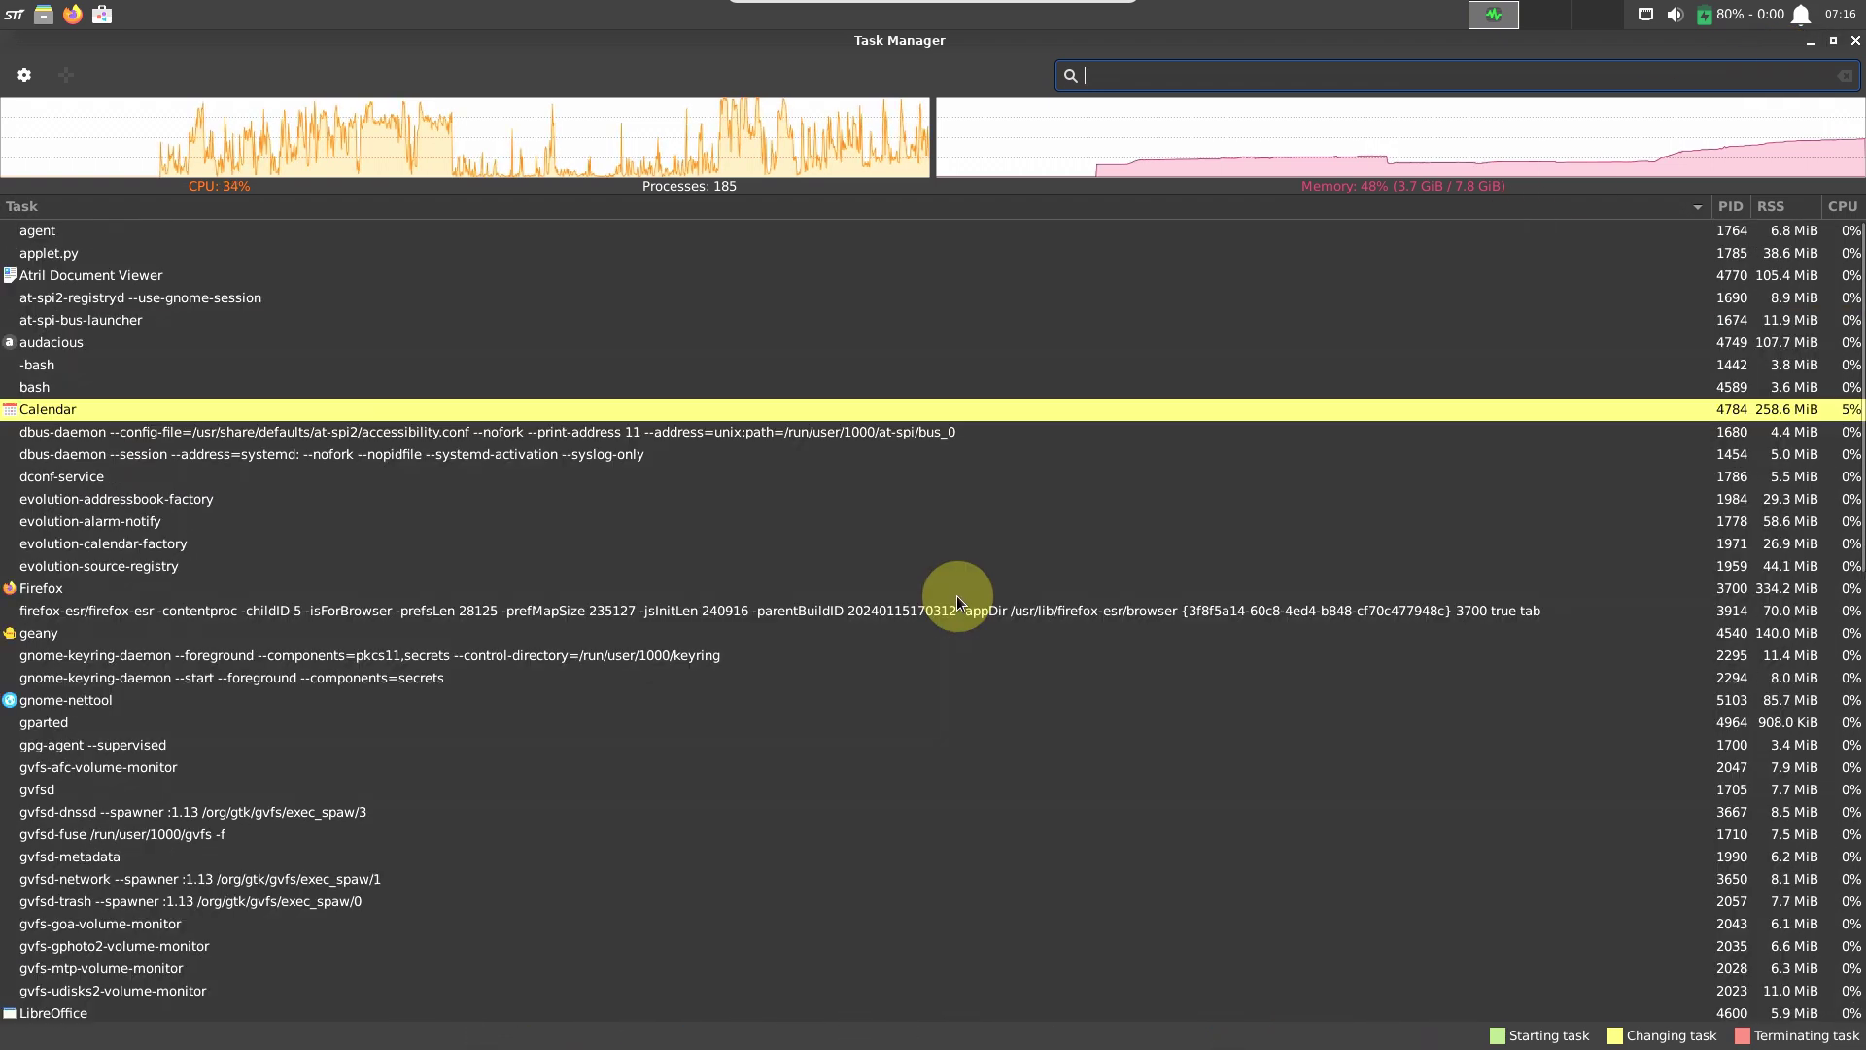
scroll(957, 594, "down", 1)
scroll(956, 595, "down", 1)
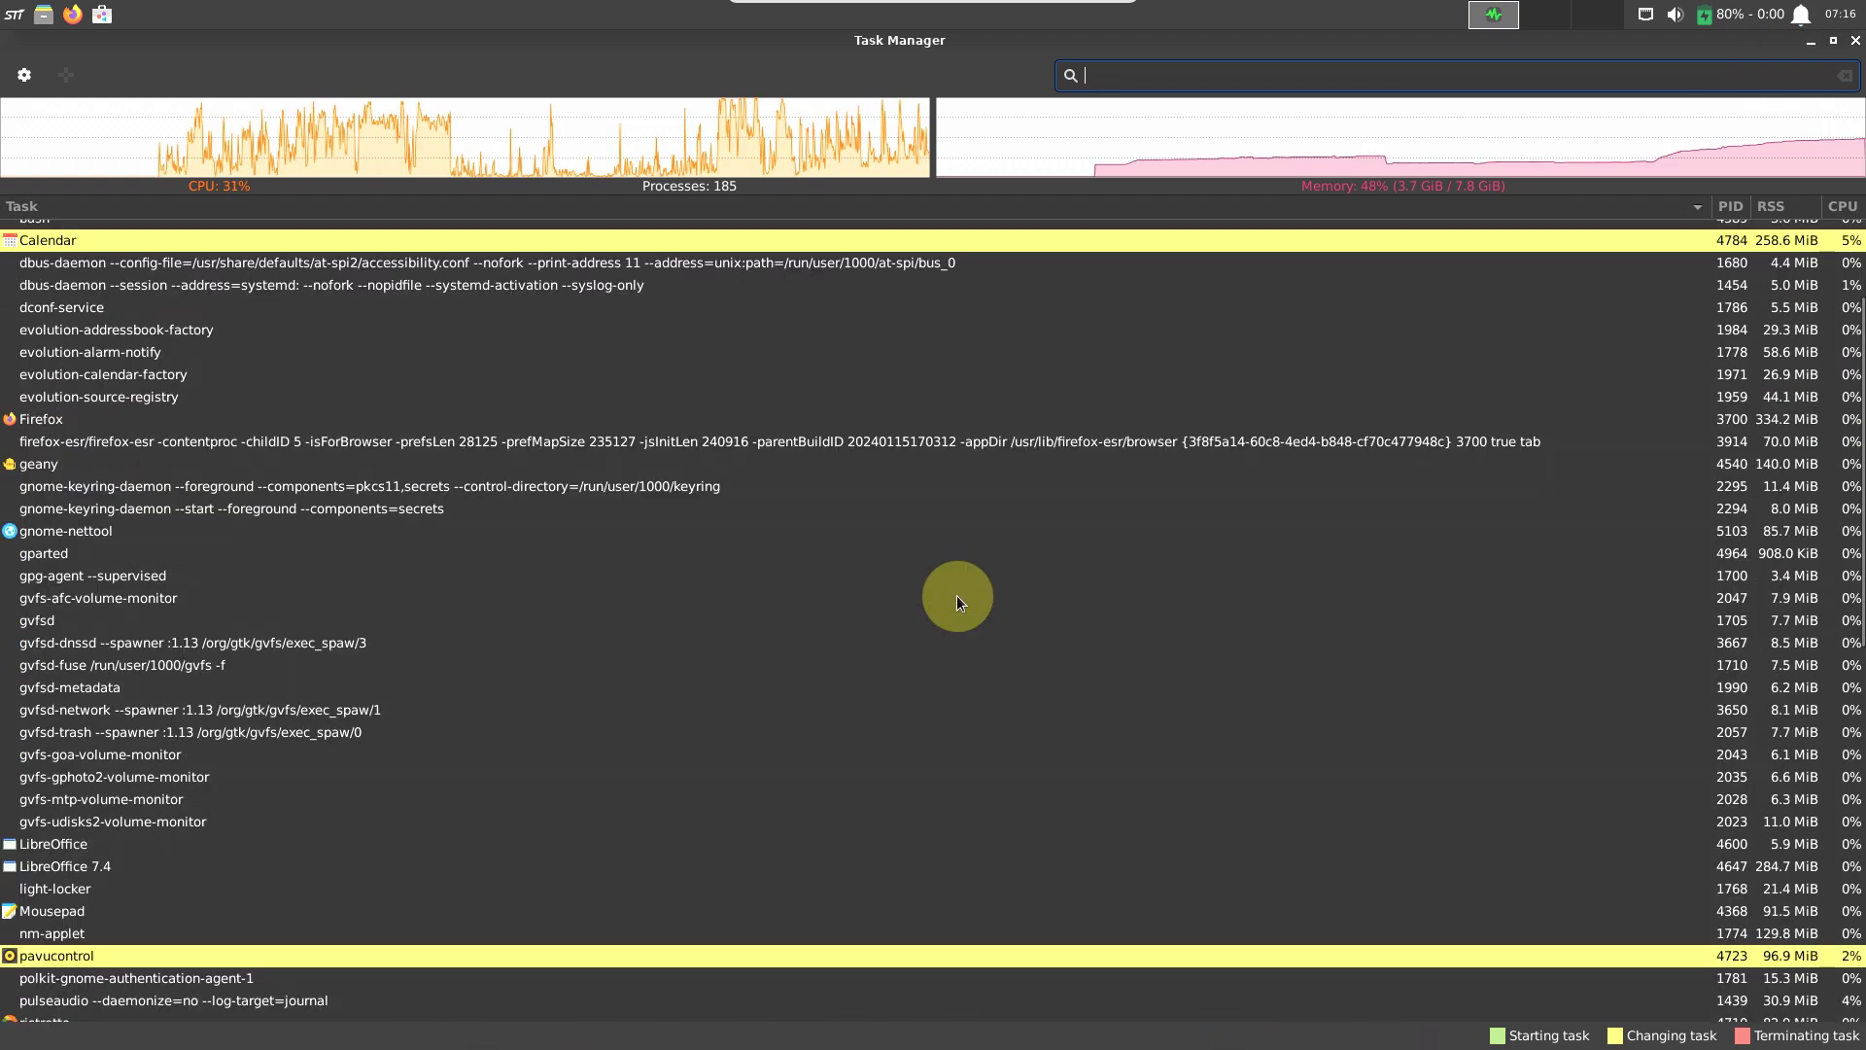
scroll(956, 595, "up", 2)
scroll(956, 595, "down", 1)
scroll(956, 595, "up", 1)
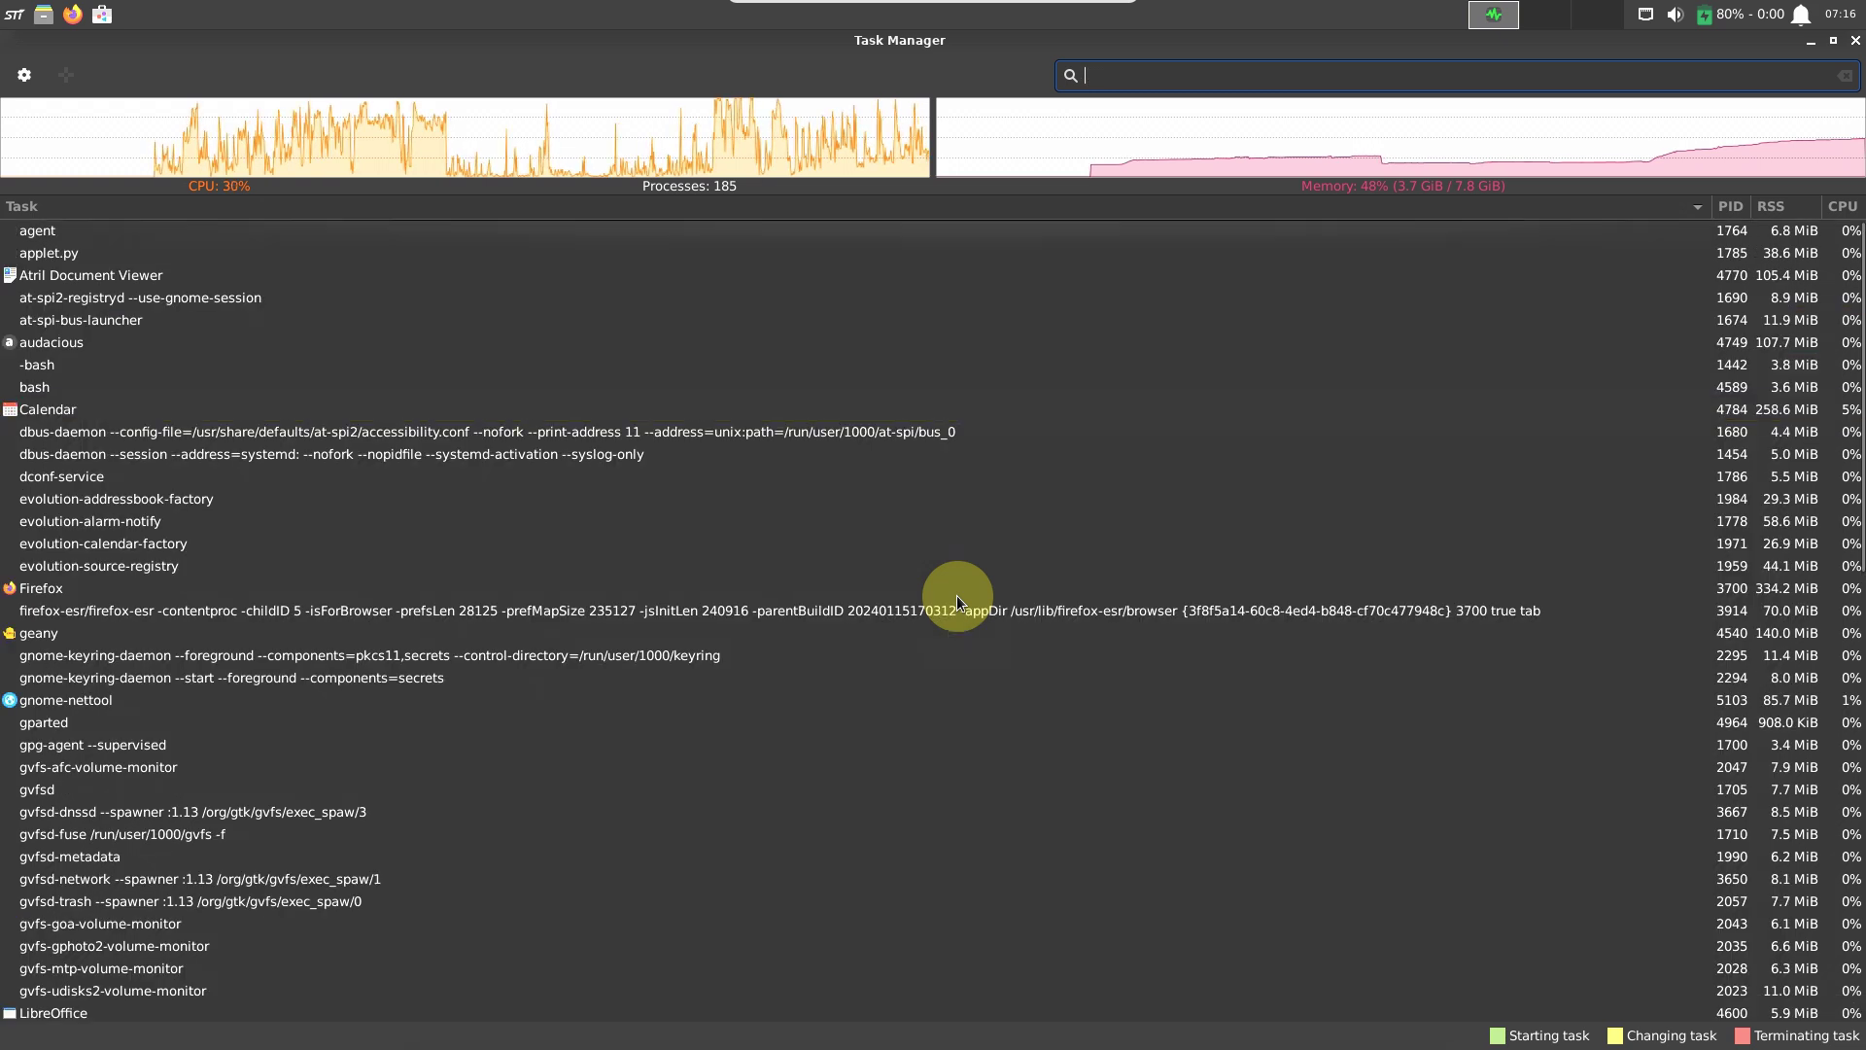
scroll(957, 594, "down", 2)
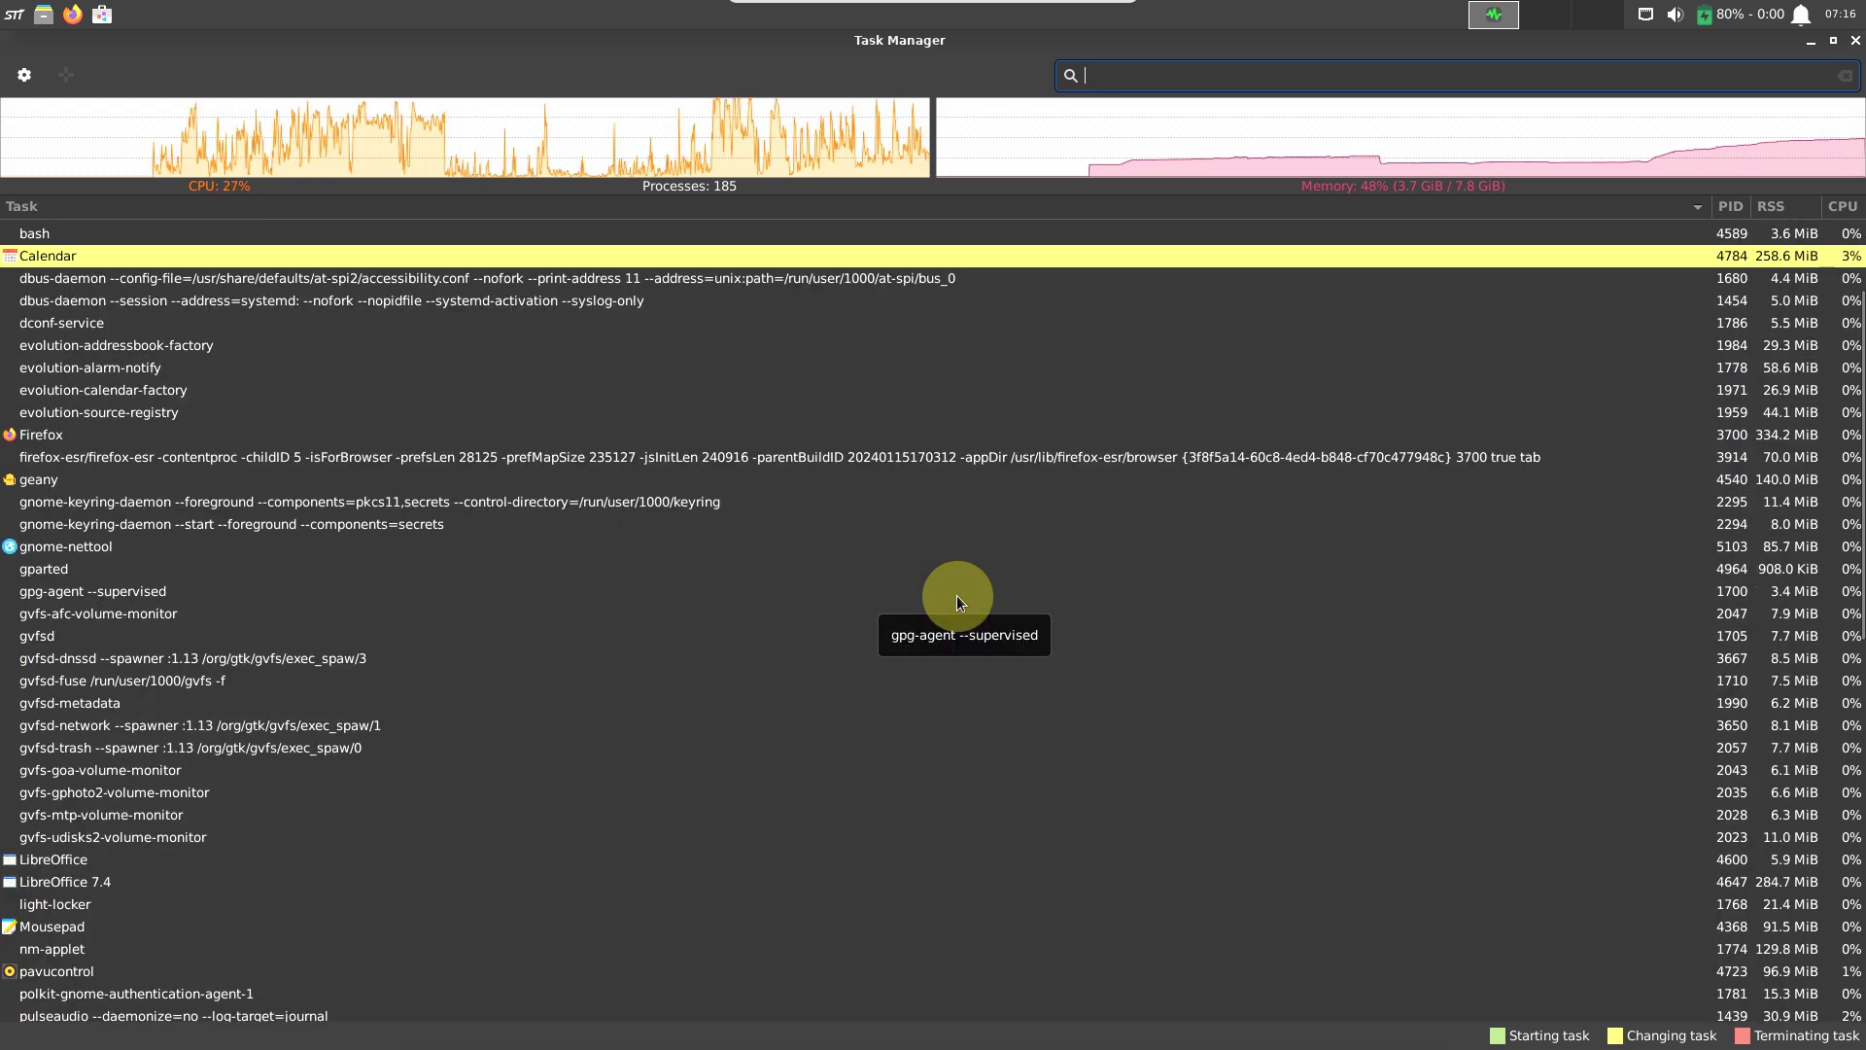
scroll(956, 594, "down", 1)
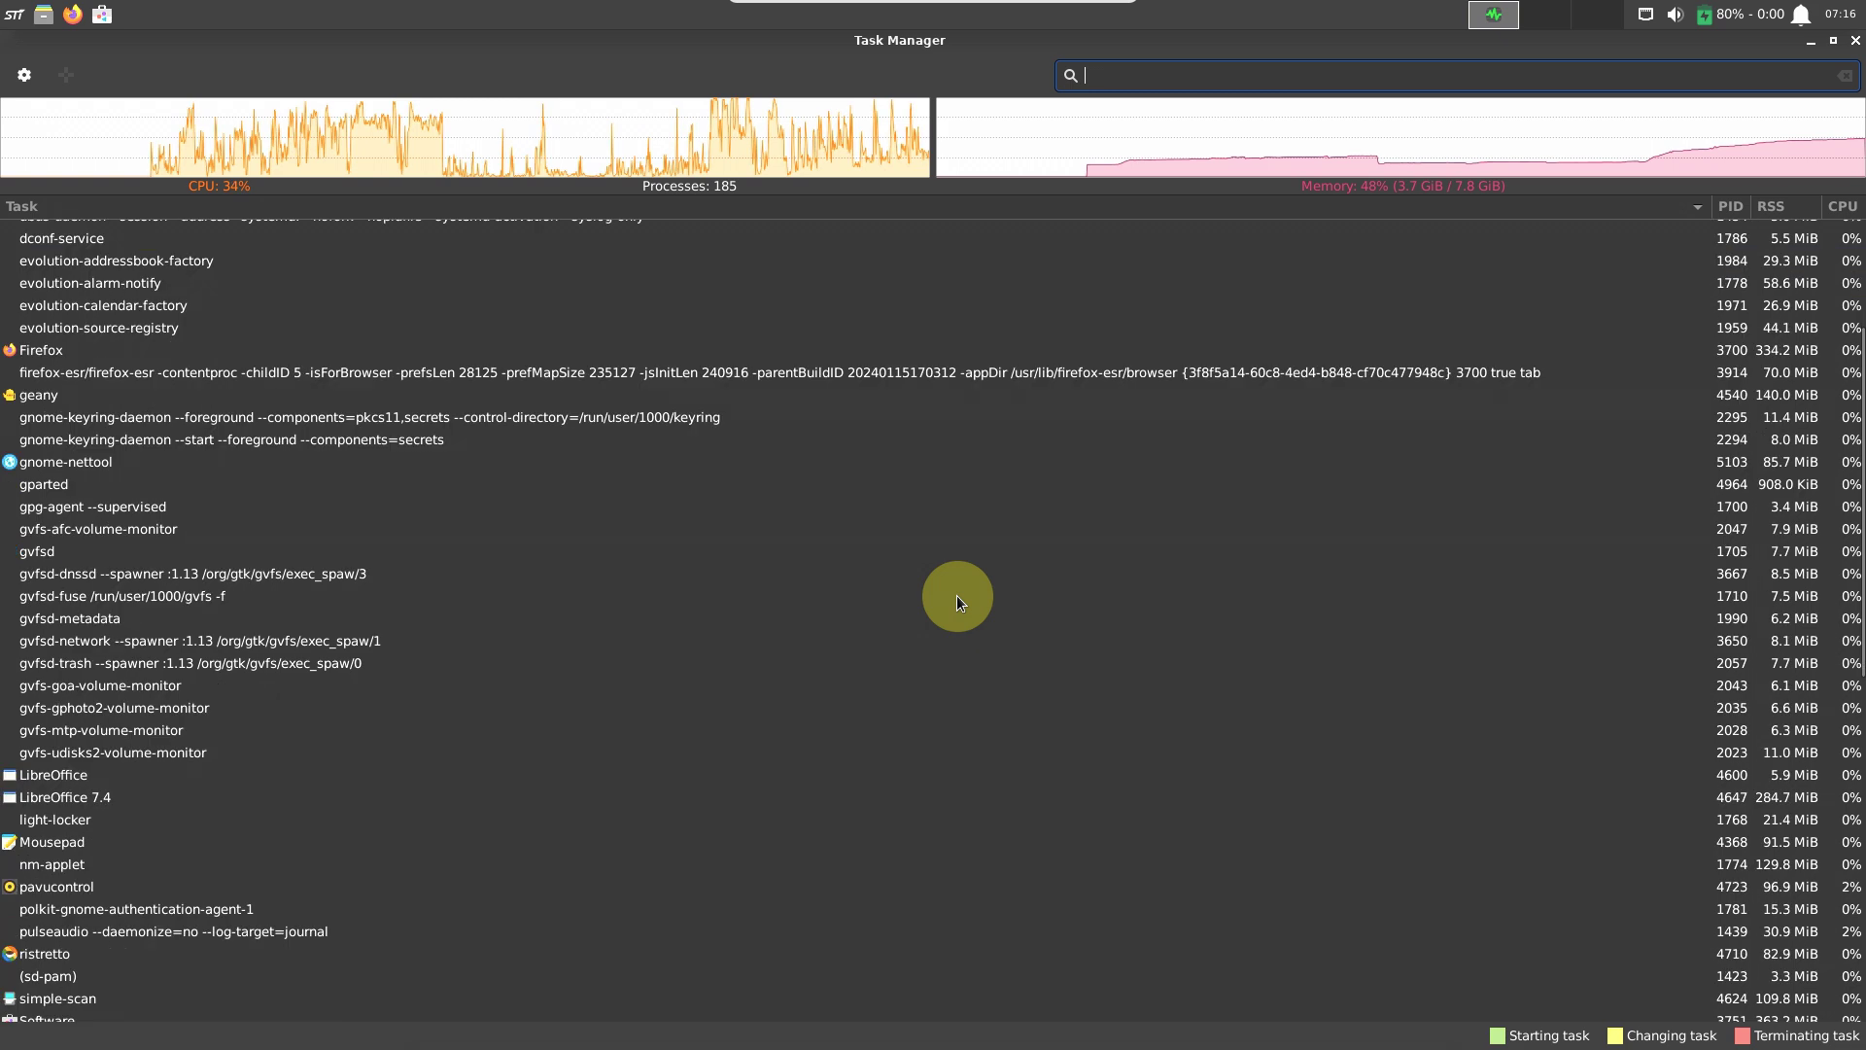
scroll(956, 595, "down", 3)
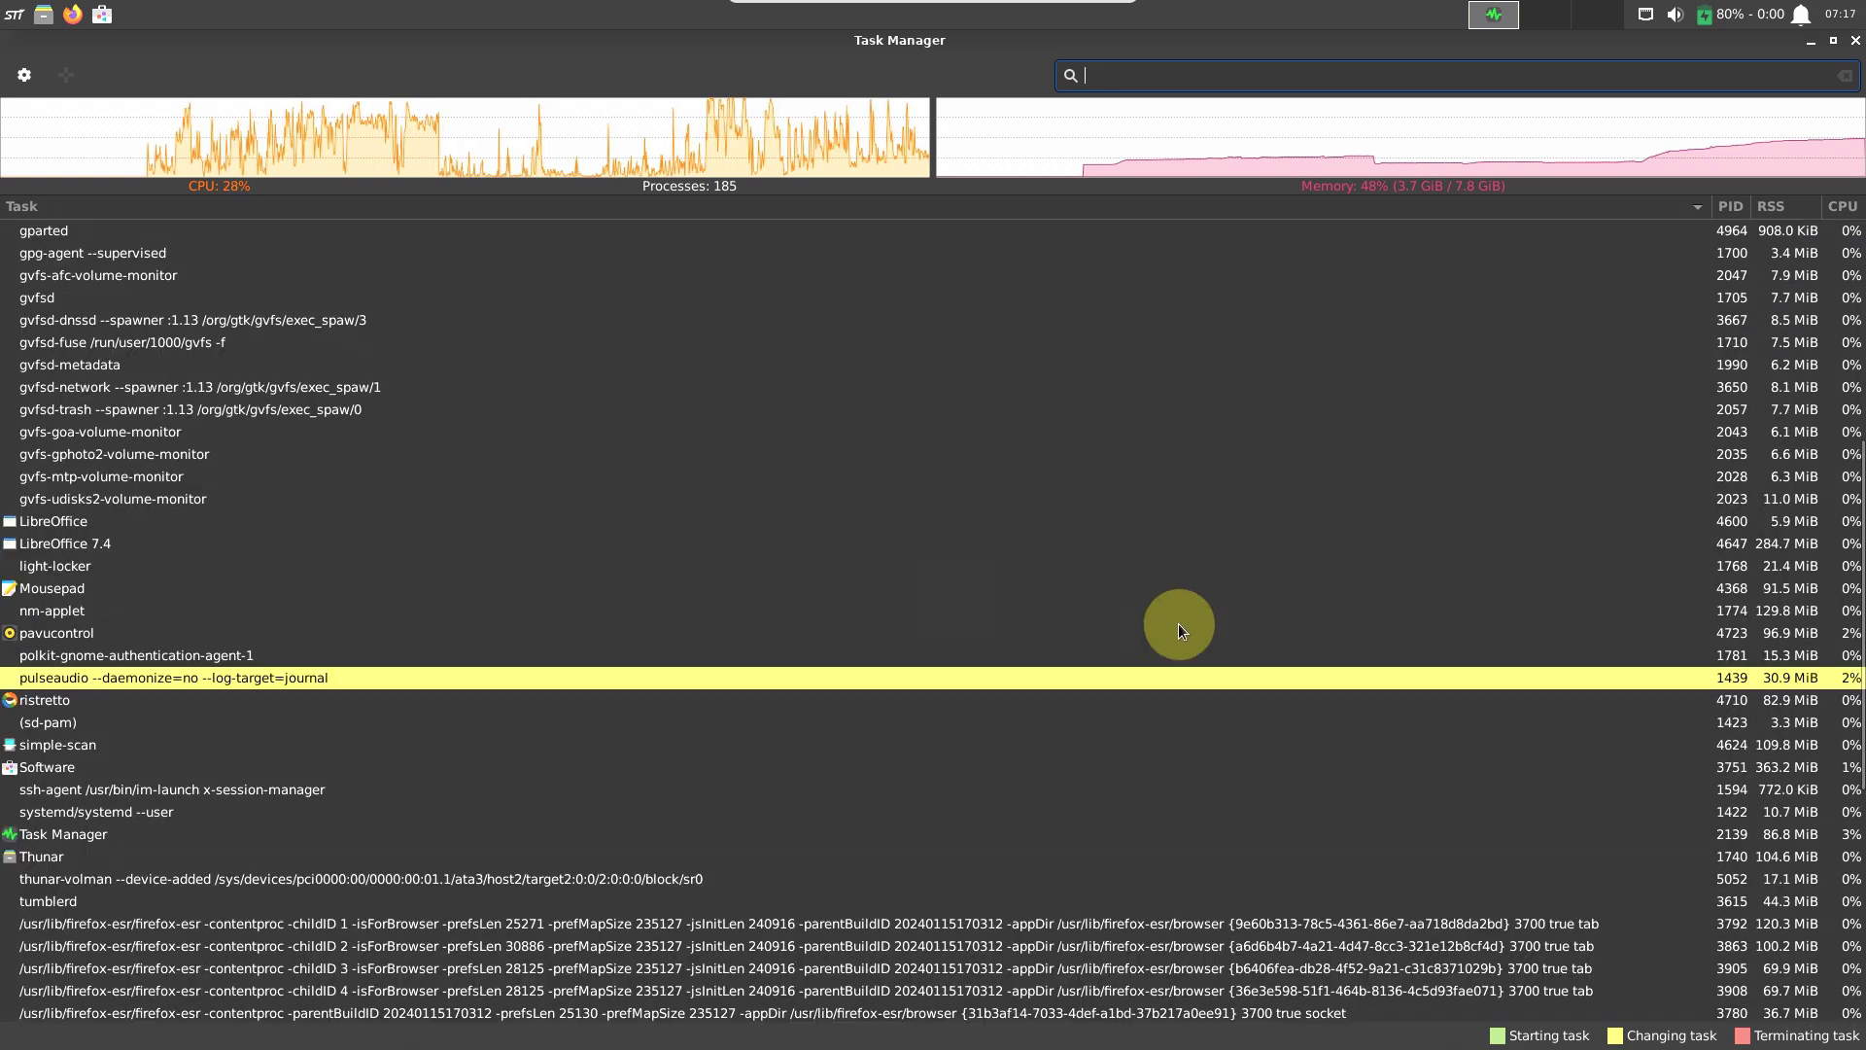
left_click_drag(1856, 753, 1714, 443)
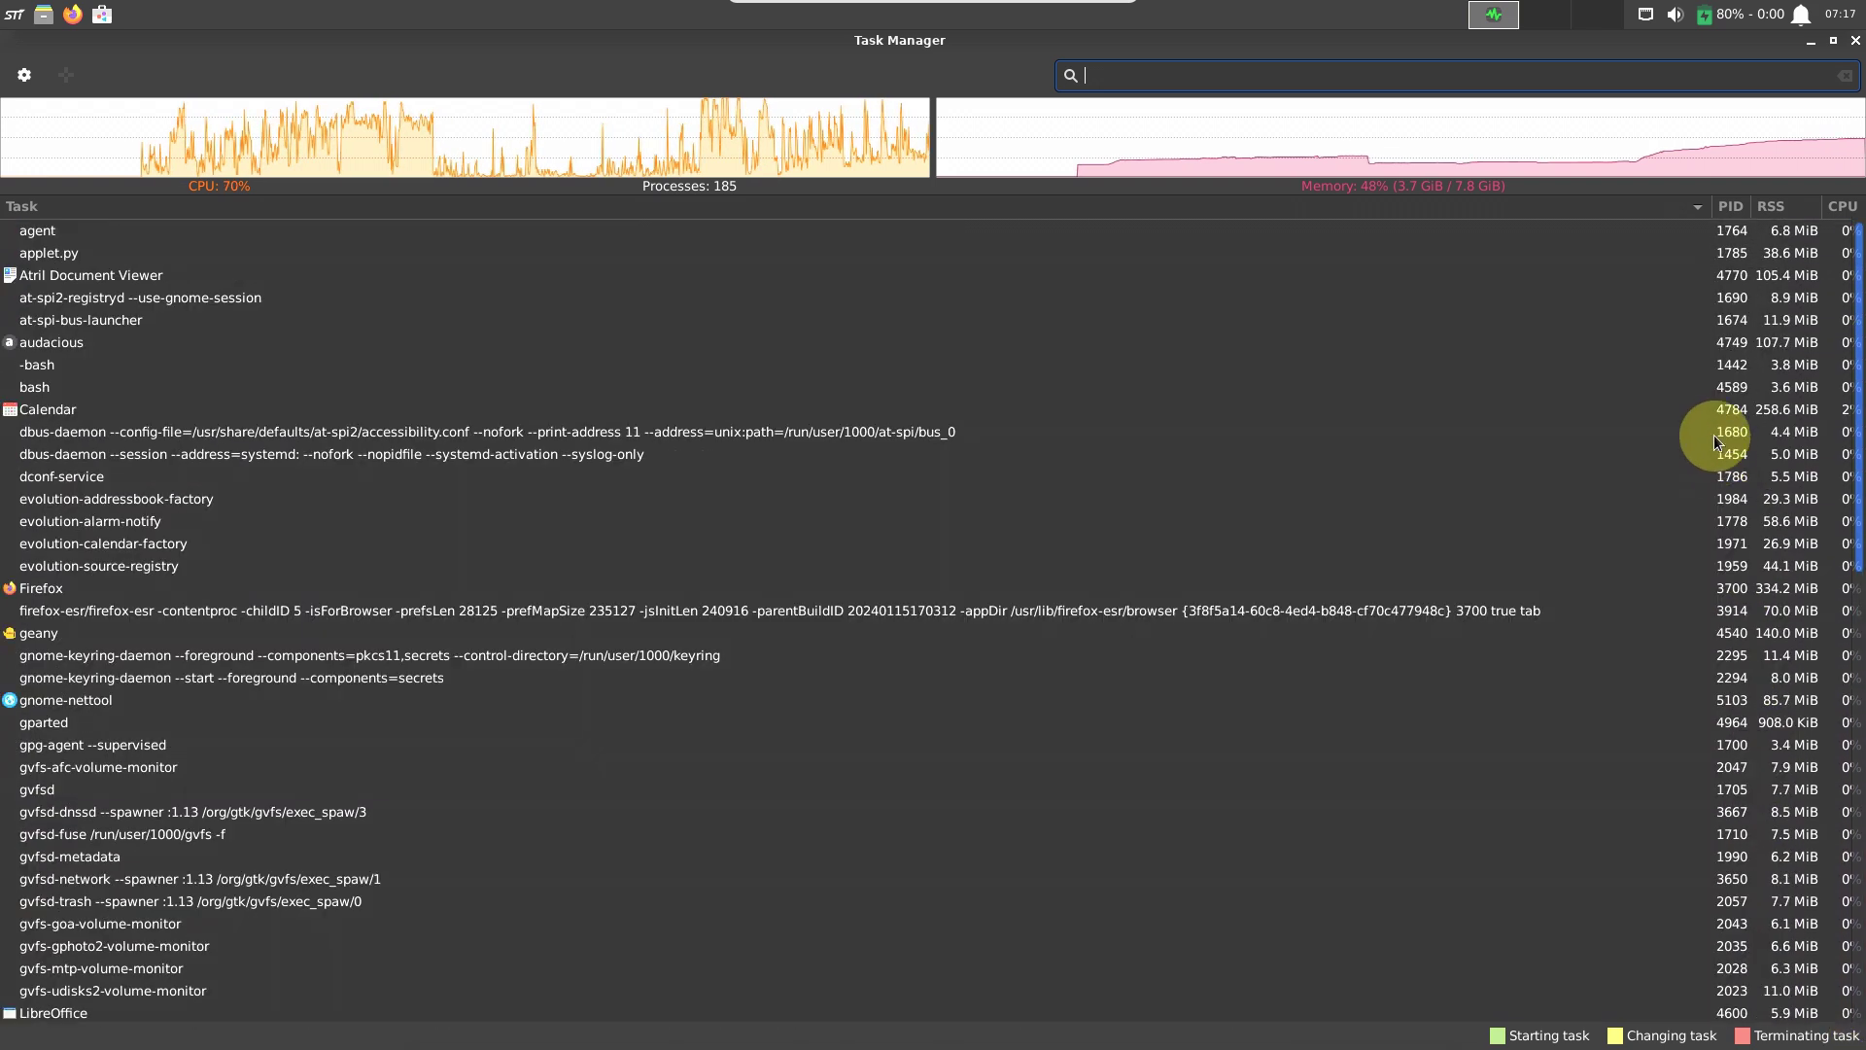
left_click(24, 74)
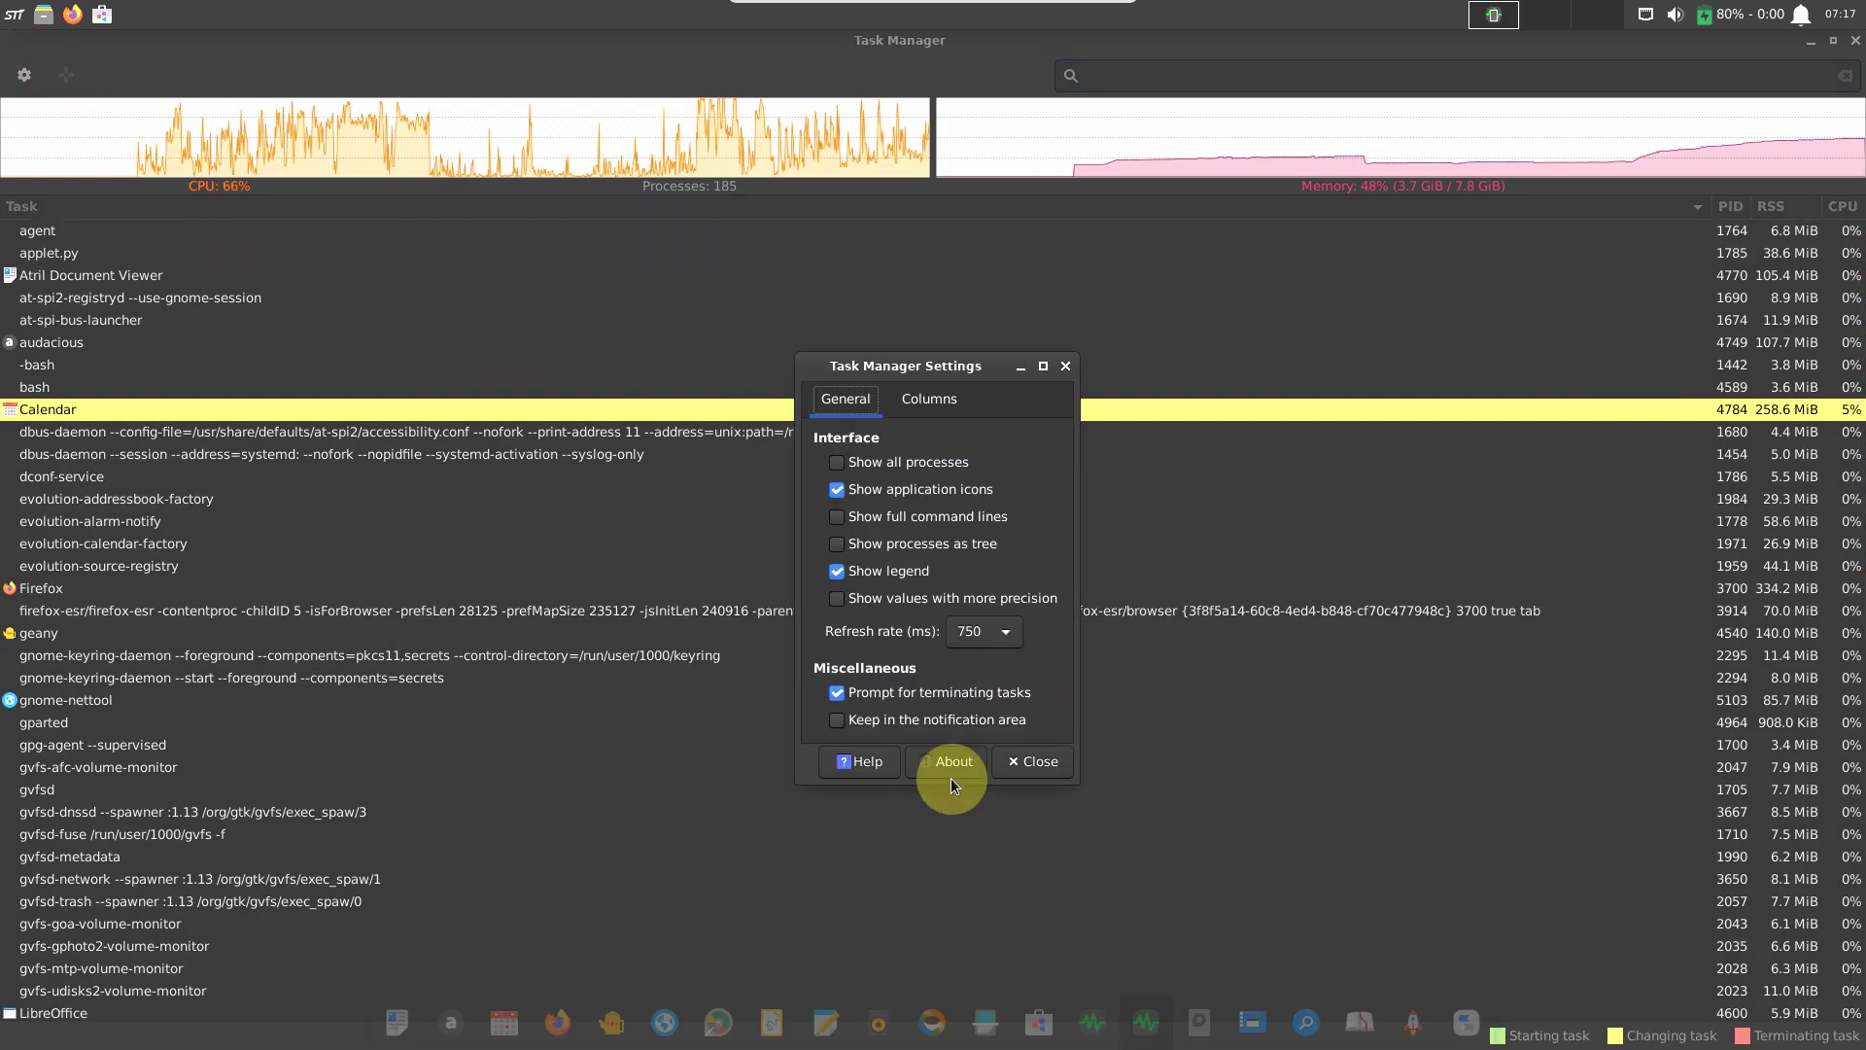
left_click(950, 778)
left_click(1106, 742)
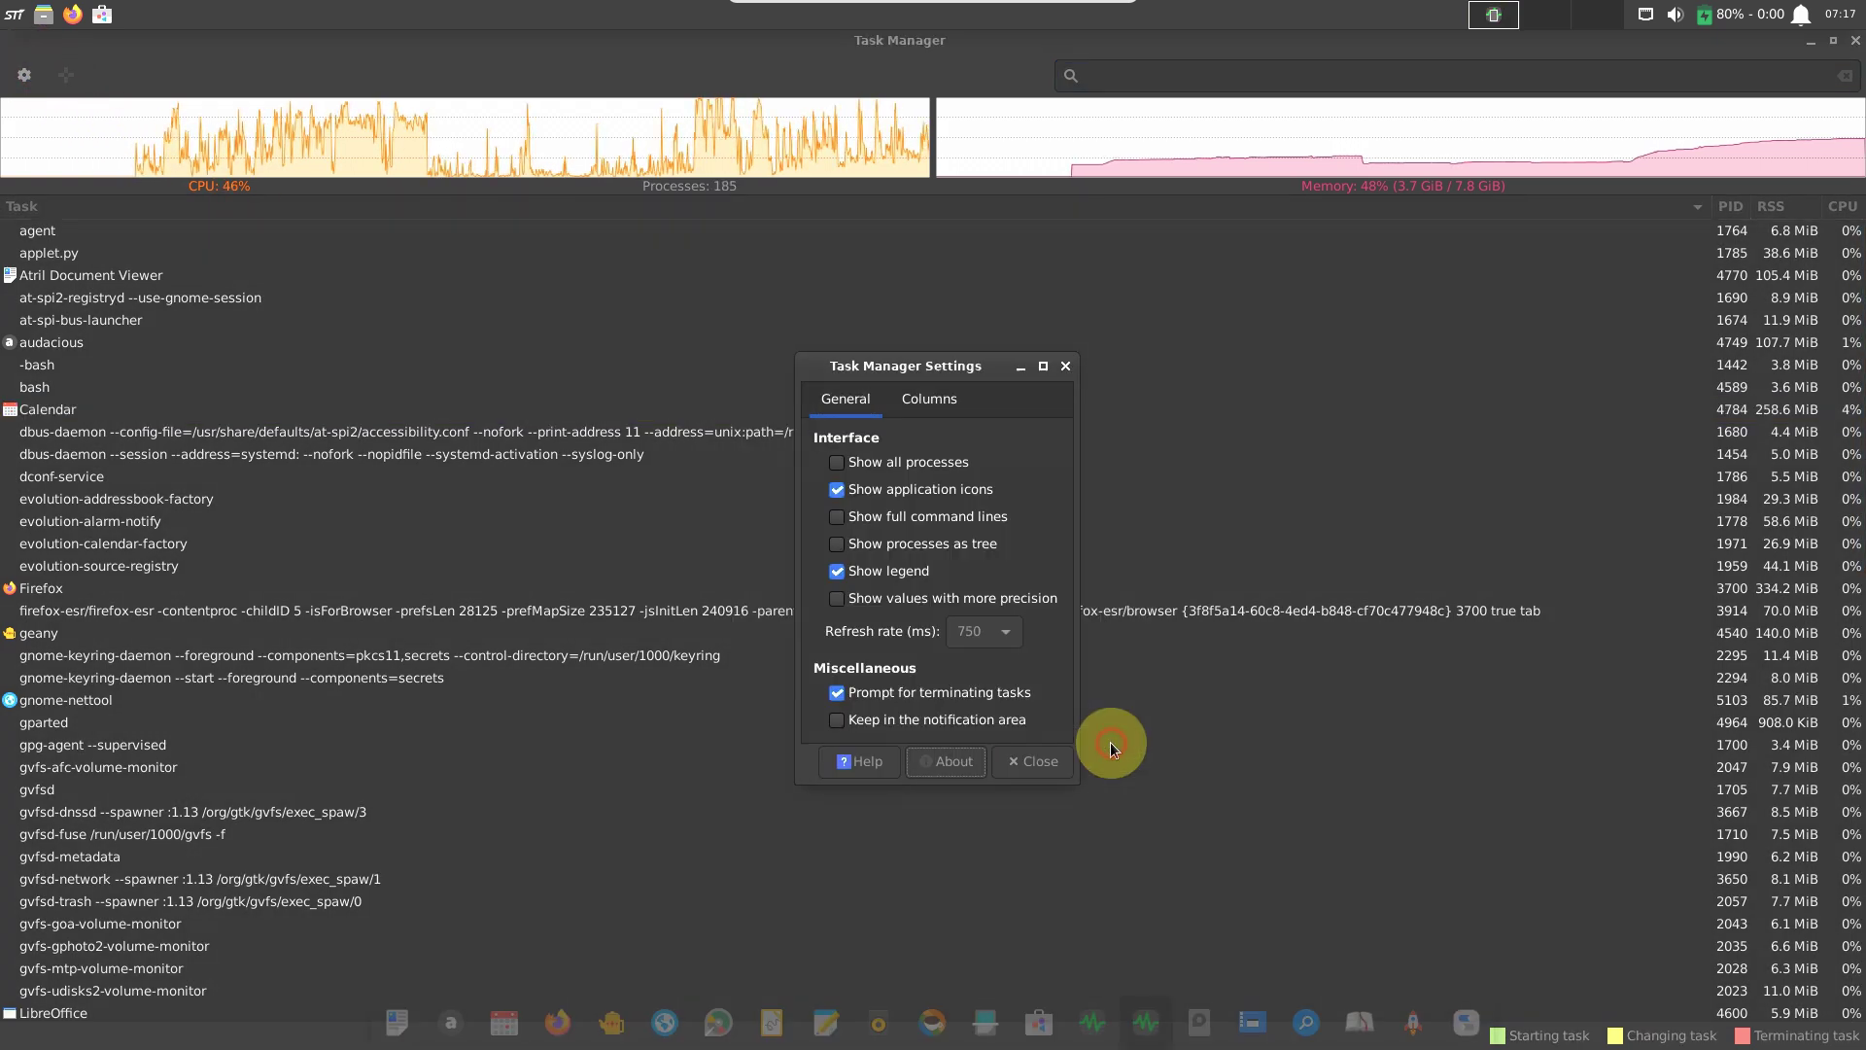
left_click(1036, 761)
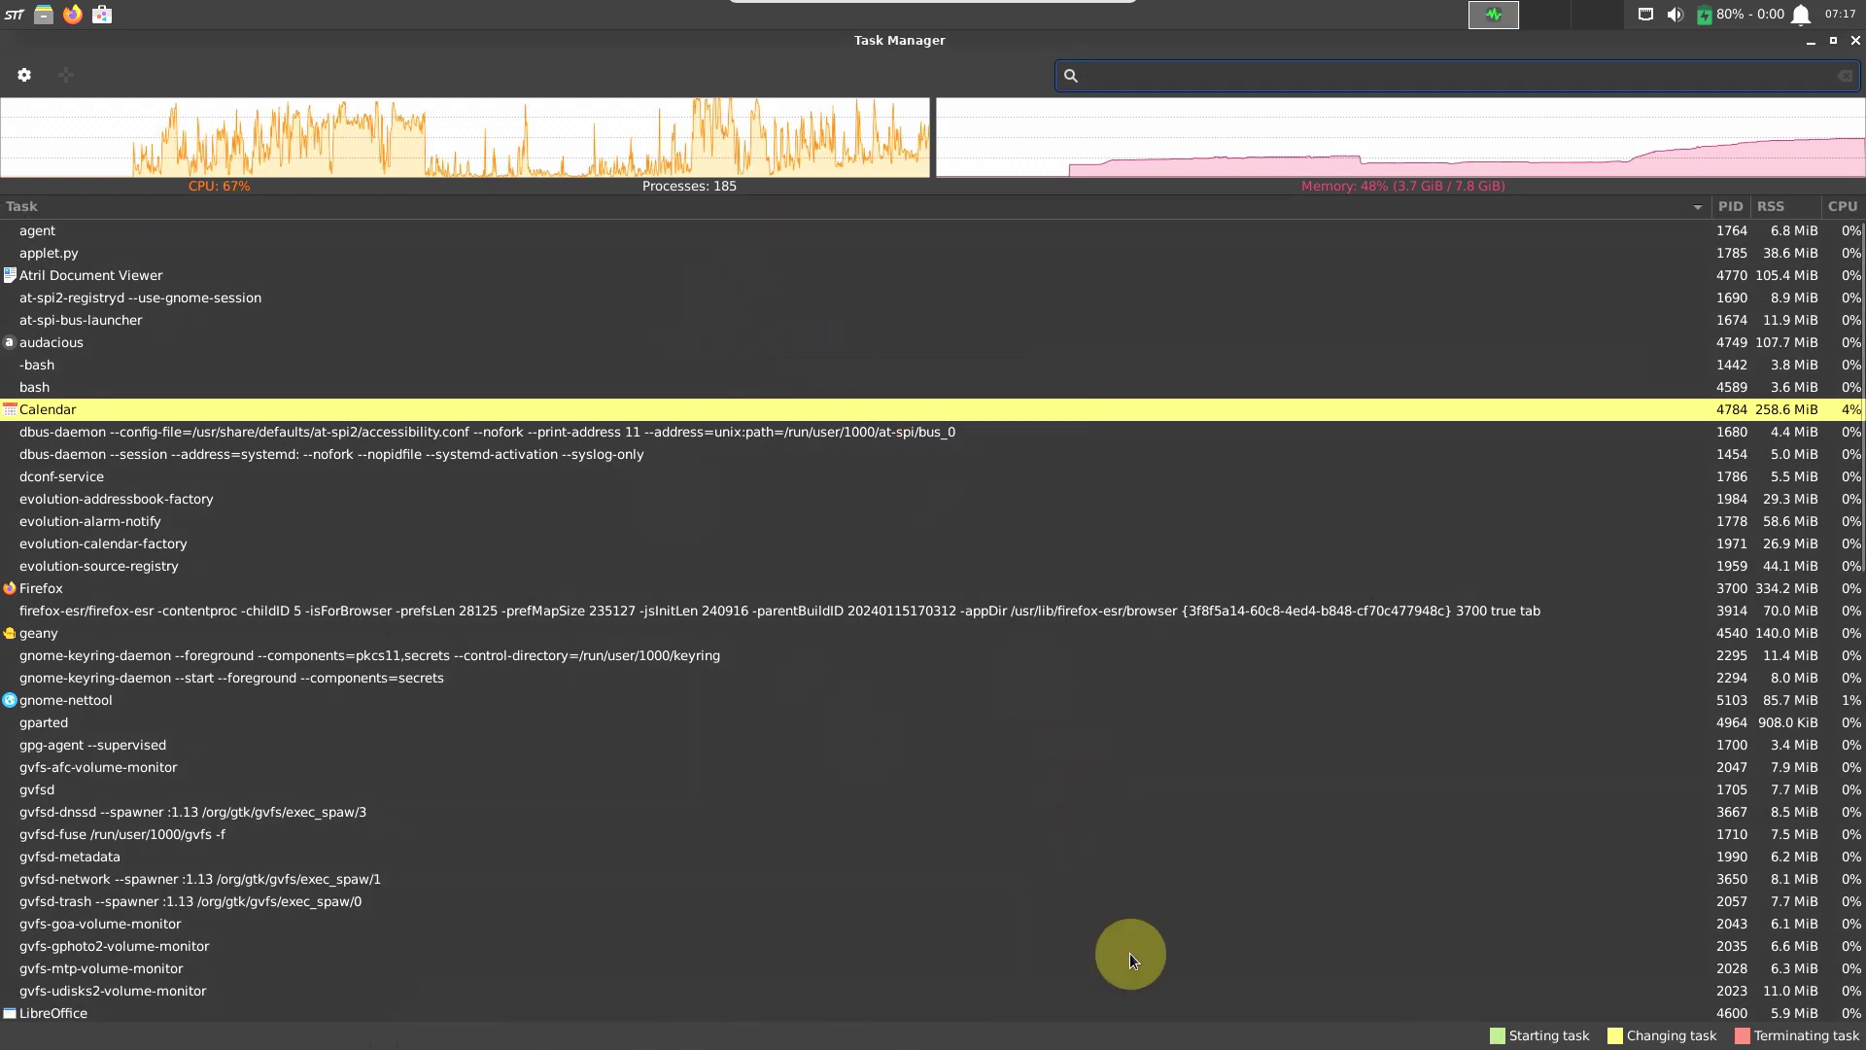
Restore Task Manager to a small window and view Session and Startup's Application Autostart list.
left_click(1833, 40)
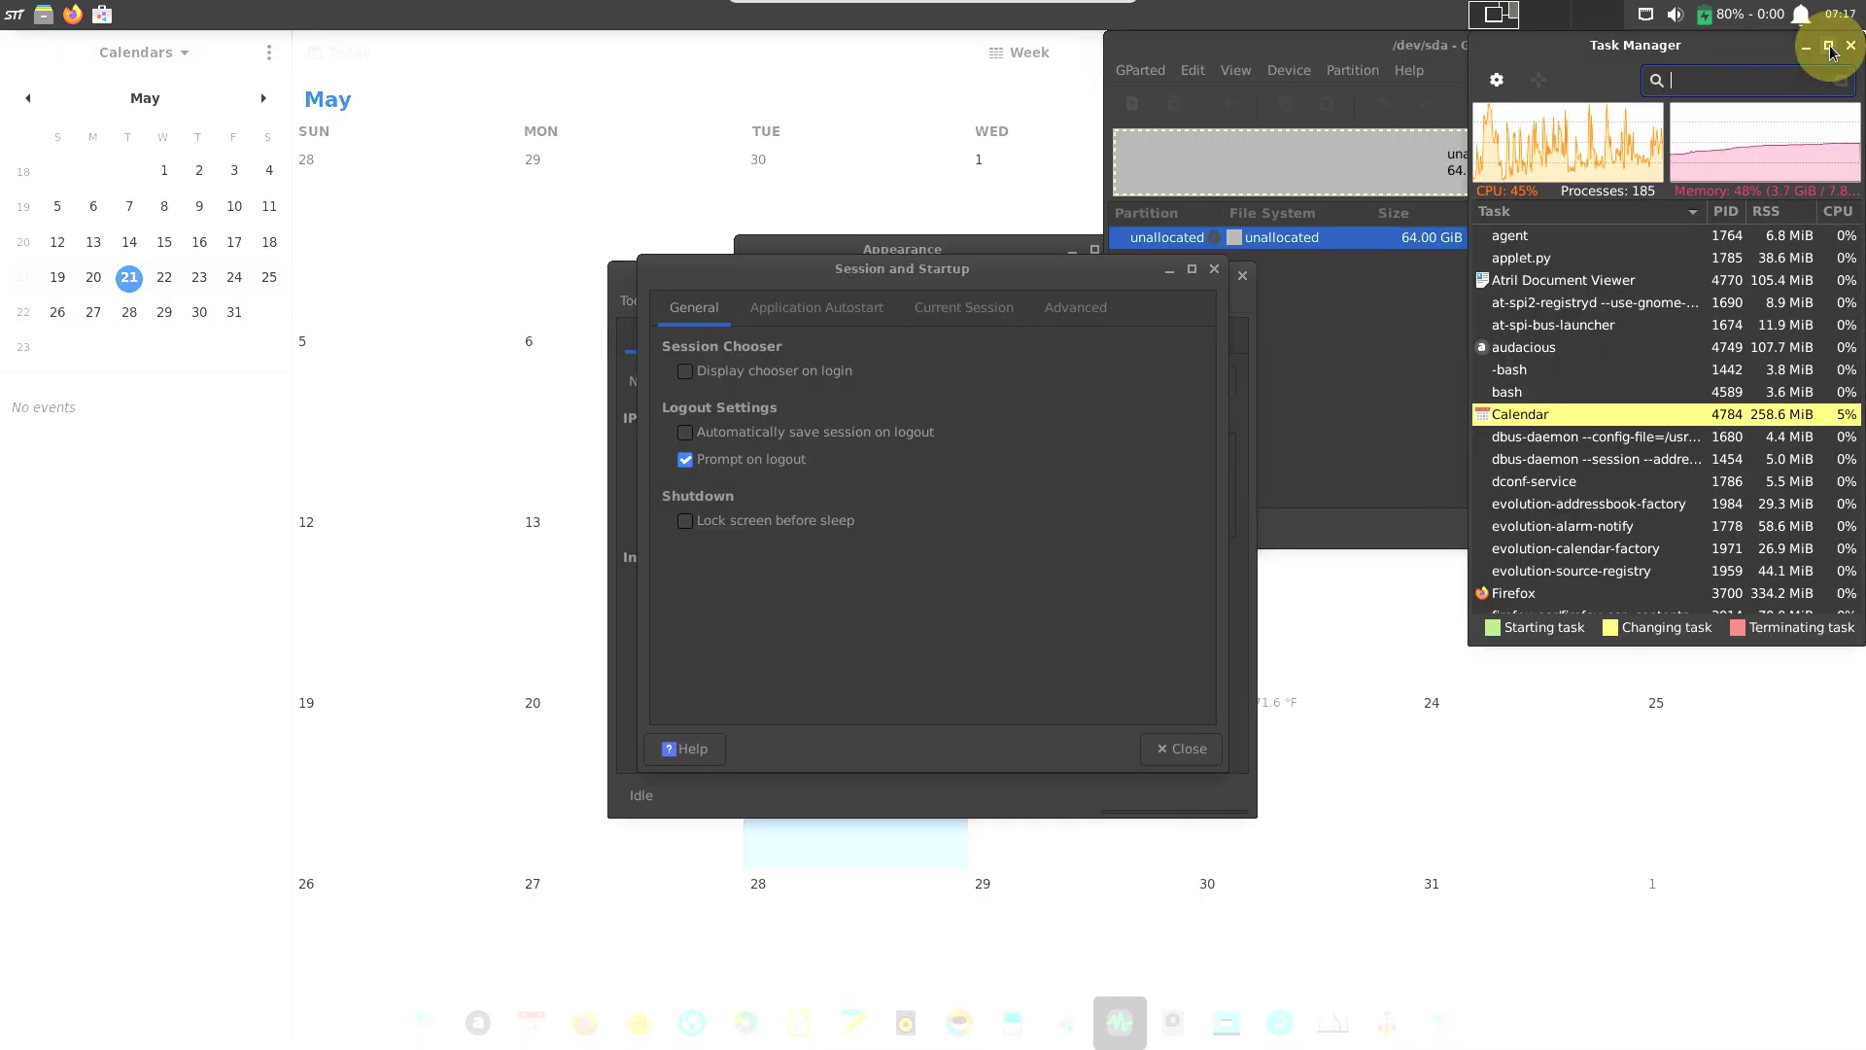
left_click(807, 307)
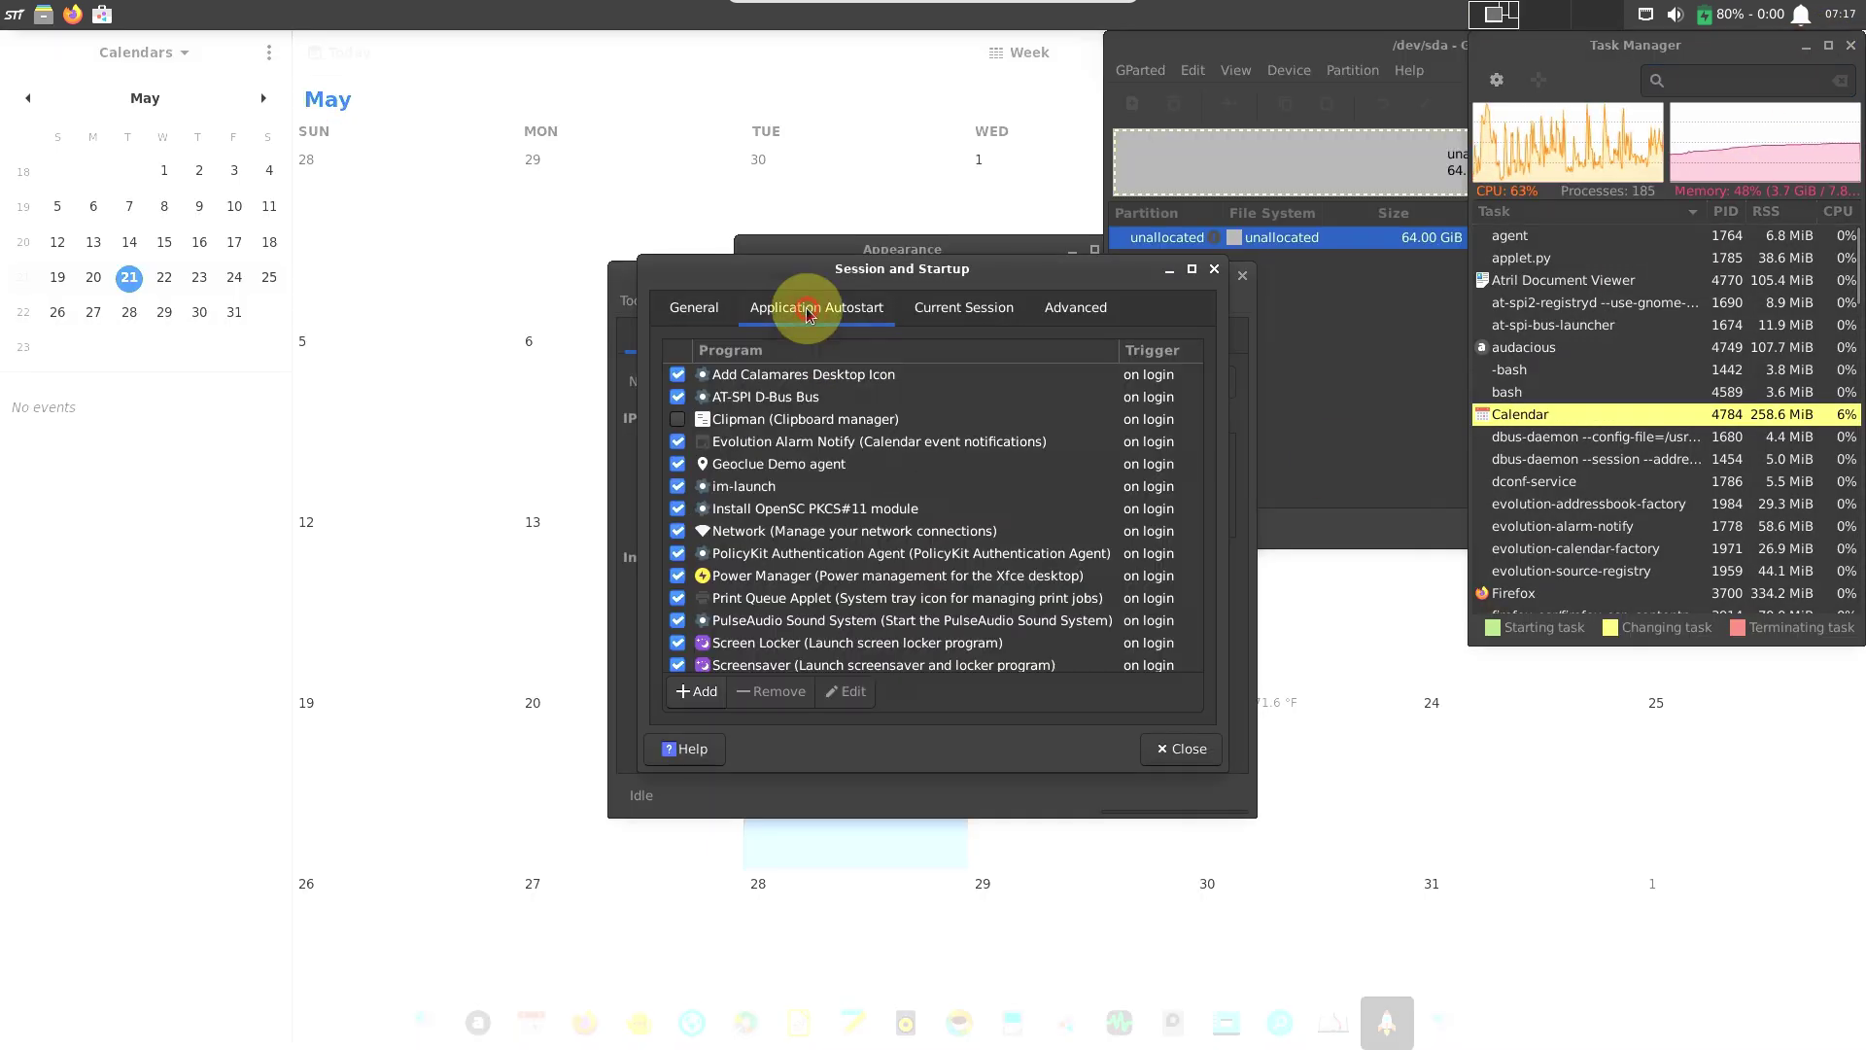
left_click_drag(1201, 399, 1208, 654)
scroll(1176, 438, "up", 10)
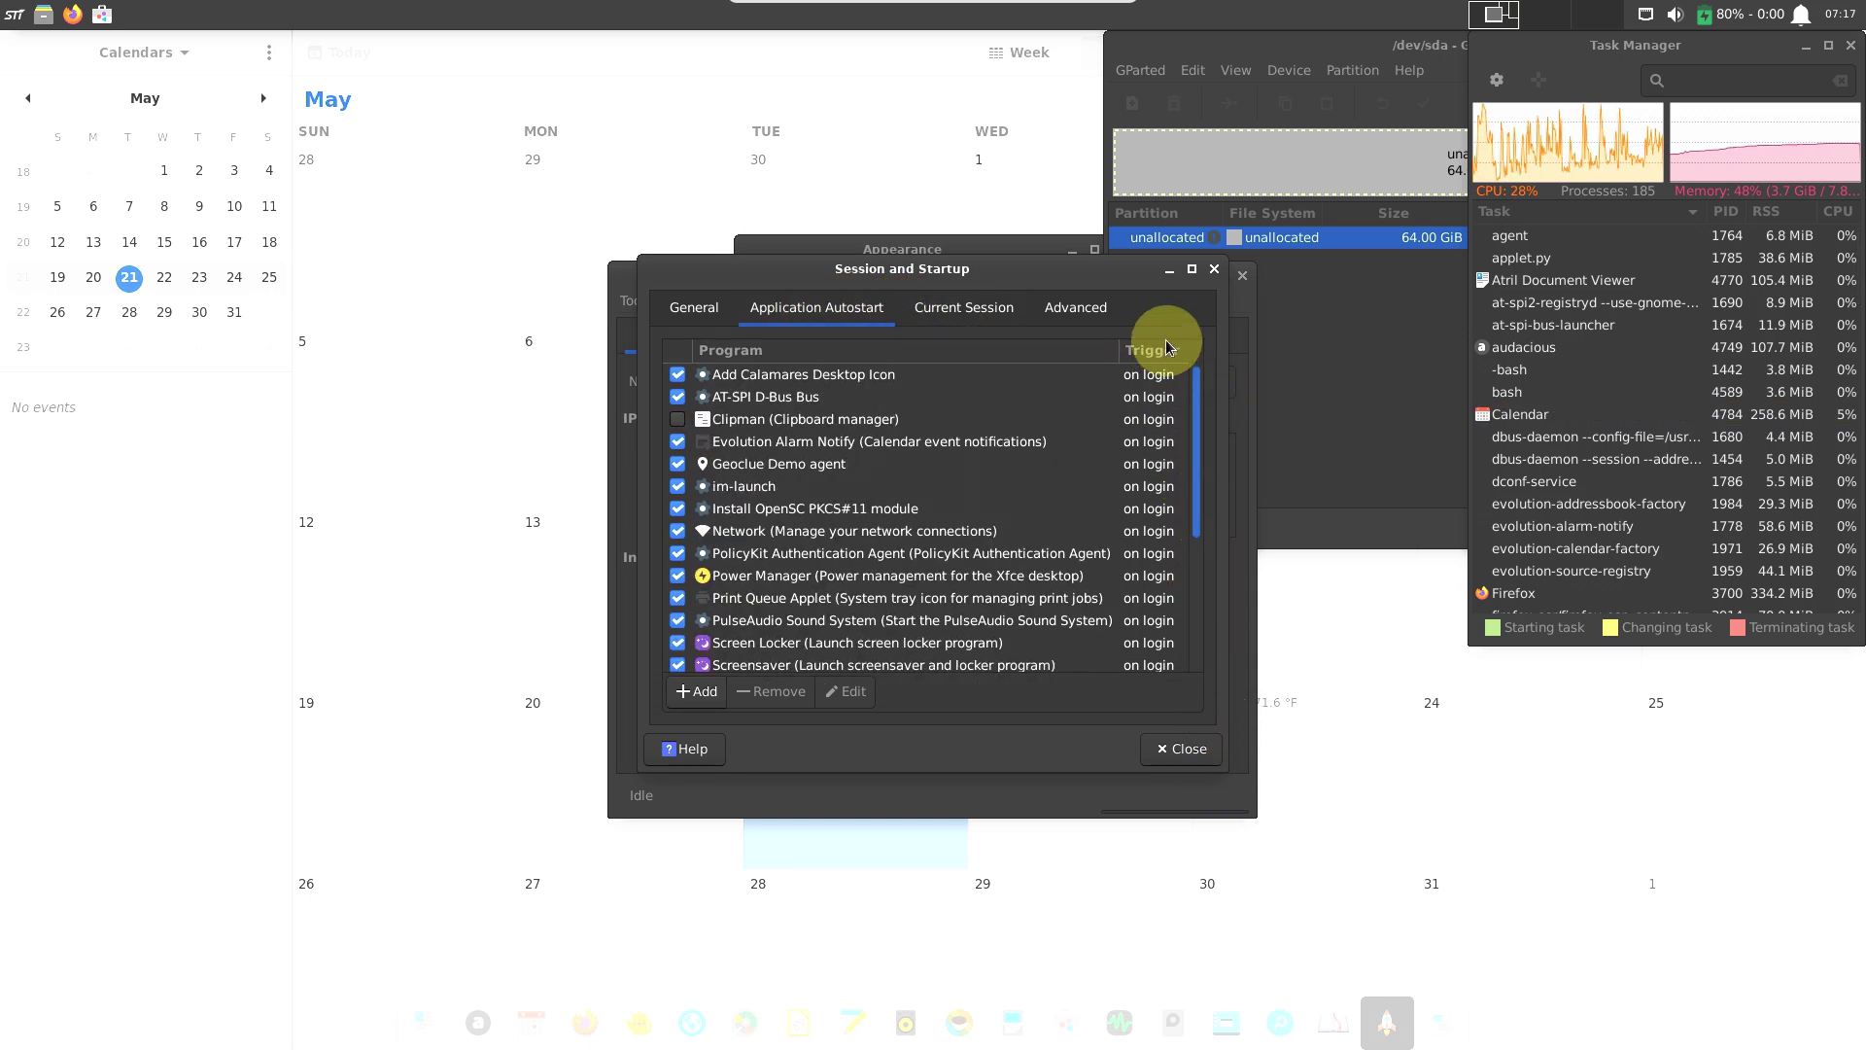
Review the Current Session and Advanced tabs, then close Session and Startup.
left_click(933, 309)
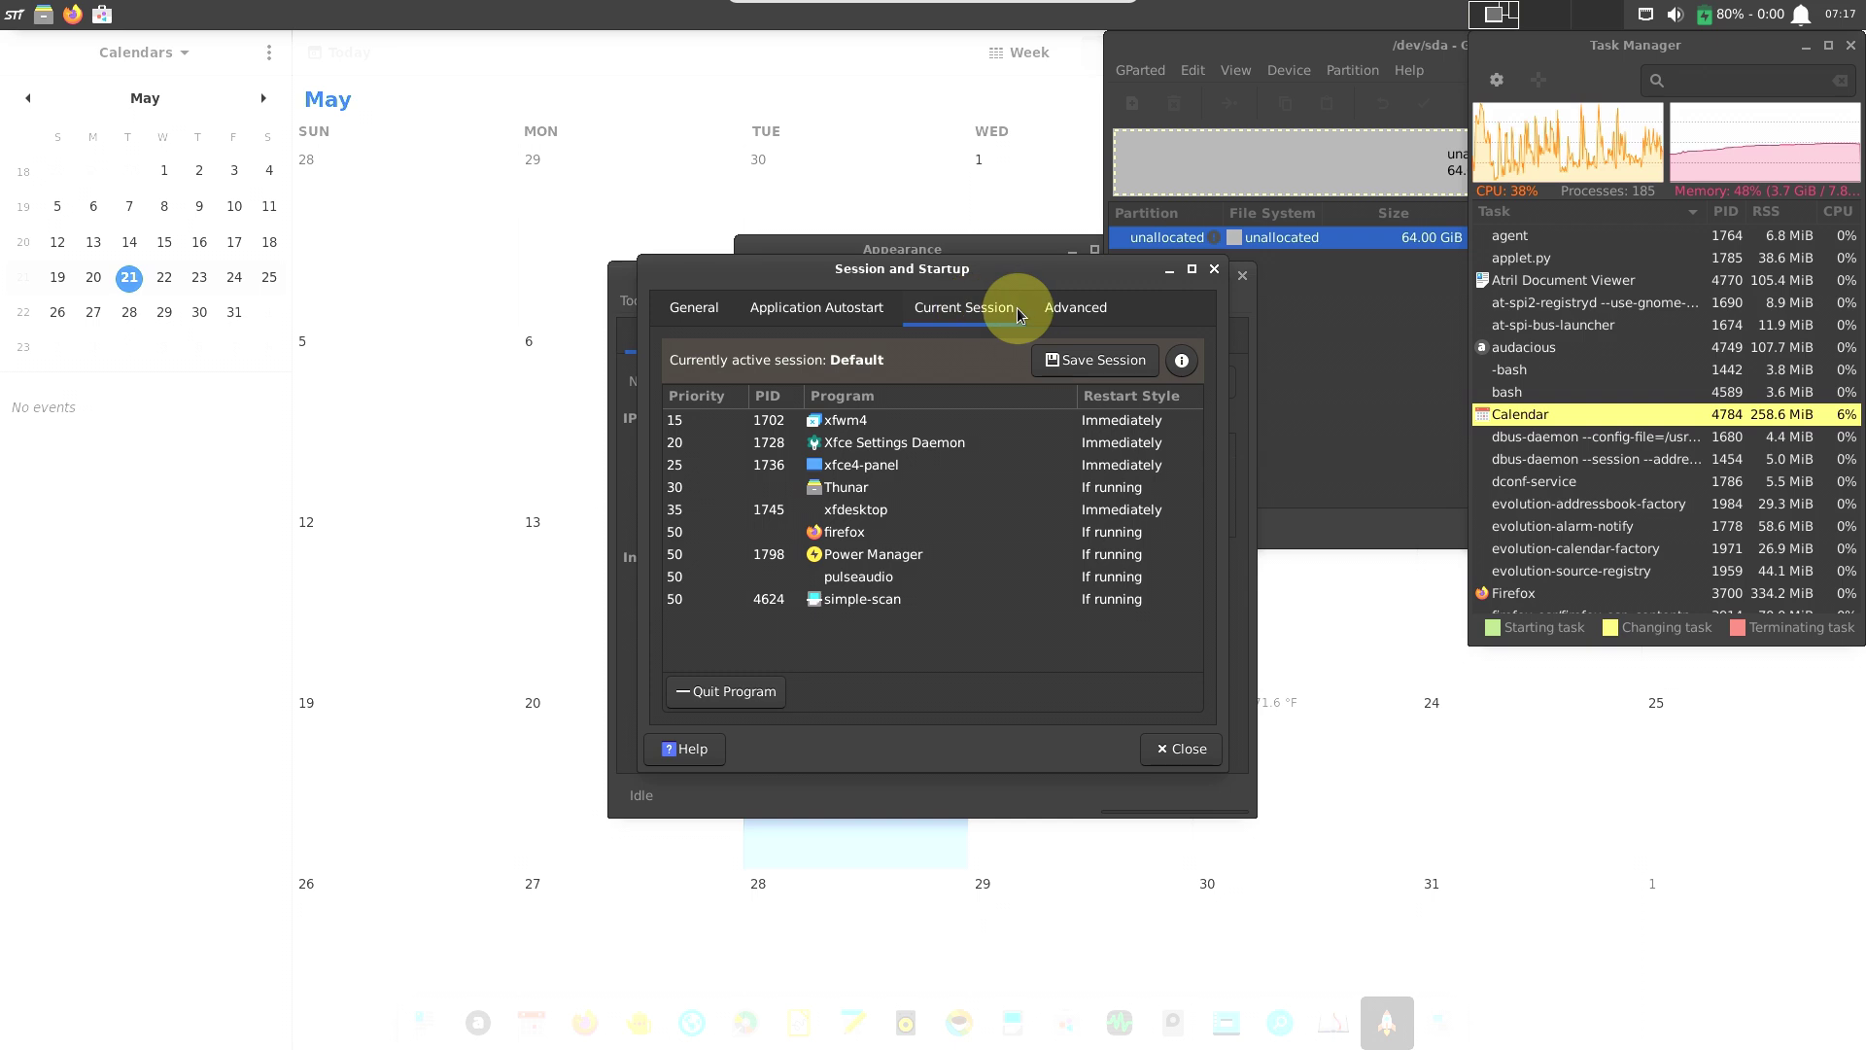
left_click(1063, 313)
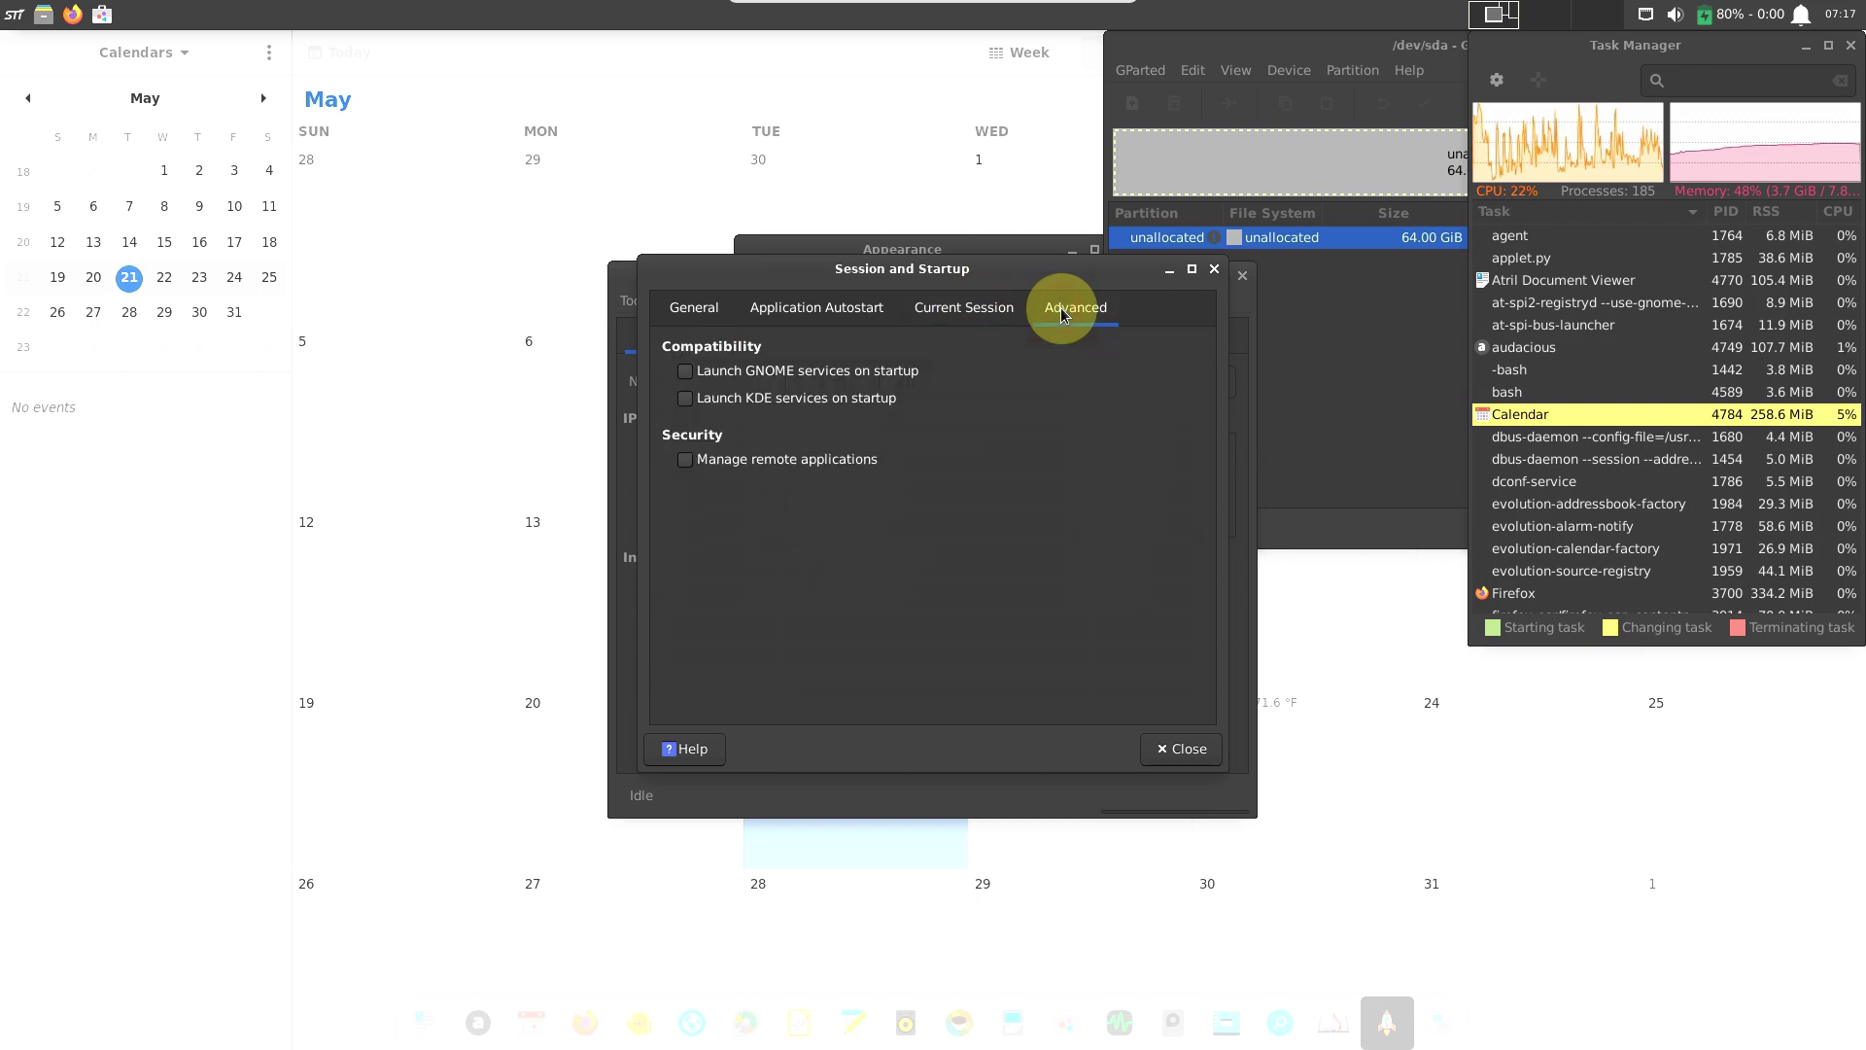
left_click(999, 313)
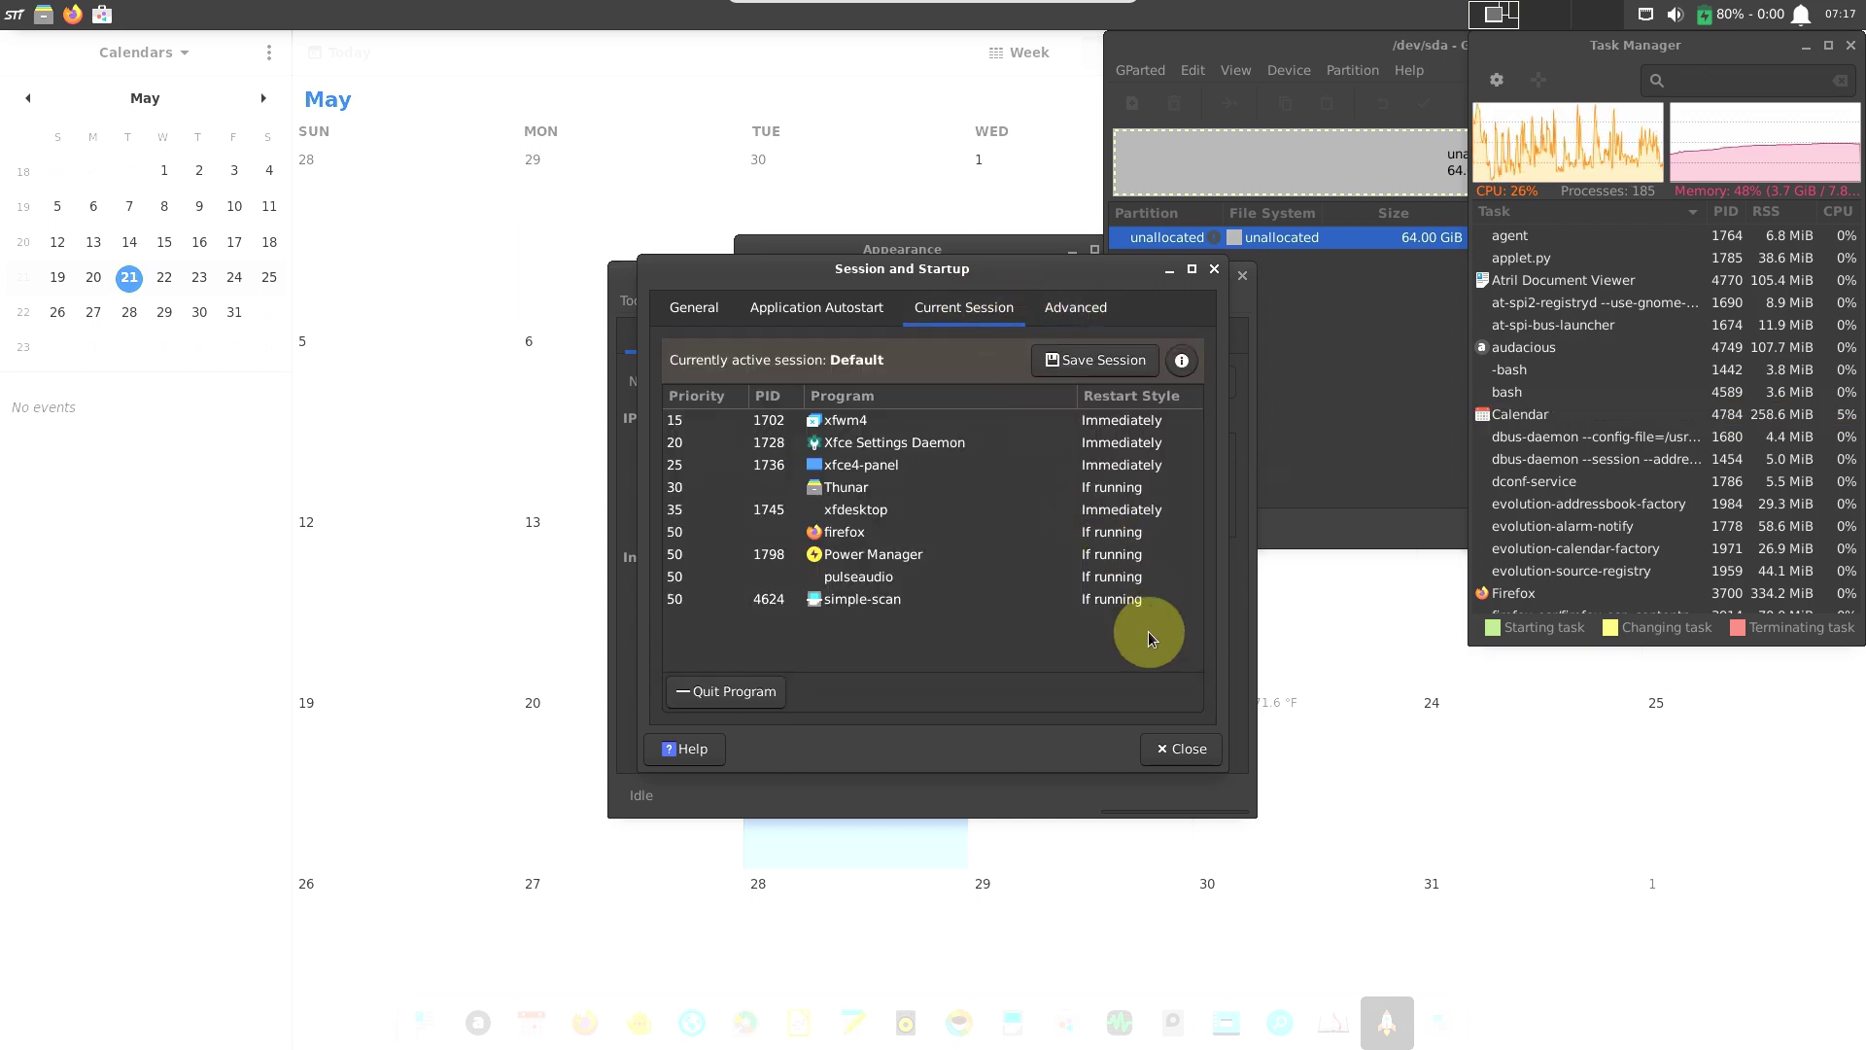
left_click(1184, 750)
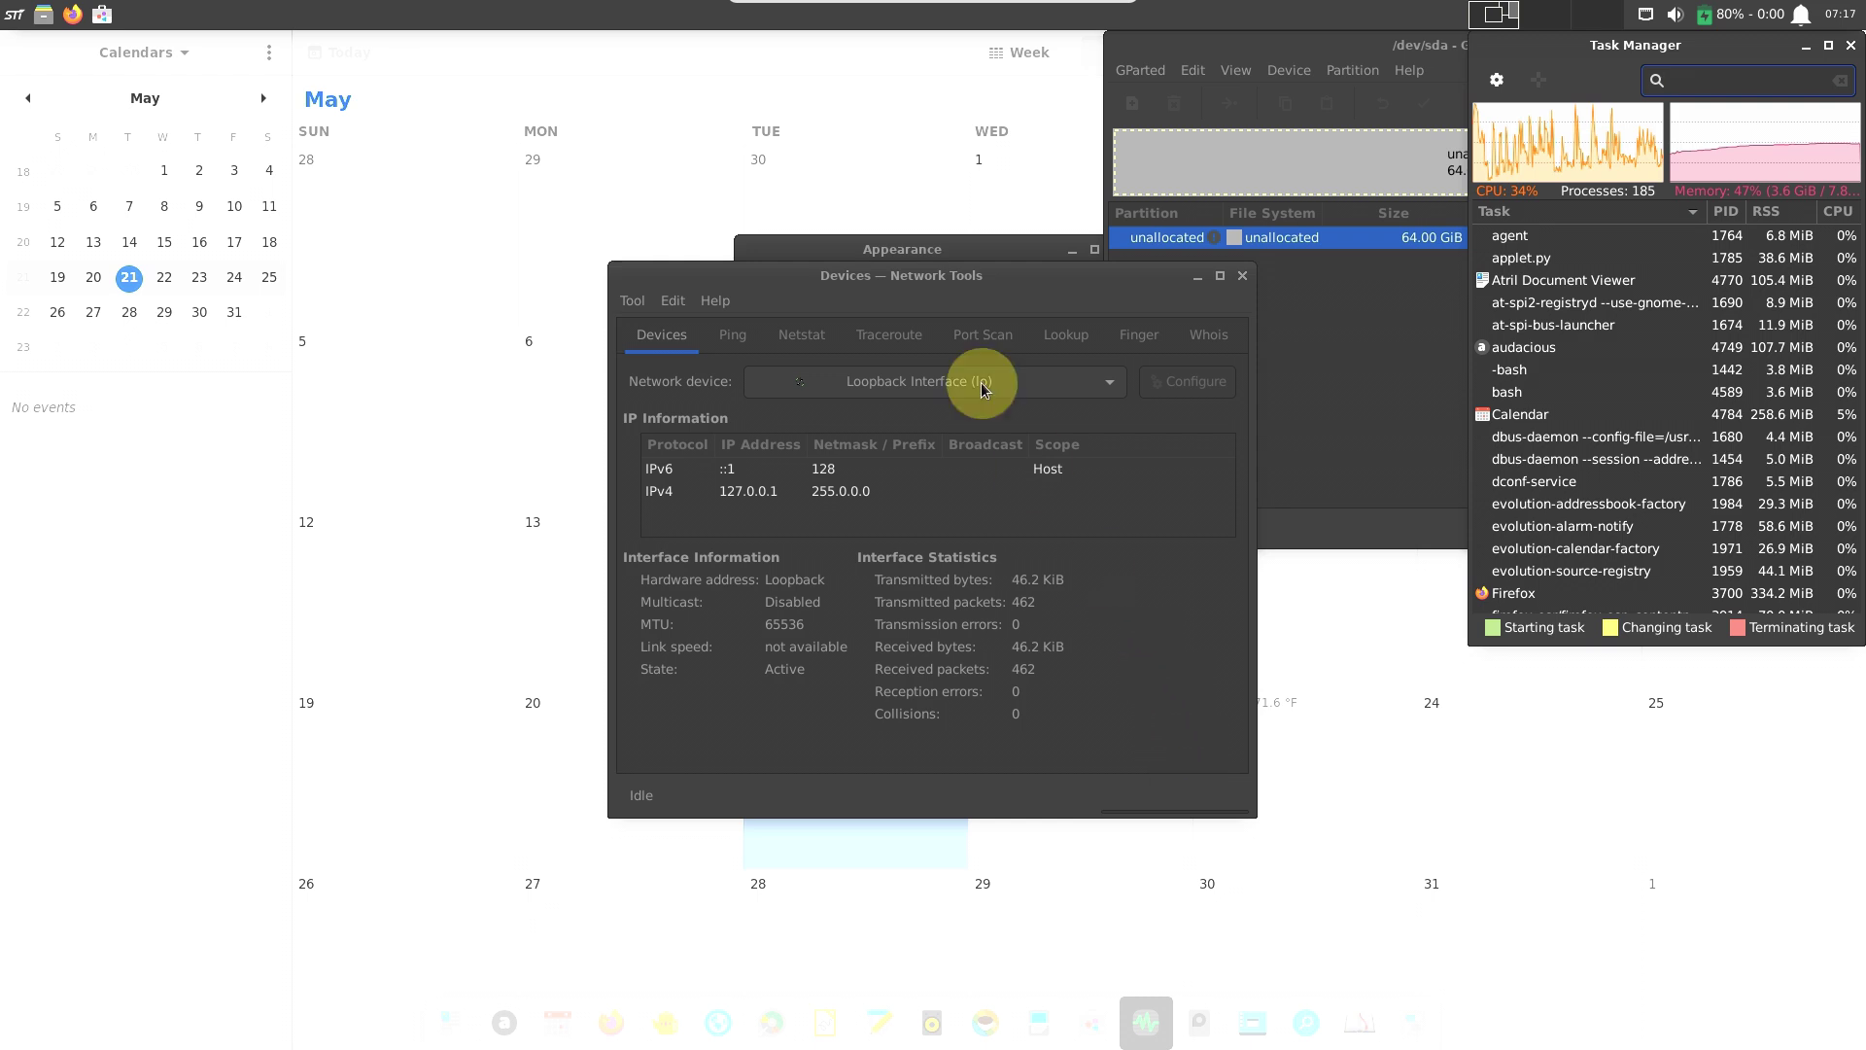
Browse the Ping, Netstat, Traceroute, Lookup, Finger and Whois tools in Network Tools.
left_click_drag(865, 291, 584, 282)
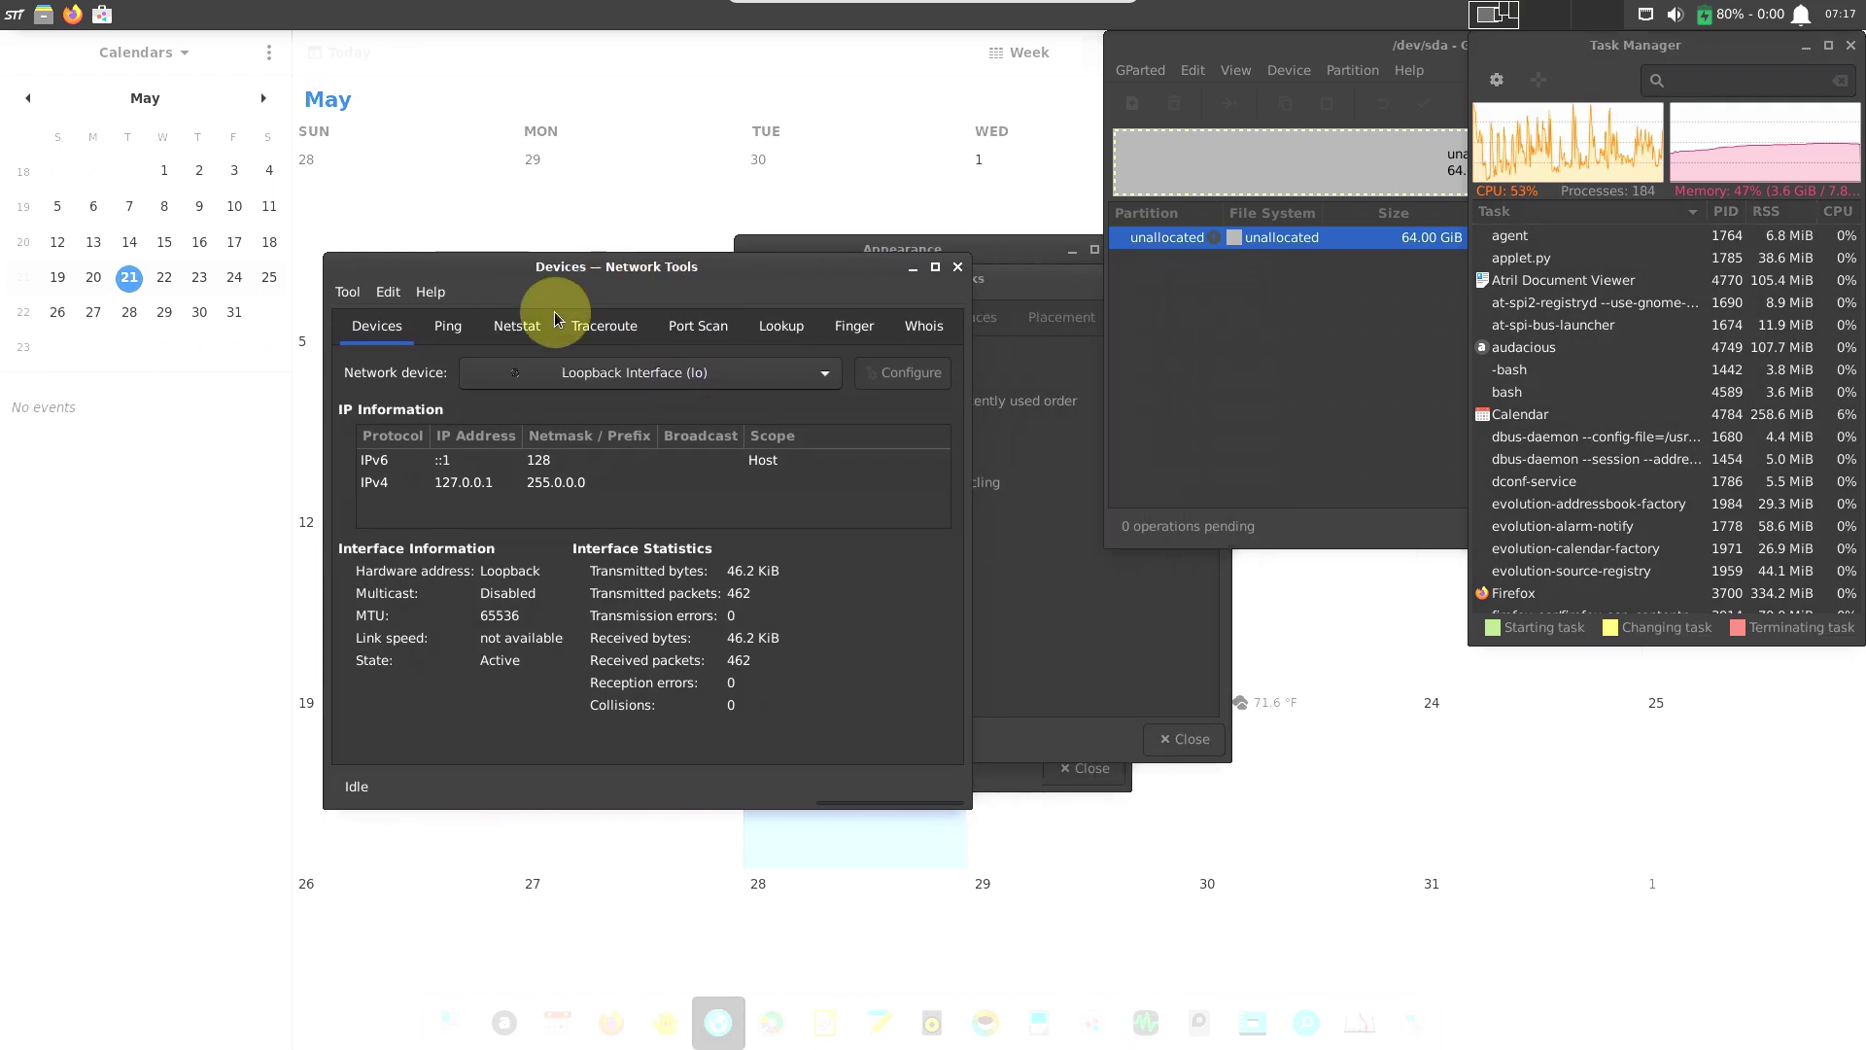
left_click(447, 326)
left_click(511, 337)
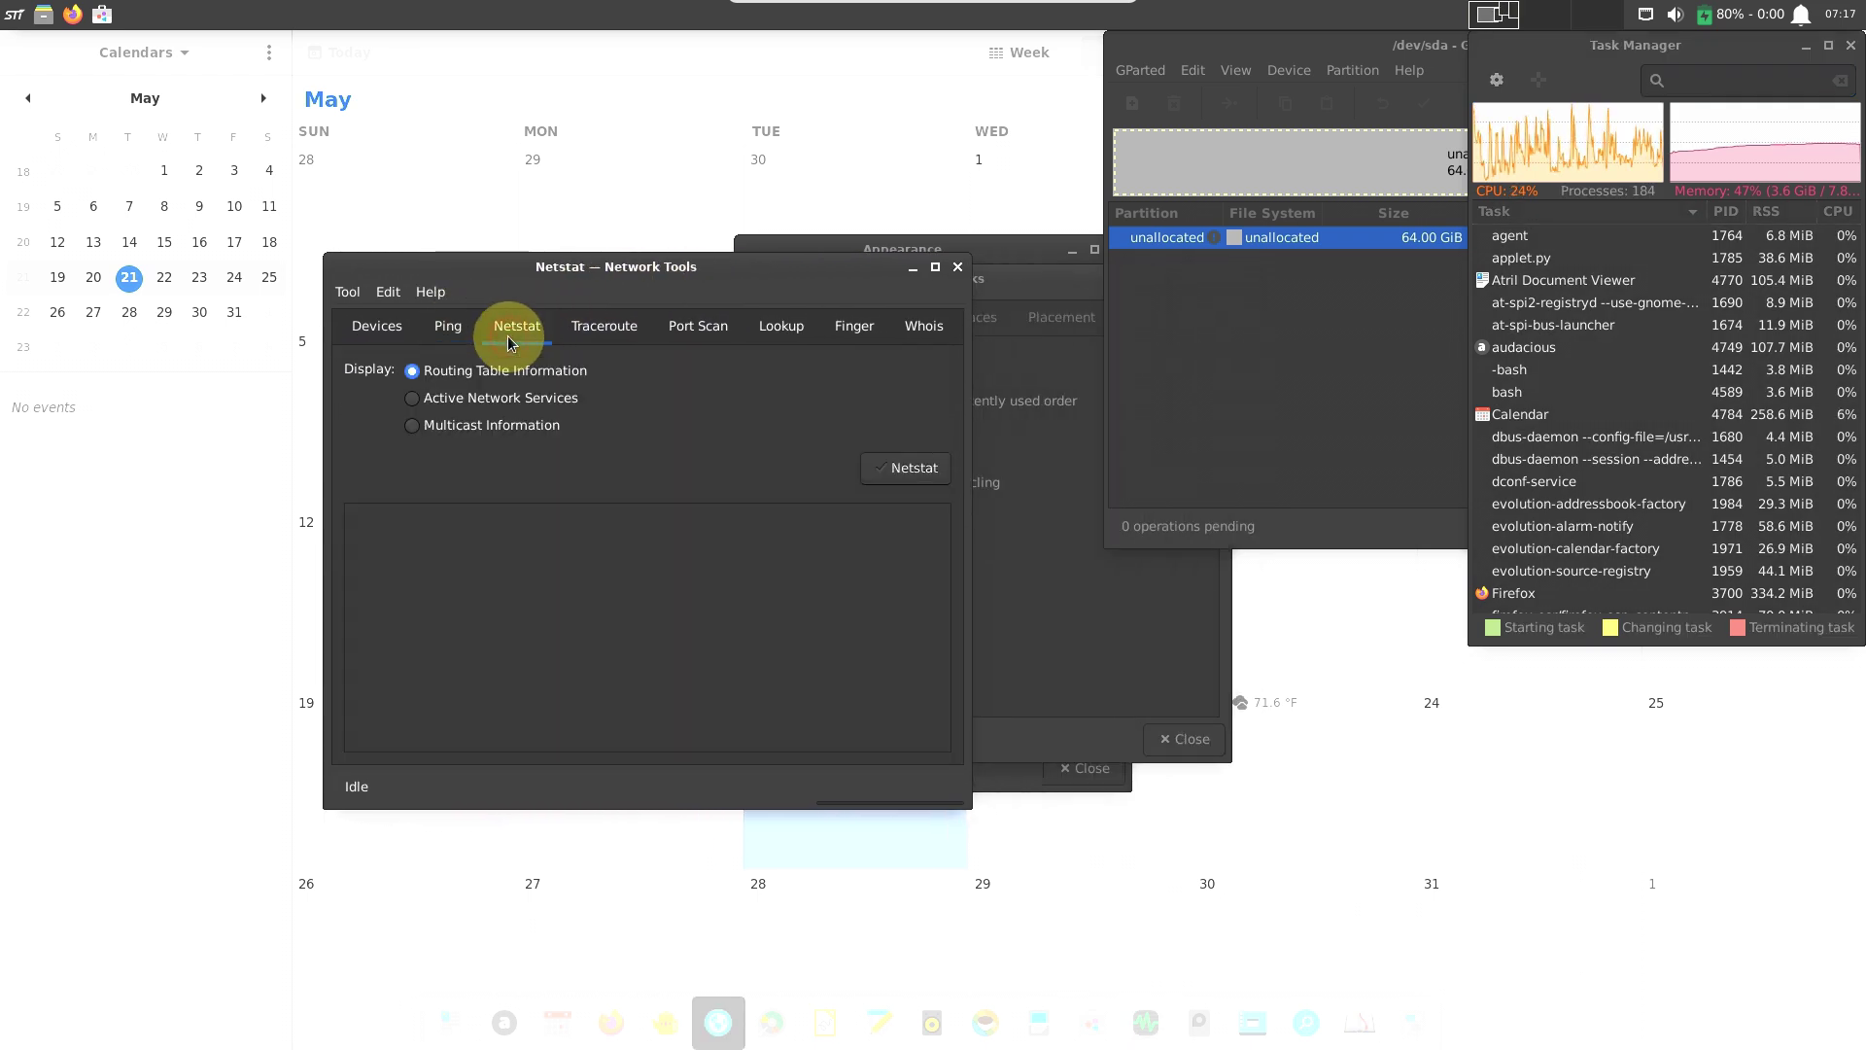
left_click(604, 333)
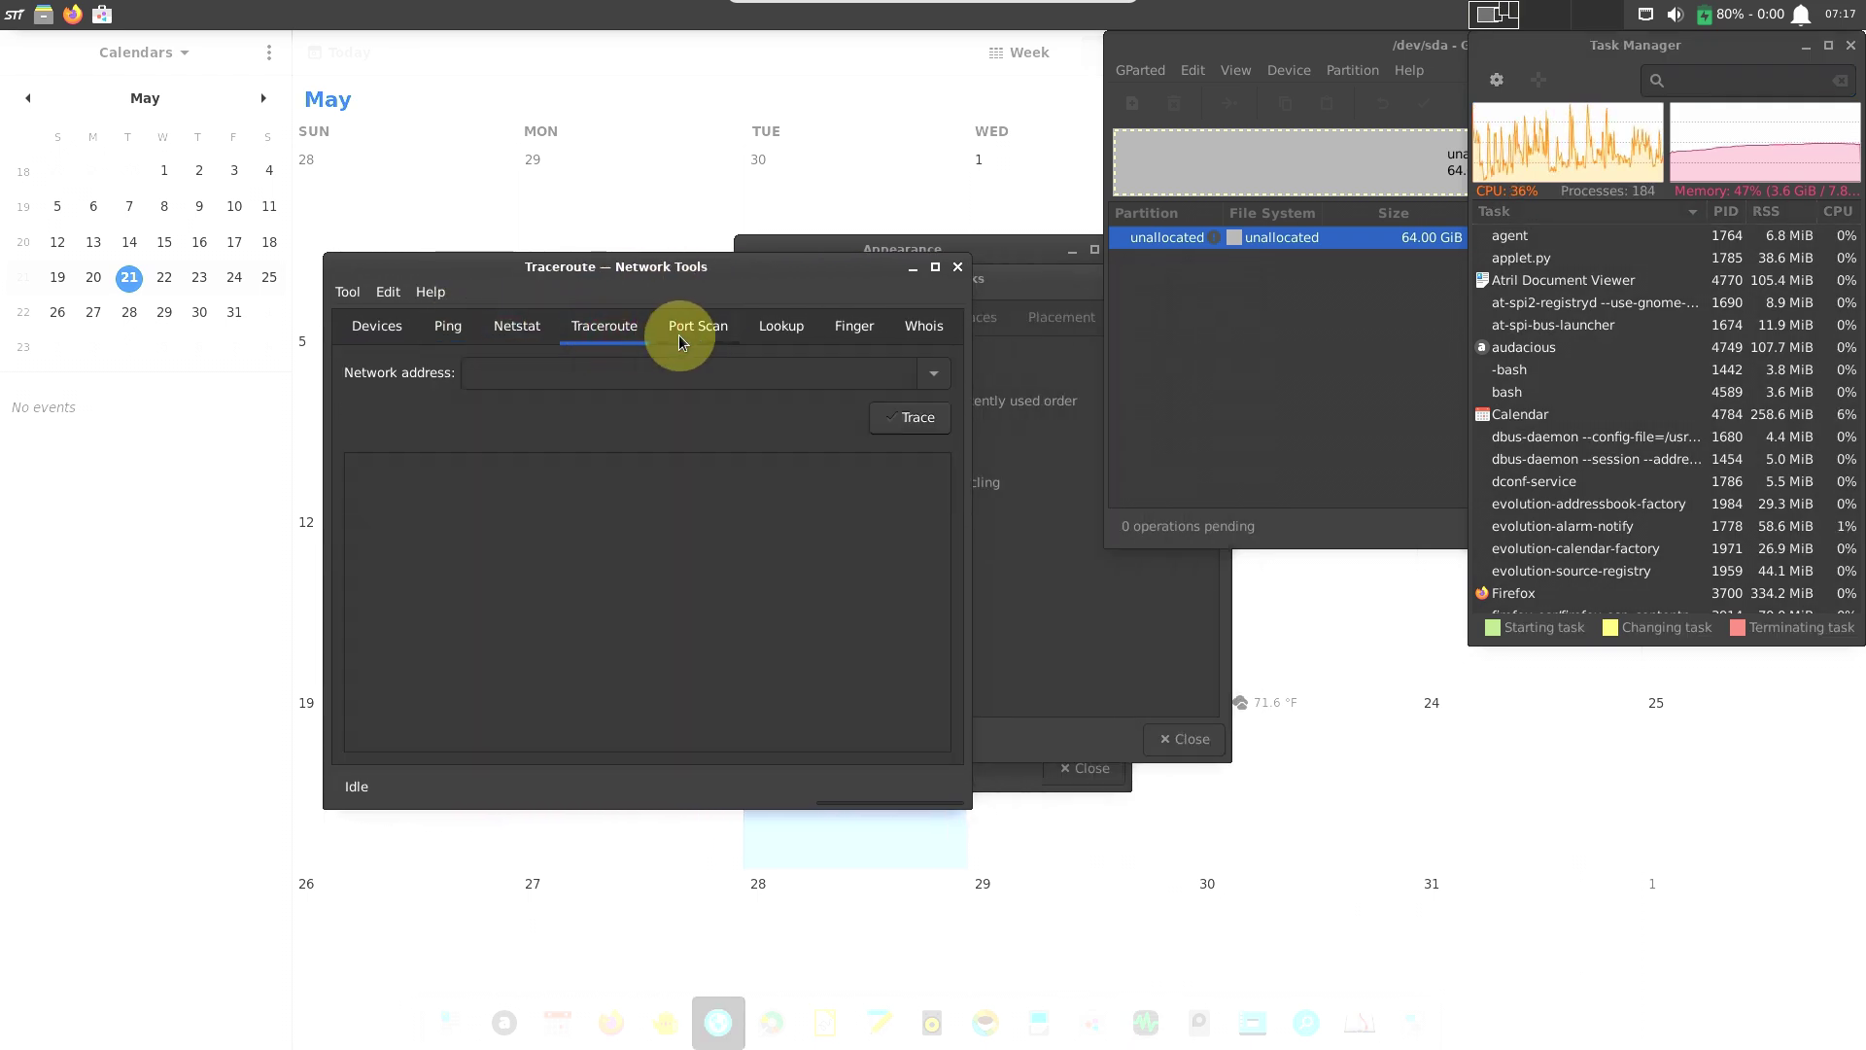
left_click(782, 325)
left_click(855, 326)
left_click(914, 330)
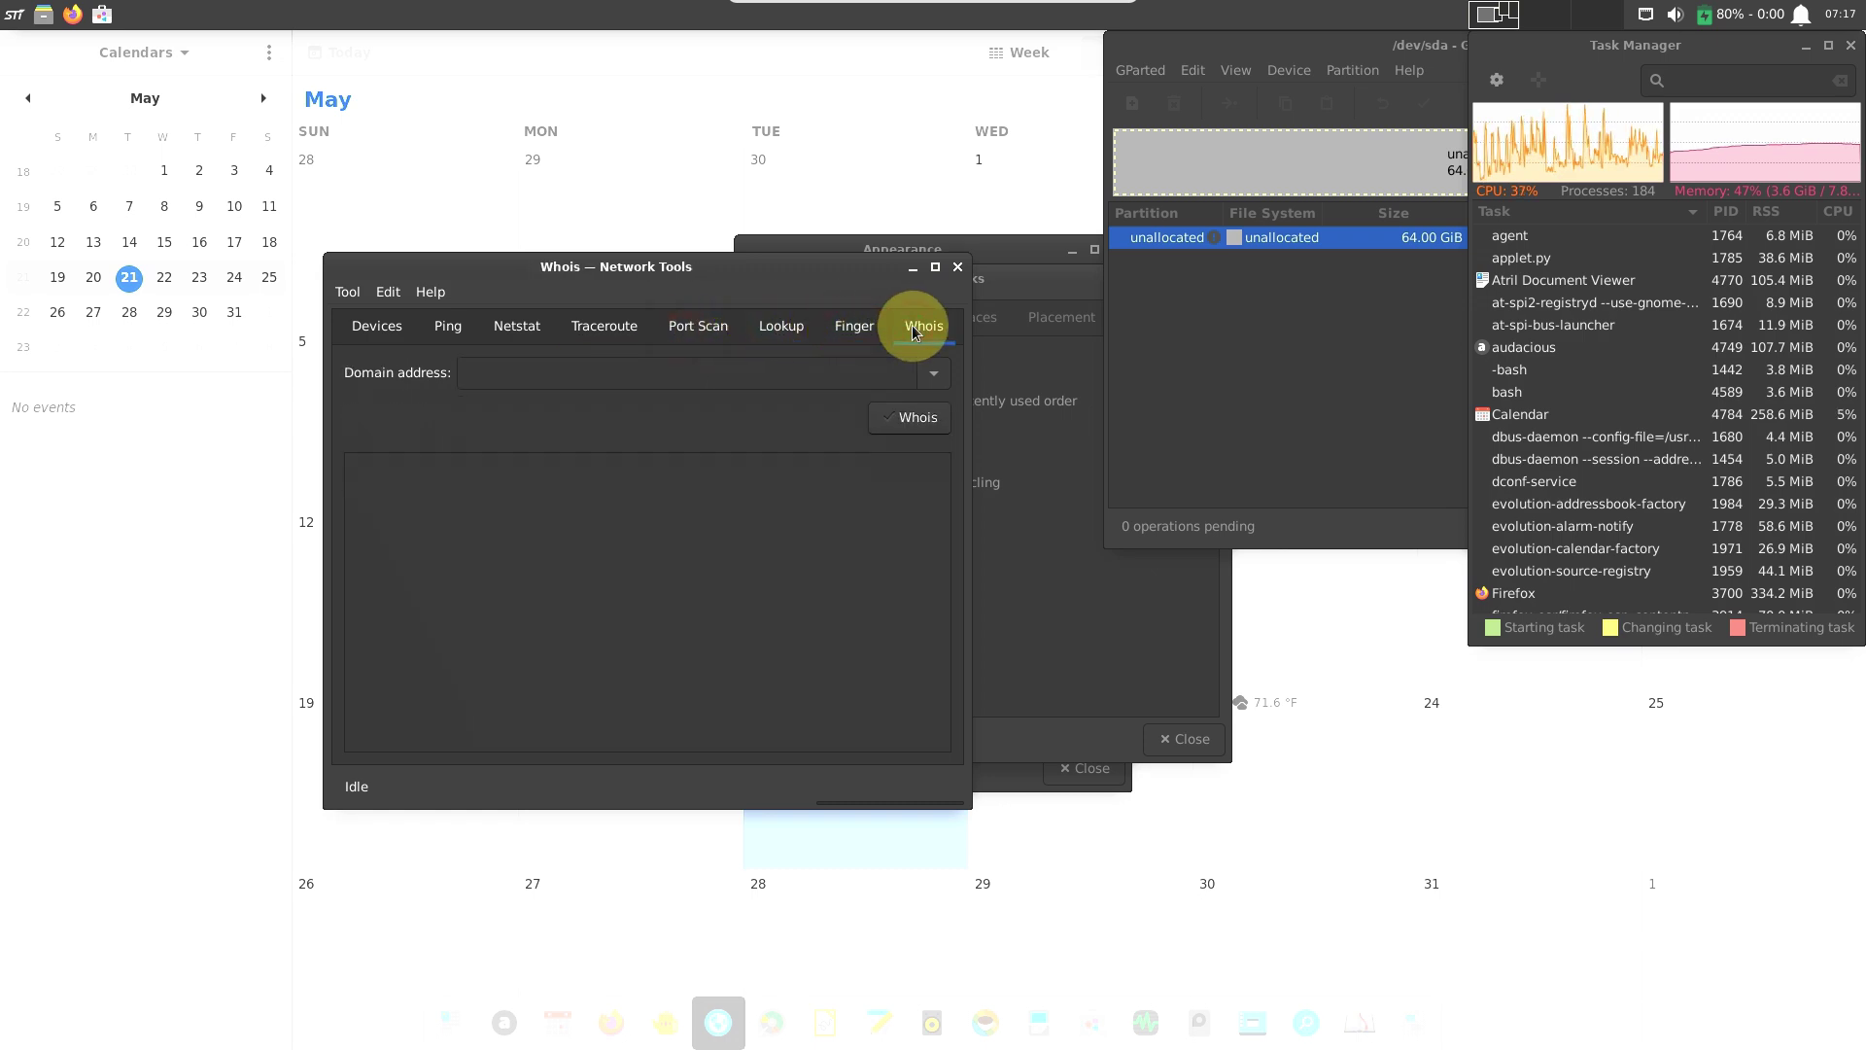
View and close the About Network Tools details.
left_click(431, 292)
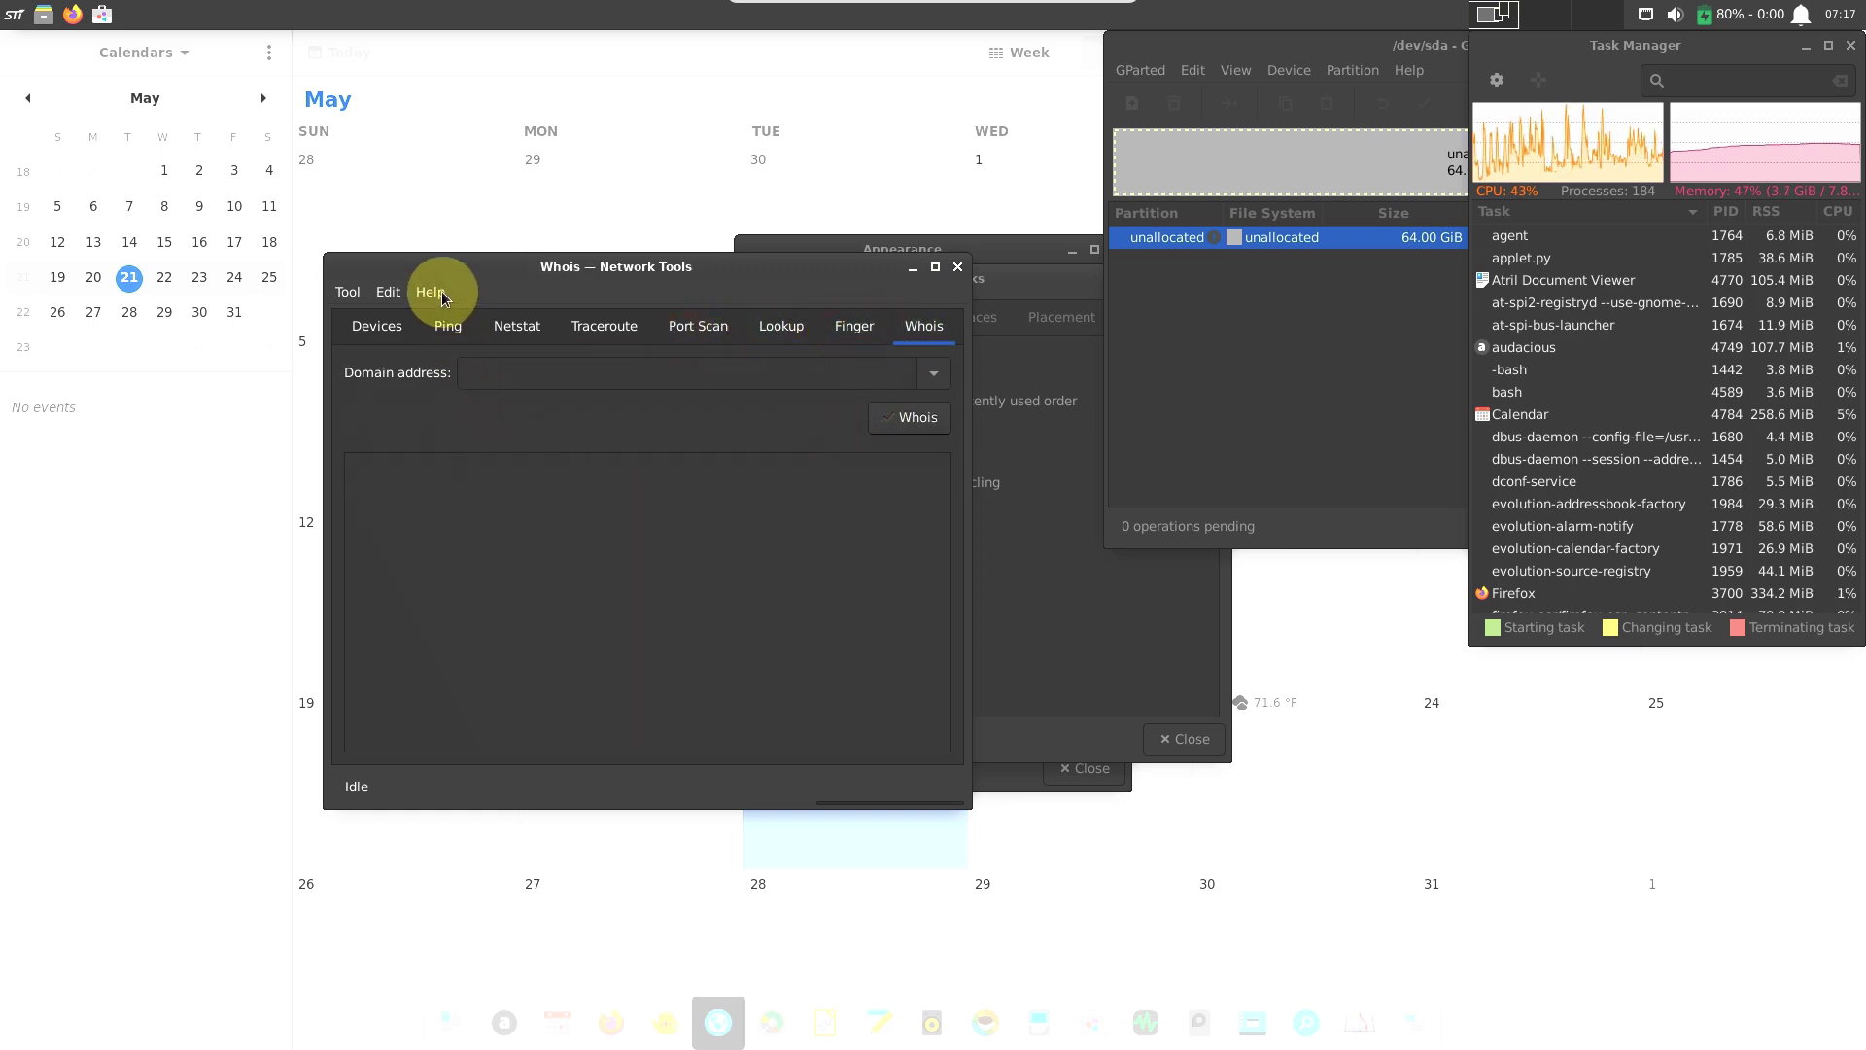
left_click(470, 326)
left_click(806, 705)
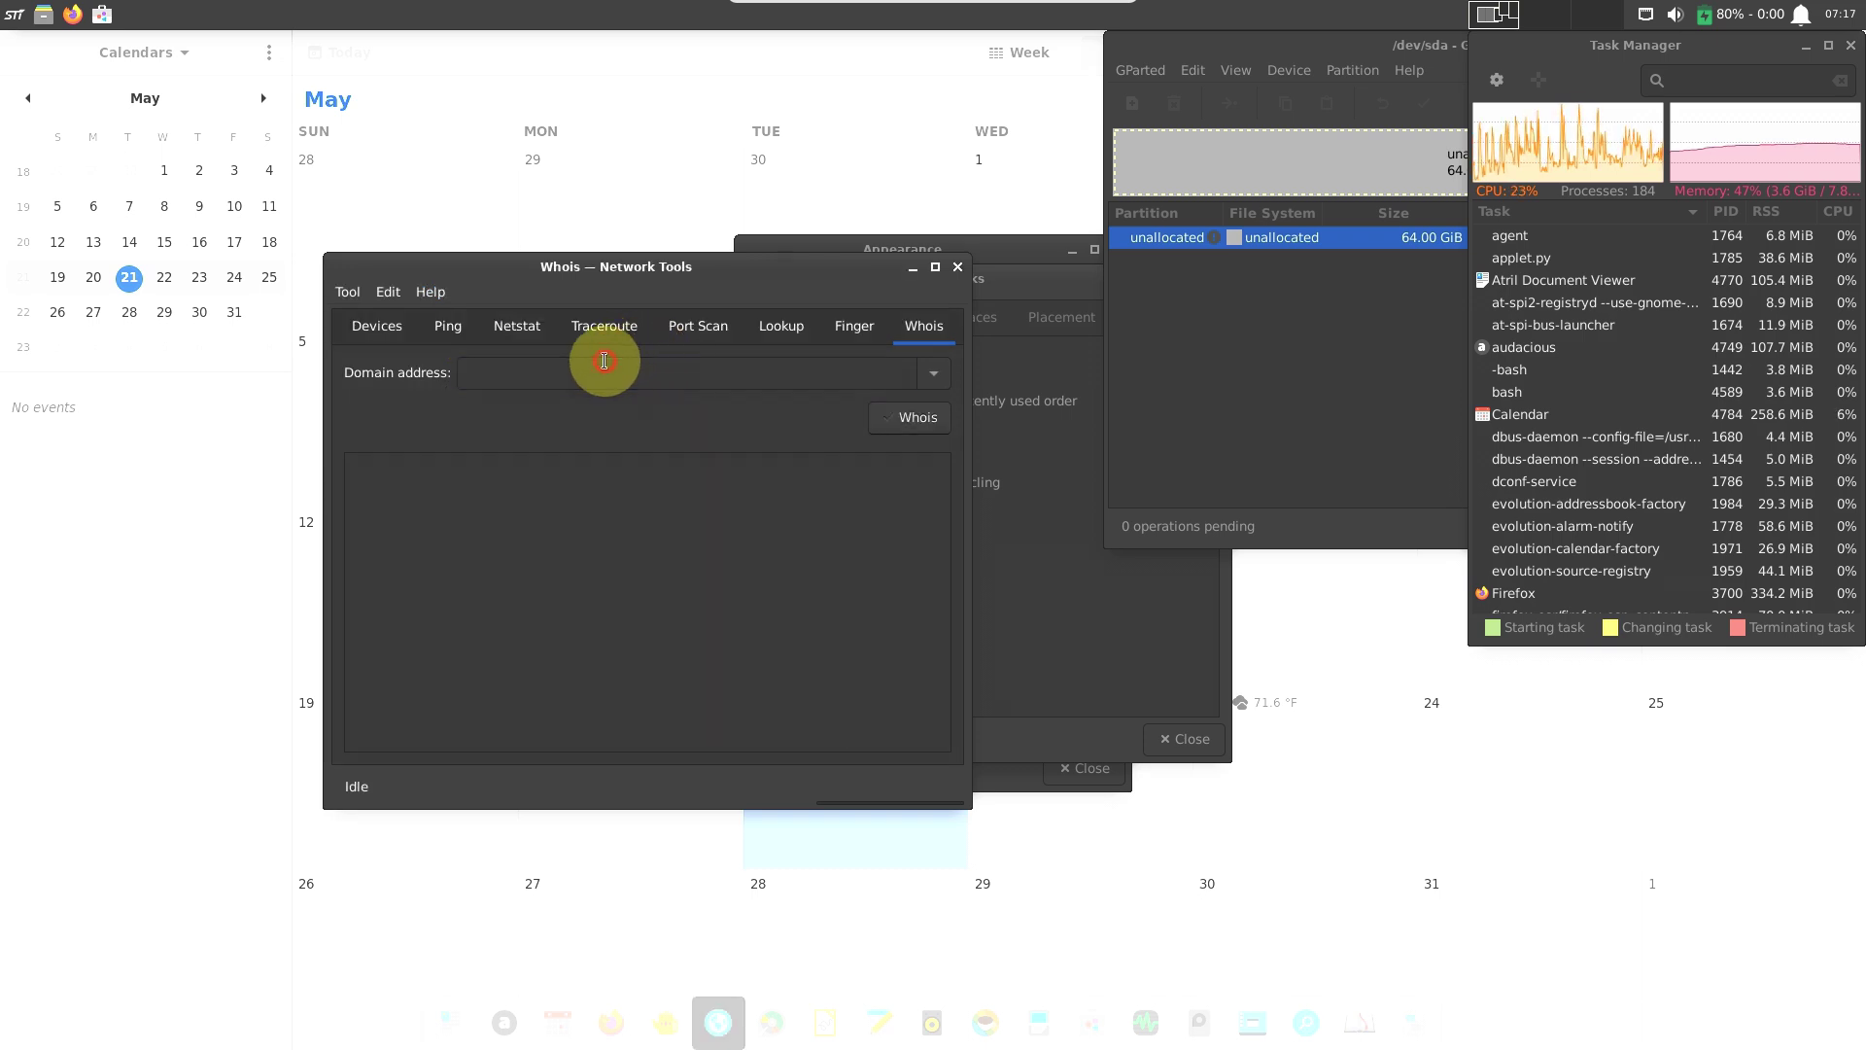
Check the Finger and Devices tools, and try an empty Ping, dismissing the missing-address error.
left_click(854, 328)
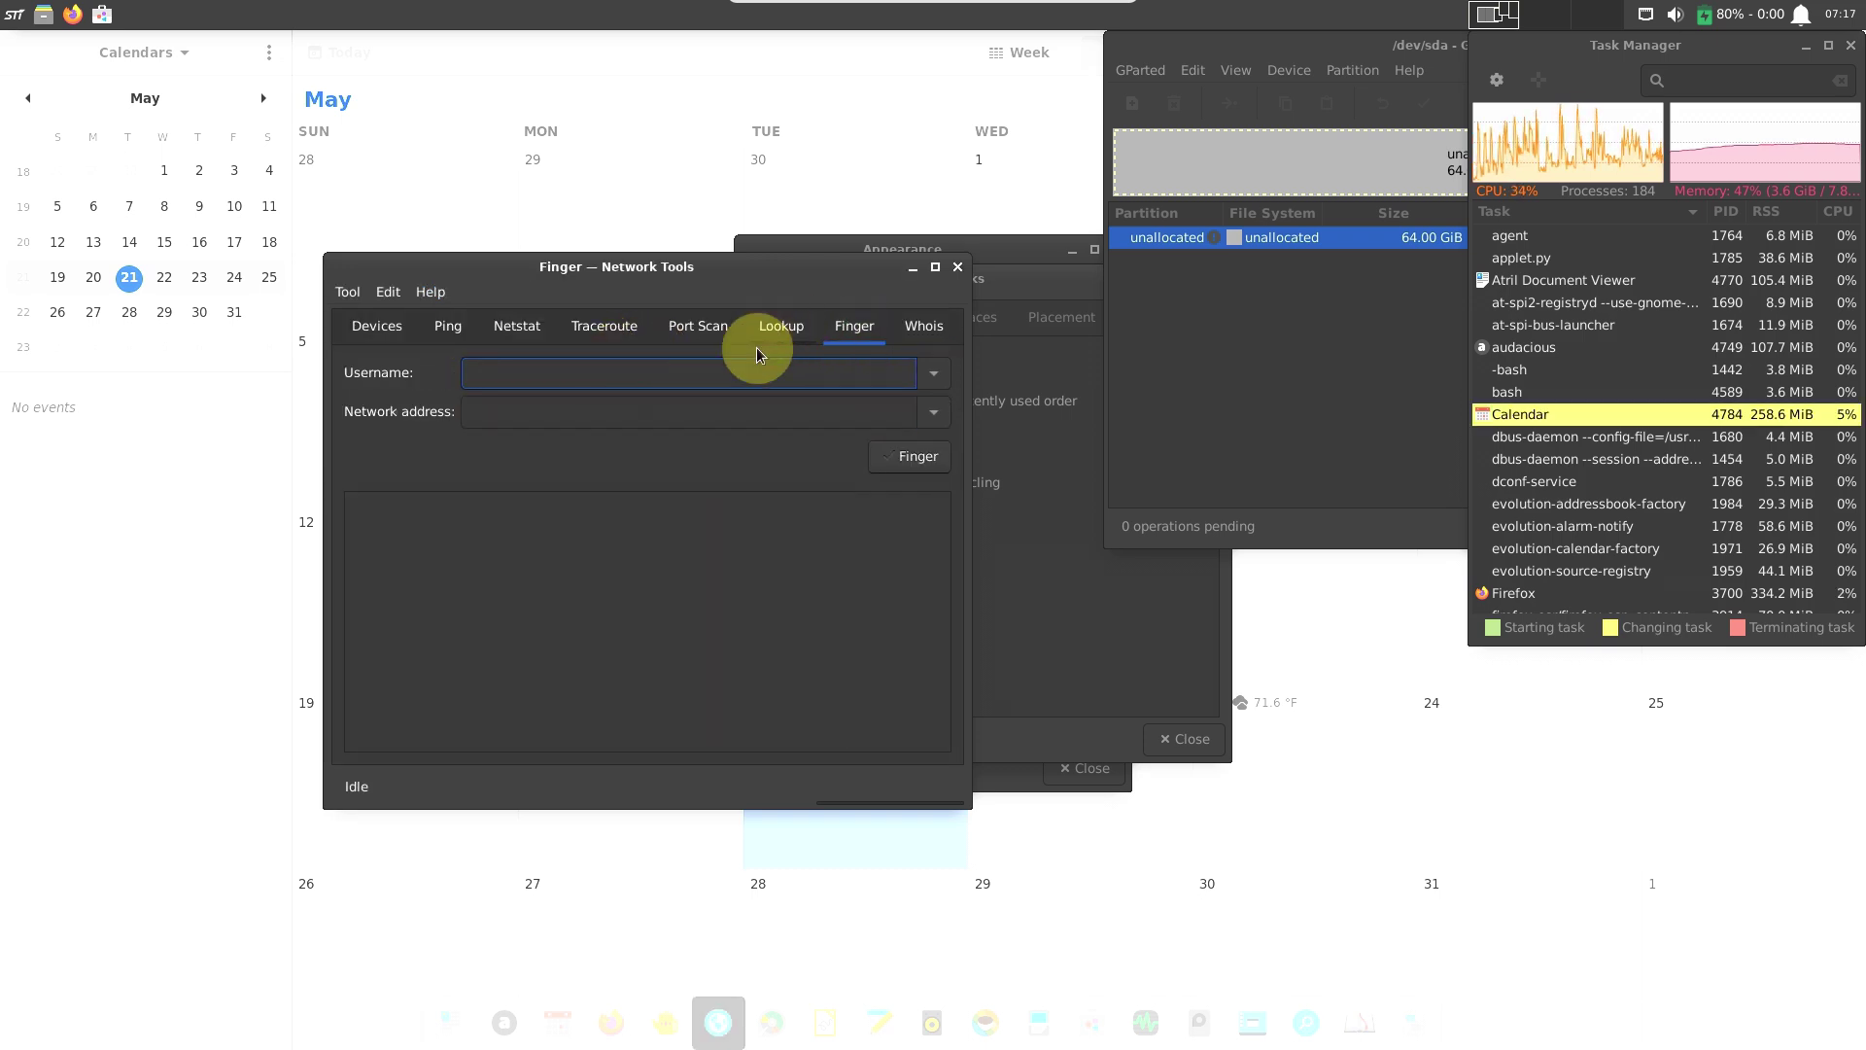
left_click(411, 338)
left_click(437, 330)
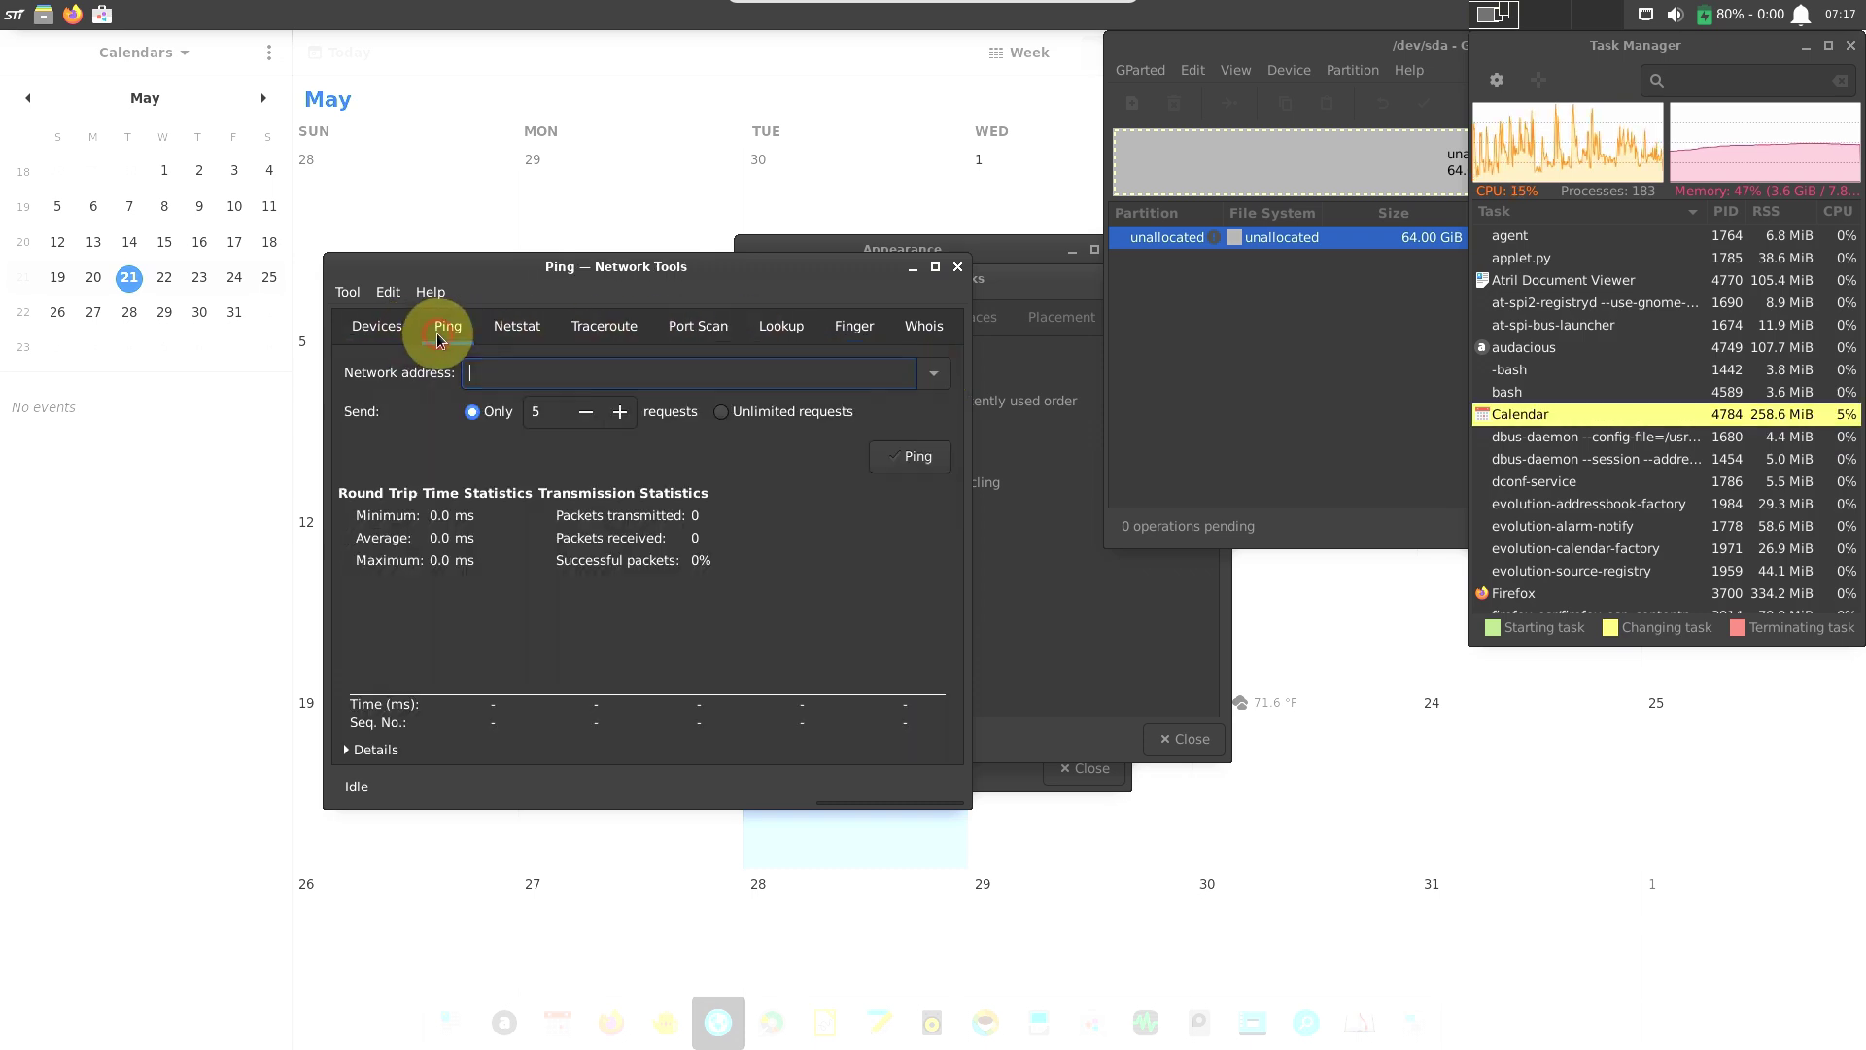
left_click(903, 471)
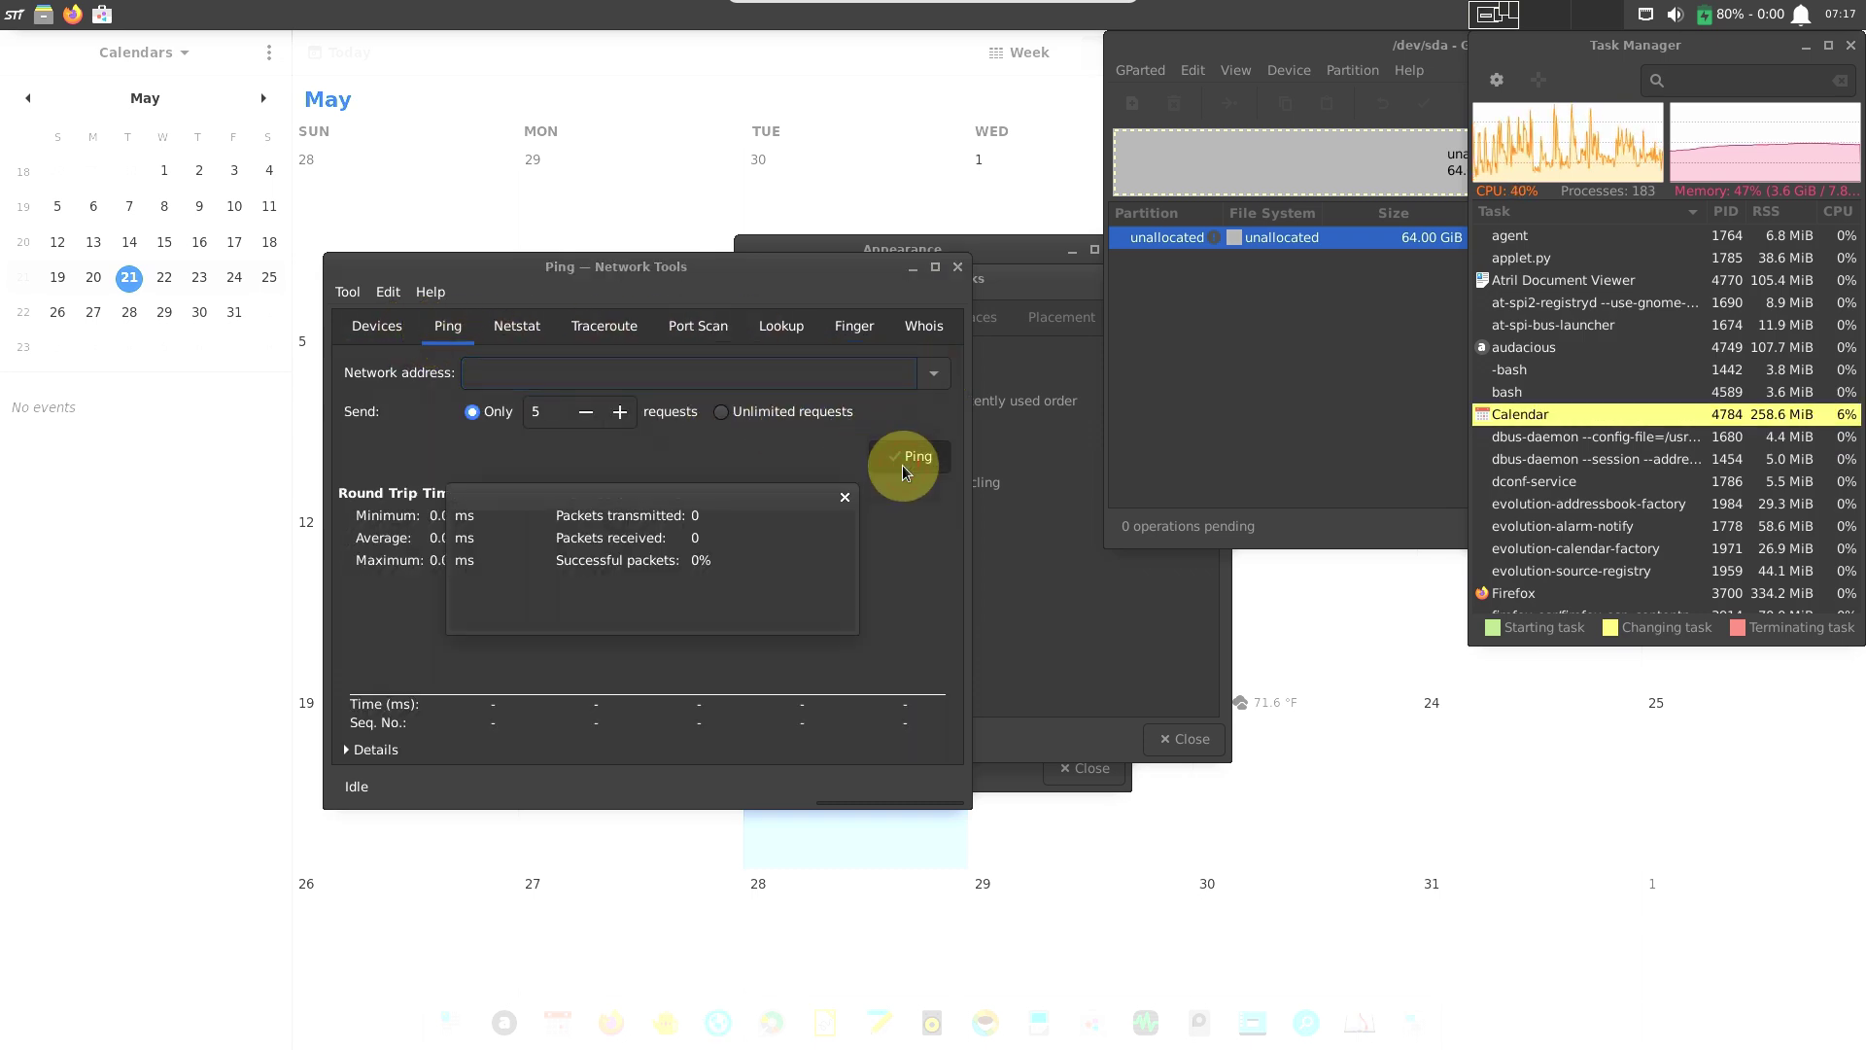
left_click(651, 608)
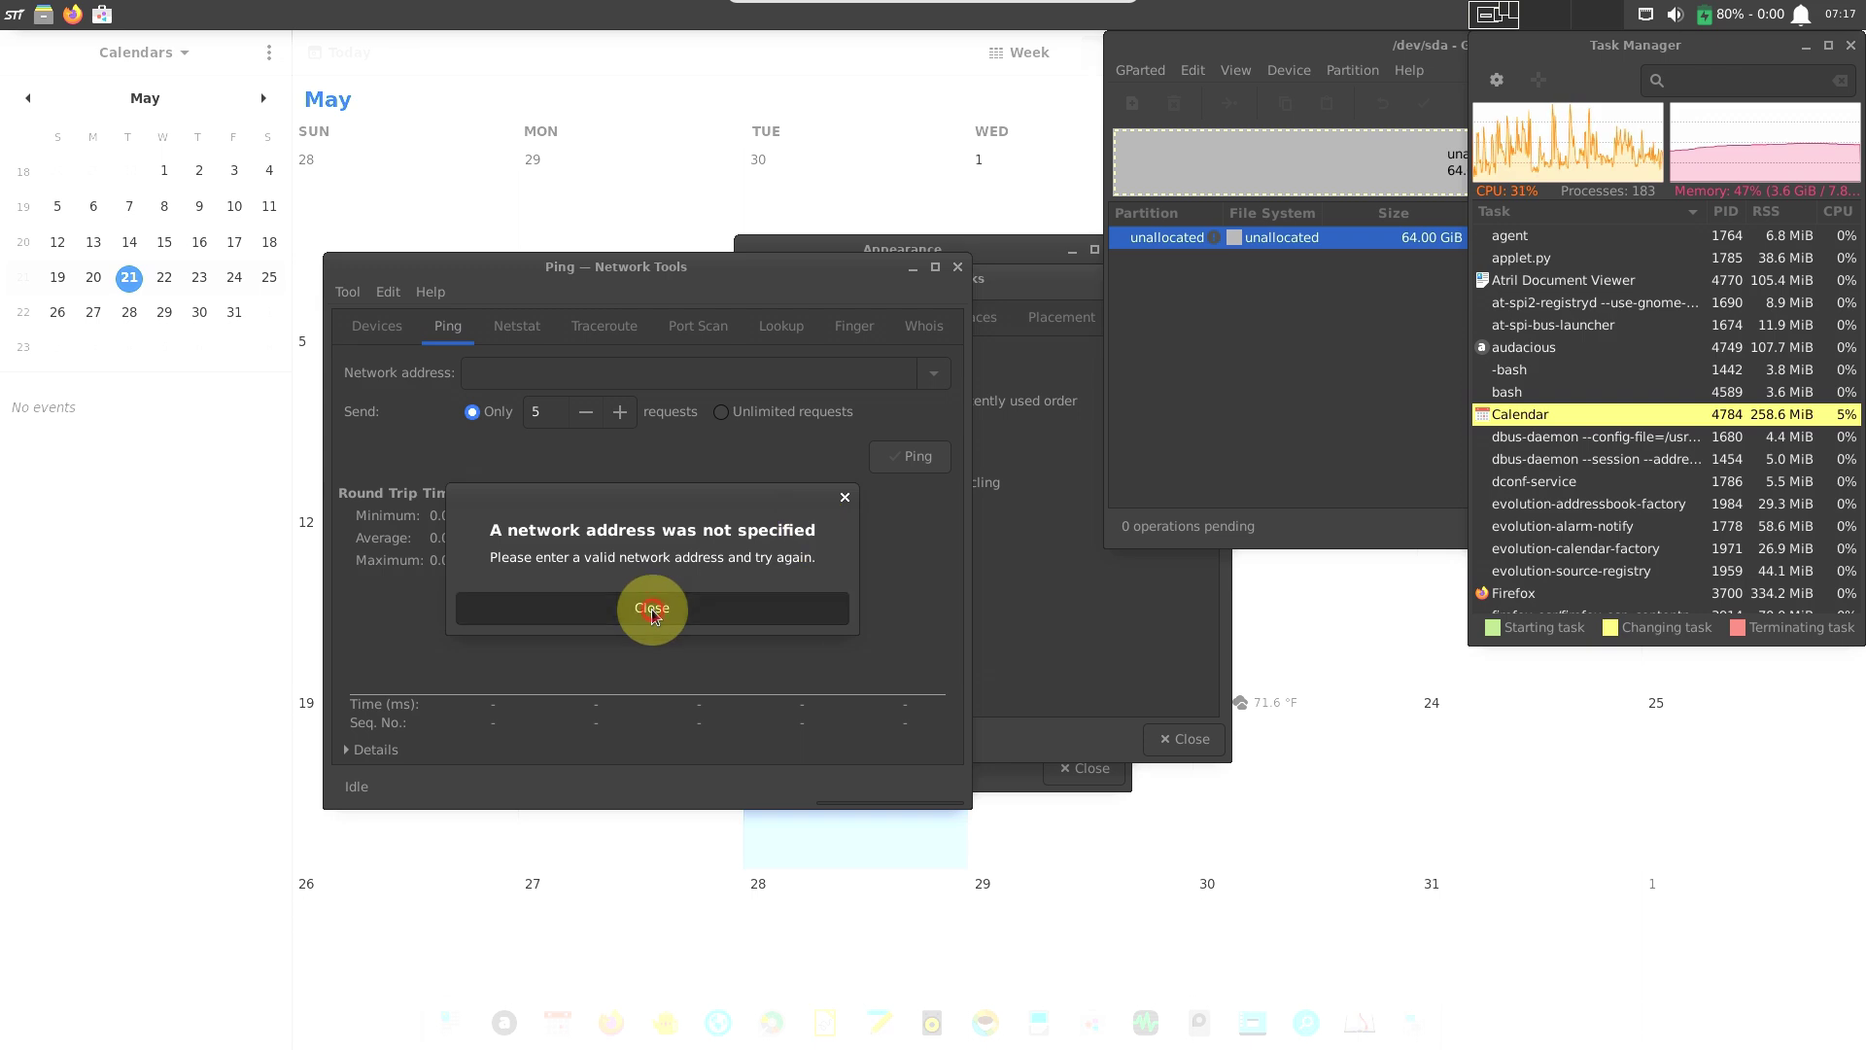
right_click(546, 372)
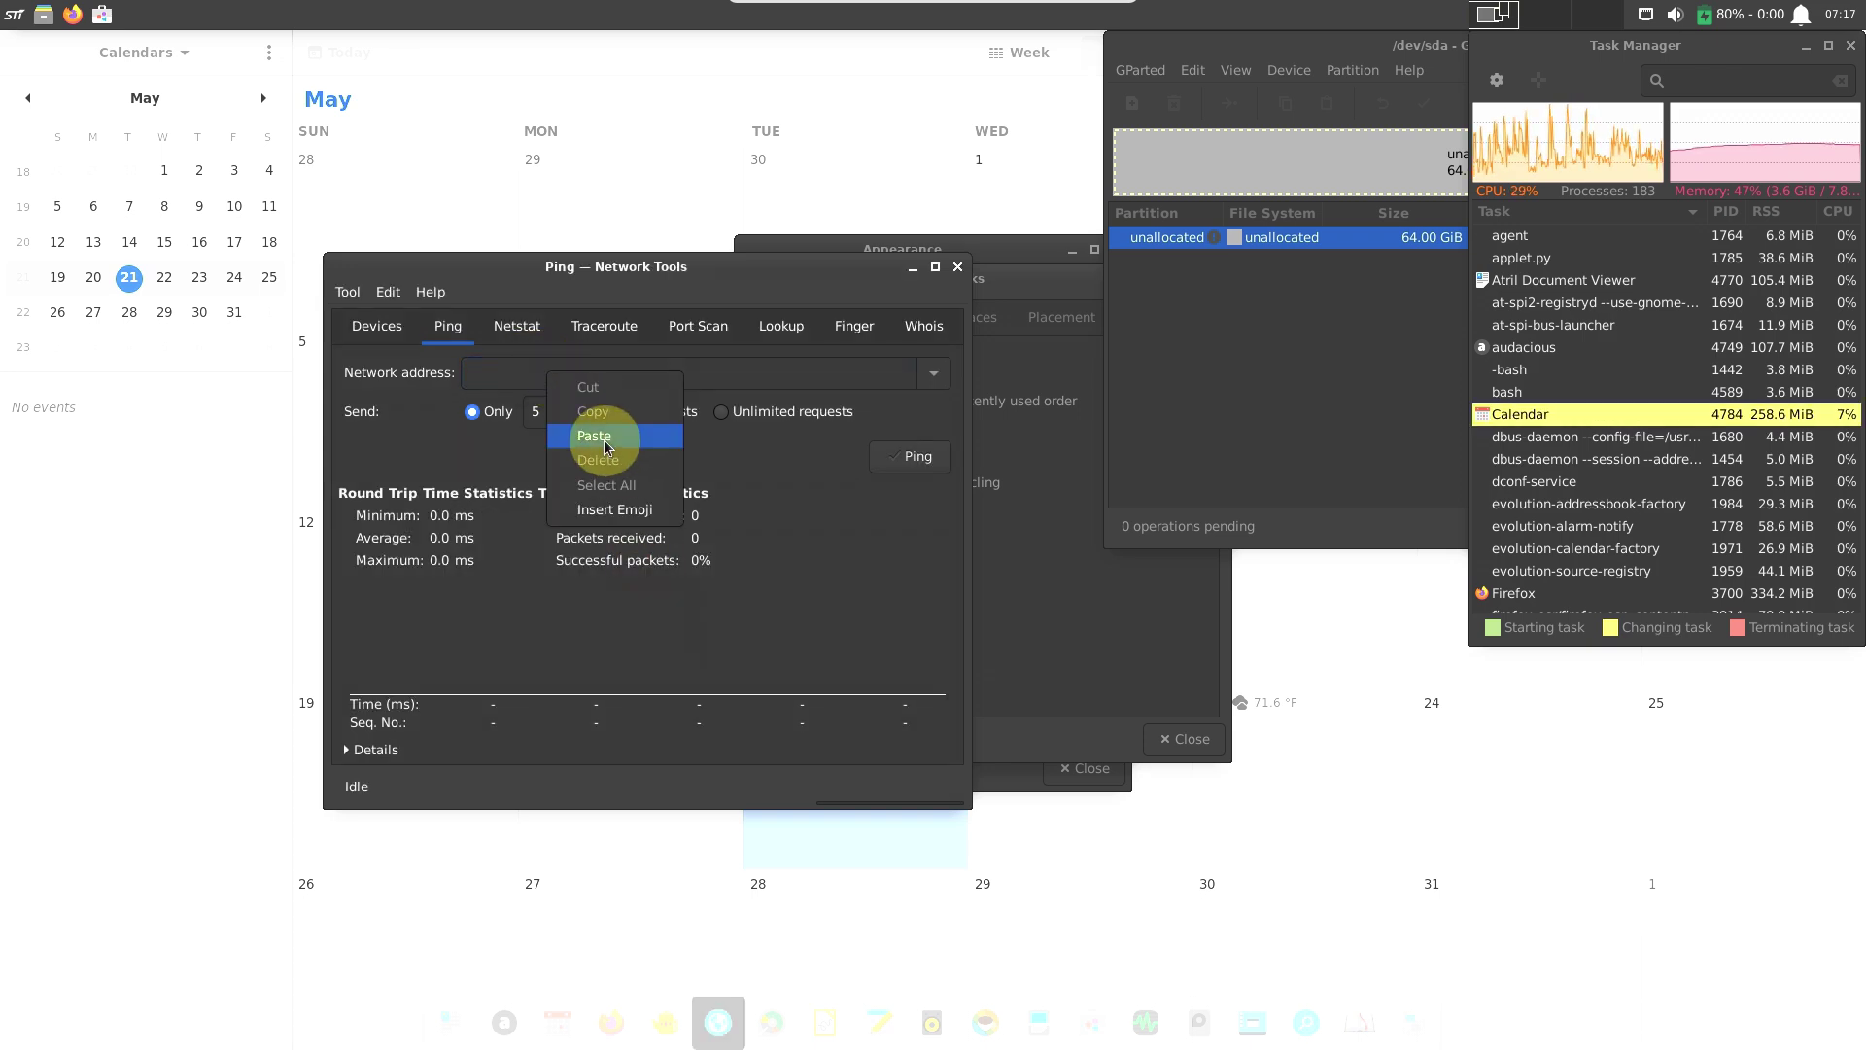
left_click(874, 423)
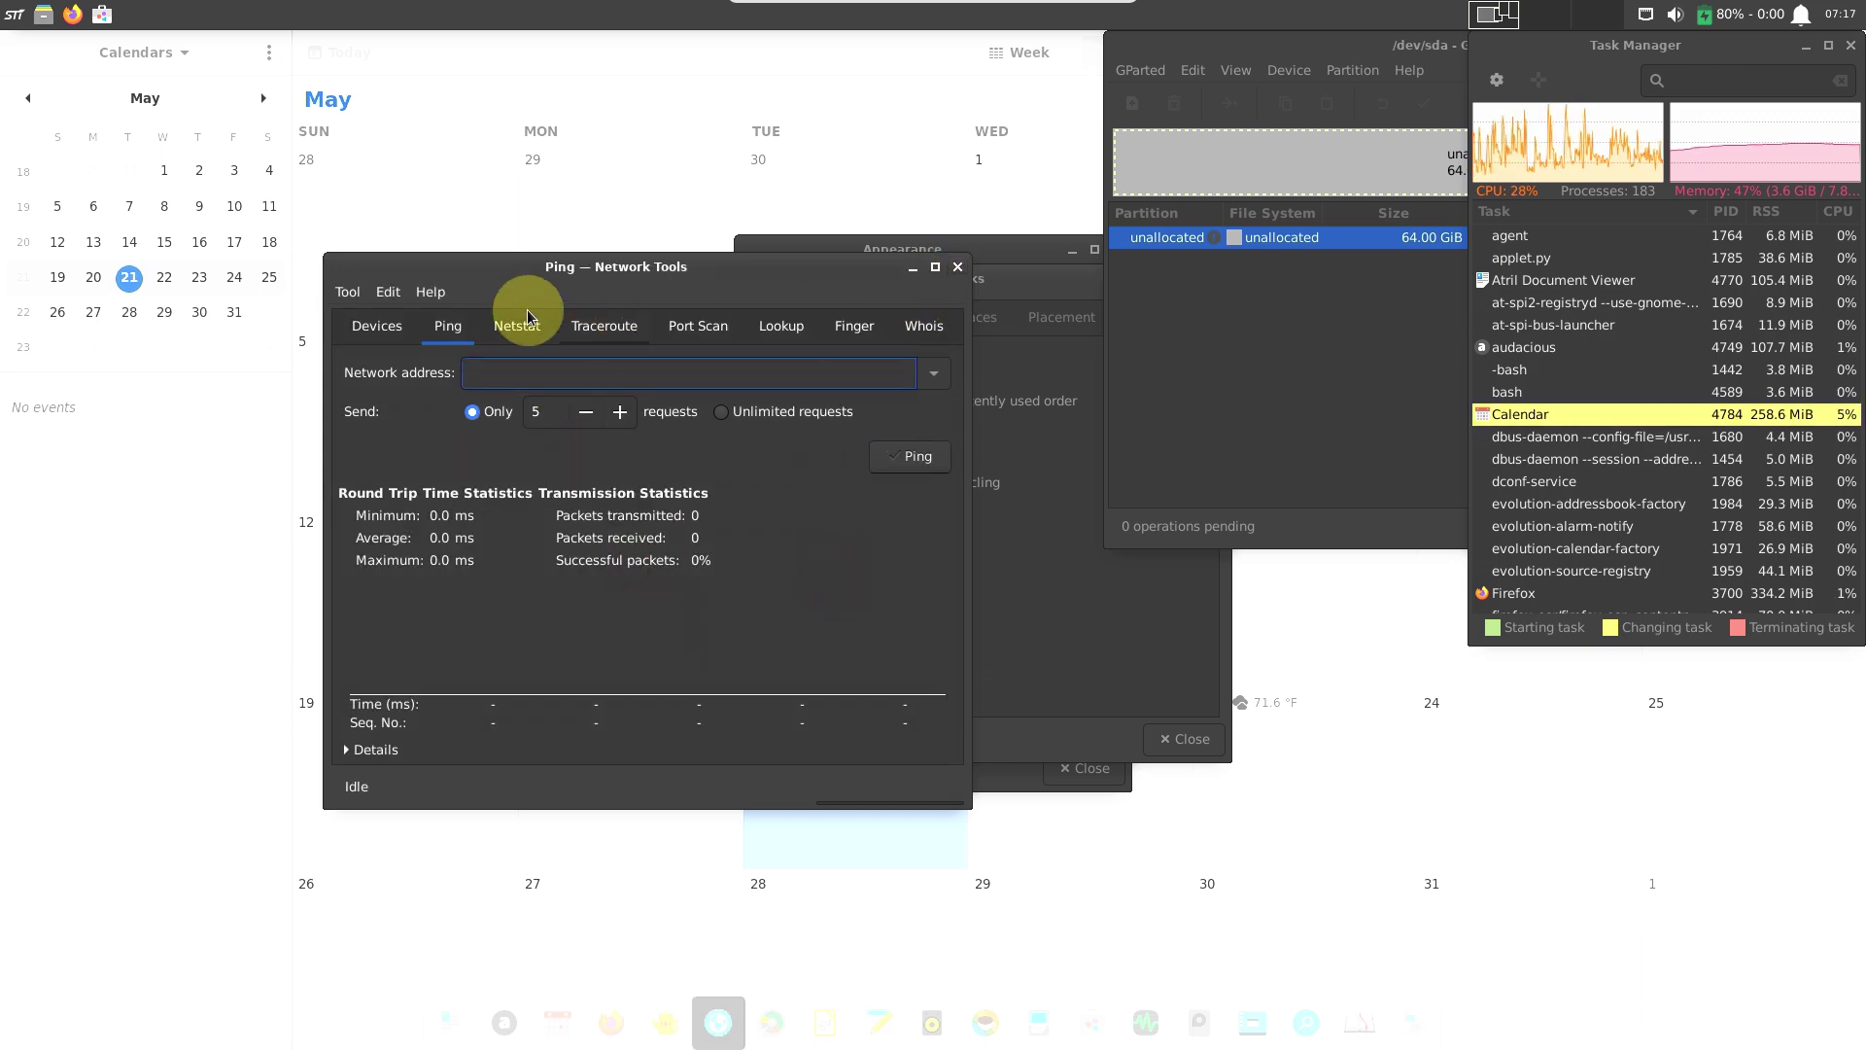
Close Network Tools and browse Window Manager Tweaks' Focus, Accessibility, Workspace, Placement and Compositor tabs.
left_click(958, 268)
left_click_drag(959, 271, 582, 290)
left_click(430, 314)
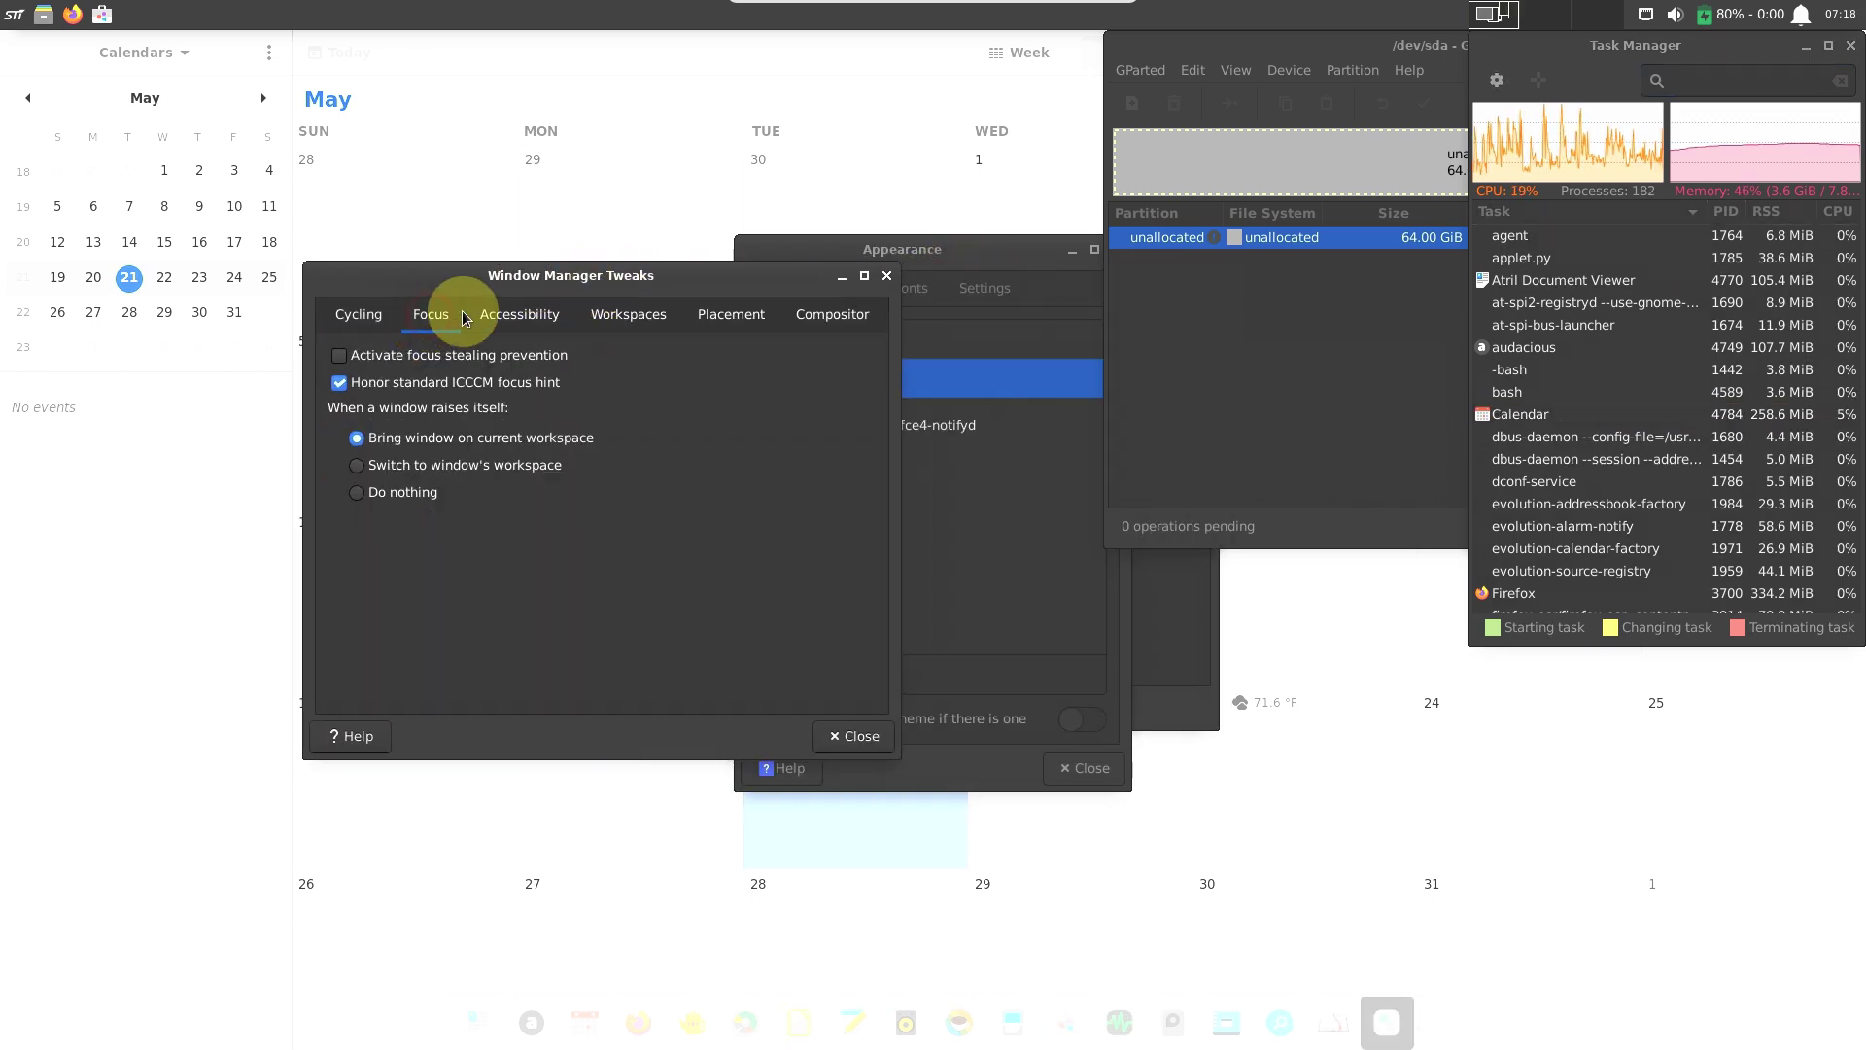
left_click(519, 313)
left_click(649, 321)
left_click(735, 316)
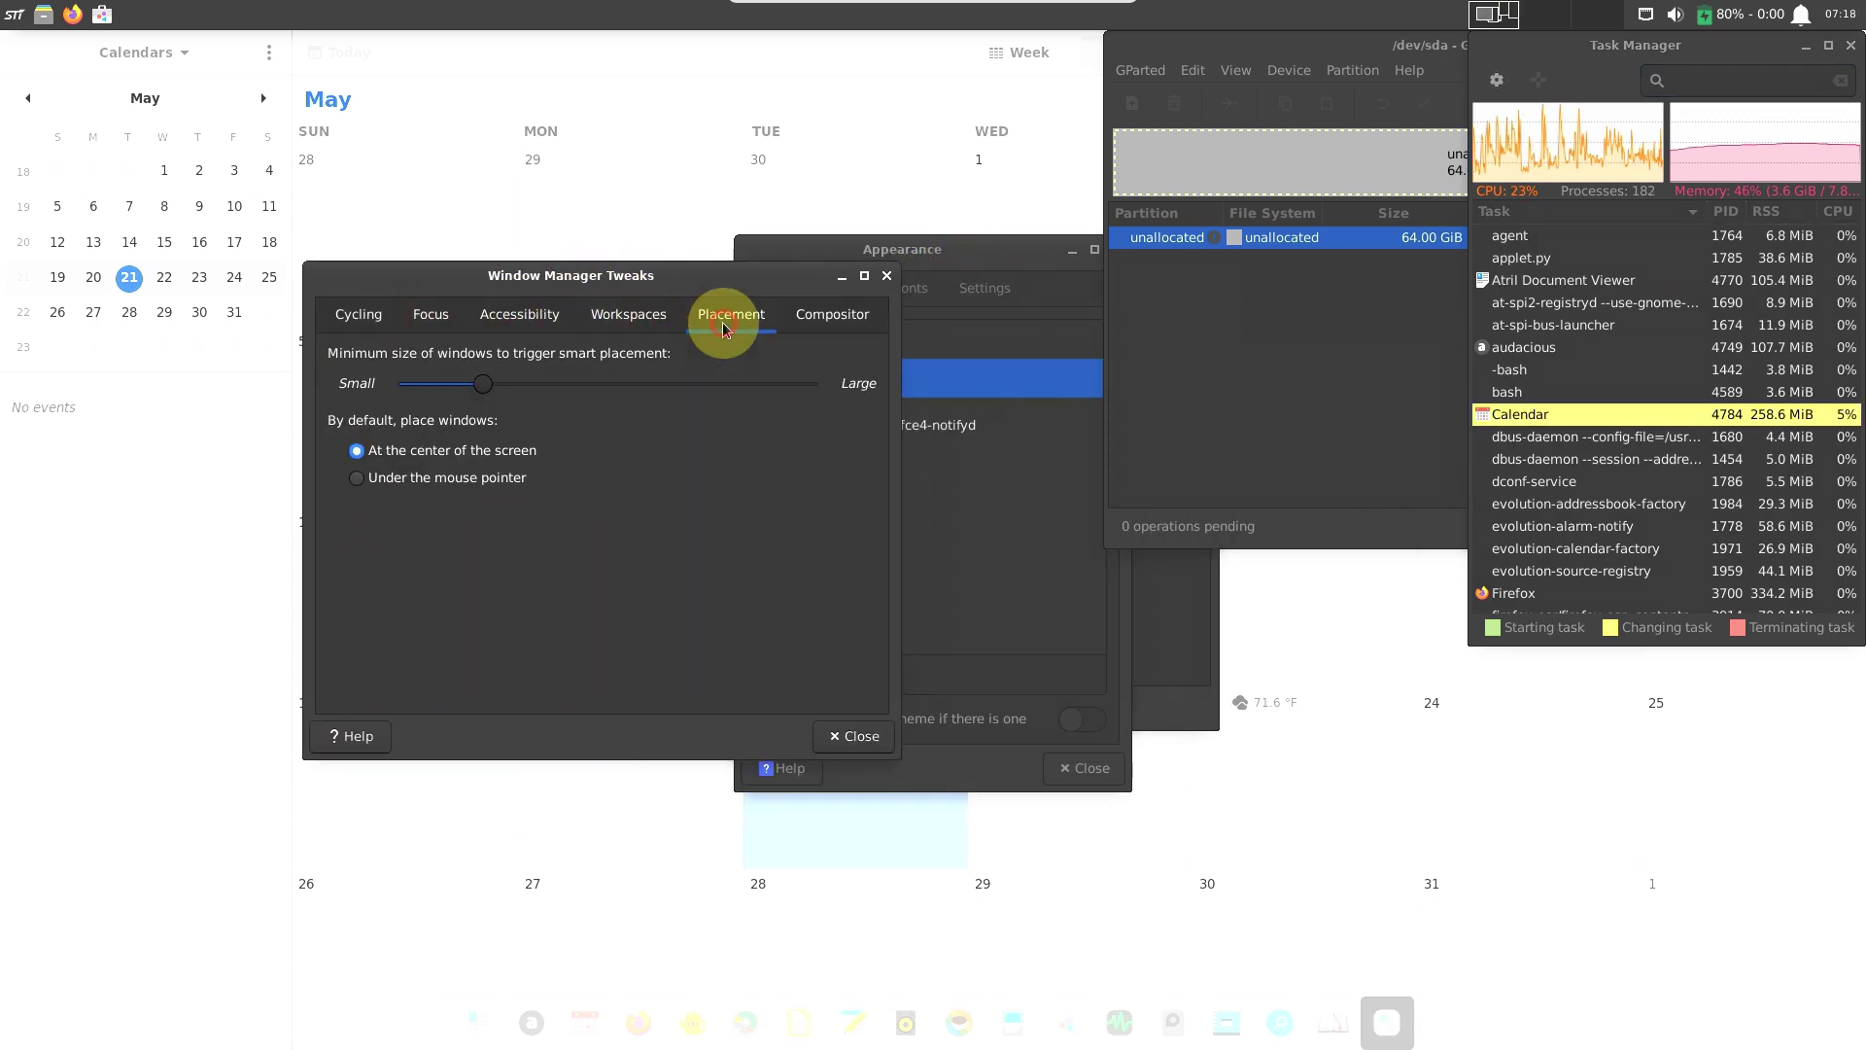
left_click(831, 313)
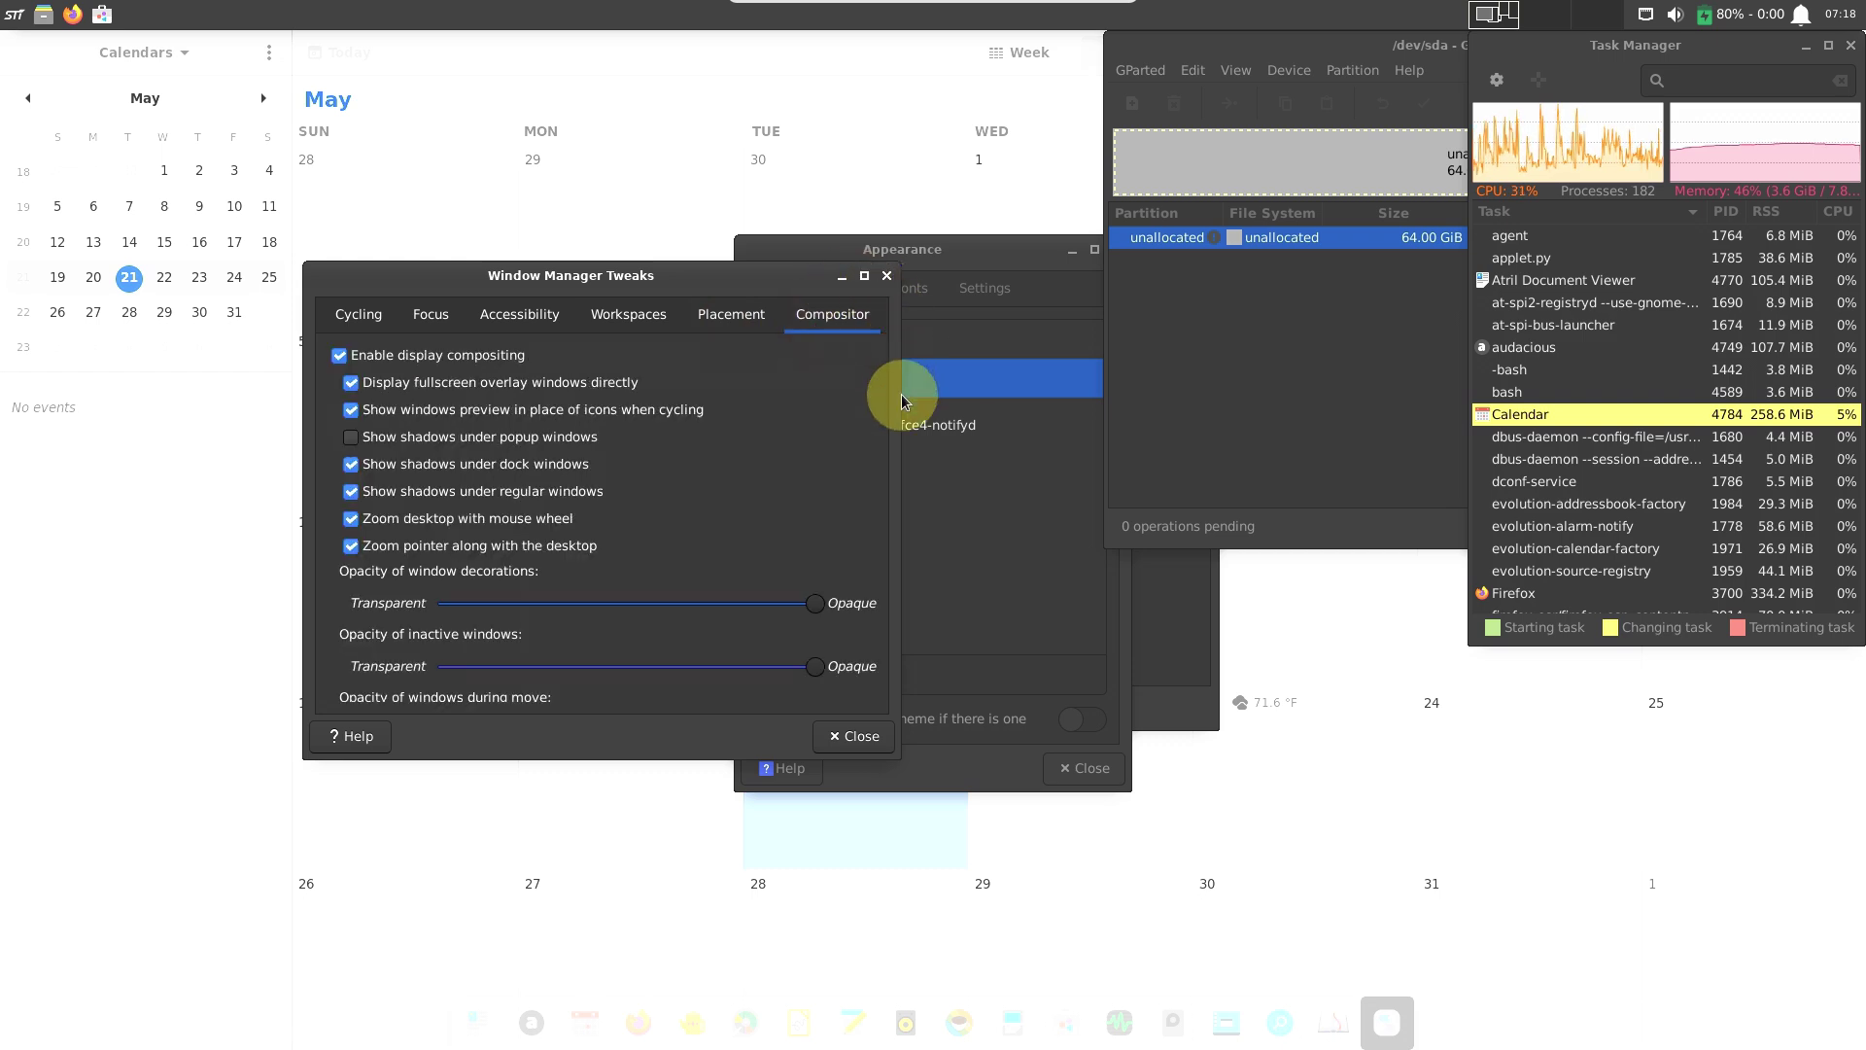
Close Window Manager Tweaks and switch the Appearance style to Adwaita, then Greybird.
left_click(886, 276)
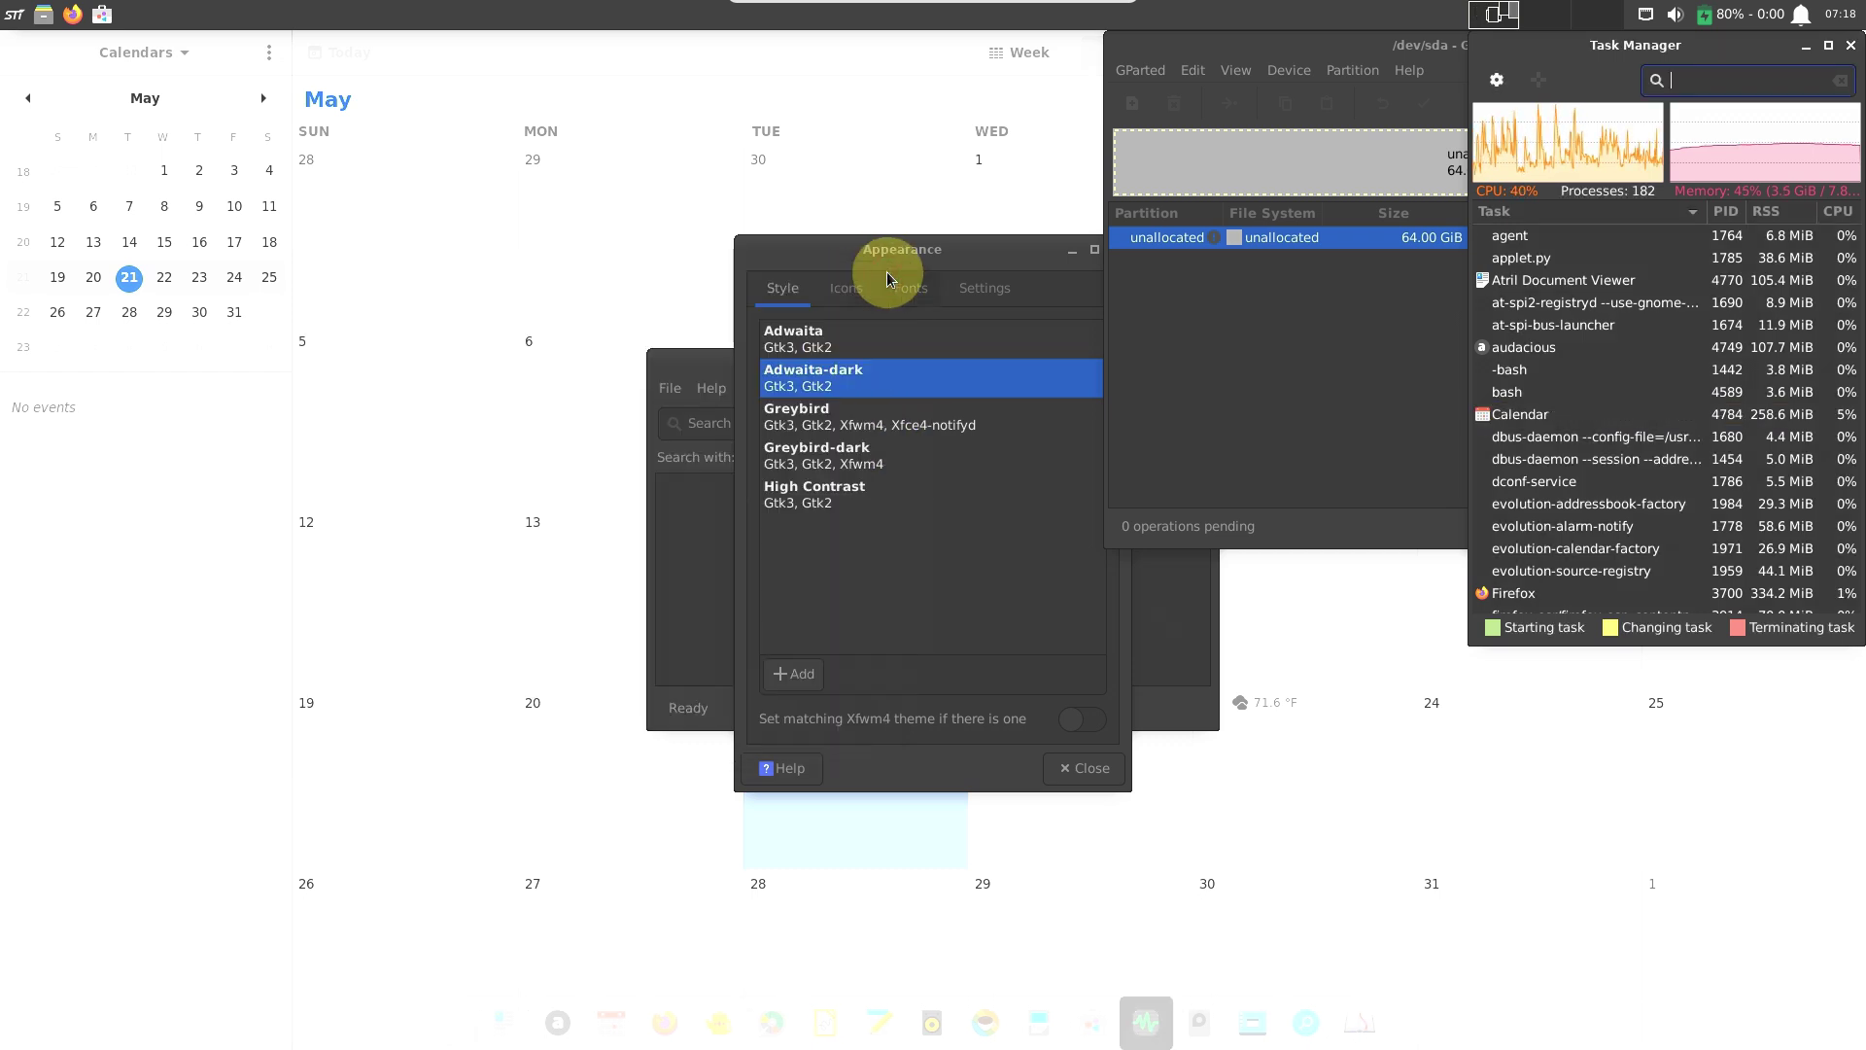
left_click_drag(890, 273, 640, 266)
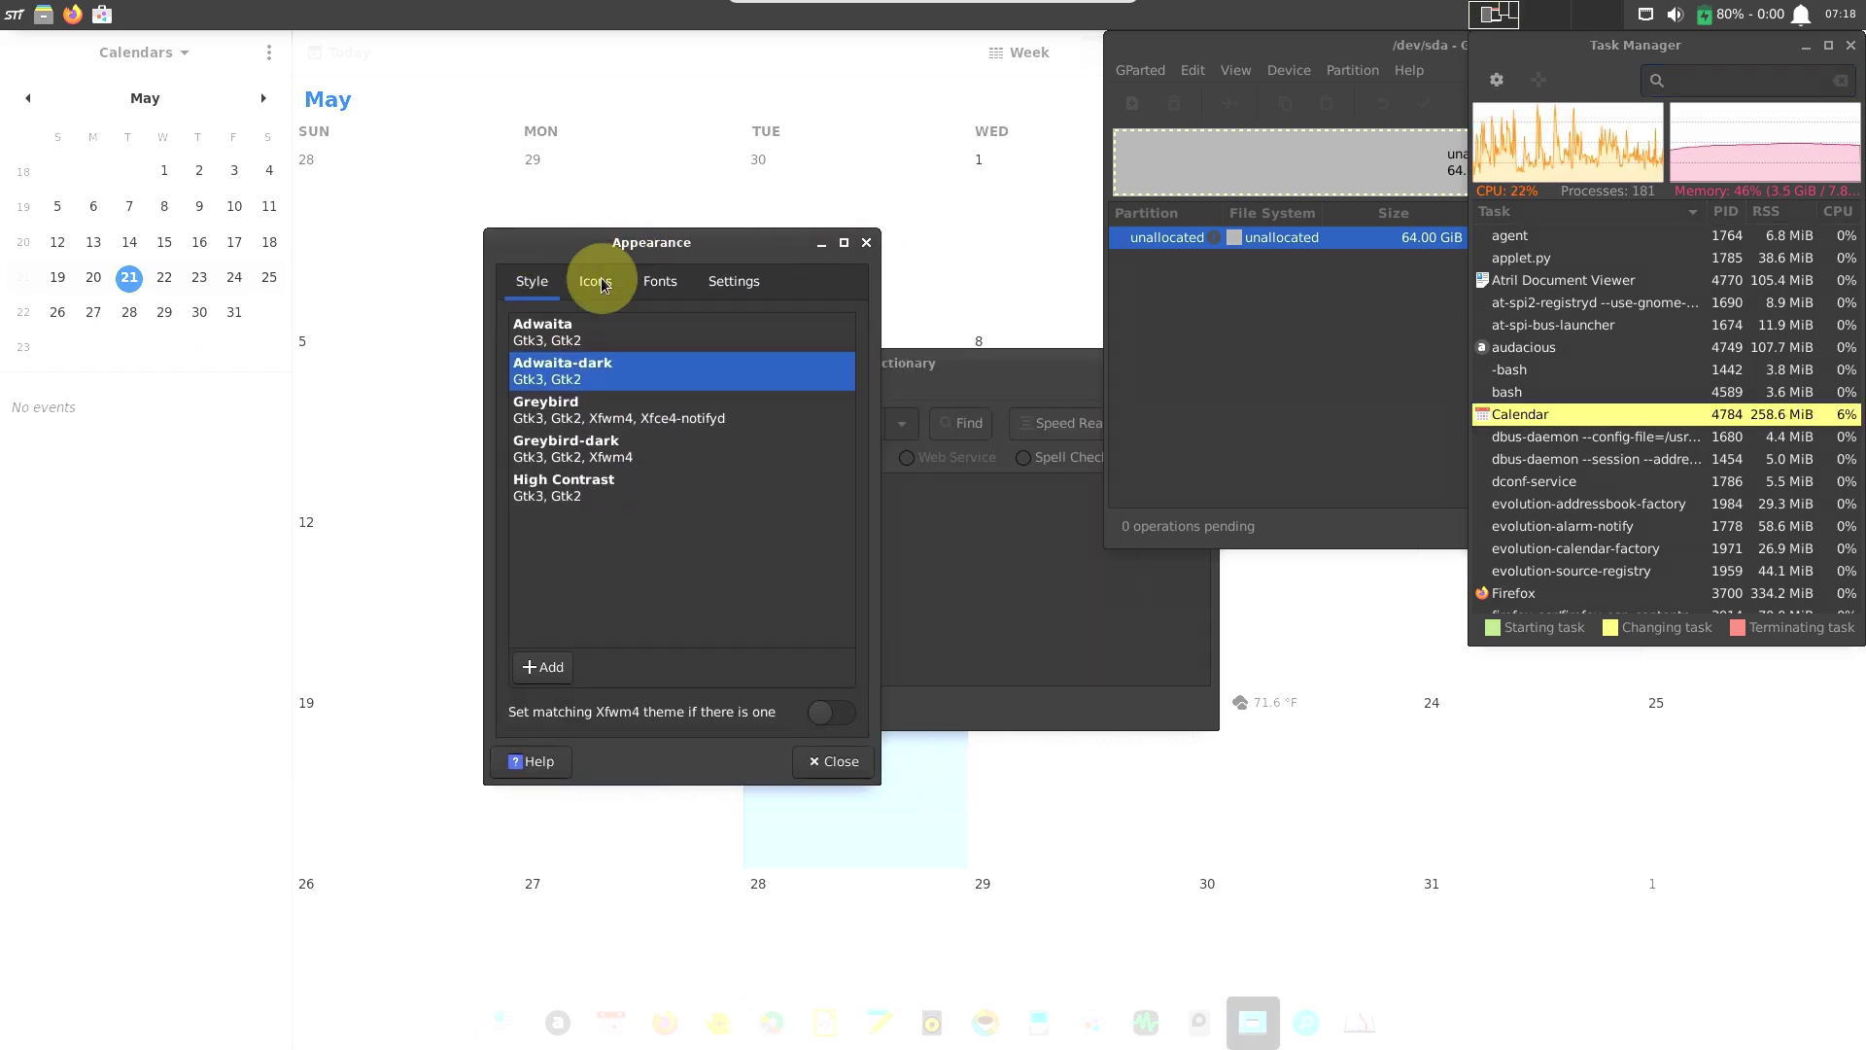
left_click(589, 346)
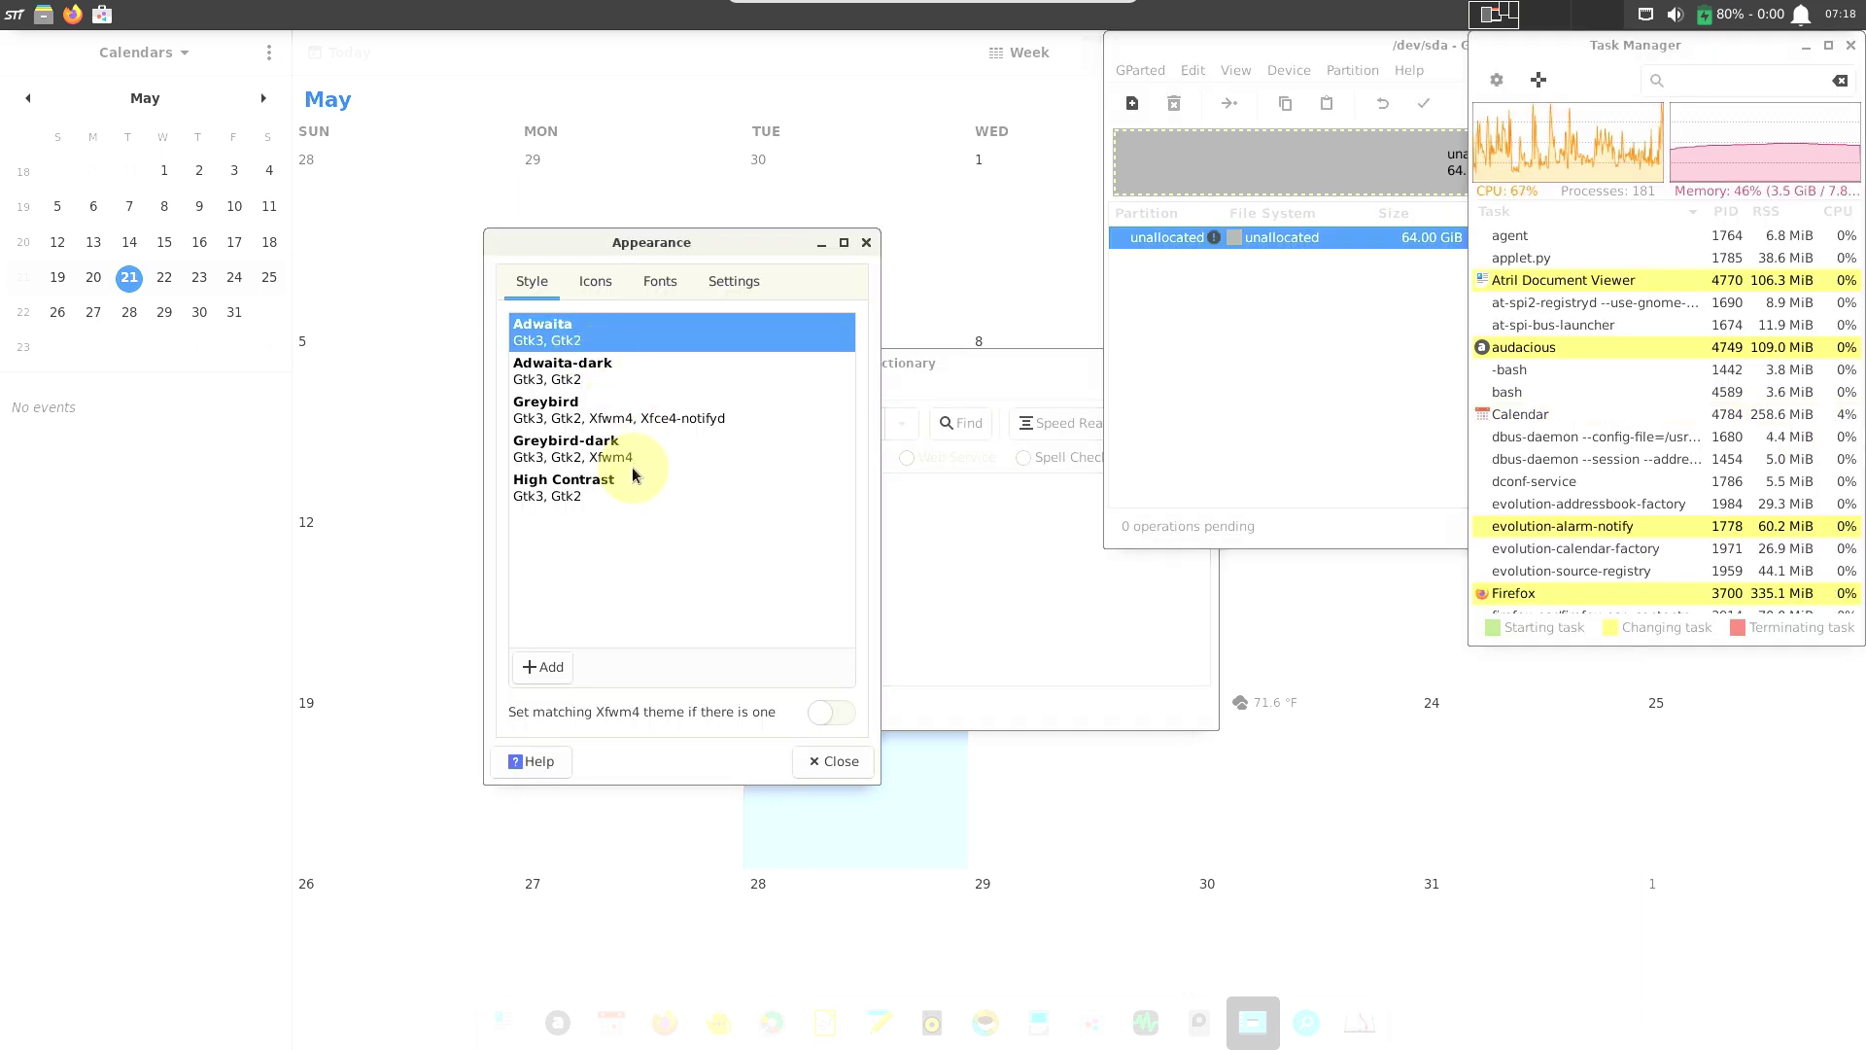
left_click(629, 421)
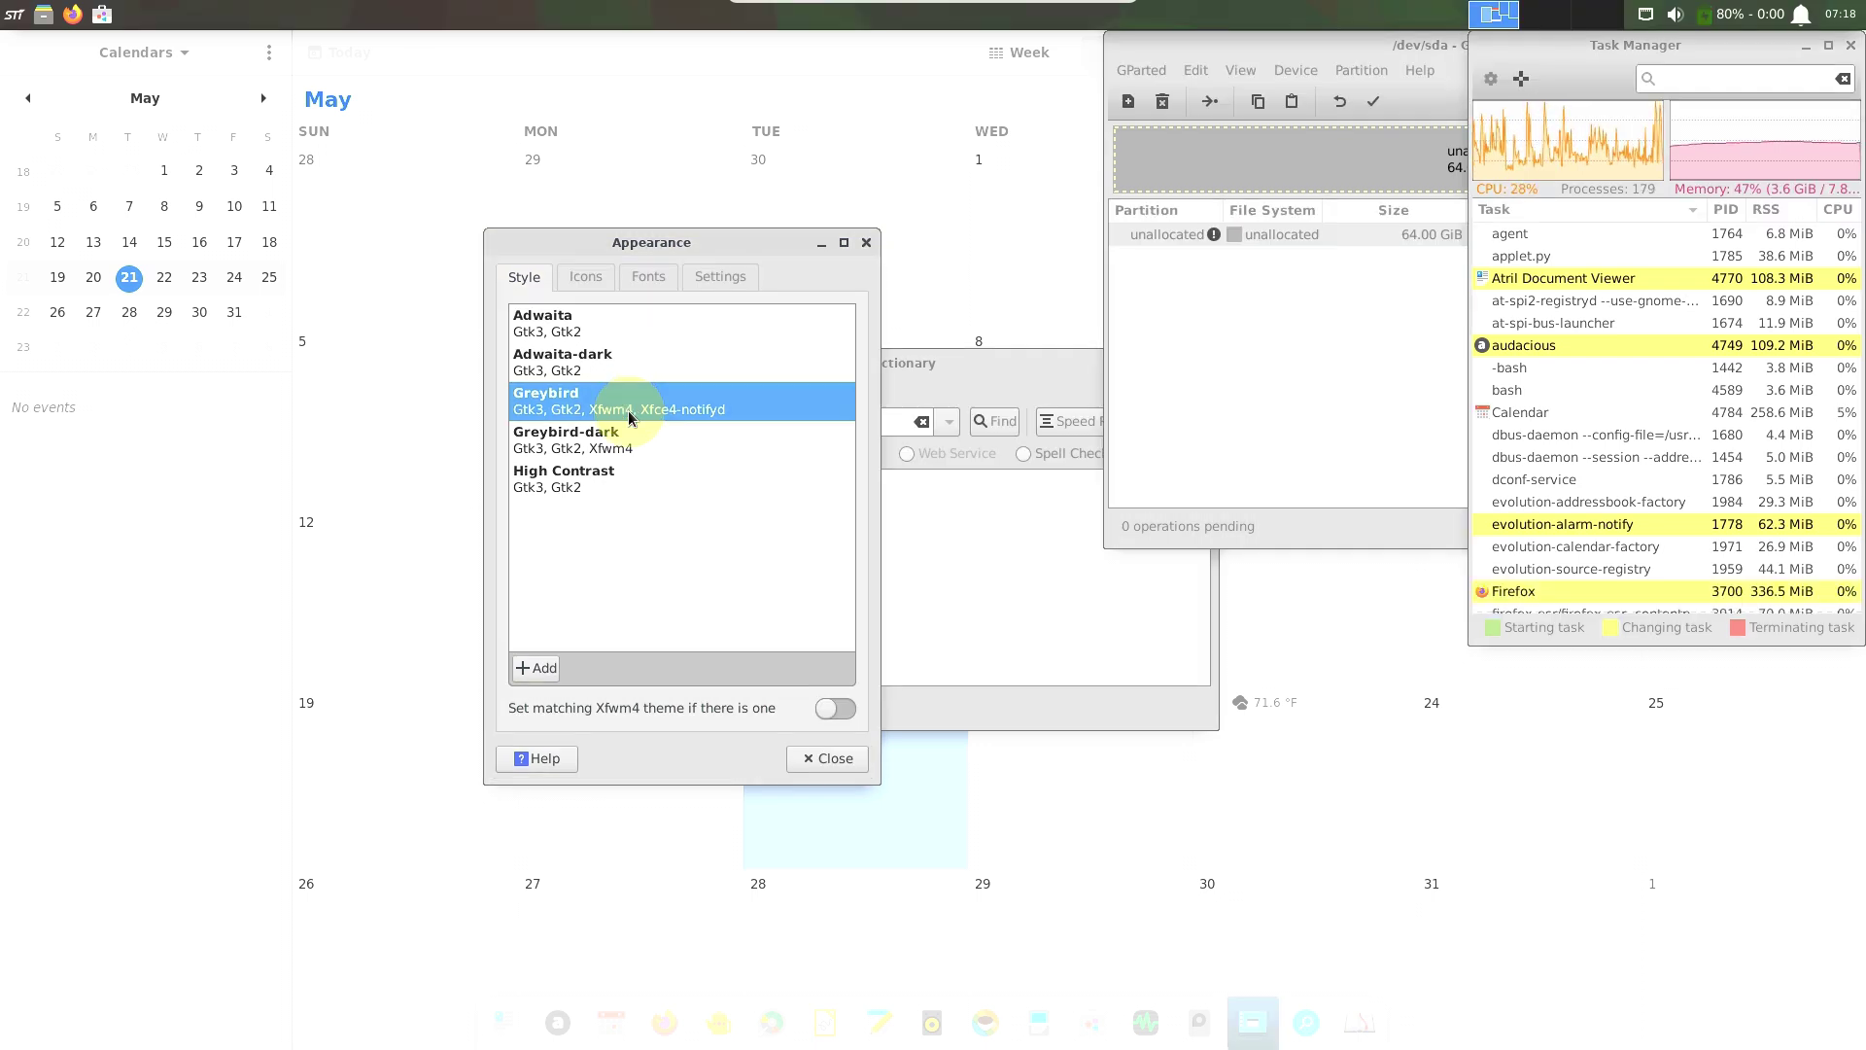
Review the Icons, Fonts and Settings tabs, then close Appearance.
left_click(588, 277)
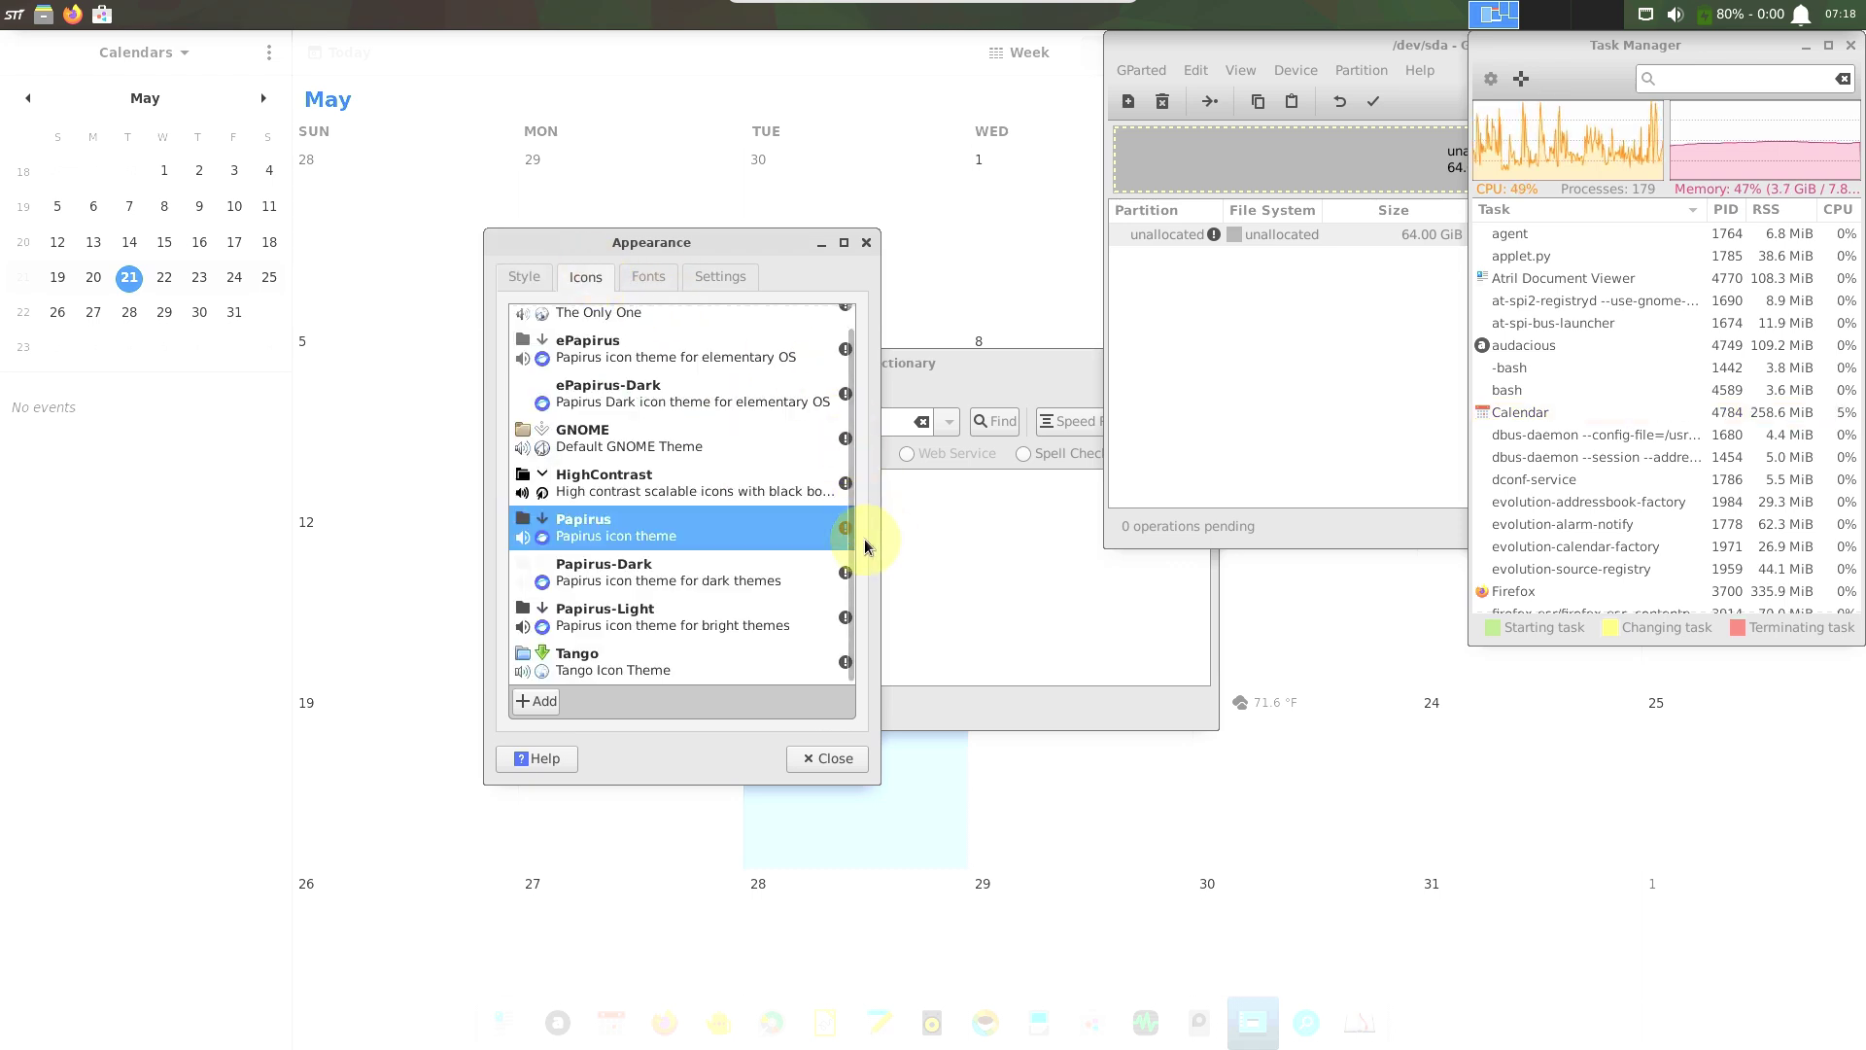
scroll(850, 472, "up", 1)
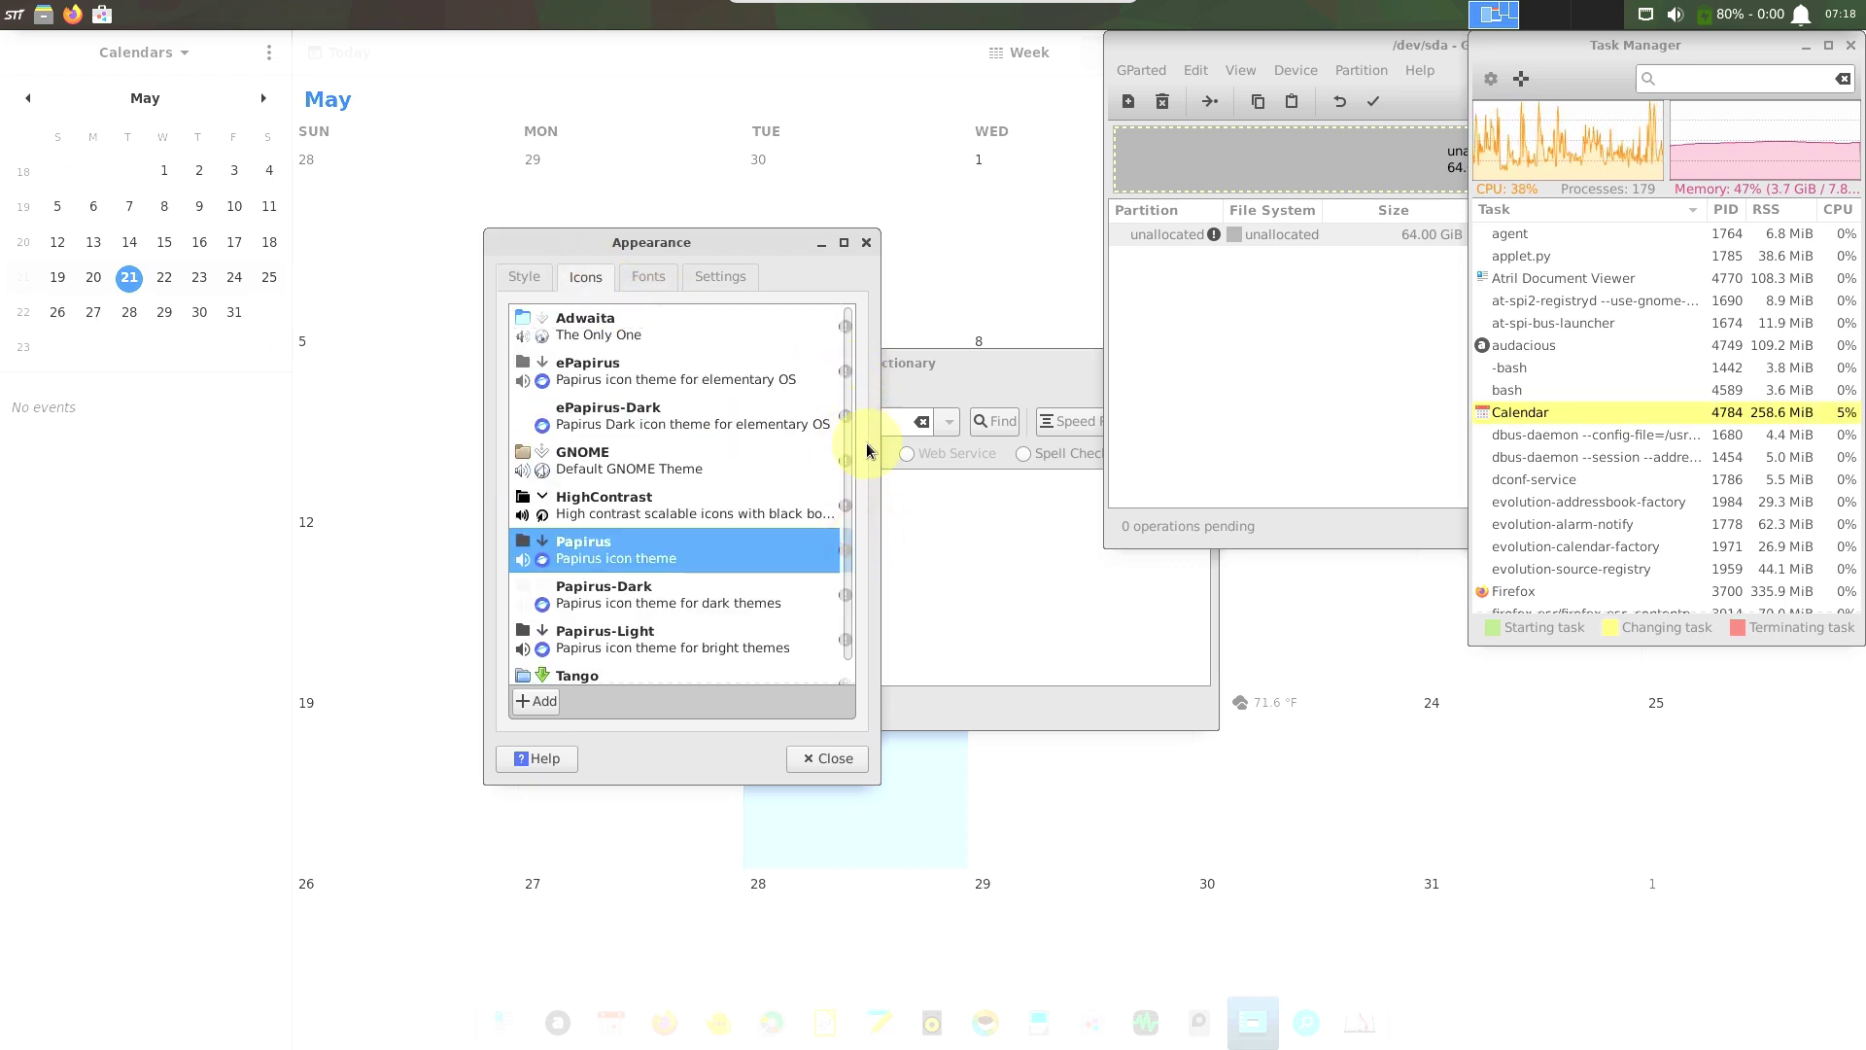
scroll(858, 583, "down", 1)
left_click(639, 276)
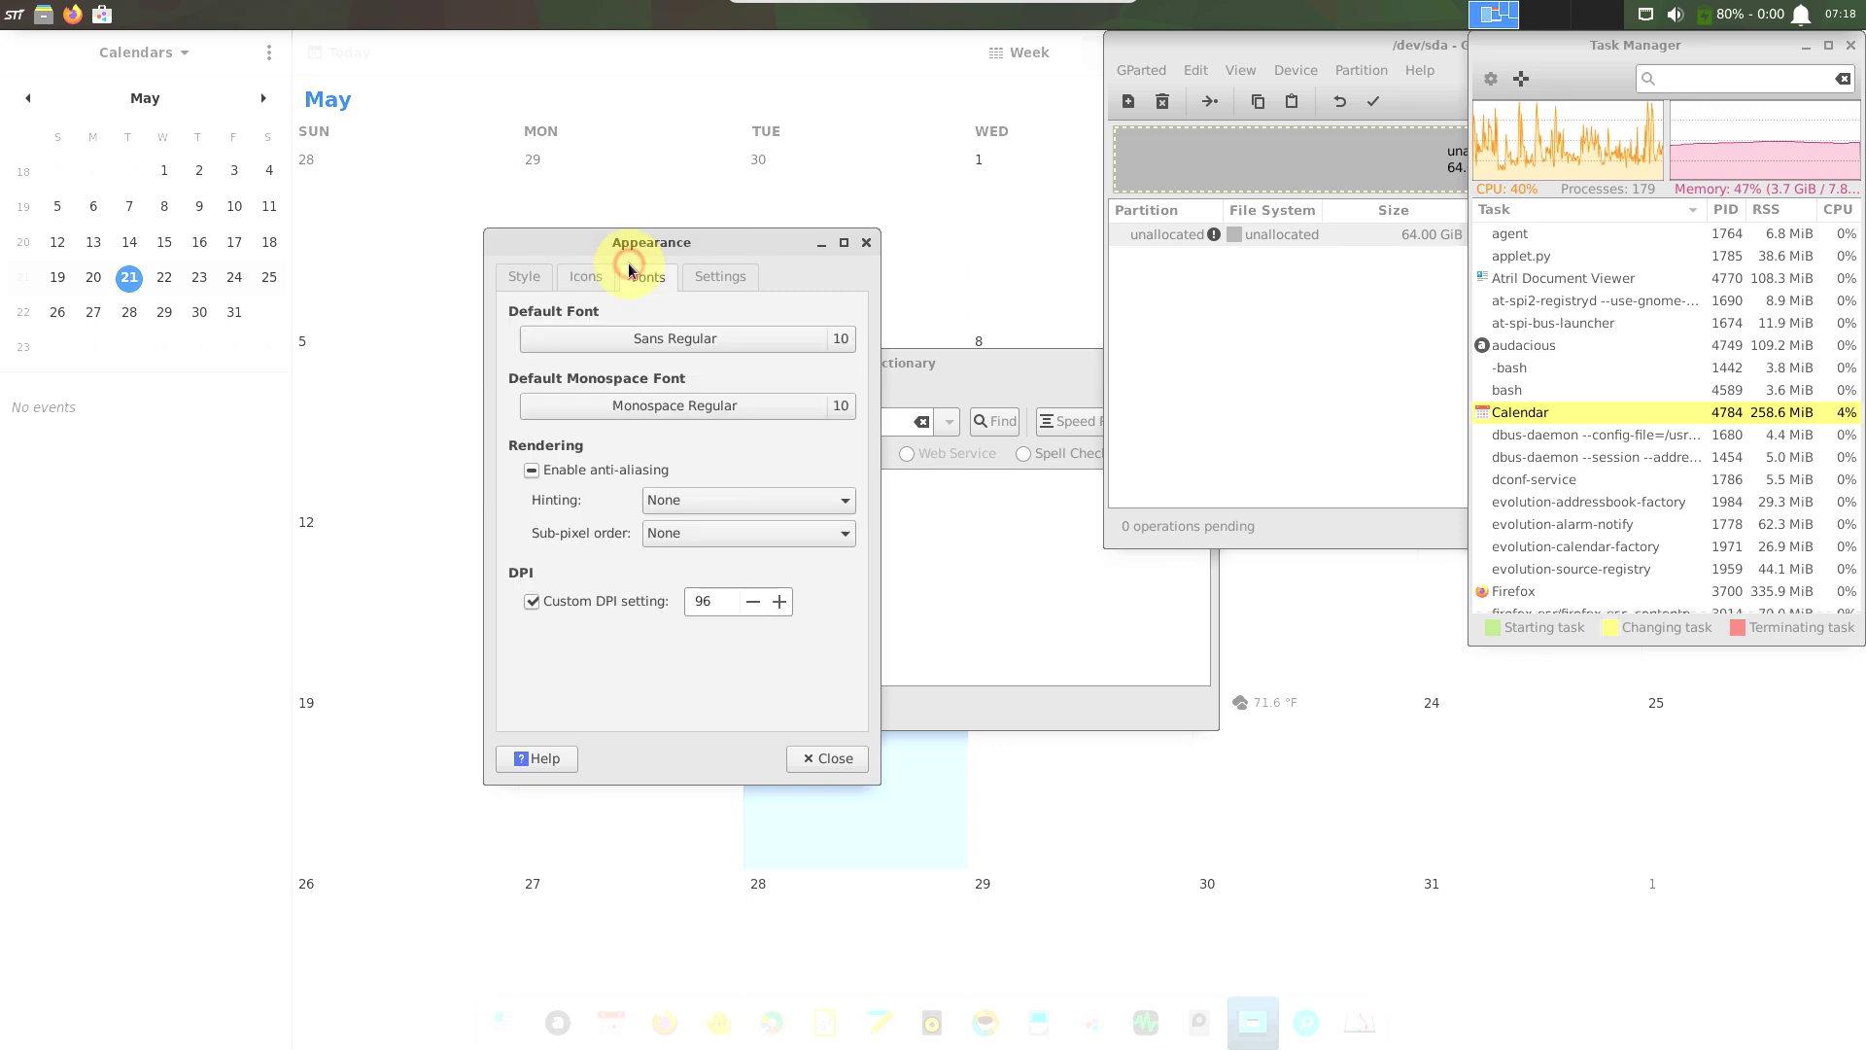
left_click(699, 278)
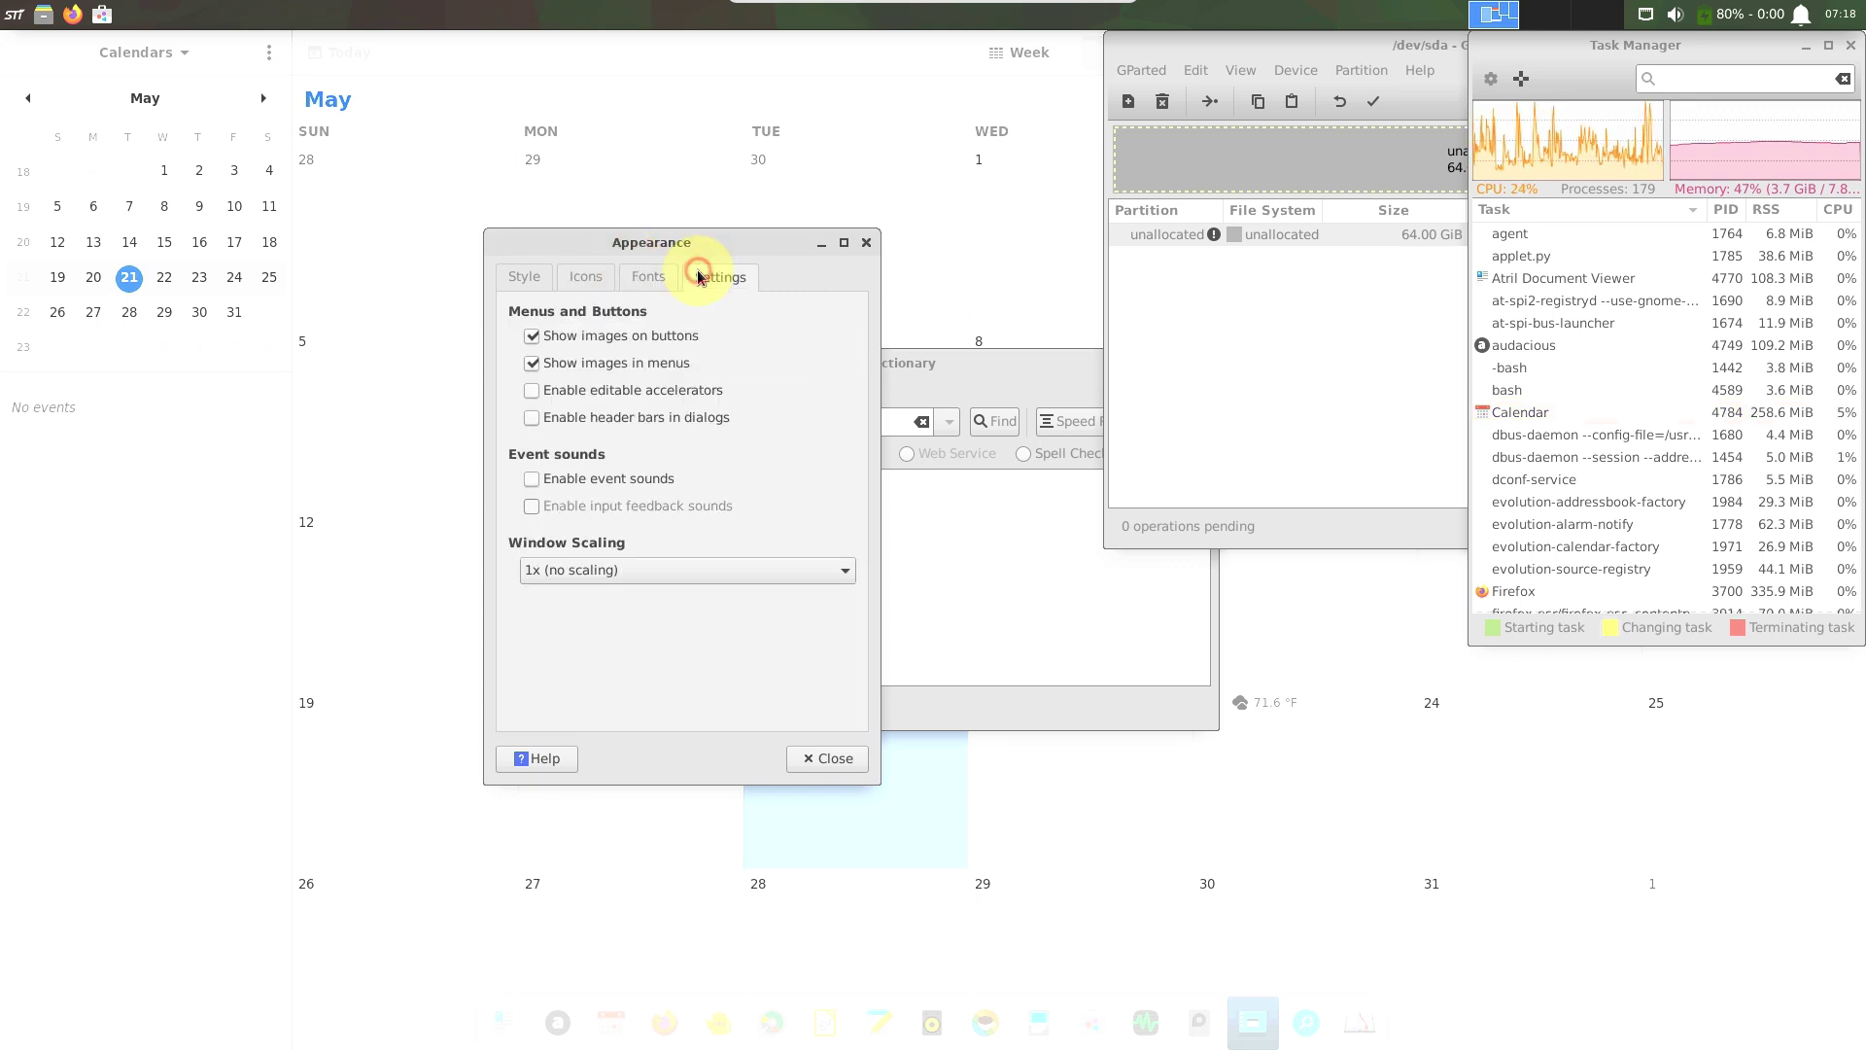
left_click(781, 757)
left_click_drag(748, 361, 510, 314)
View the About Xfce4 Dictionary details, then close the Dictionary.
left_click(476, 339)
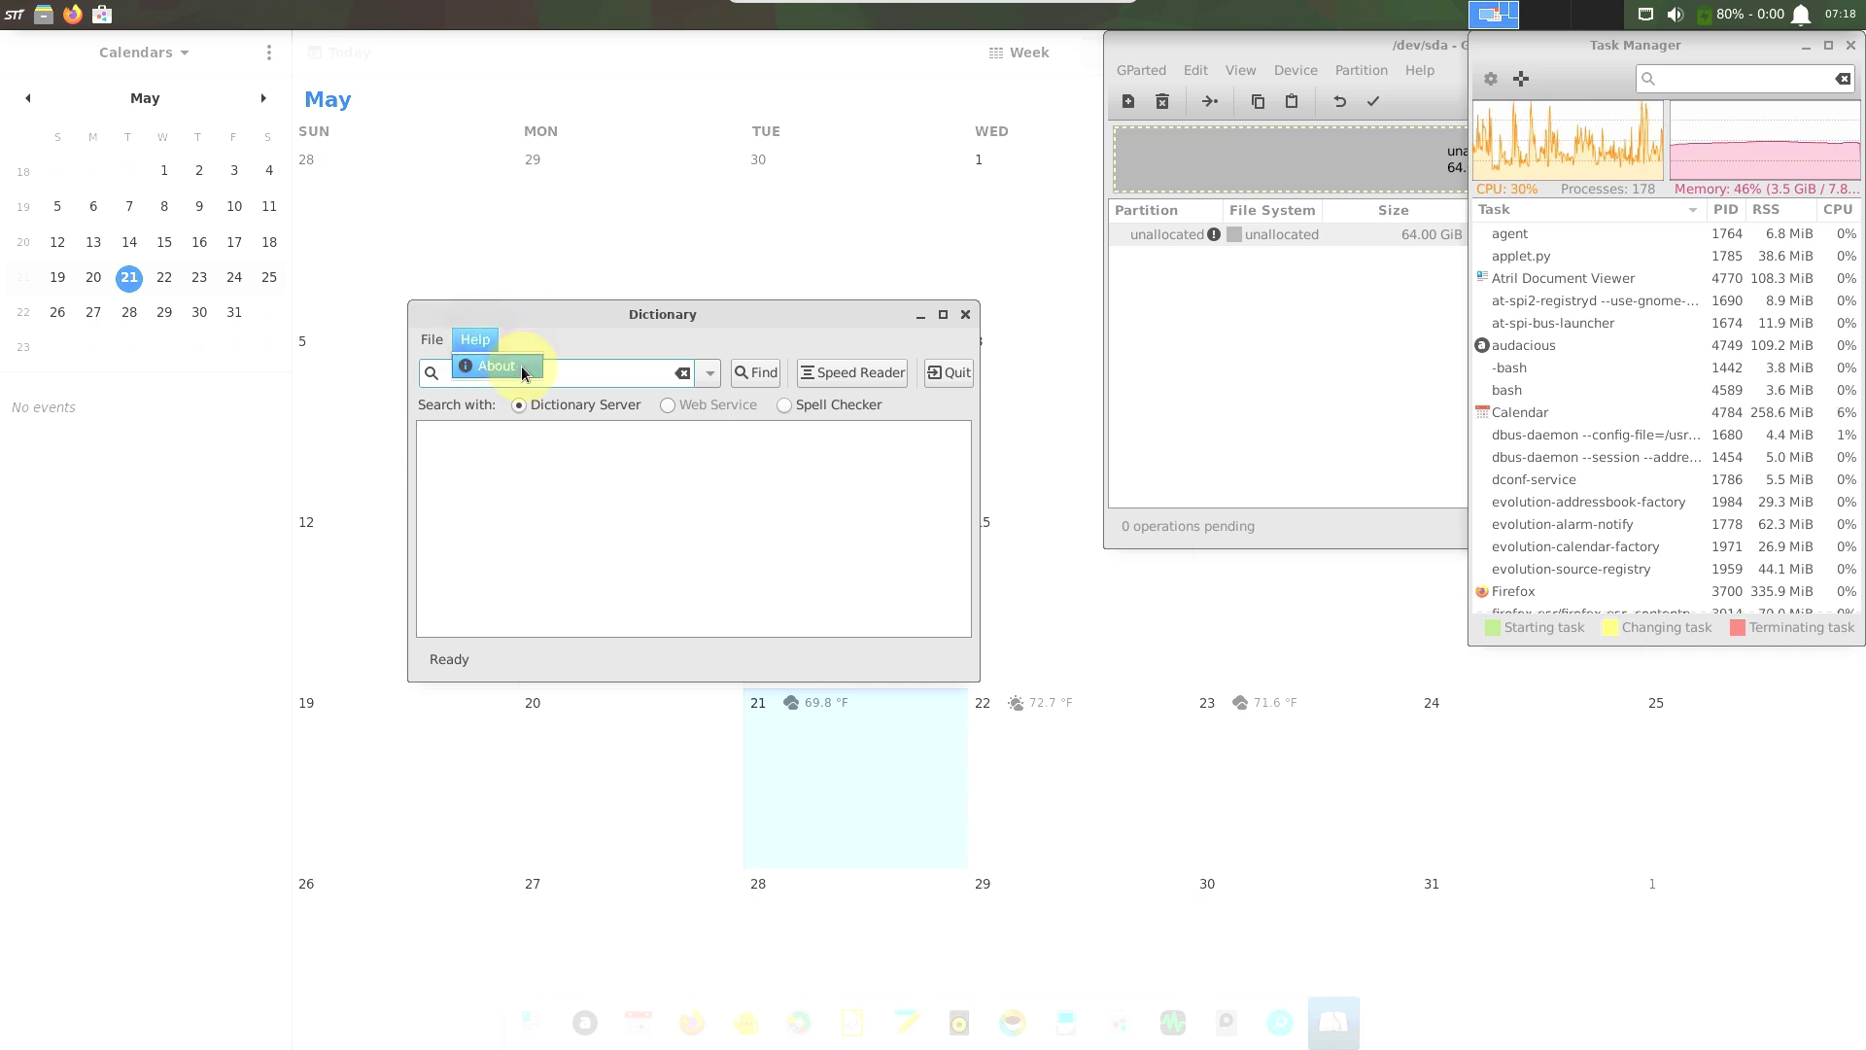
left_click(522, 373)
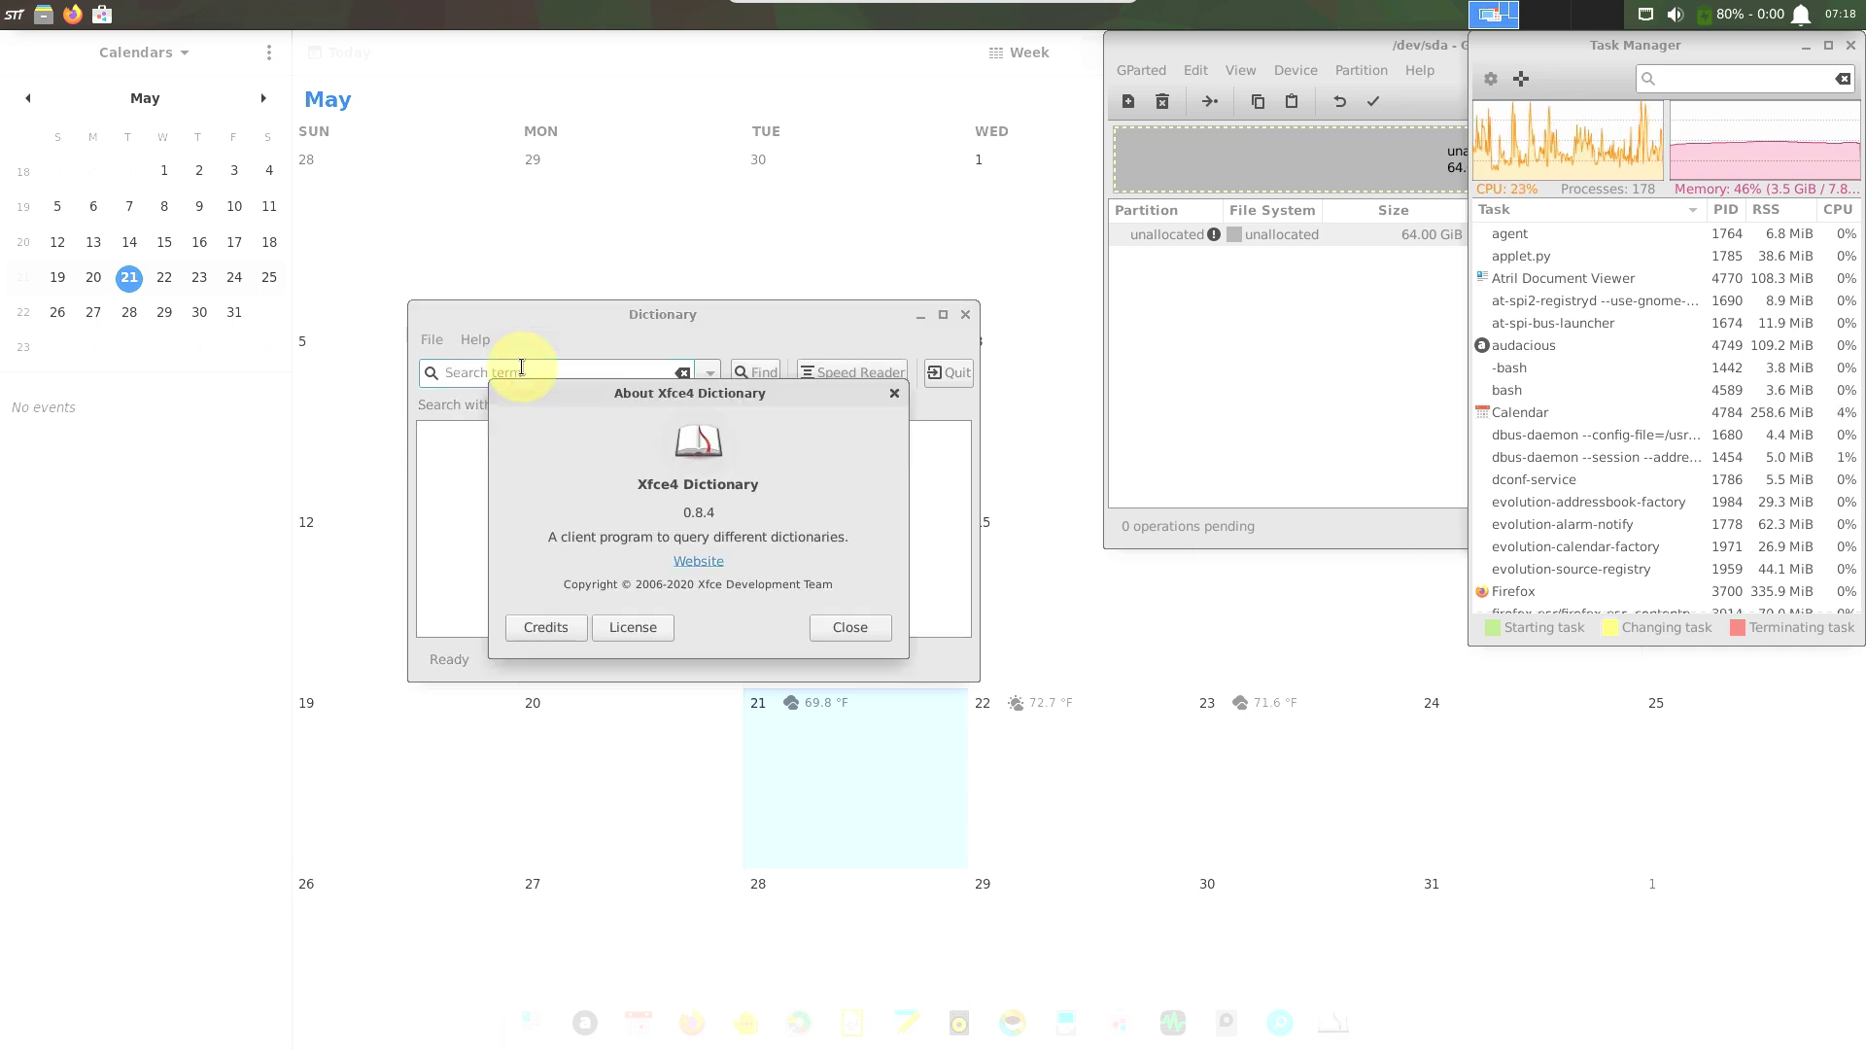
left_click(849, 631)
left_click(963, 317)
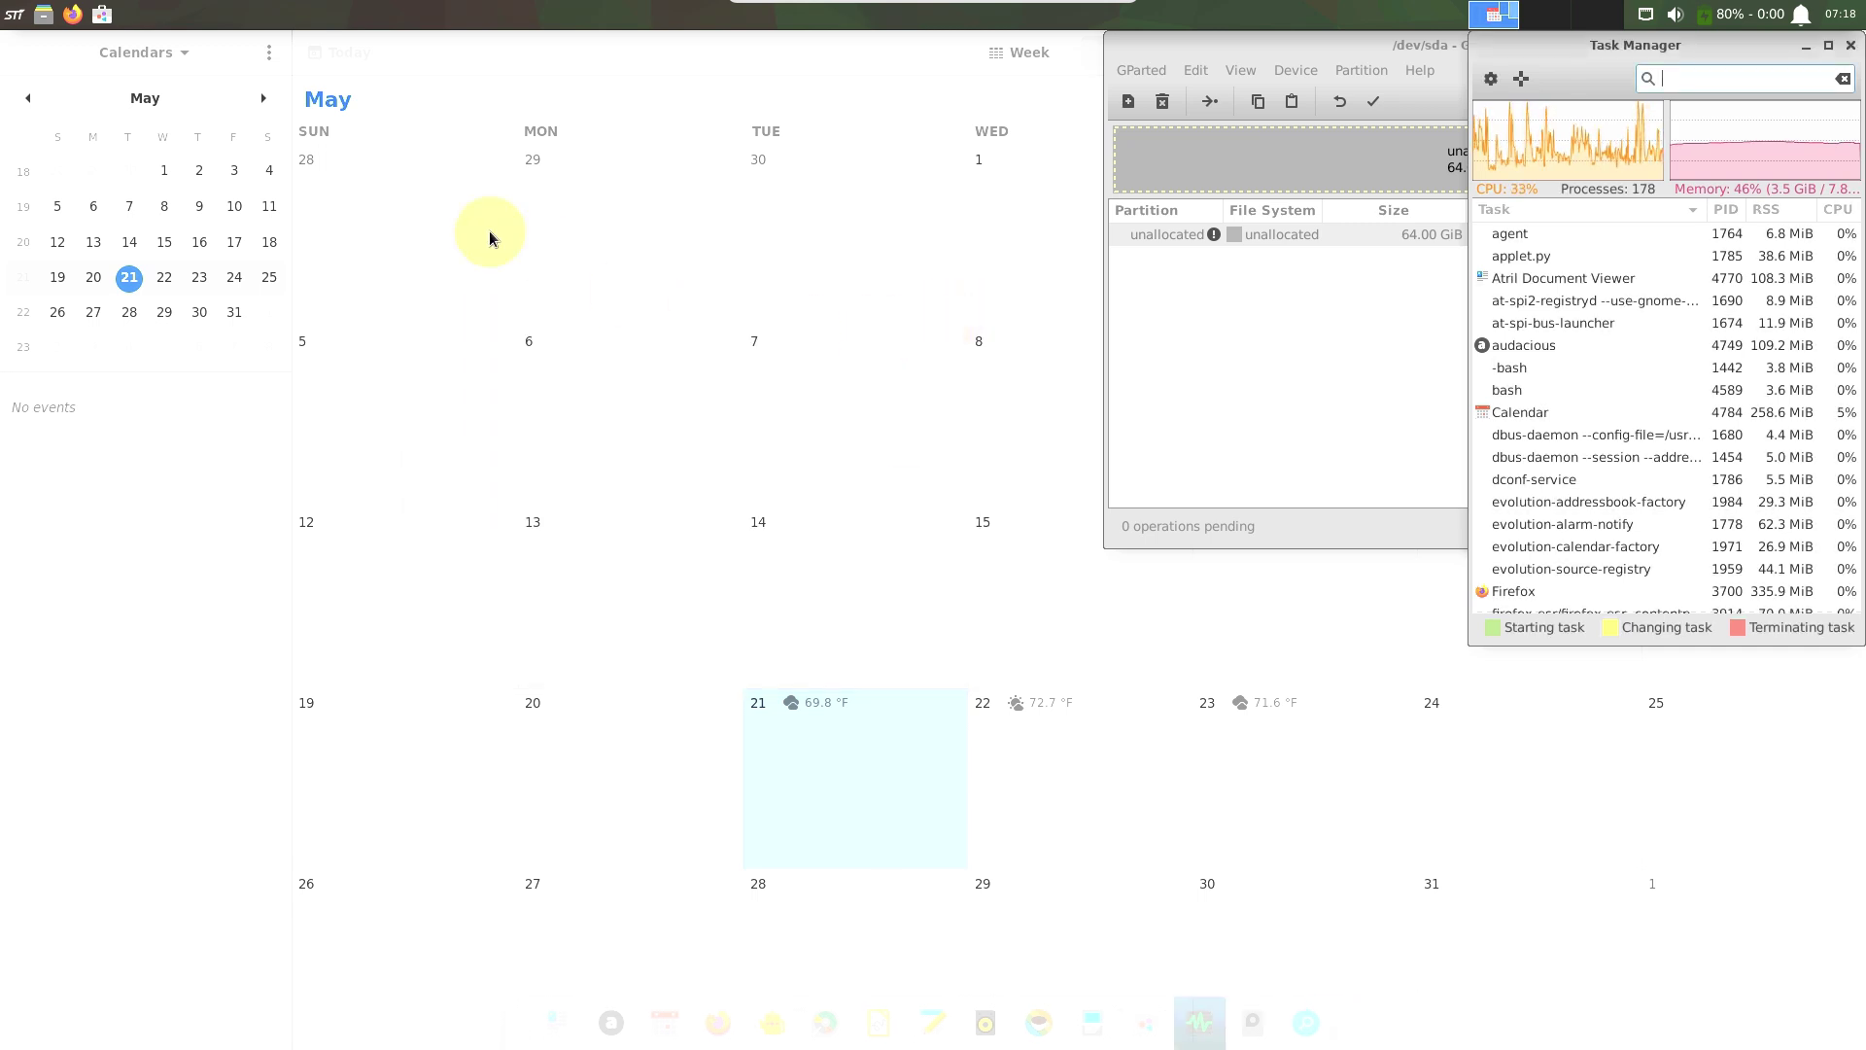
View and close the About Calendar details from Calendar's options menu.
left_click(268, 60)
left_click(283, 204)
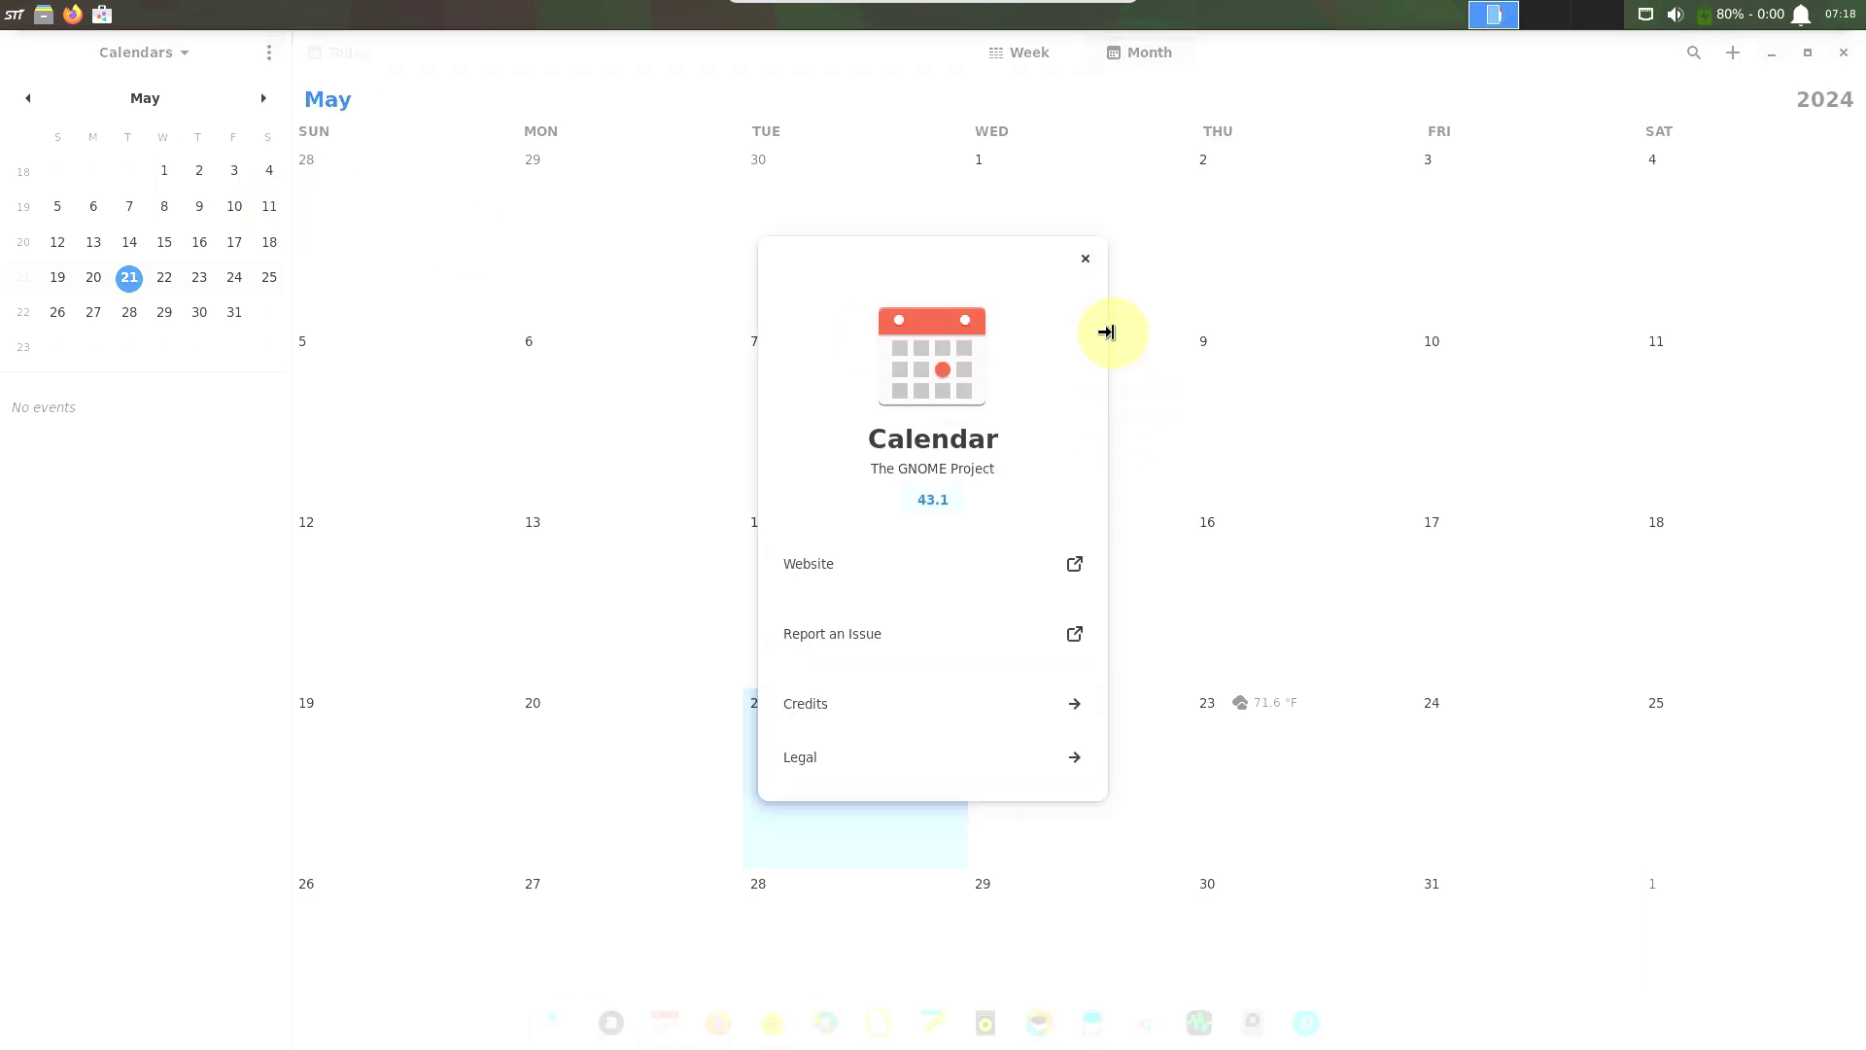
left_click(1086, 254)
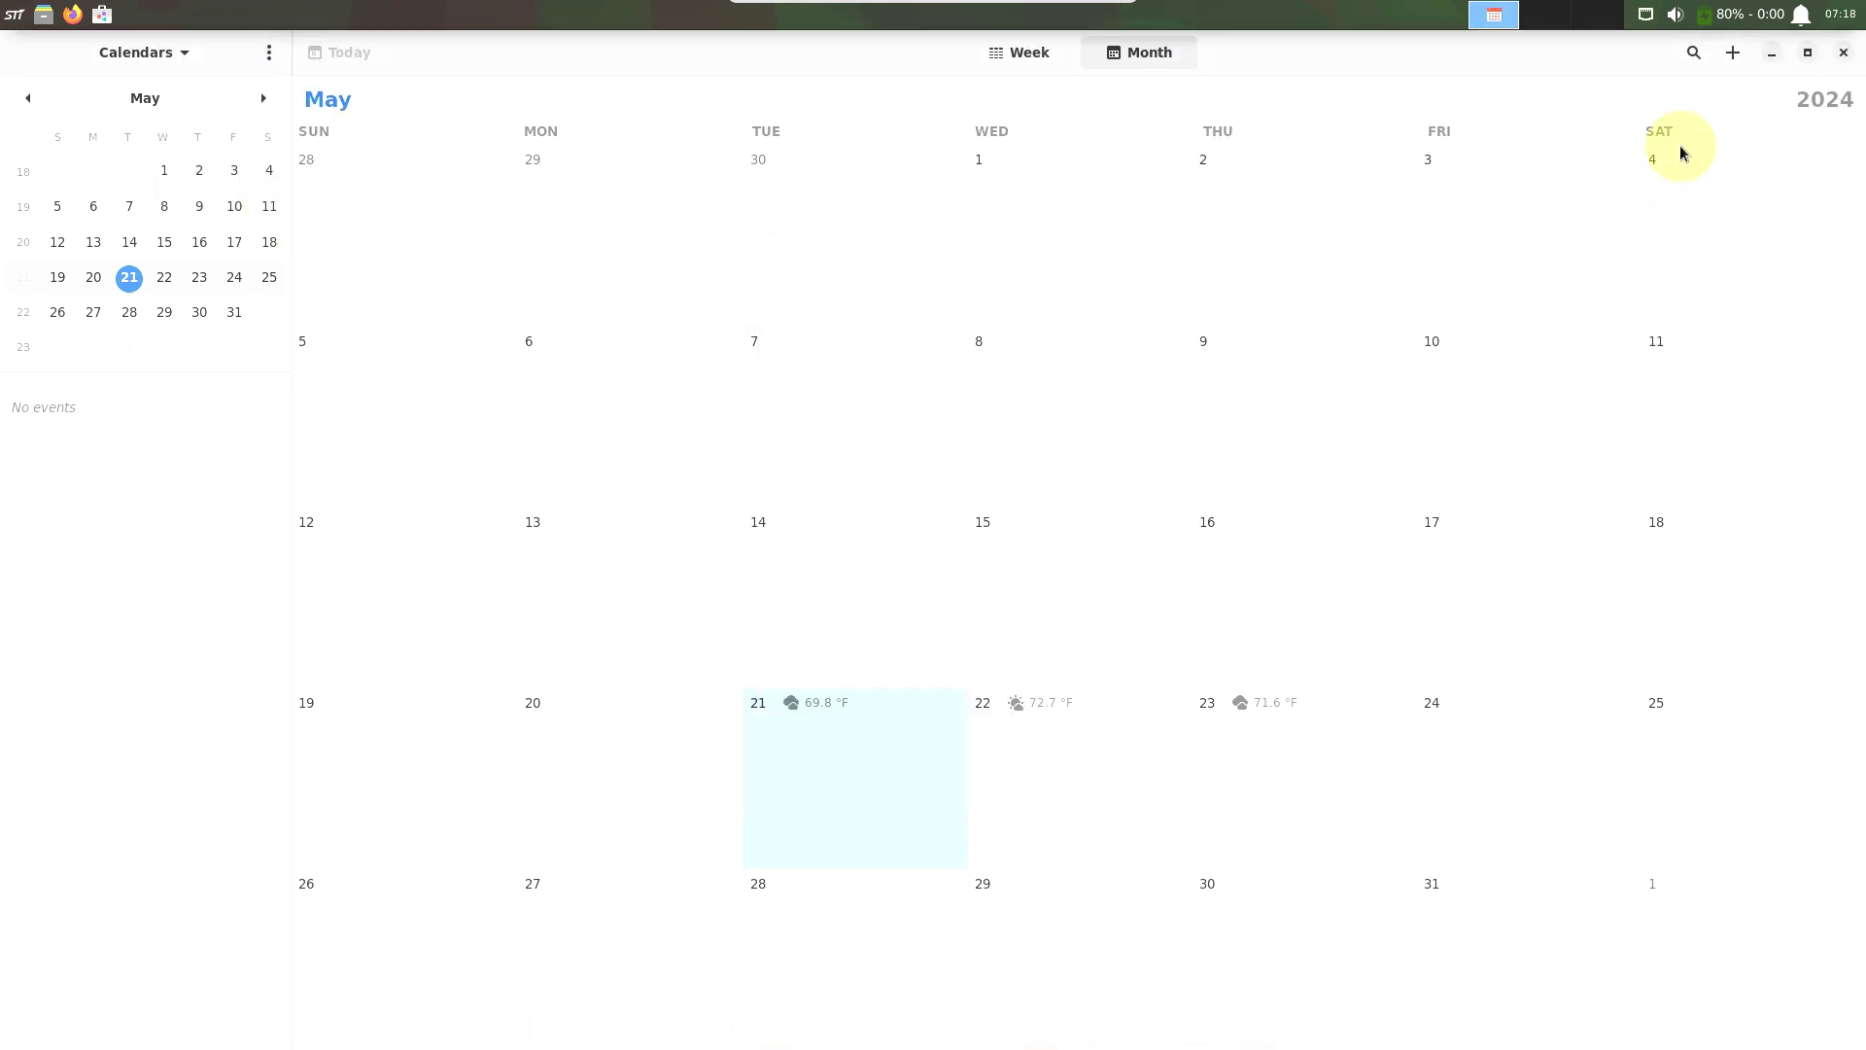
Close GNOME Calendar, view GParted's About details, then close GParted.
left_click(1842, 57)
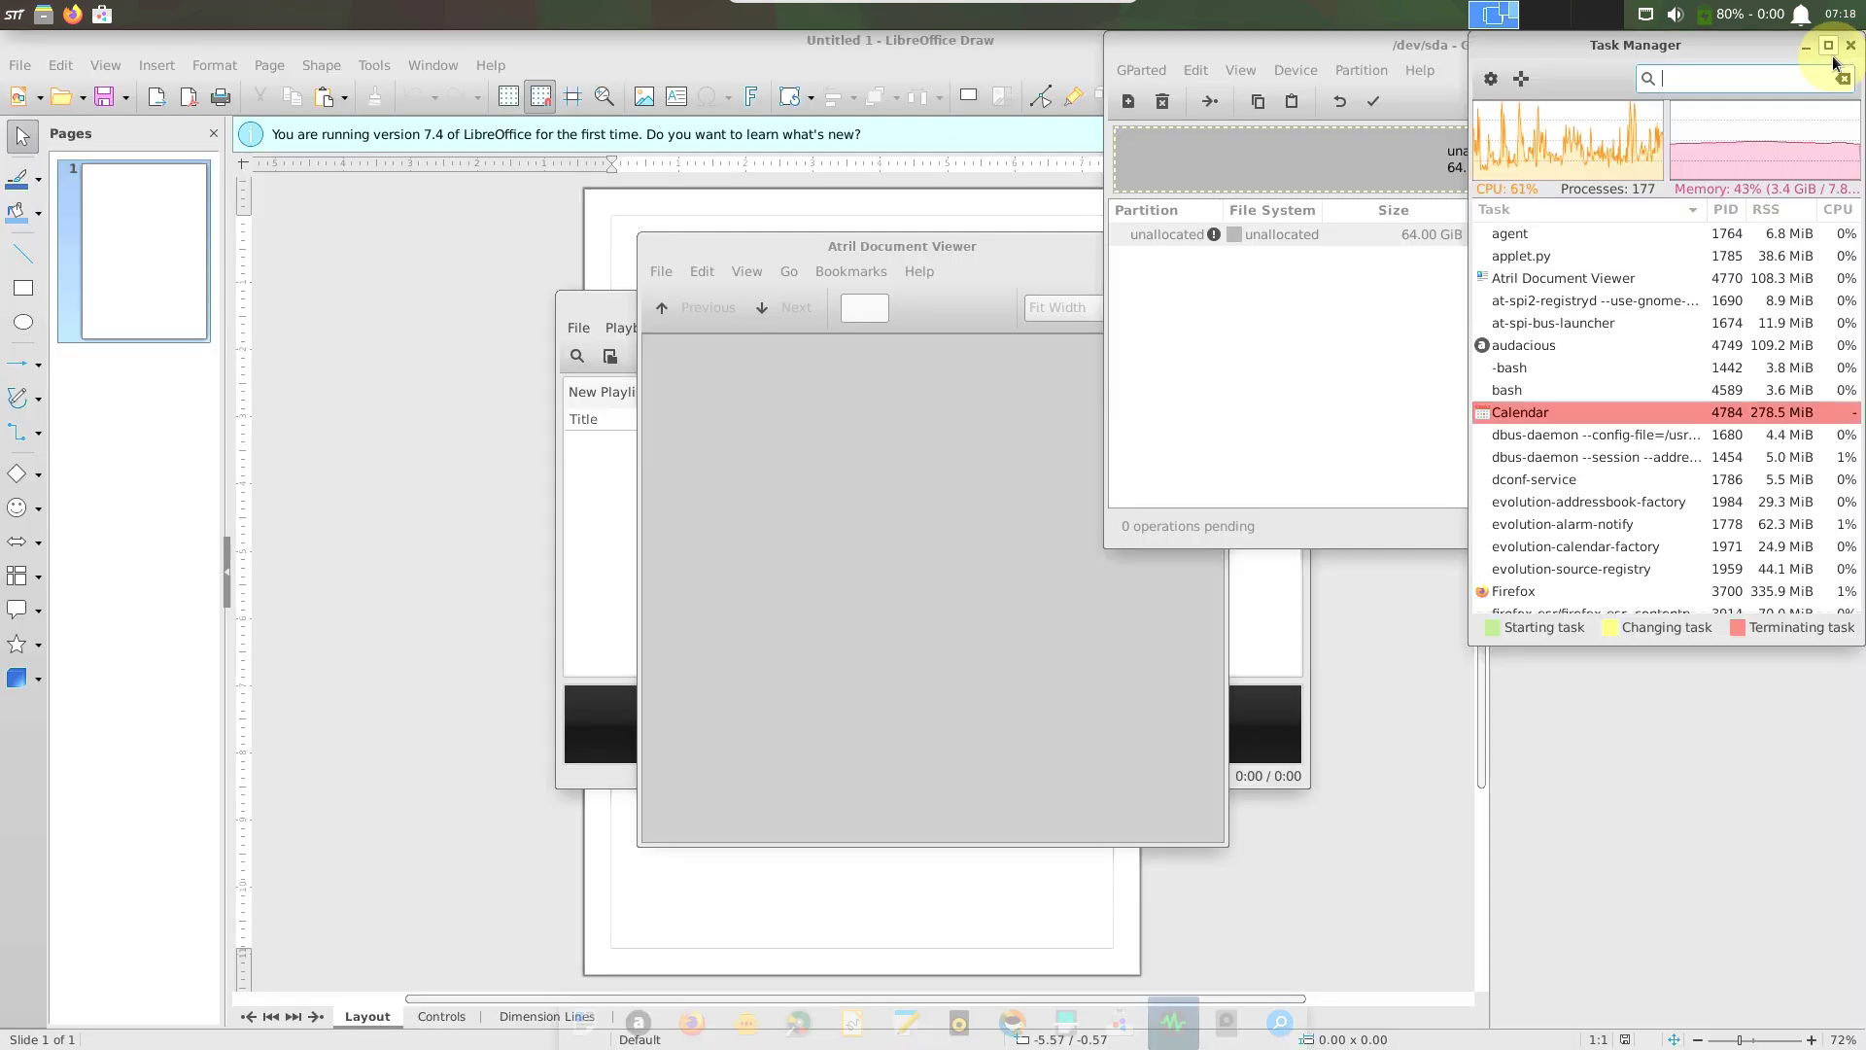
left_click(1271, 340)
left_click(1418, 71)
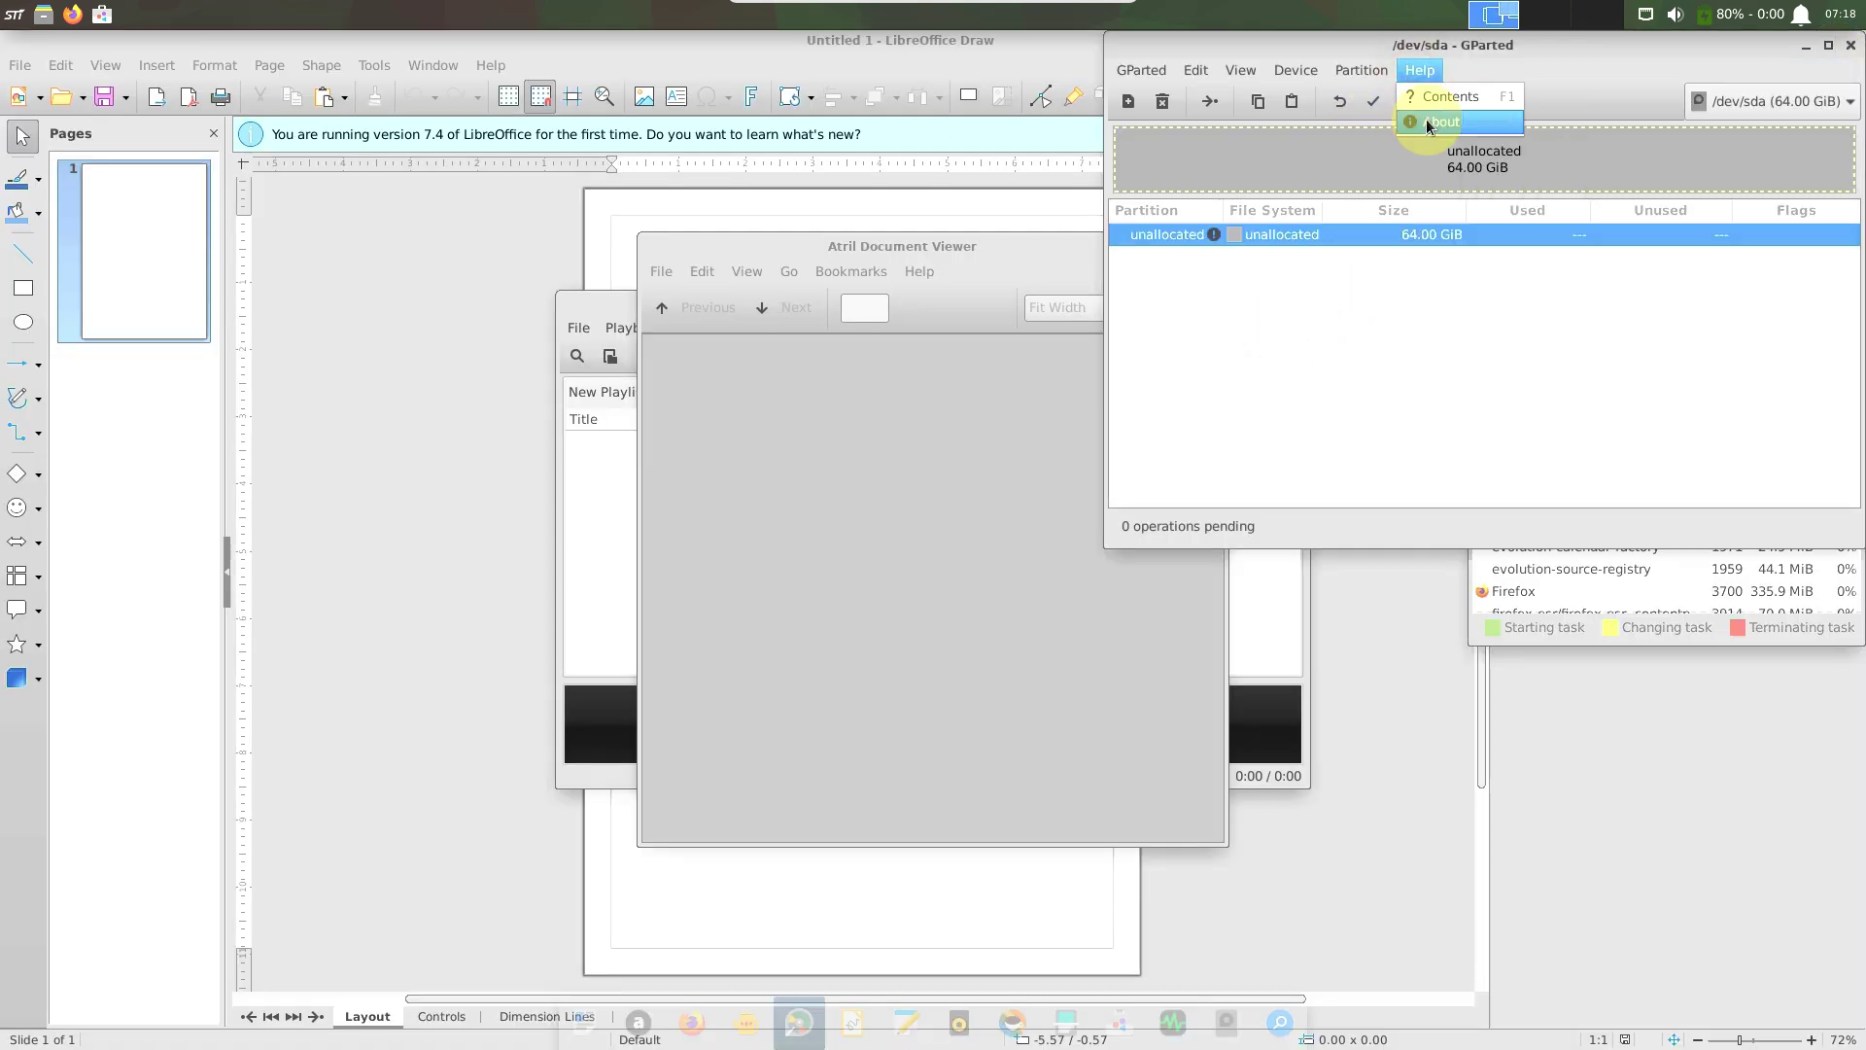
left_click(1425, 121)
left_click(1621, 474)
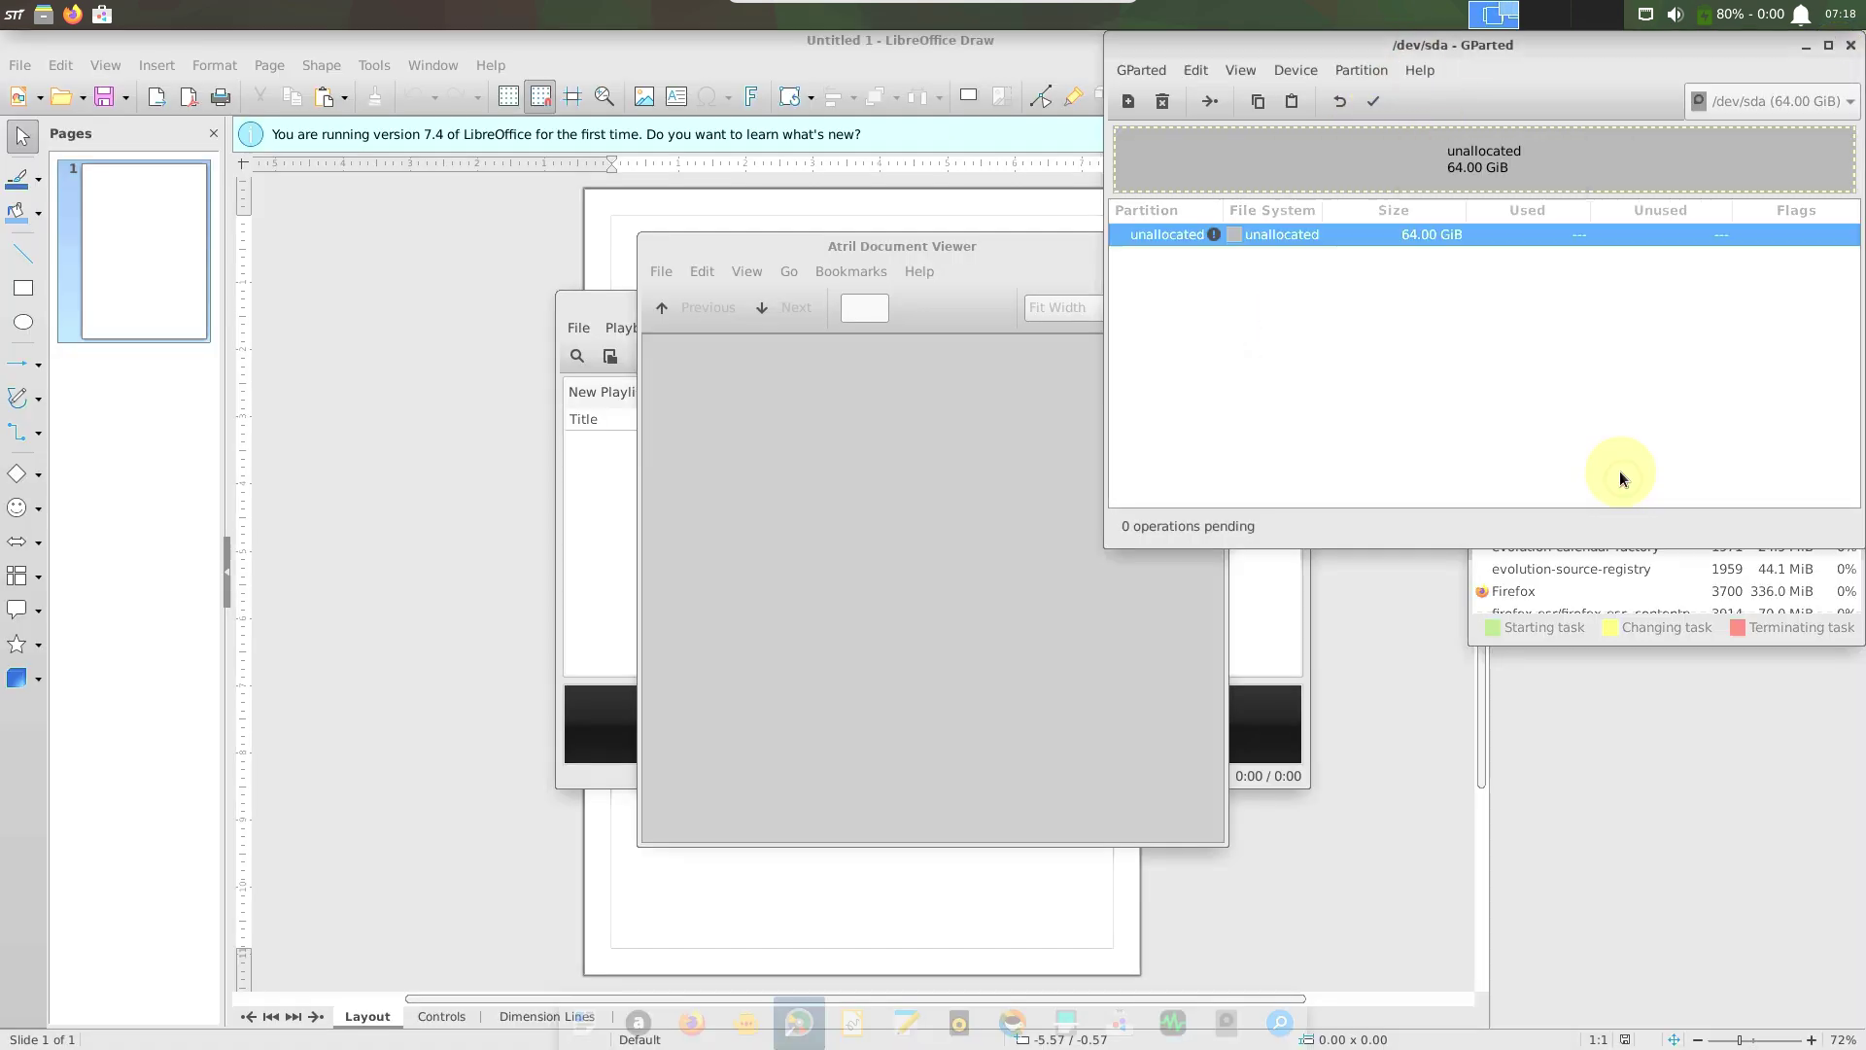
left_click(1847, 48)
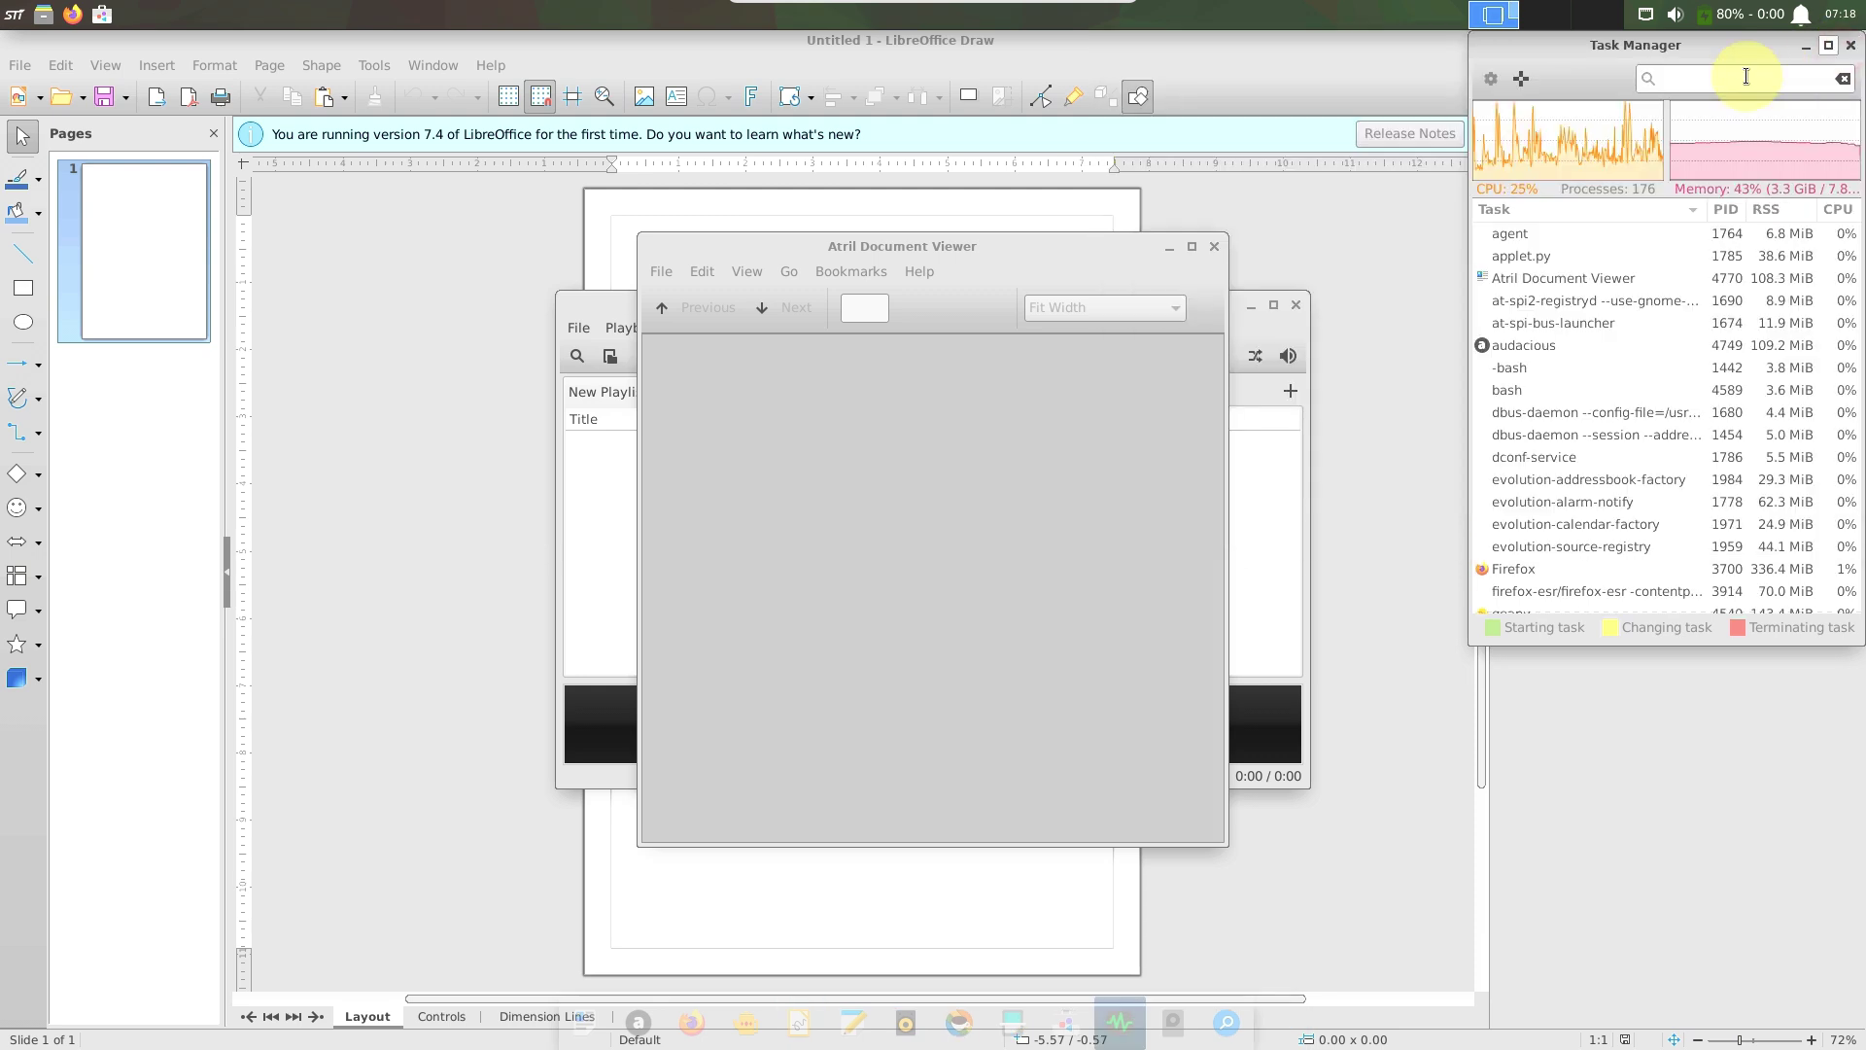
View the About Atril information in the document viewer and close it.
left_click(939, 279)
left_click(937, 321)
left_click(1115, 710)
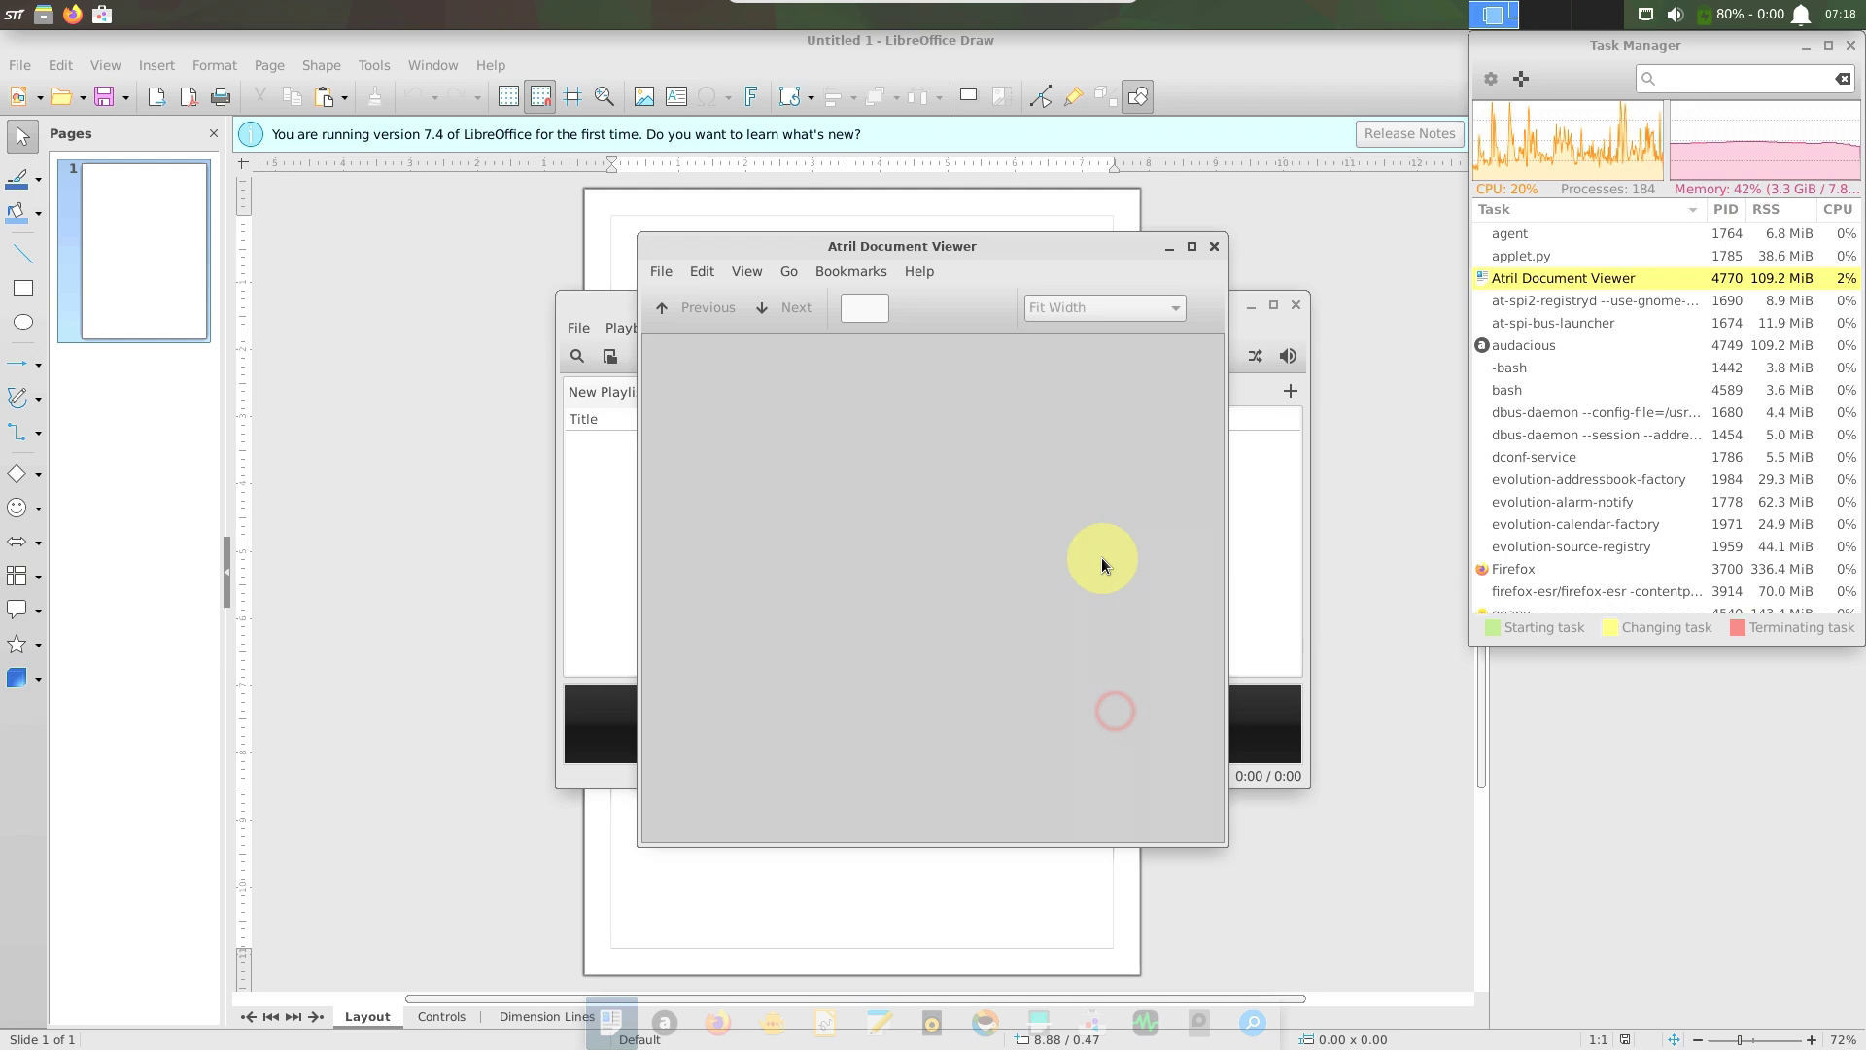
left_click(1213, 246)
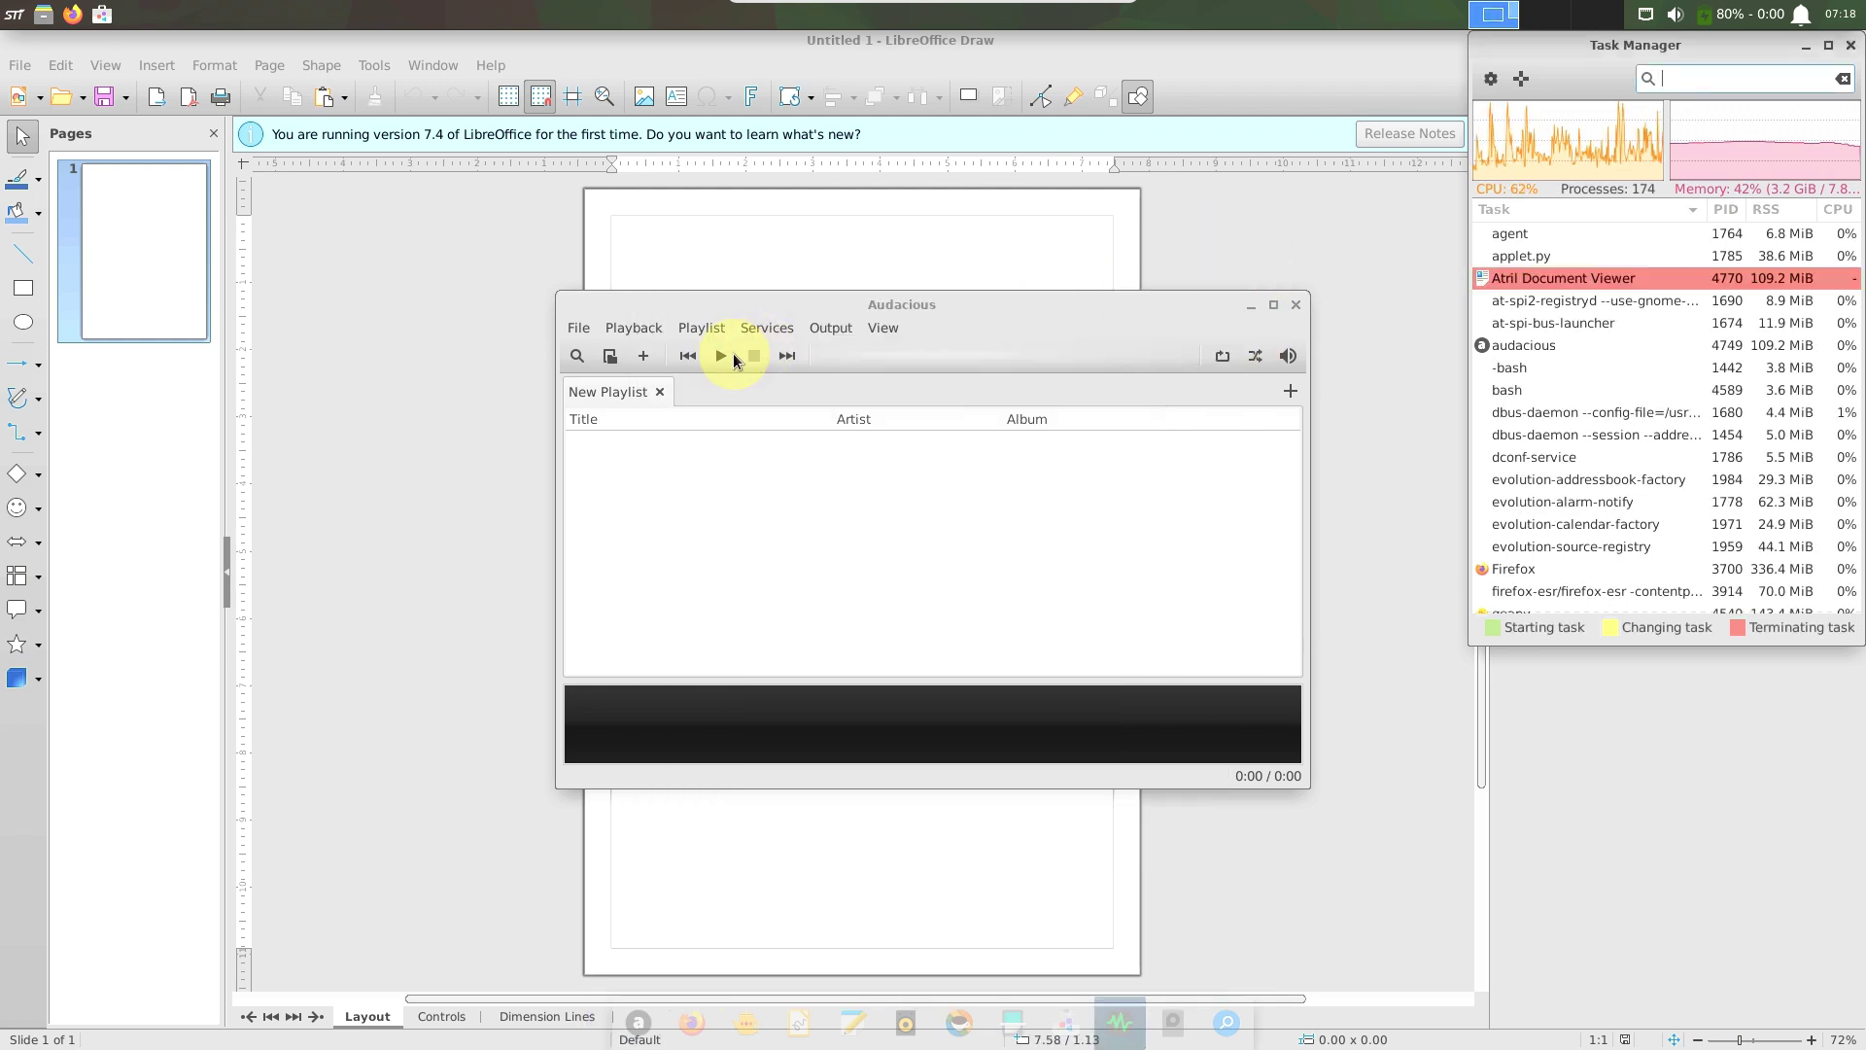
left_click(884, 327)
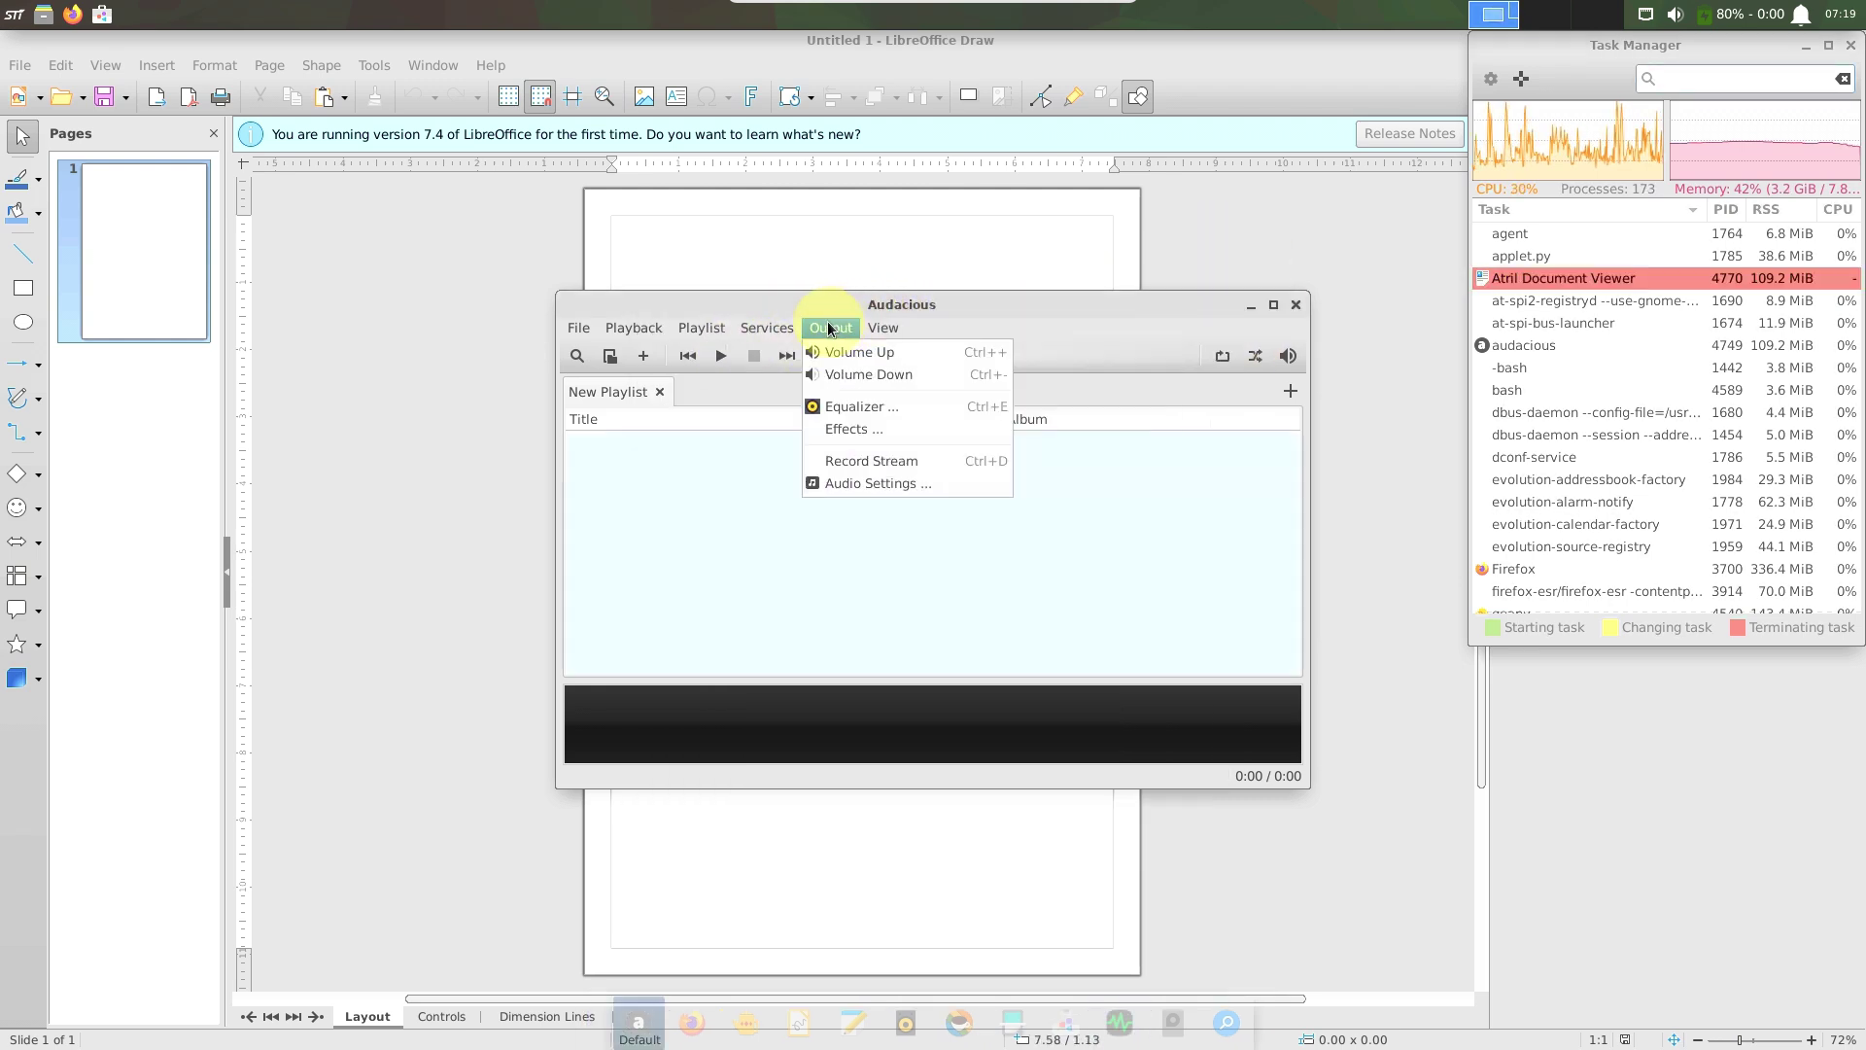
mouse_move(754, 340)
mouse_move(692, 334)
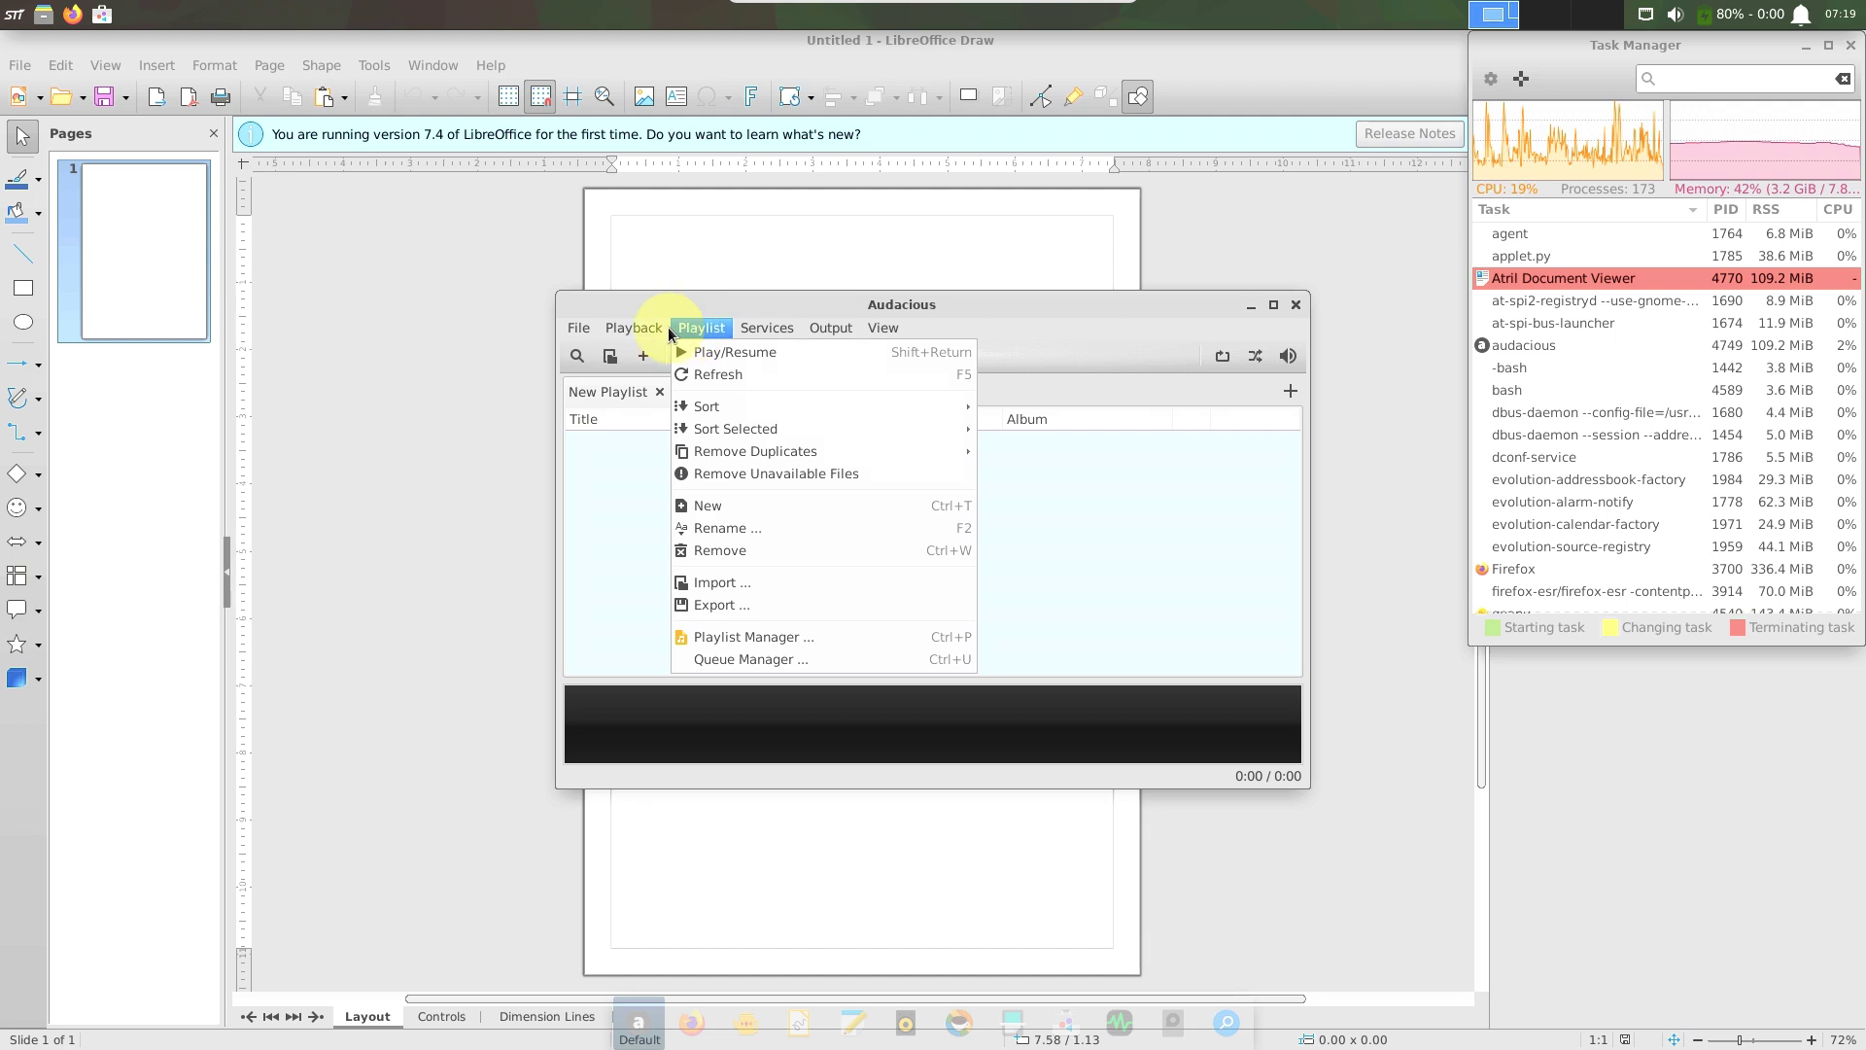
mouse_move(578, 330)
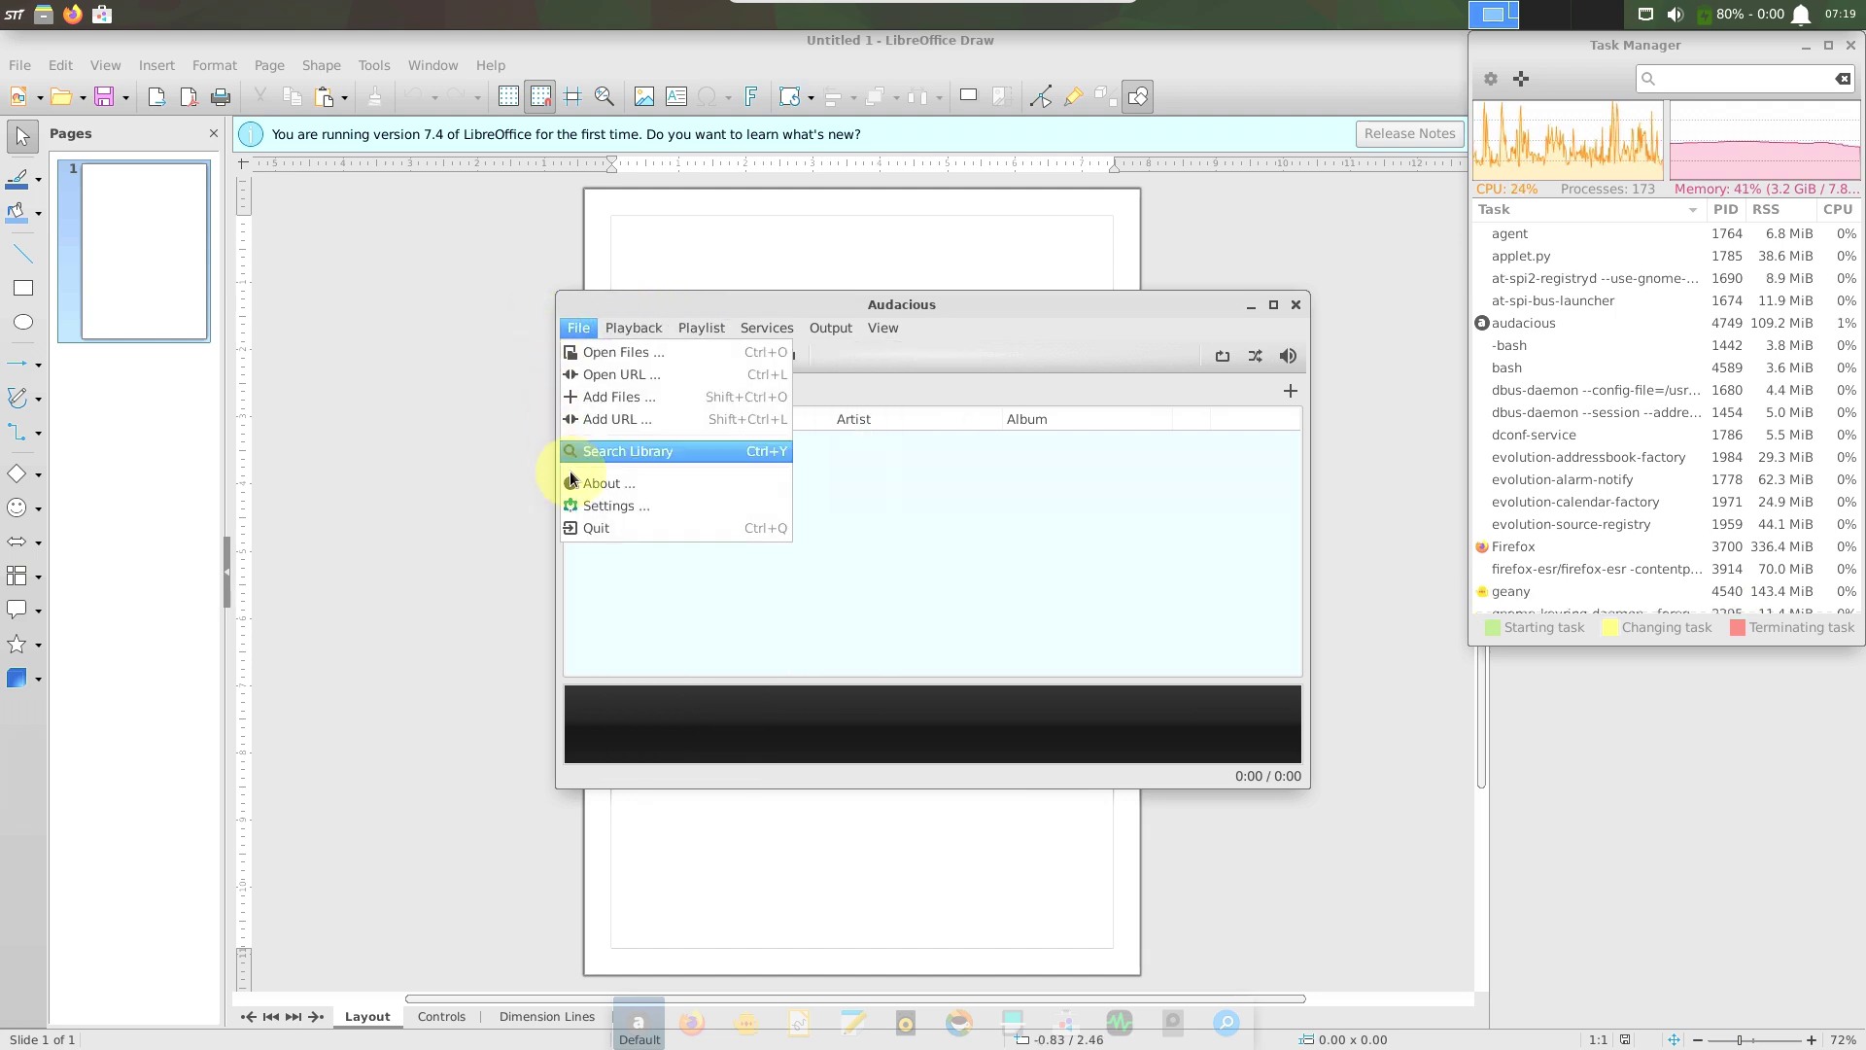
left_click(600, 489)
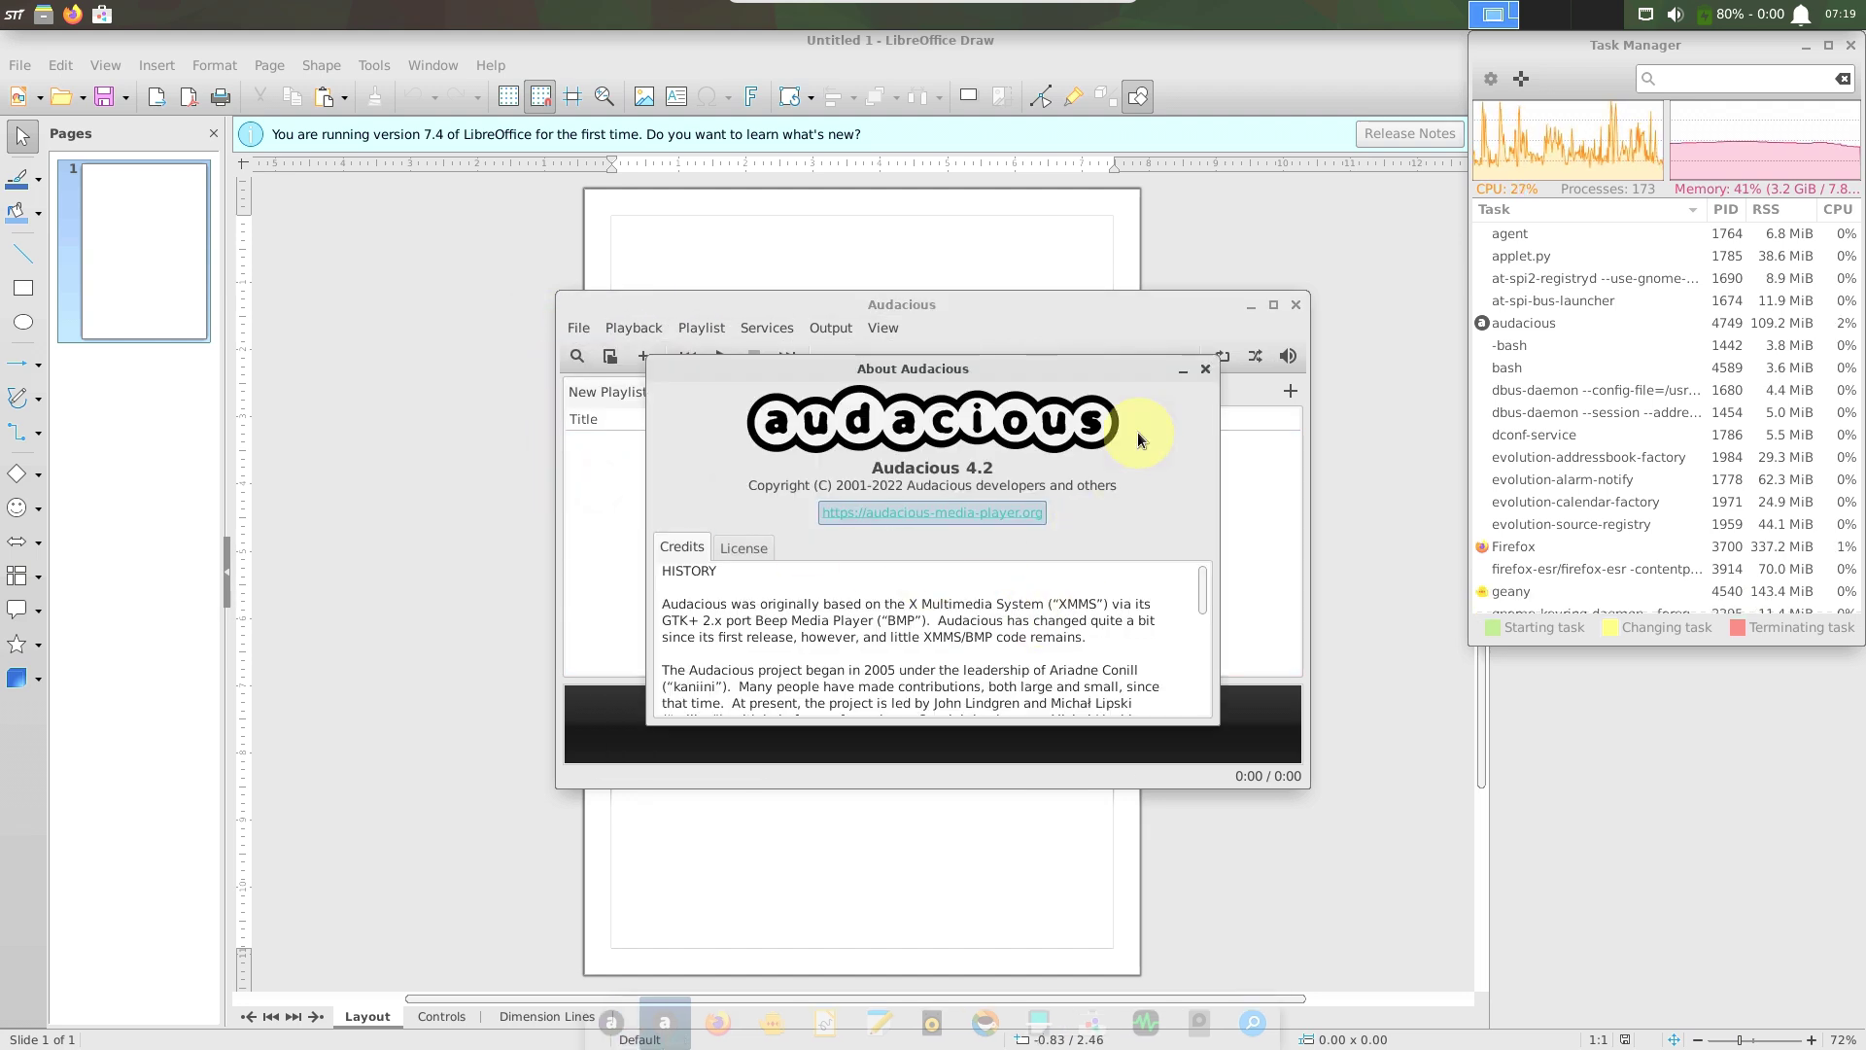
left_click(1205, 370)
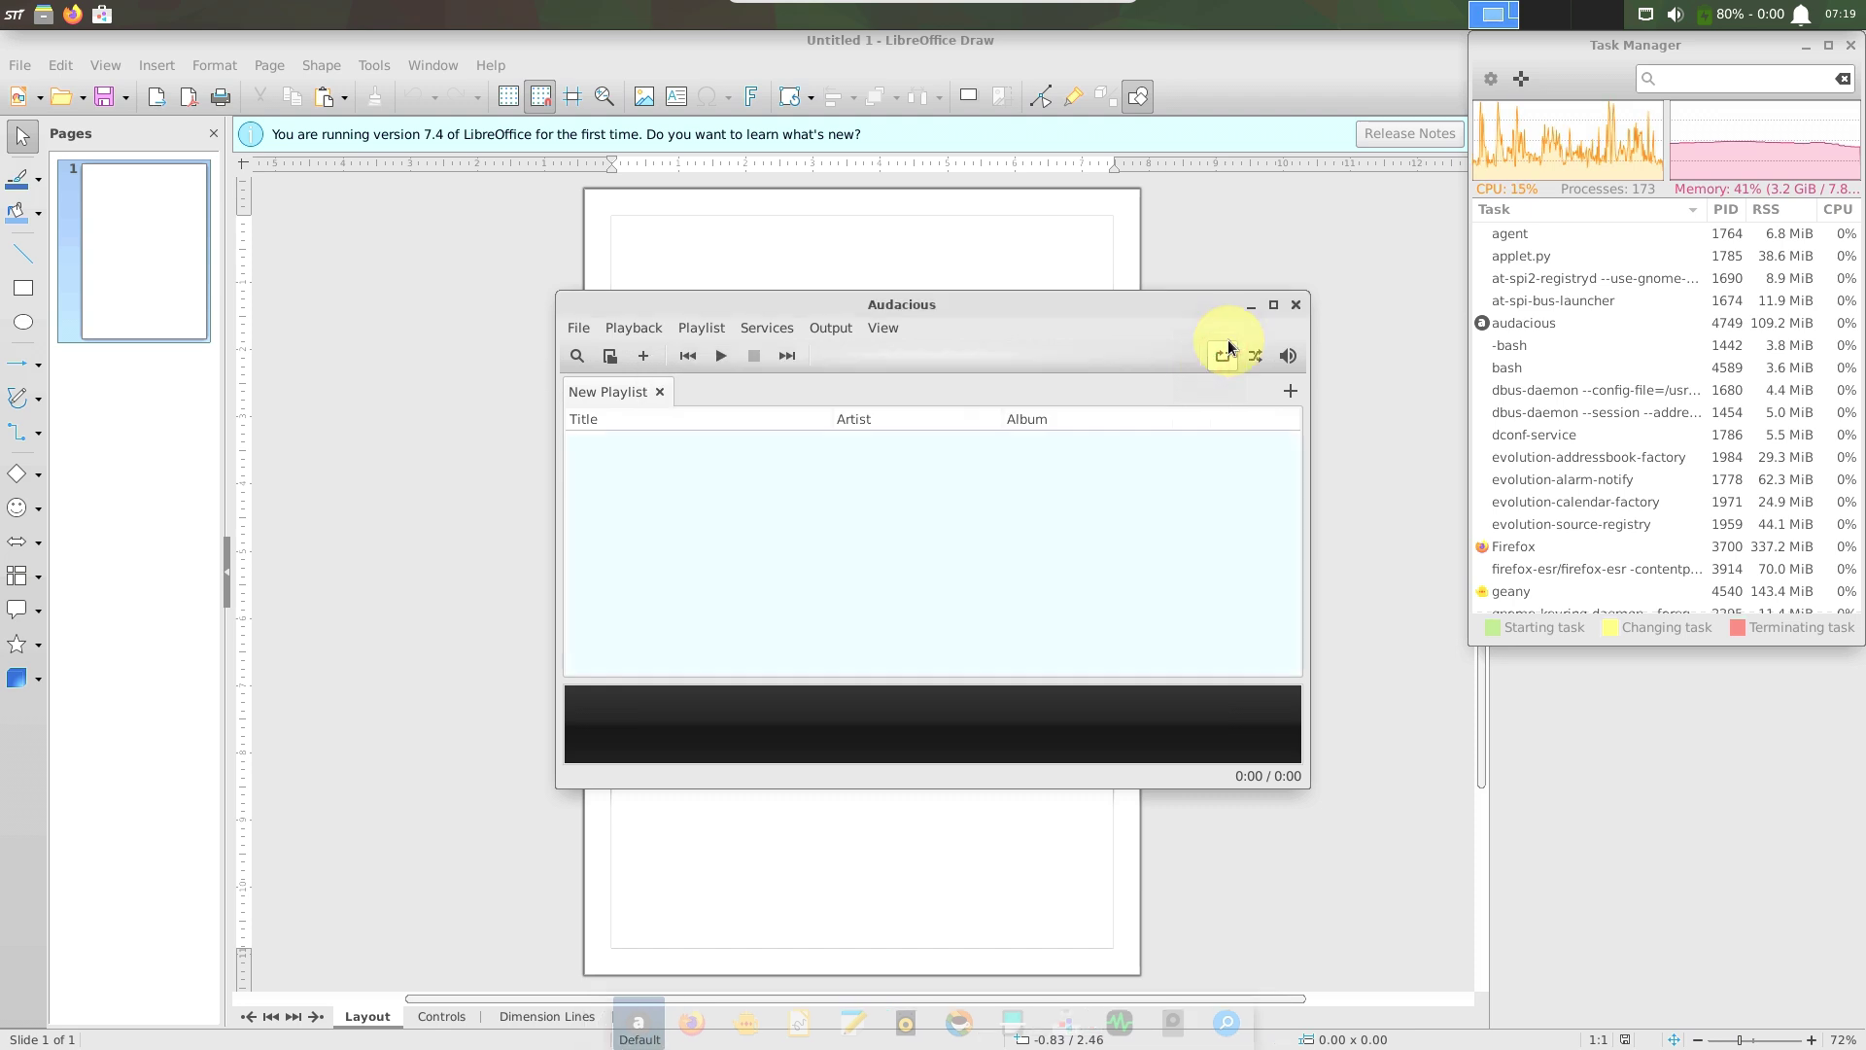
Quit Audacious and review Volume Control's Playback, Recording, Output Devices and Input Devices tabs.
left_click(1293, 307)
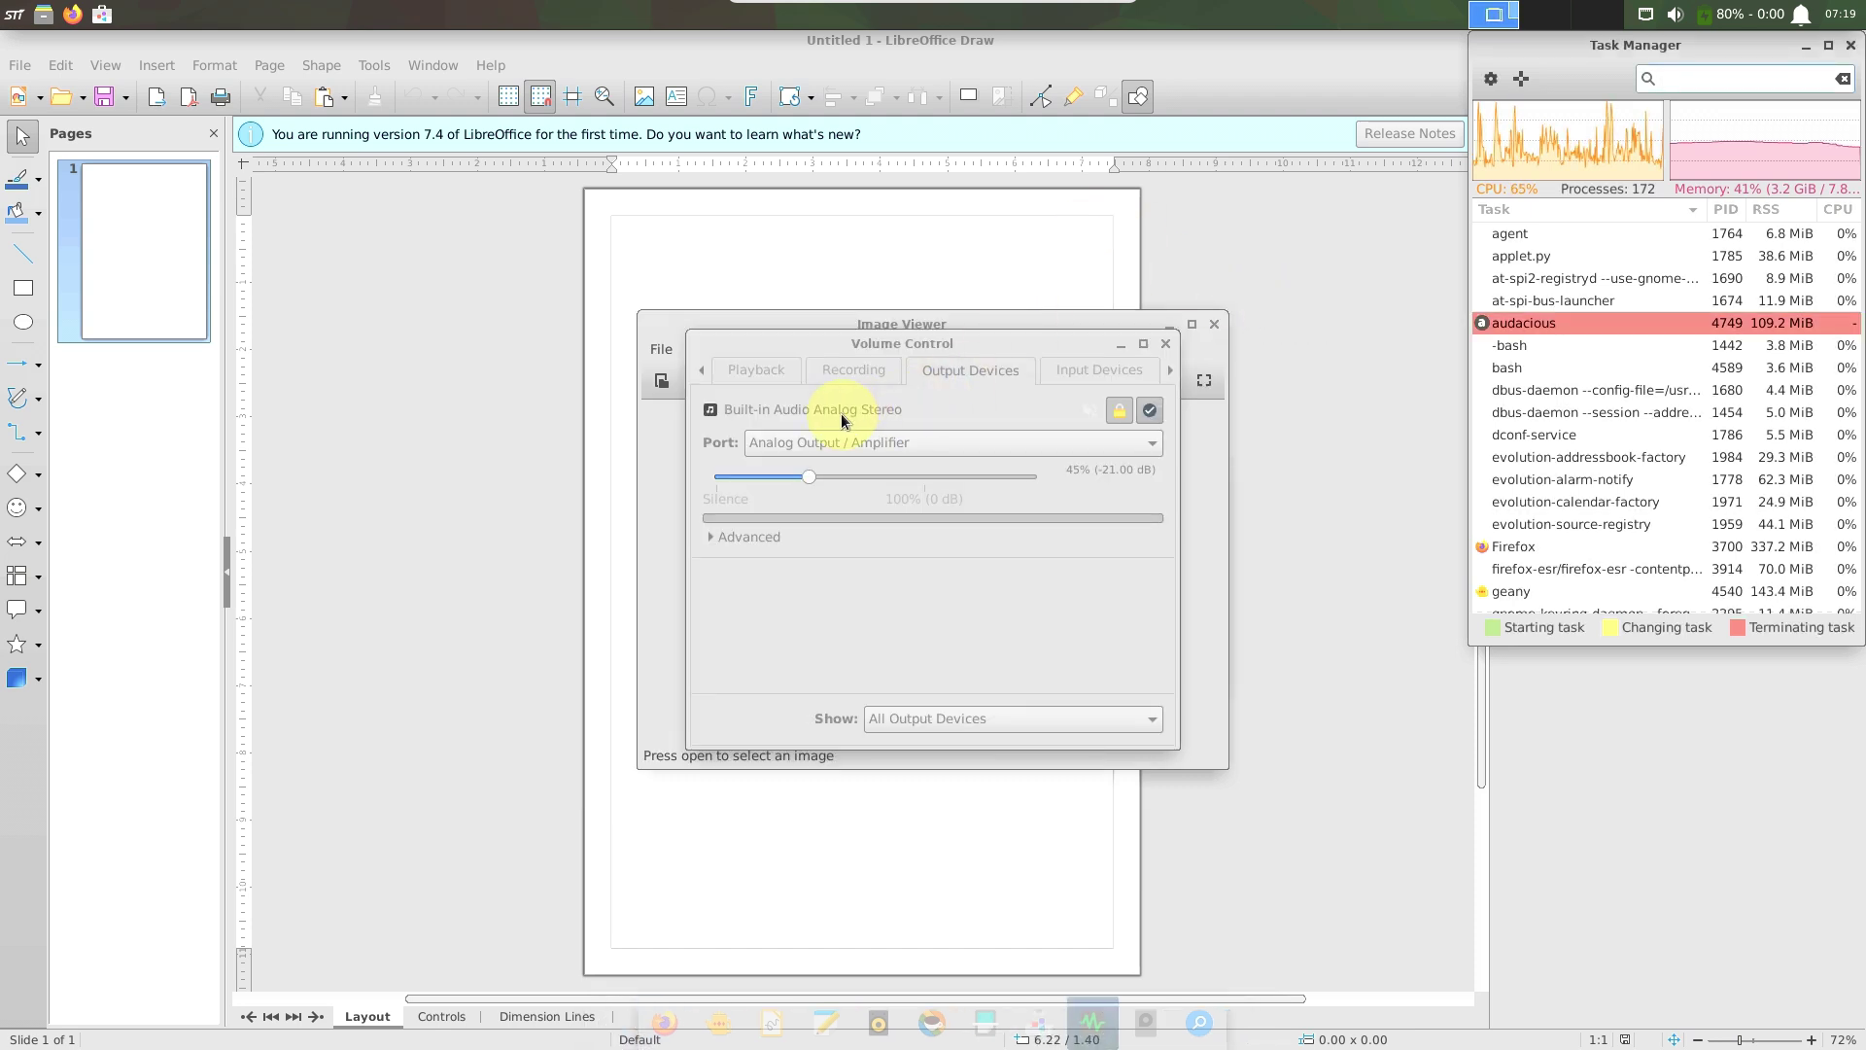
left_click(789, 344)
left_click(744, 374)
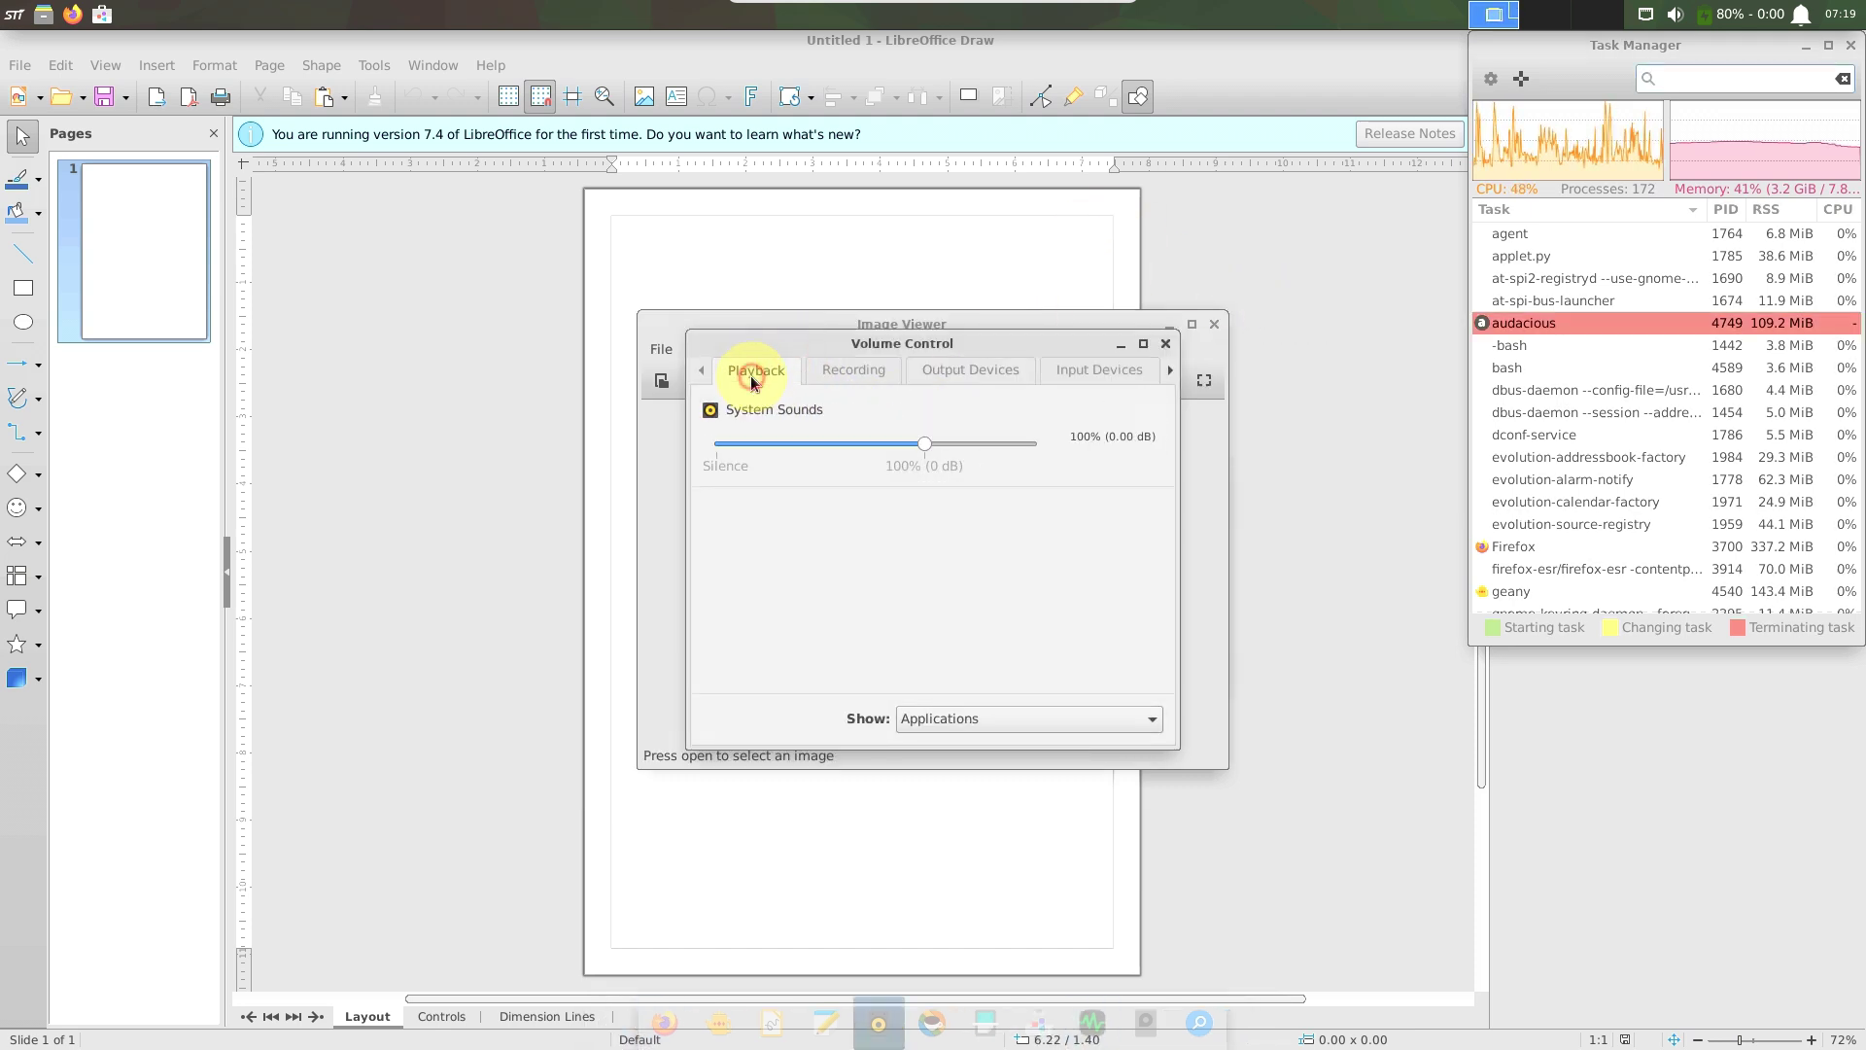
left_click(864, 375)
left_click(947, 375)
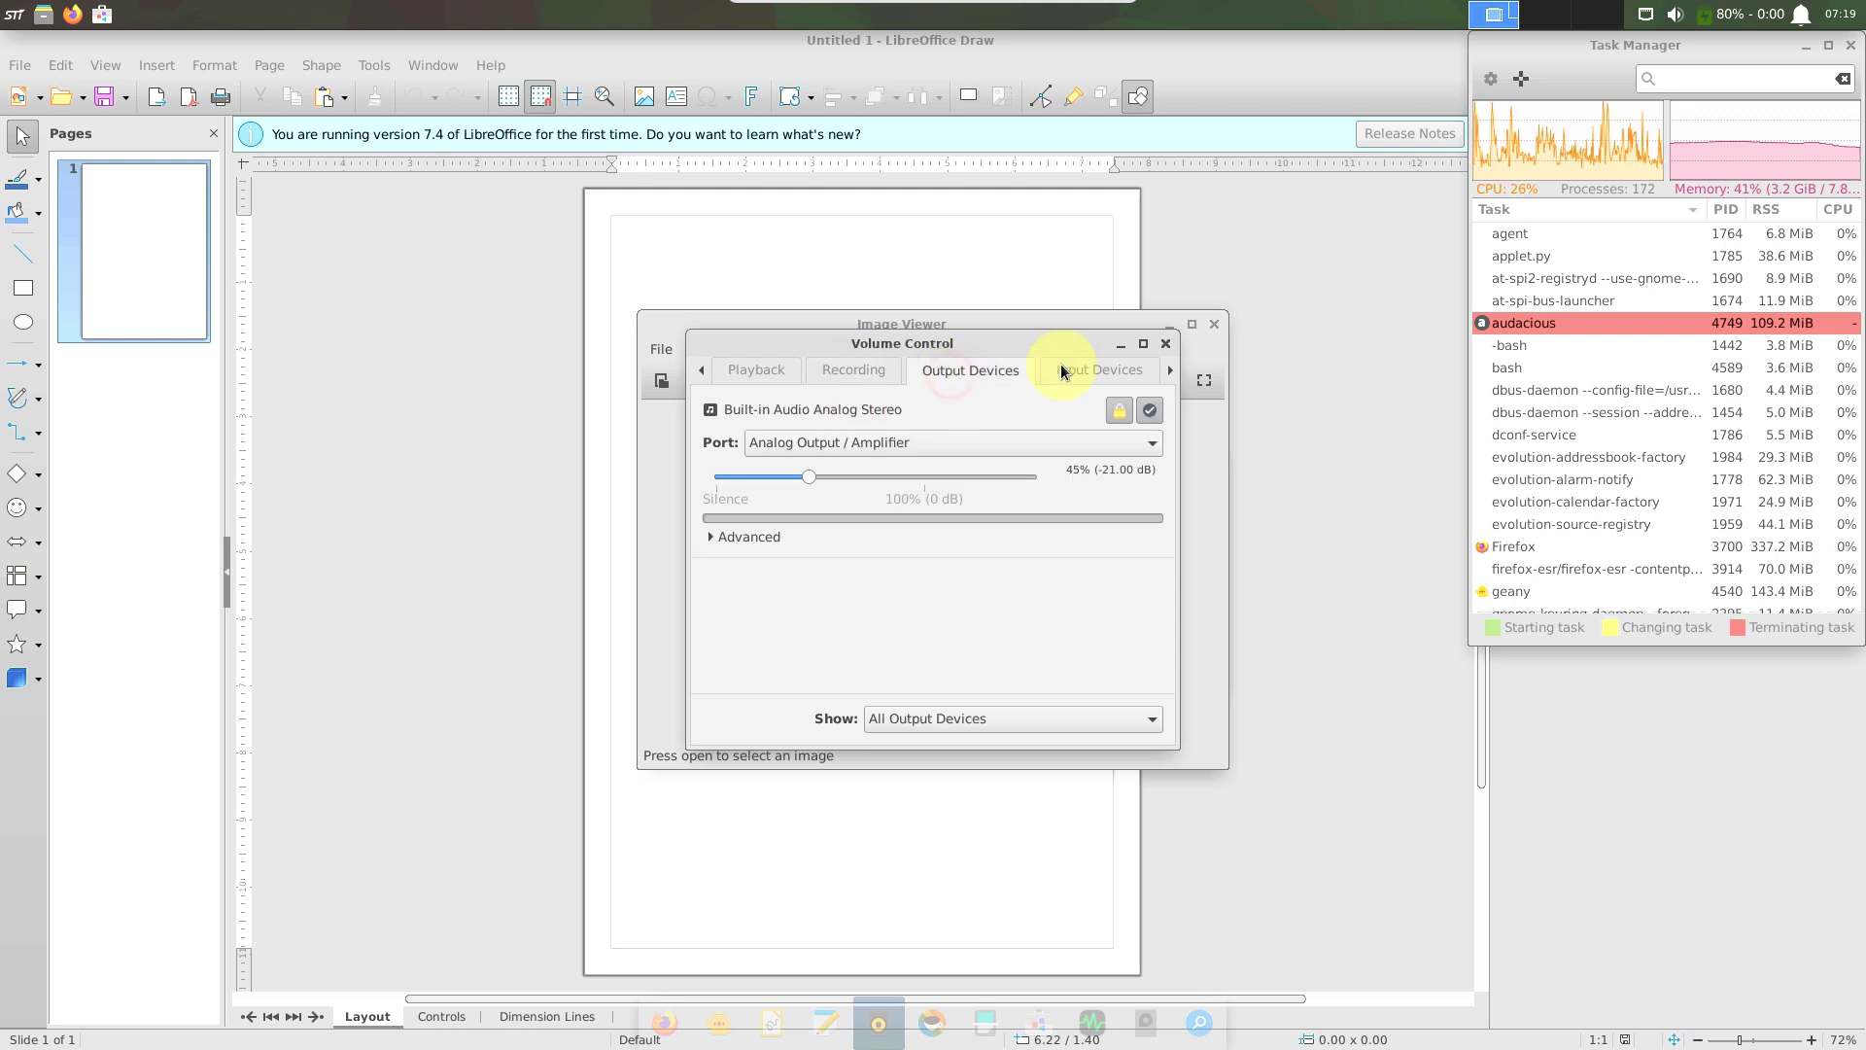
left_click(1067, 371)
Check the Configuration tab's audio profile list without changing it, then close Volume Control.
left_click(1171, 370)
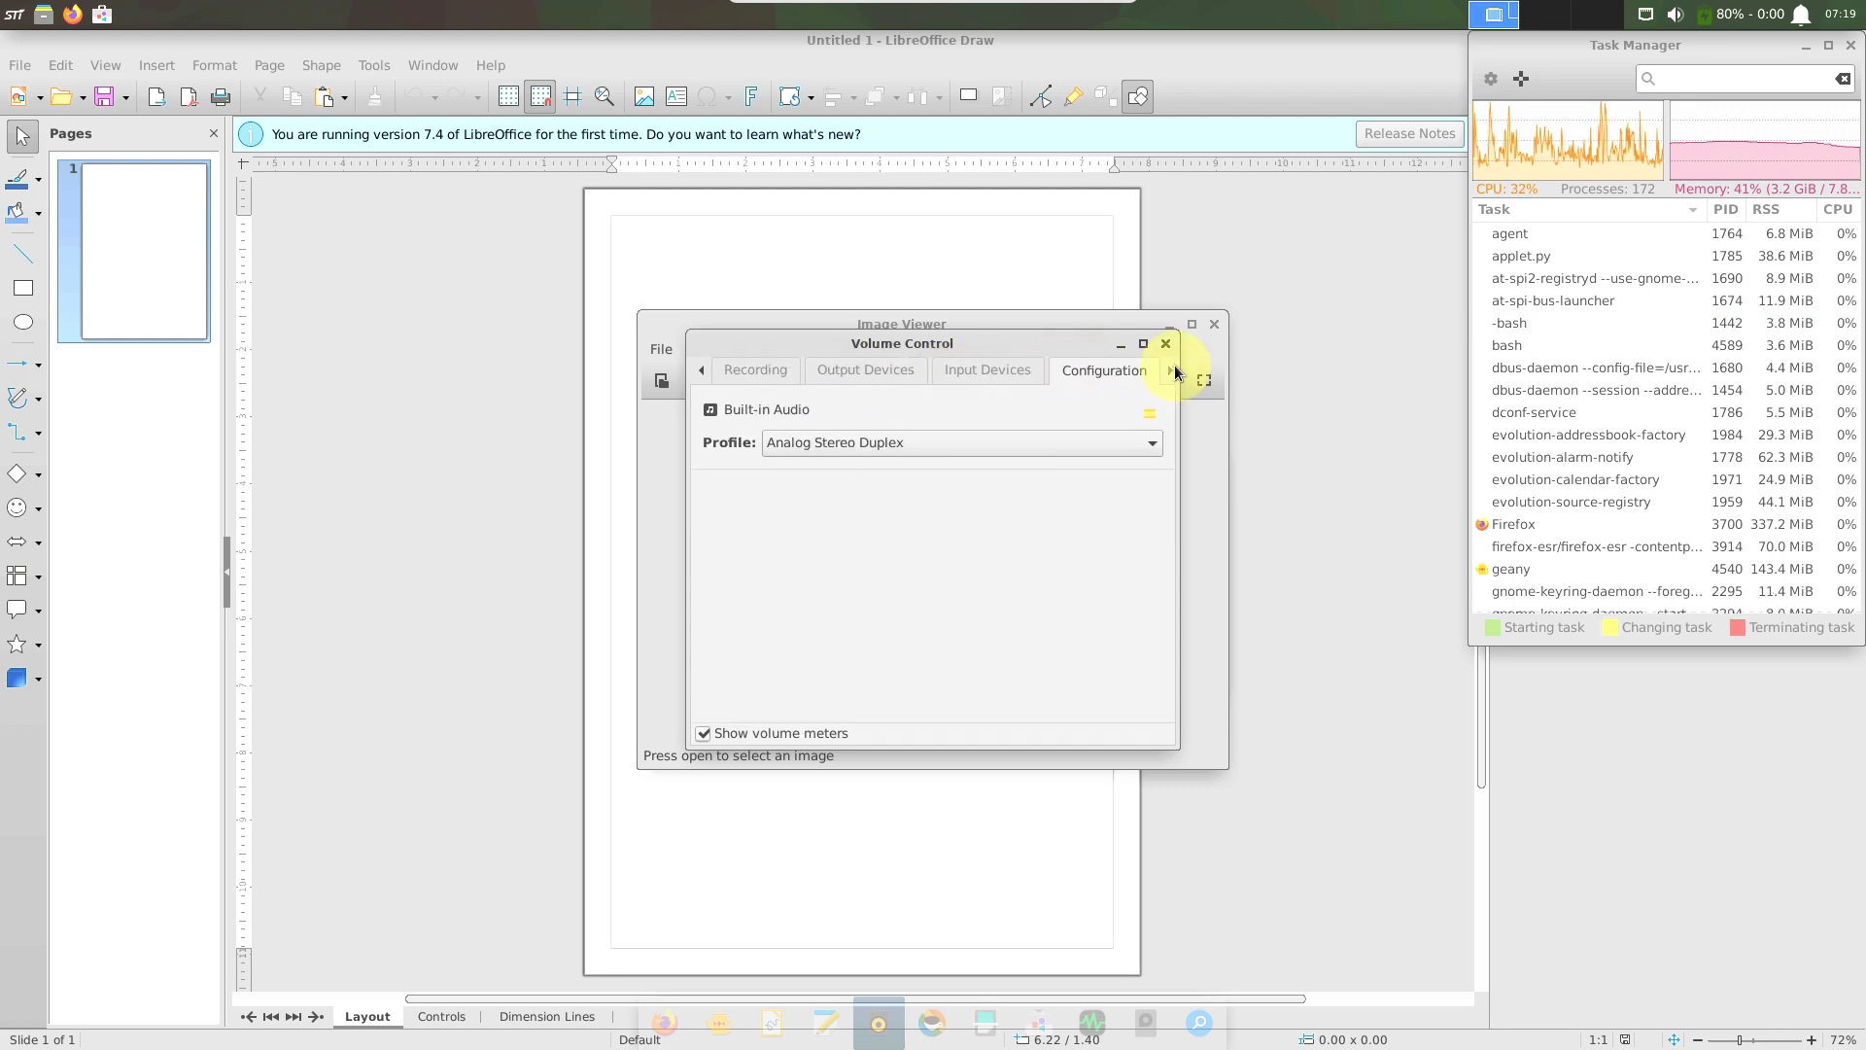
left_click(1072, 443)
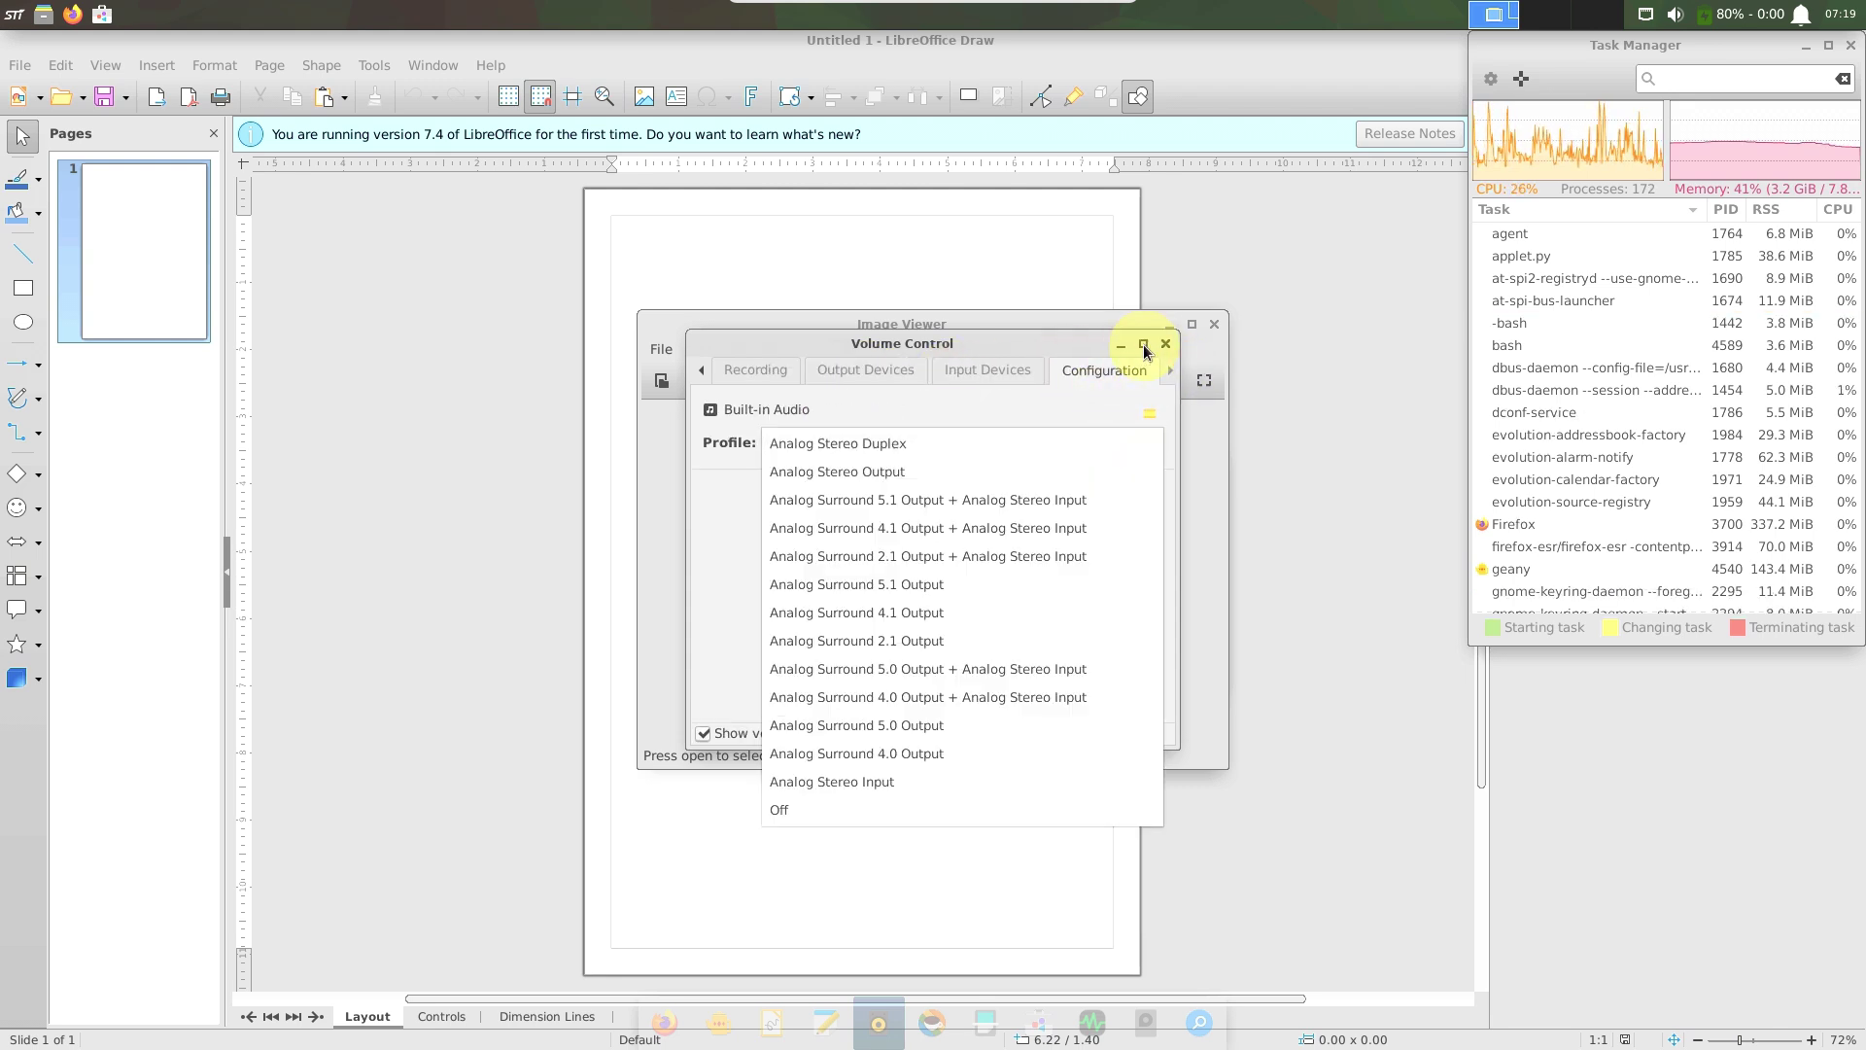
left_click(1162, 345)
left_click(1163, 345)
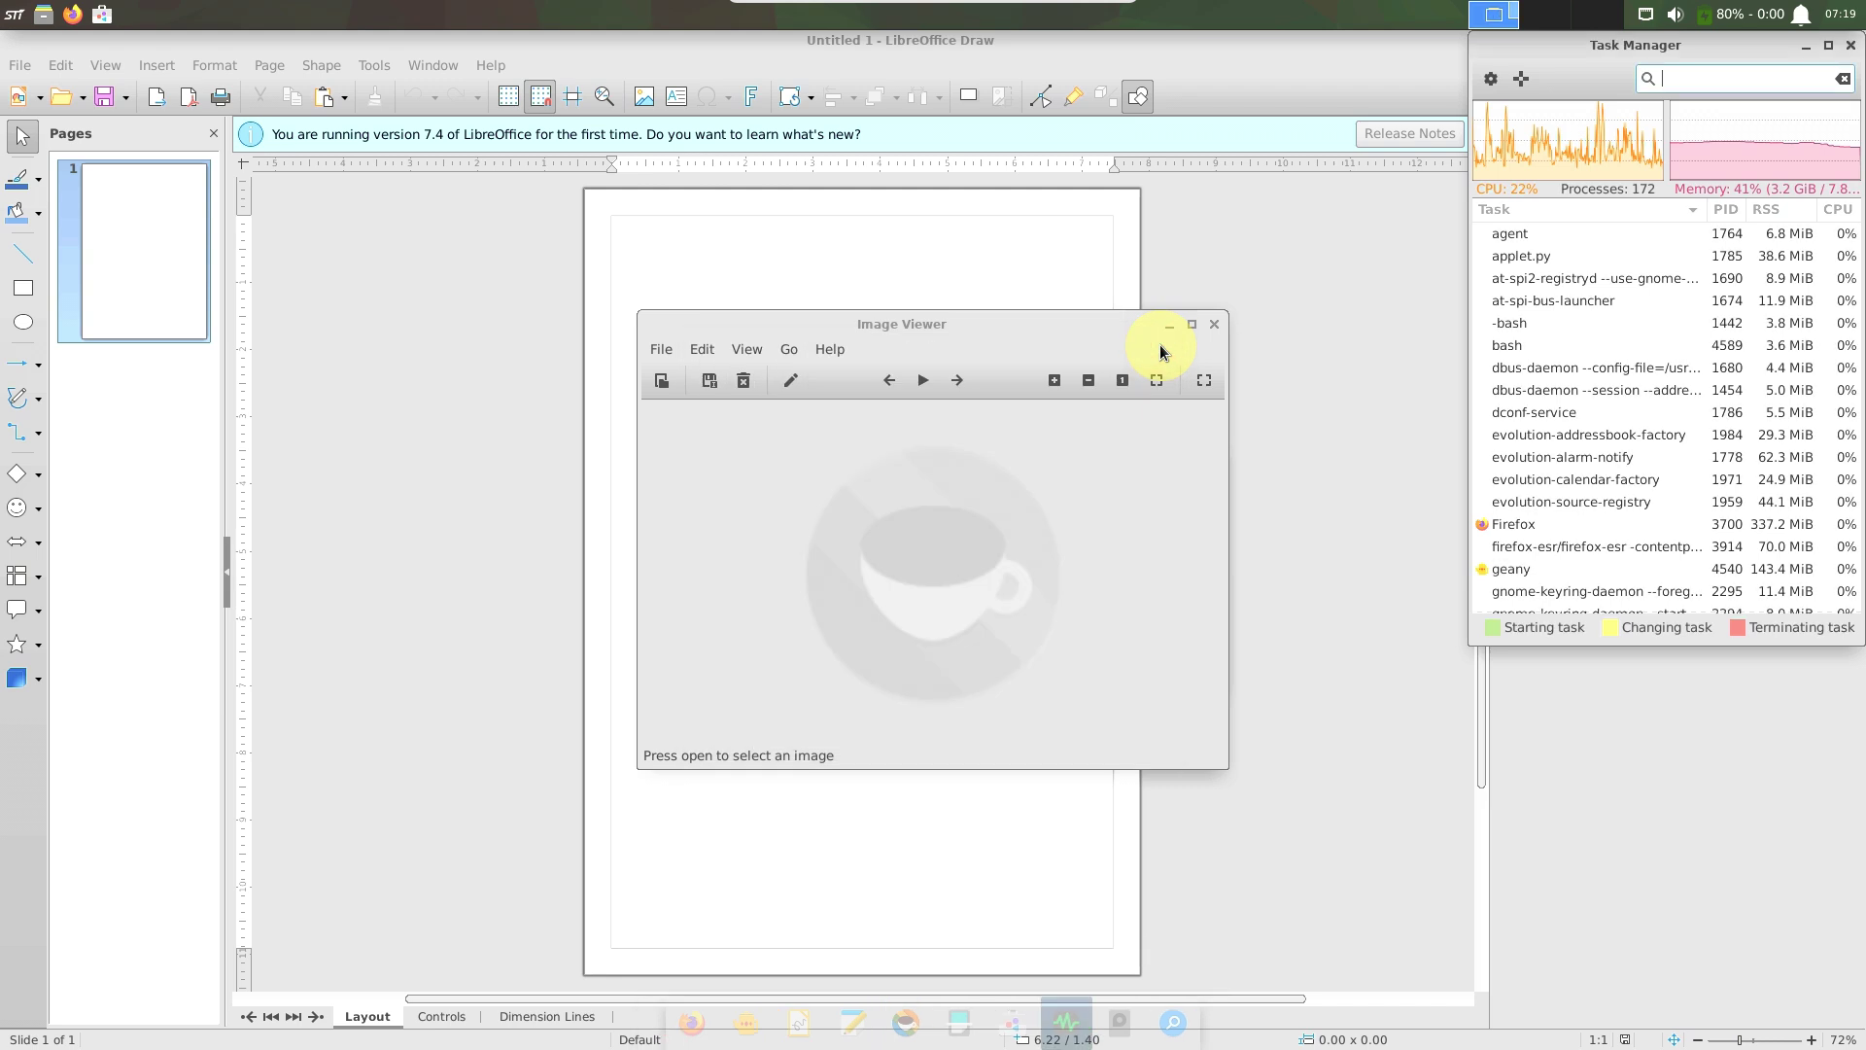
View the About ristretto information, then close the image viewer.
left_click(829, 349)
left_click(837, 392)
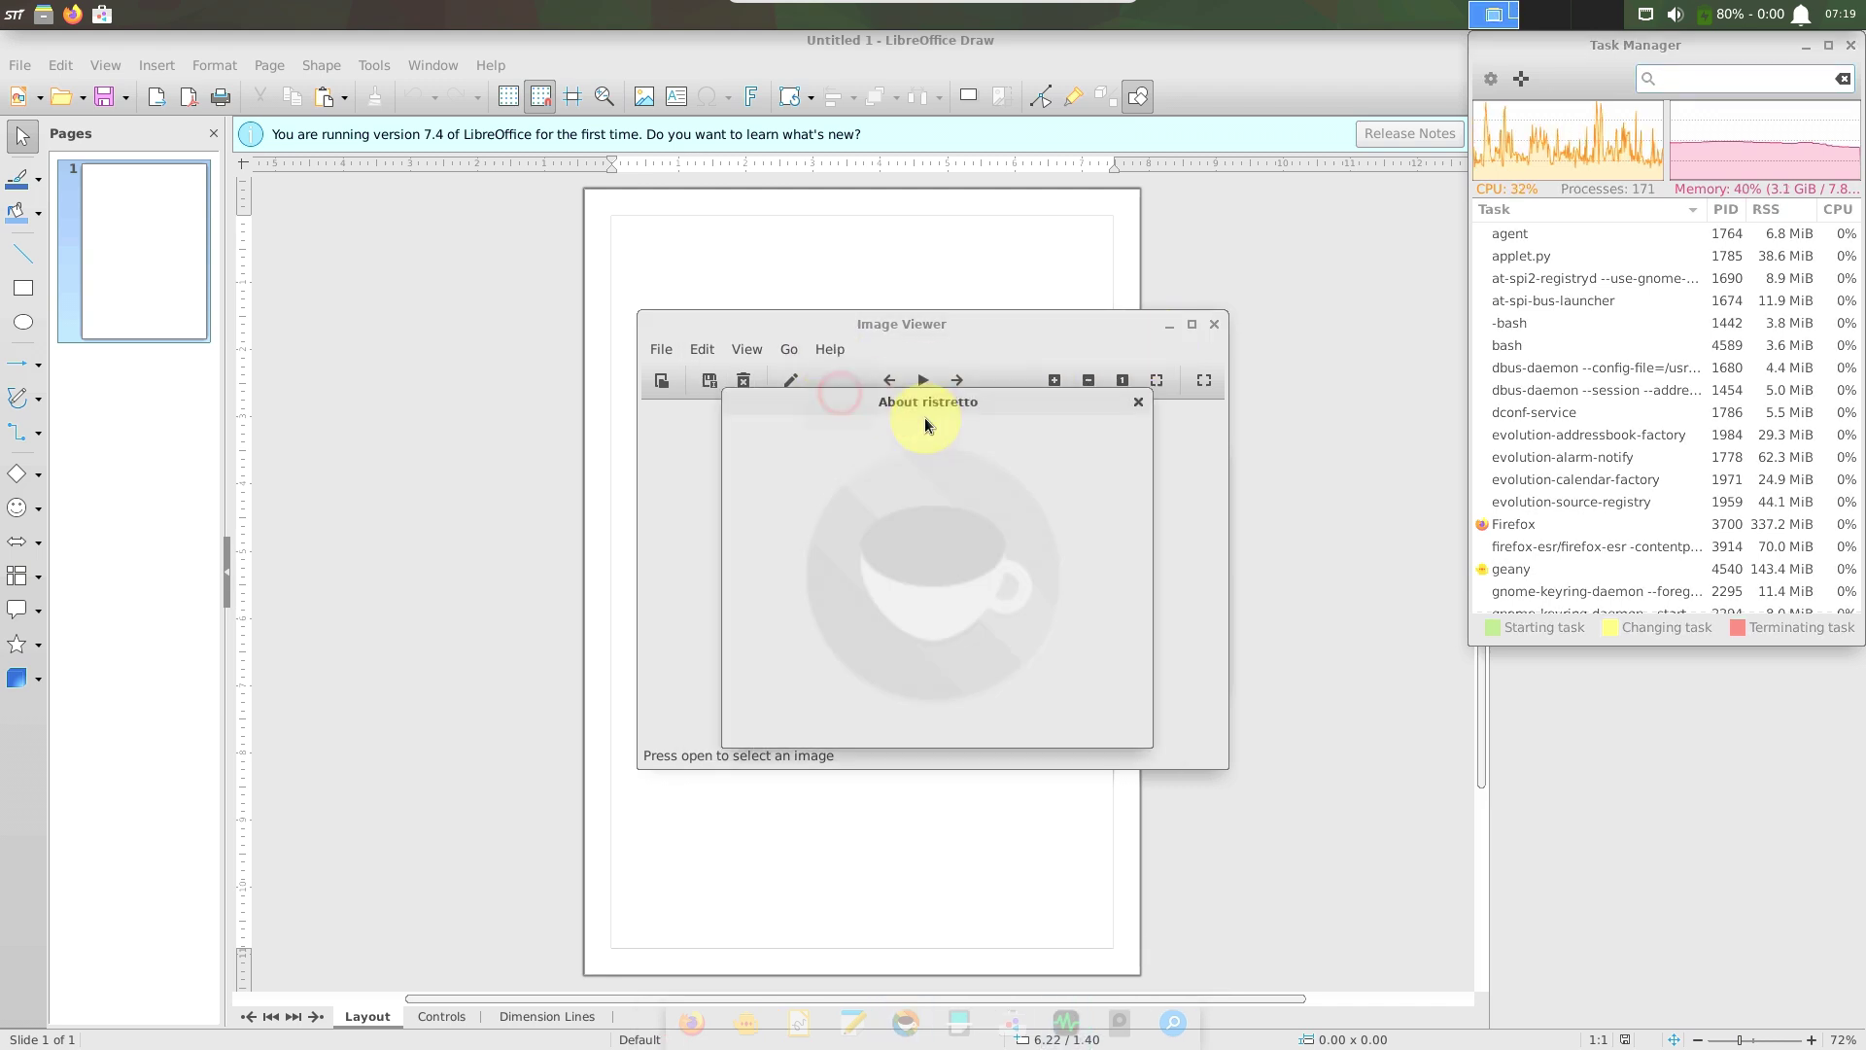
left_click(1137, 403)
left_click(1213, 324)
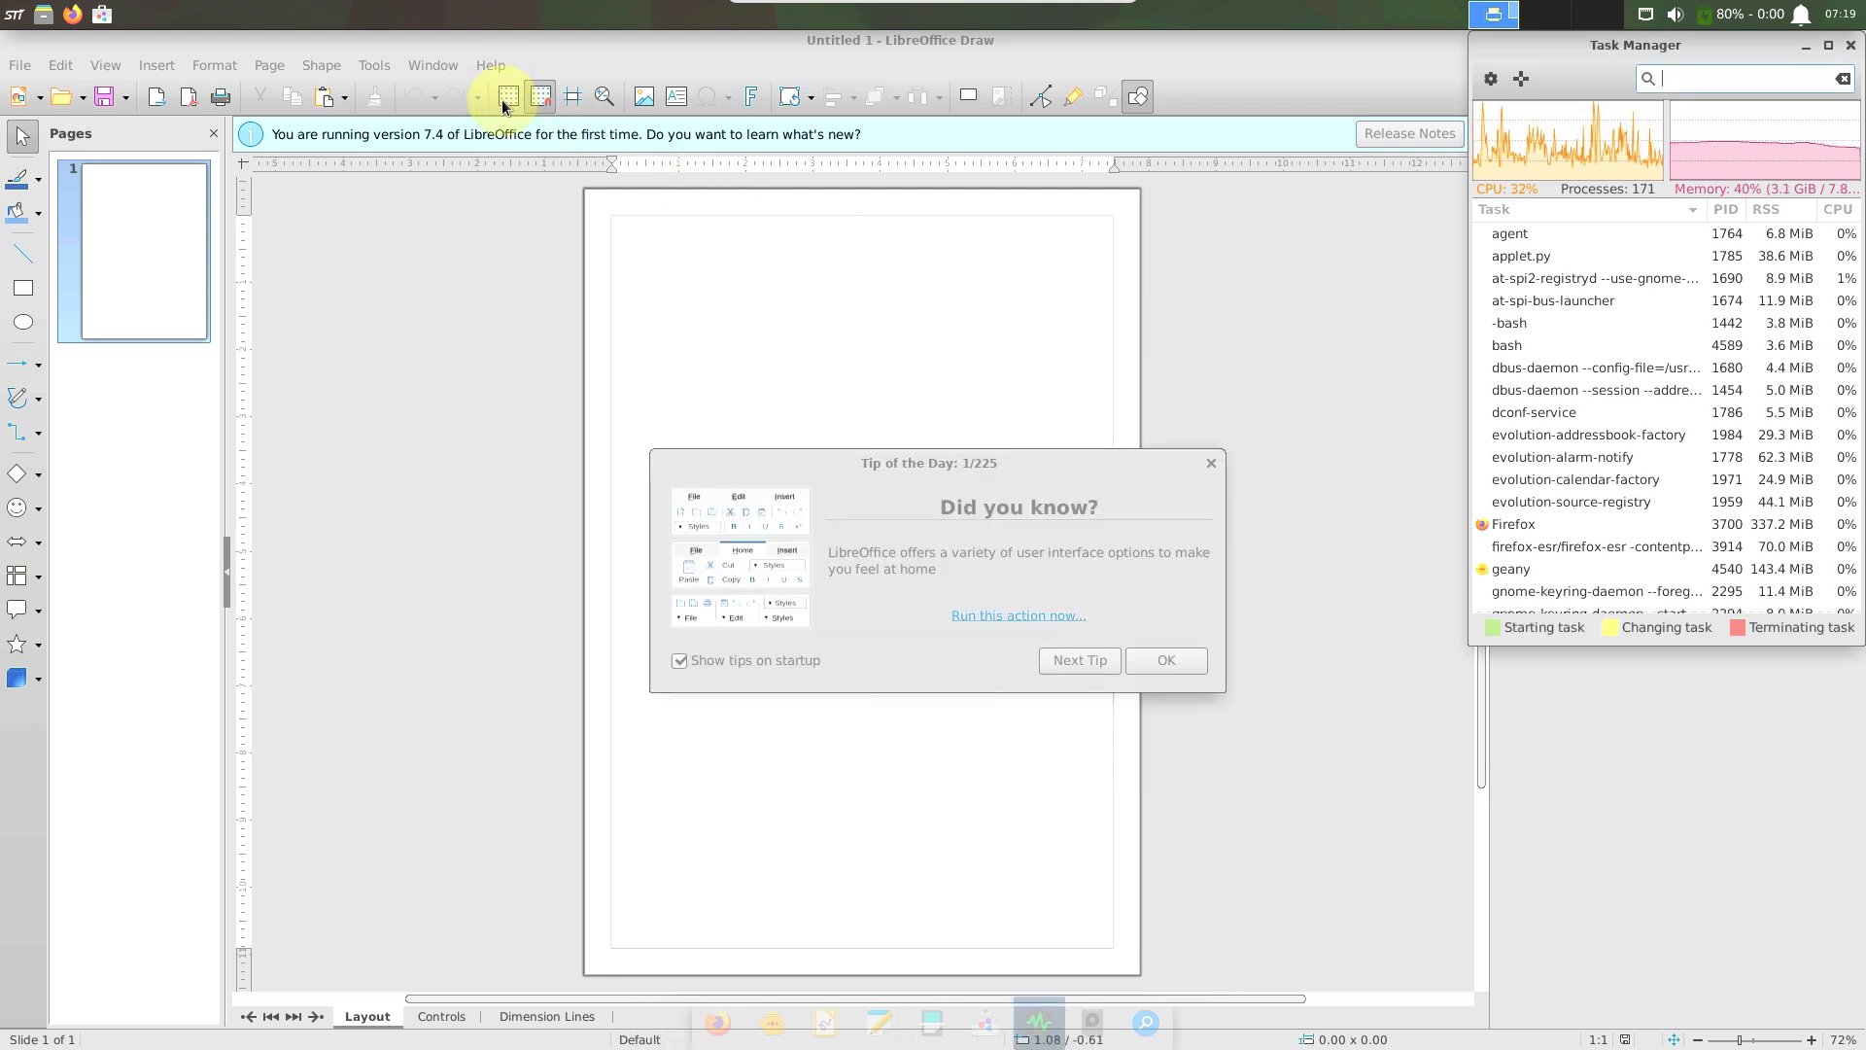
View About LibreOffice (version 7.4.7.2) in Draw and close it.
left_click(490, 65)
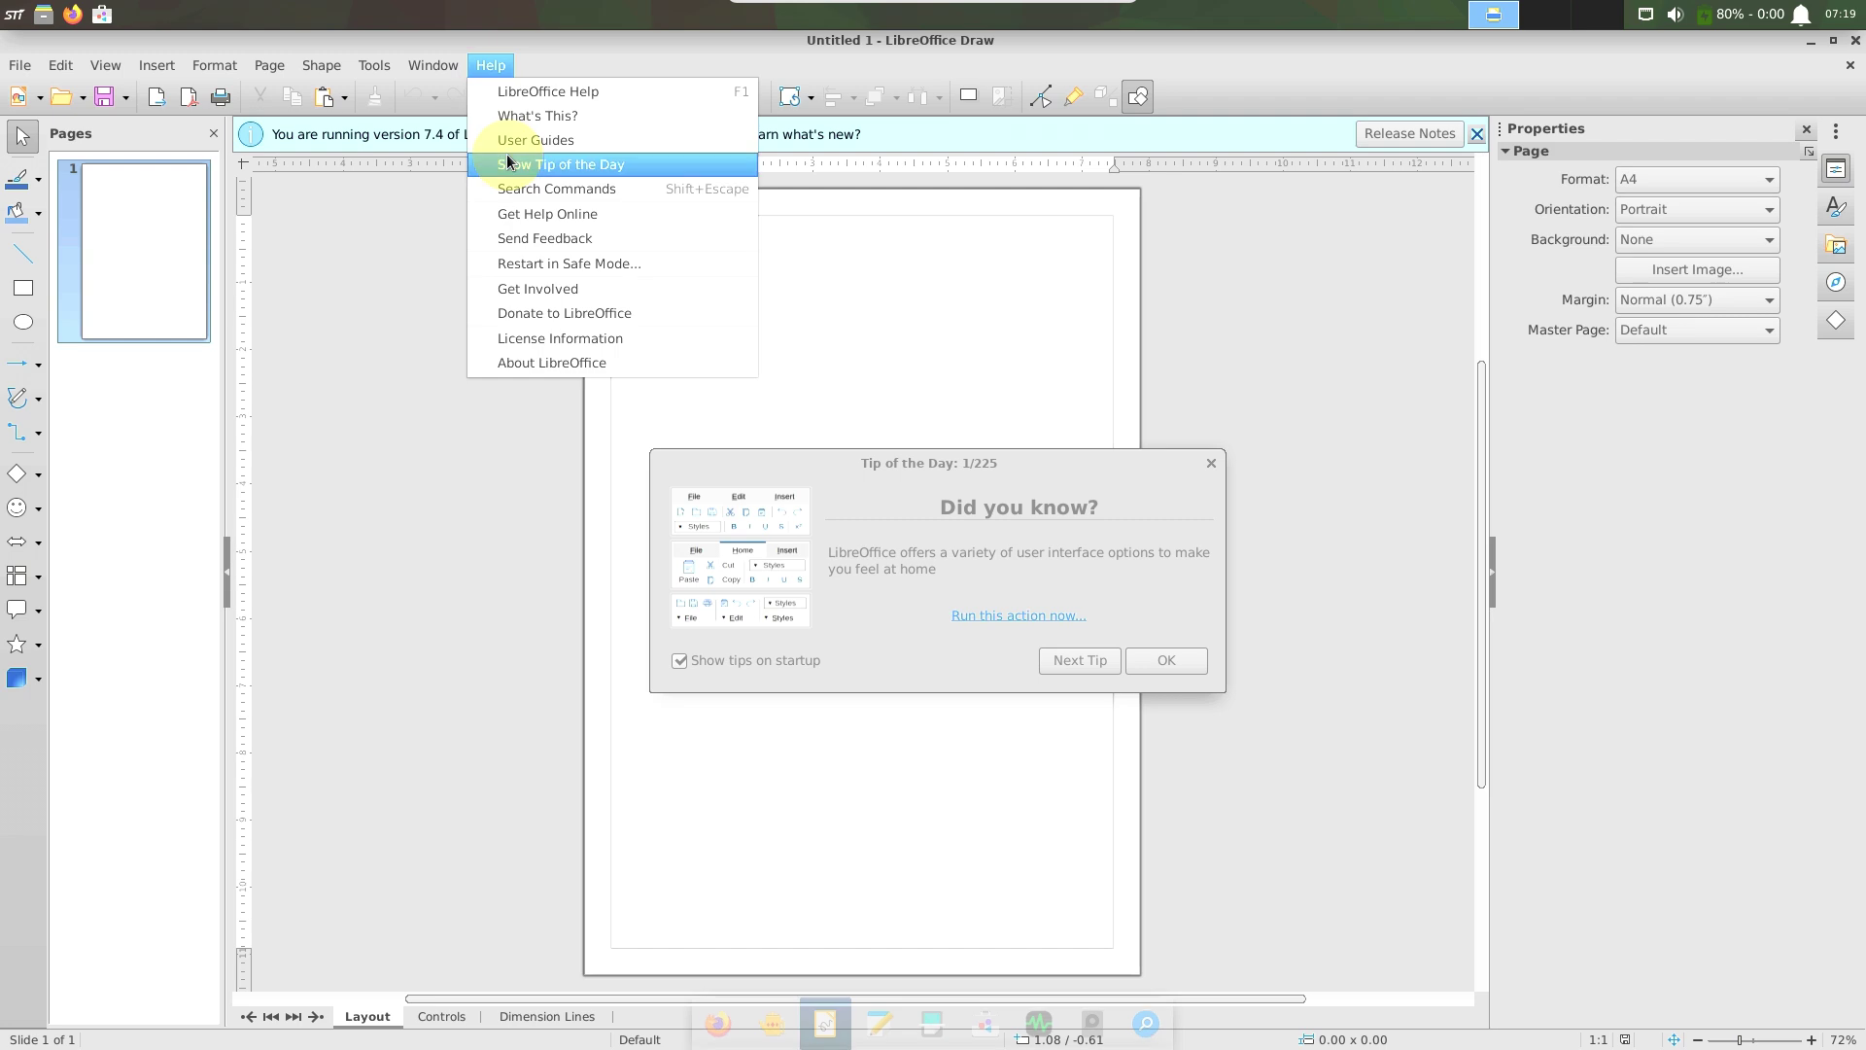
left_click(541, 362)
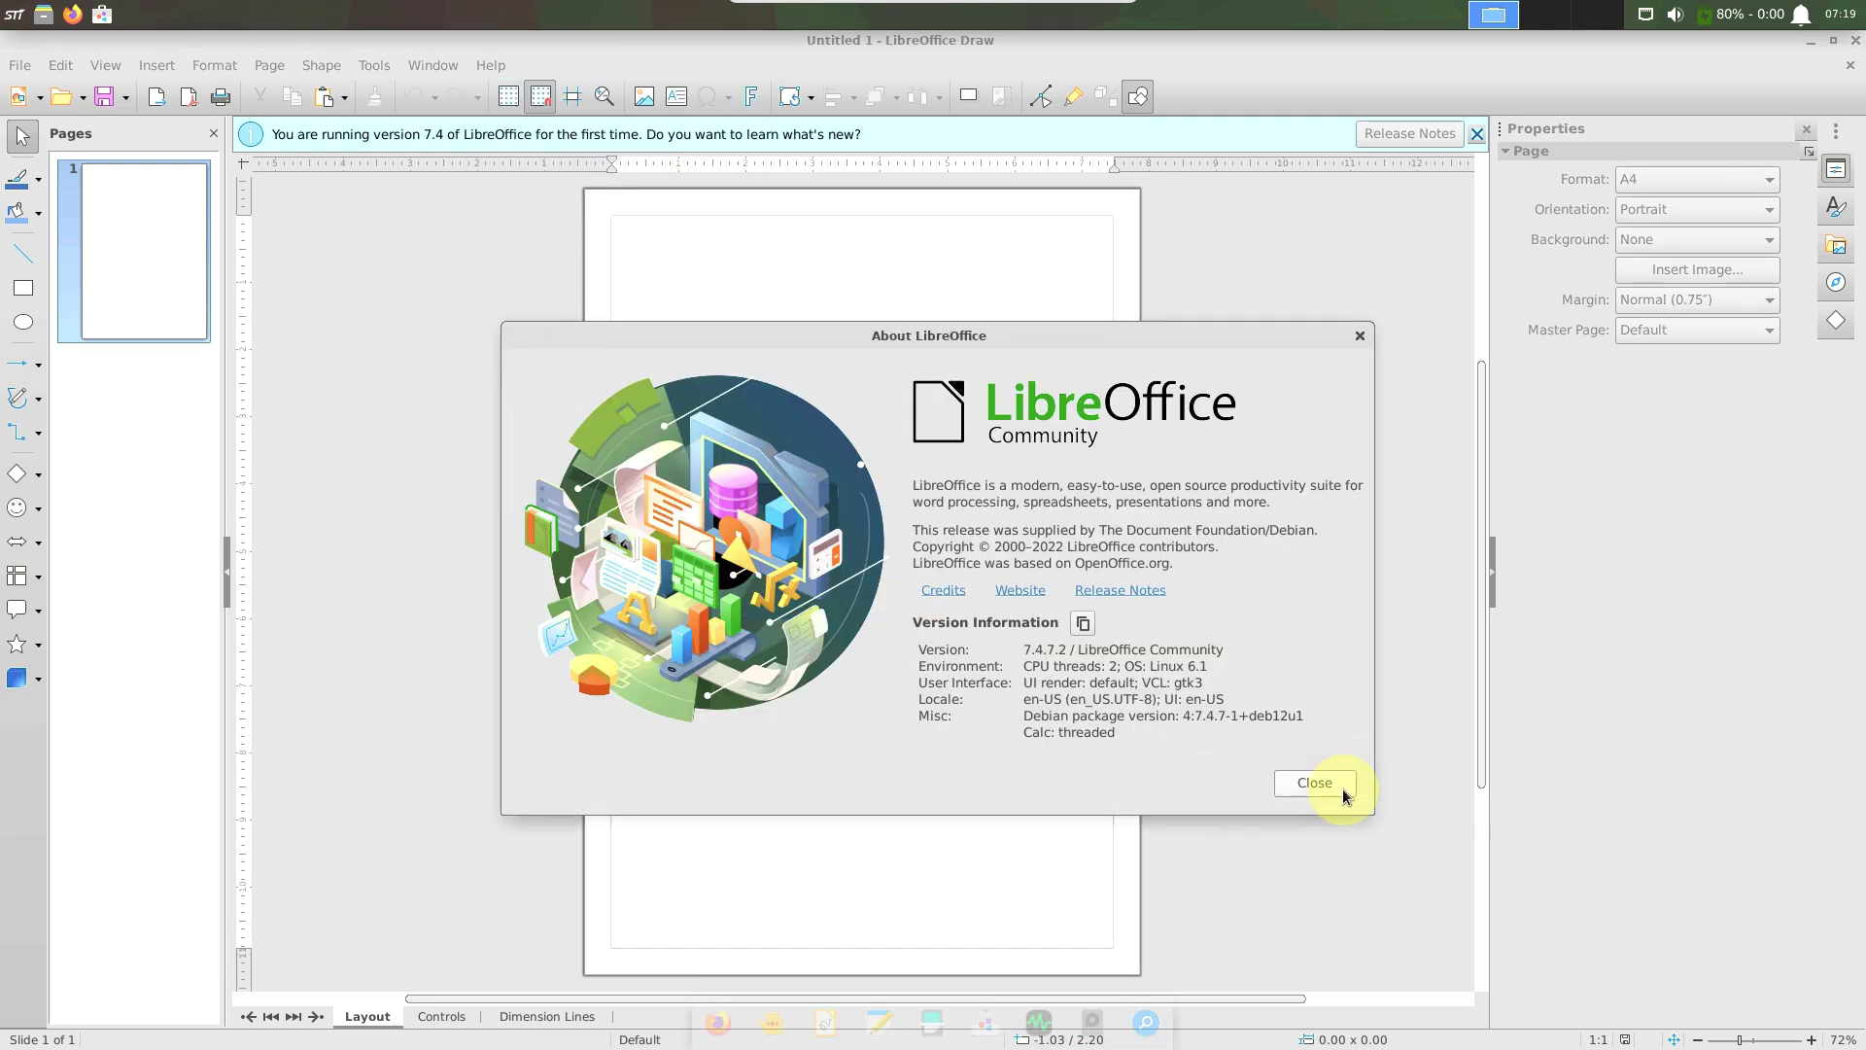
left_click(1335, 783)
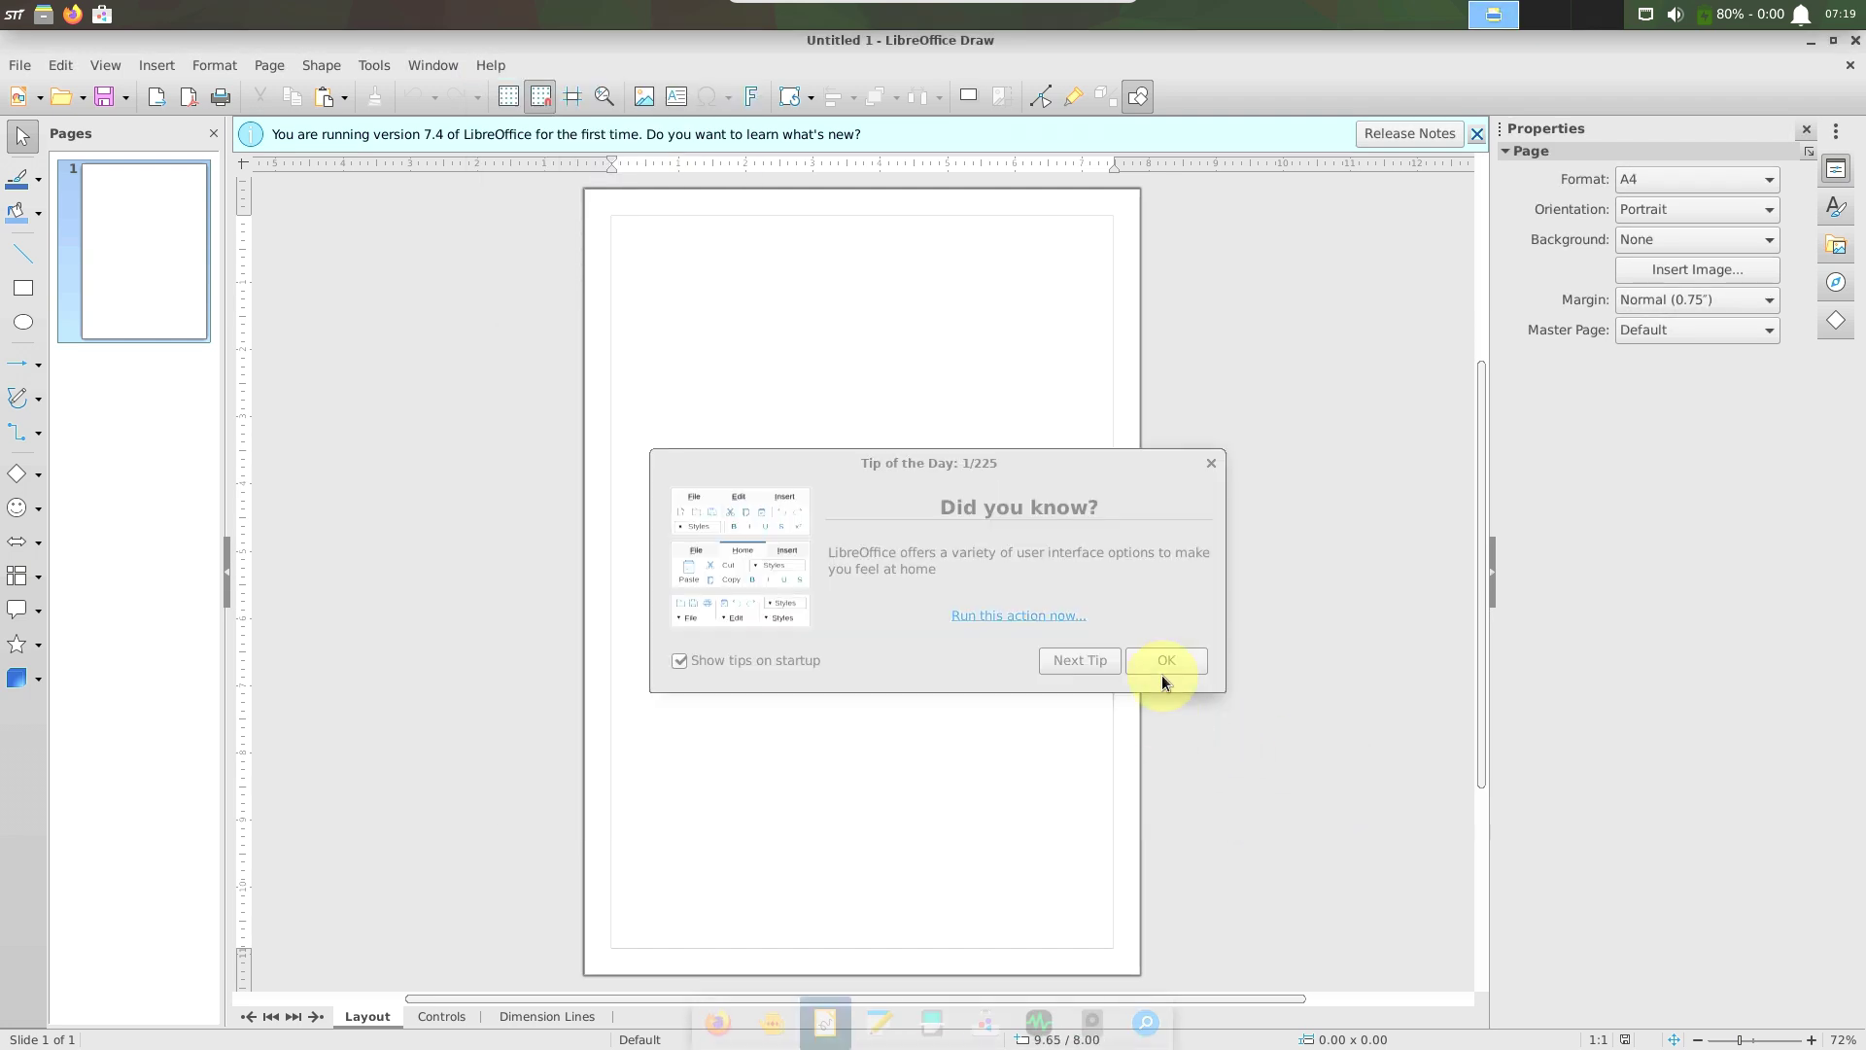
Dismiss the Tip of the Day and exit LibreOffice Draw from the File menu.
left_click(1162, 673)
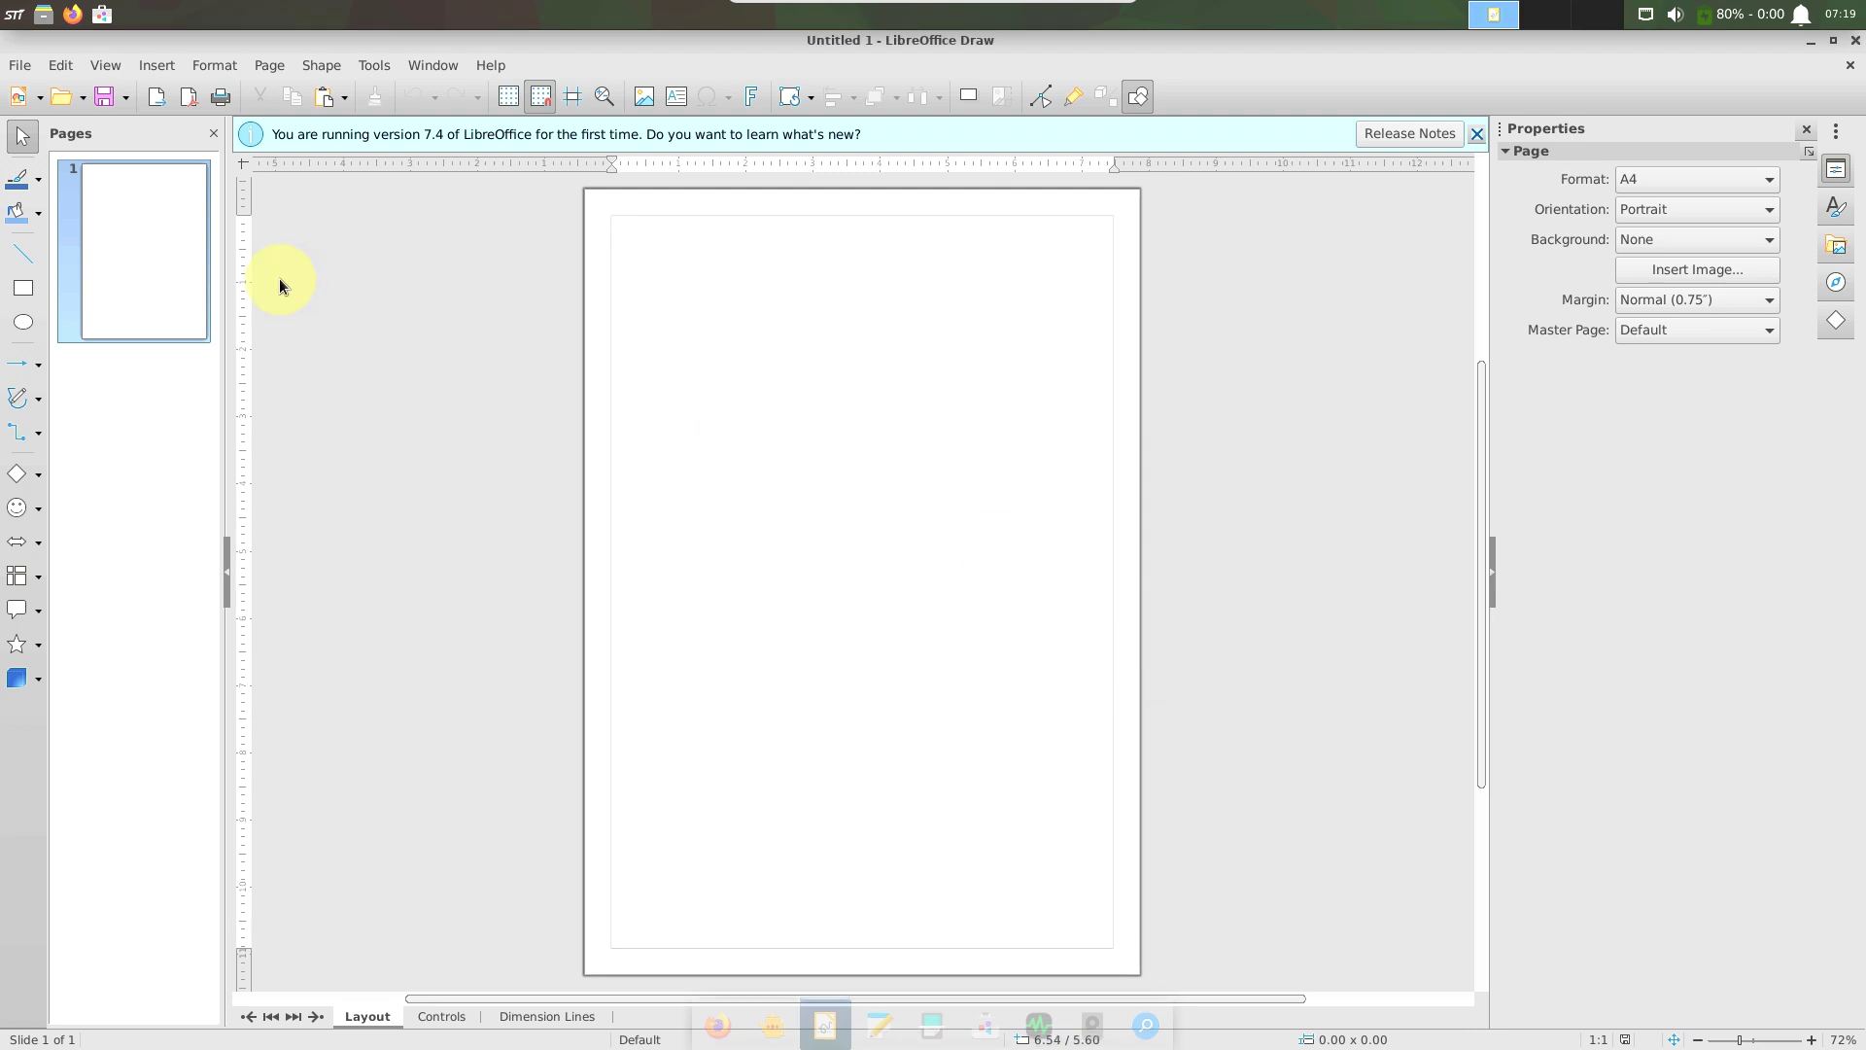
left_click(20, 65)
left_click(189, 634)
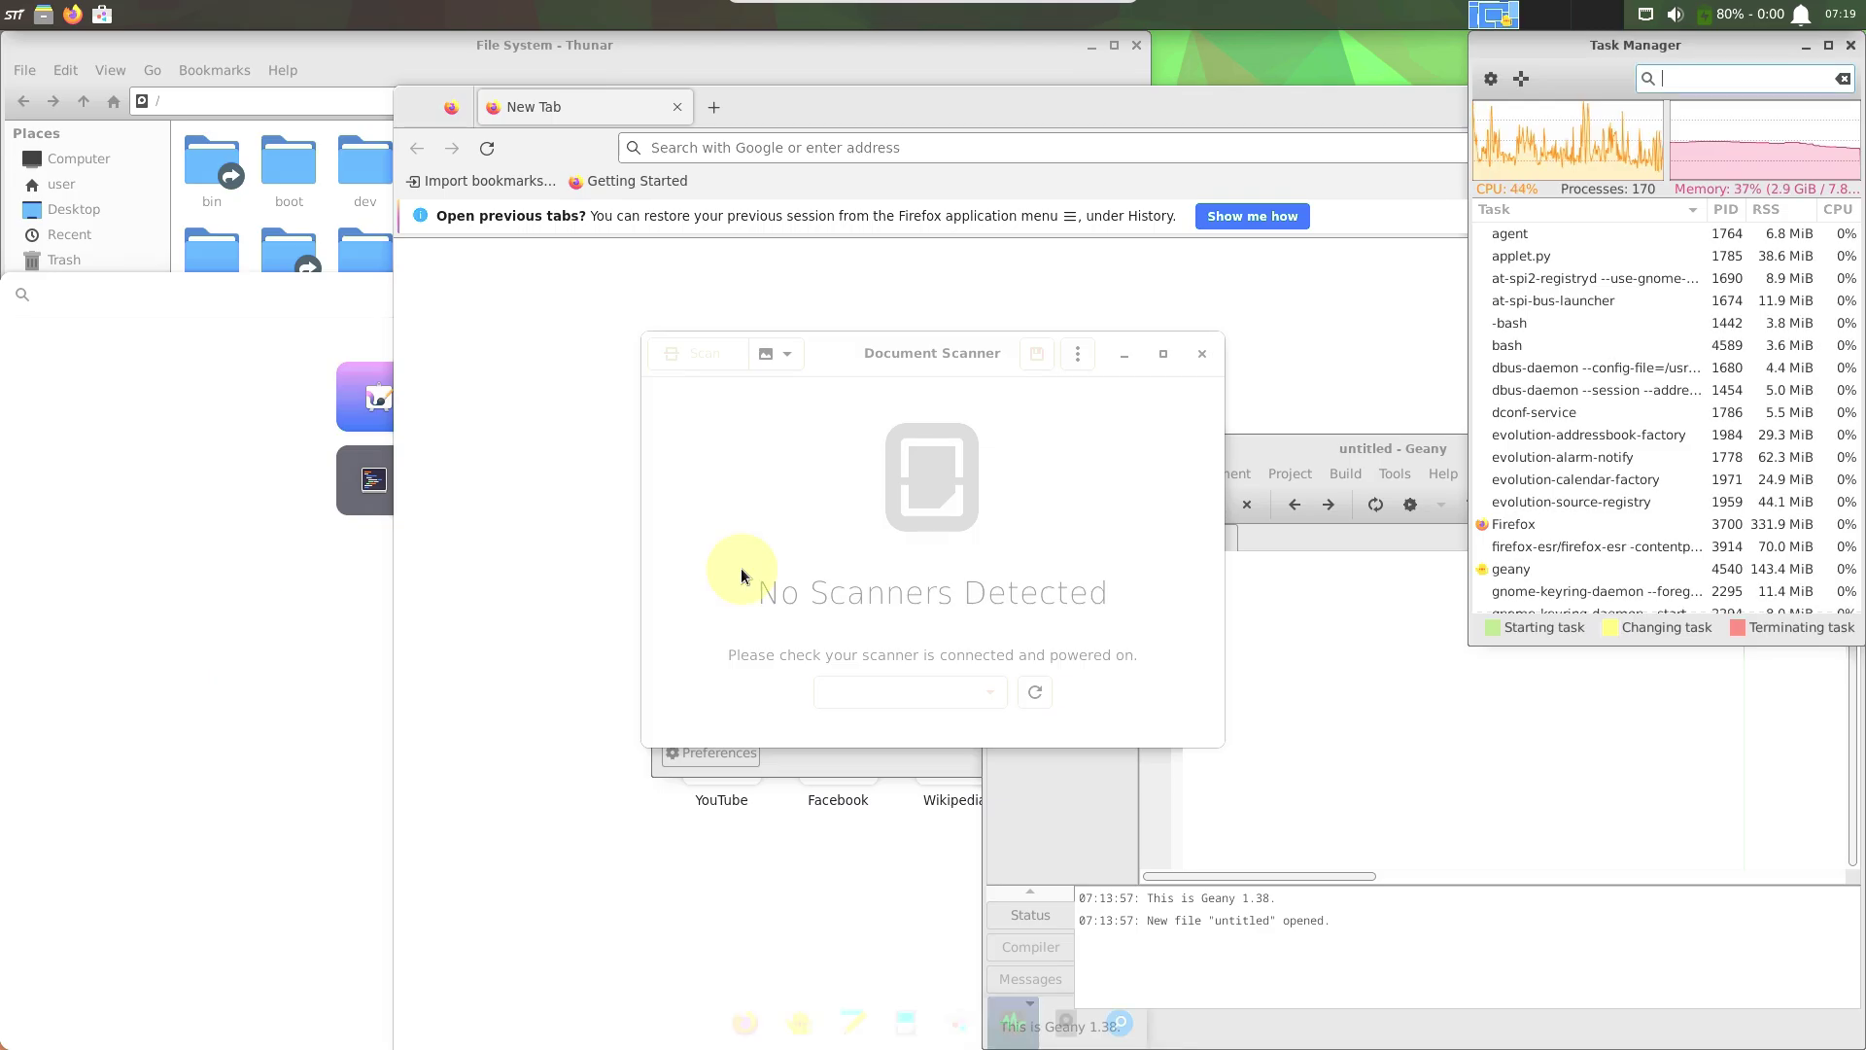
View the About Document Scanner information, then close Document Scanner.
left_click(1076, 358)
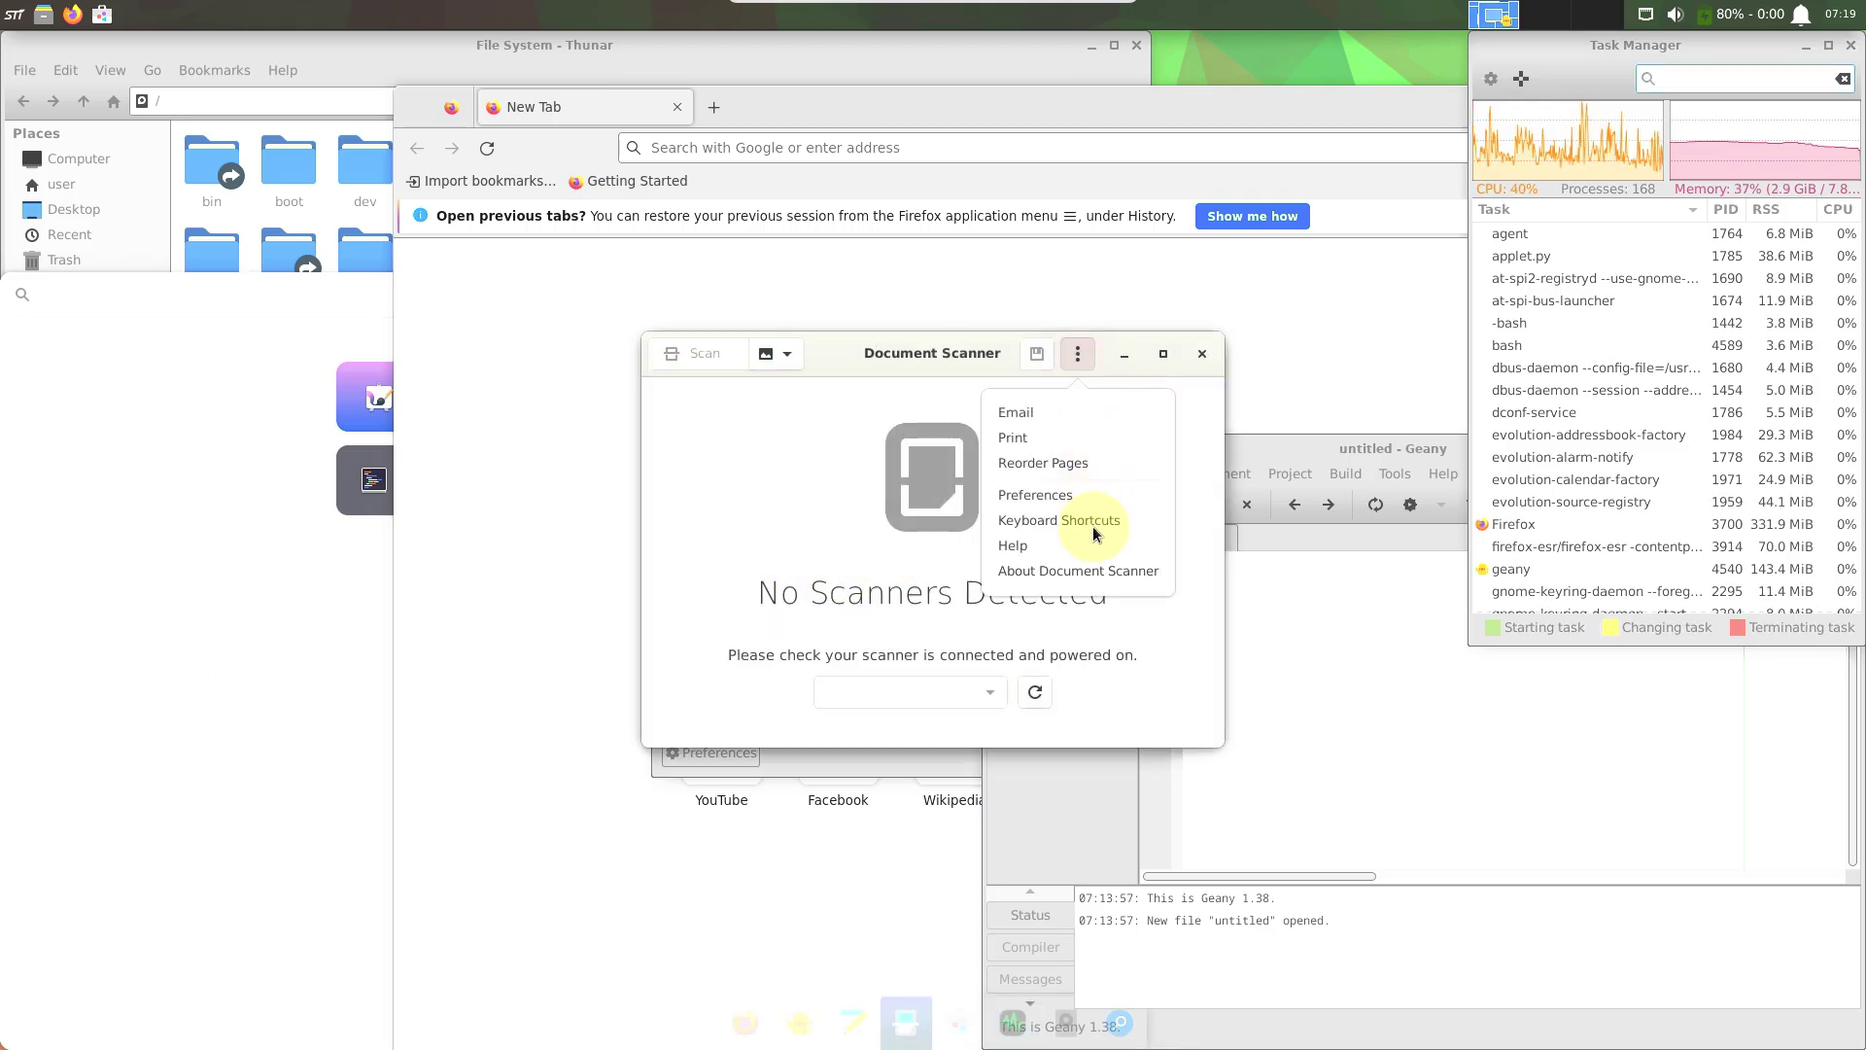
left_click(1085, 573)
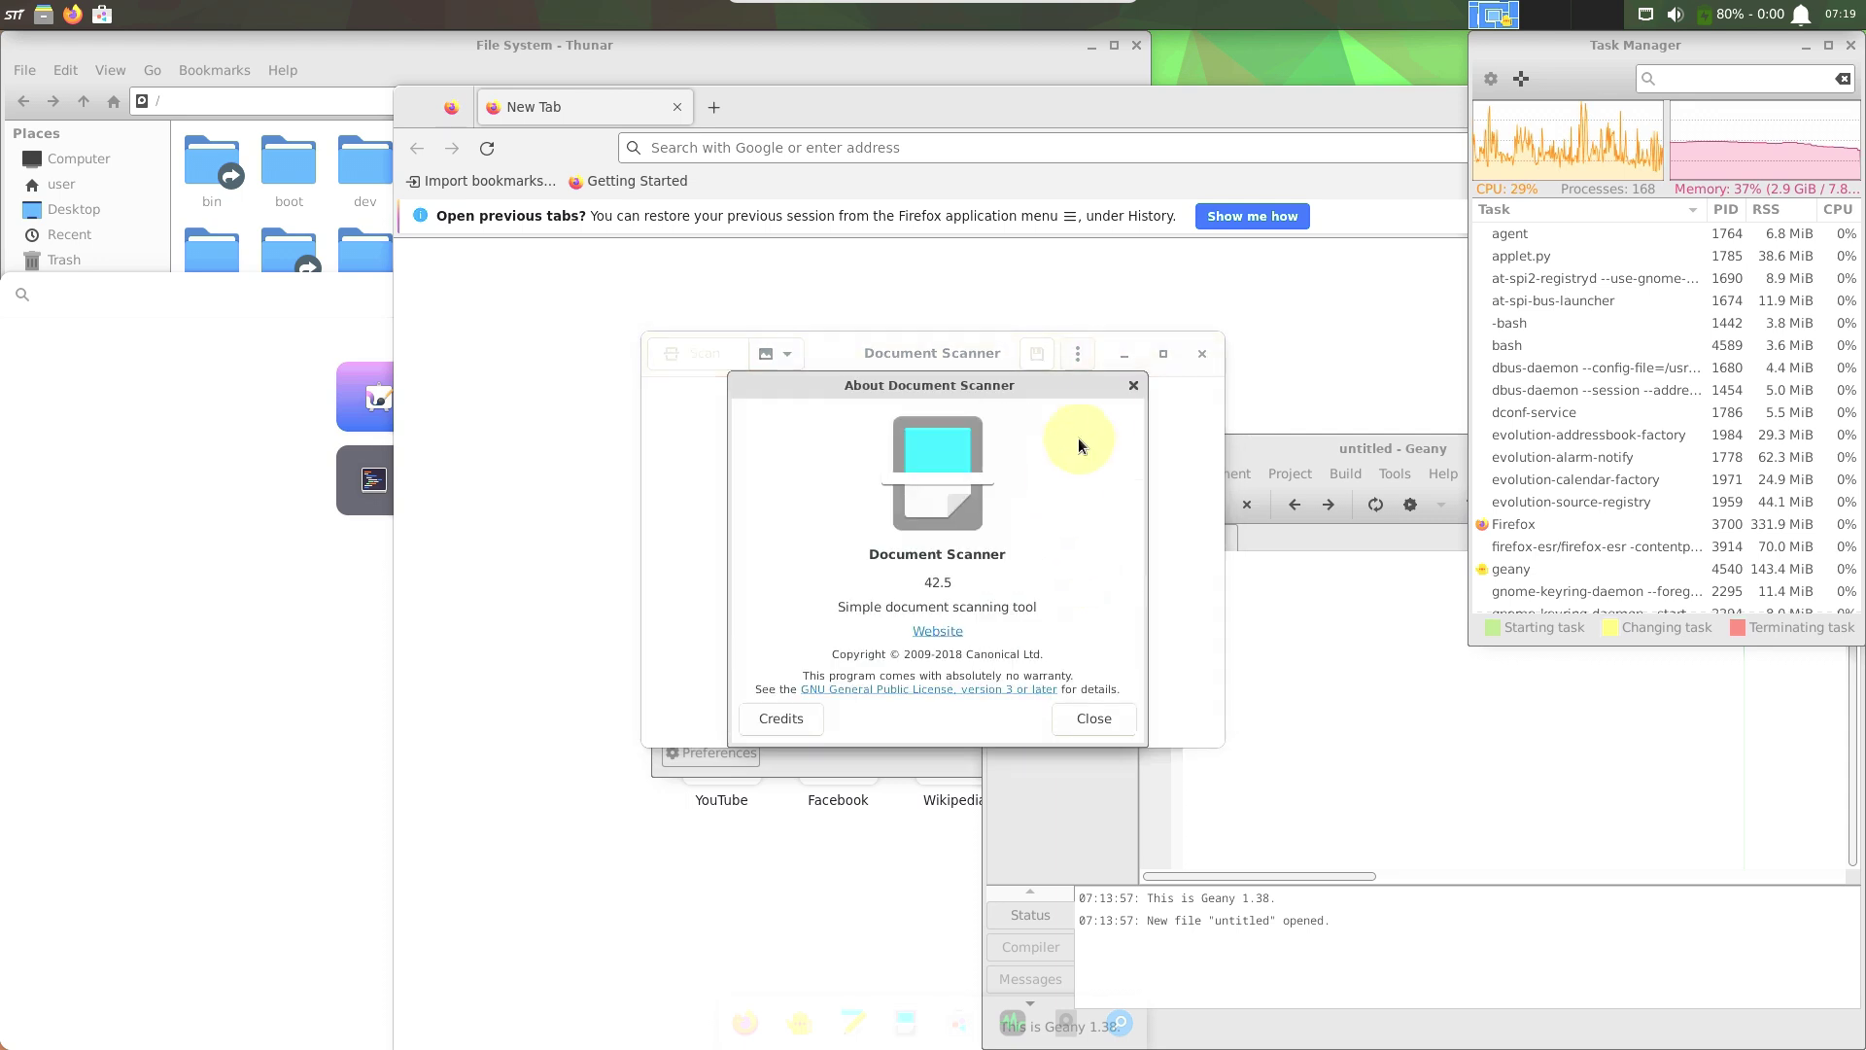
left_click(1129, 387)
left_click(1201, 355)
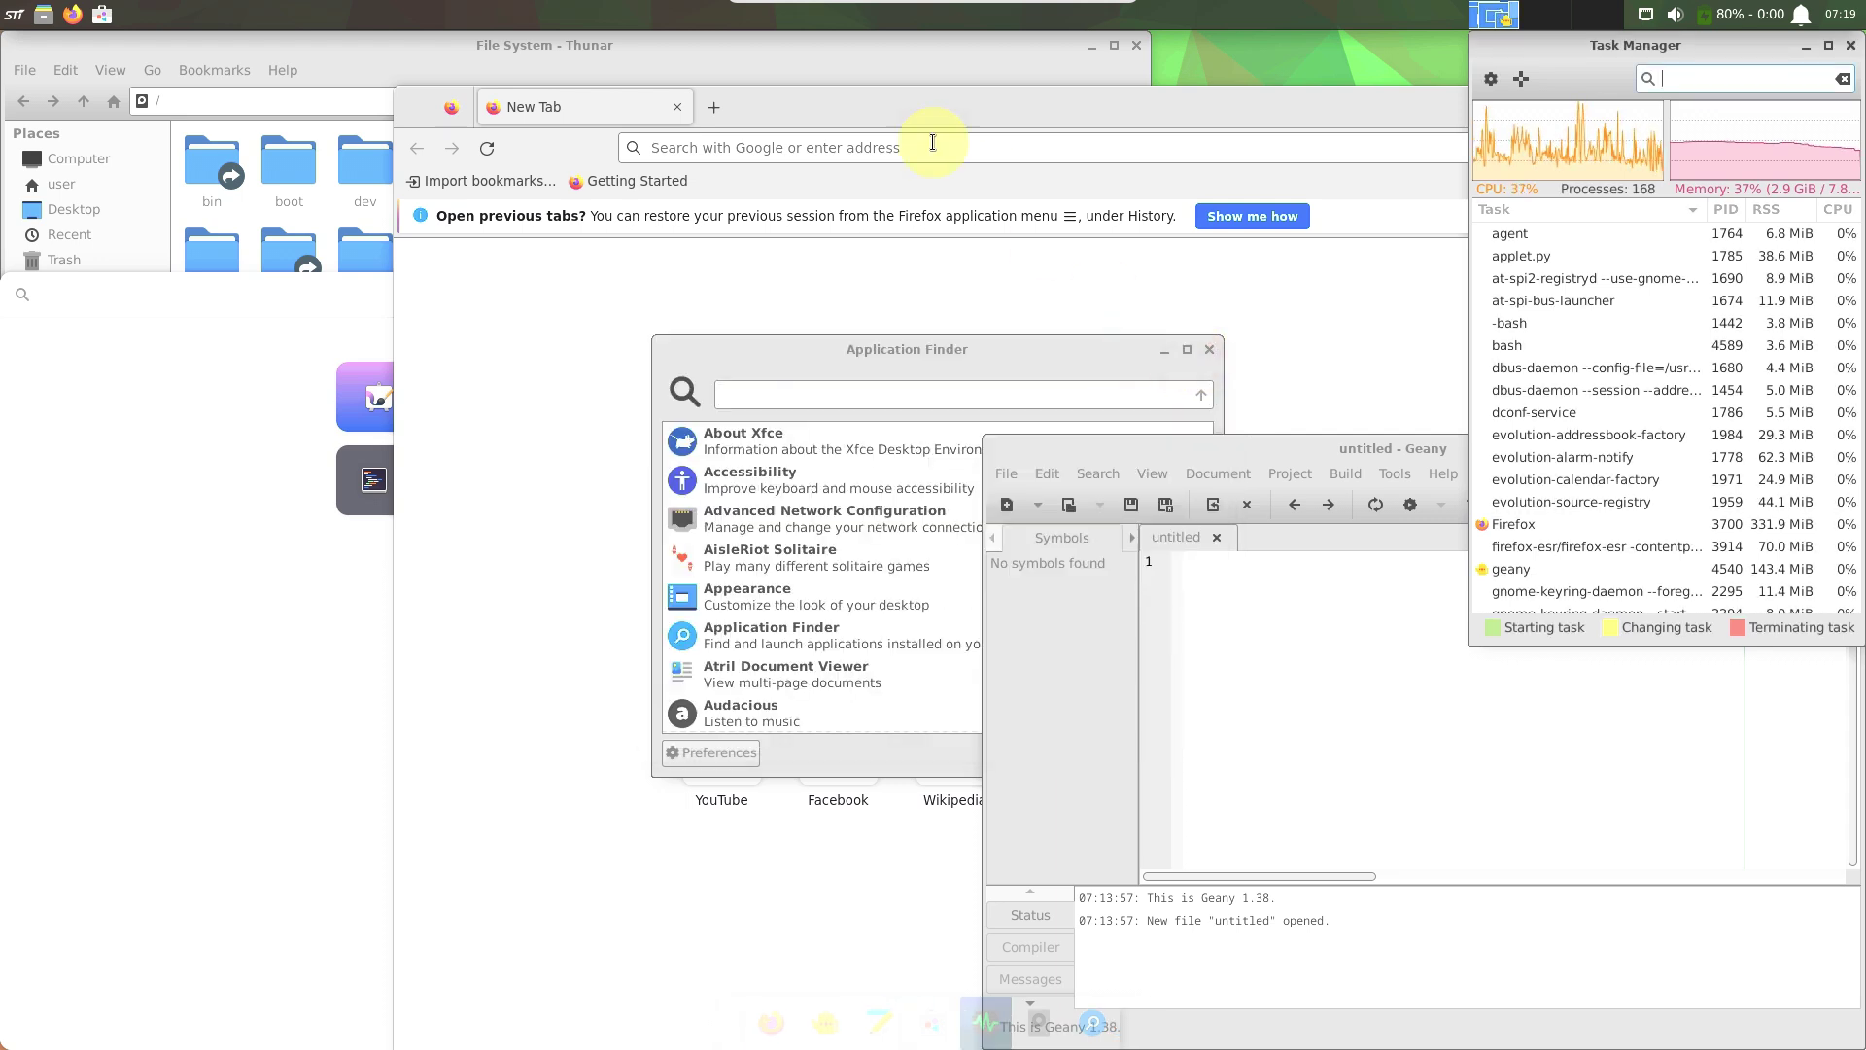
Move Geany up-left, view its About information, then close Geany.
left_click_drag(1127, 448, 564, 297)
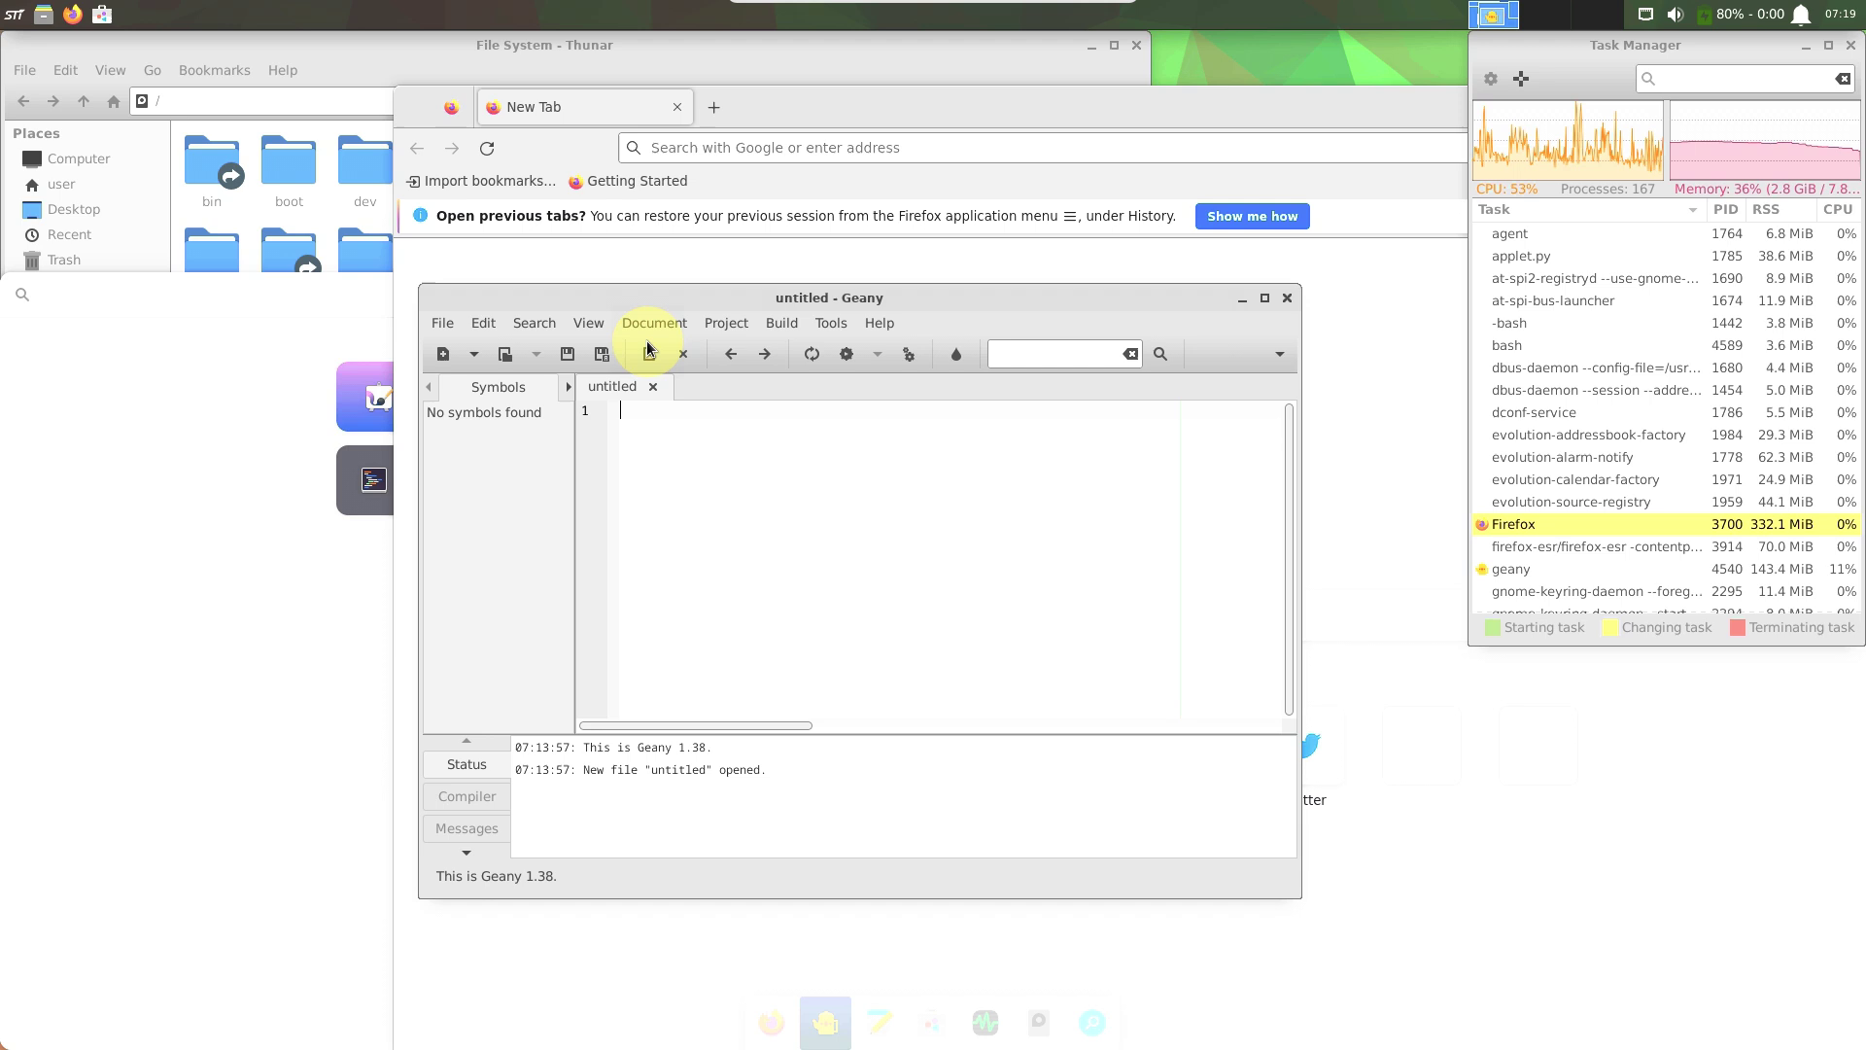
left_click(880, 323)
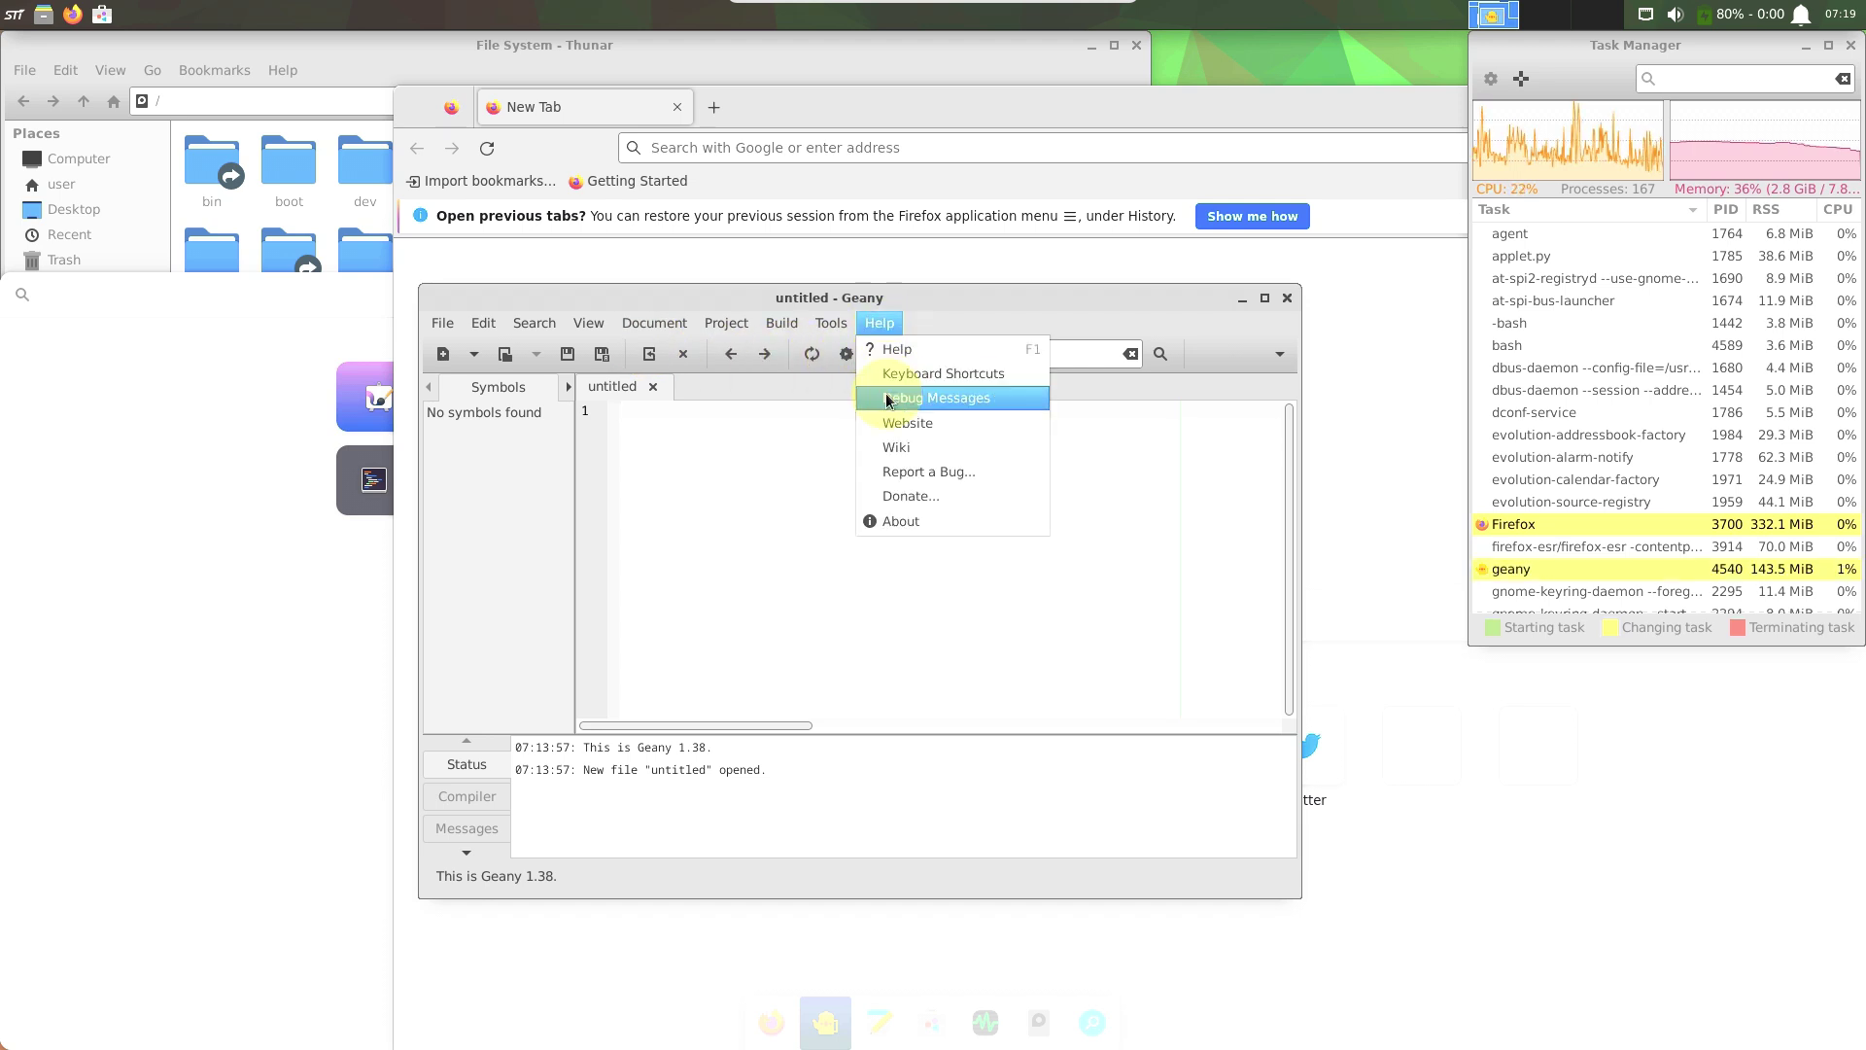
left_click(898, 521)
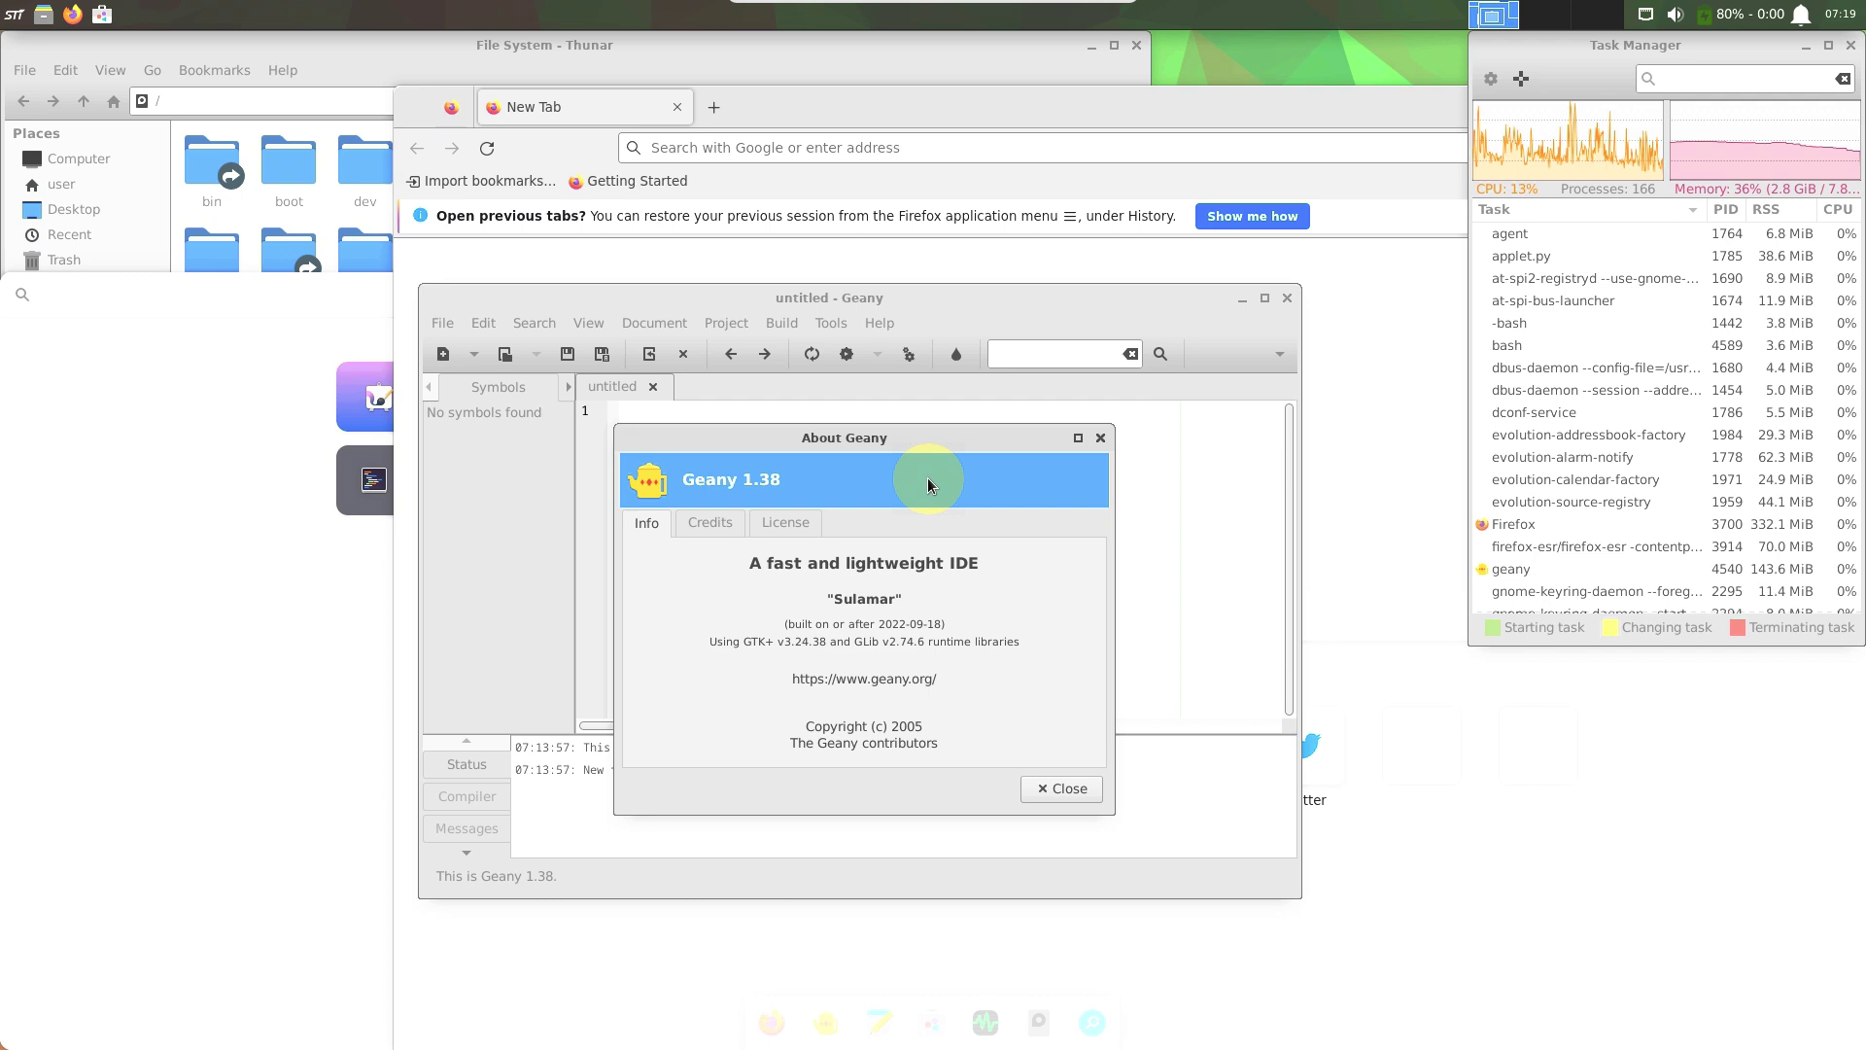
left_click(1100, 437)
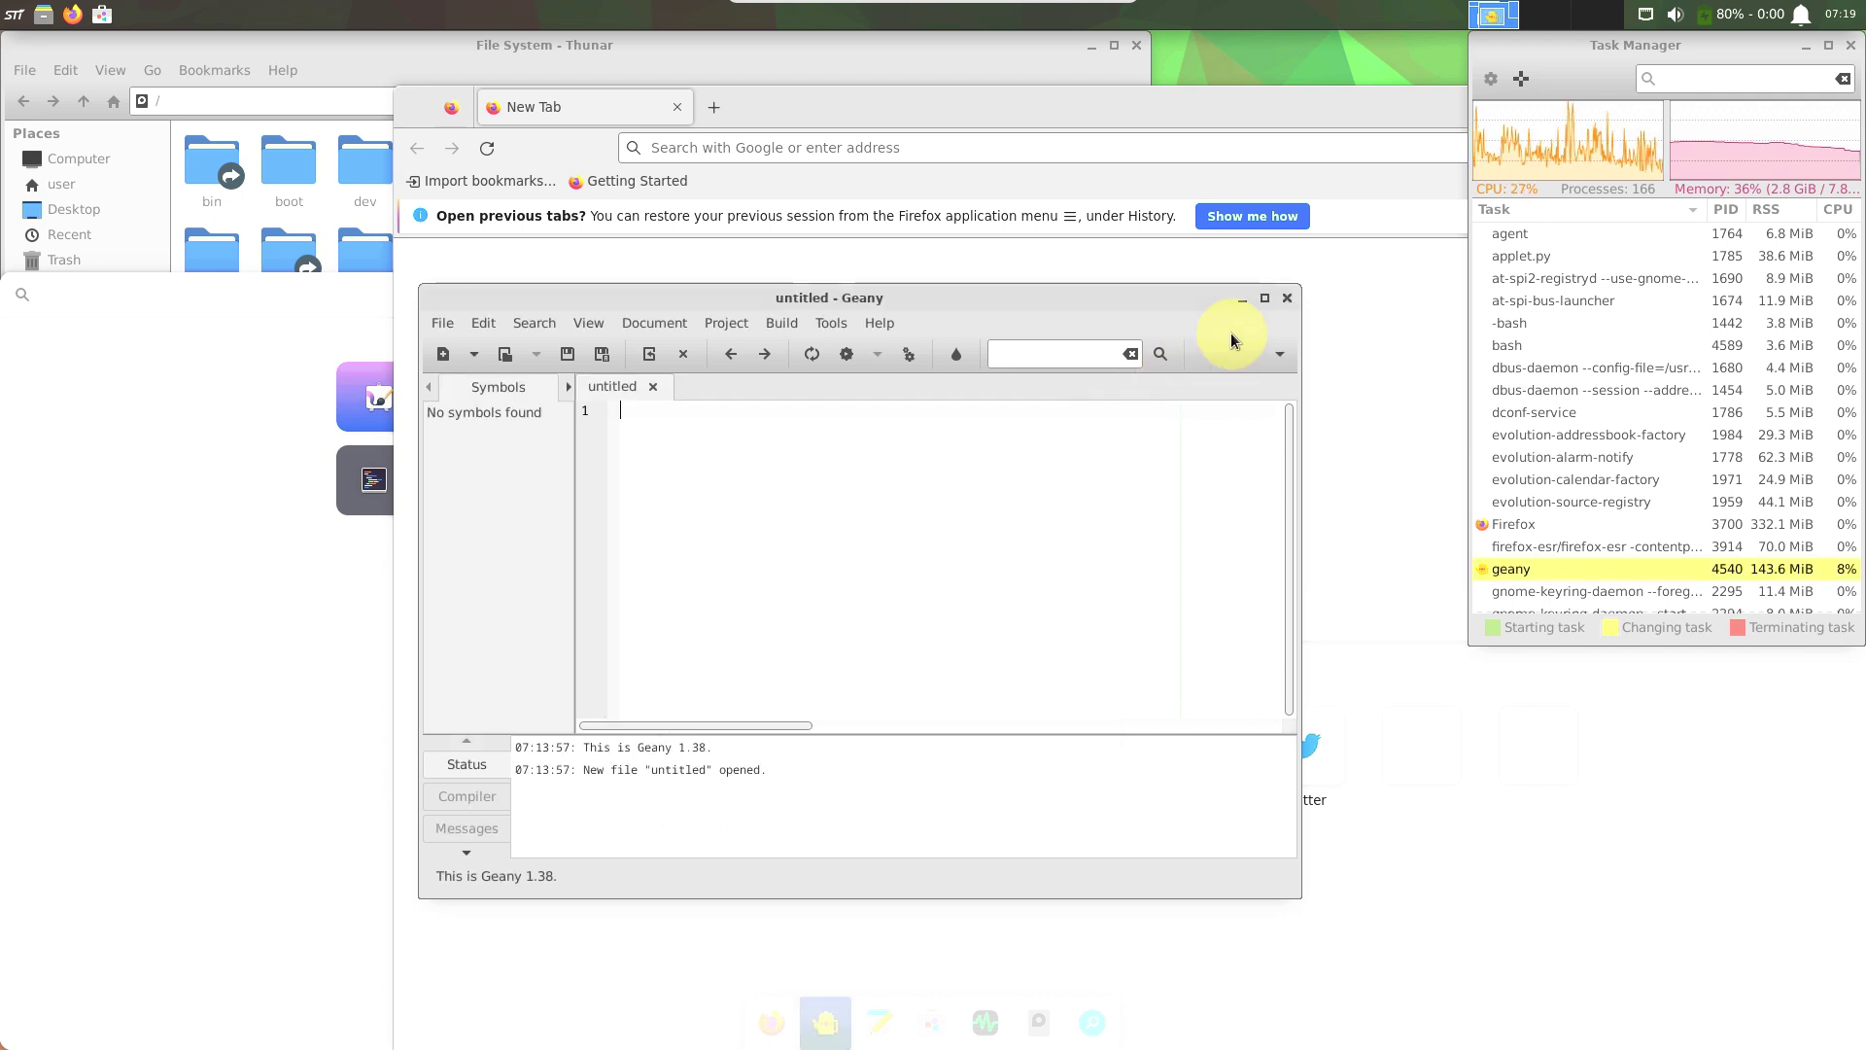
left_click(1284, 299)
Open Application Finder with Alt+F3, review its custom actions preferences, then close it.
key("alt+F3")
left_click(893, 280)
left_click_drag(926, 368, 705, 309)
left_click(491, 694)
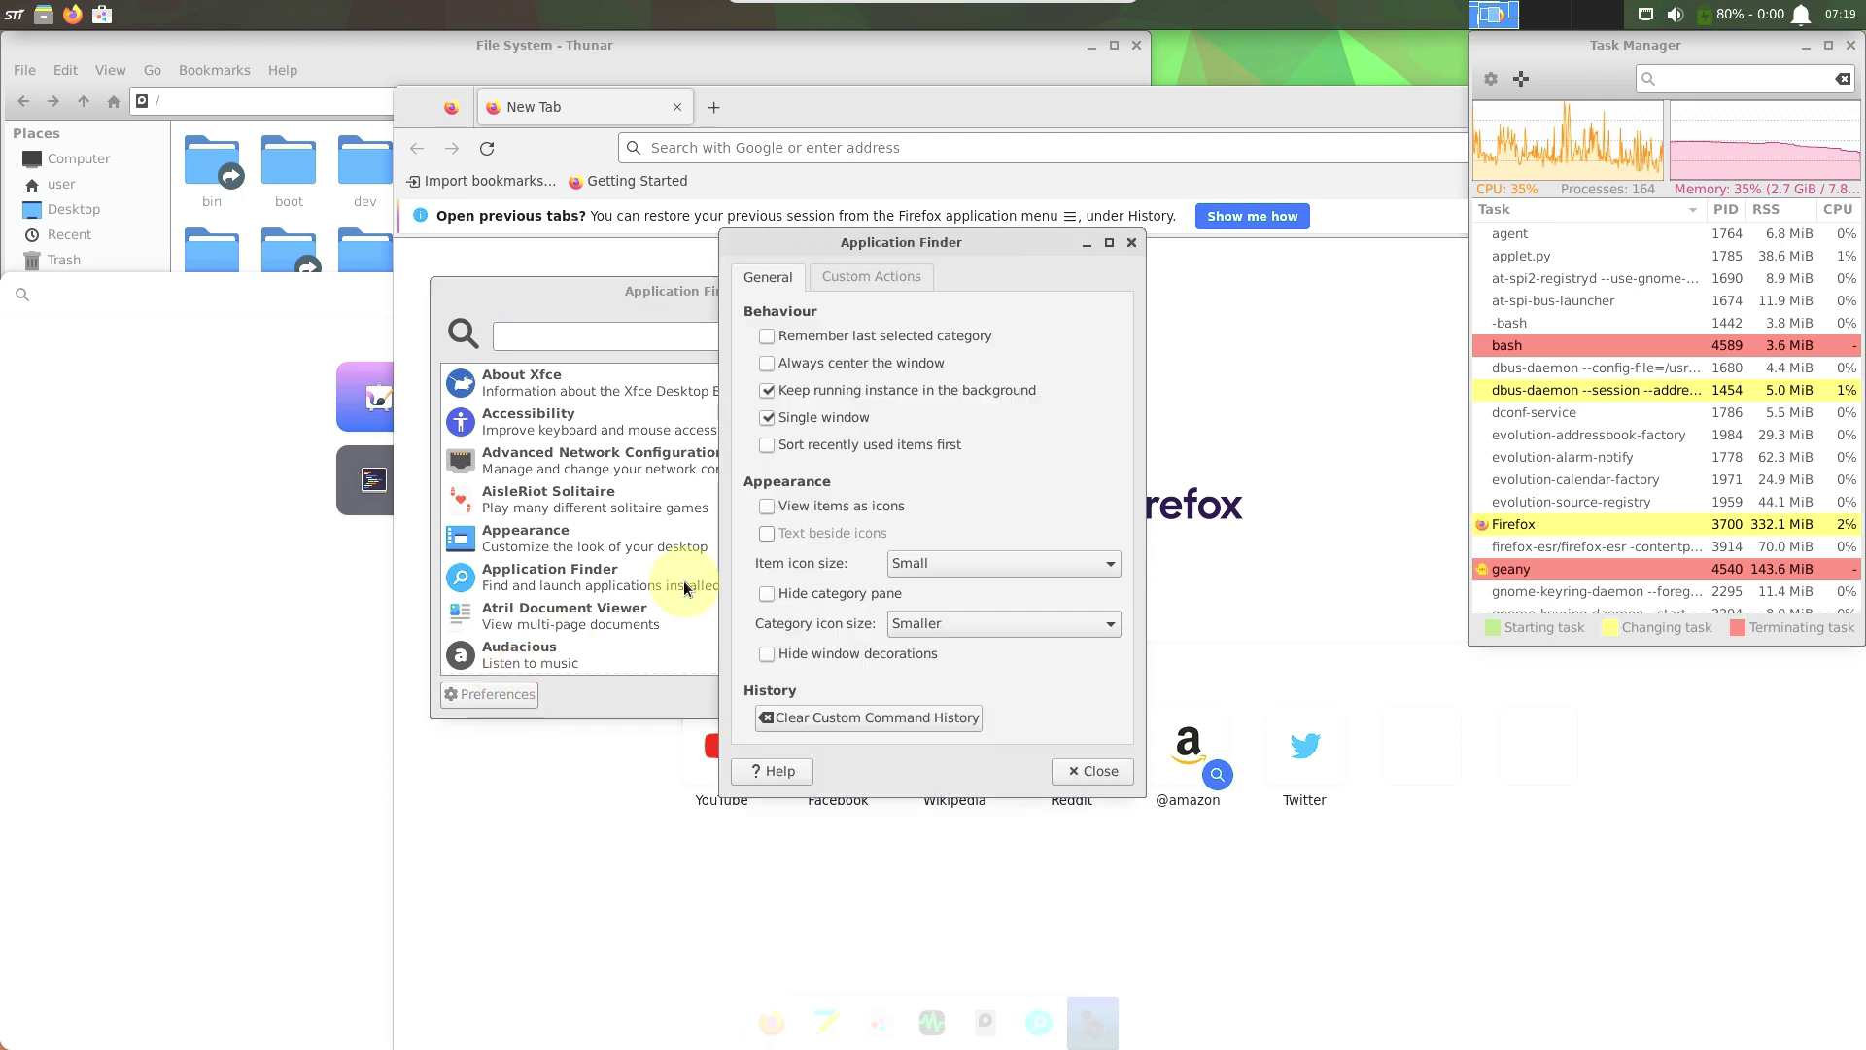
left_click(868, 282)
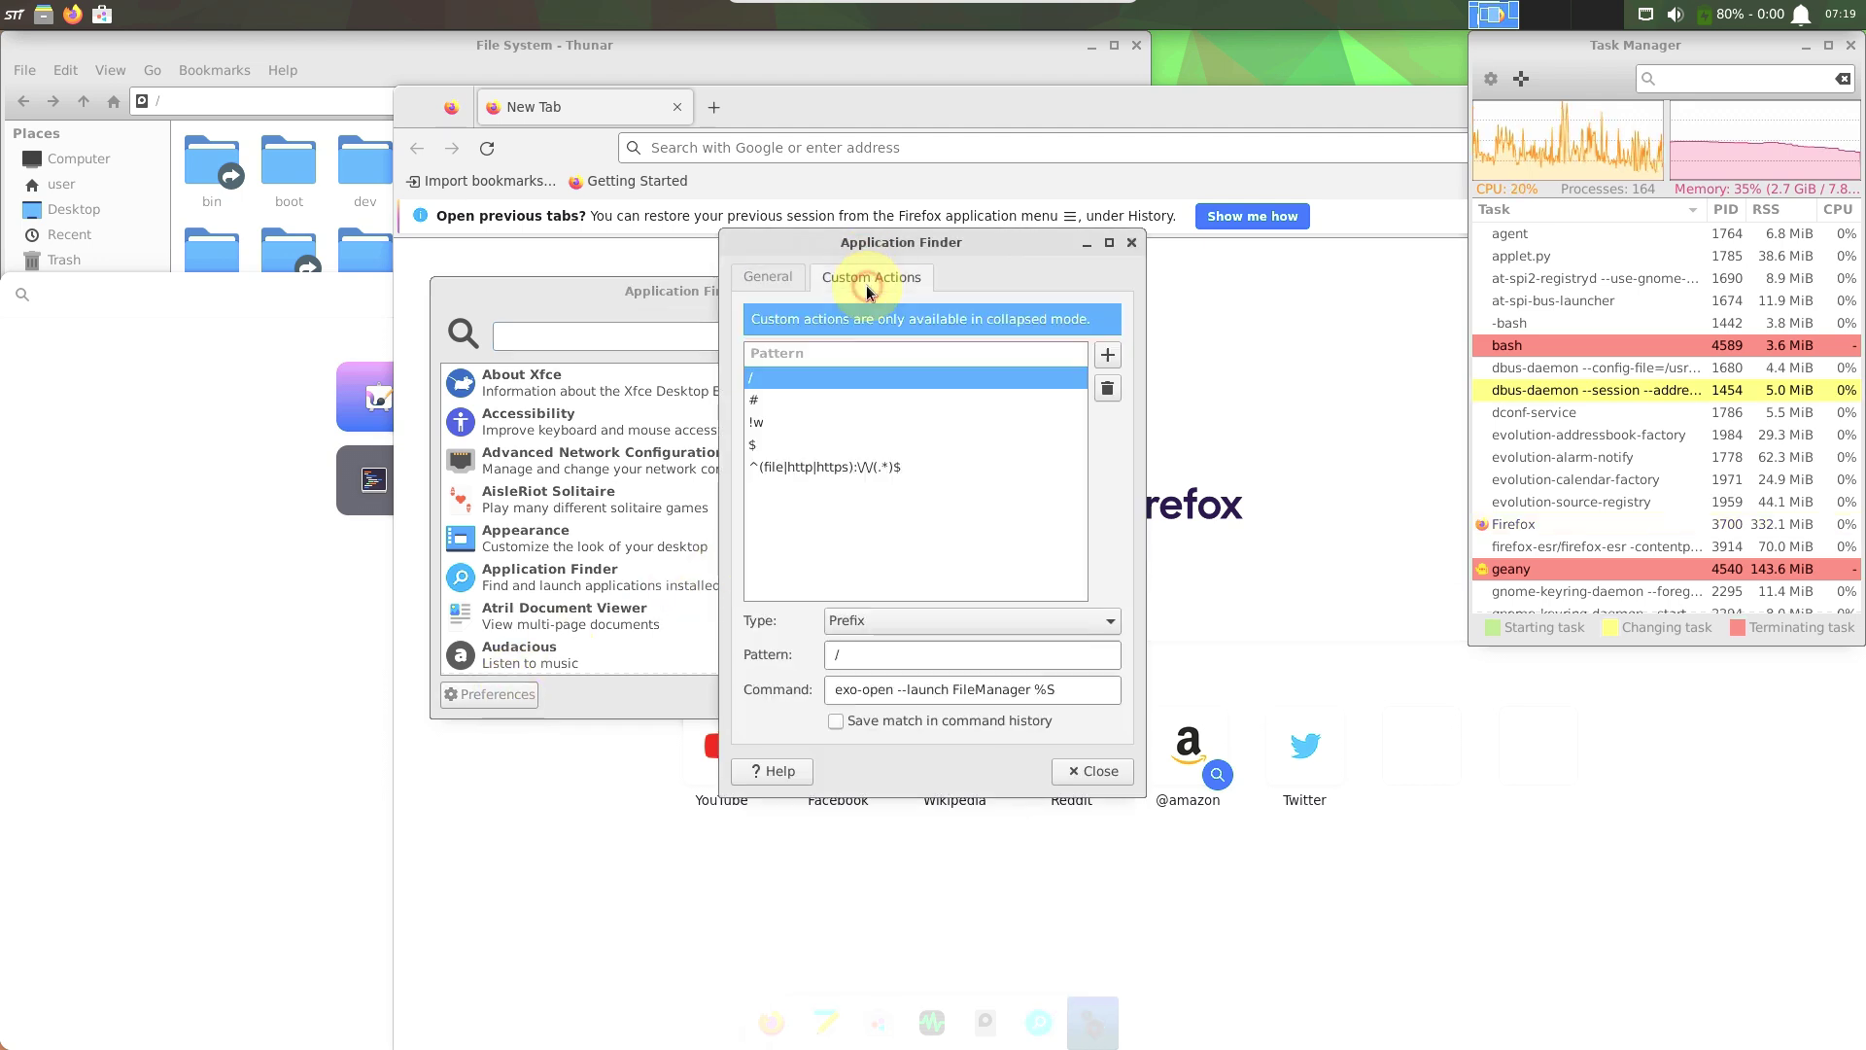
left_click(1092, 771)
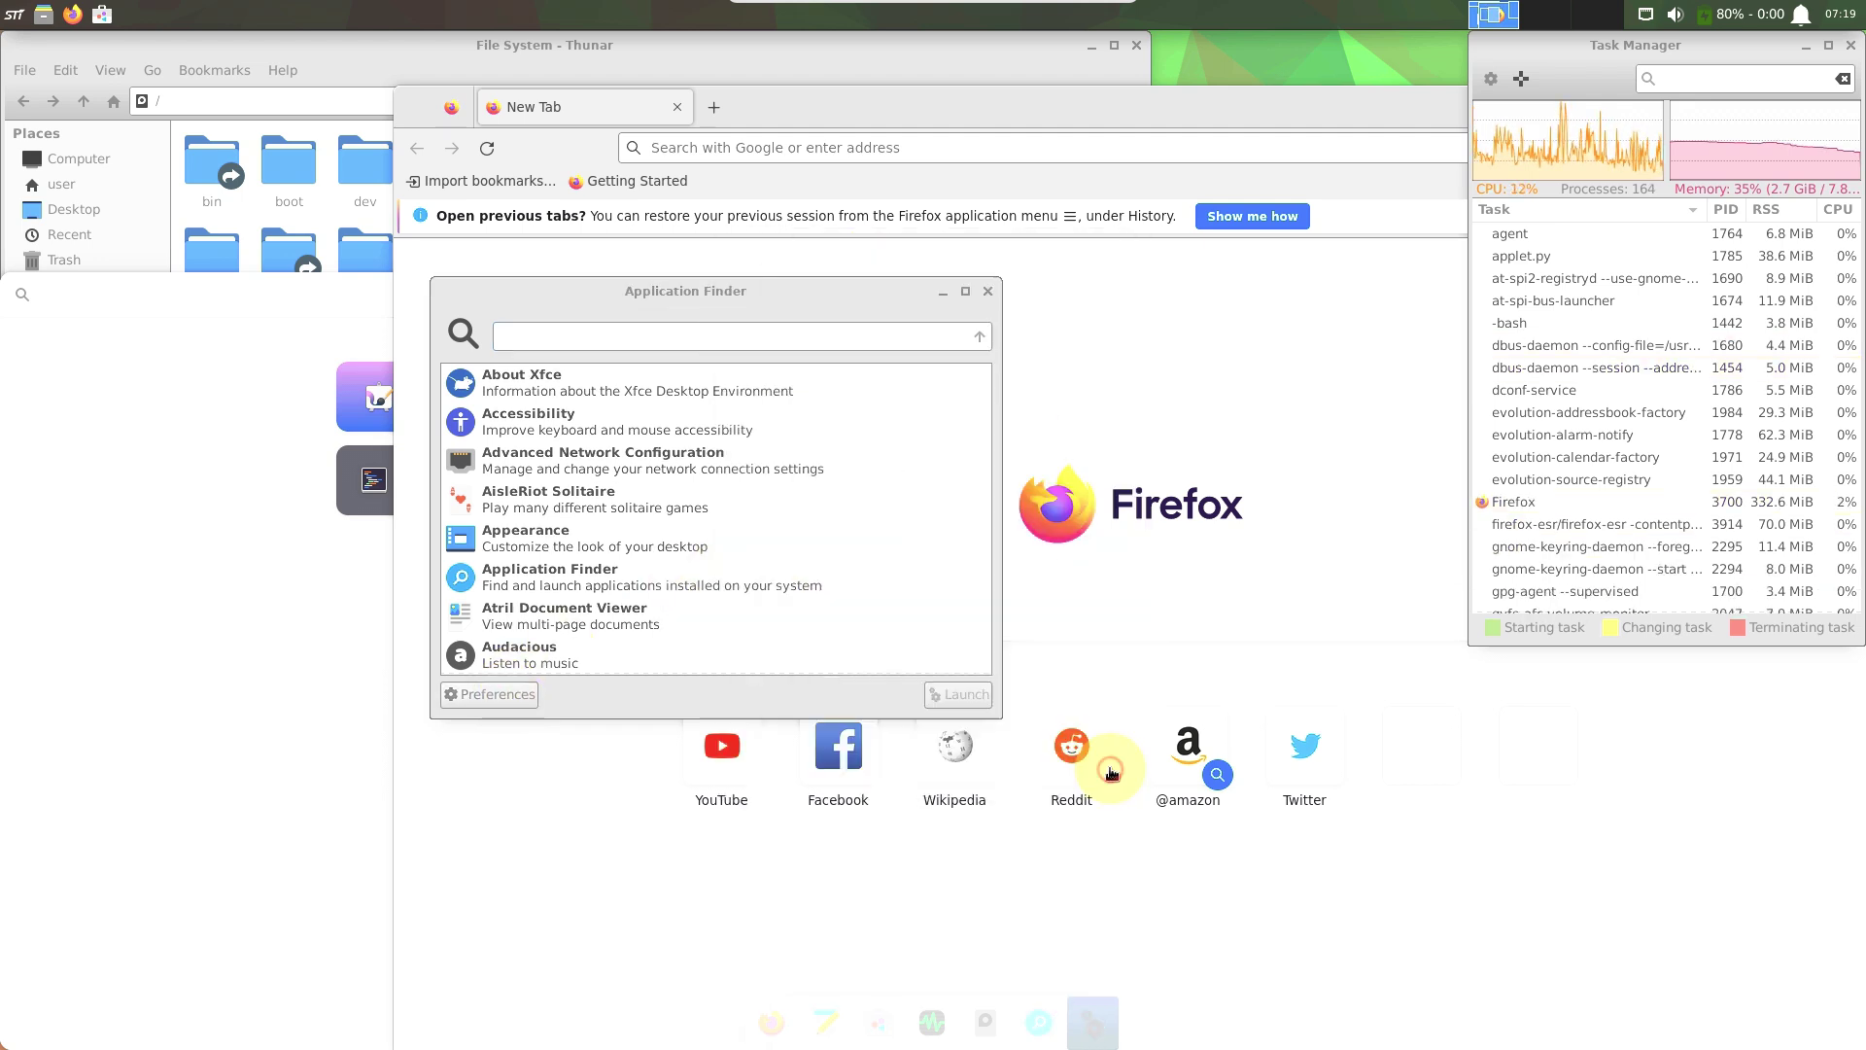
left_click(987, 290)
View Firefox's About information (115.7.0esr), then quit Firefox.
left_click(936, 97)
left_click_drag(823, 108, 616, 125)
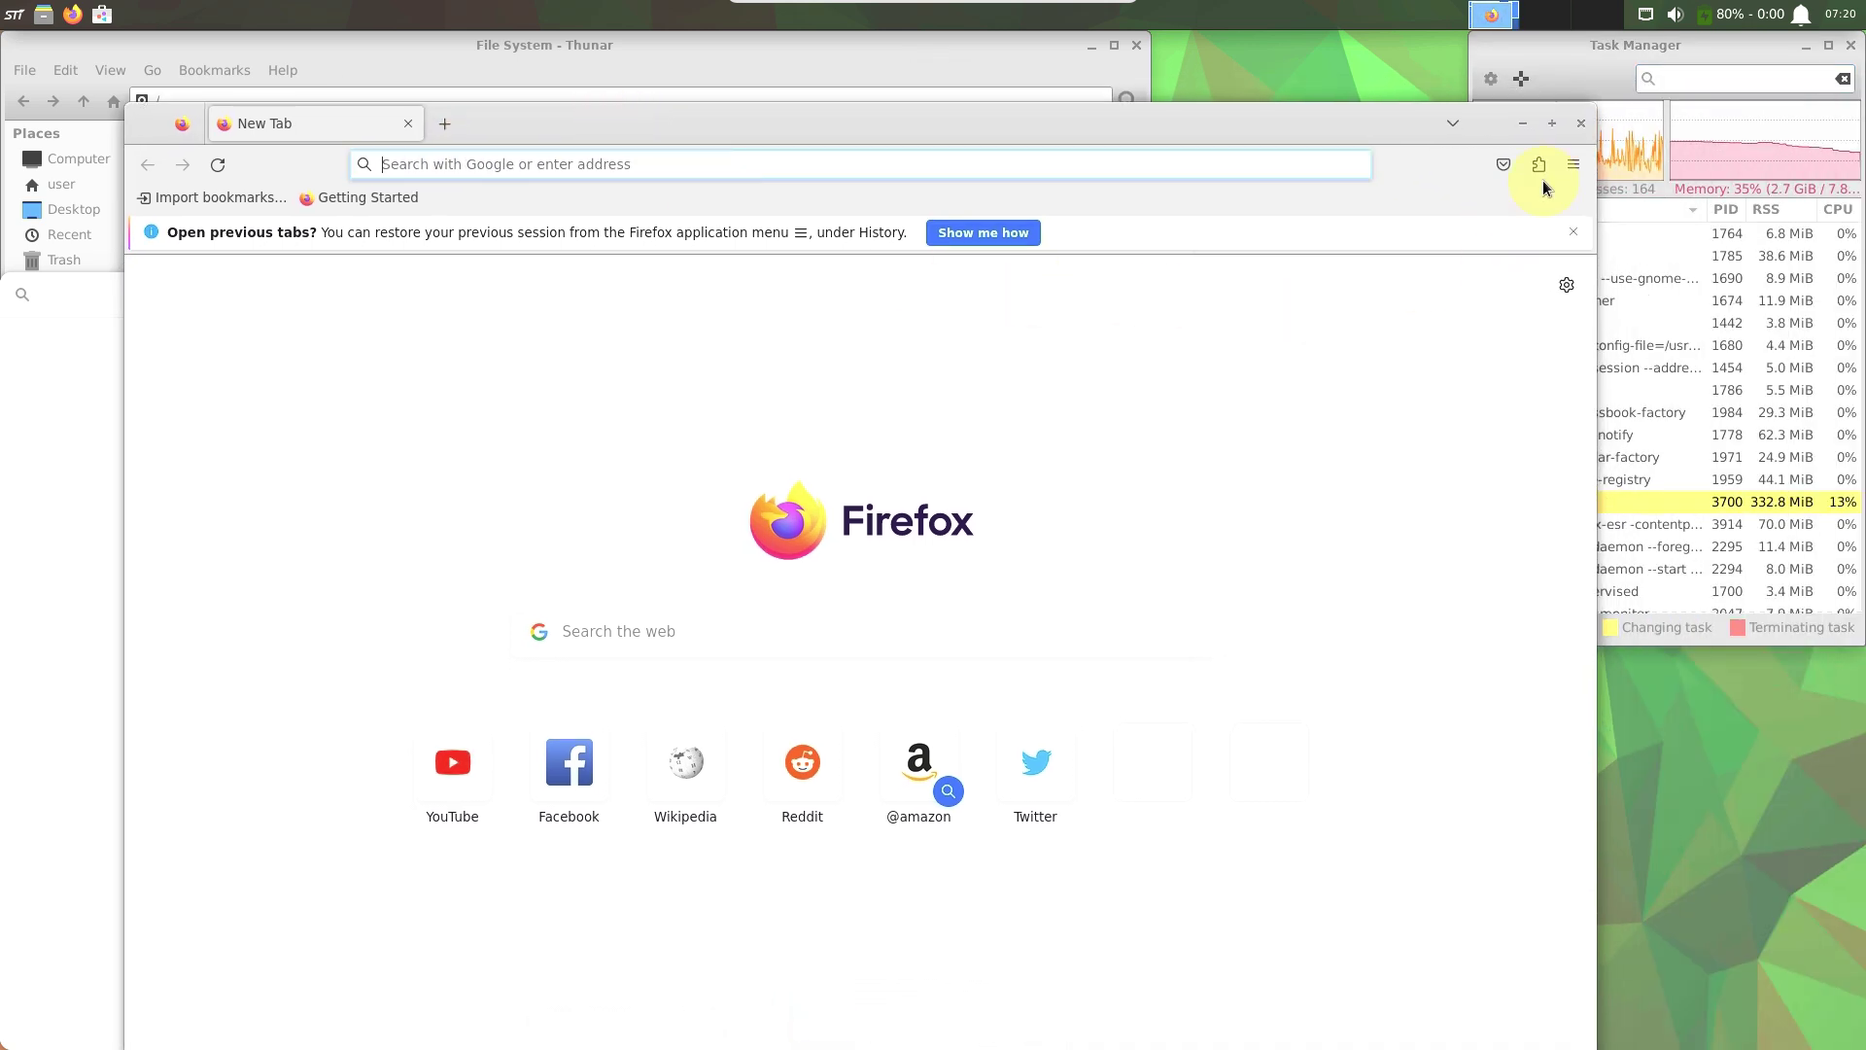
left_click(1571, 166)
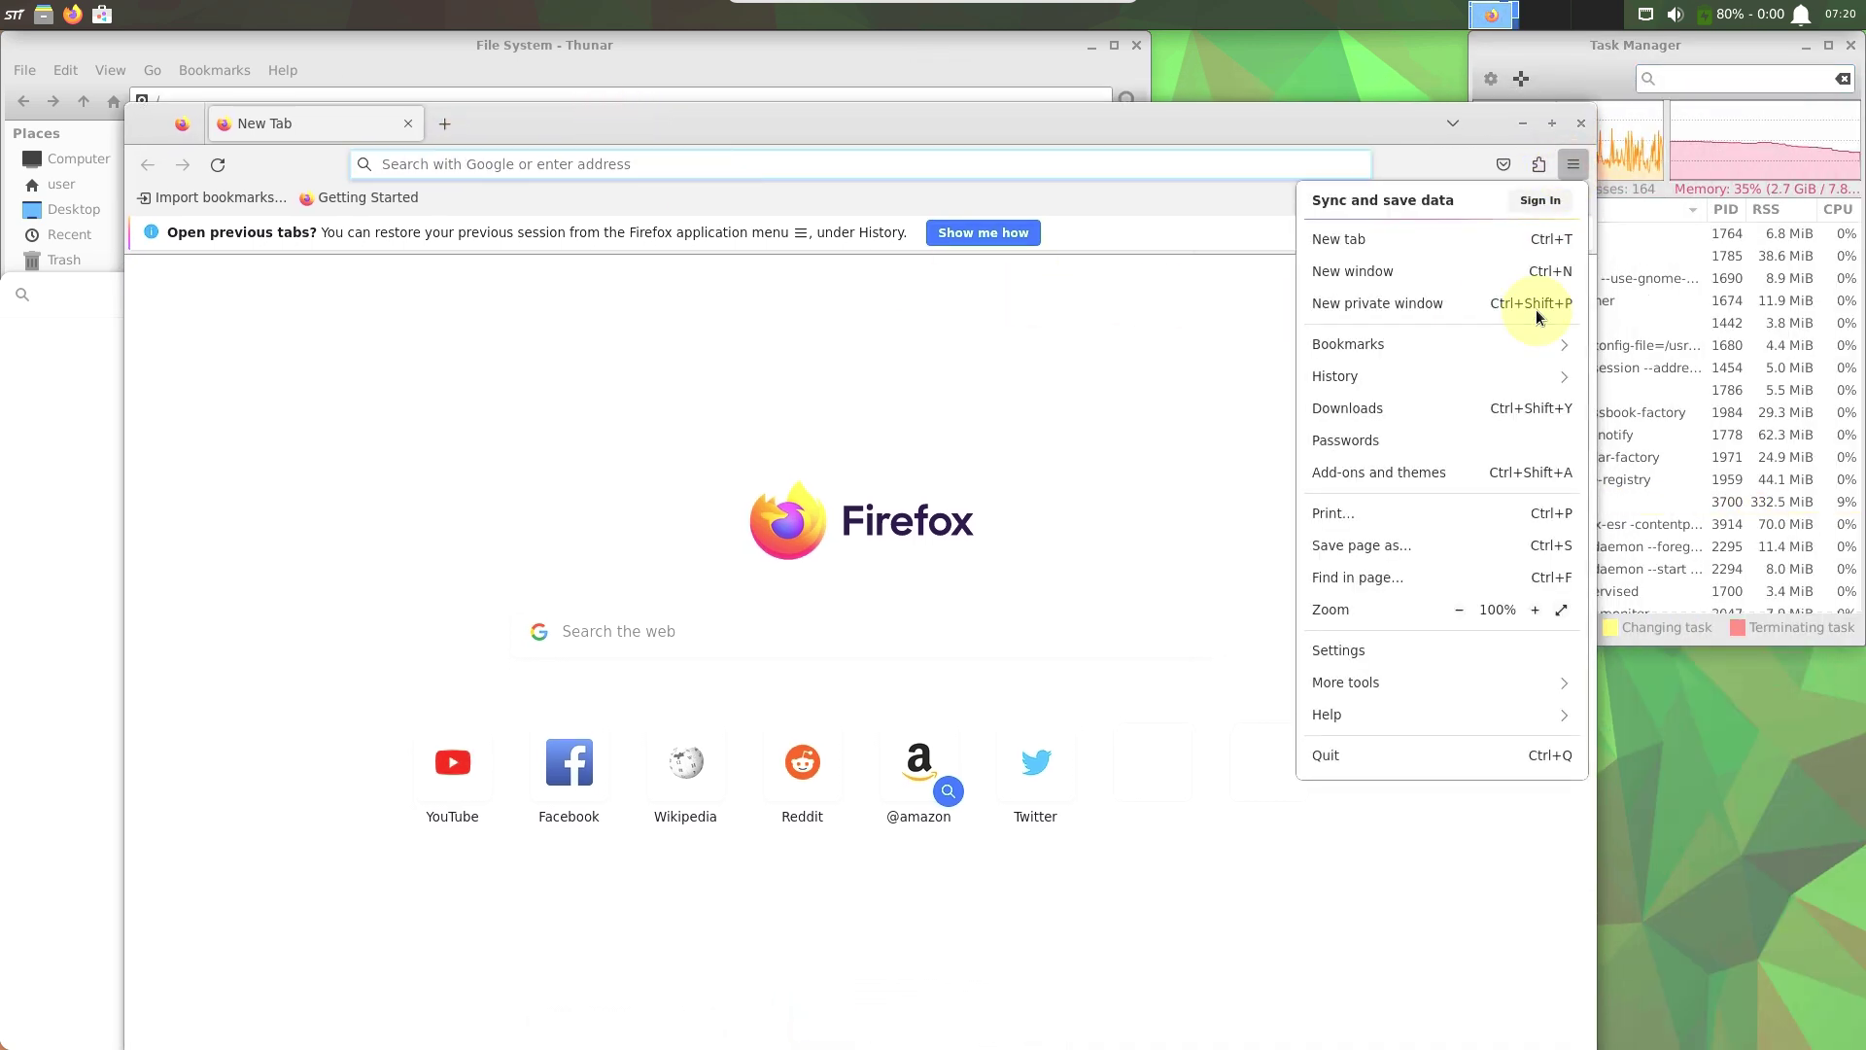
left_click(1374, 715)
left_click(1338, 443)
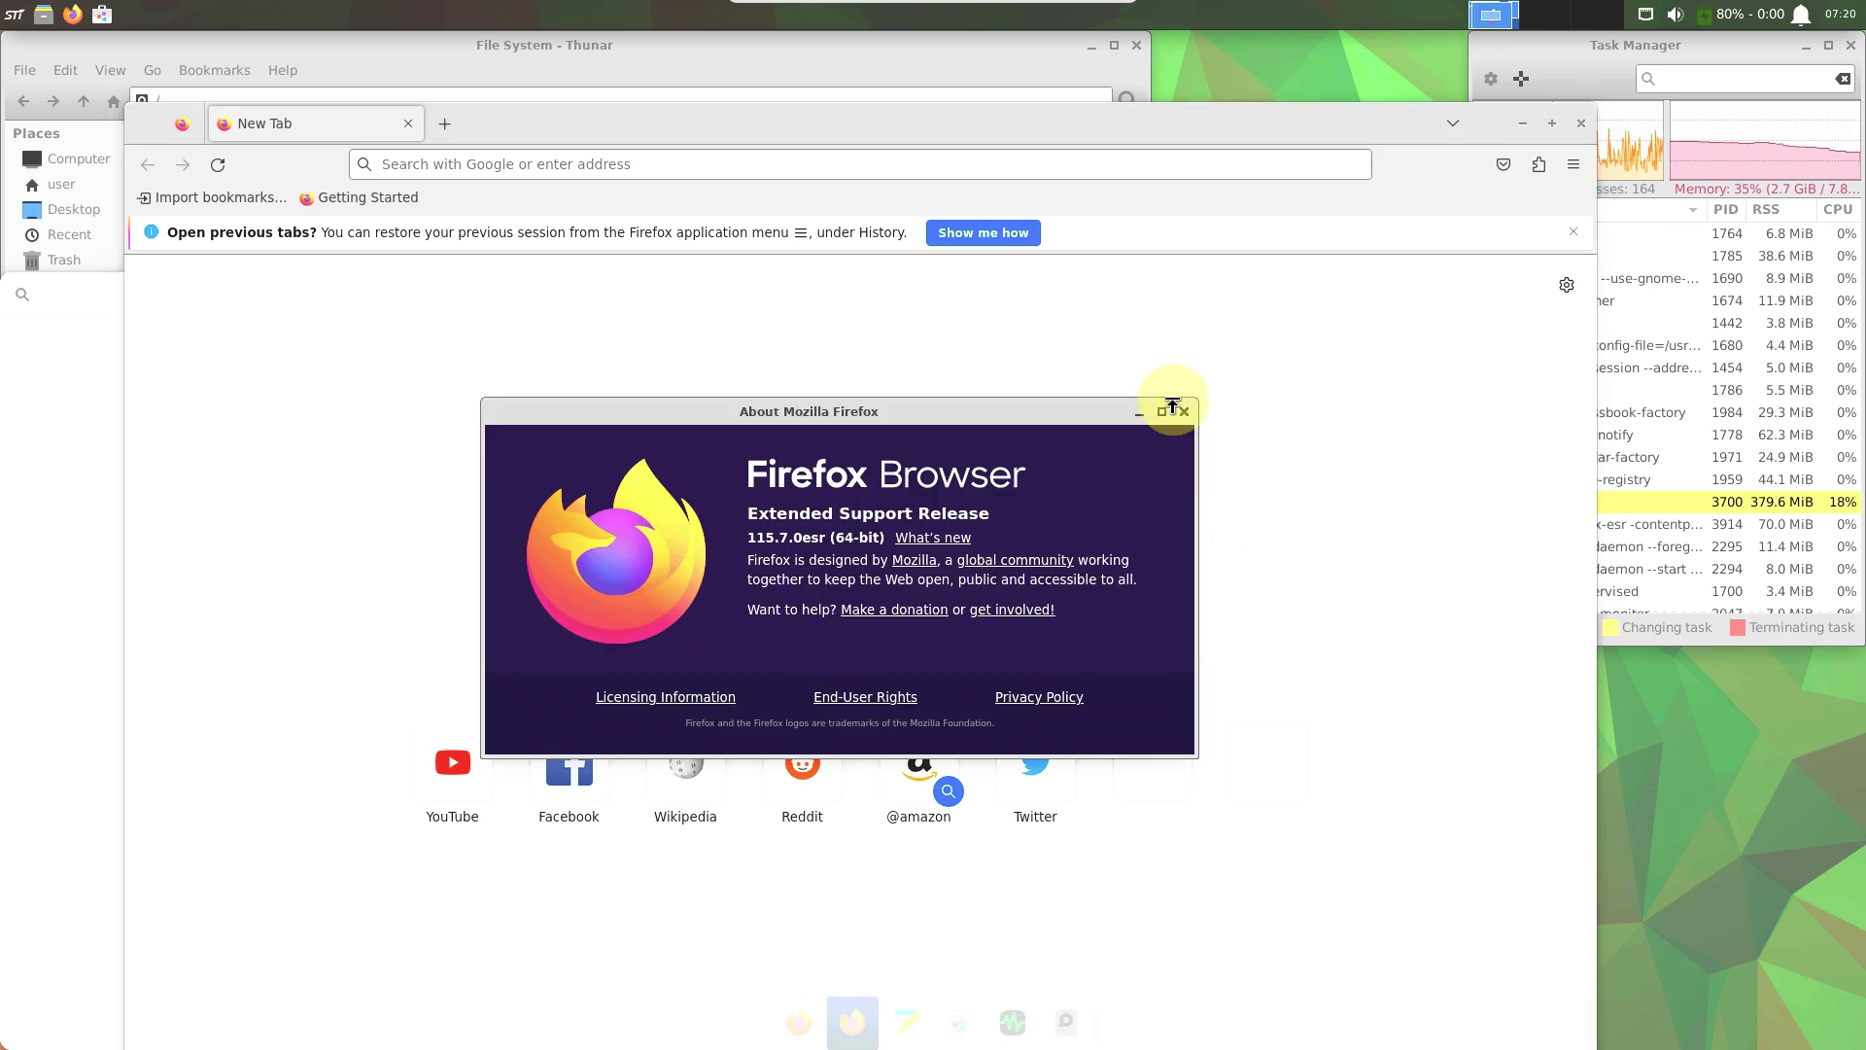
left_click(1182, 410)
left_click(1582, 116)
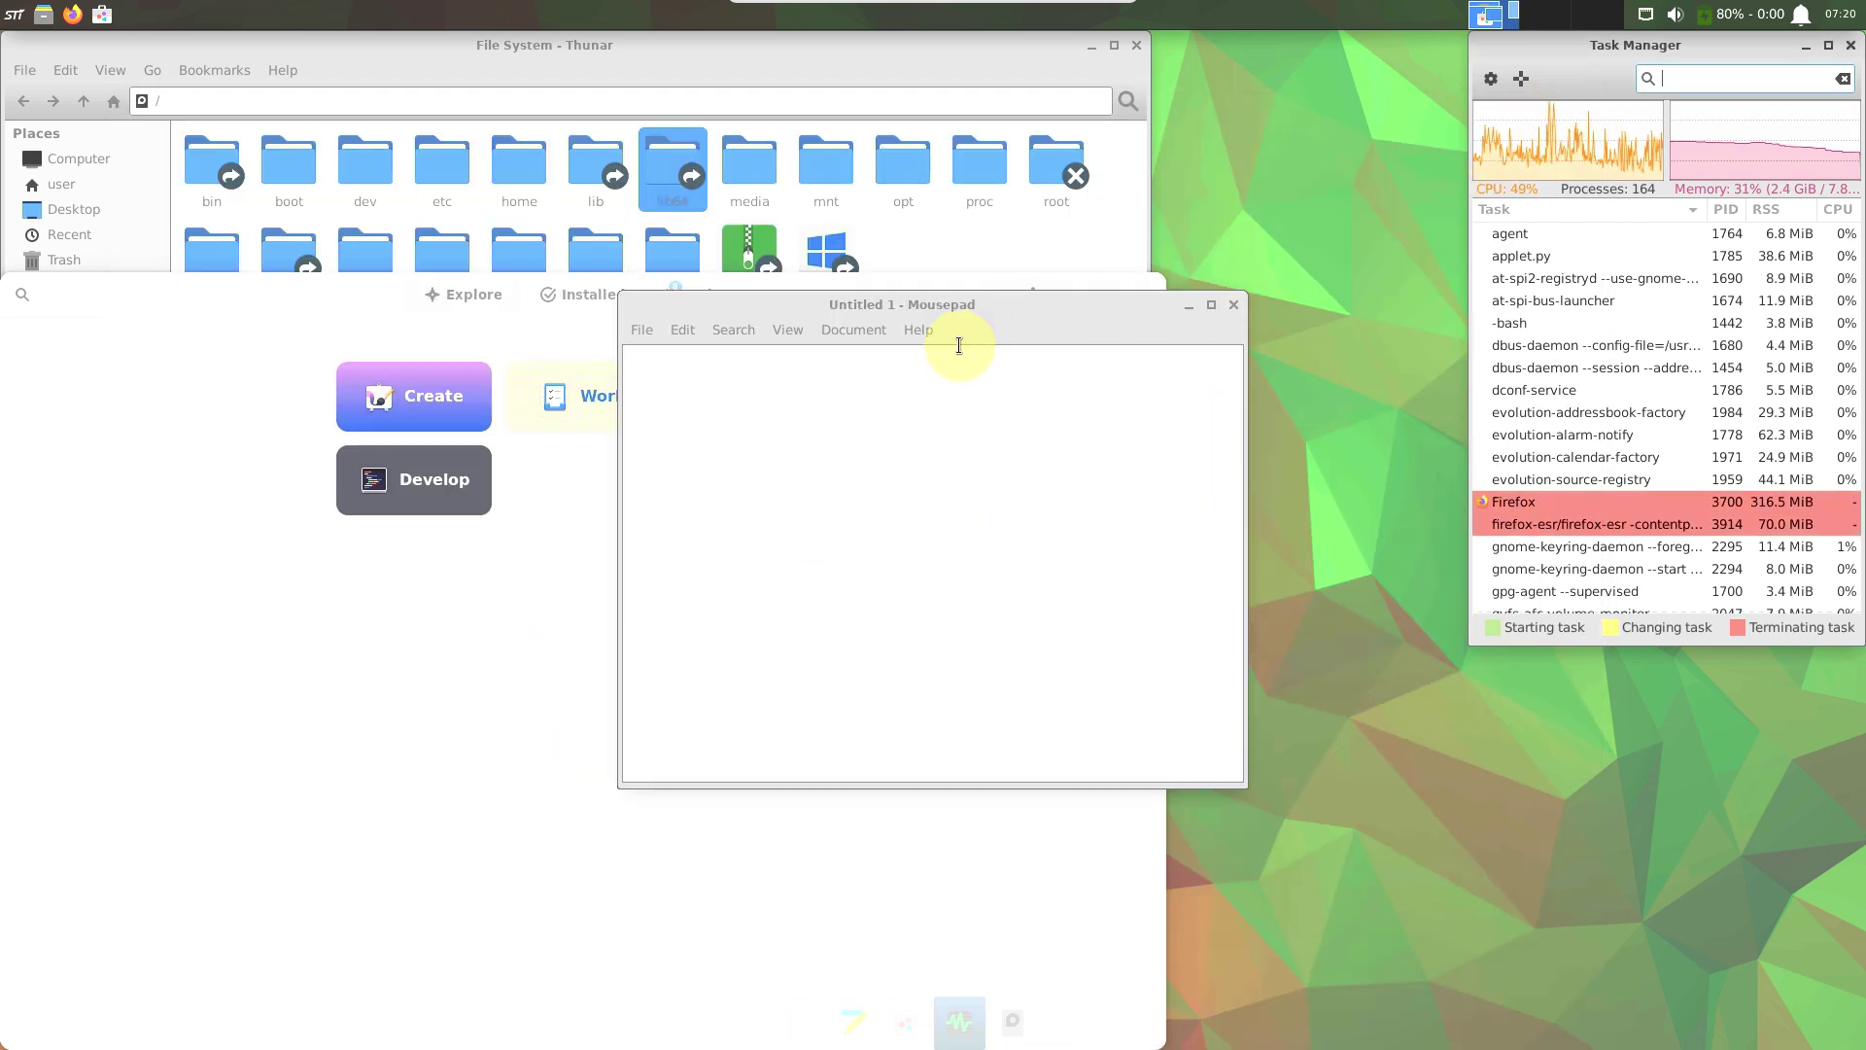
View Mousepad's About information (version 0.5.10) and close the dialog.
left_click(921, 330)
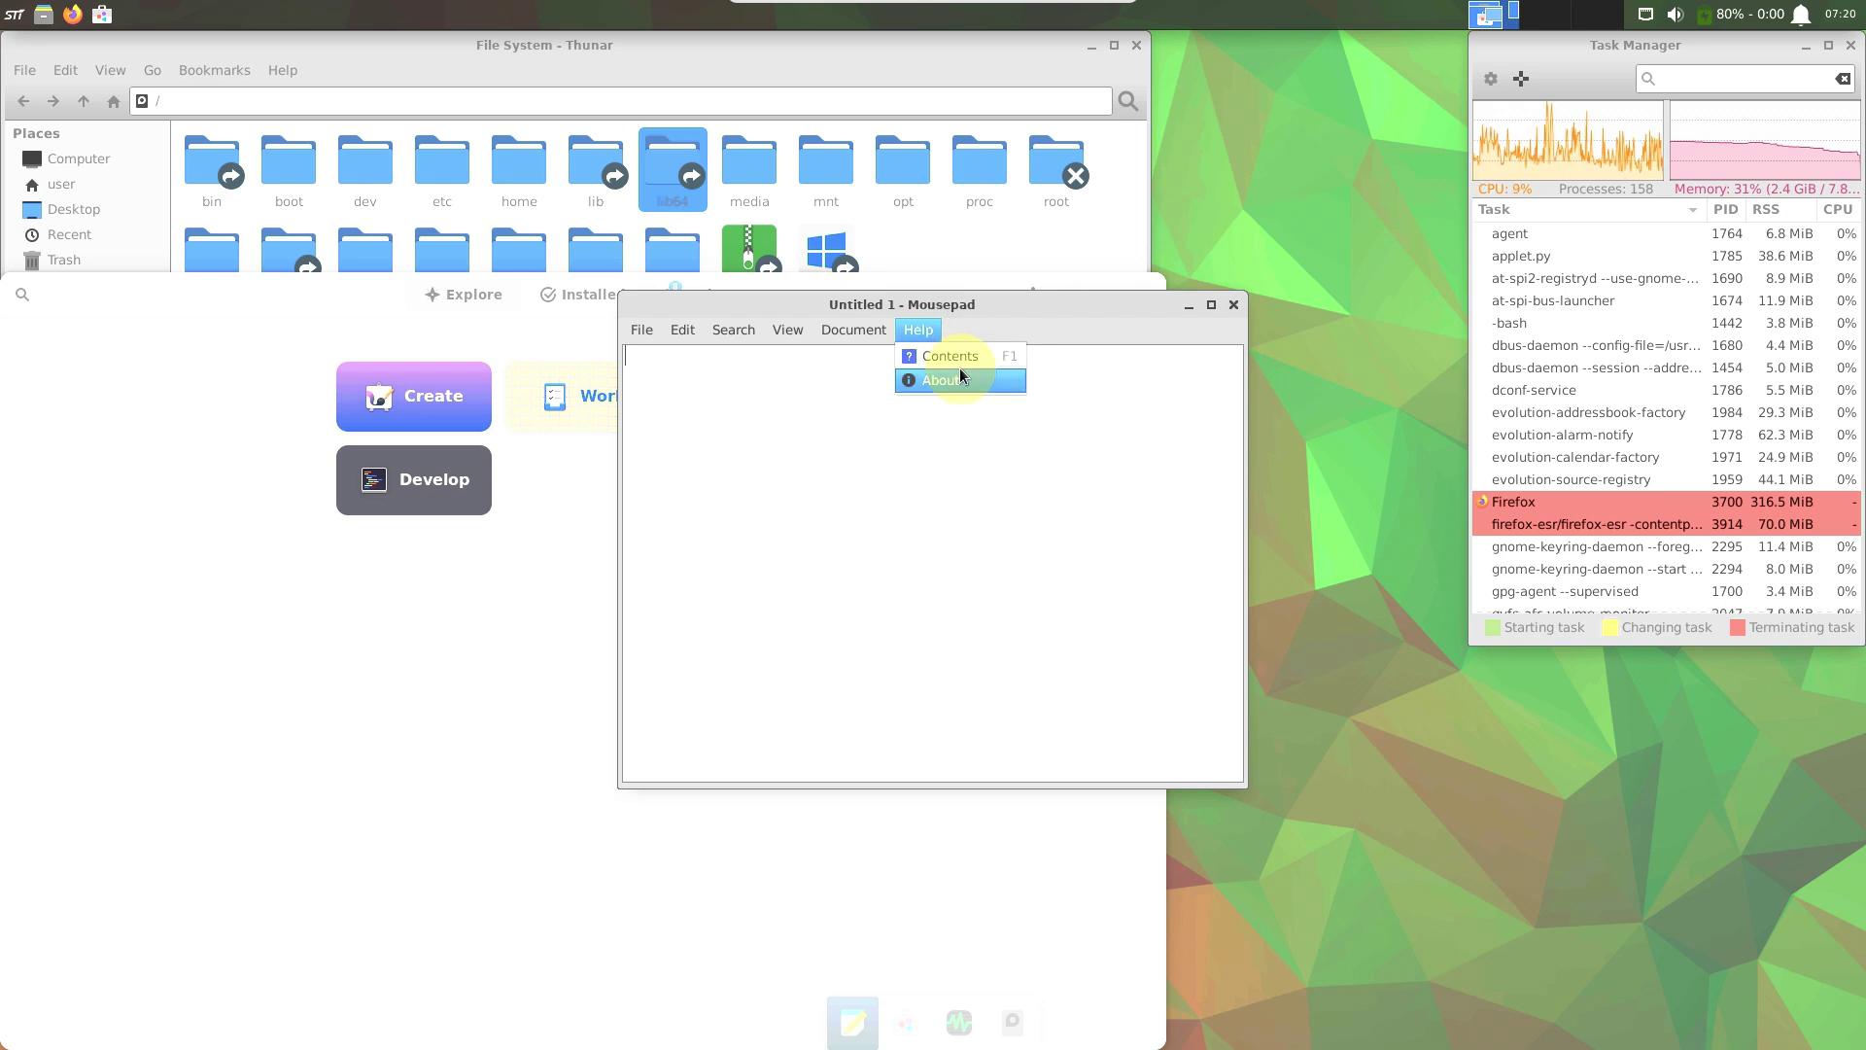
left_click(959, 377)
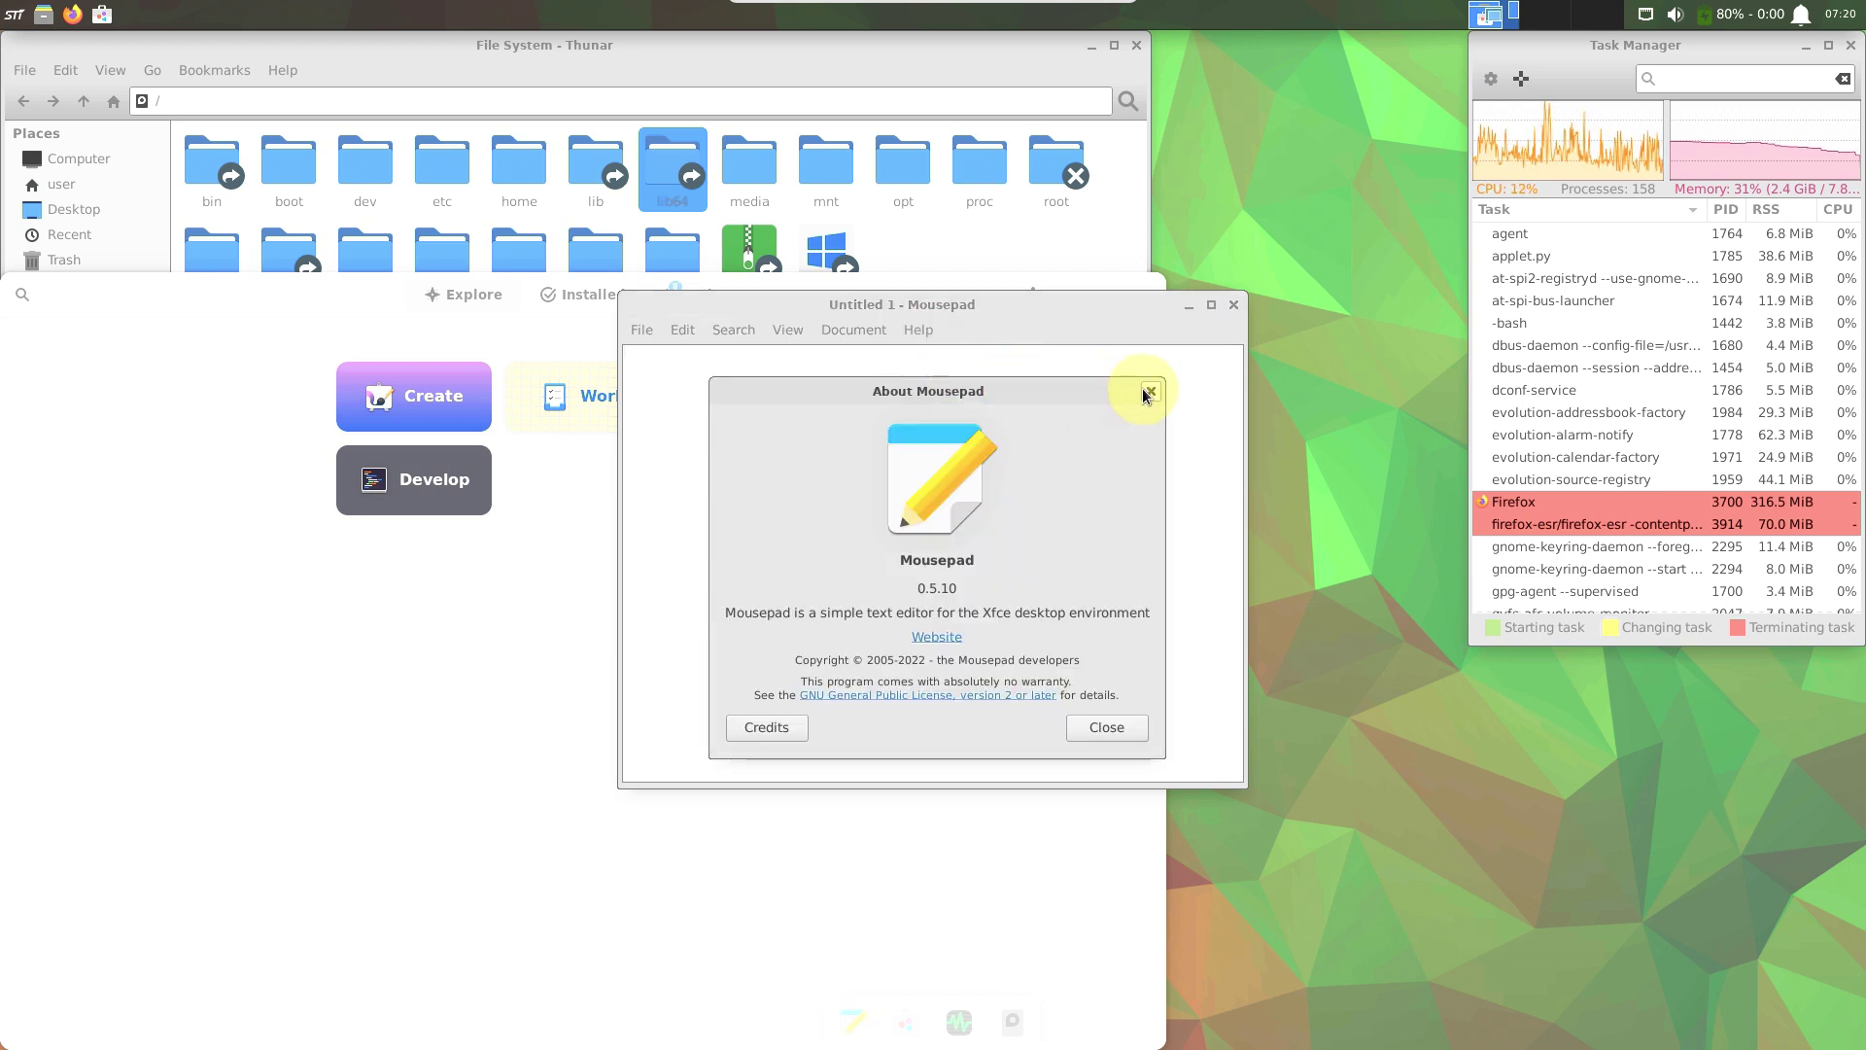
left_click(1149, 390)
Close Mousepad, centre GNOME Software, and review its Installed and Updates lists.
left_click(1233, 306)
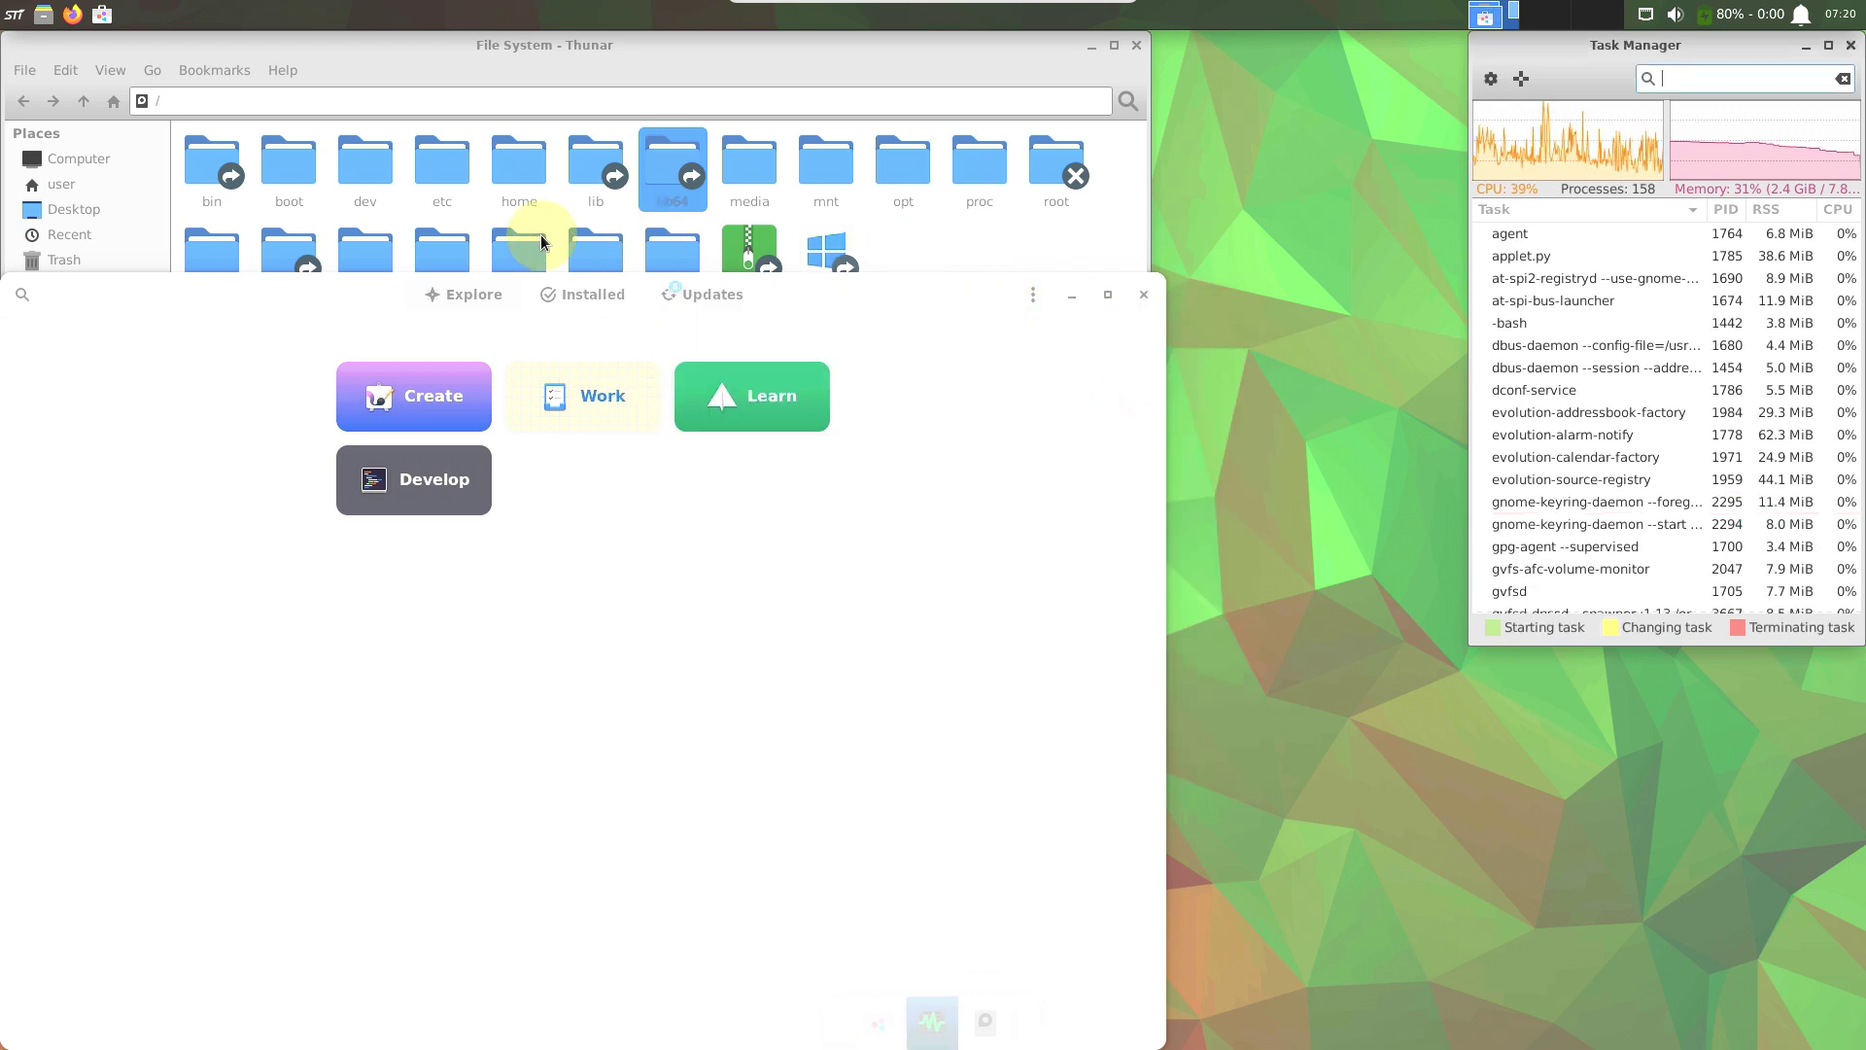
left_click_drag(360, 288, 747, 79)
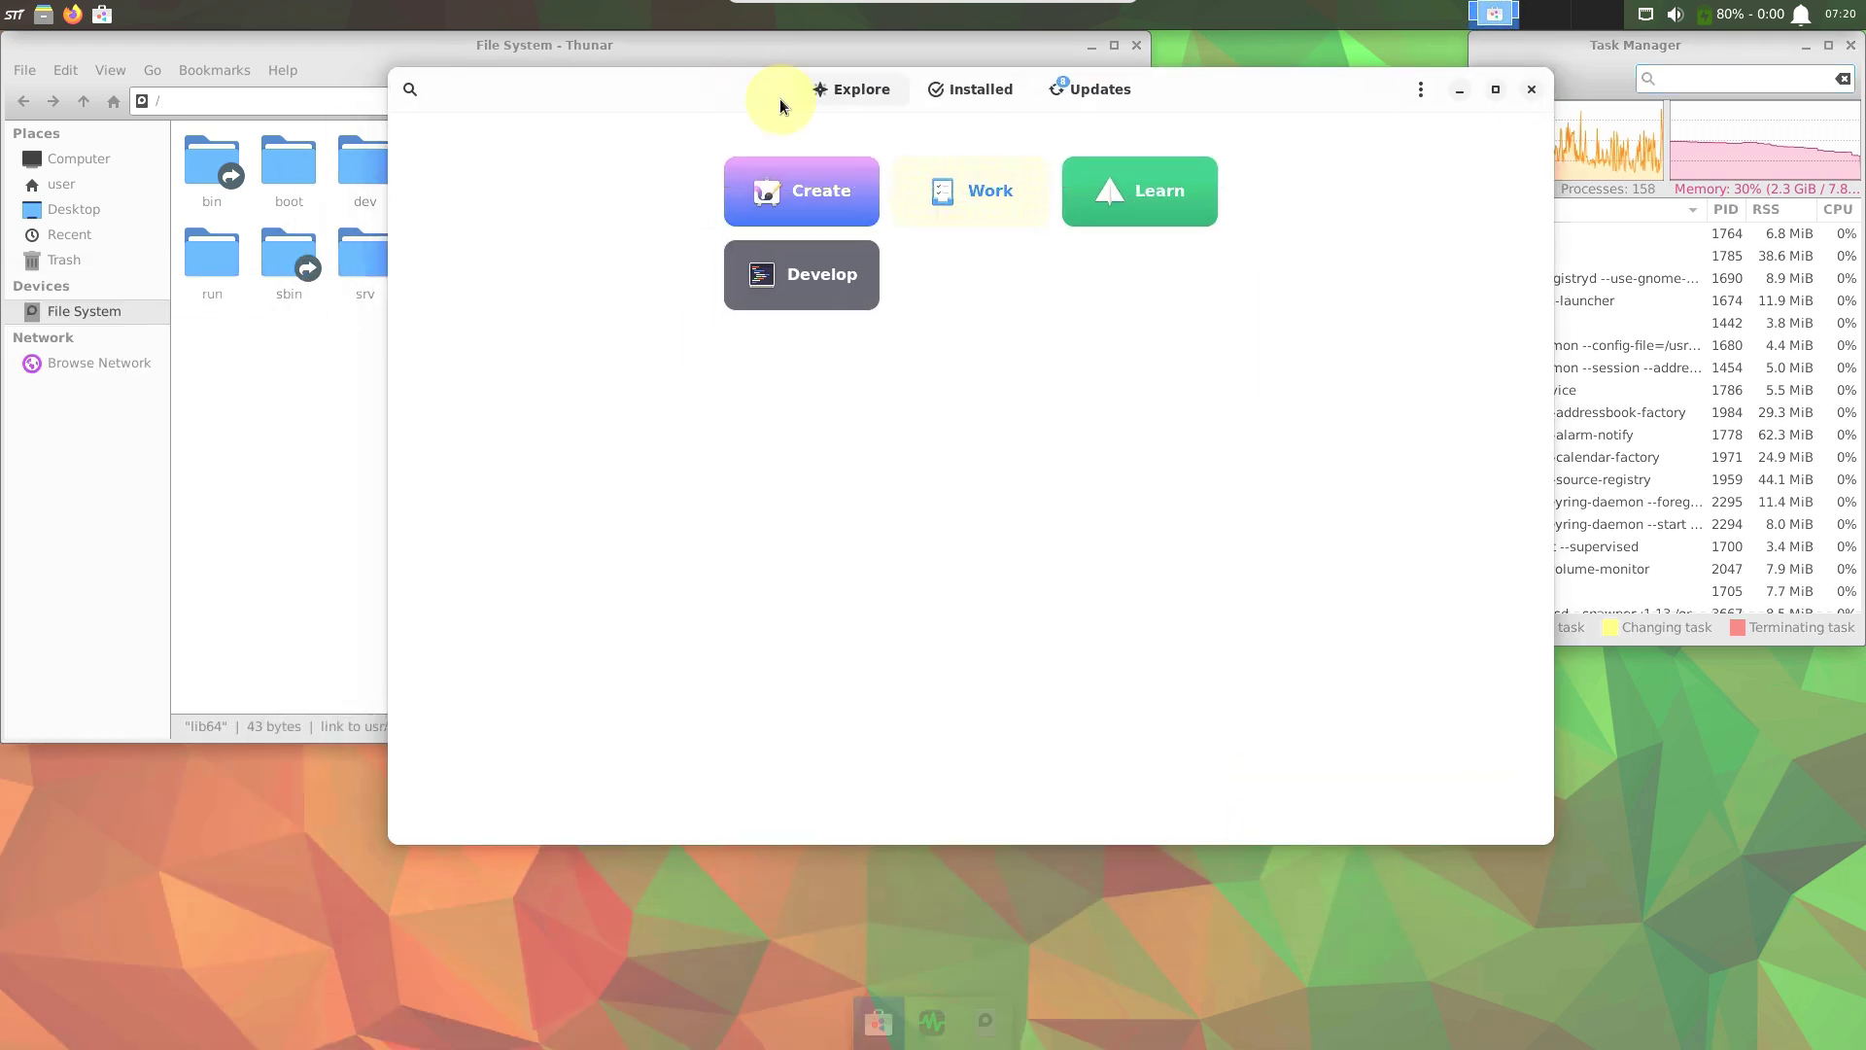
left_click(929, 91)
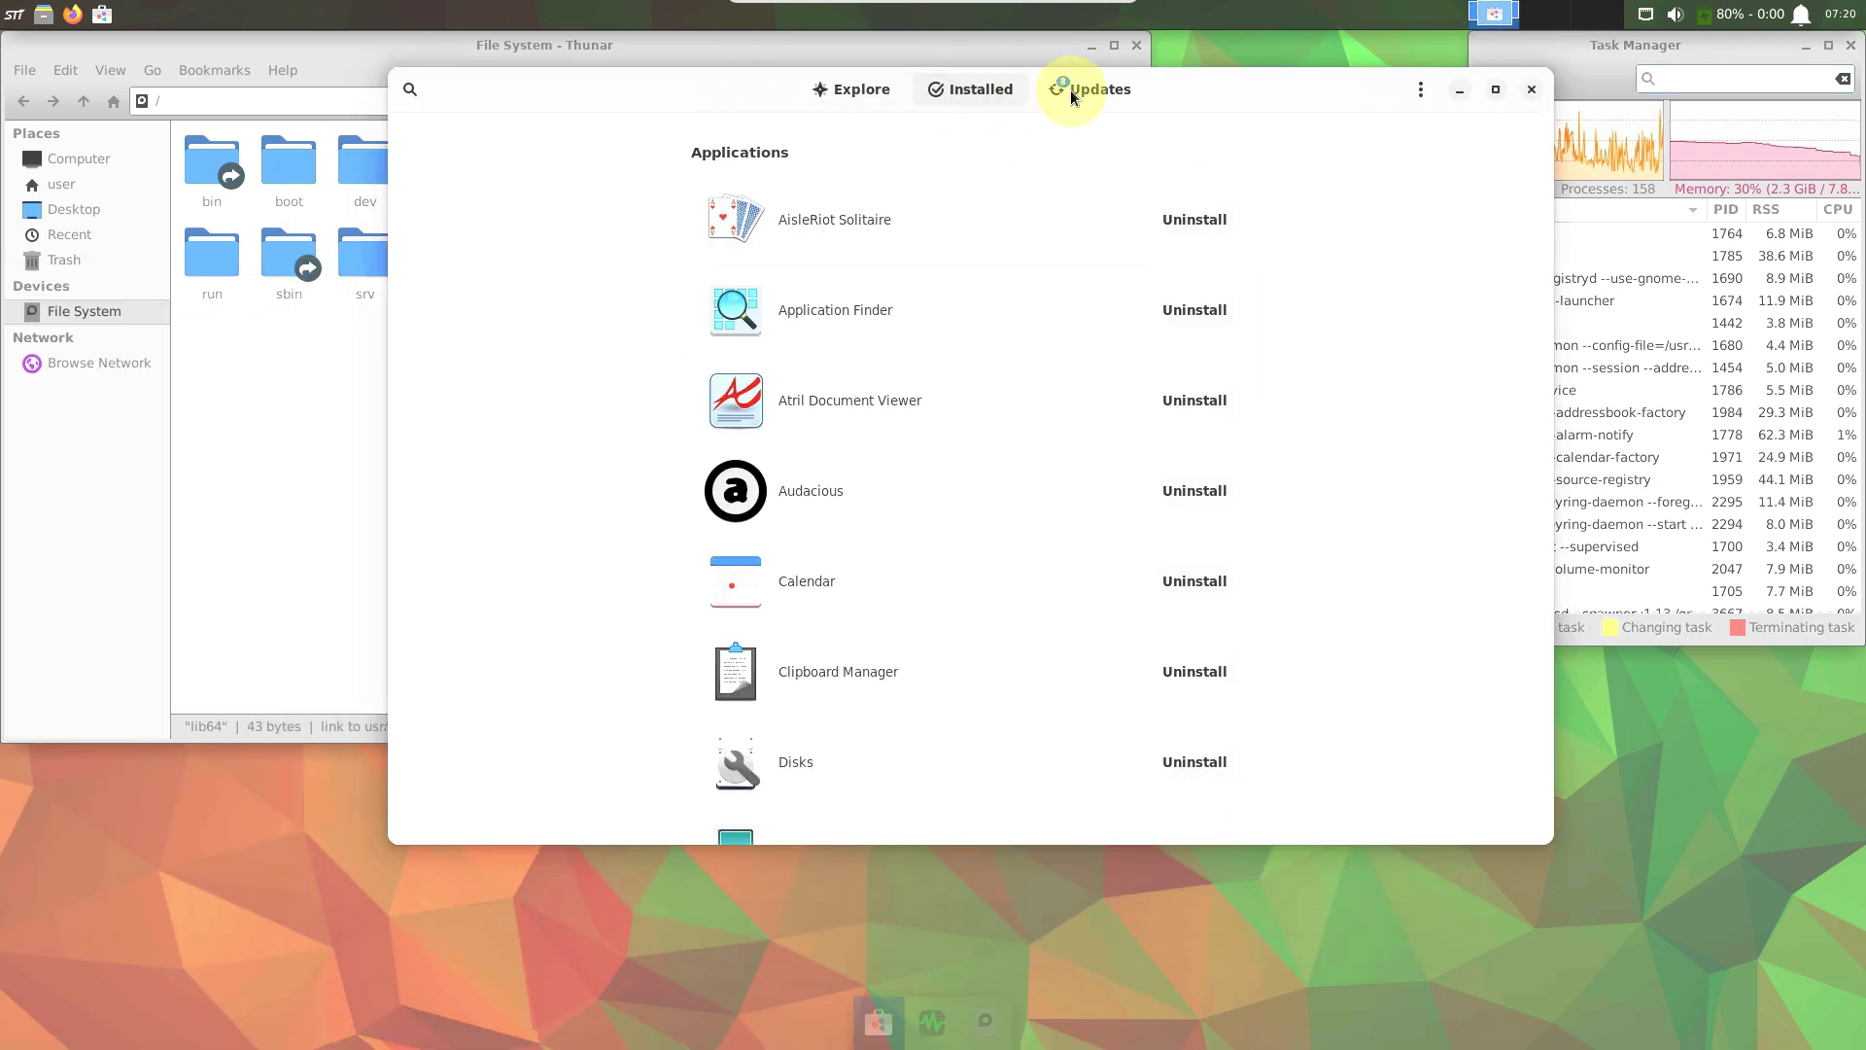
left_click_drag(1545, 229, 1533, 853)
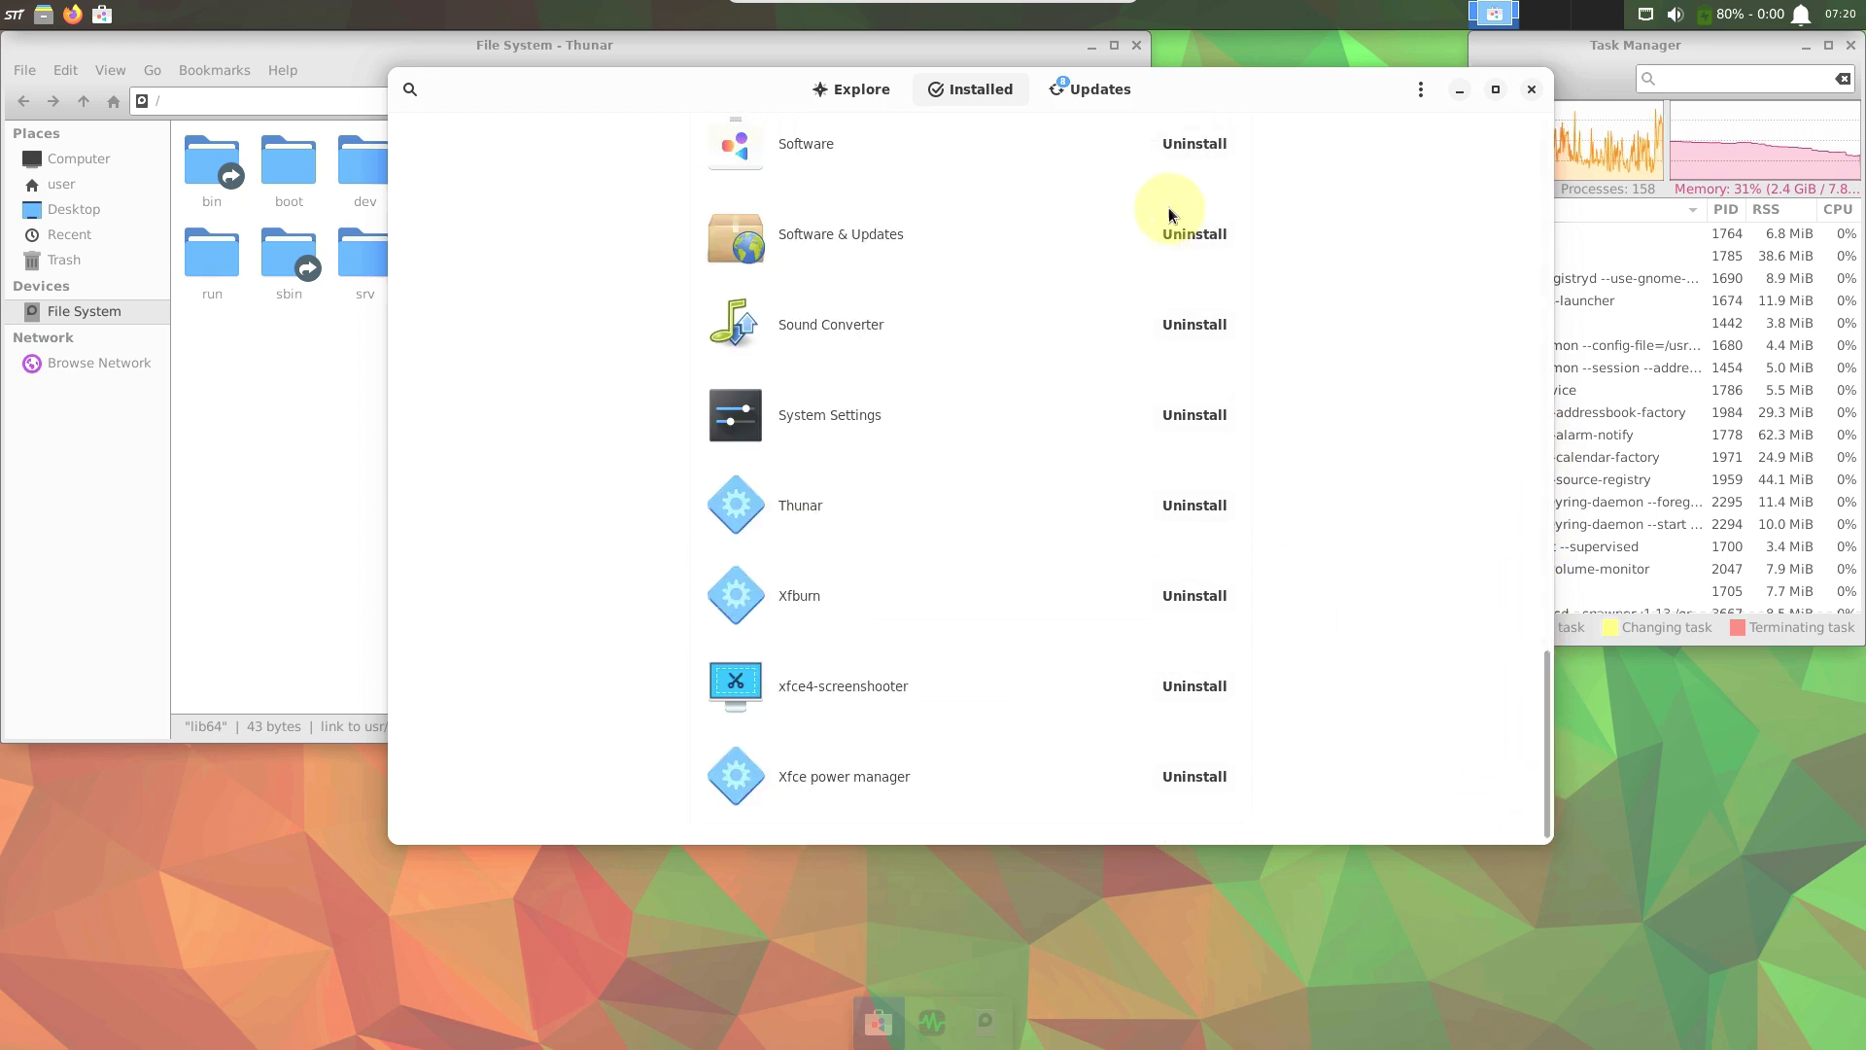
left_click(1082, 101)
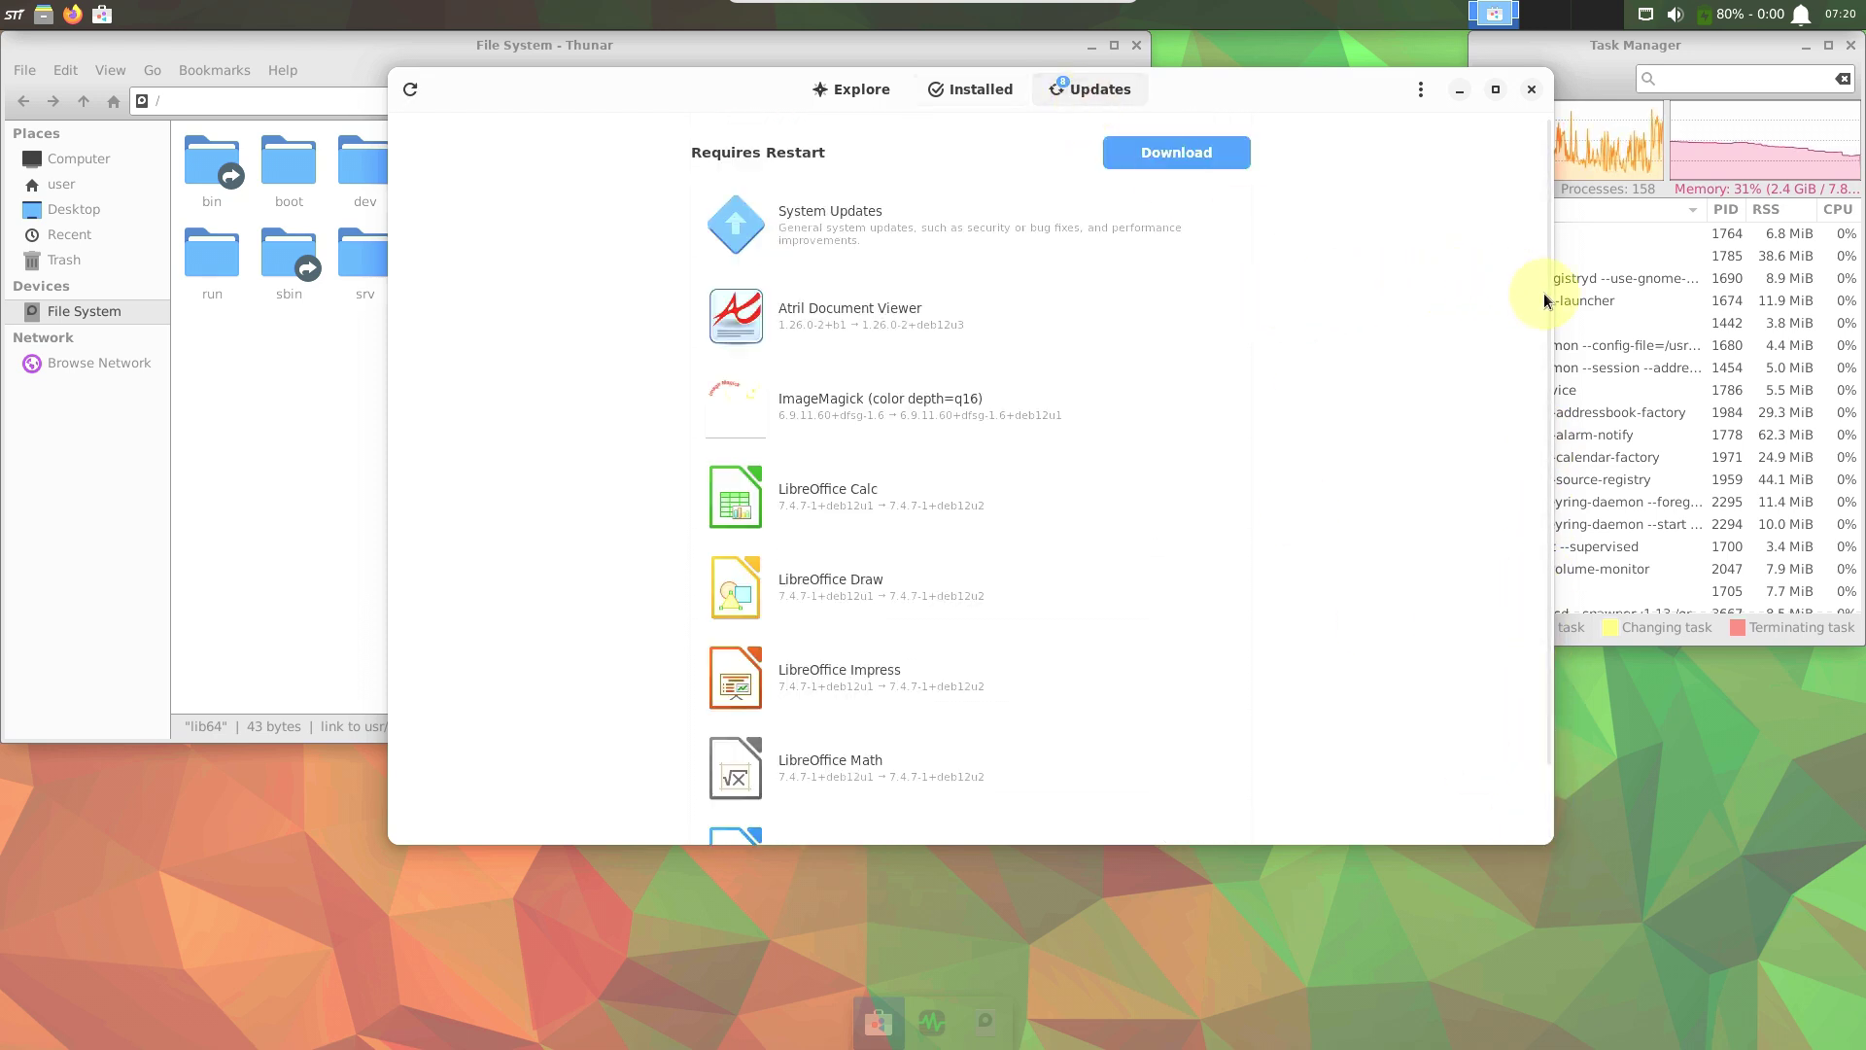
scroll(1534, 428, "down", 2)
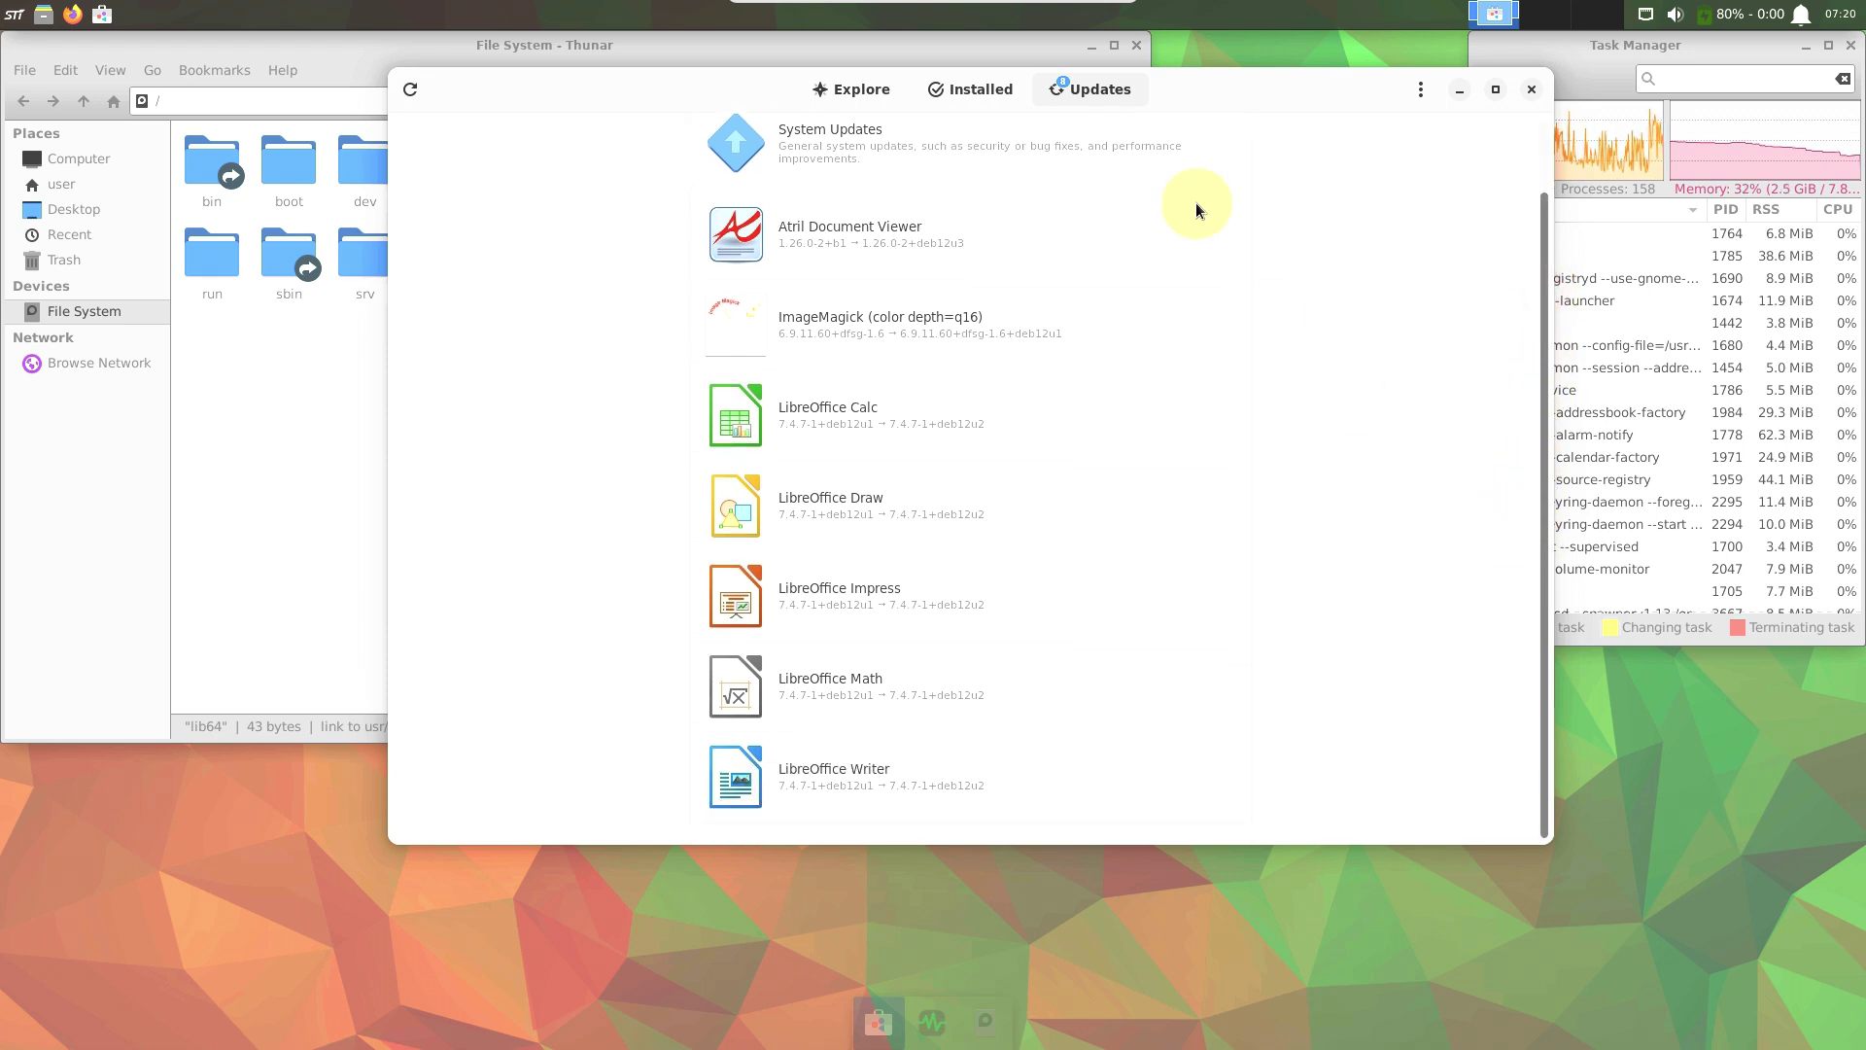
View About Software (version 43.5), then close the software store.
left_click(1420, 88)
left_click(1426, 202)
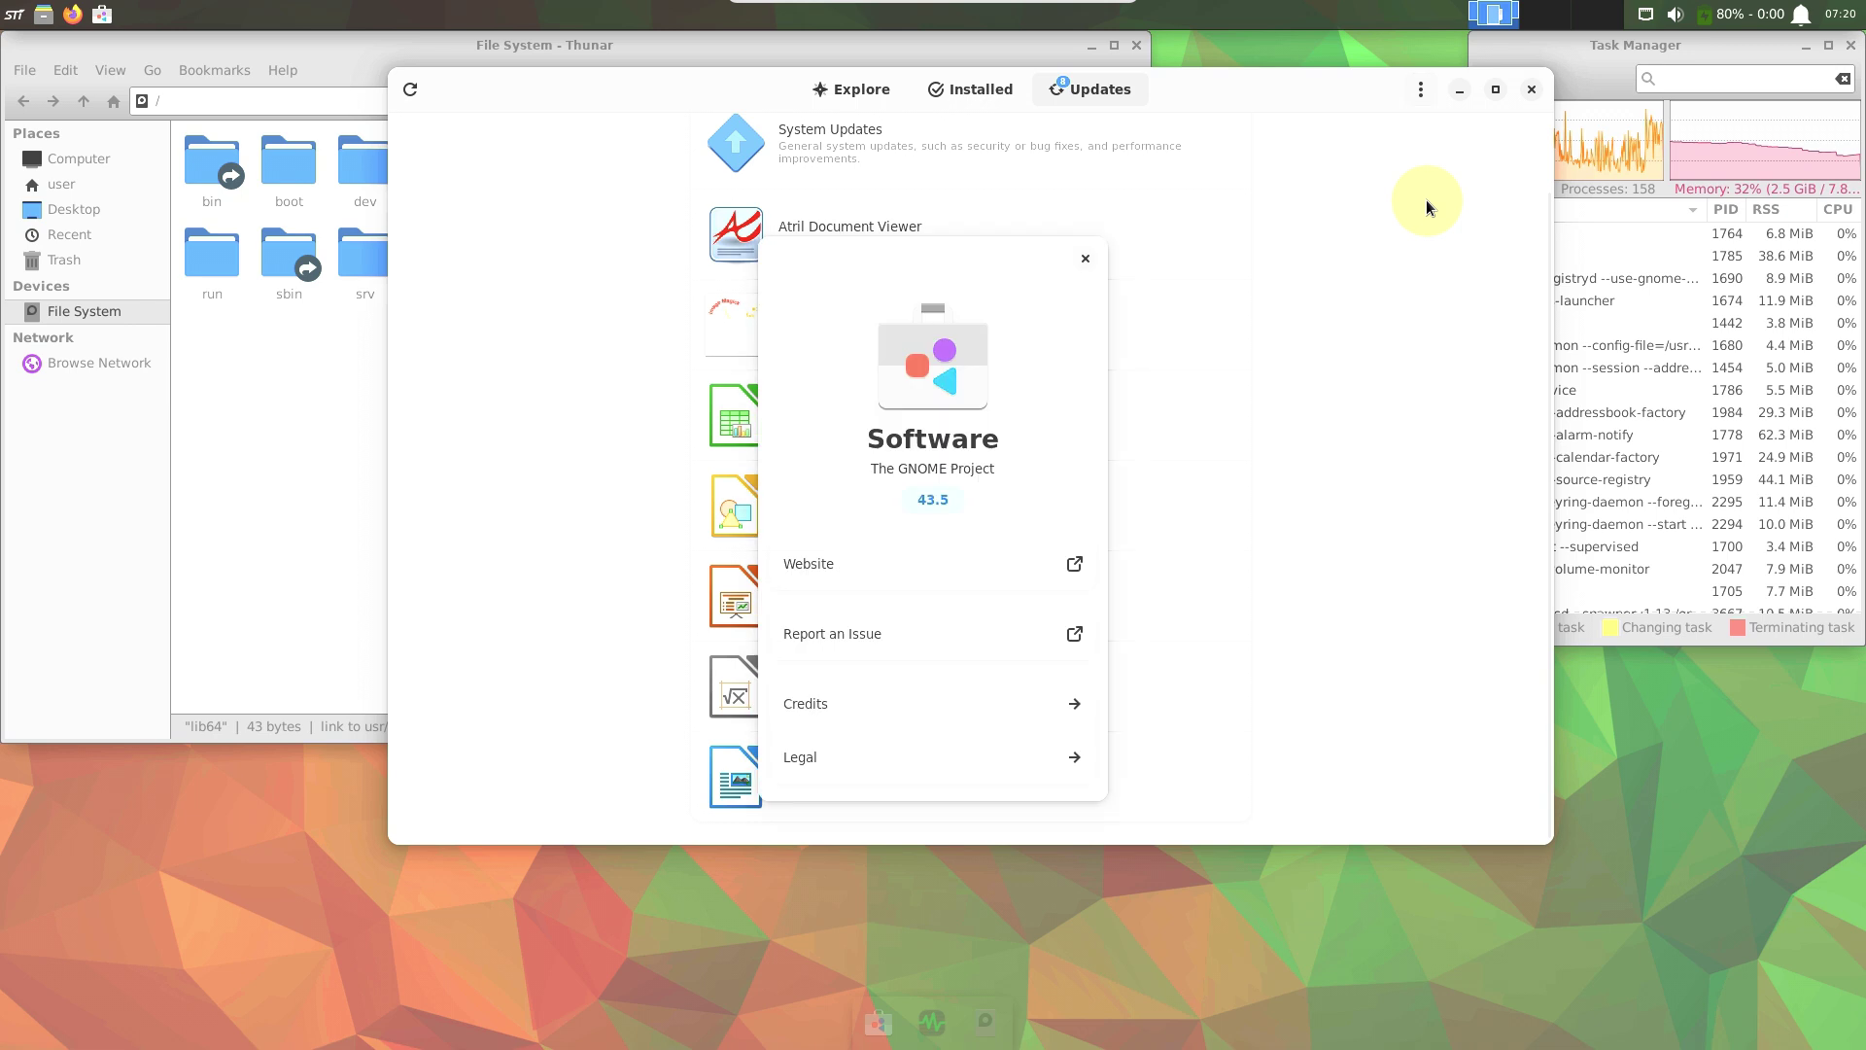
left_click(1085, 260)
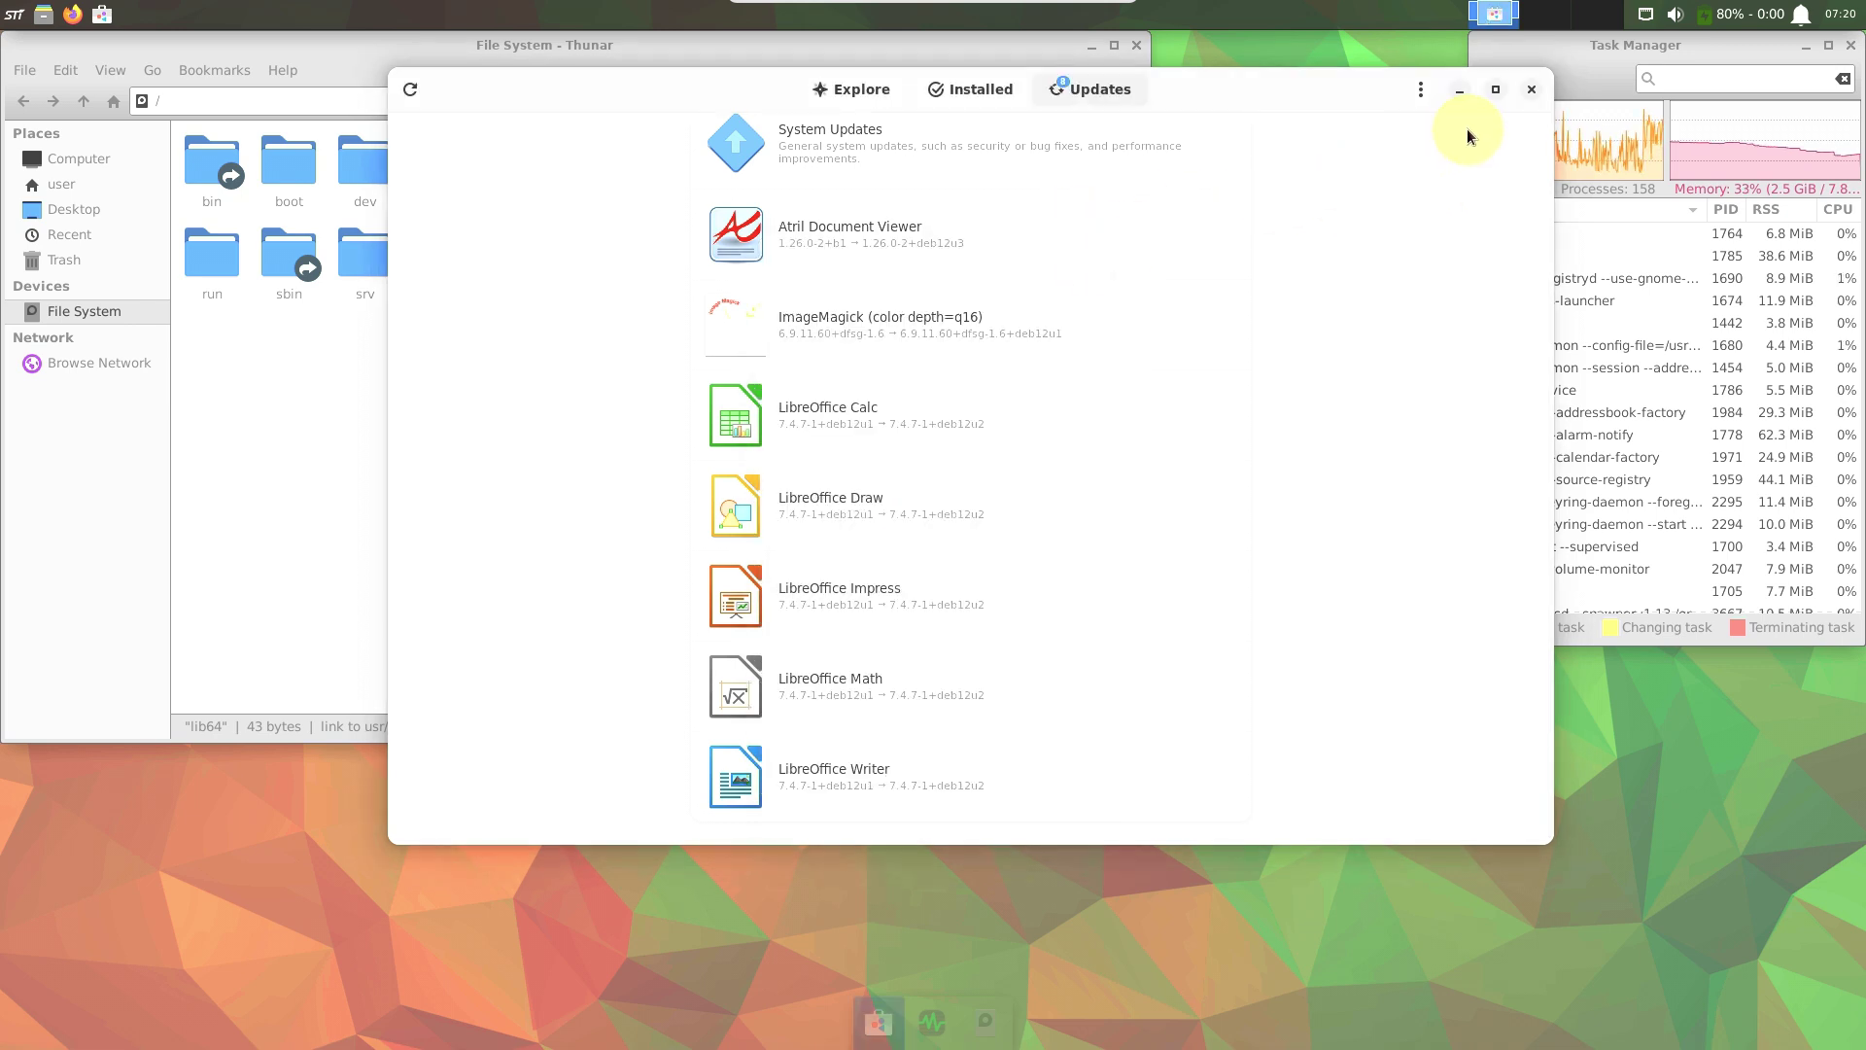
left_click(1529, 91)
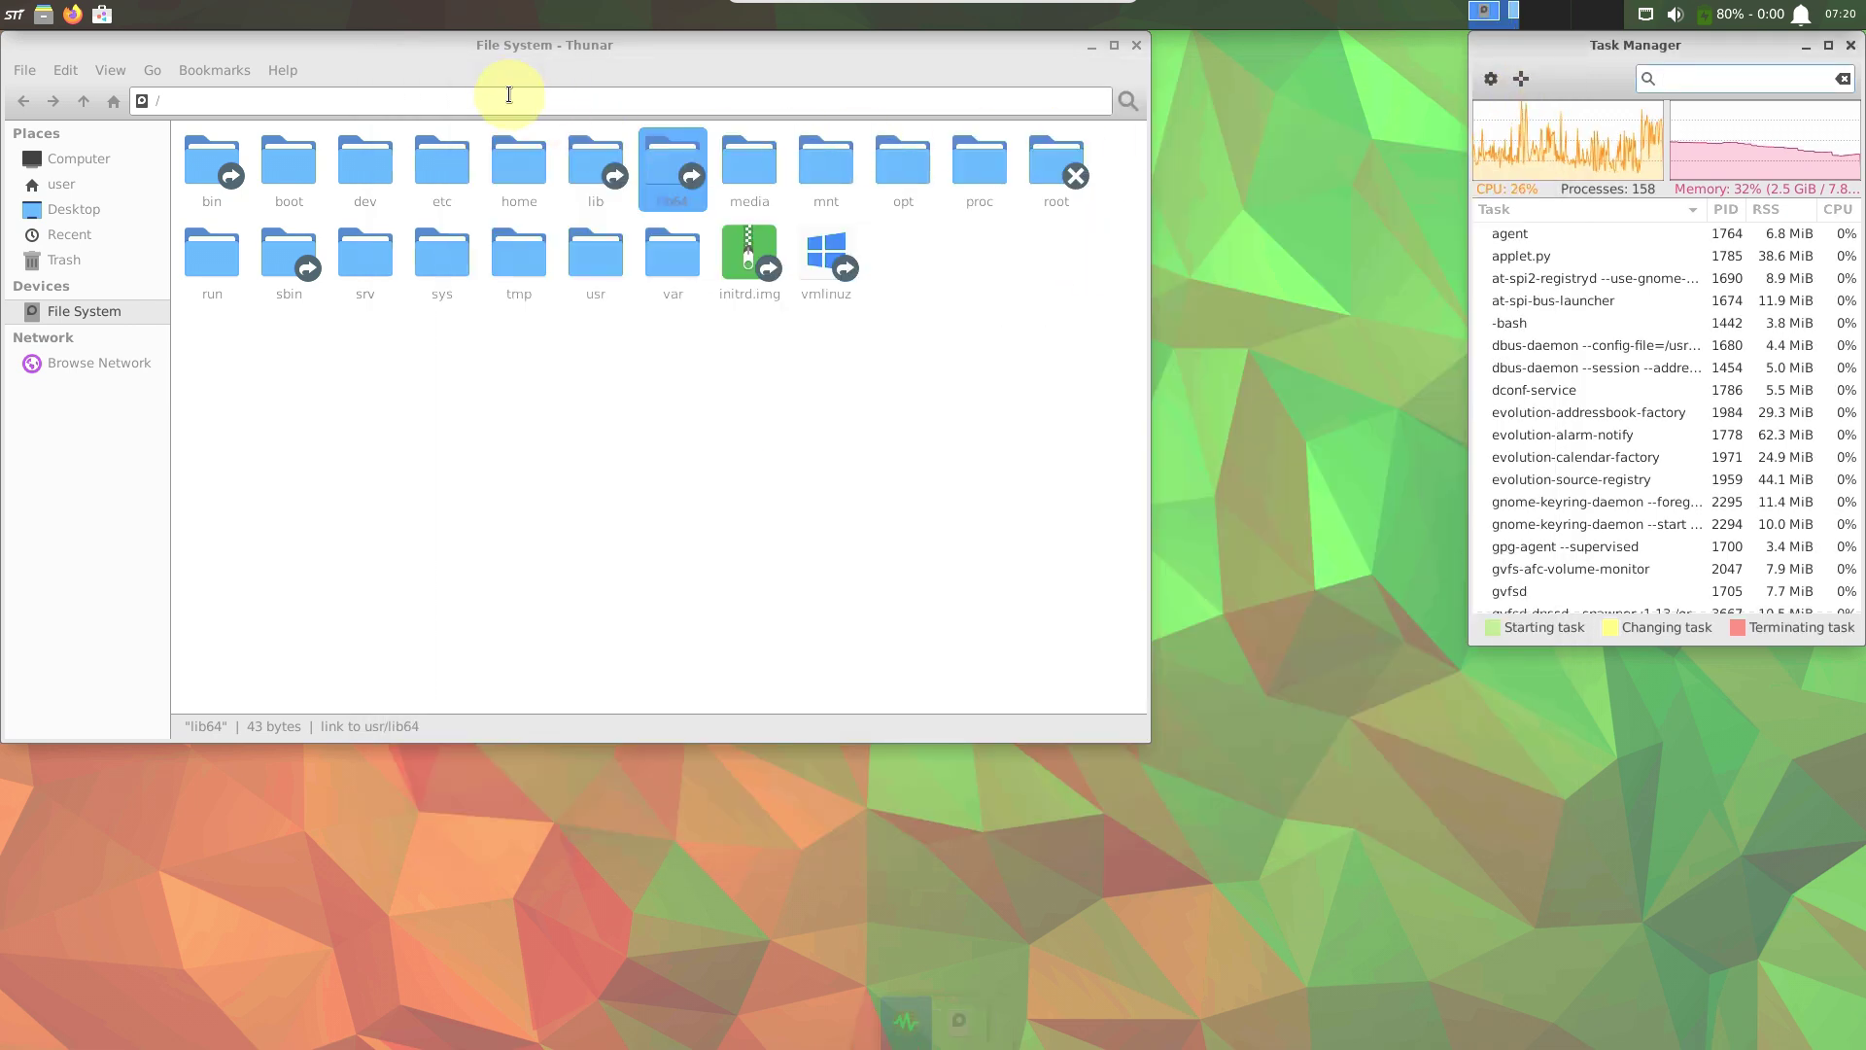
View Thunar's About information (version 4.18.4), then close the file manager.
left_click(275, 72)
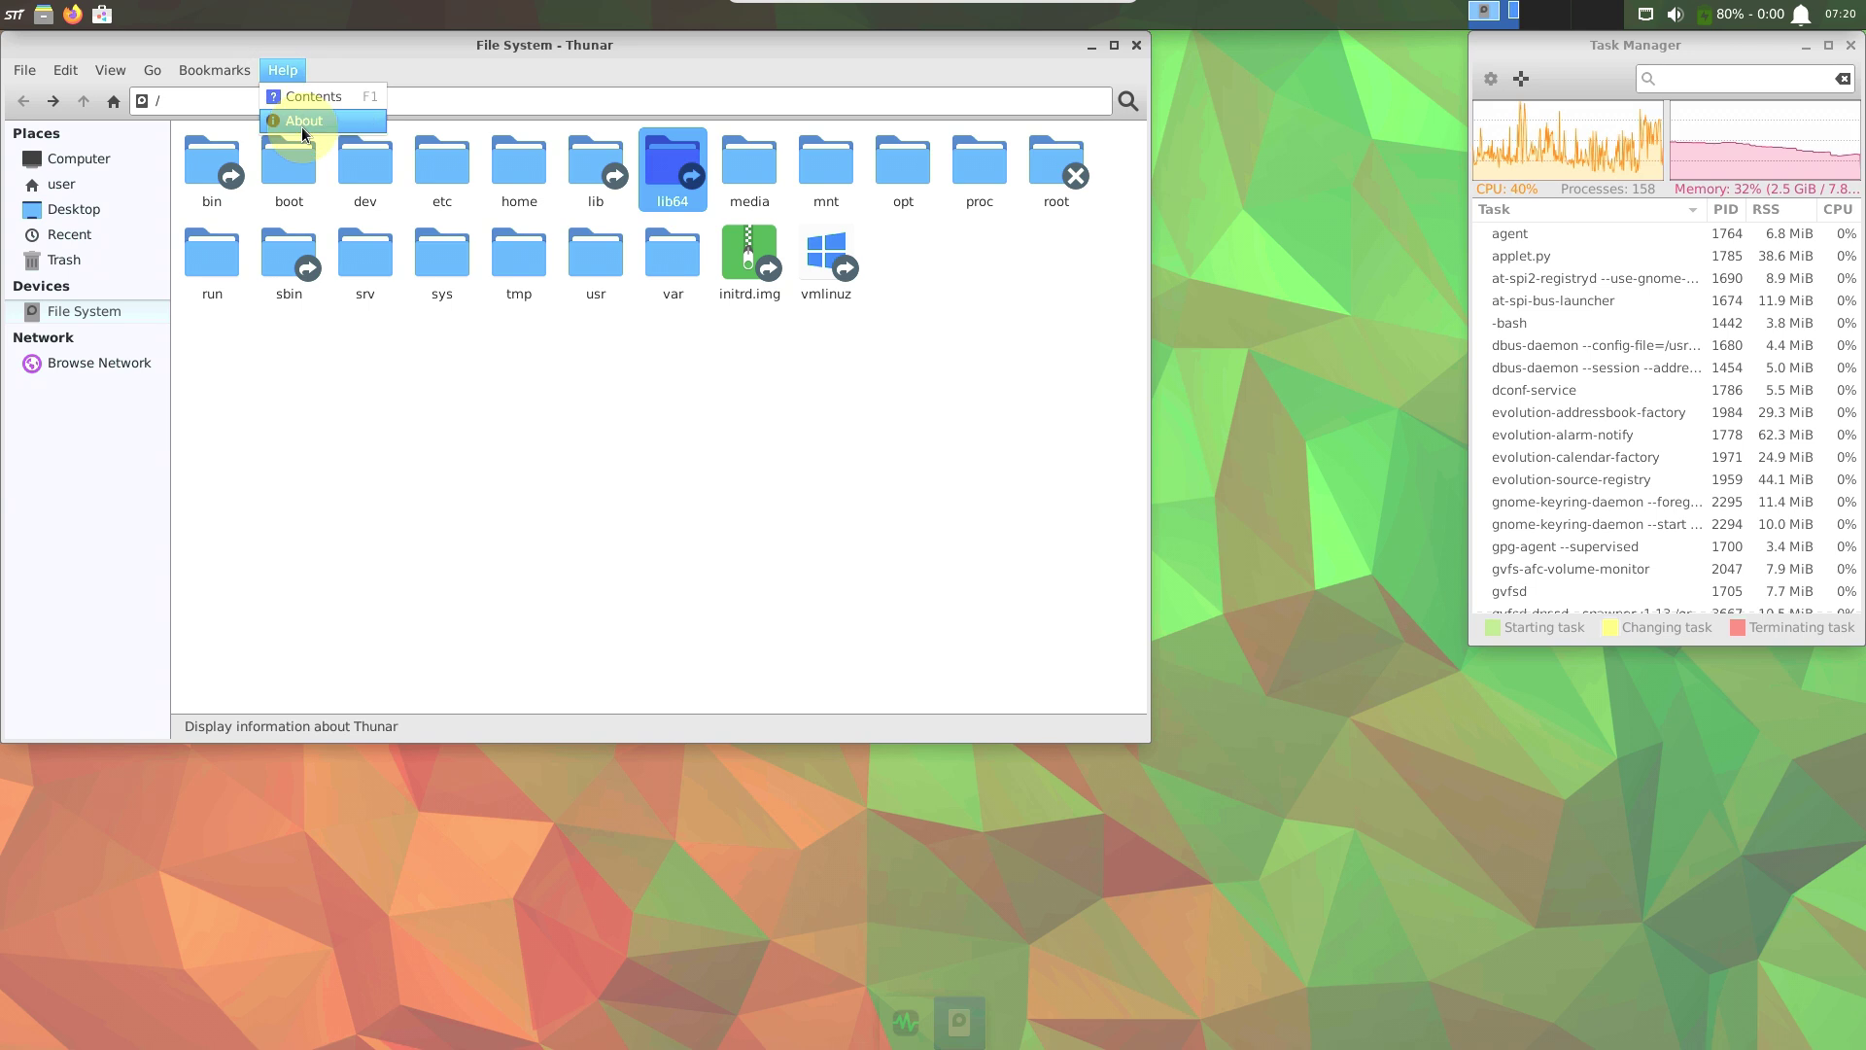
left_click(302, 127)
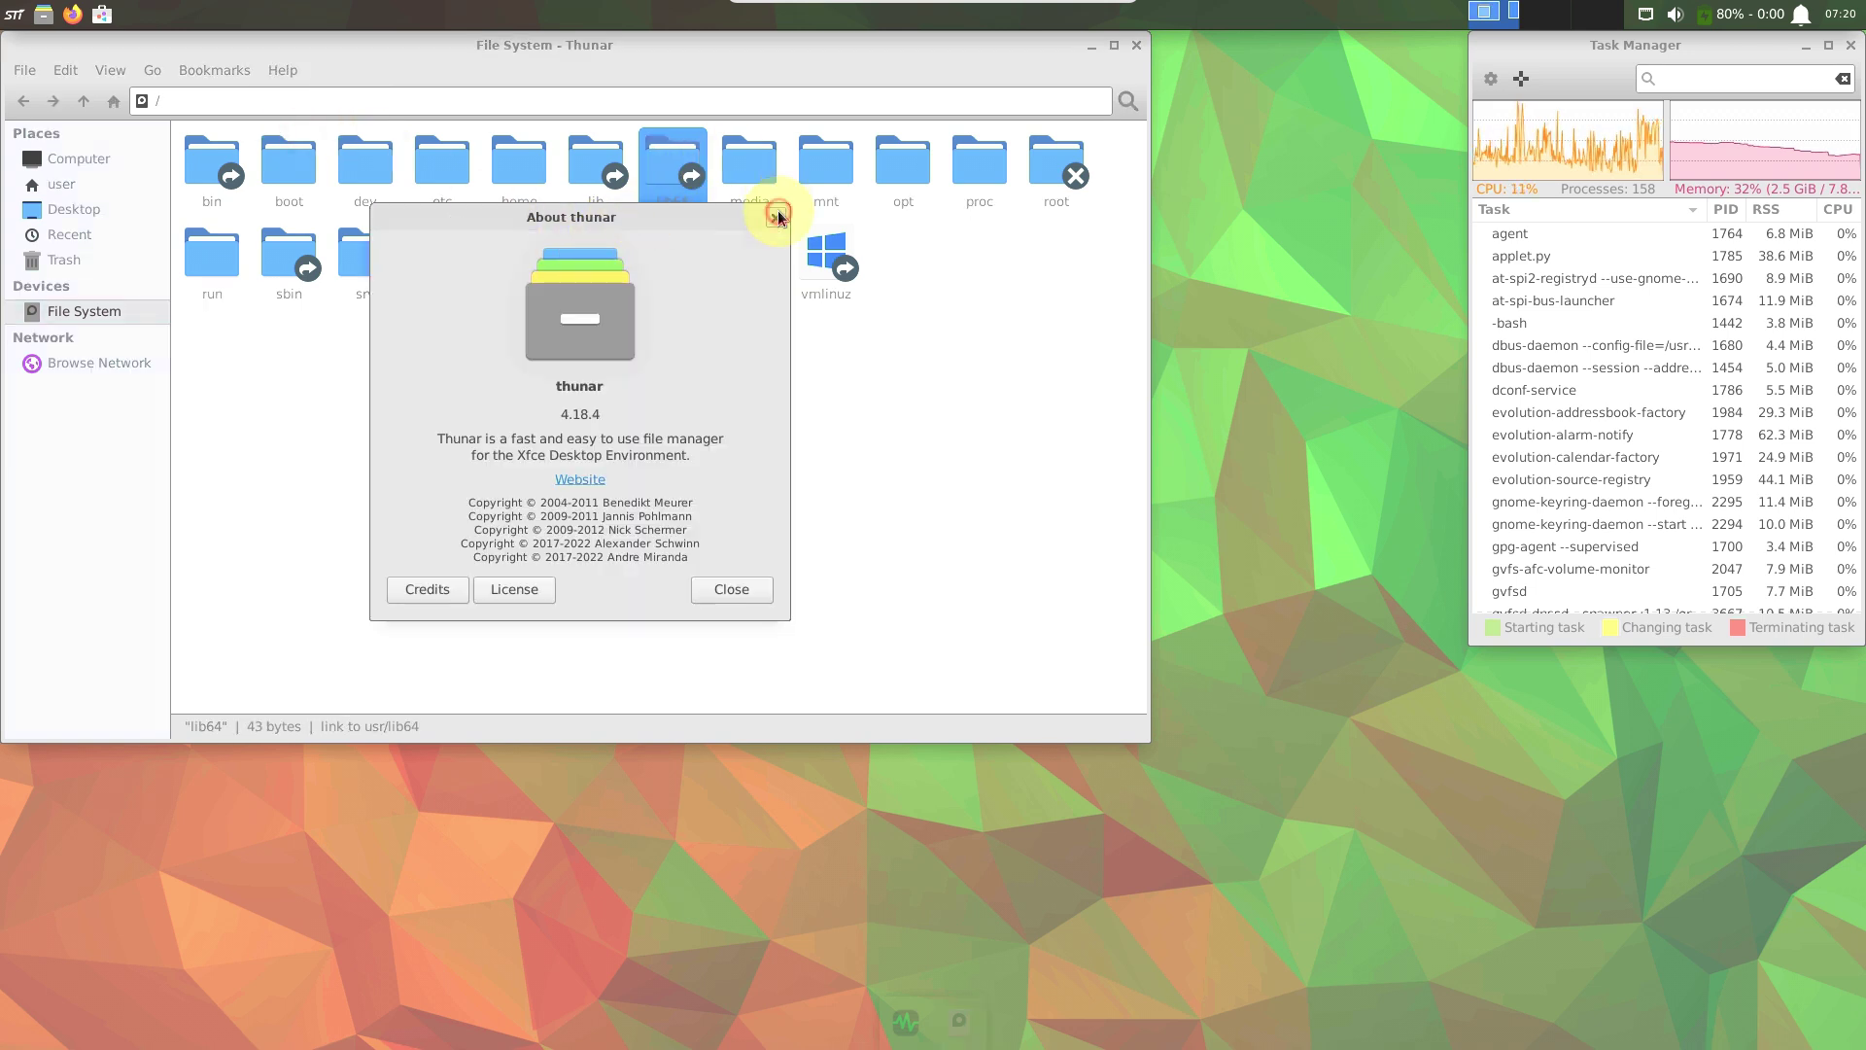
left_click(775, 217)
left_click(1136, 46)
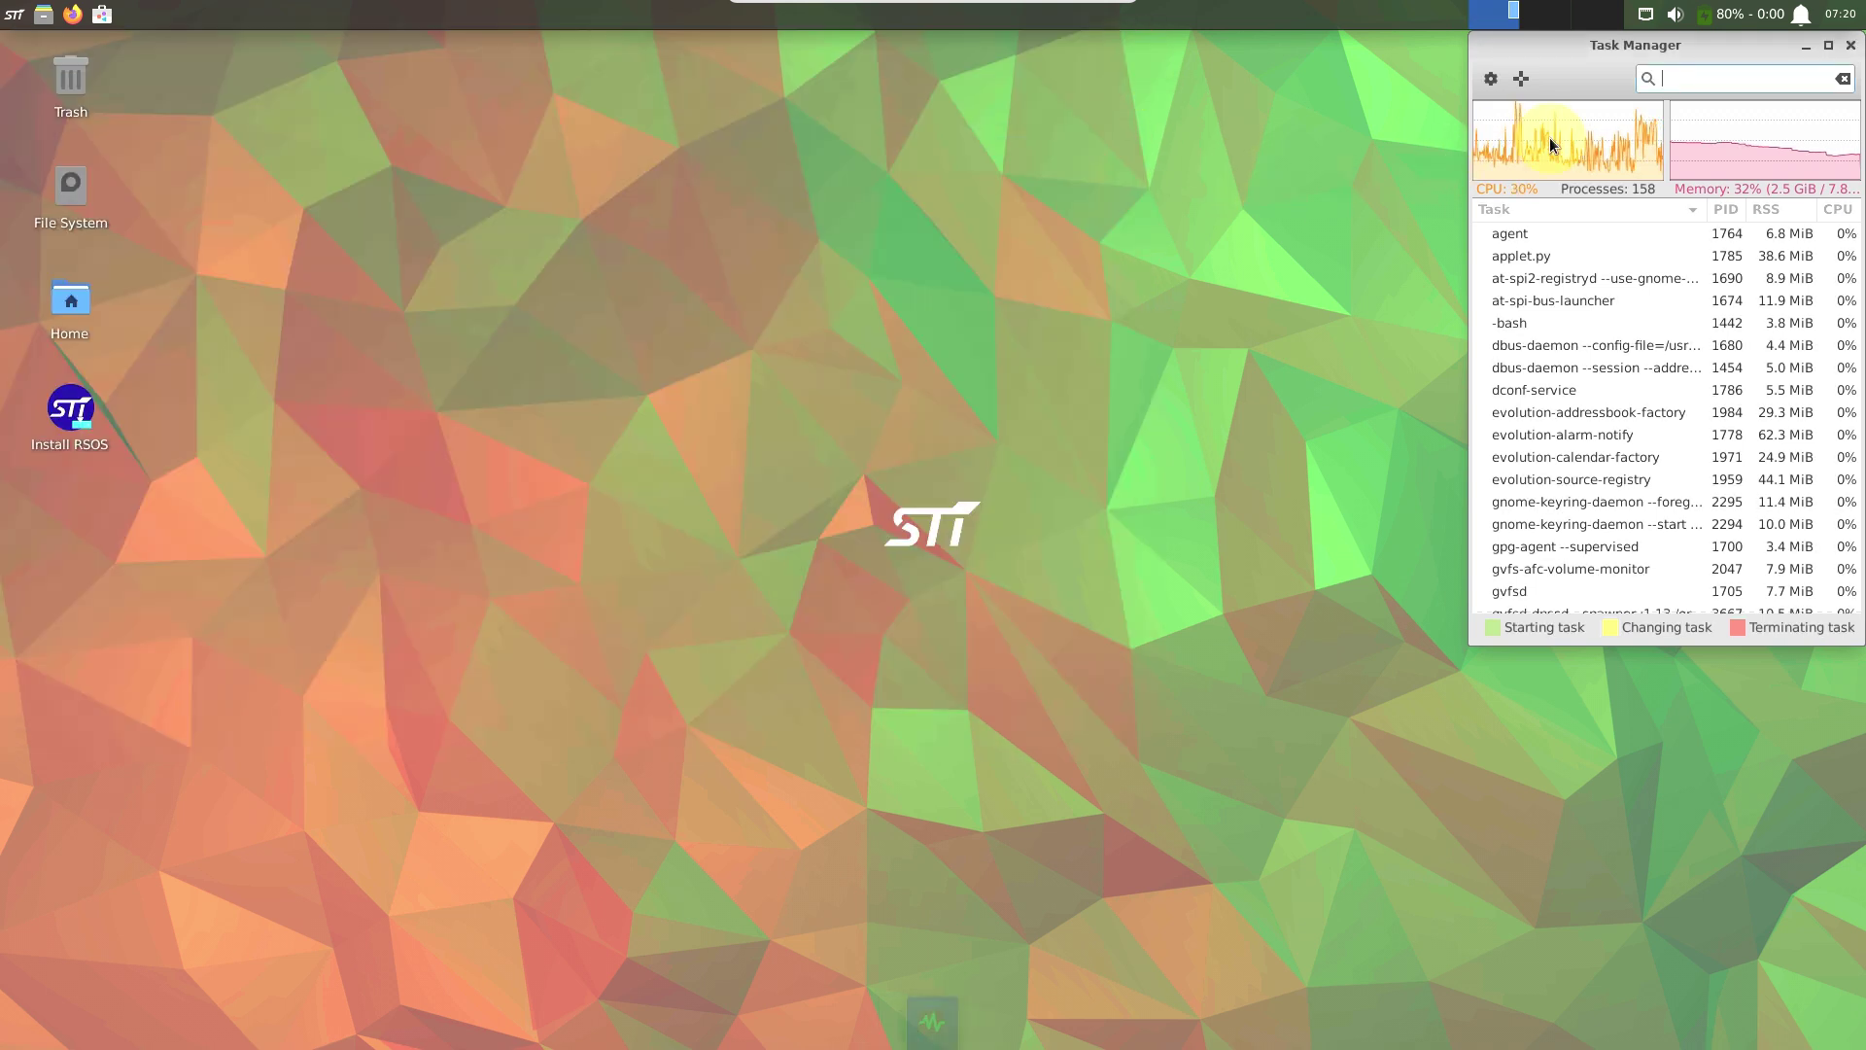
Maximize Task Manager, scroll through the process list, then minimize it.
left_click(1820, 48)
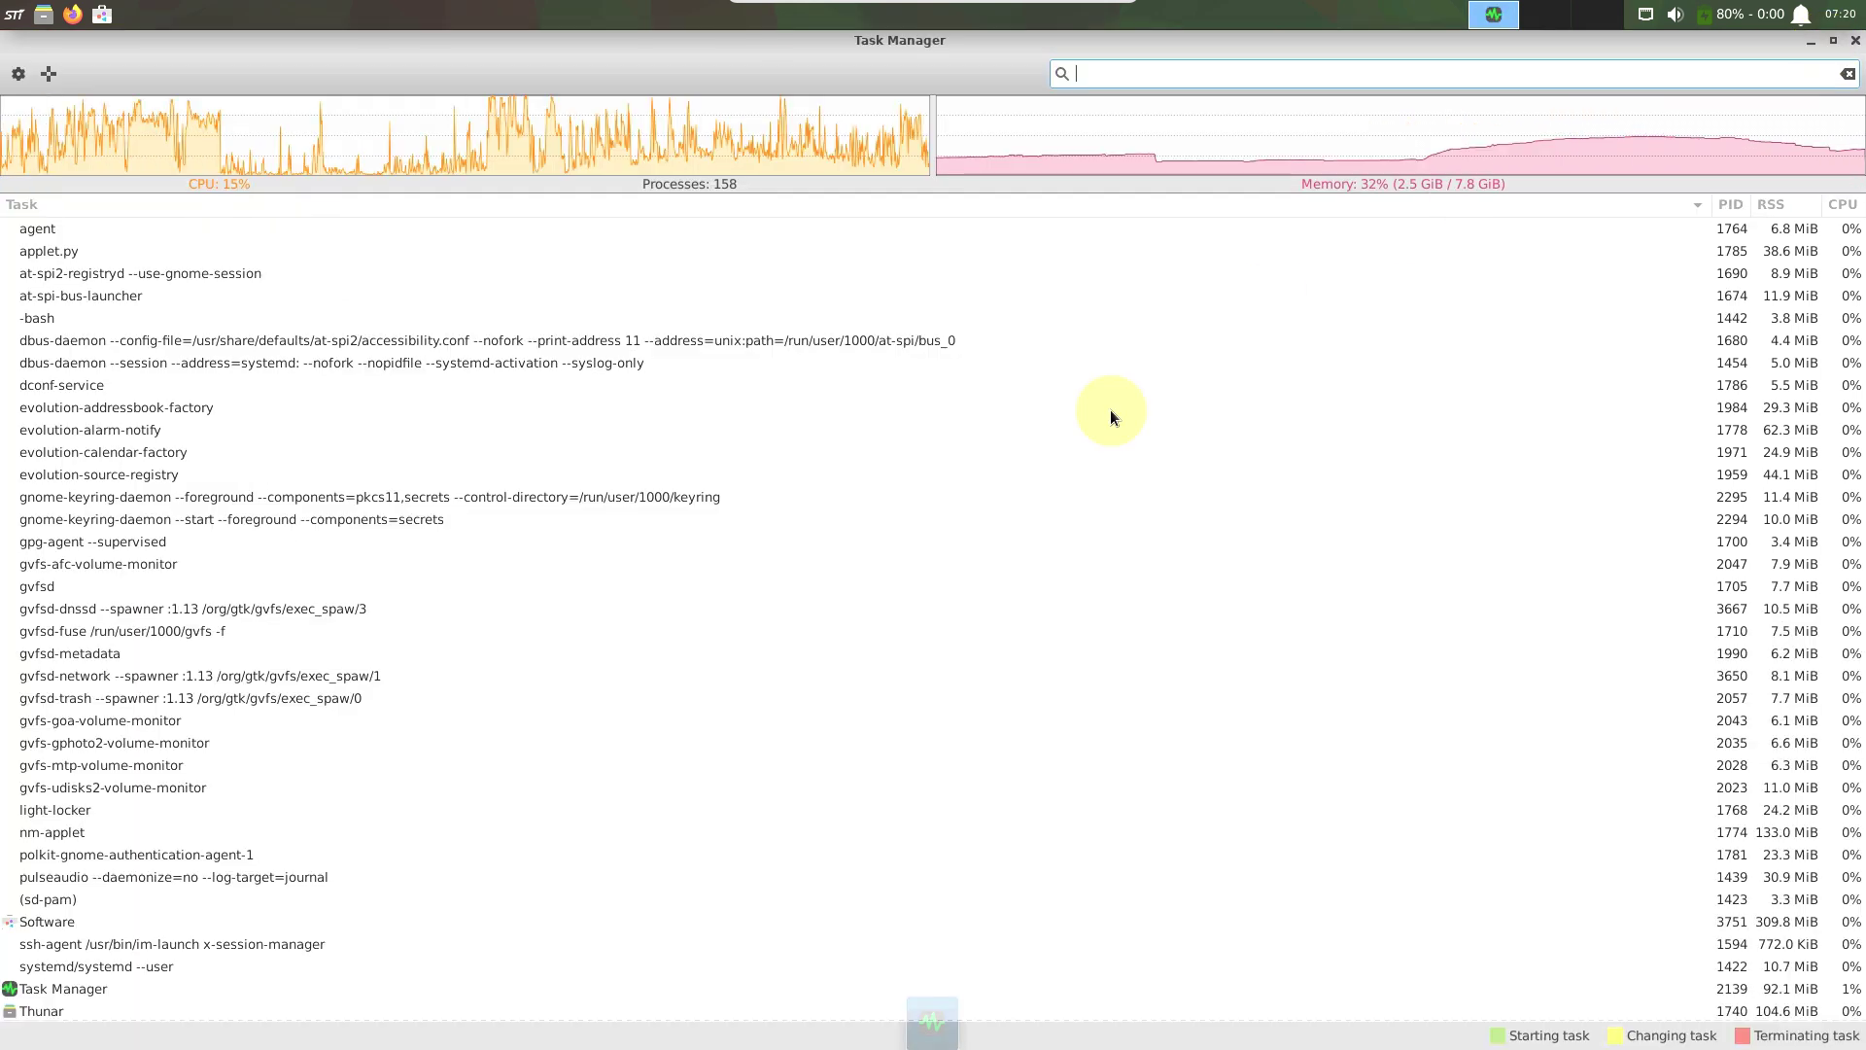
scroll(1077, 432, "down", 5)
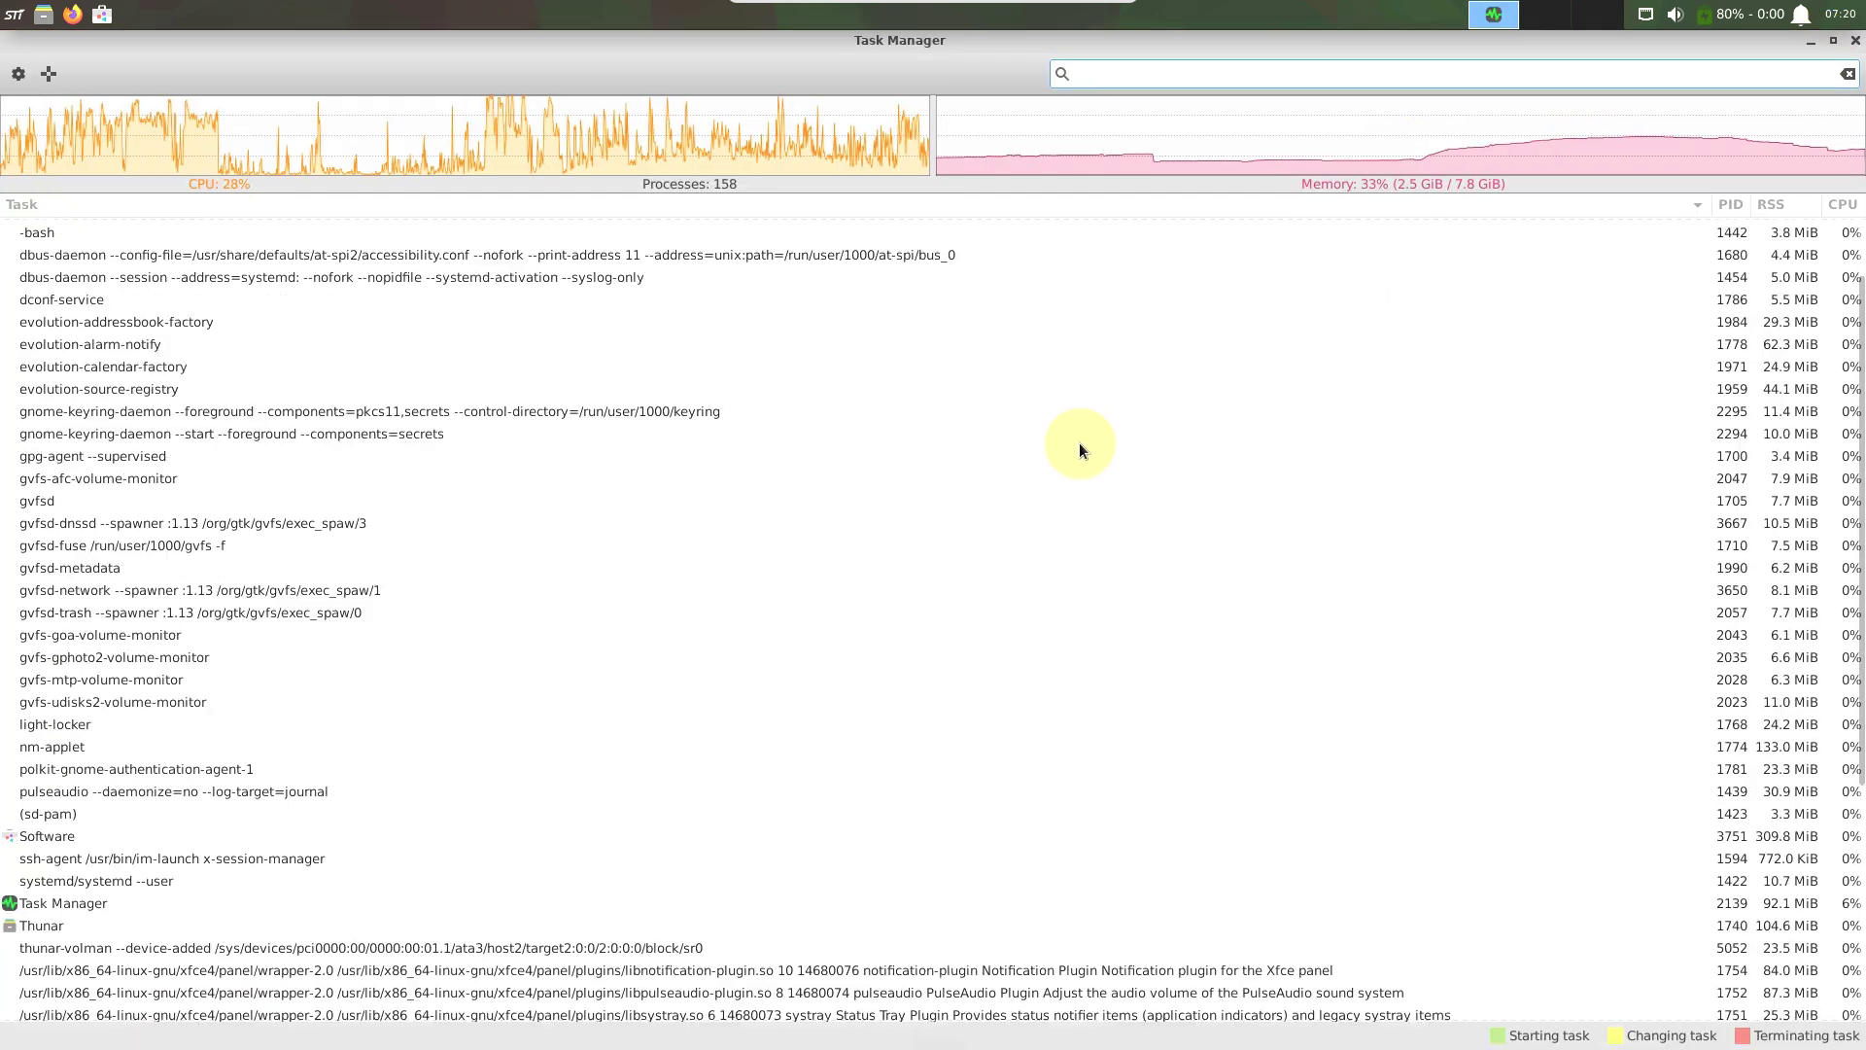
scroll(1079, 441, "up", 5)
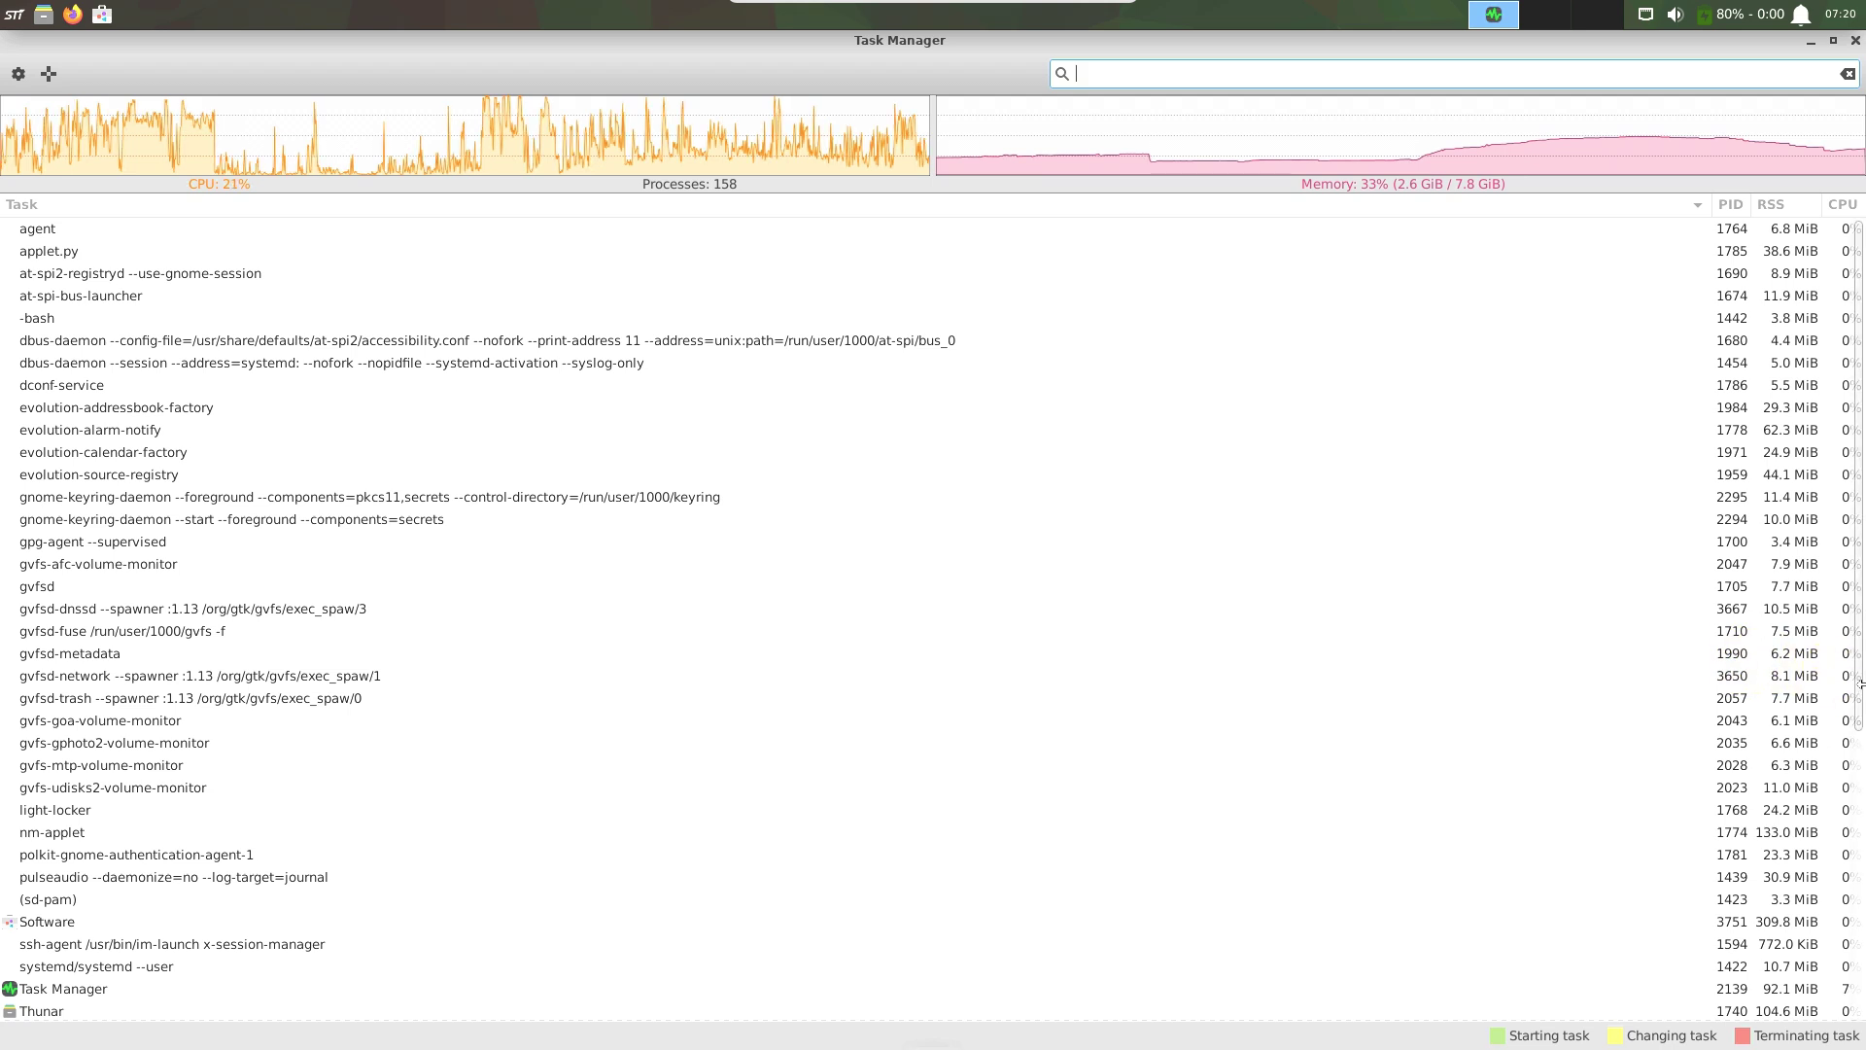
scroll(1854, 741, "down", 10)
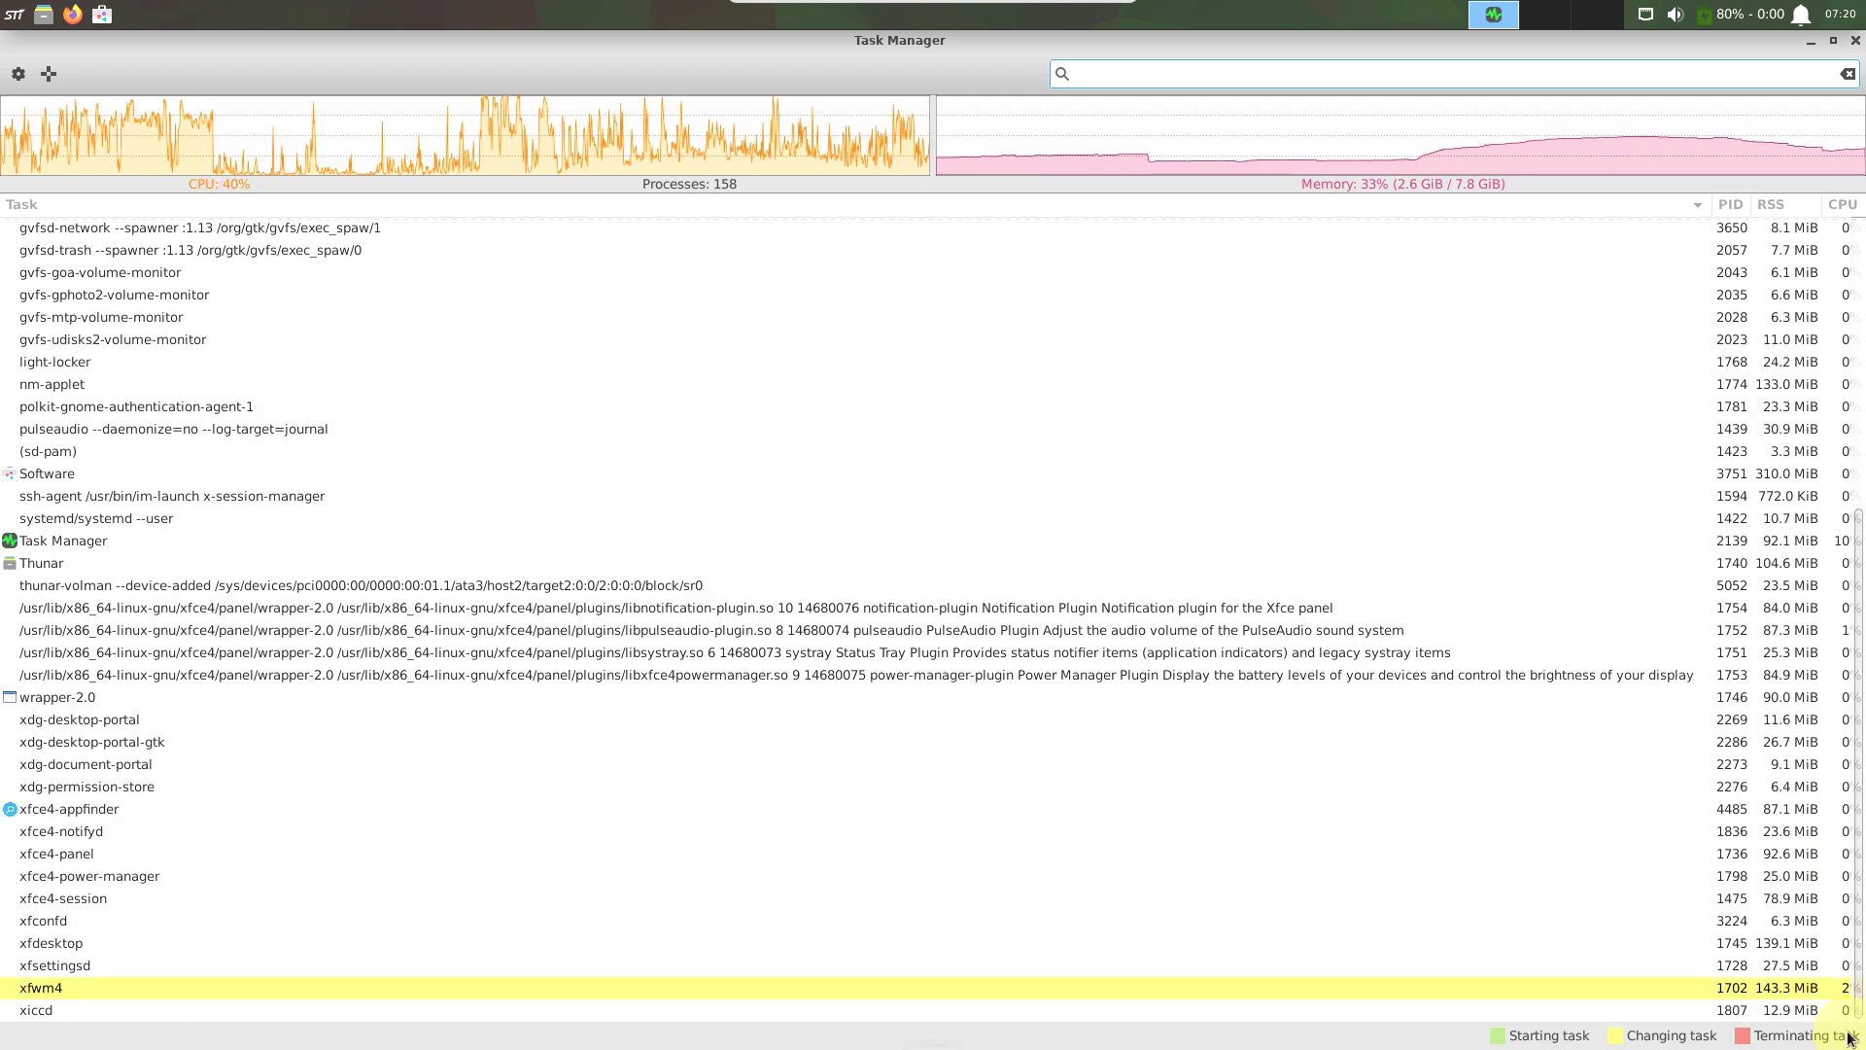
left_click(1811, 41)
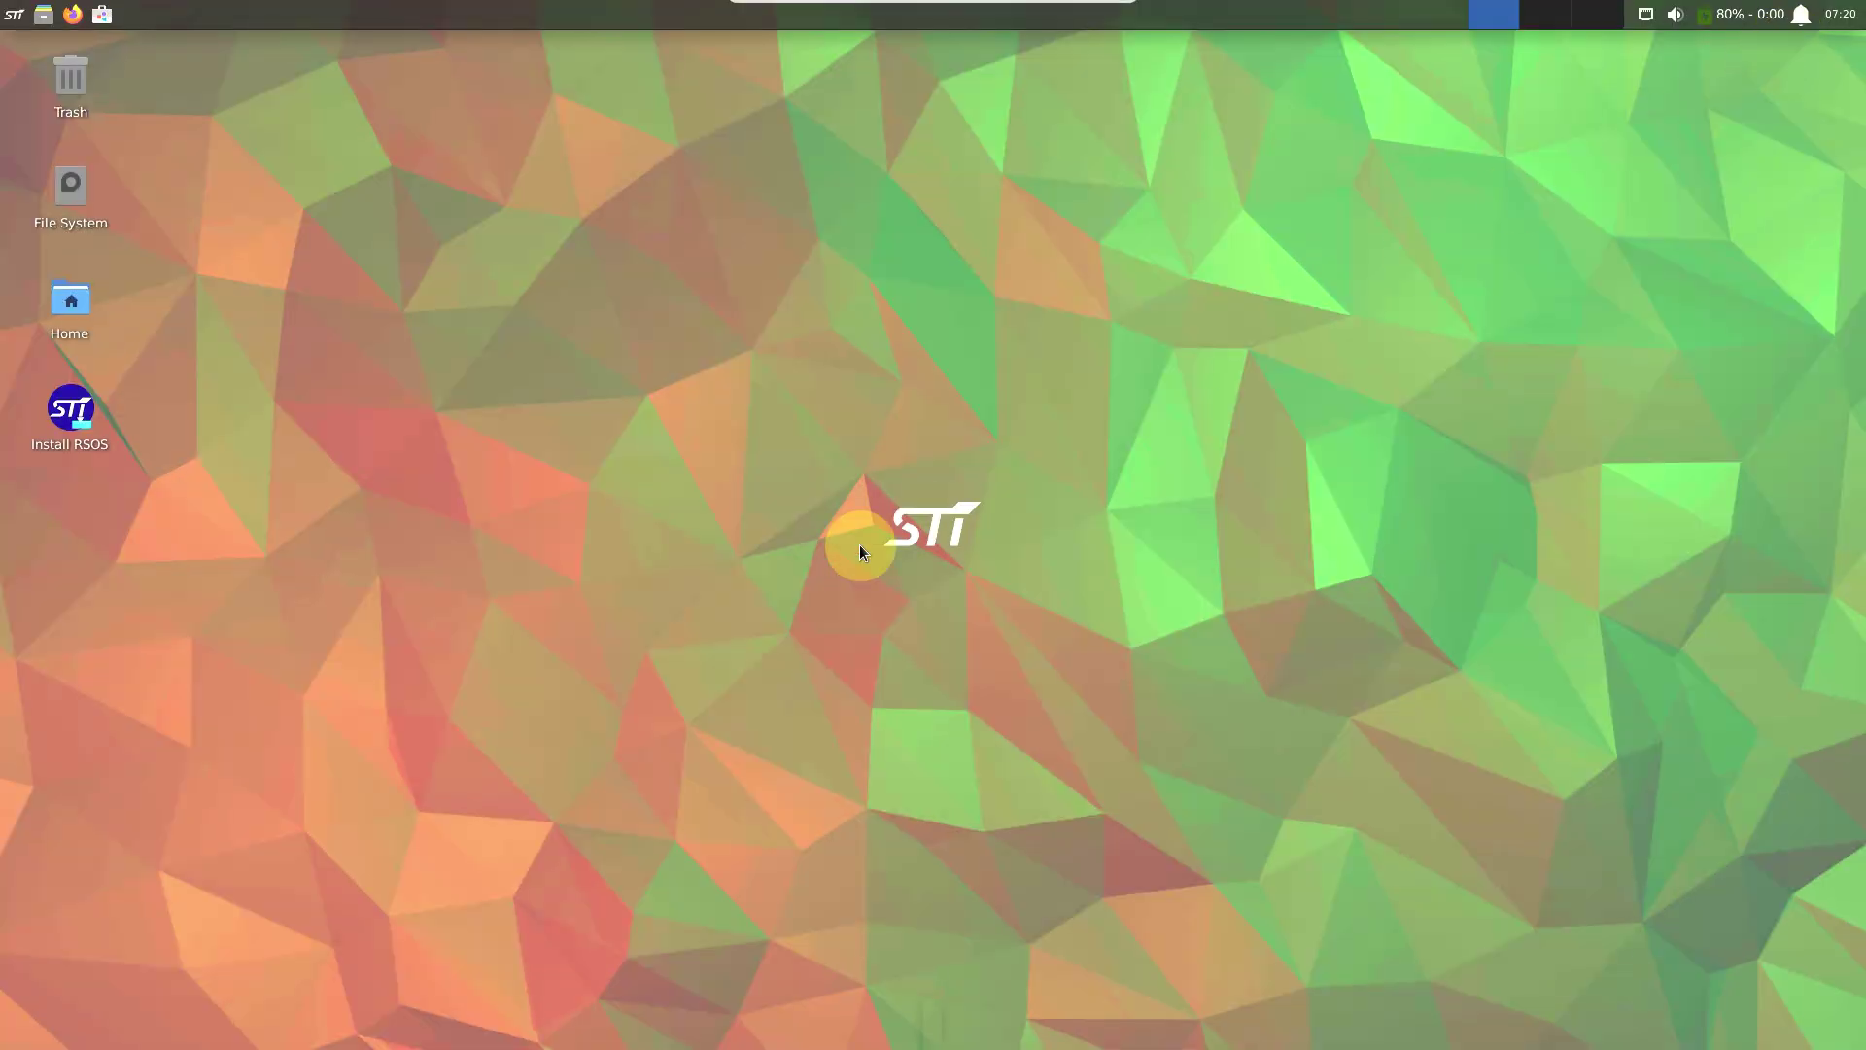
Log out of the live session from the Whisker menu and confirm.
left_click(13, 14)
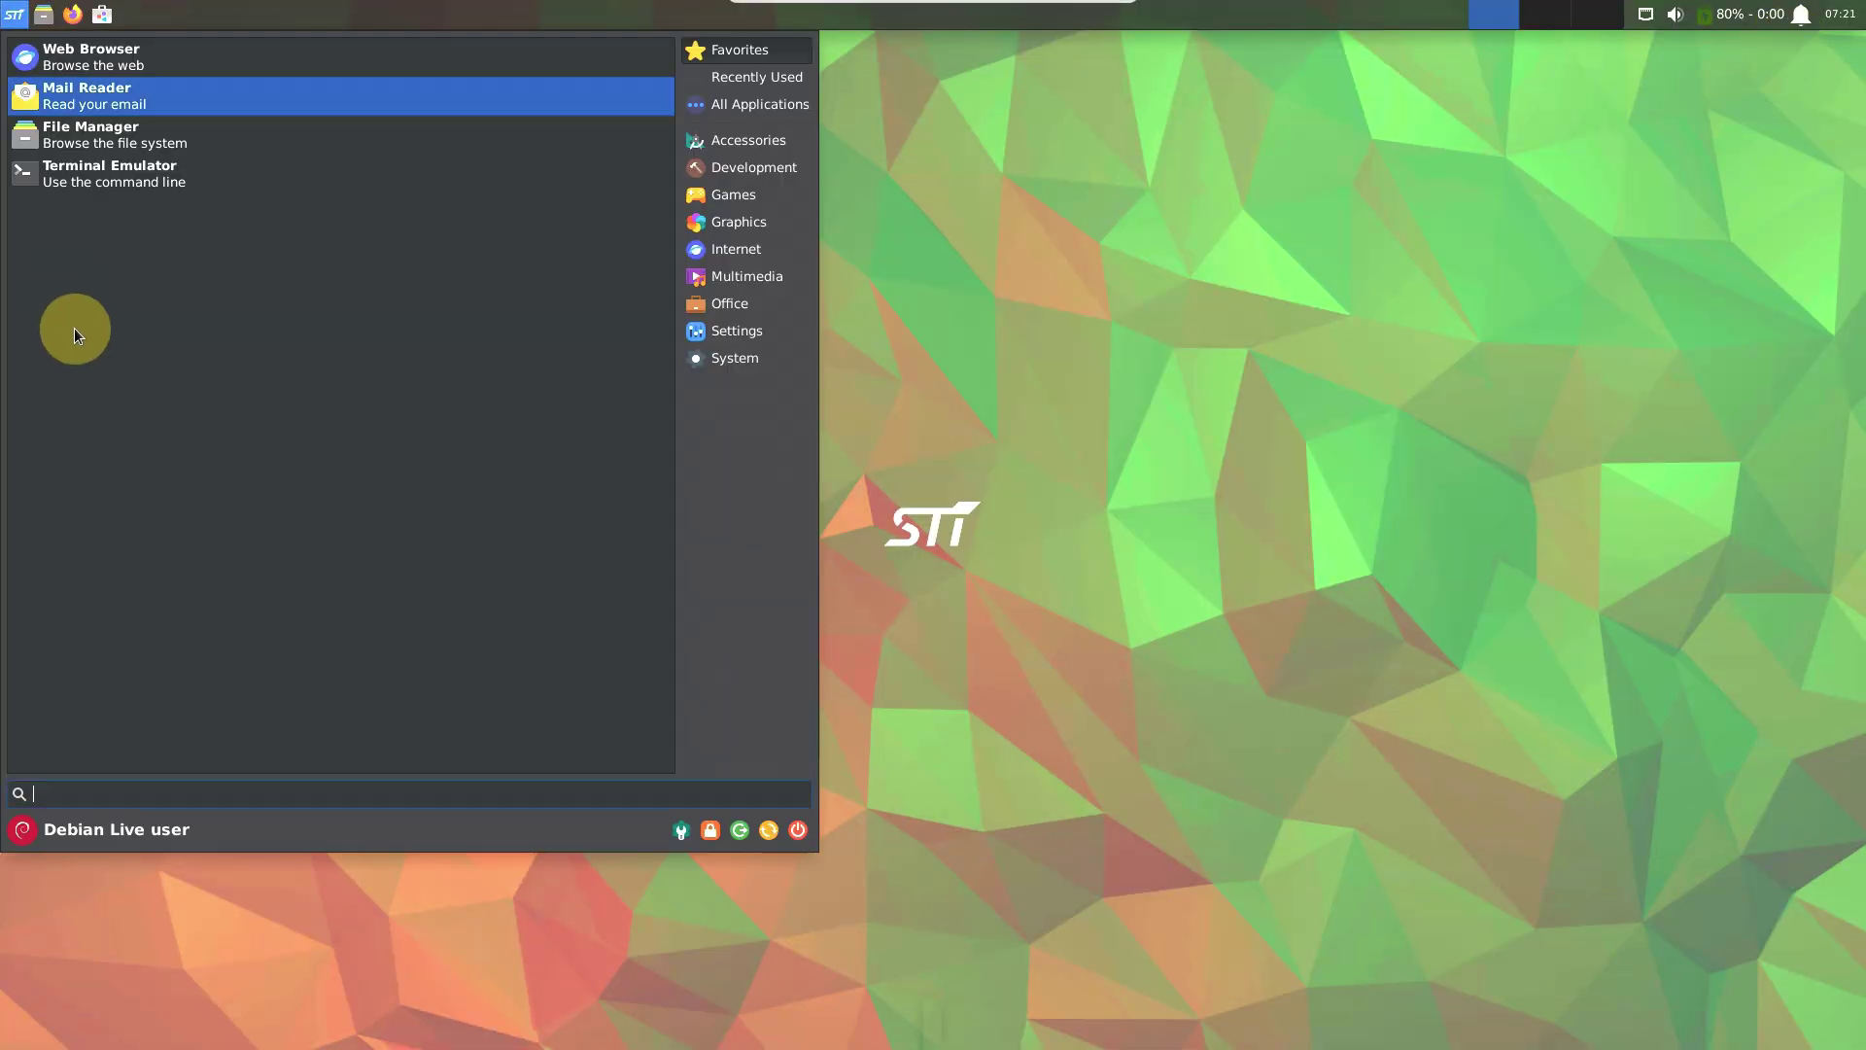
left_click(742, 831)
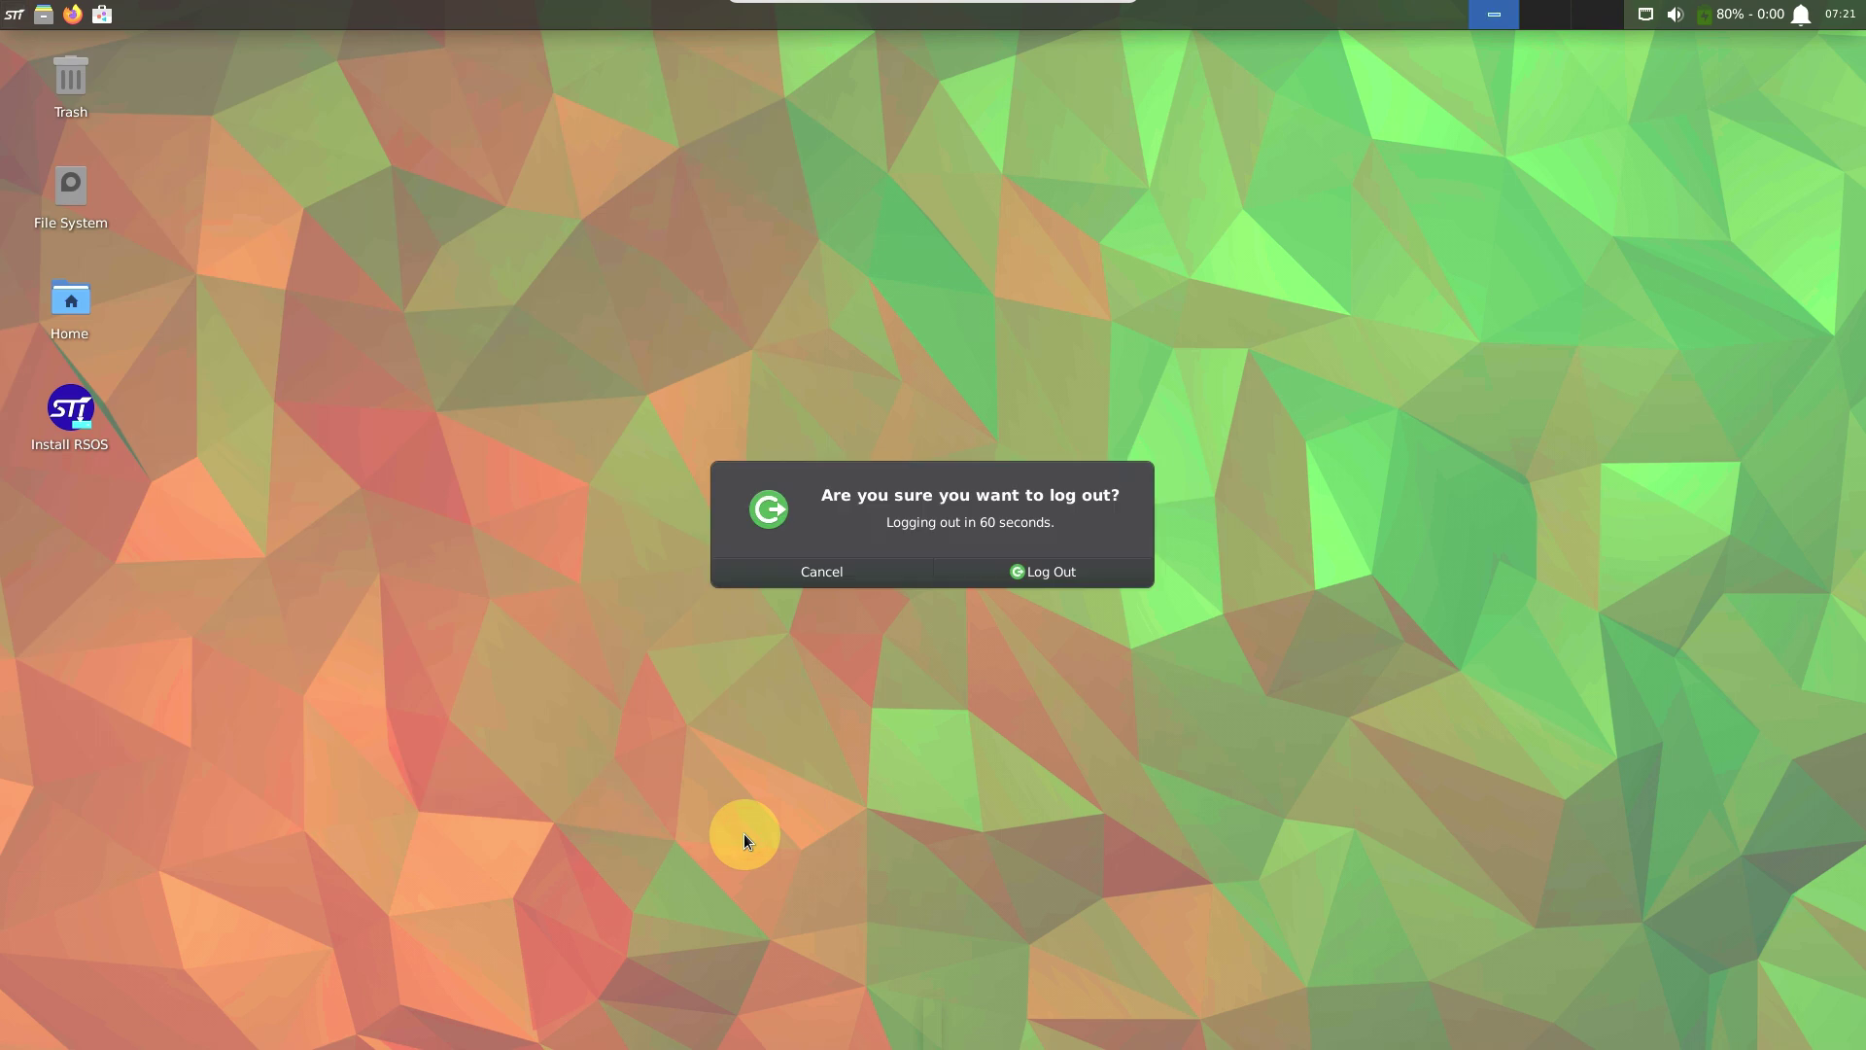
left_click(1078, 570)
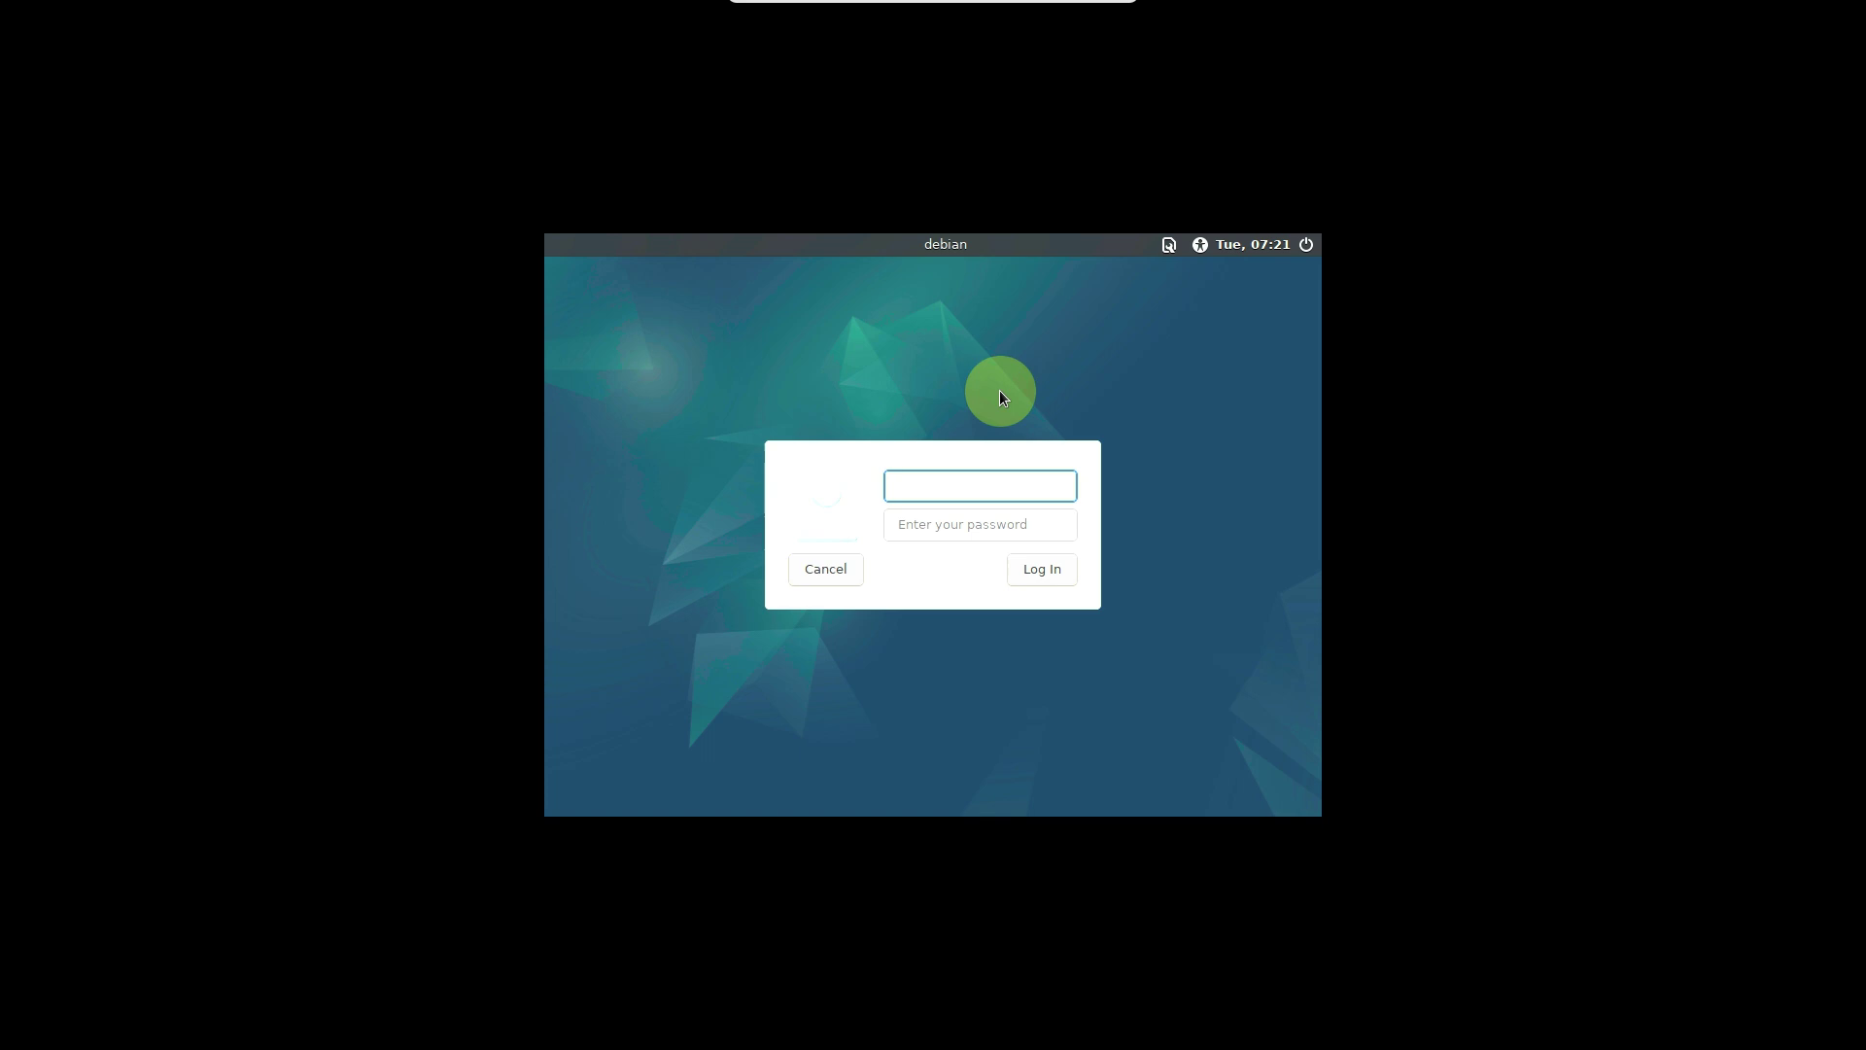
Look over the login screen's session, accessibility and power menus.
left_click(1170, 246)
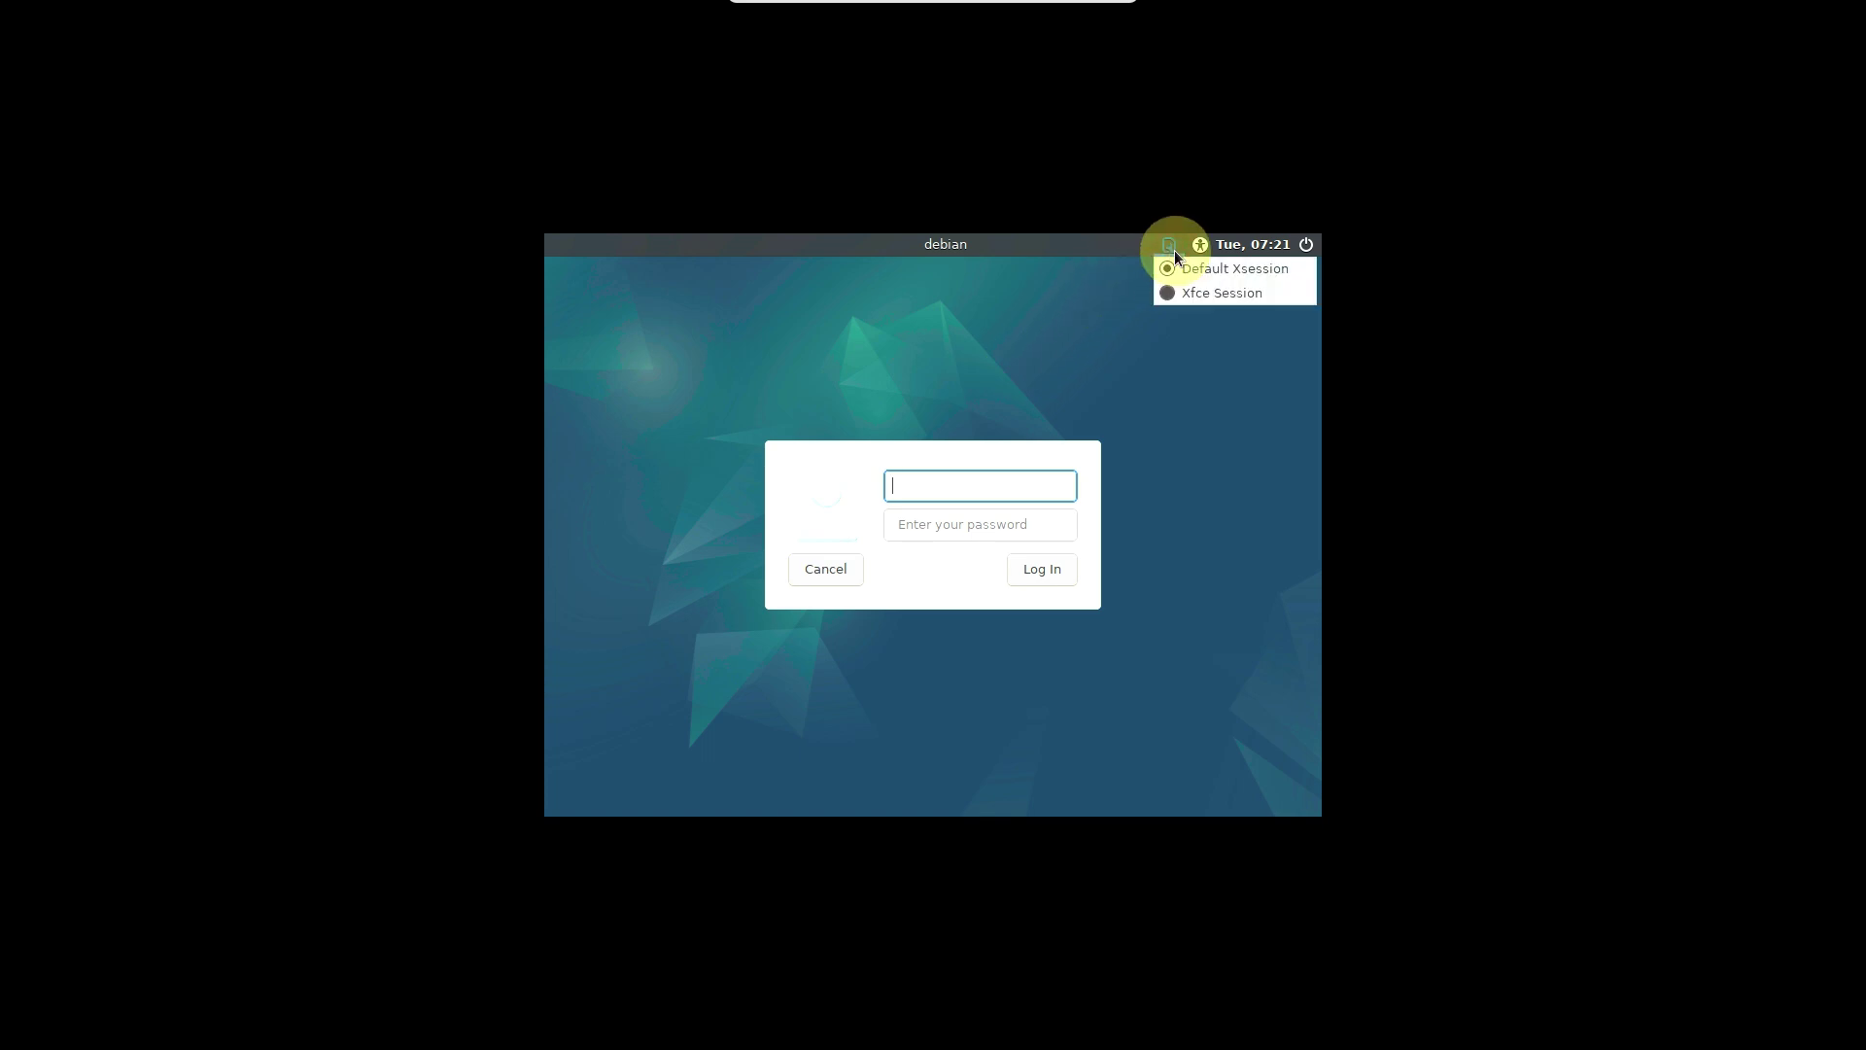
mouse_move(1199, 249)
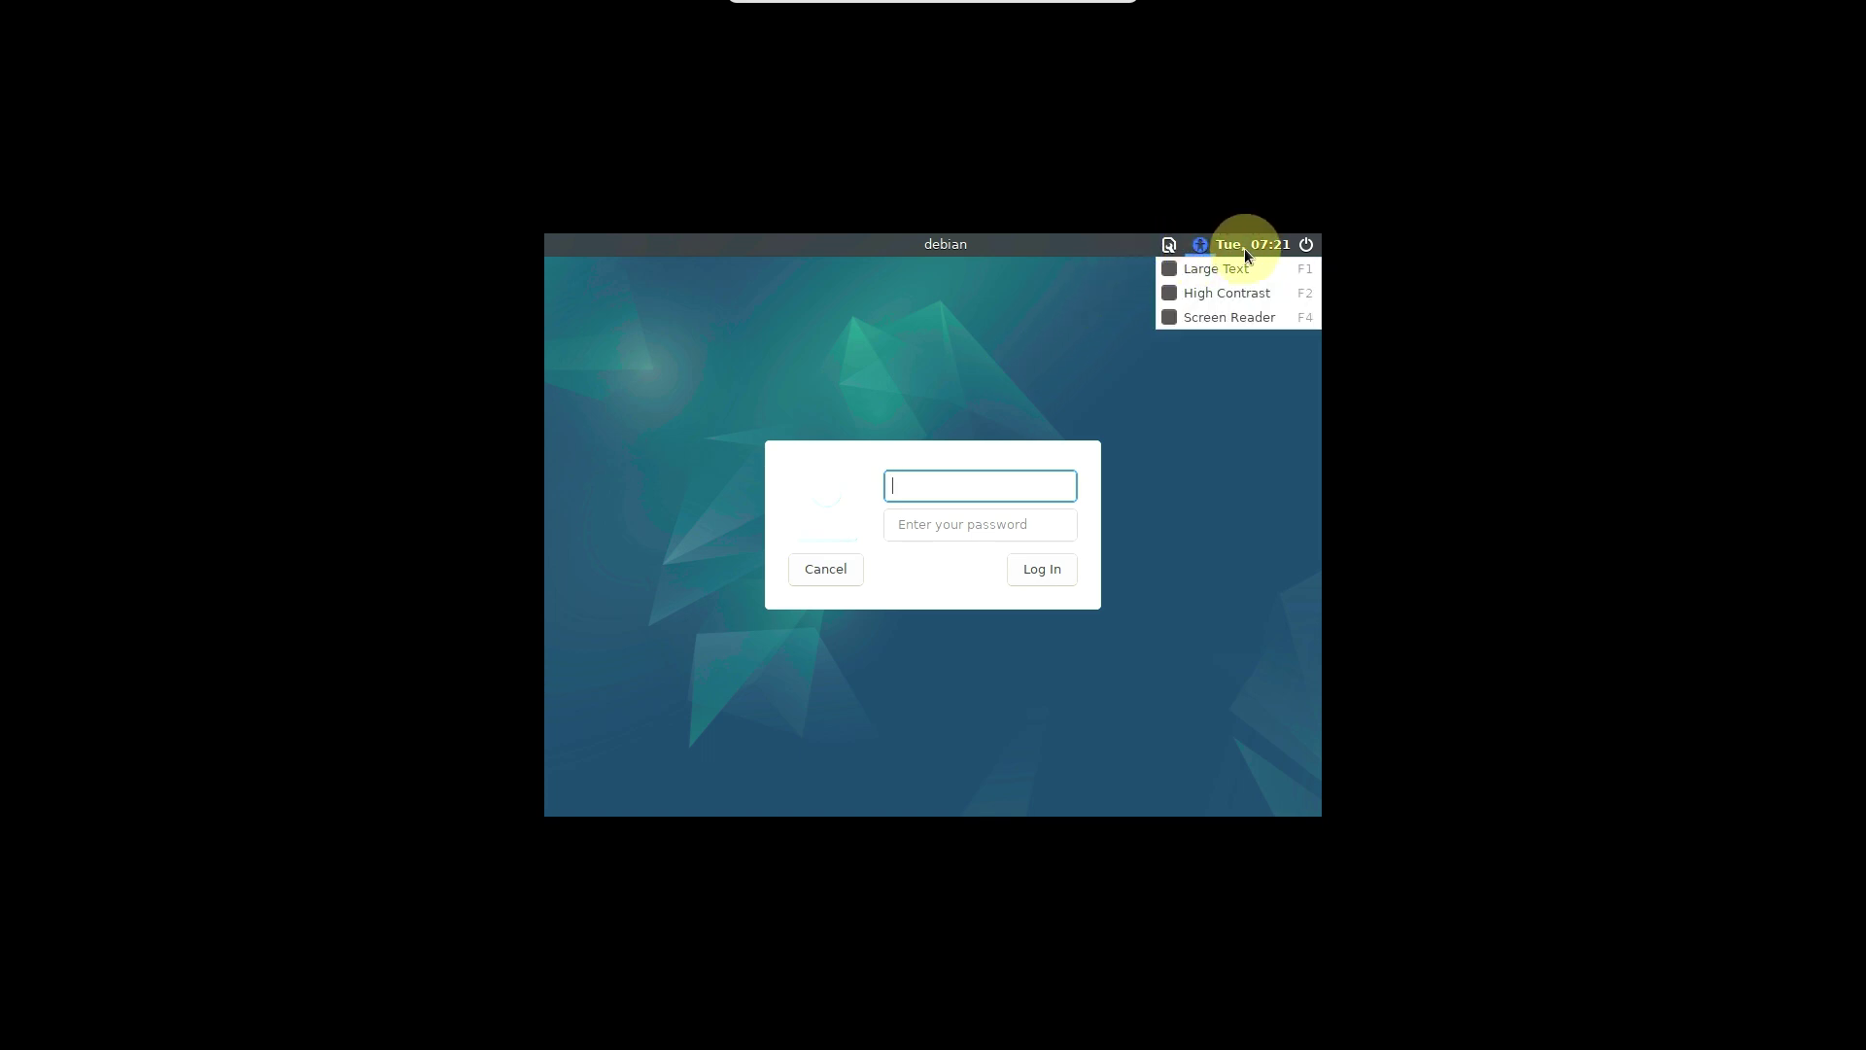
mouse_move(1308, 241)
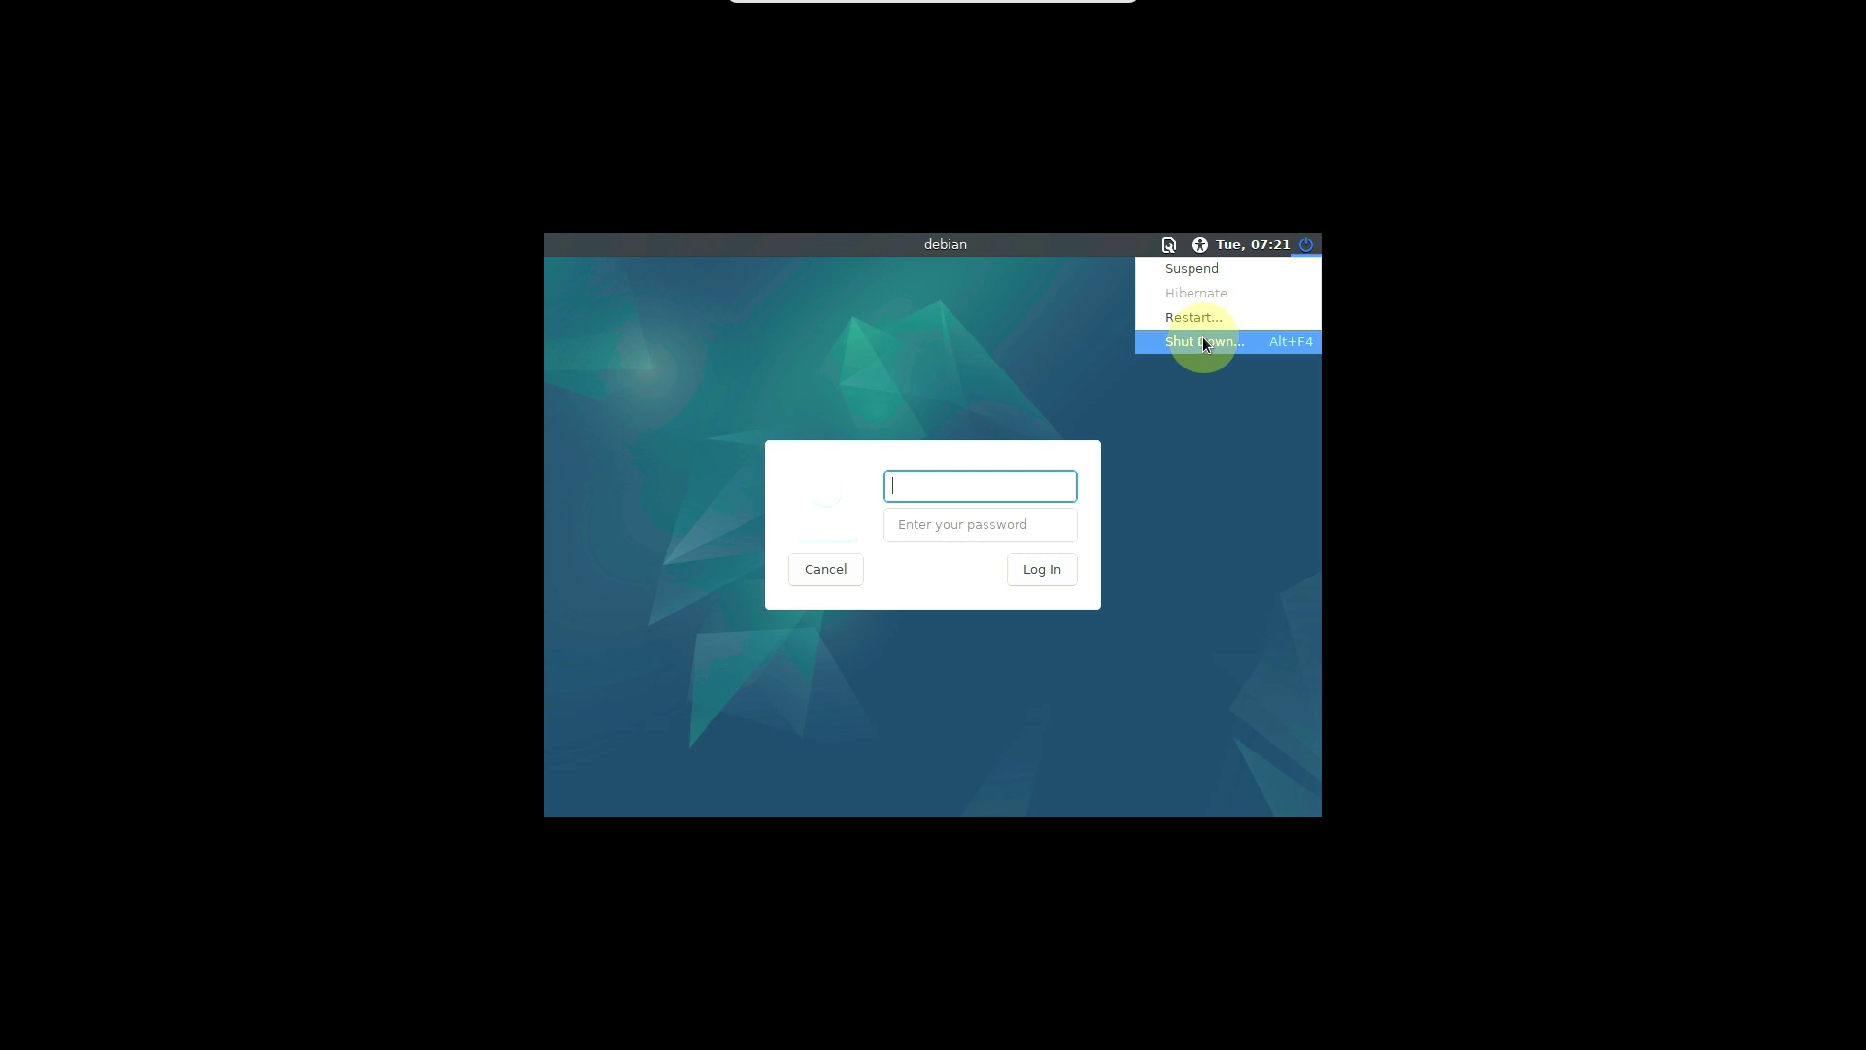